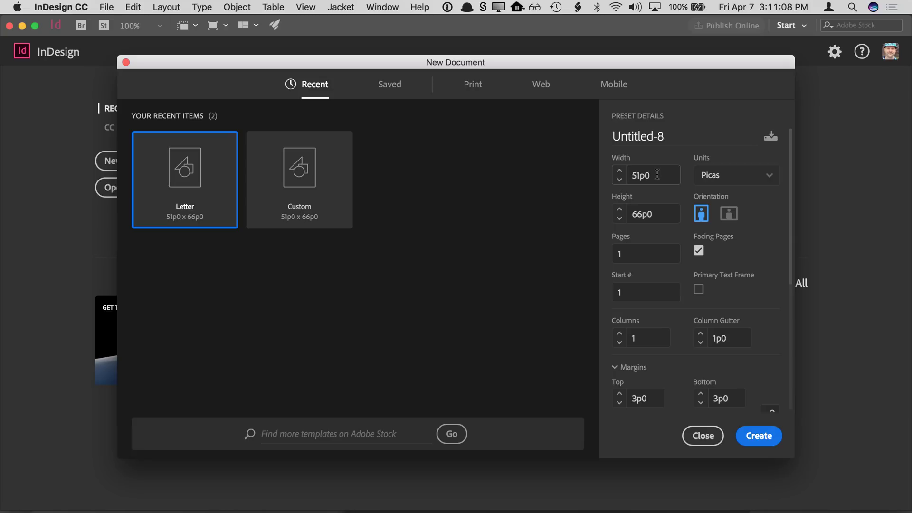
Create a new Letter document with the units set to Inches
click(736, 184)
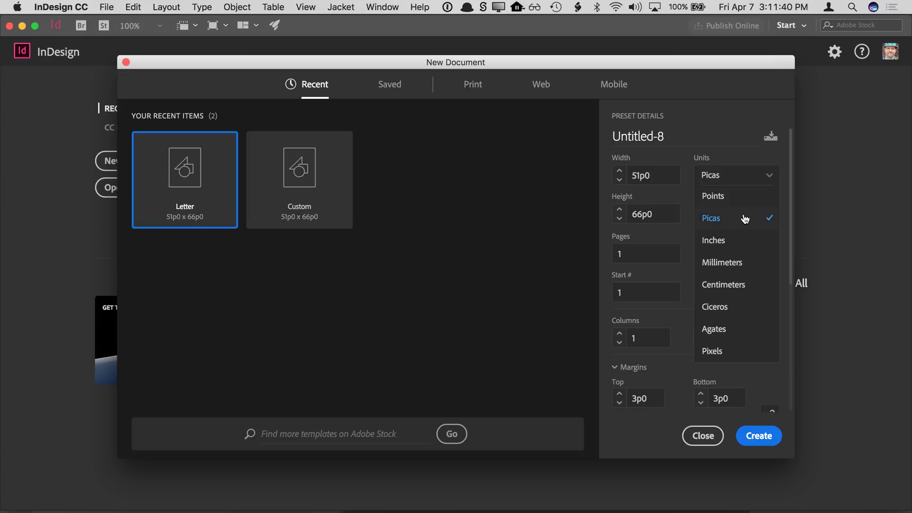
click(733, 239)
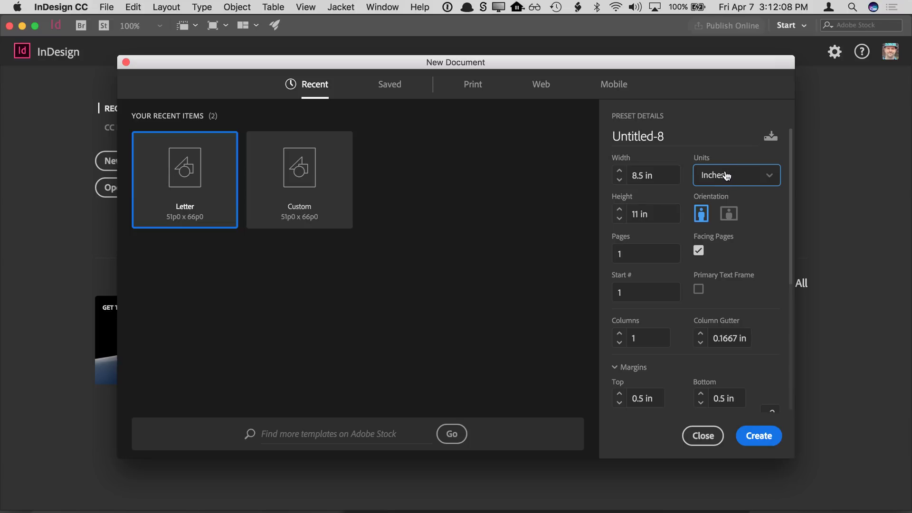
click(771, 436)
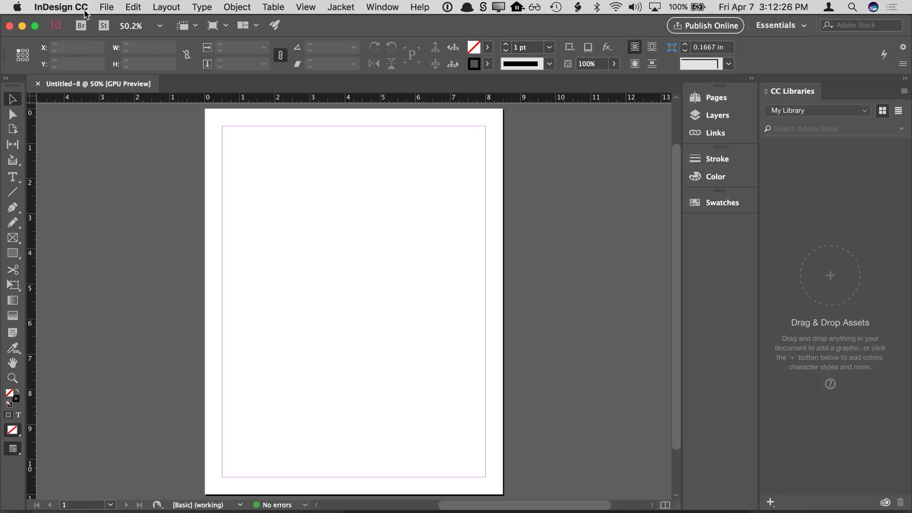
Set the horizontal and vertical ruler units of the open document to Picas in the Units & Increments preferences
click(86, 13)
mouse_move(94, 39)
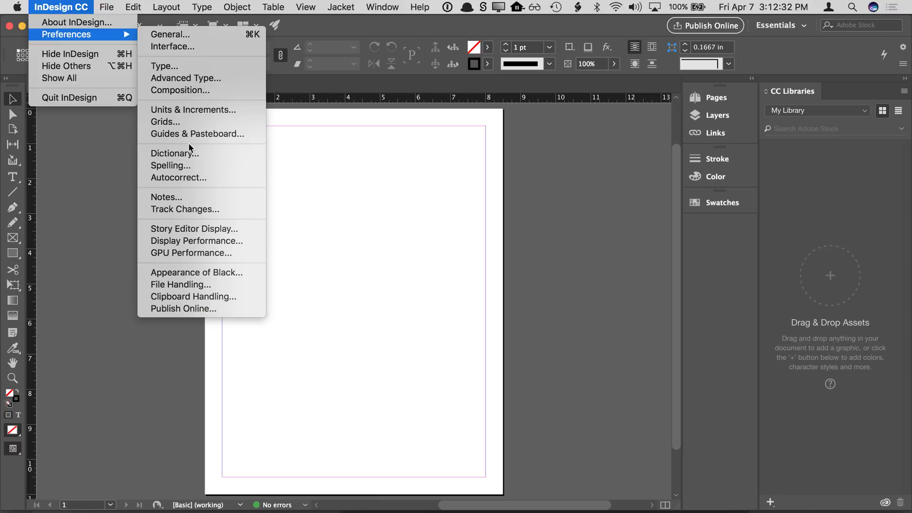
click(167, 112)
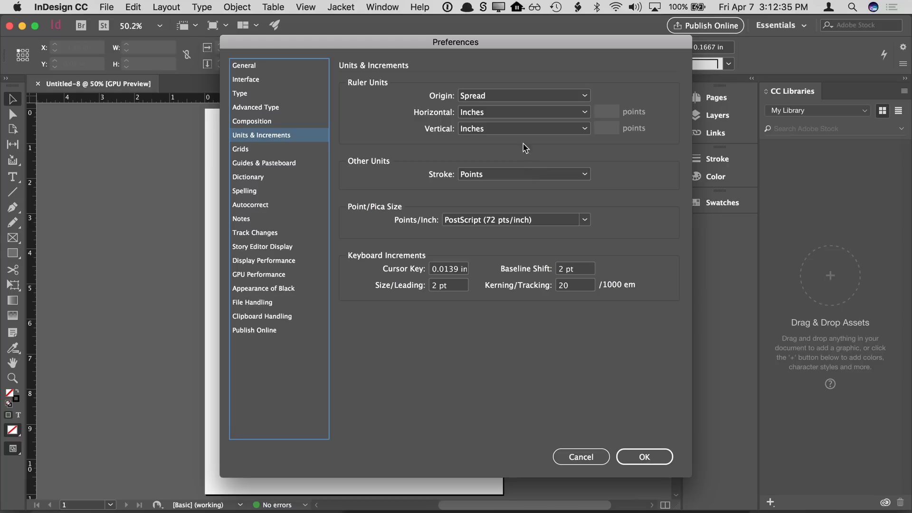
click(512, 113)
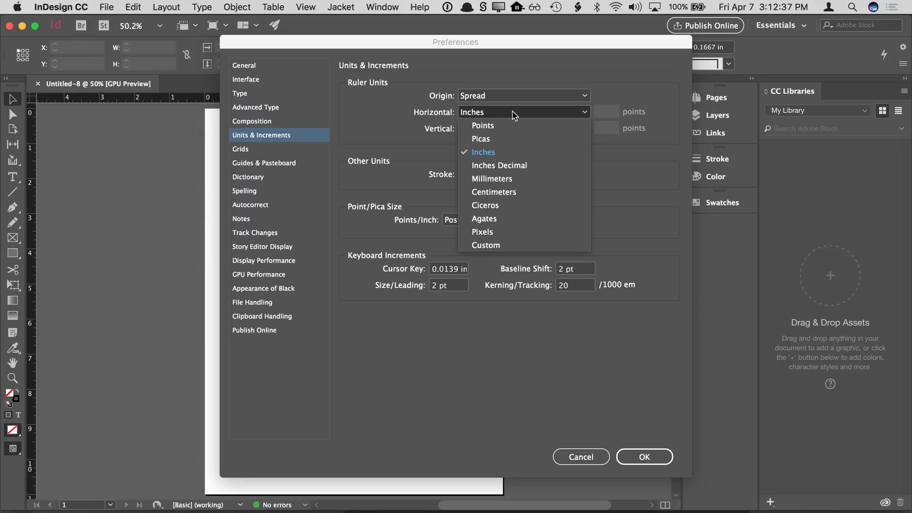
click(505, 139)
click(488, 129)
click(486, 154)
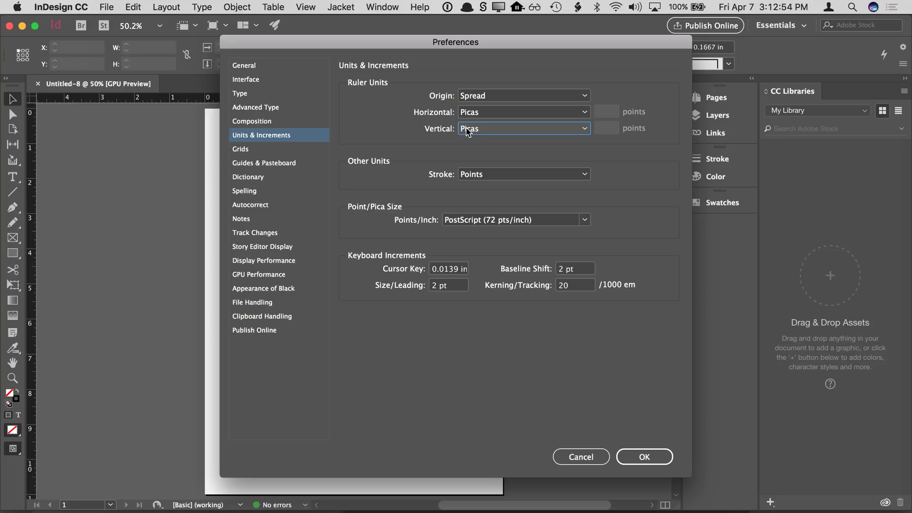
Change the vertical and horizontal ruler units back to Inches and apply the preferences
click(467, 130)
click(473, 168)
click(477, 114)
click(481, 153)
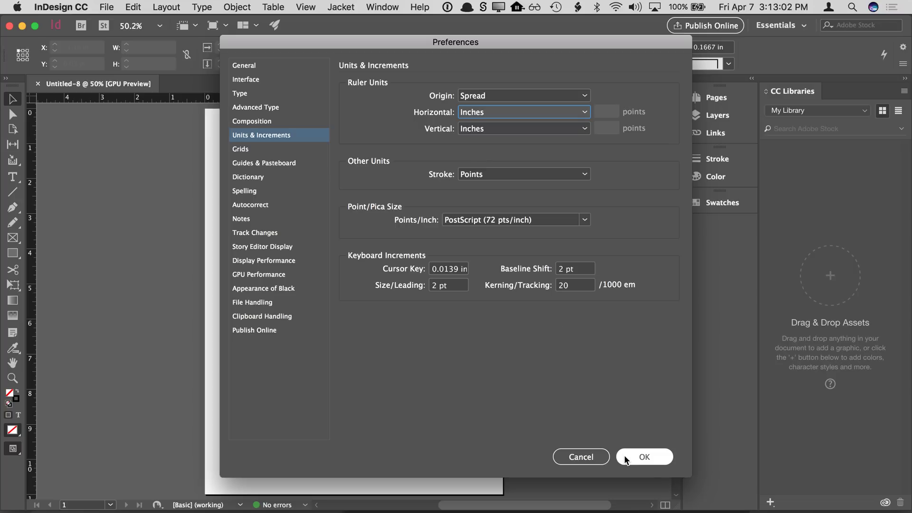
click(636, 457)
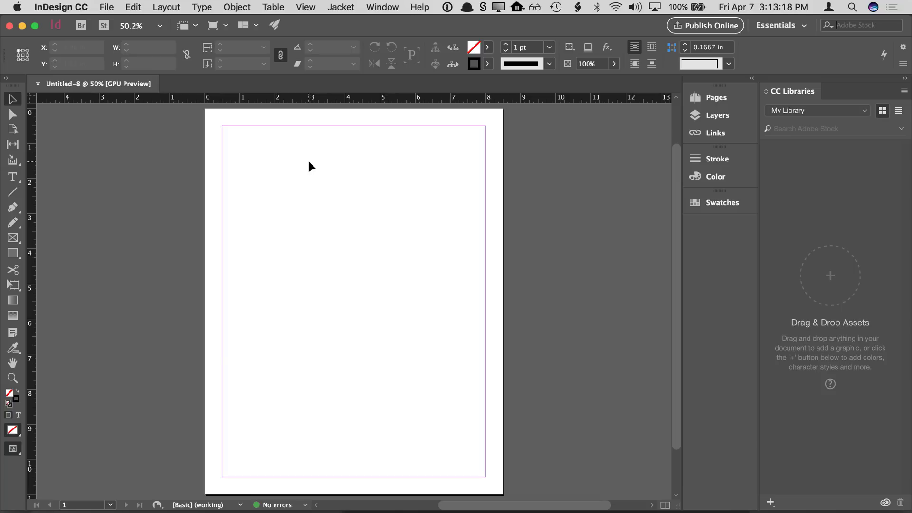
Close the untitled document and dismiss the New Document dialog so that no document is open
click(38, 84)
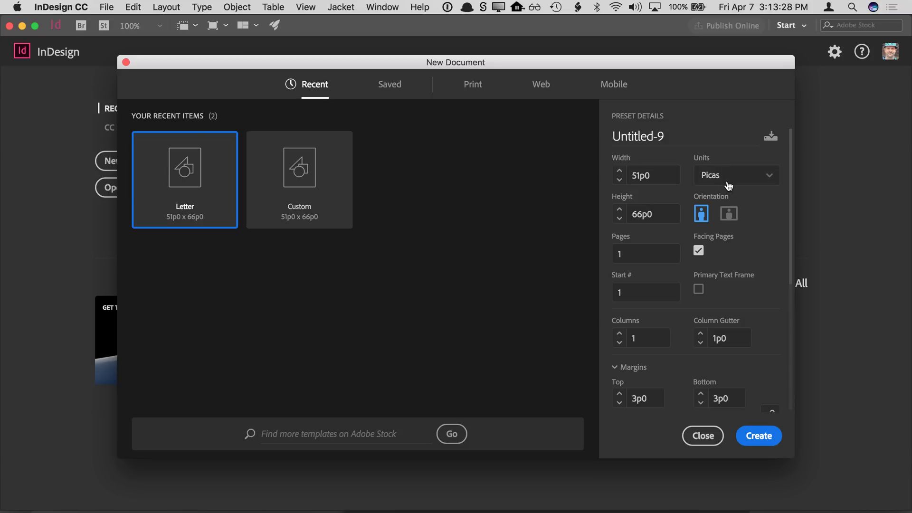
click(697, 442)
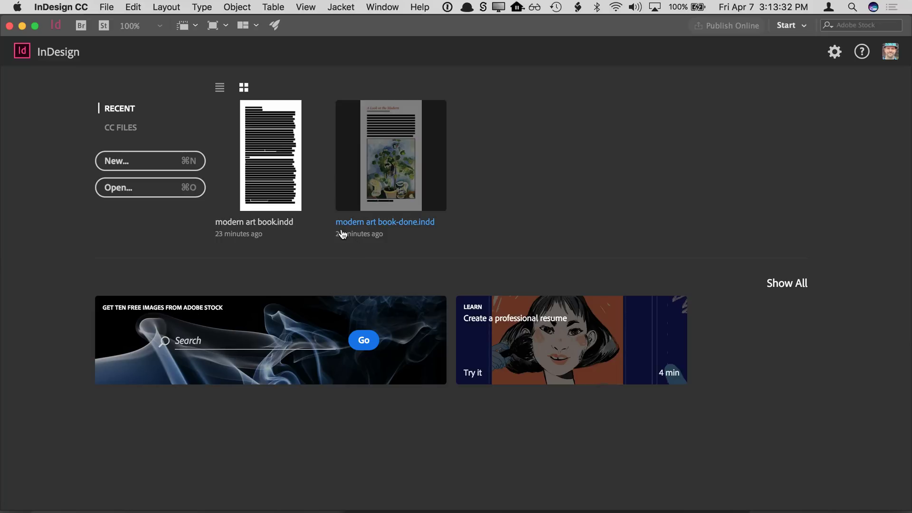
With no document open, set the default horizontal and vertical ruler units to Inches in the Units & Increments preferences
click(82, 10)
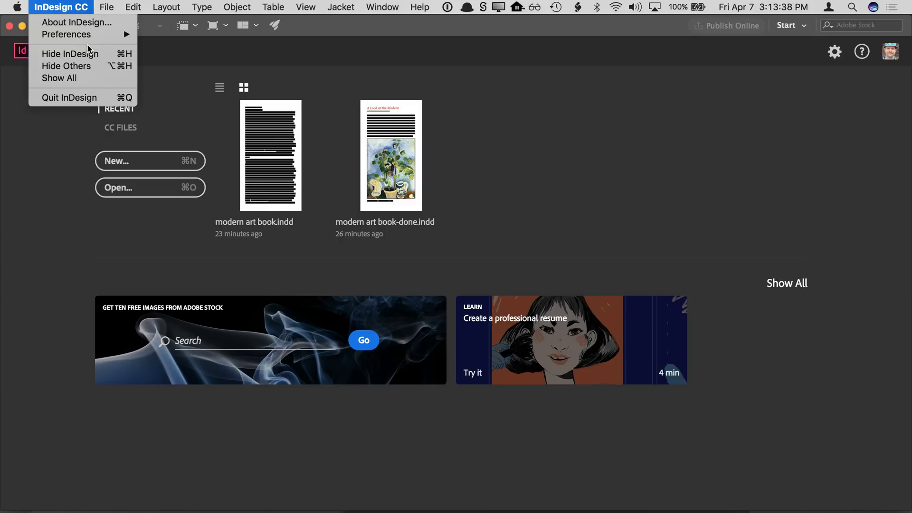
mouse_move(88, 37)
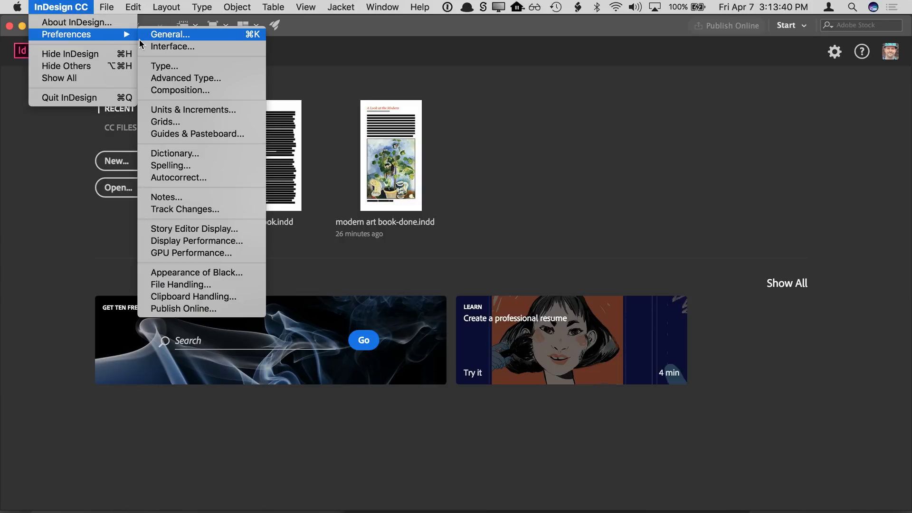
click(170, 110)
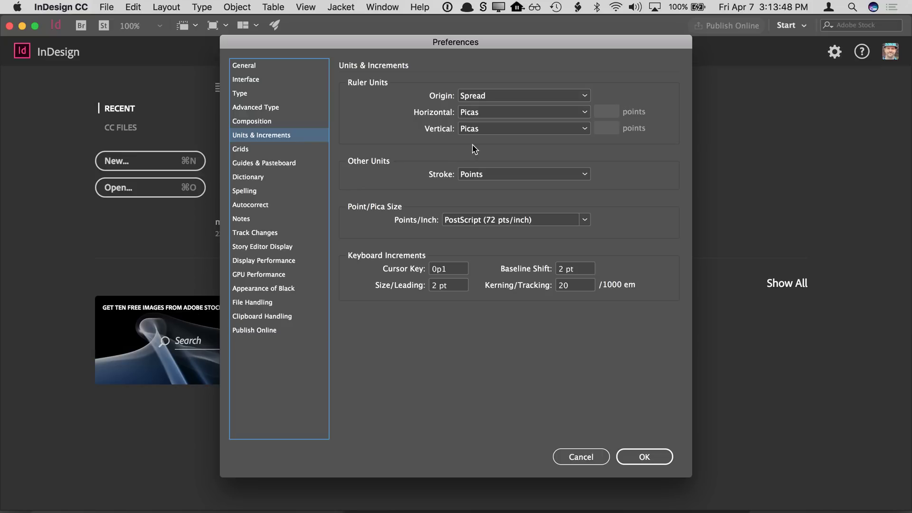
click(475, 114)
click(477, 150)
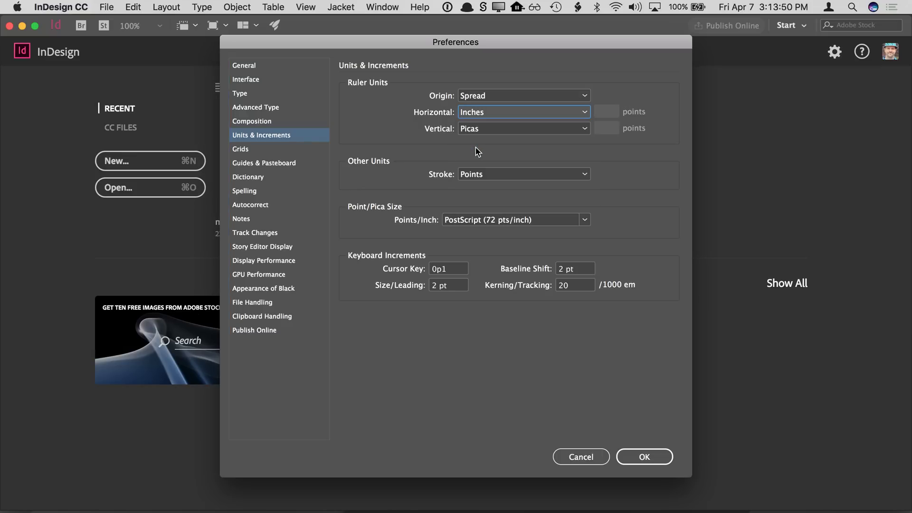
click(475, 129)
click(476, 146)
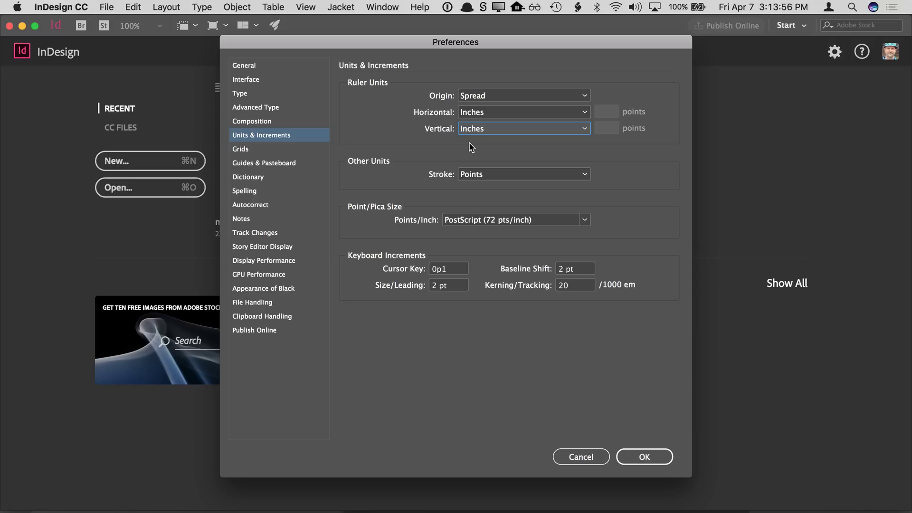
click(636, 457)
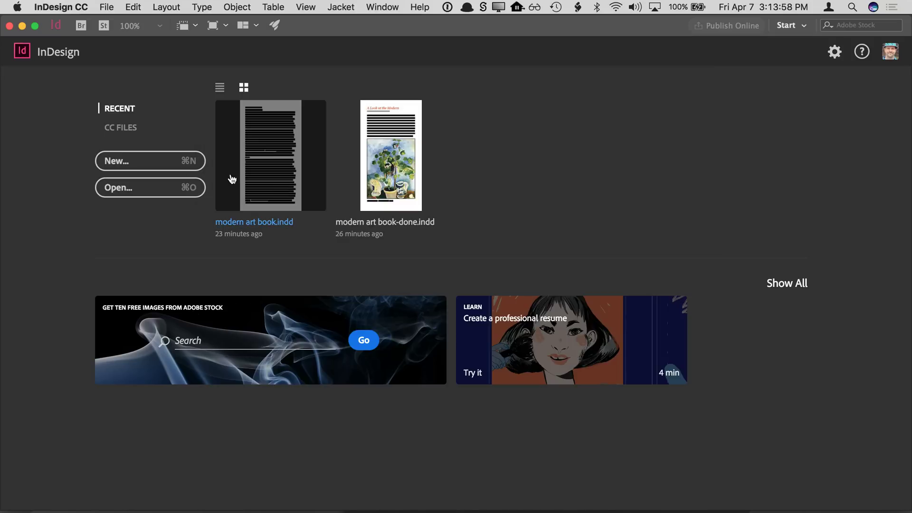
Open the New Document dialog with the Letter preset for a new document
click(172, 164)
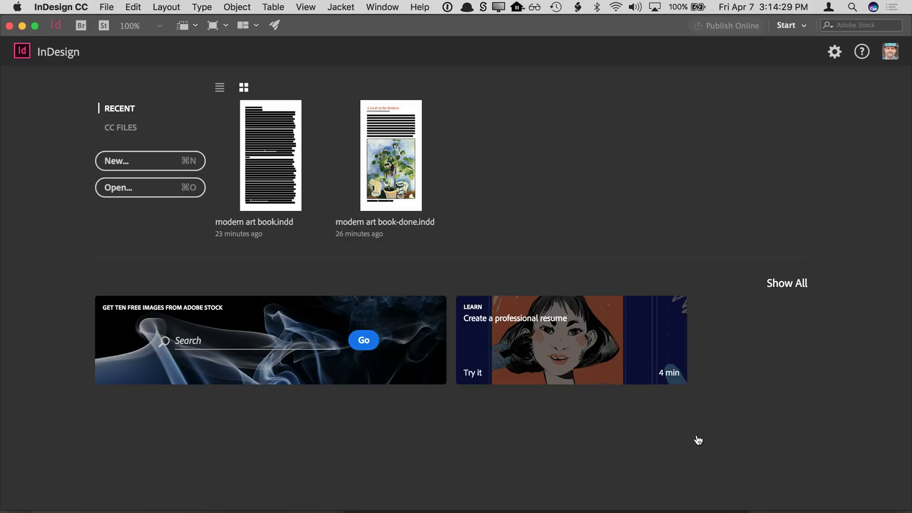
click(701, 436)
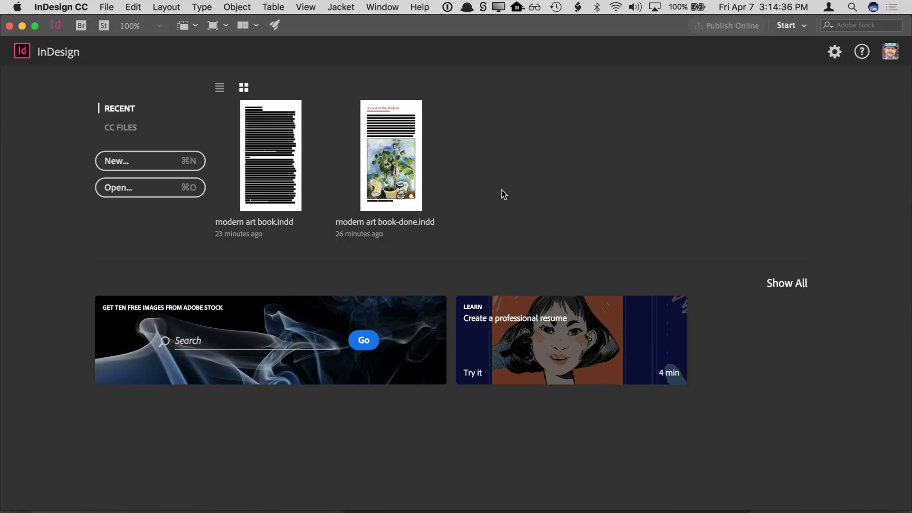
click(171, 160)
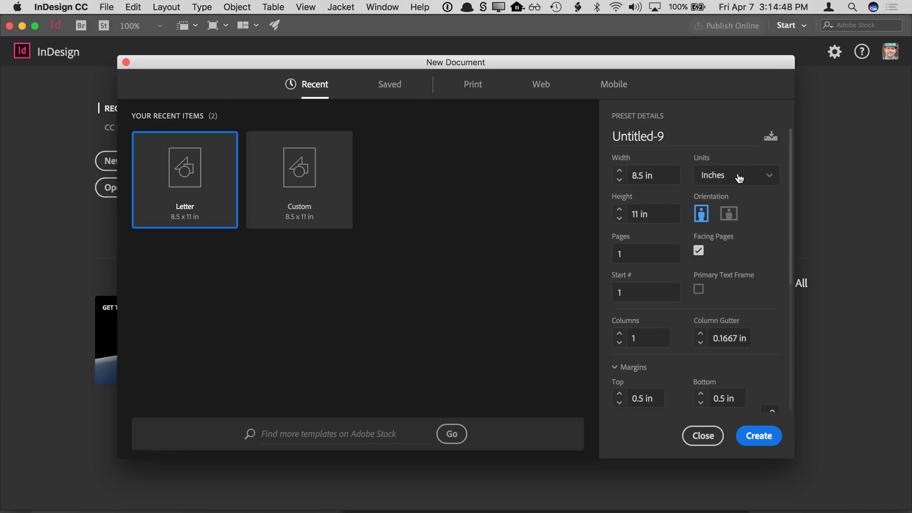
Switch the new document's units to Picas and back to Inches
click(738, 178)
click(727, 221)
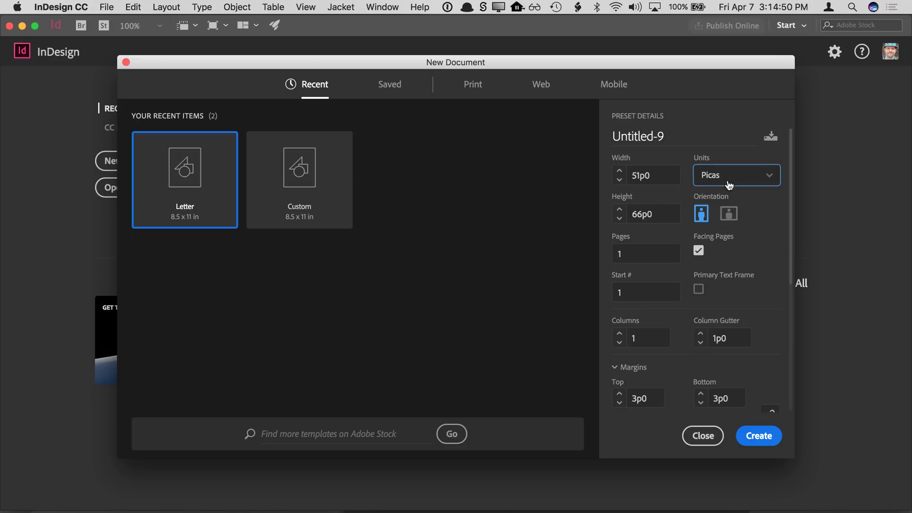
click(729, 184)
click(717, 241)
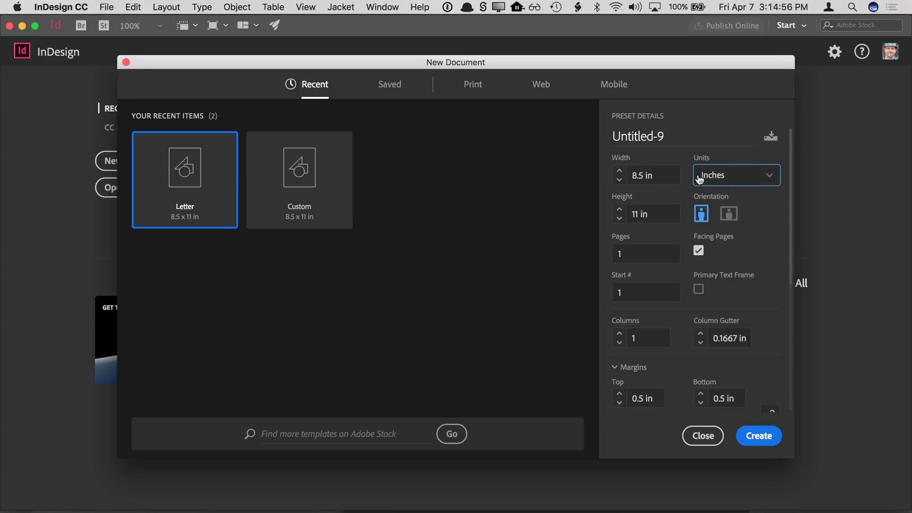
Try the landscape orientation for the new document and return it to portrait
drag(664, 178, 630, 174)
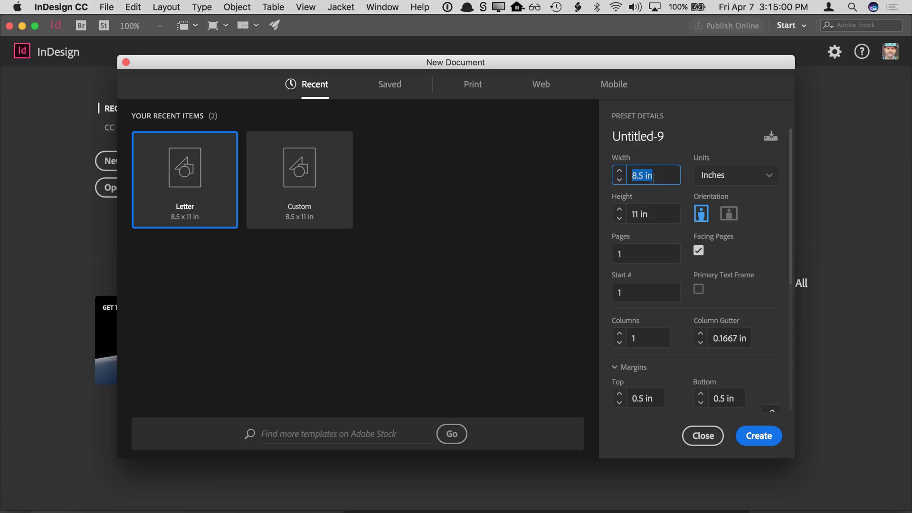
click(659, 210)
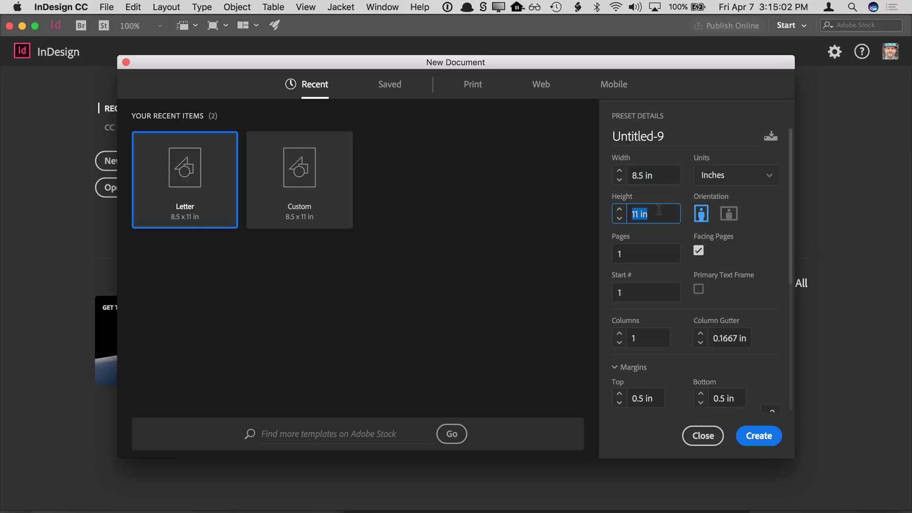
click(729, 214)
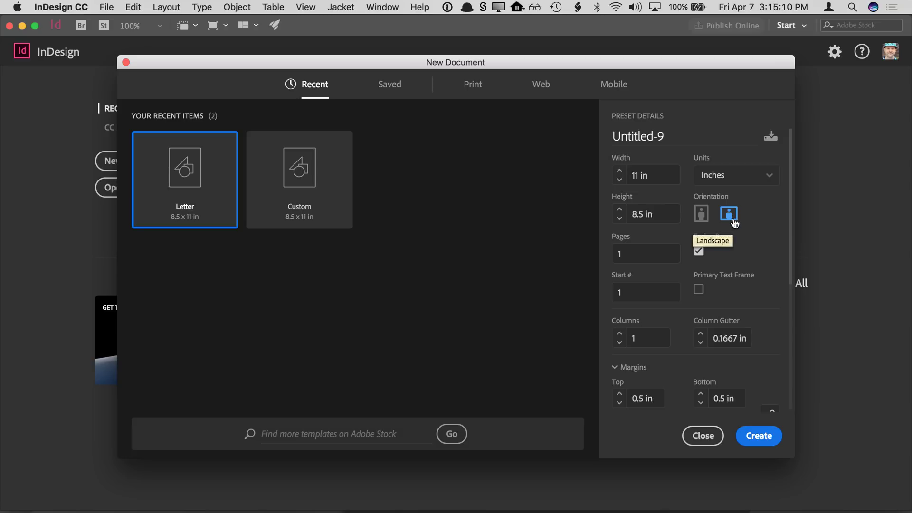
click(701, 220)
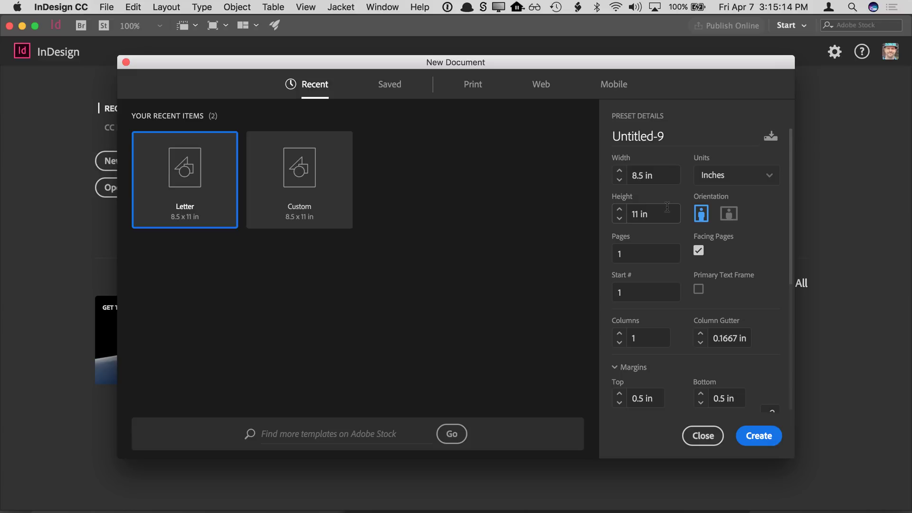
Turn off facing pages and set the number of columns to 2
click(698, 251)
click(643, 341)
text(2)
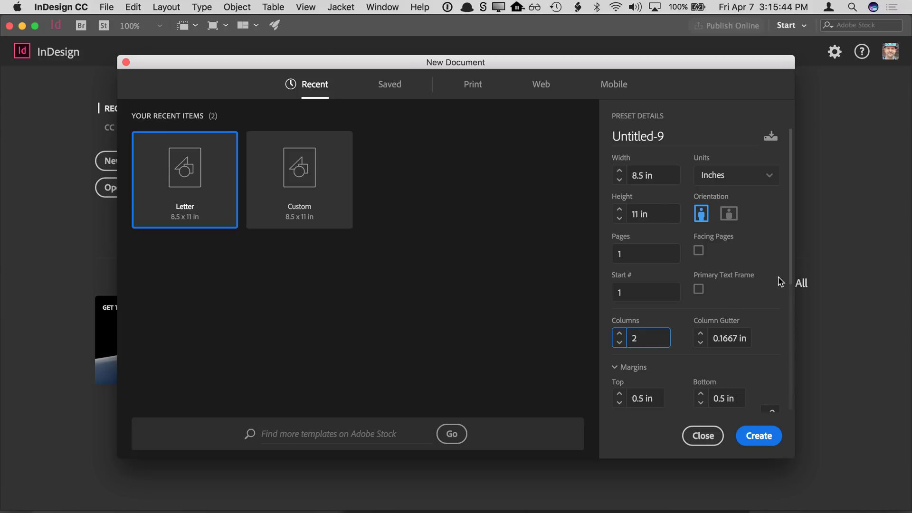
Set the top, bottom, left and right margins to 0 in and create the document
drag(792, 271, 791, 358)
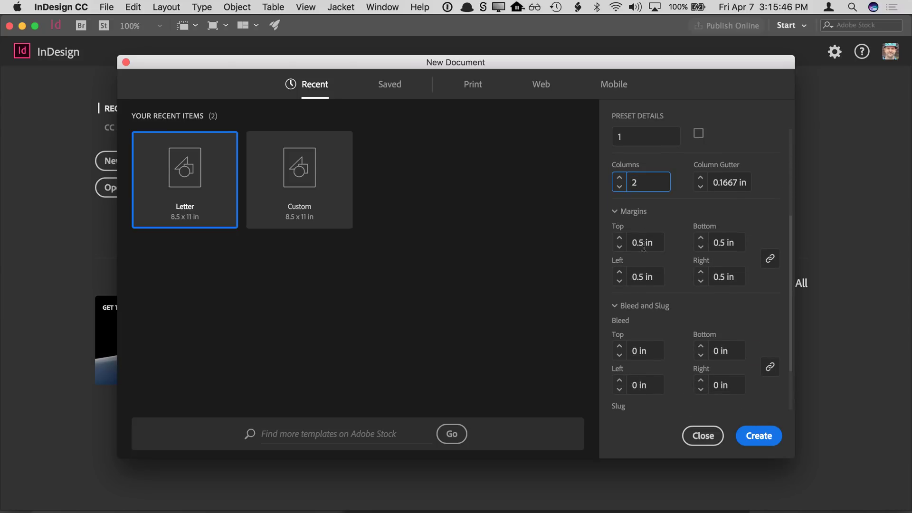
click(615, 211)
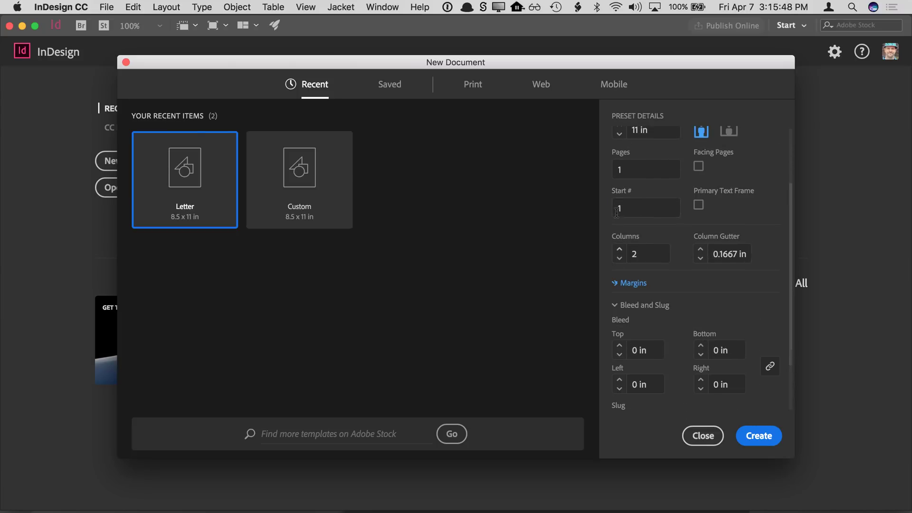
click(616, 306)
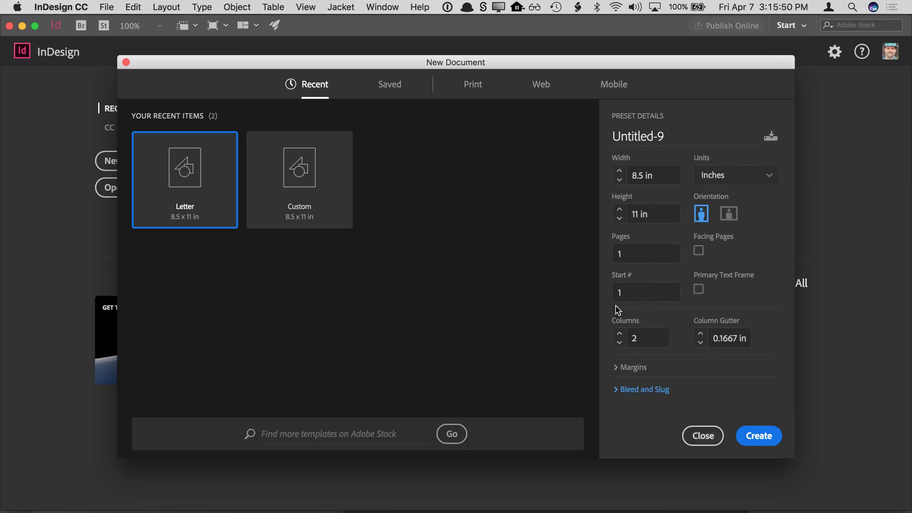
click(644, 371)
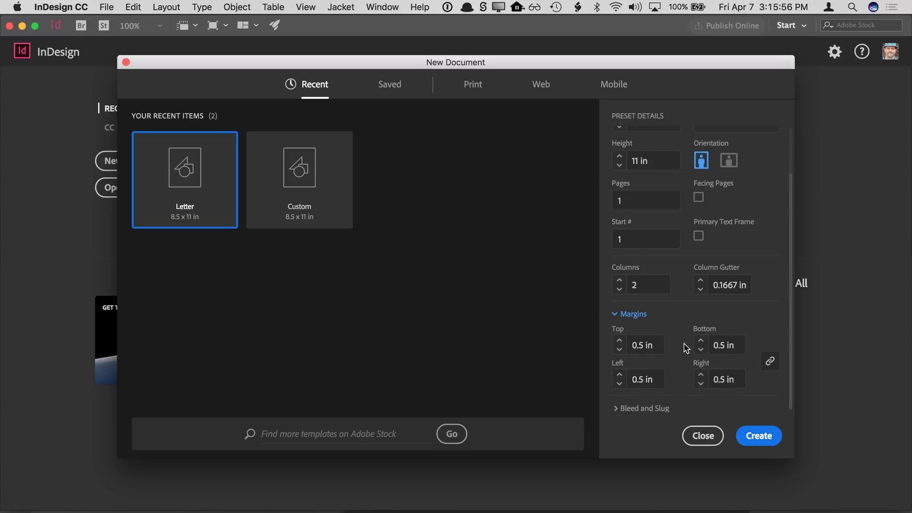
drag(631, 345, 655, 346)
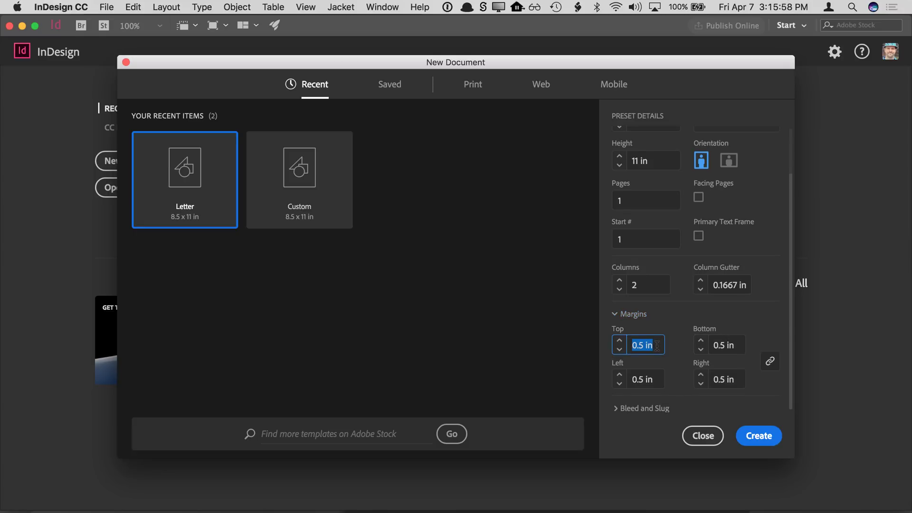
click(649, 379)
drag(632, 344, 654, 345)
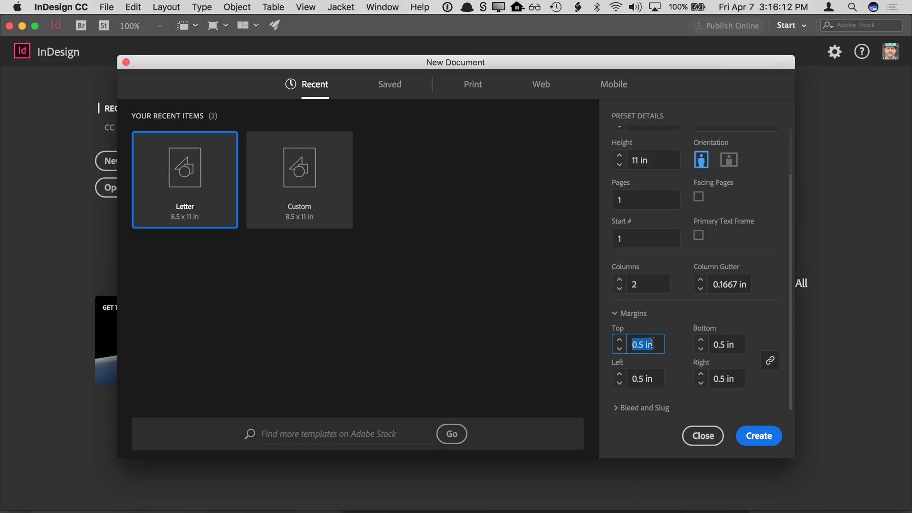
text(0)
click(729, 344)
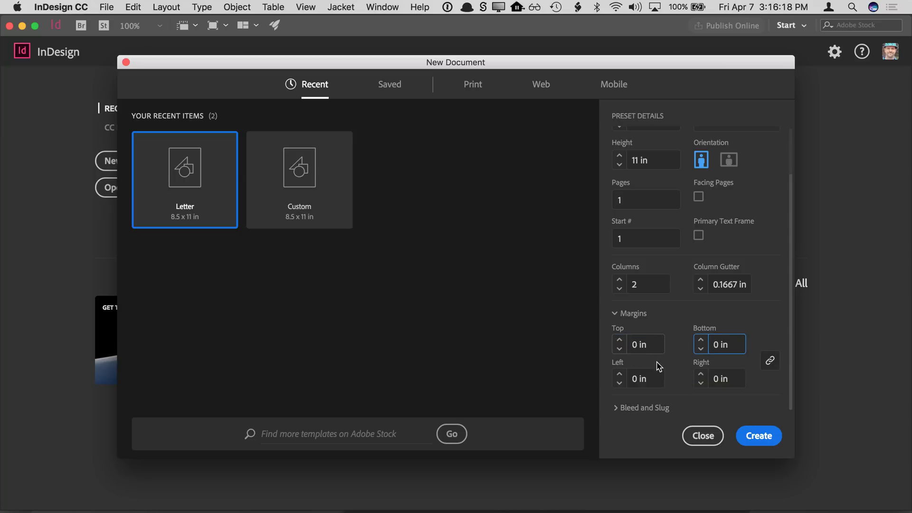
click(755, 438)
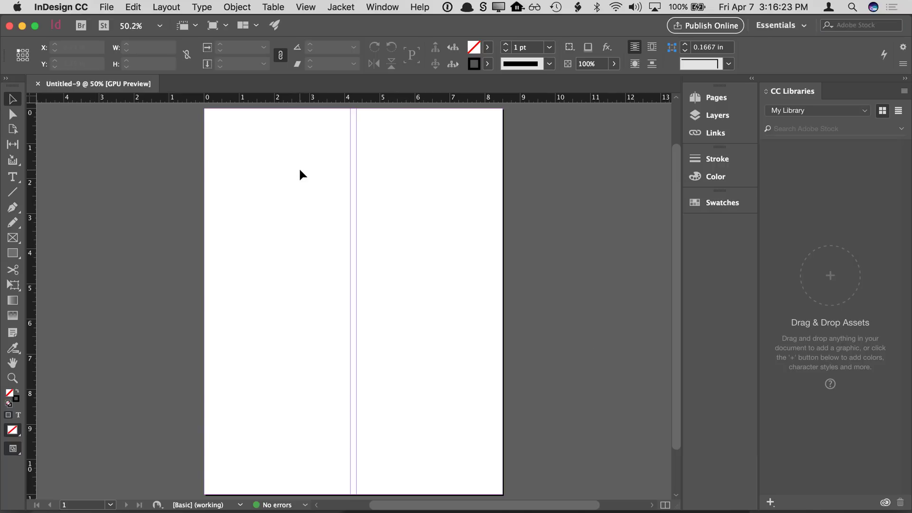
Close the two-column document and create a new one with the number of columns set to 1
key(super+w)
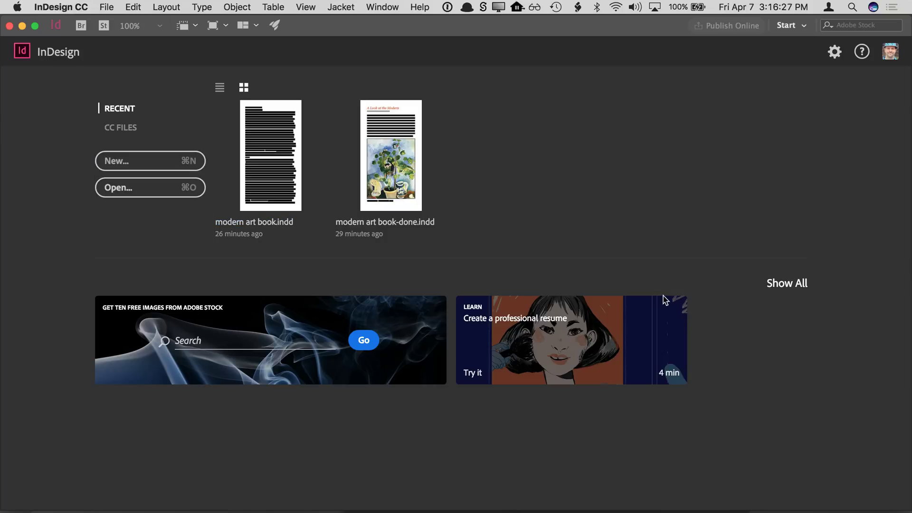
key(super+n)
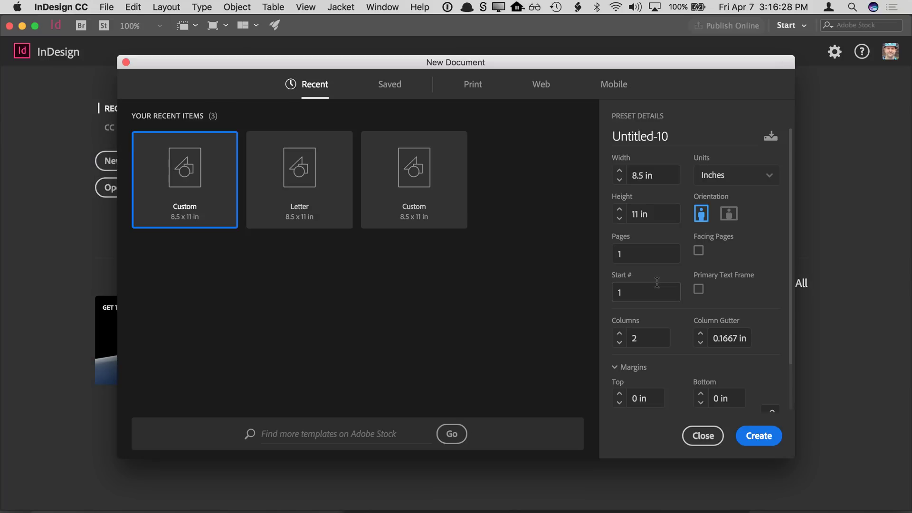
double_click(646, 332)
text(1)
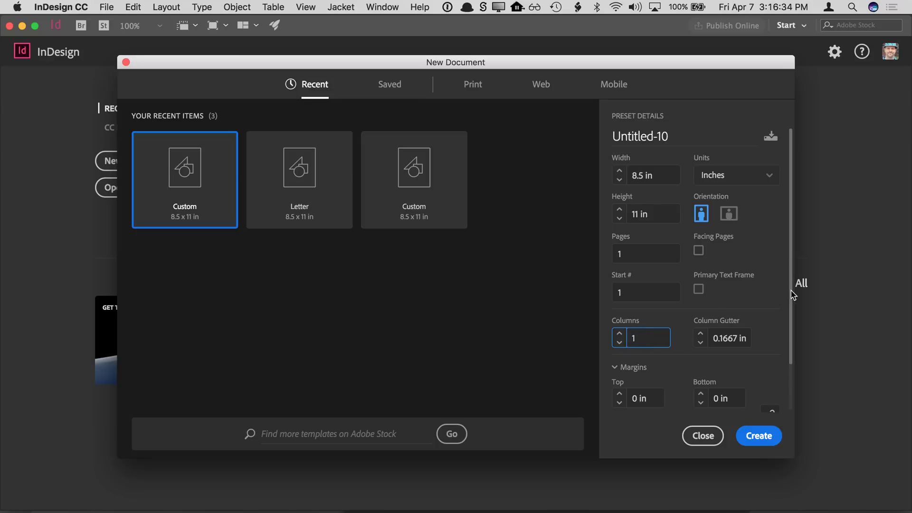
scroll(643, 337, down, 3)
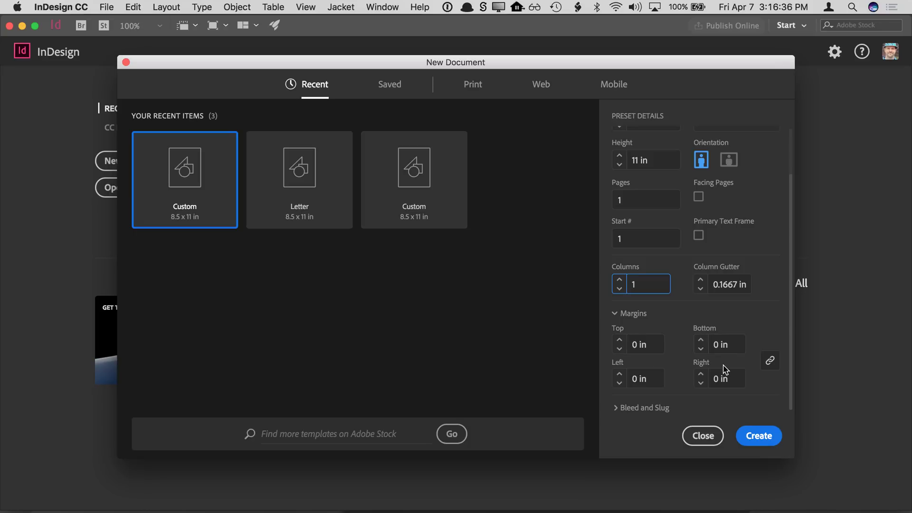
click(755, 436)
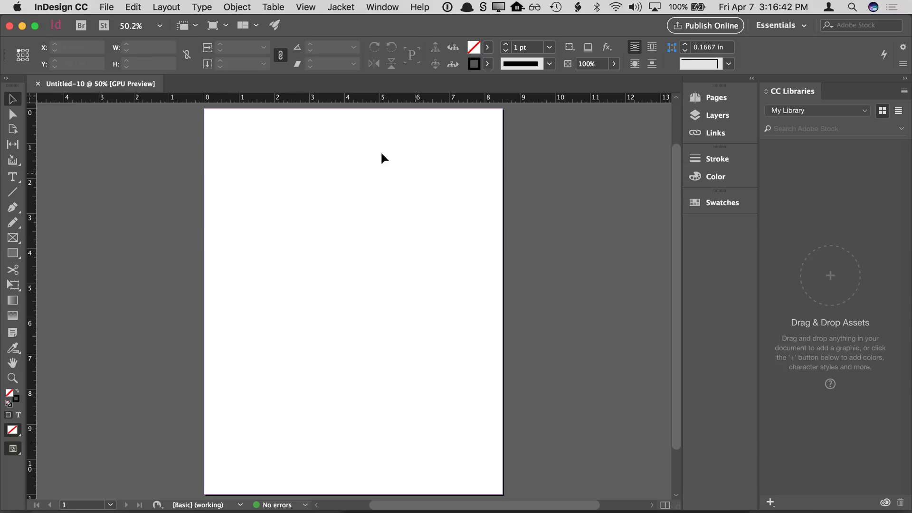
Create another new document with 0.5 in margins on all four sides
click(107, 7)
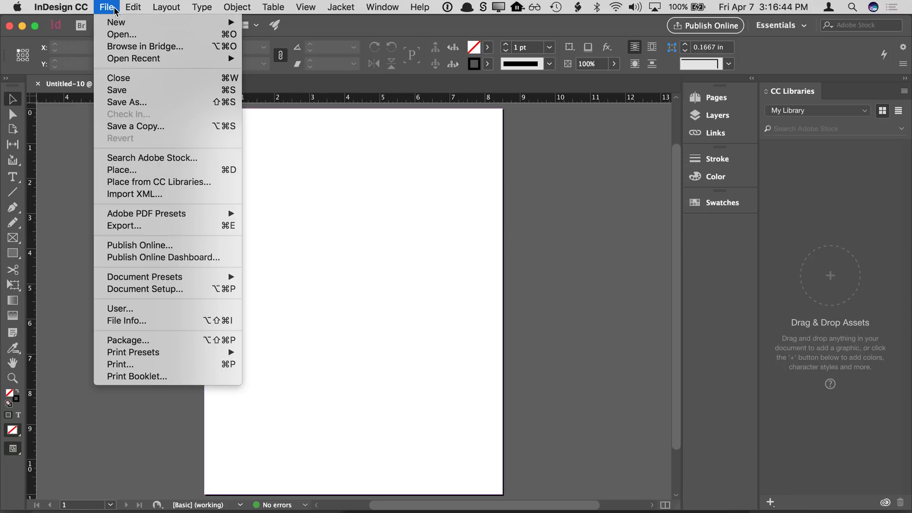
mouse_move(119, 22)
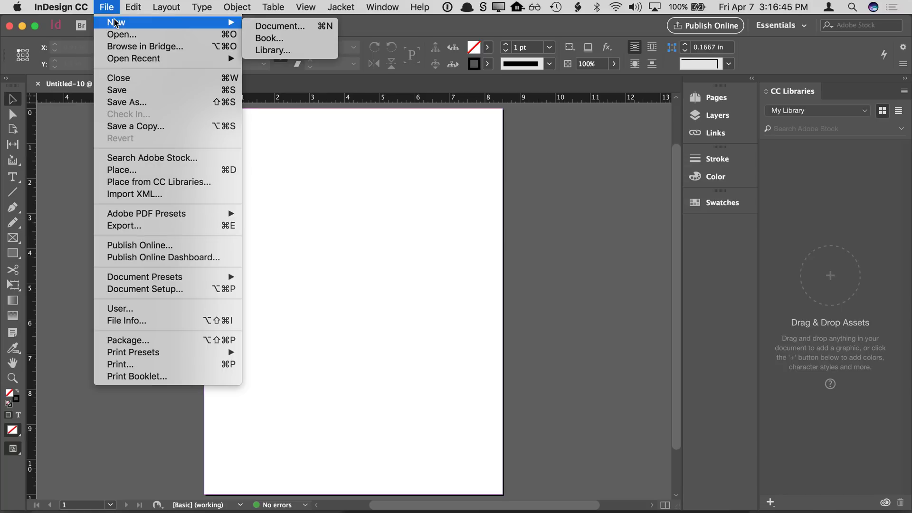
click(285, 29)
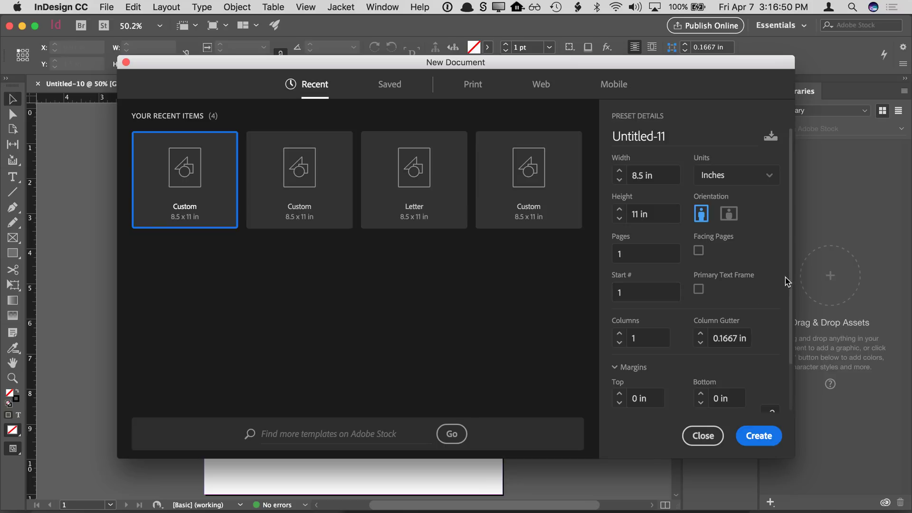
scroll(785, 281, down, 3)
click(652, 344)
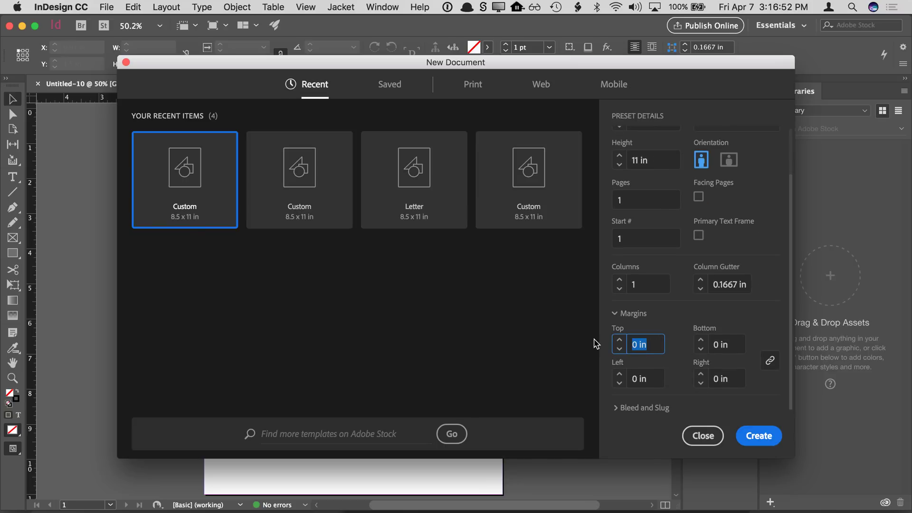
text(.5)
key(Tab)
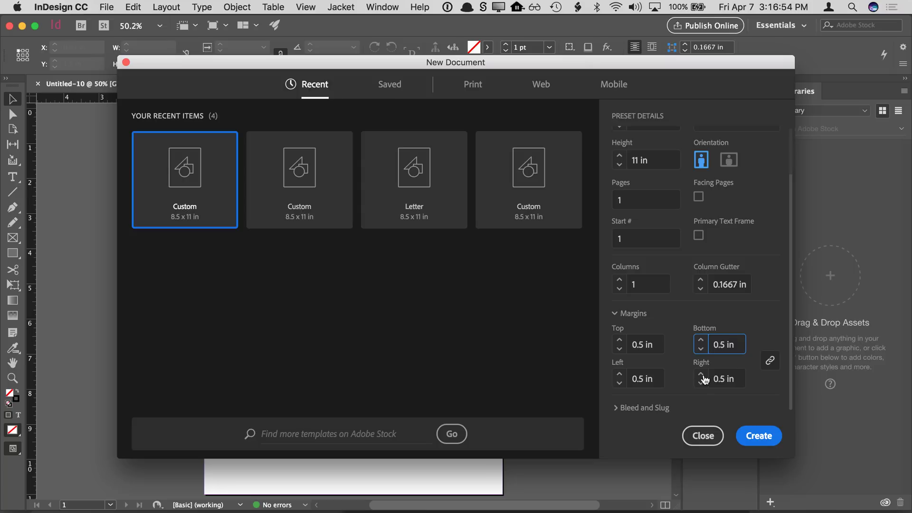
click(770, 362)
click(756, 437)
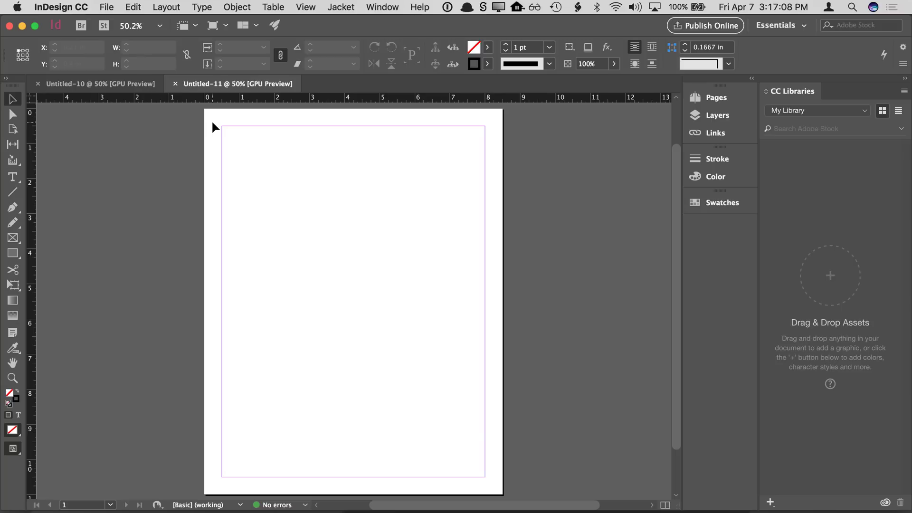
Close both open documents and start setting up a new document
click(176, 84)
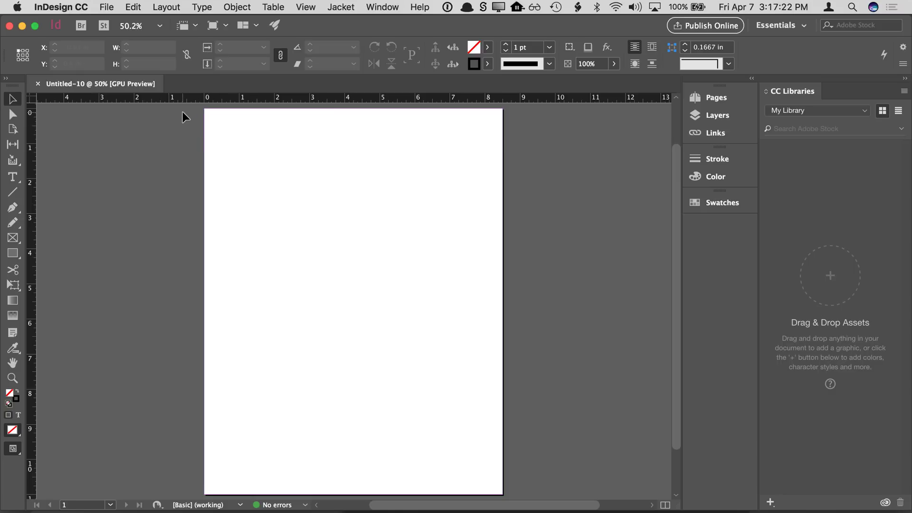
click(38, 84)
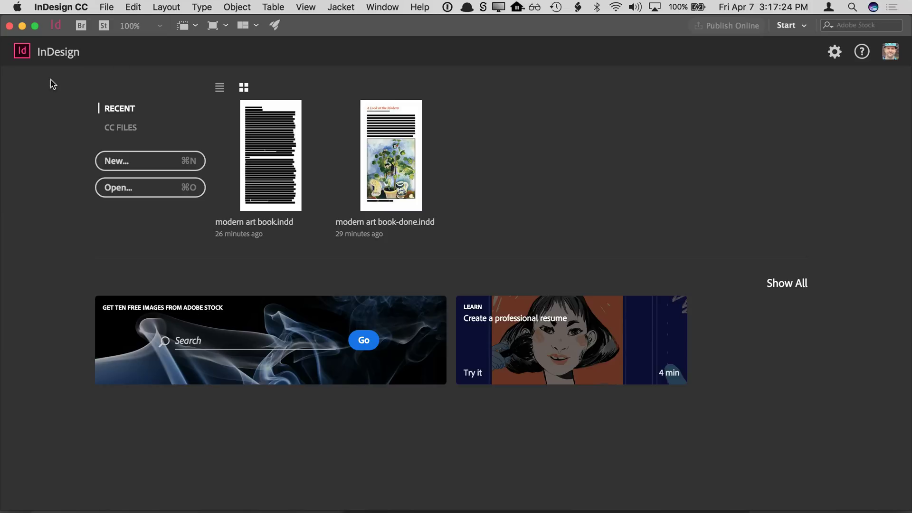
click(121, 166)
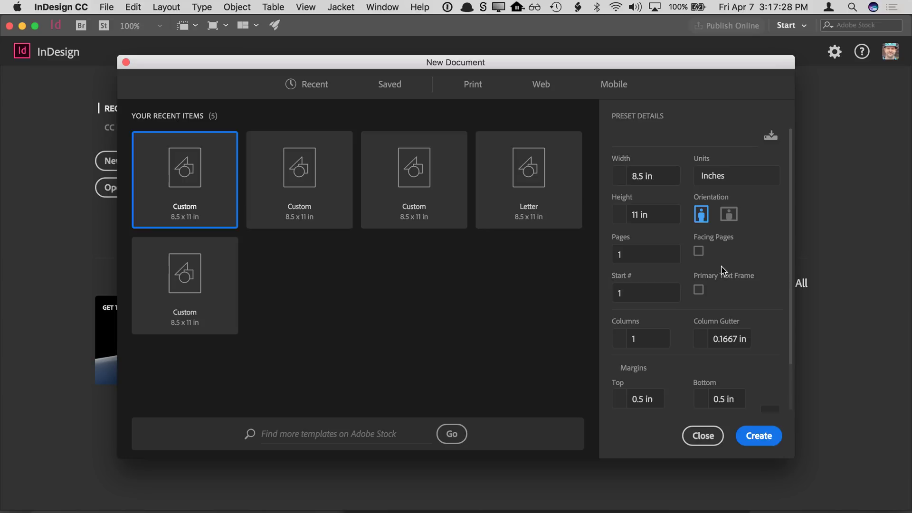
Expand the bleed and slug settings and set the bleed to 1/8 in on all sides
scroll(745, 389, down, 3)
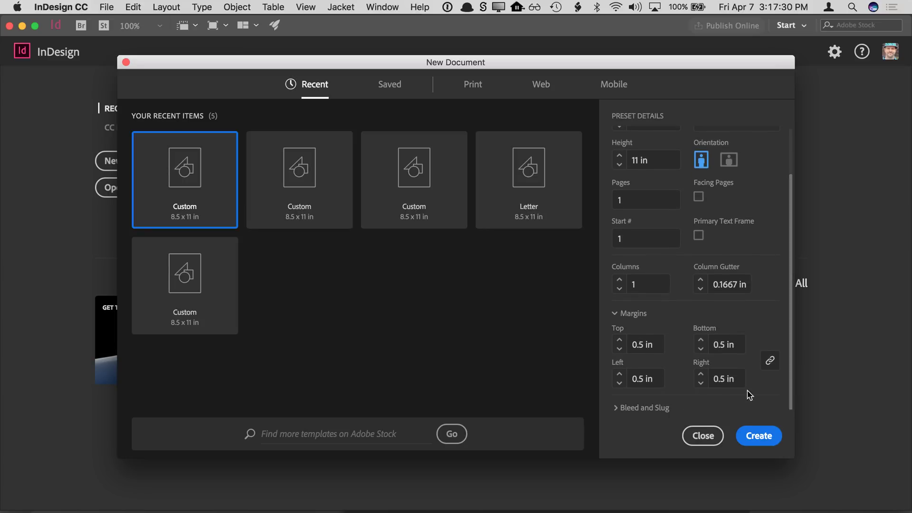
click(636, 408)
scroll(684, 383, down, 4)
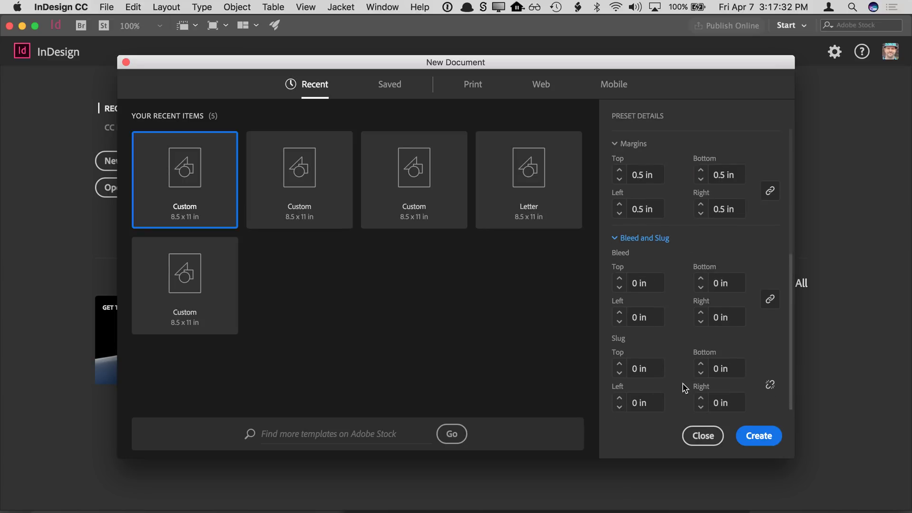
click(650, 367)
click(637, 282)
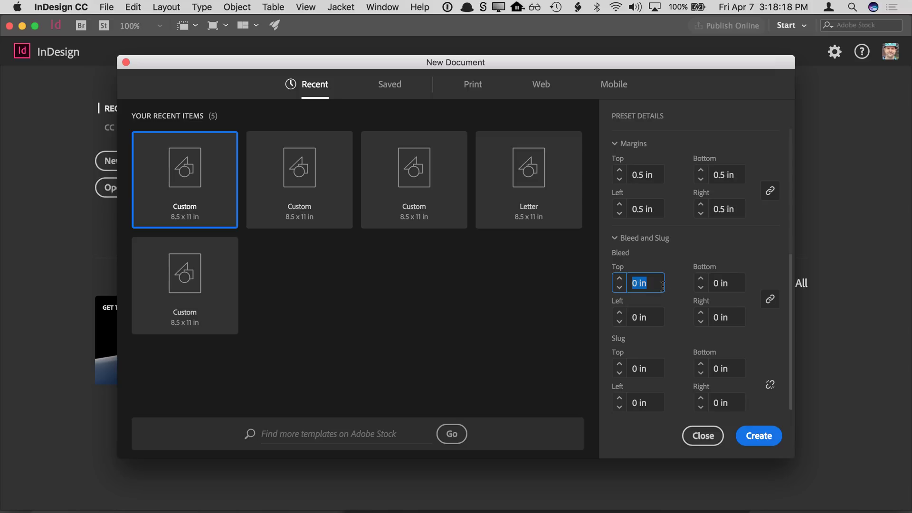
text(1/8)
Try a 1/4 in bleed on all sides and return it to 1/8 in
click(735, 284)
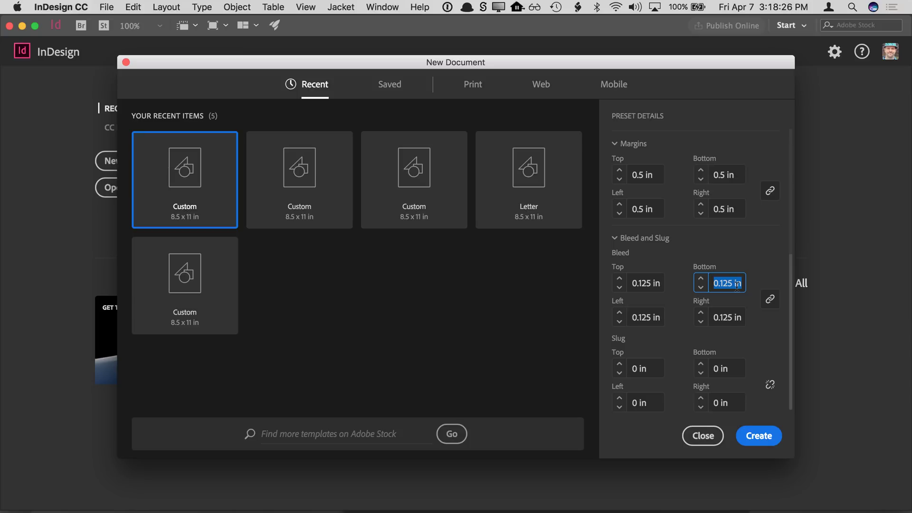
text(1/4)
key(Tab)
click(736, 286)
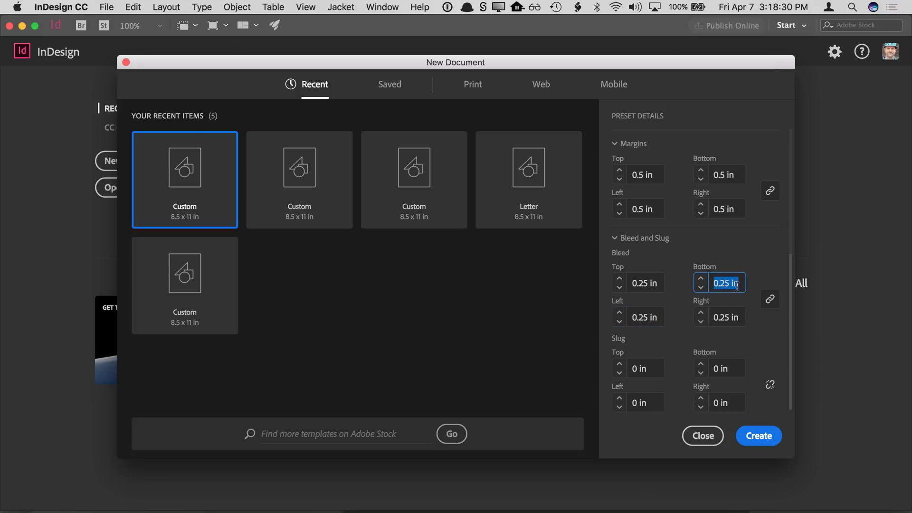
text(1/8)
key(Tab)
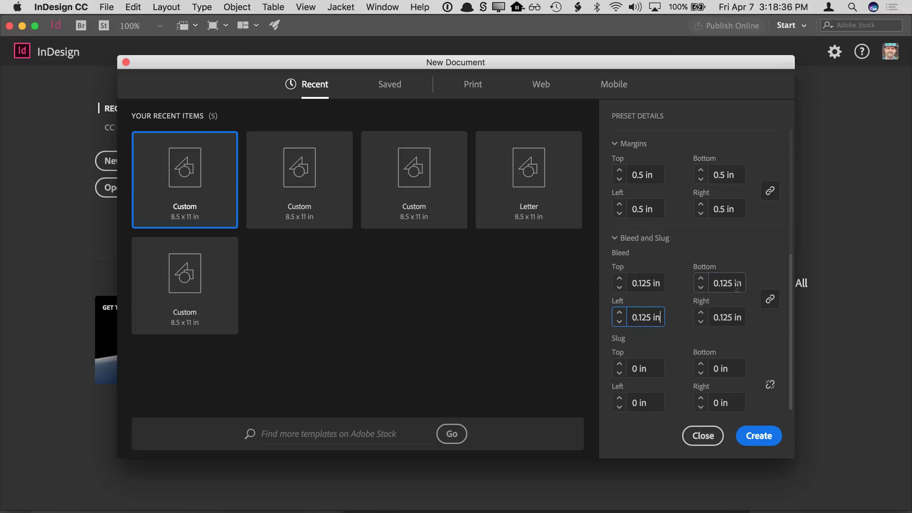
Create the document with the bleed settings and close it again
click(769, 439)
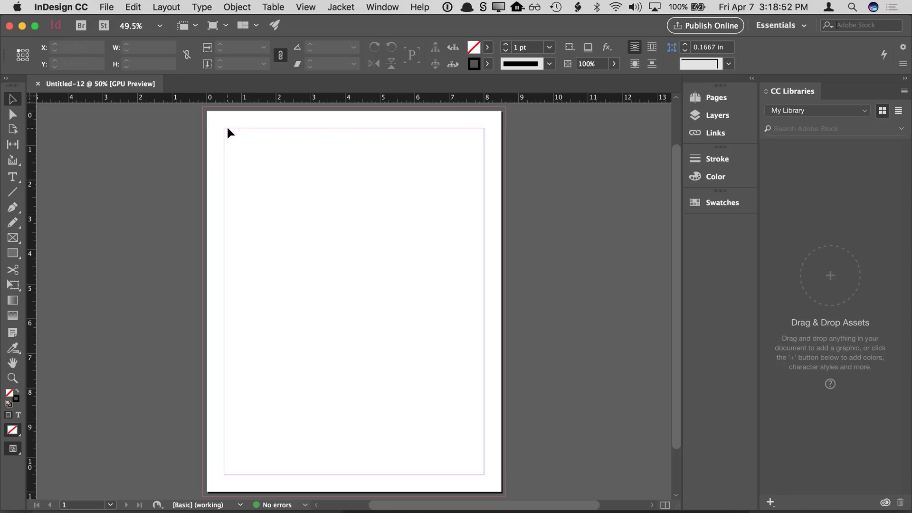
click(38, 84)
click(111, 11)
click(111, 14)
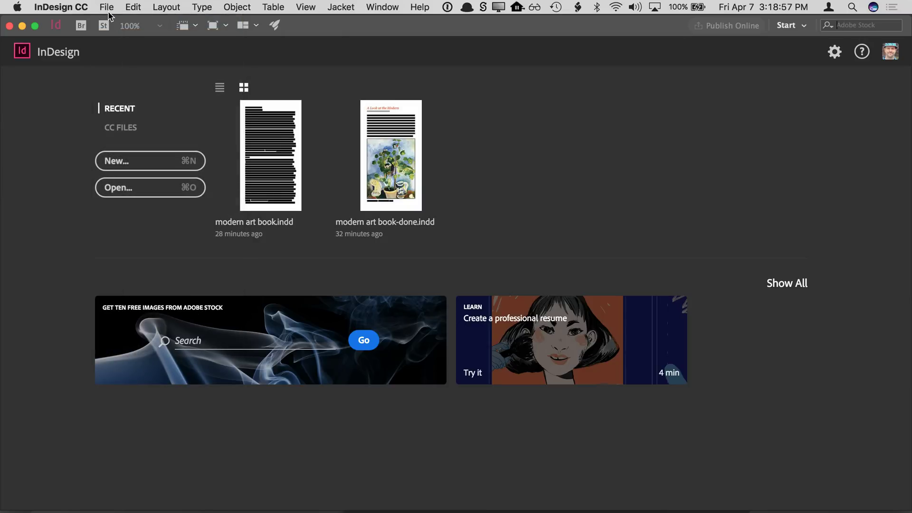
Create a new document from the US Business Card print preset
key(super+n)
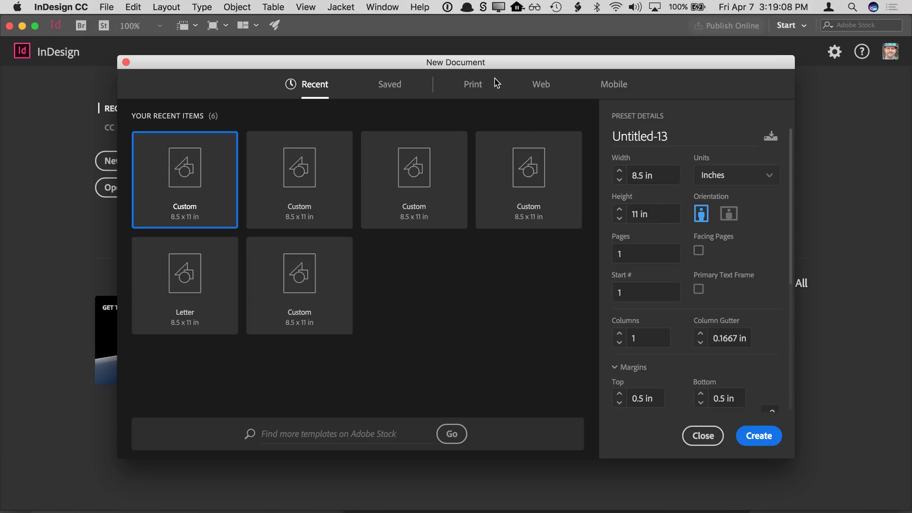
click(487, 98)
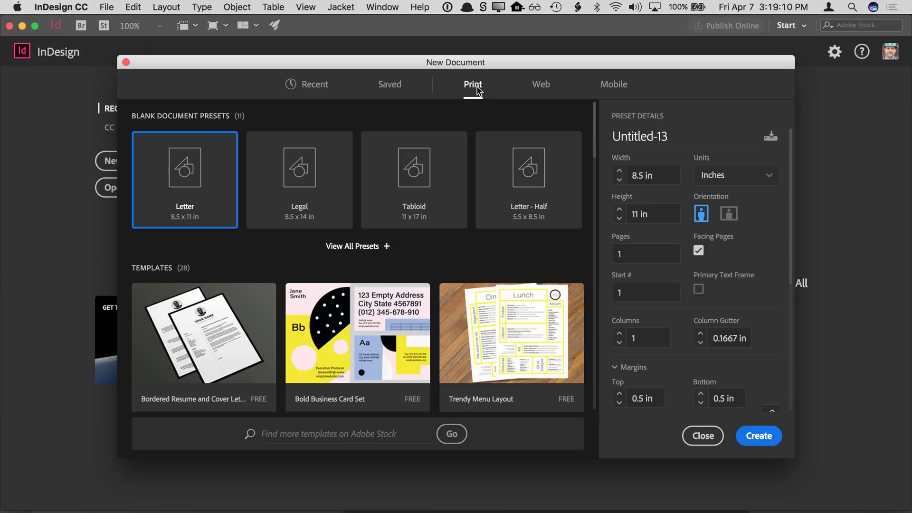
click(355, 245)
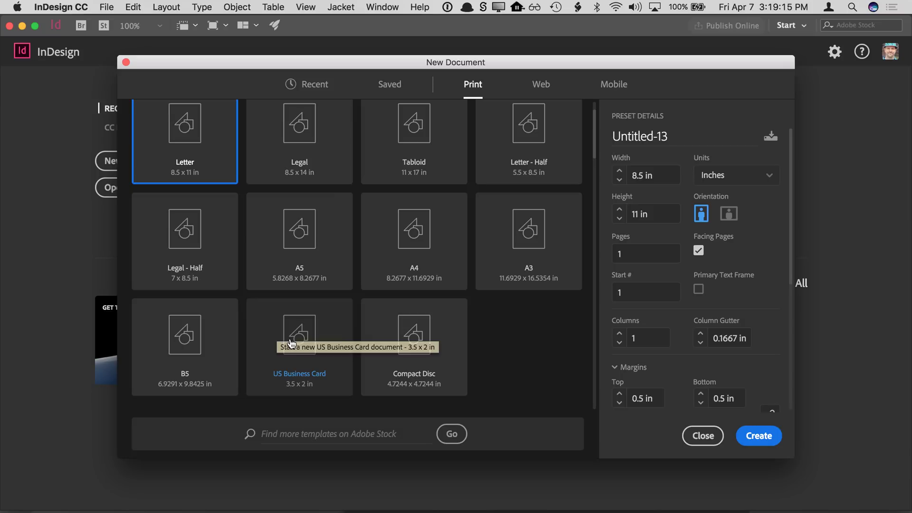
click(310, 340)
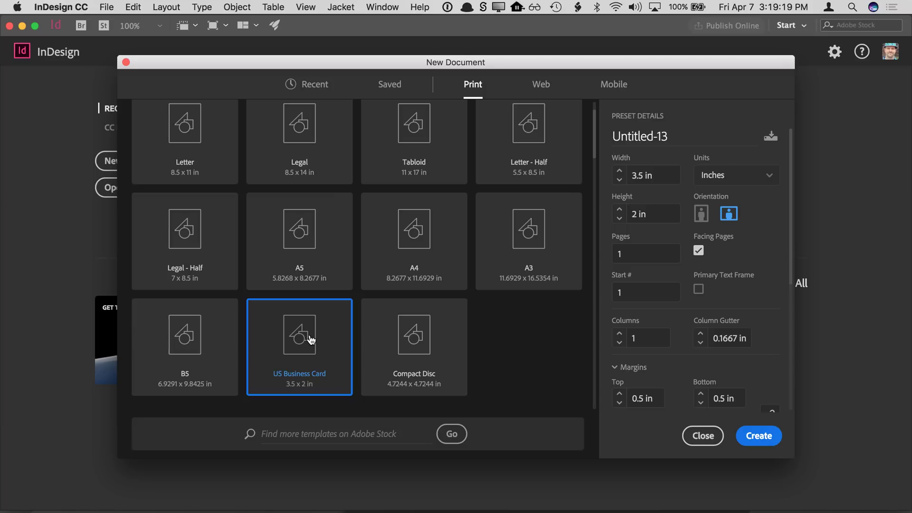
click(756, 438)
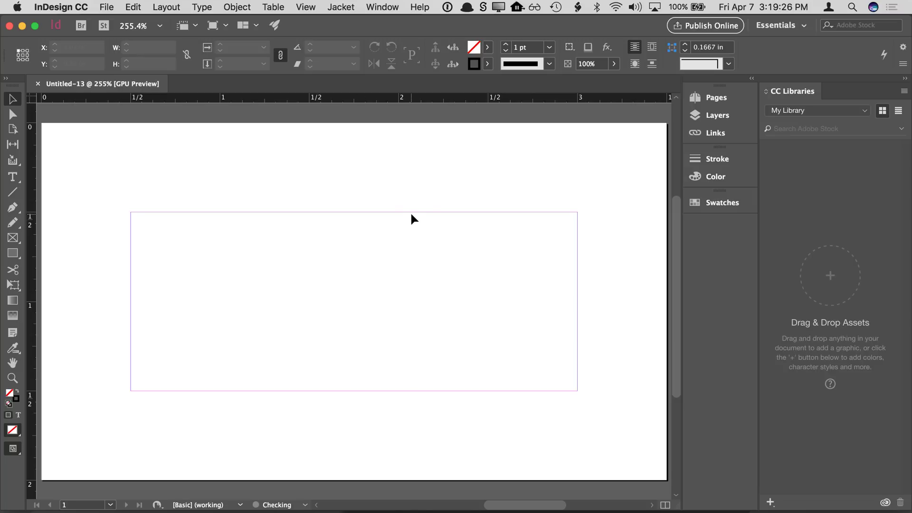
Close the business card document and start setting up another new document
key(super+minus)
key(super+minus)
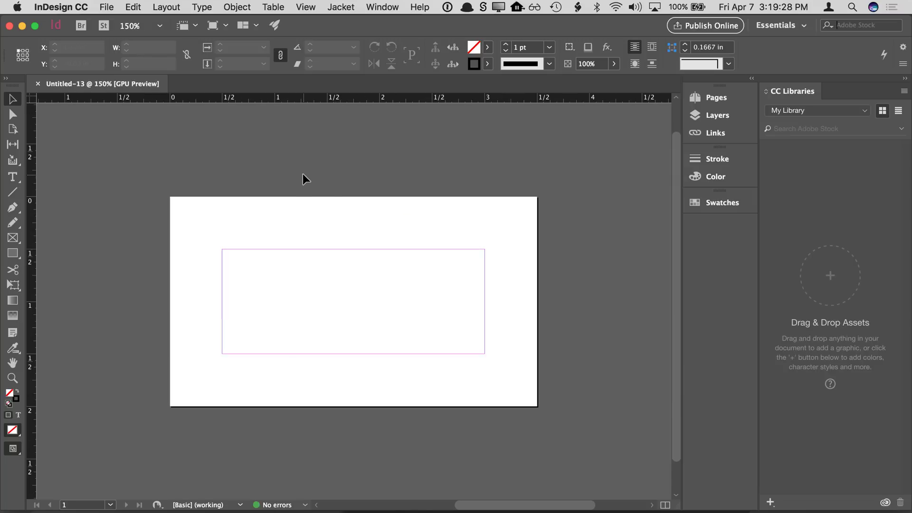
key(super+w)
click(107, 7)
mouse_move(223, 22)
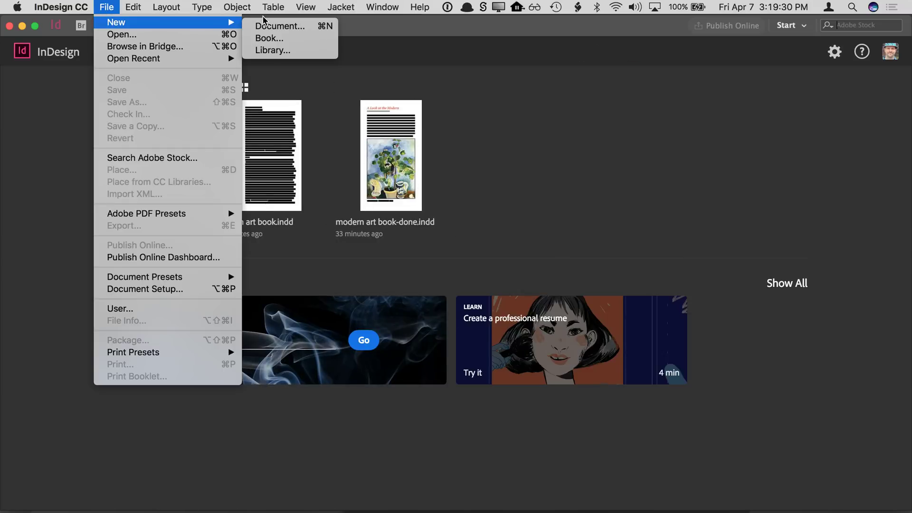
click(265, 26)
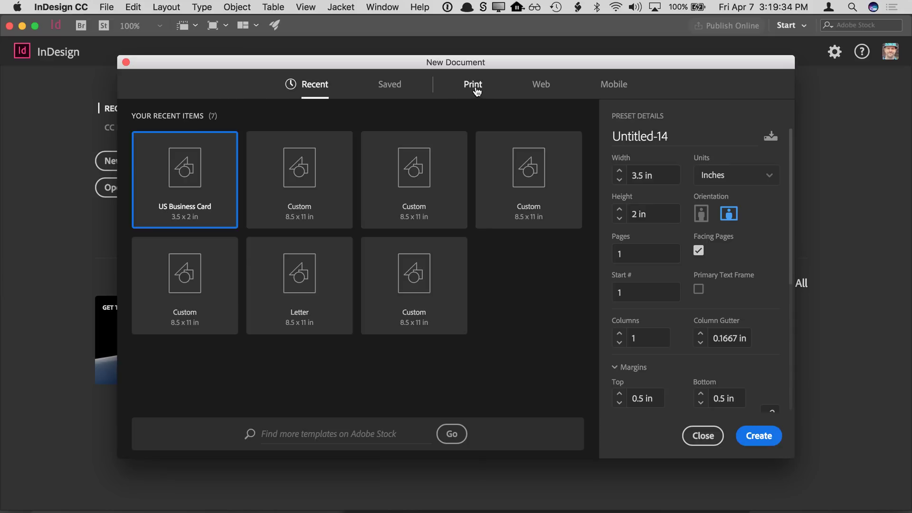
Use the Letter print preset and show all the blank print document presets
click(476, 90)
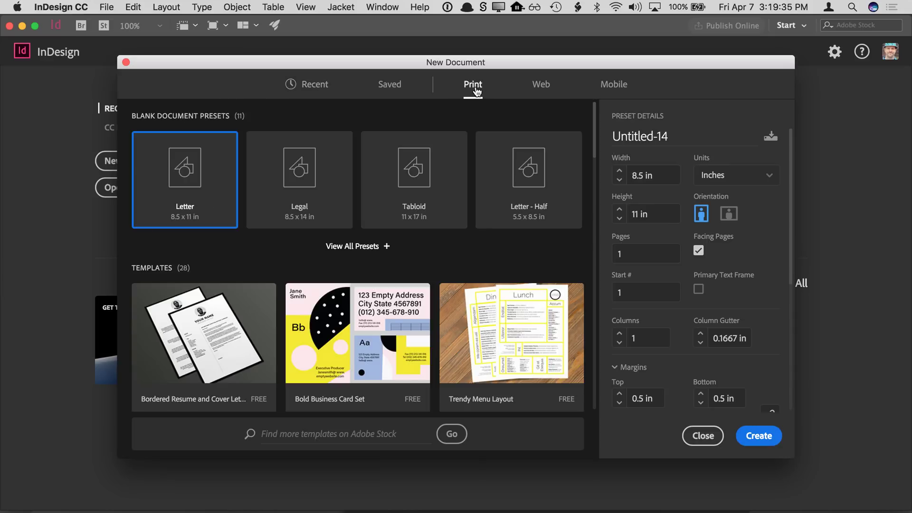
click(361, 248)
scroll(347, 315, down, 3)
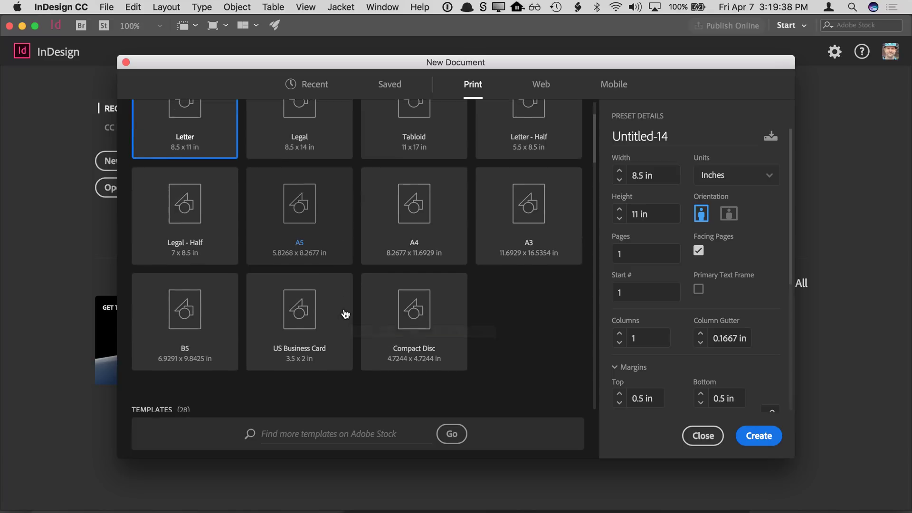
scroll(321, 290, up, 3)
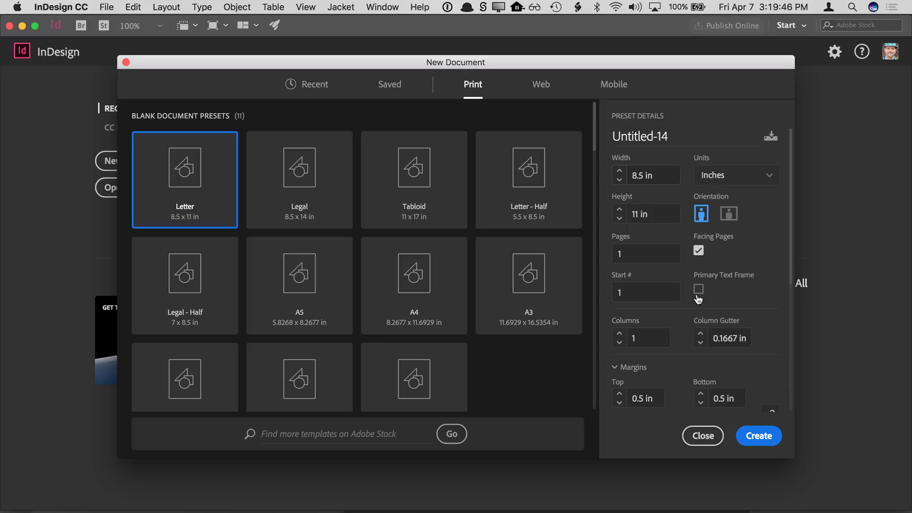
Turn off facing pages for the Letter document and set all four margins to 0 in
click(698, 251)
key(Tab)
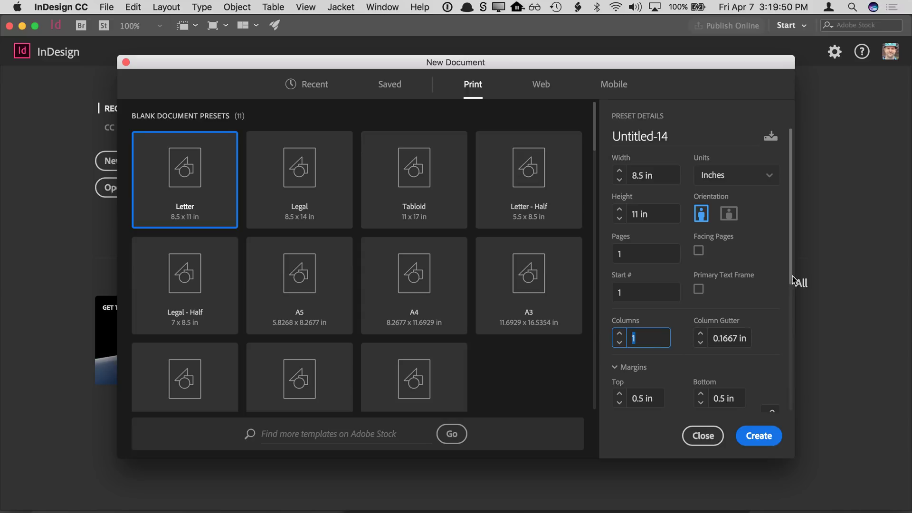
scroll(791, 312, down, 1)
scroll(688, 294, down, 5)
click(614, 269)
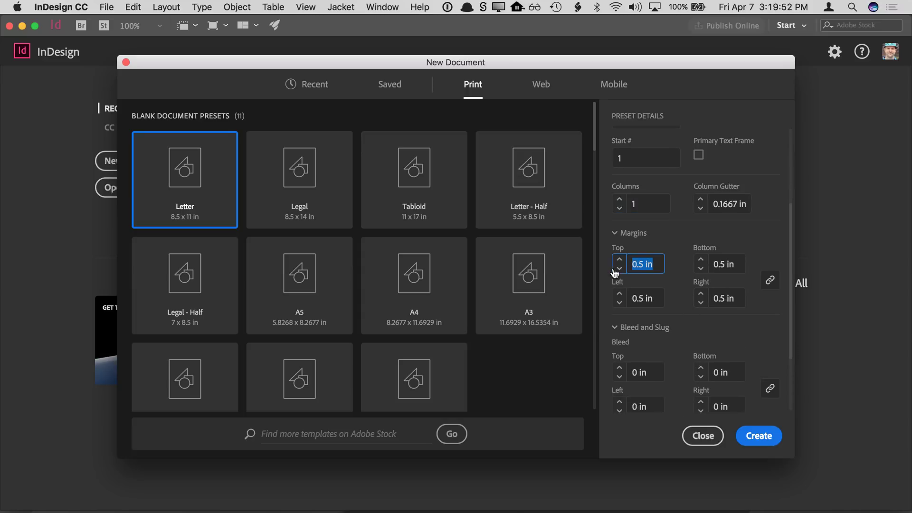
text(0)
key(Tab)
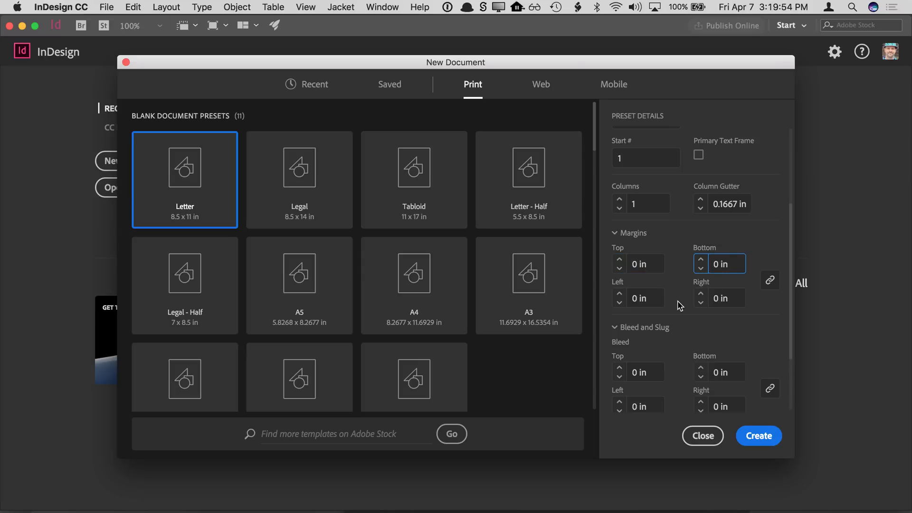
Set the bleed to 0.125 in on all four sides and create the document
click(631, 373)
scroll(627, 361, down, 3)
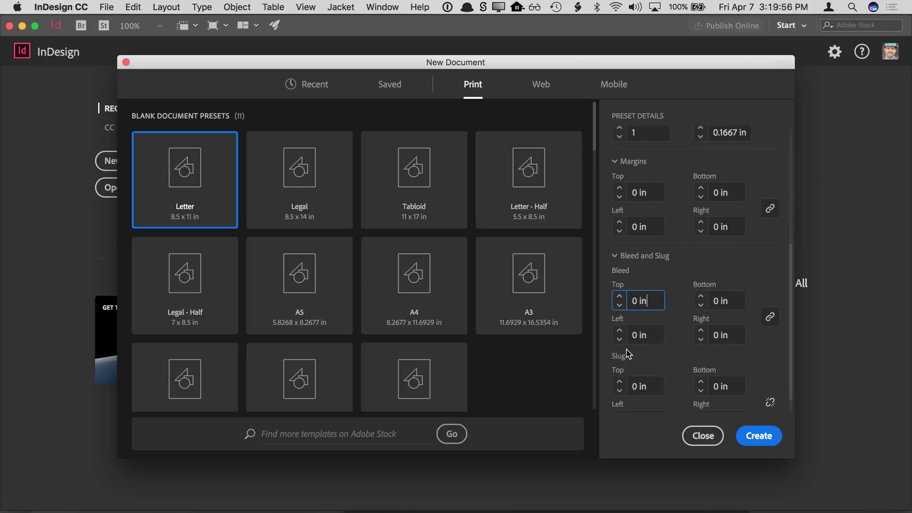
text(.125)
key(Tab)
scroll(625, 354, down, 1)
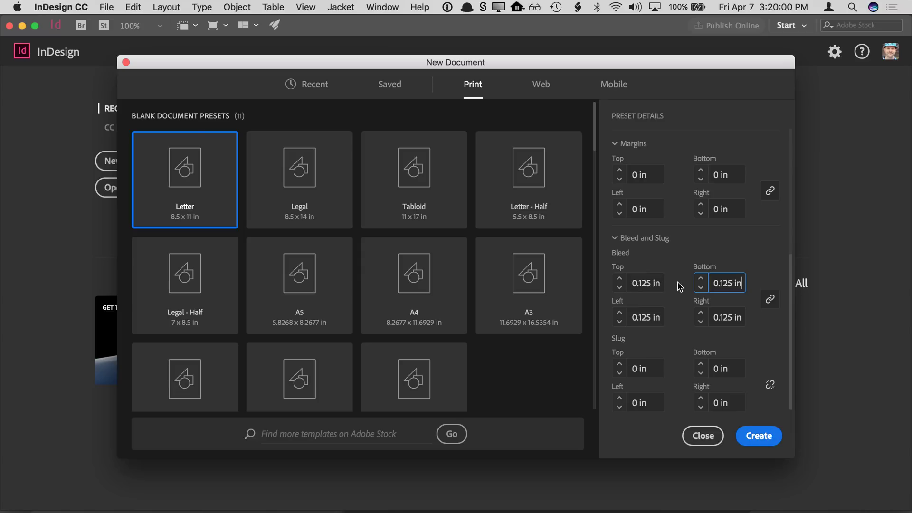
click(757, 439)
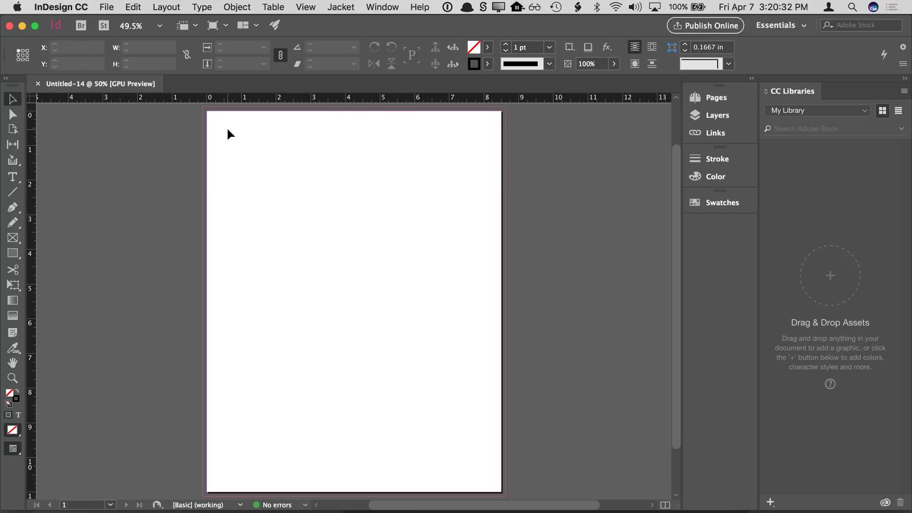
Draw a text frame about 3.24 × 2.14 in in the page's upper half, enter random filler text, and deselect it
click(15, 183)
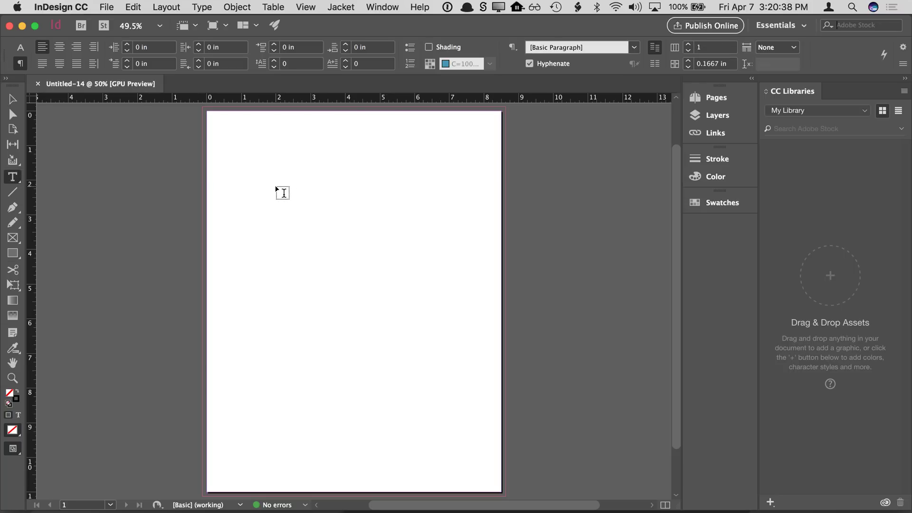
drag(276, 187, 386, 259)
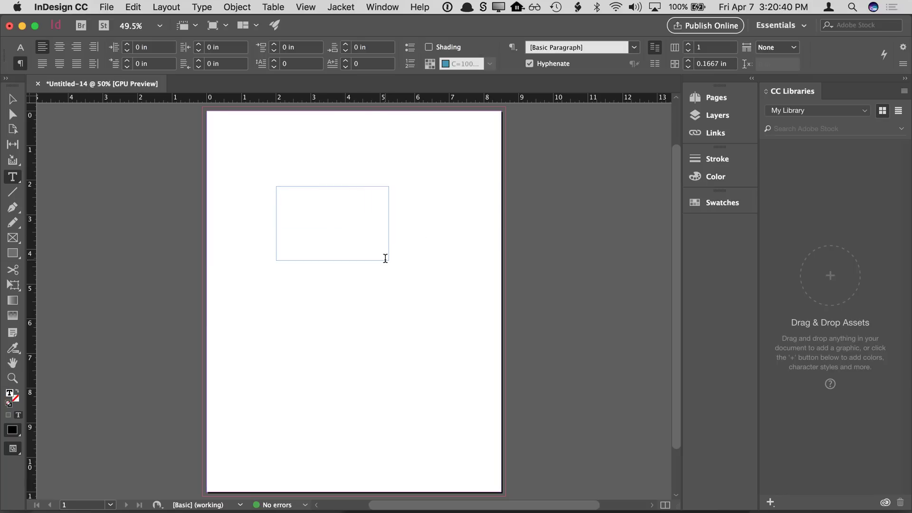
text(alskdmas lkdmasldkmaslkmdaslkmdlskmdaslkmd)
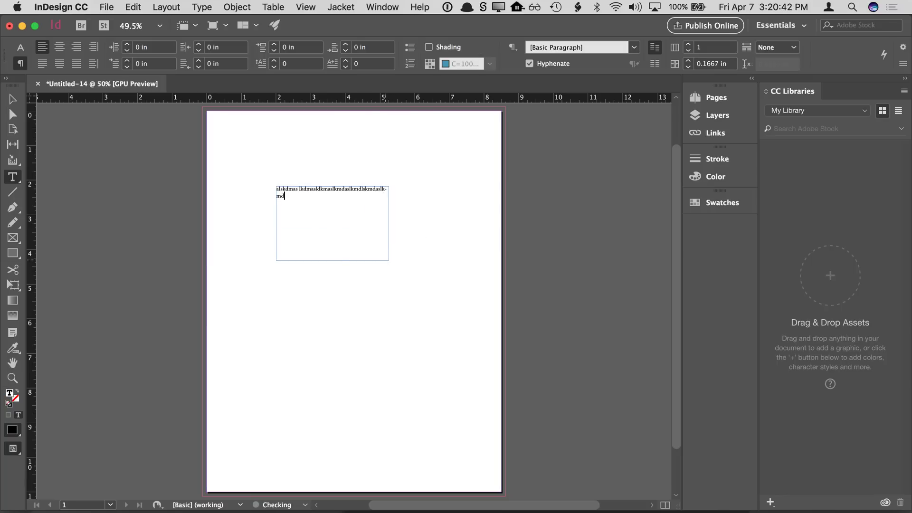
right_click(309, 307)
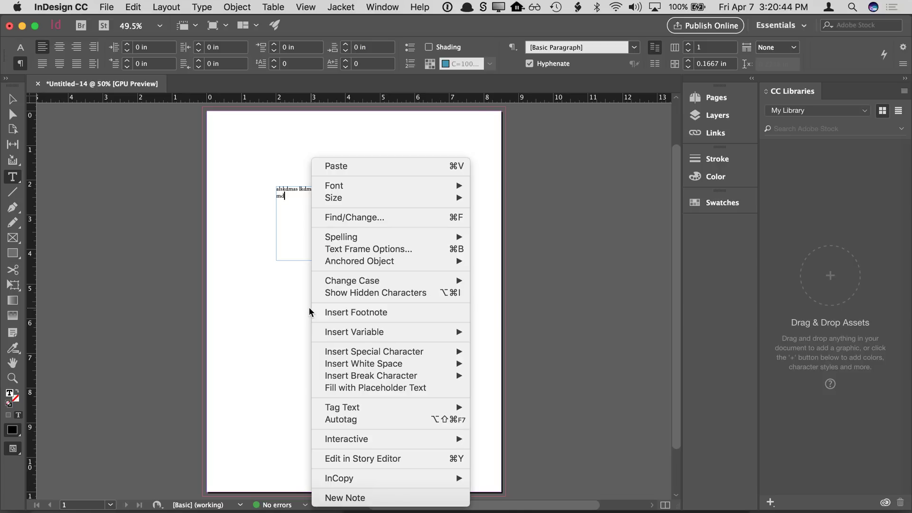
click(294, 306)
key(j)
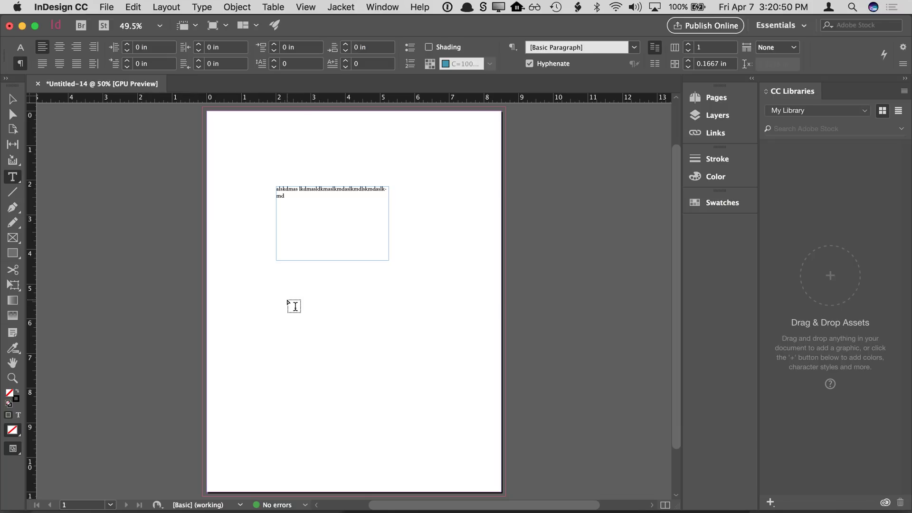
Draw a second text frame about 4.46 × 2.52 in below the first and fill it with random filler text
drag(278, 301, 433, 389)
text(klasm dlkasm dlaksm dlkasmd)
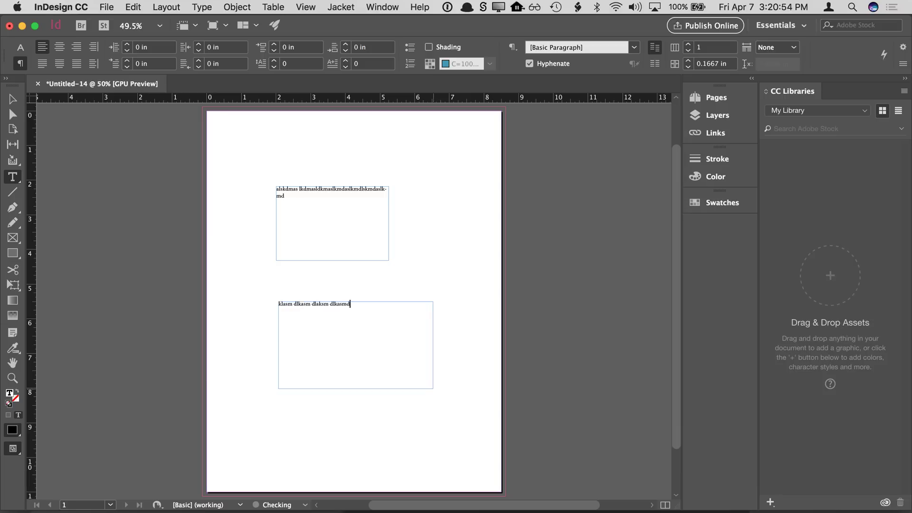
text(lkasmdlkasmdlkasmdlksm)
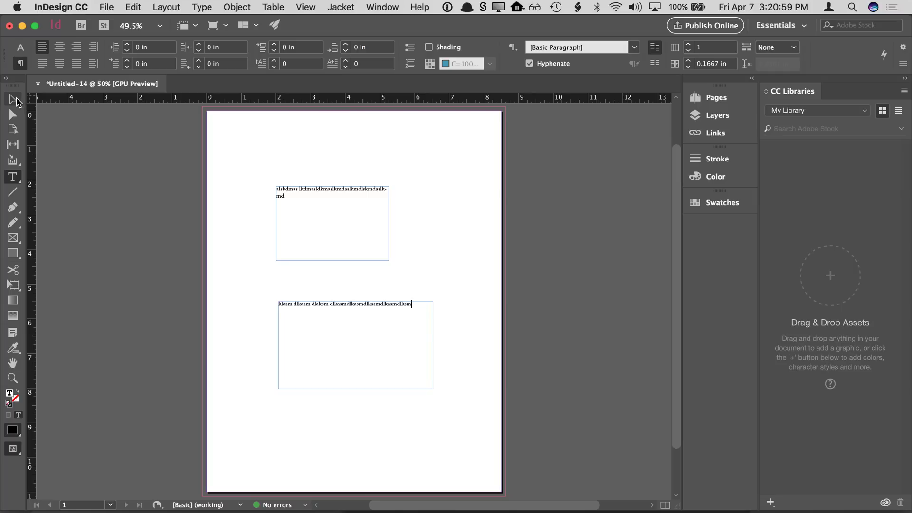
Move the upper text frame to about X 2.27 in, Y 1.88 in, and show the character formatting controls for its text
click(14, 99)
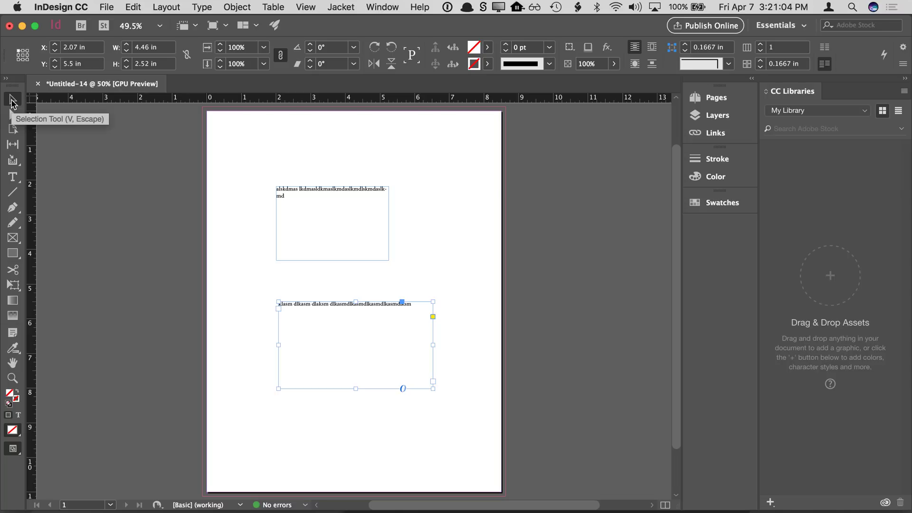
drag(304, 216, 313, 205)
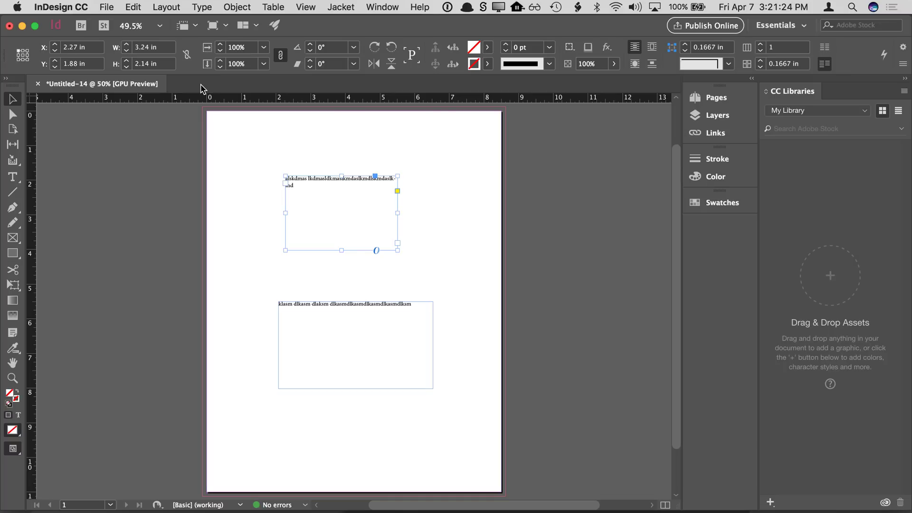
click(12, 179)
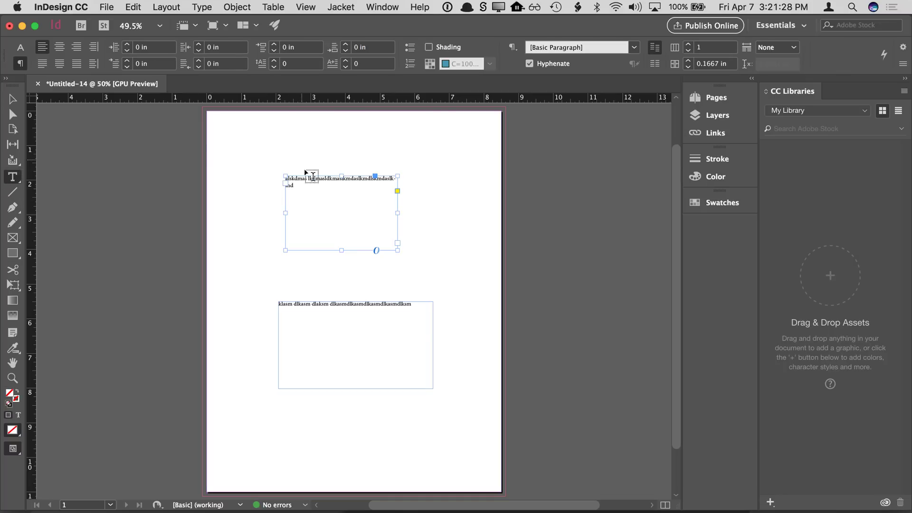
drag(293, 183, 283, 178)
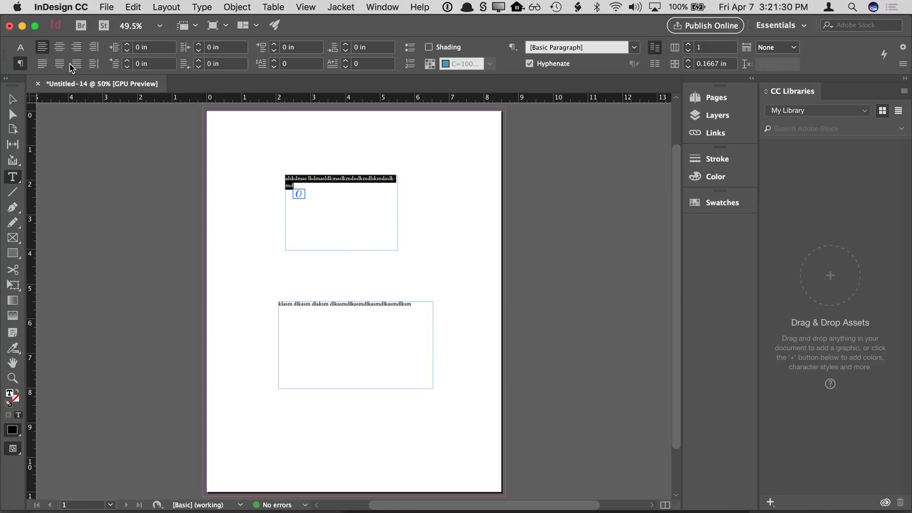
click(21, 48)
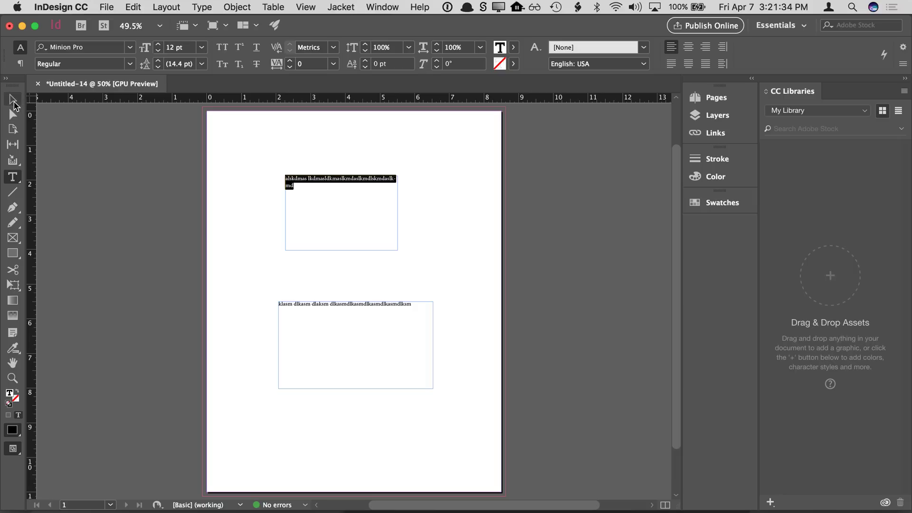
Move the upper text frame to about X 2.45 in, Y 1.94 in, and go through its position and size values
click(10, 105)
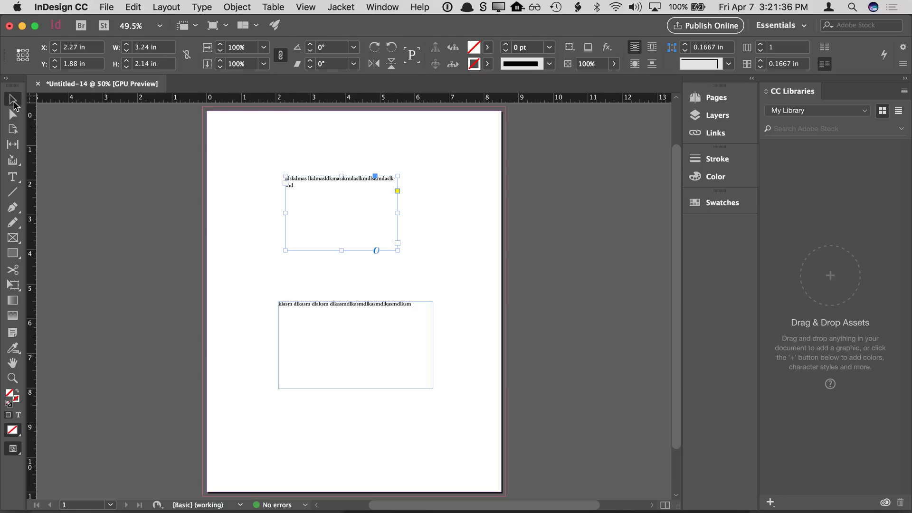
drag(309, 202, 309, 202)
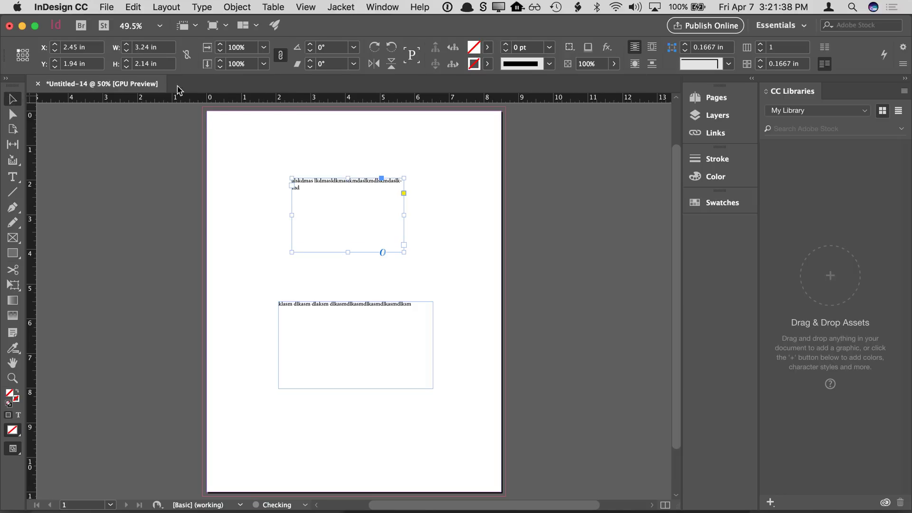
click(71, 47)
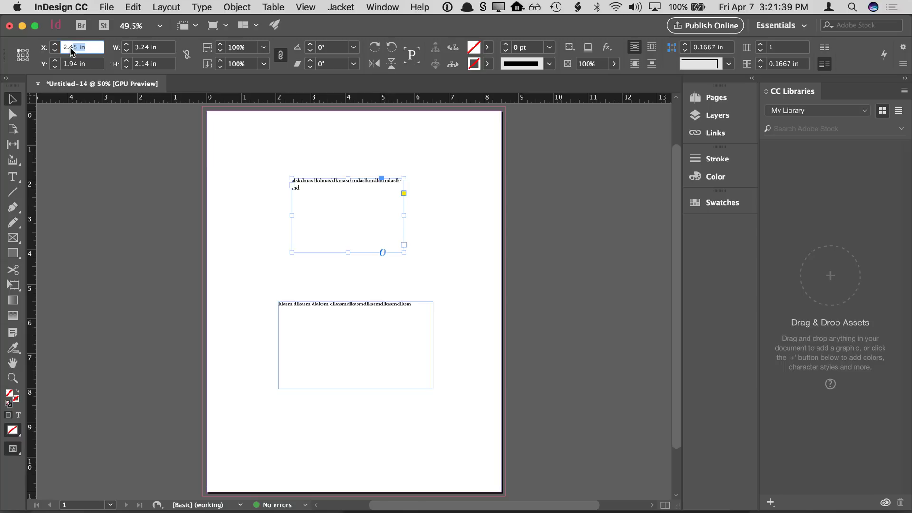
key(Tab)
key(Tab)
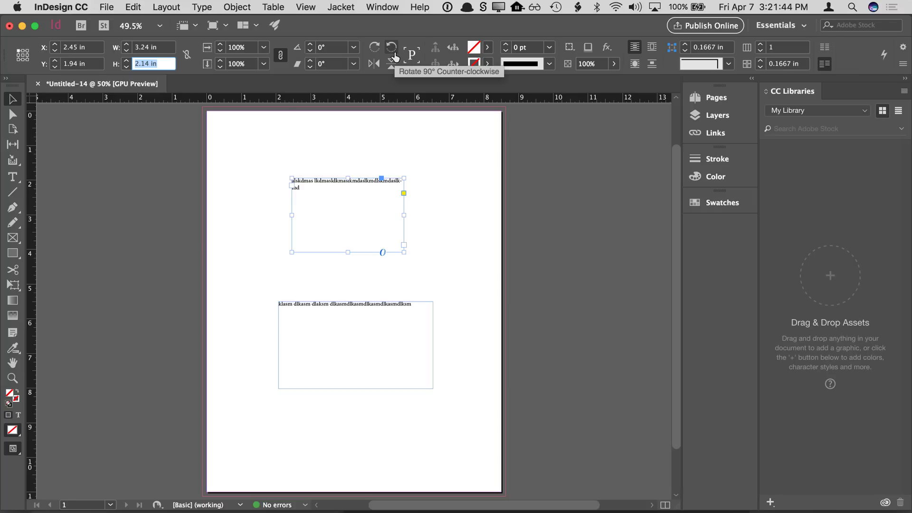
Select the upper frame's text with the Type tool, and shift the frame slightly to the right with the Selection tool
click(12, 177)
drag(315, 193, 293, 178)
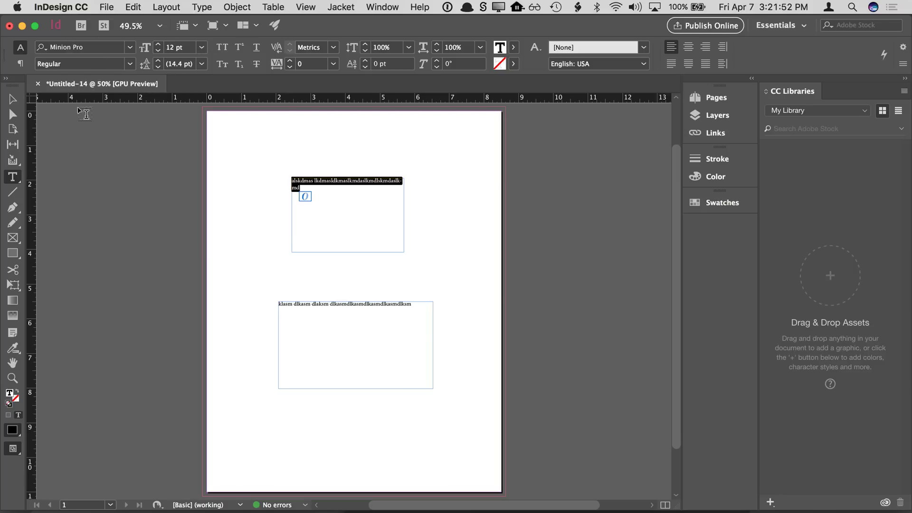
click(13, 100)
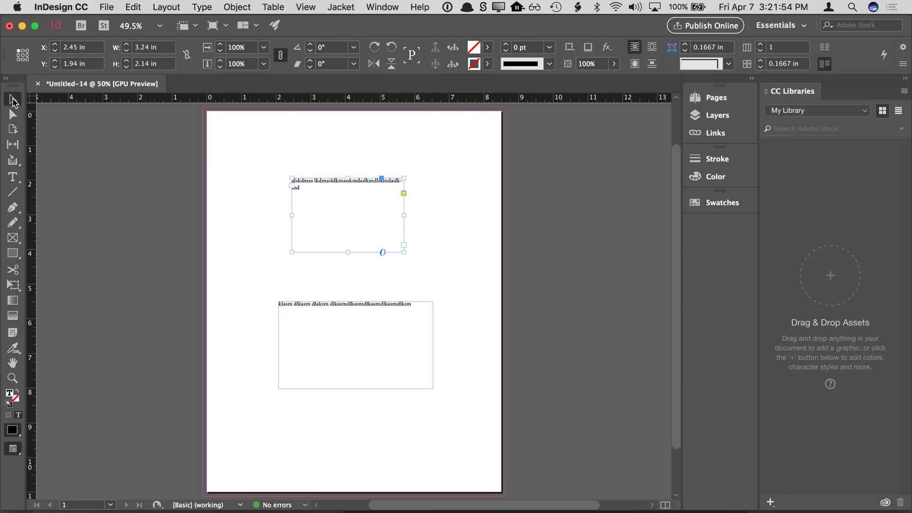
drag(308, 196, 292, 174)
Select the upper frame's text again with the Type tool and place the cursor at the end of it
click(13, 177)
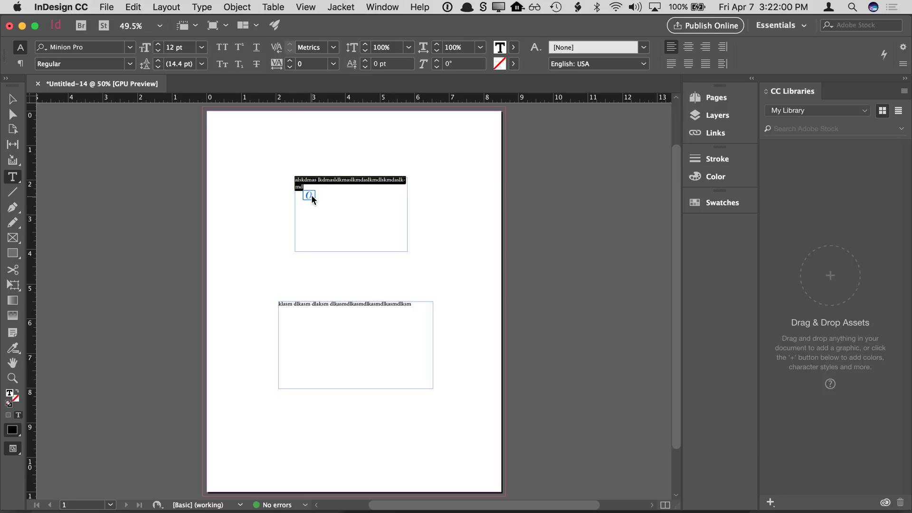
click(321, 187)
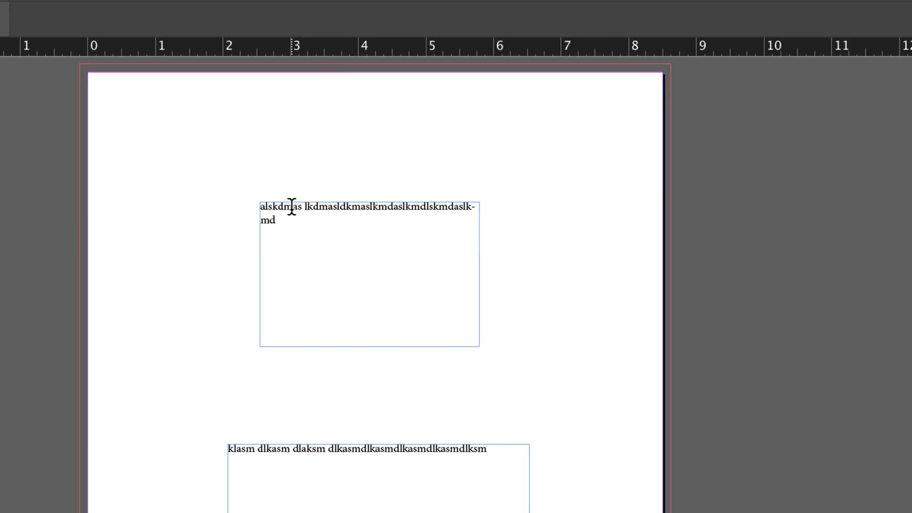
drag(292, 207, 307, 221)
key(Right)
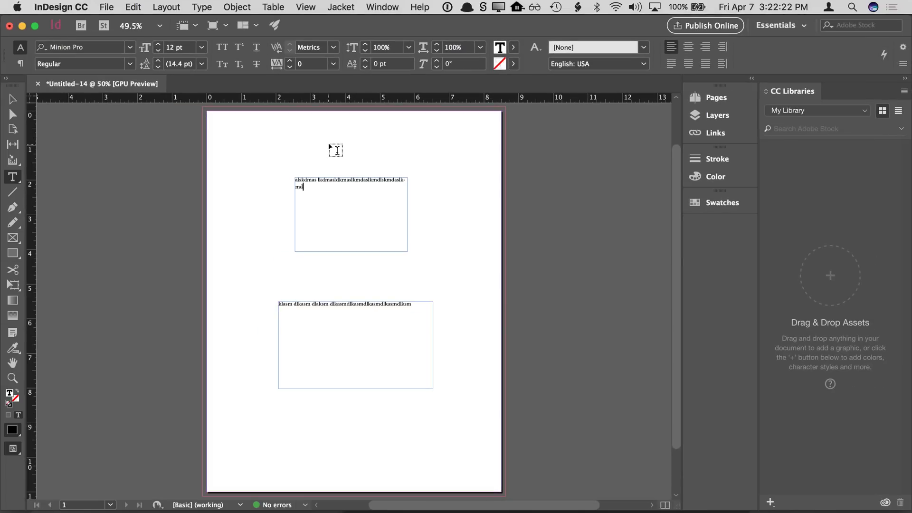
Draw an empty text frame about 2.44 × 0.84 in above the upper text frame and deselect it
drag(323, 129, 408, 158)
drag(319, 180, 322, 195)
click(338, 202)
click(274, 187)
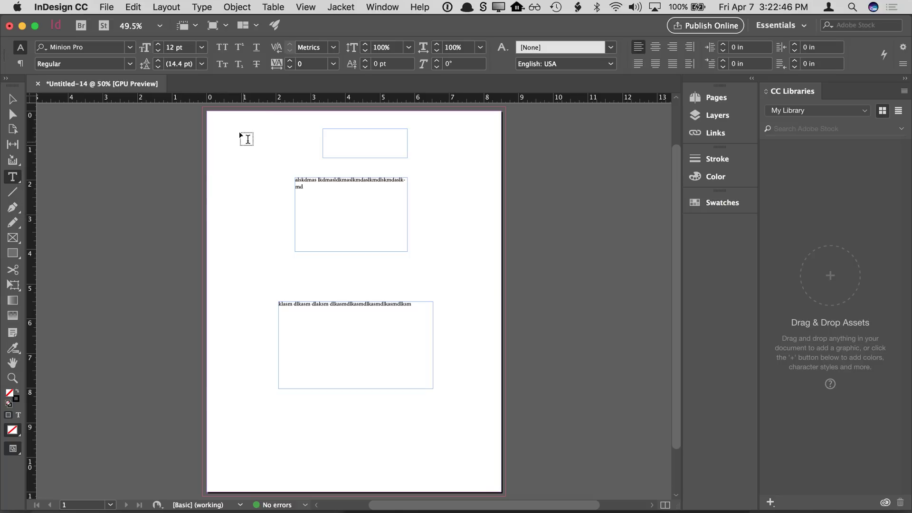
Draw a text frame about 1.8 × 0.94 in near the page's upper-left corner and enter random filler text
drag(232, 128, 293, 160)
text(akjsndksjdnaskdjnaskjdnaskdjnaskjdns)
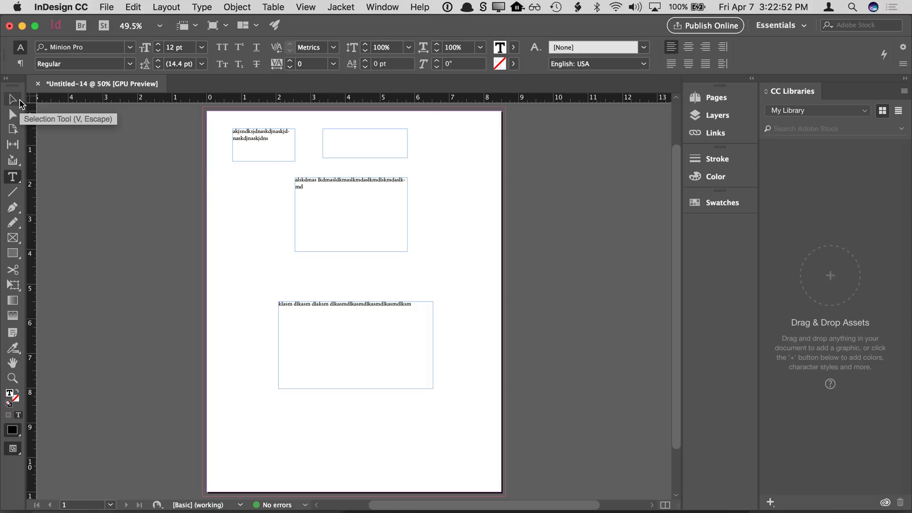
Delete the empty text frame near the top of the page and the filler-text frame just below it
click(20, 101)
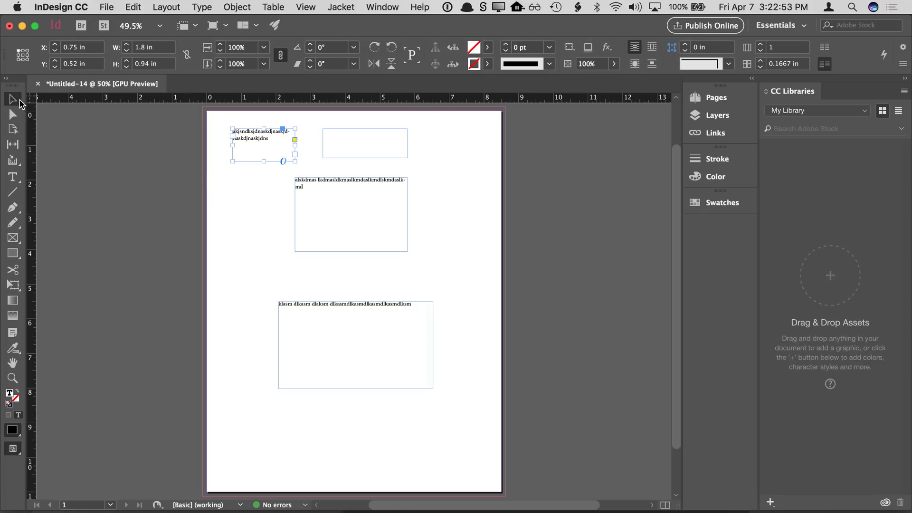
click(343, 149)
key(Delete)
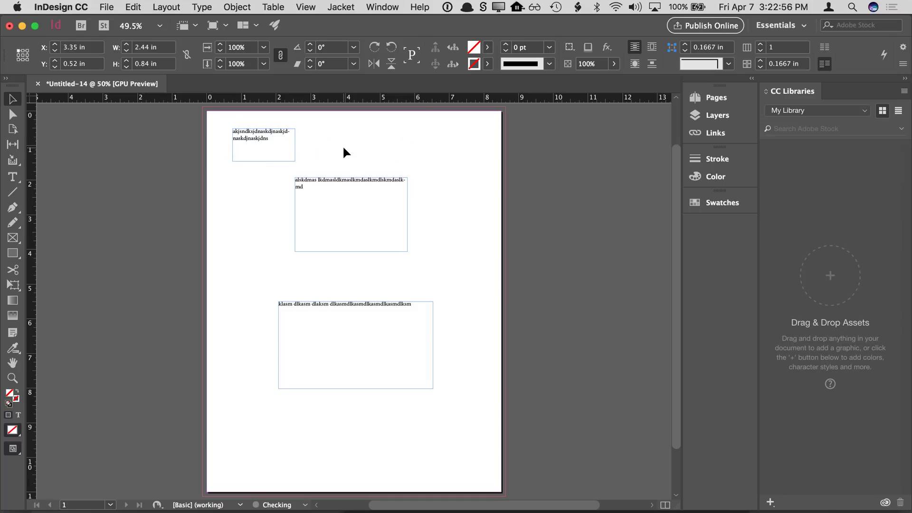
click(329, 204)
key(Delete)
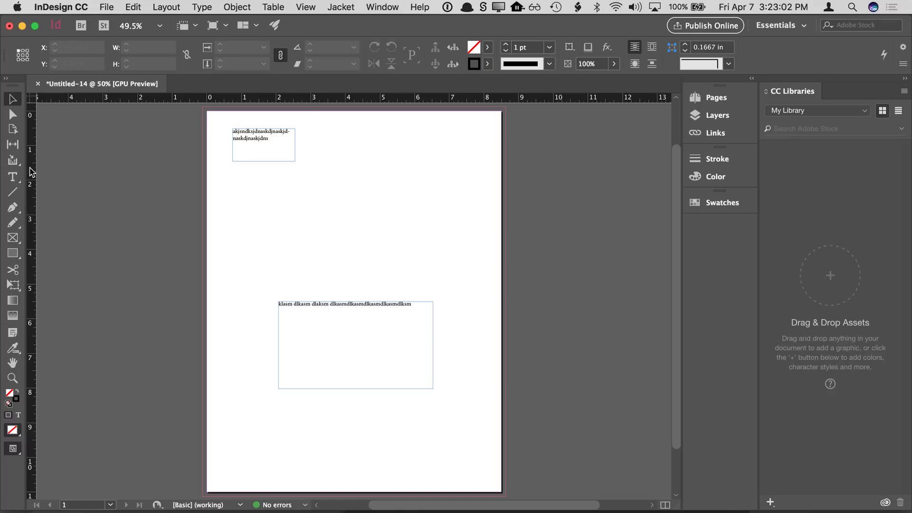
Delete all the filler text from the small frame in the page's upper-left corner, keeping the frame
click(13, 178)
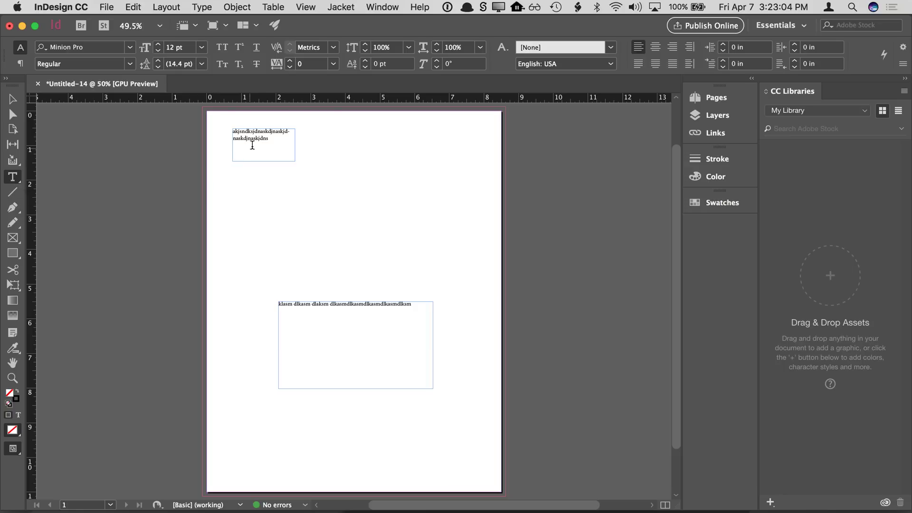
drag(277, 146, 224, 130)
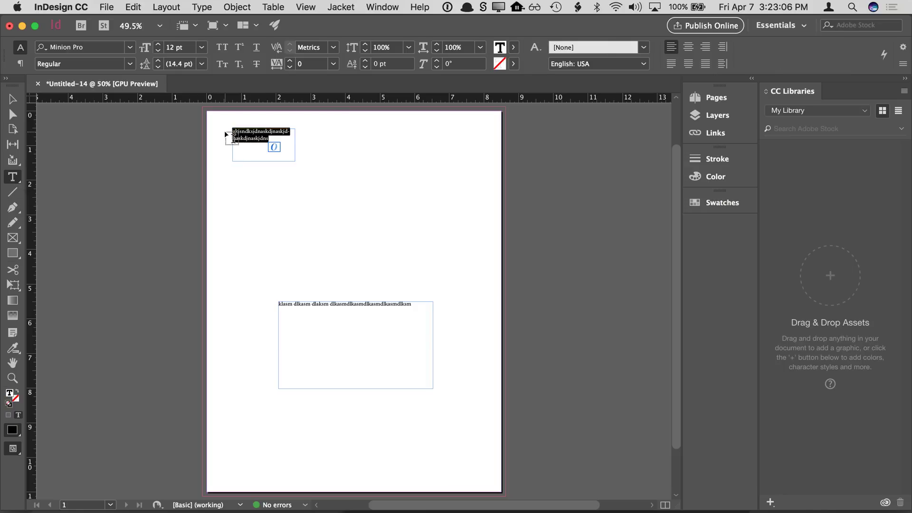
key(BackSpace)
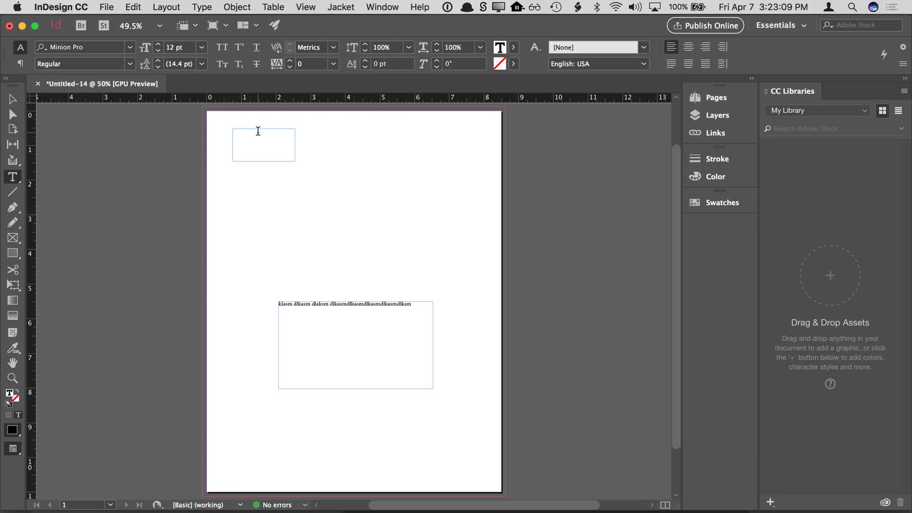
Move the empty text frame from the upper-left area toward the page's upper centre and delete it
click(21, 101)
drag(273, 148, 380, 200)
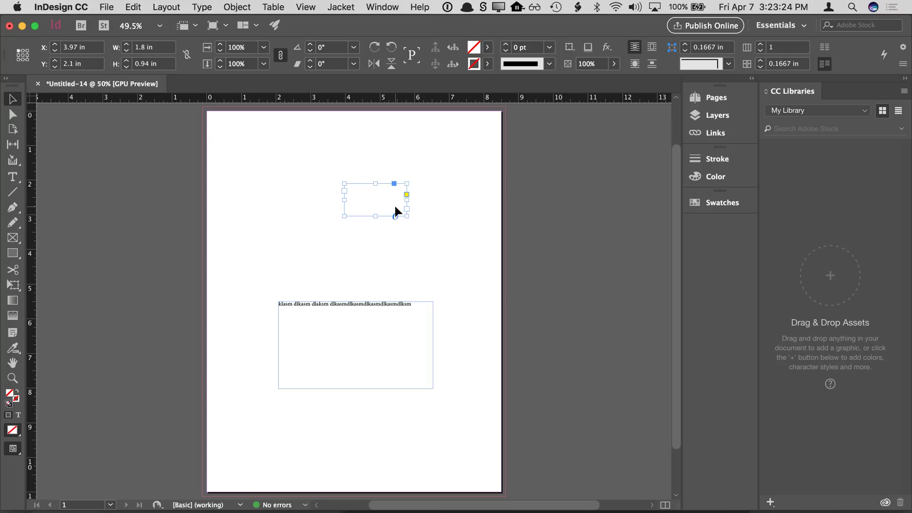
key(Delete)
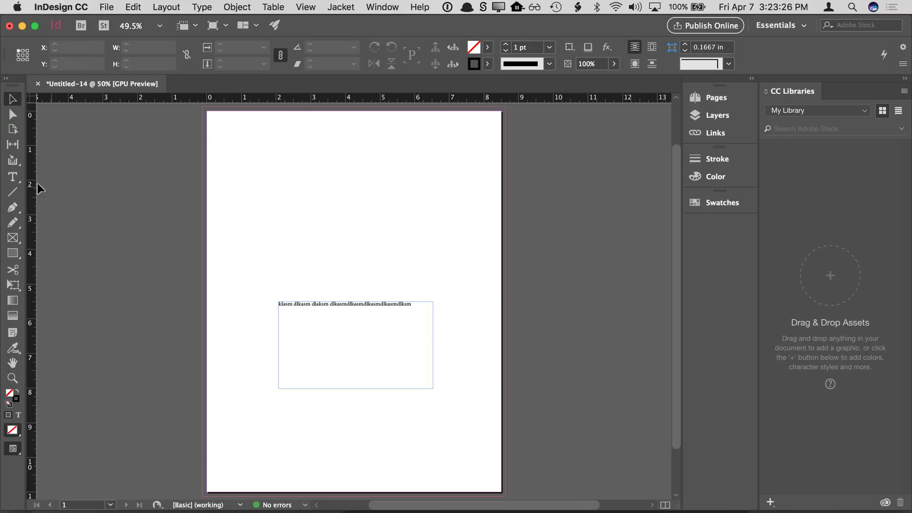
Draw an empty text frame about 3.46 × 2.34 in above the filler-text frame and deselect it
click(14, 179)
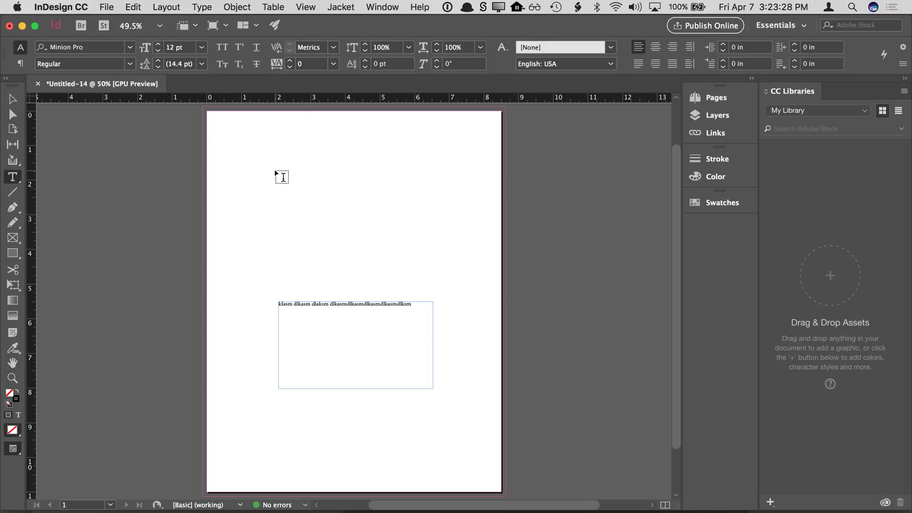
drag(276, 171, 394, 251)
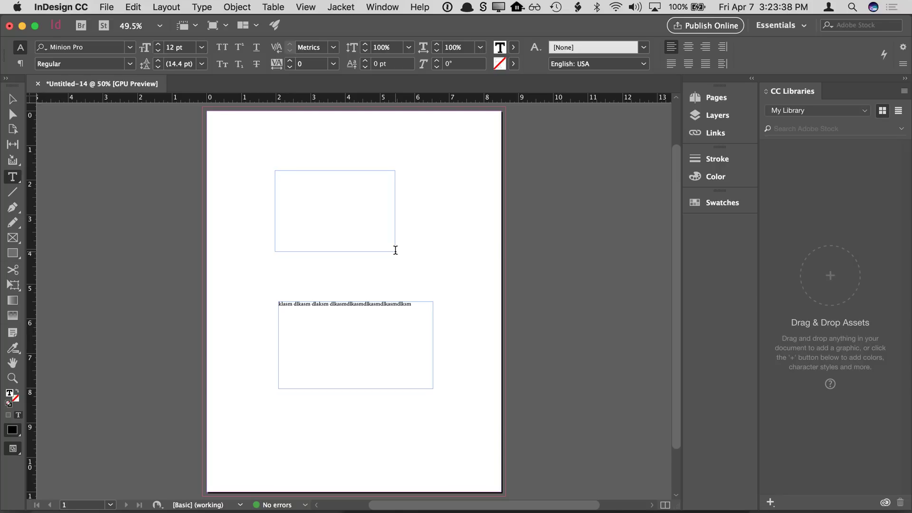
click(253, 189)
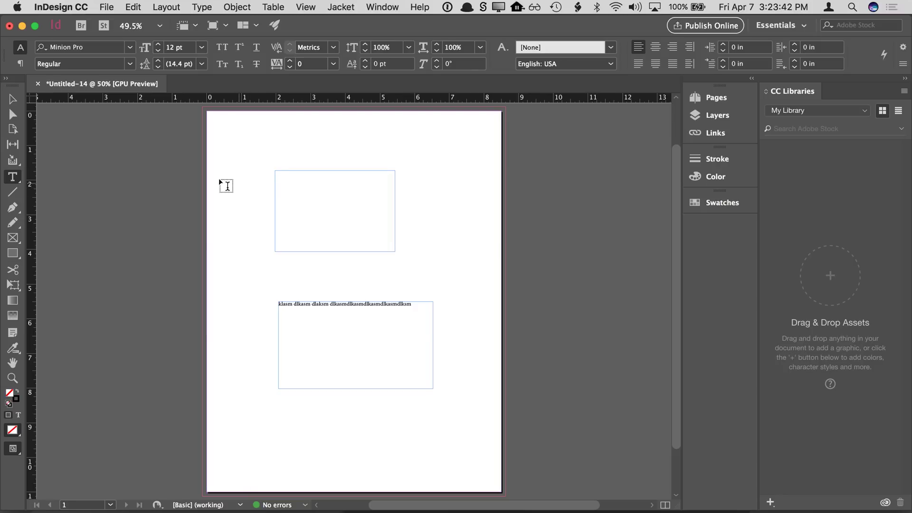
Enter the lower frame's text from the Selection tool, highlight the filler line from within "dlkasm" to its end, and clear the highlight
click(12, 99)
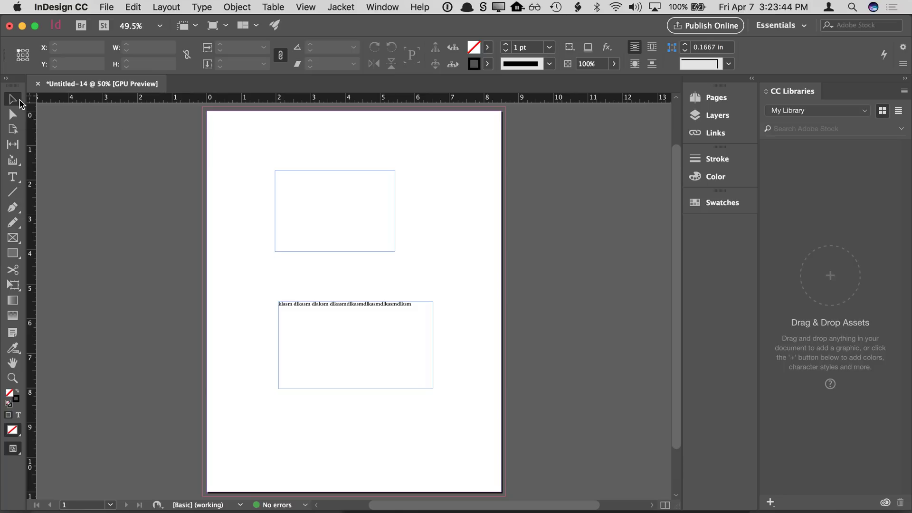
click(17, 184)
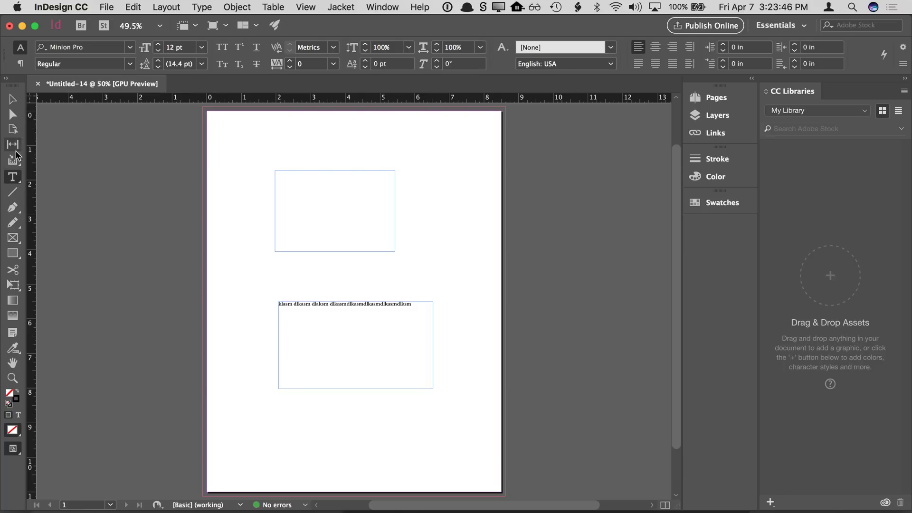
click(12, 100)
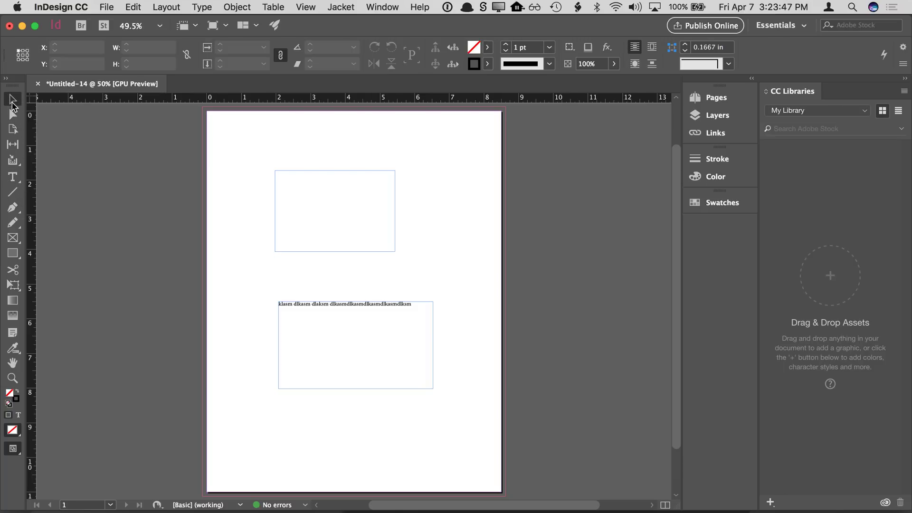
double_click(321, 304)
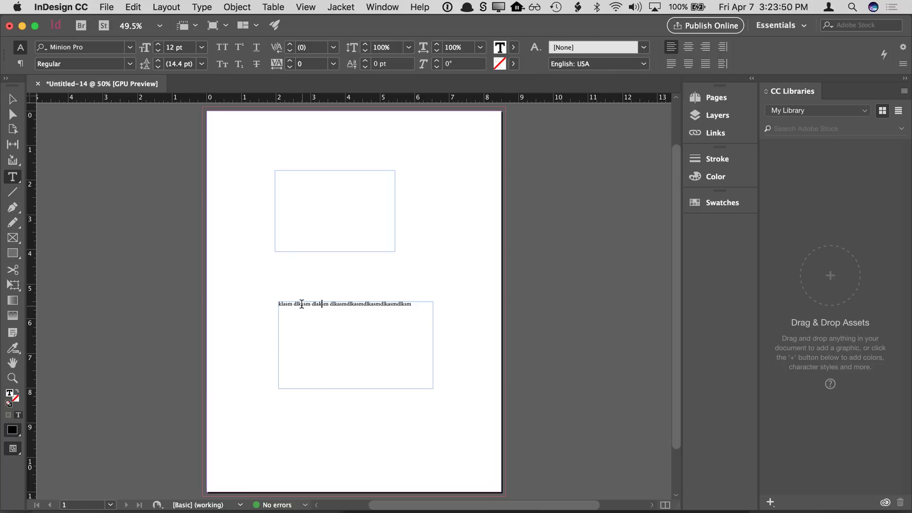
drag(302, 305, 357, 308)
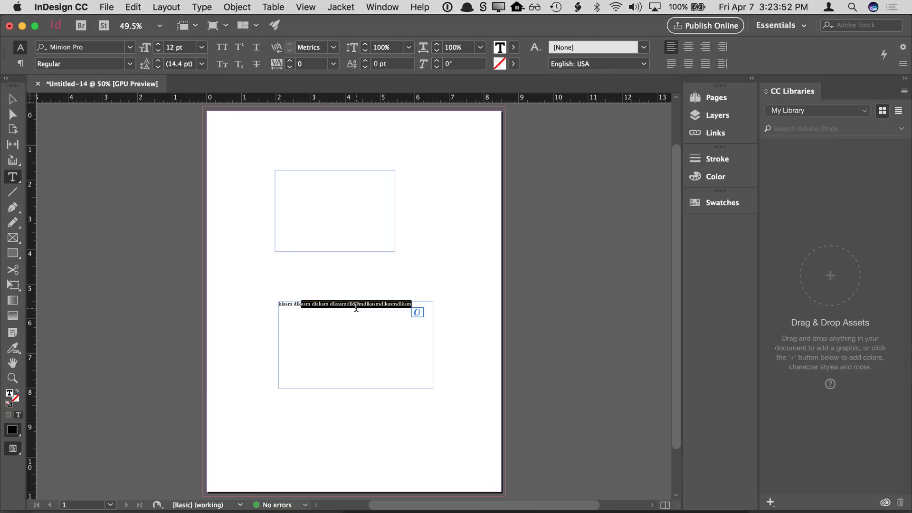
click(341, 306)
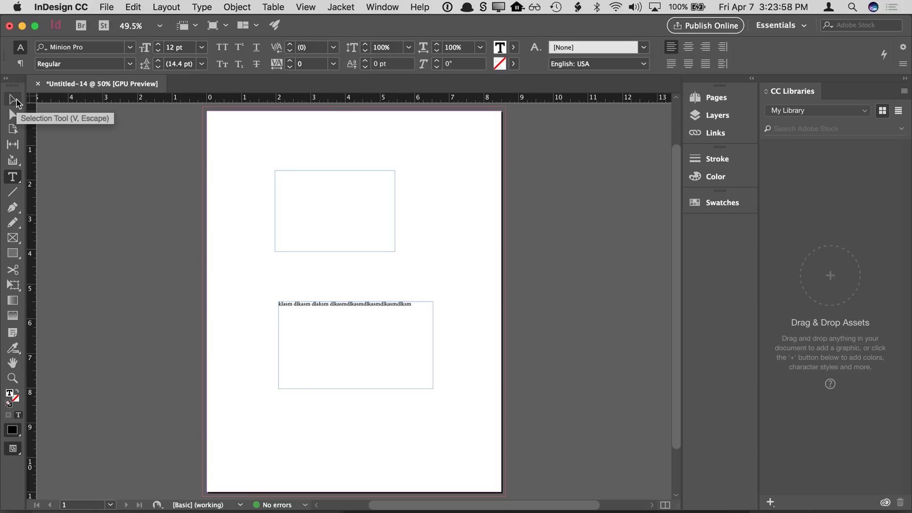
Leave text editing, re-enter the lower frame's text, select part of the filler line and deselect everything
click(13, 100)
double_click(325, 307)
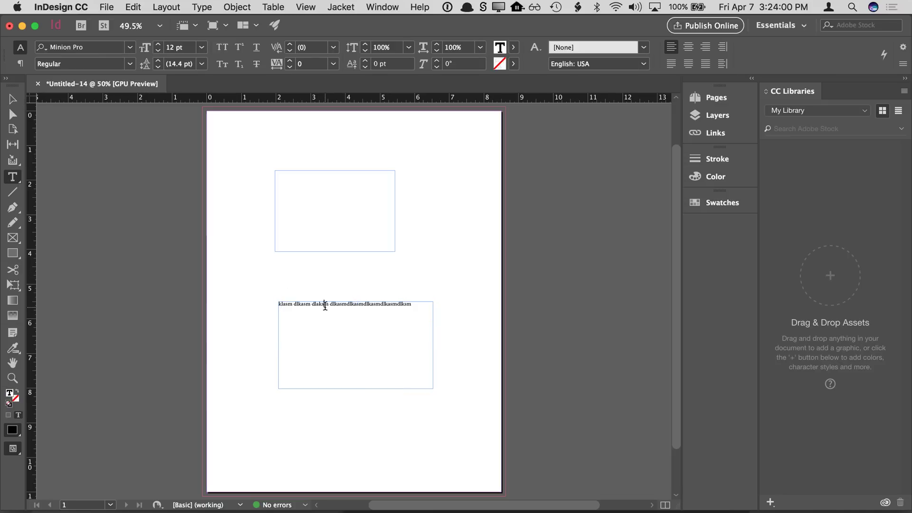
drag(310, 304, 356, 308)
click(356, 309)
click(329, 306)
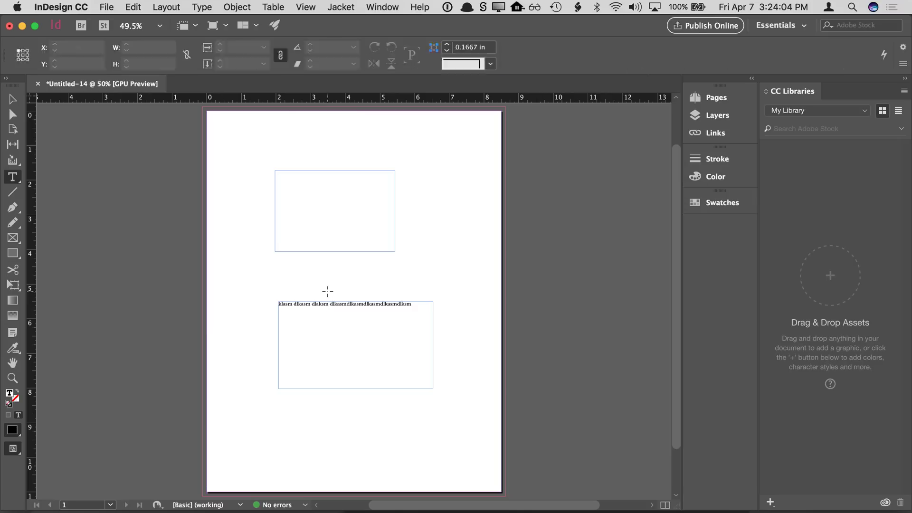
click(48, 170)
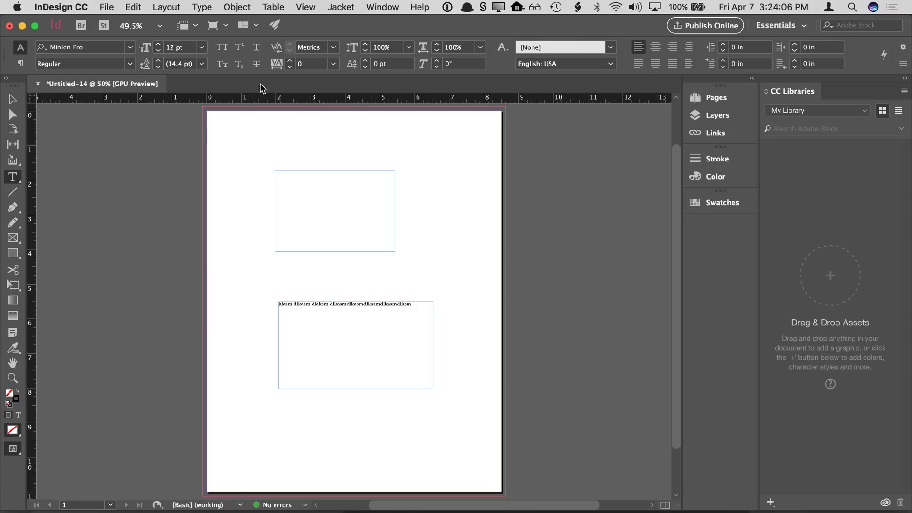
Select the characters "m dlaksm" in the lower frame's filler line and zoom in to 50%
double_click(306, 303)
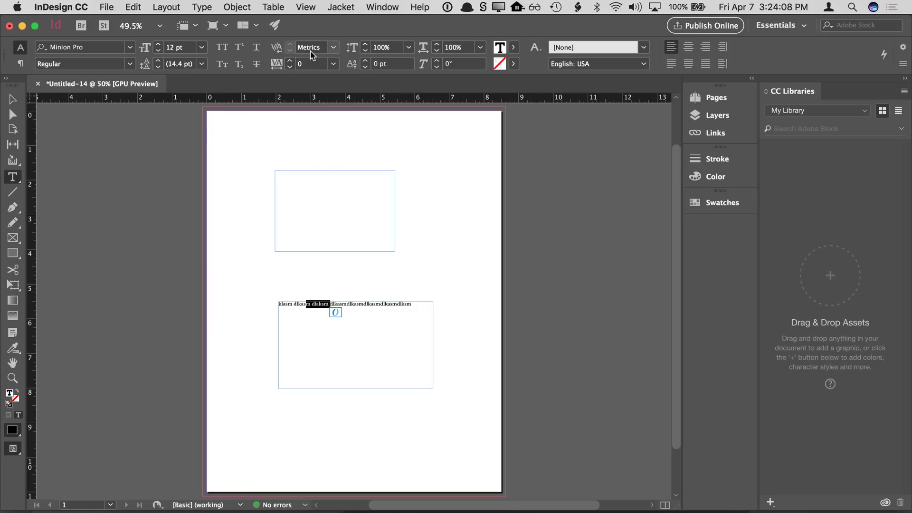
click(306, 7)
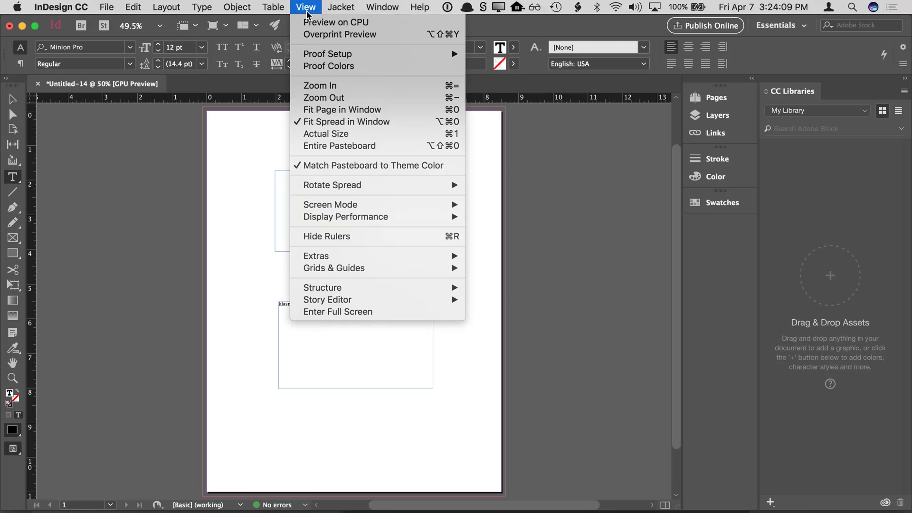
click(319, 91)
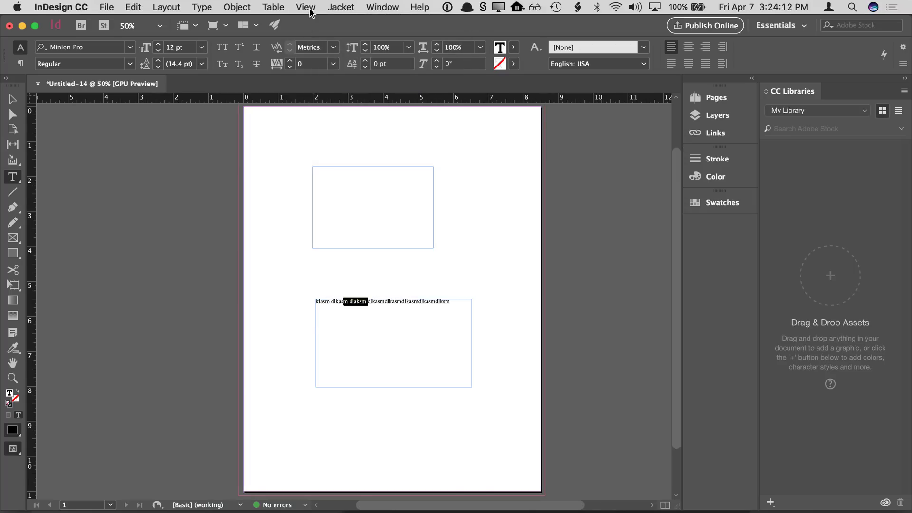
click(305, 6)
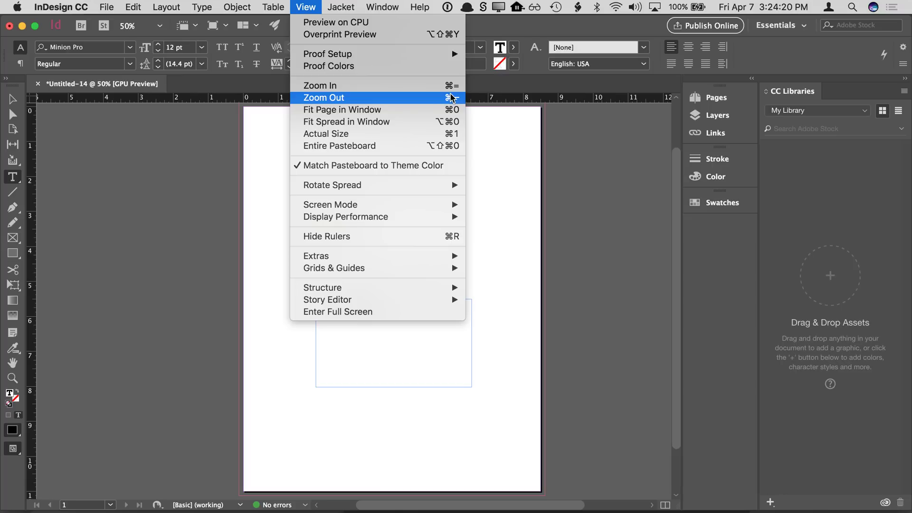
key(Escape)
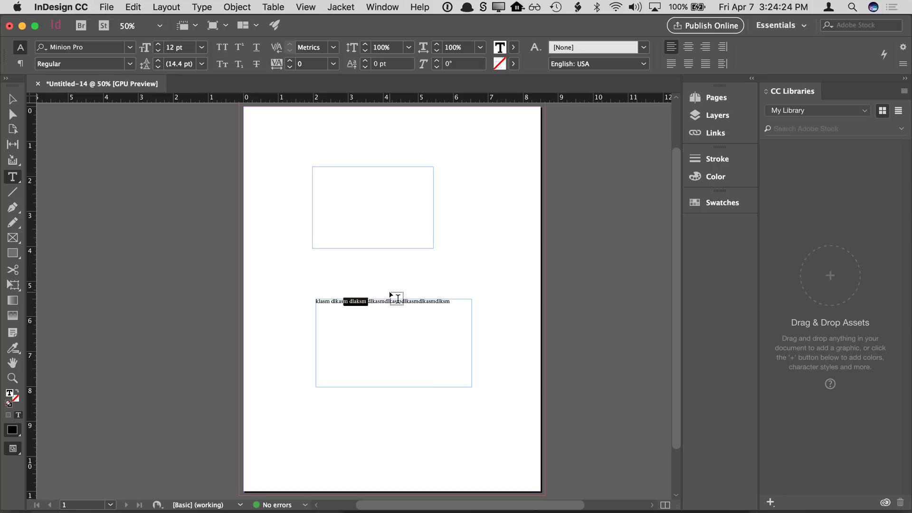
Practise zooming in and out around the selected filler text, ending at 150%
key(super+equal)
key(super+equal)
key(super+equal)
key(super+minus)
key(super+minus)
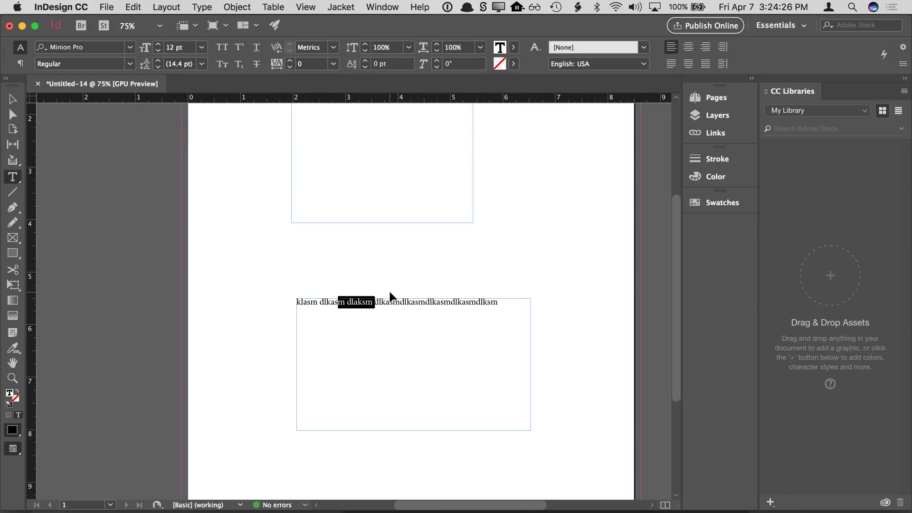
key(super+equal)
key(super+equal)
key(super+equal)
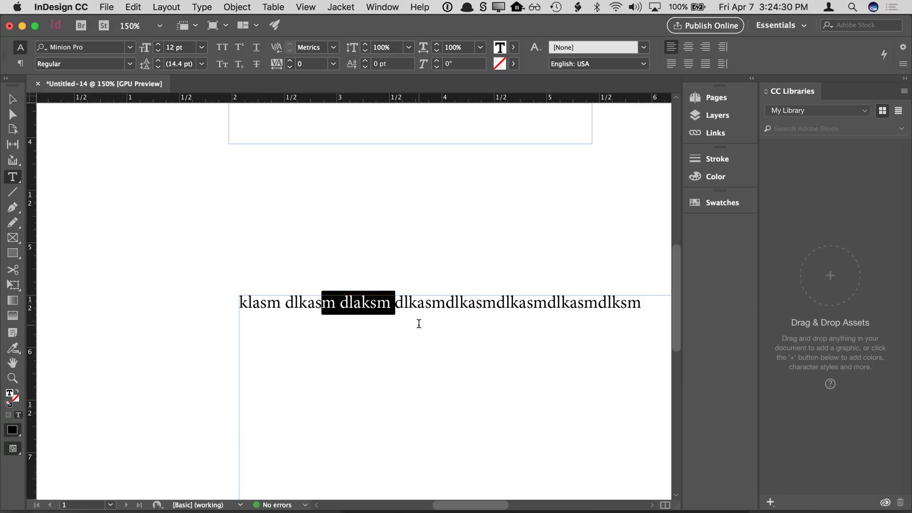
key(super+minus)
key(super+minus)
key(super+minus)
key(super+equal)
key(super+equal)
key(super+equal)
Select the upper empty text frame, fit the page in the window, and zoom in on the frame to 125%
click(15, 102)
scroll(348, 241, up, 5)
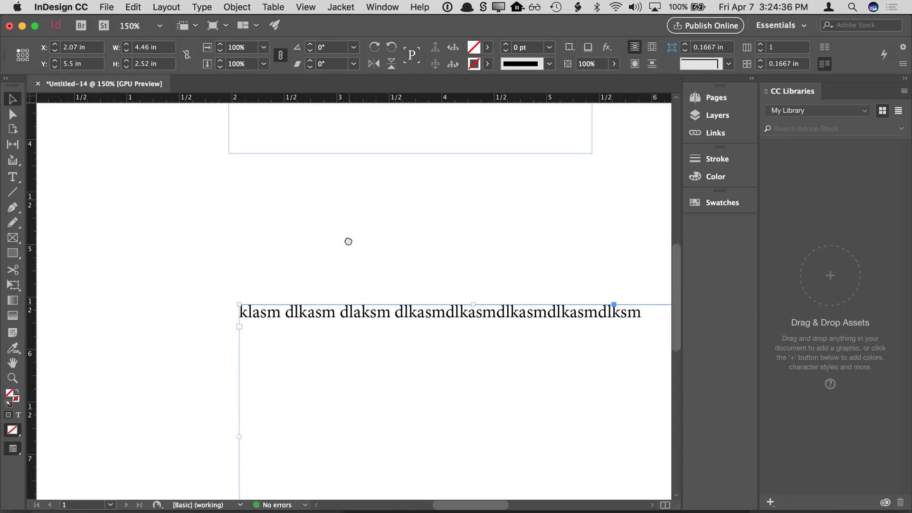
click(311, 244)
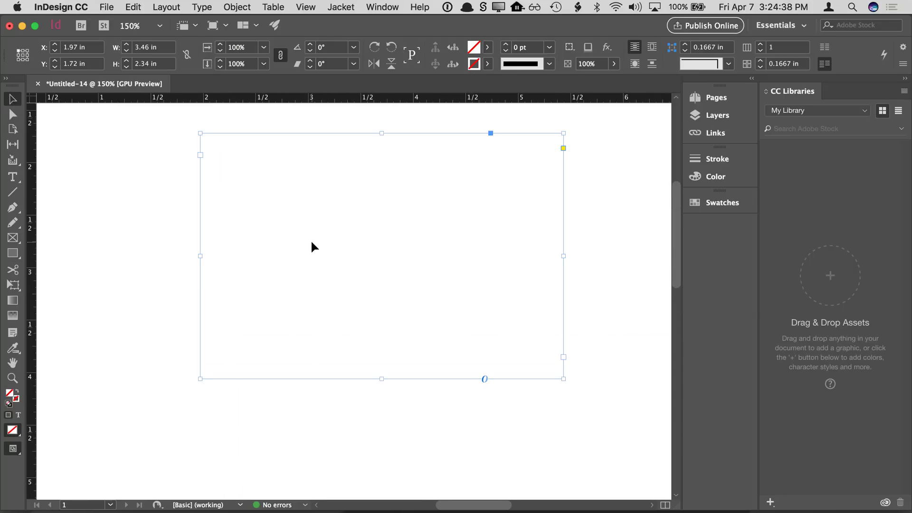
key(super+0)
key(super+equal)
key(super+equal)
key(super+equal)
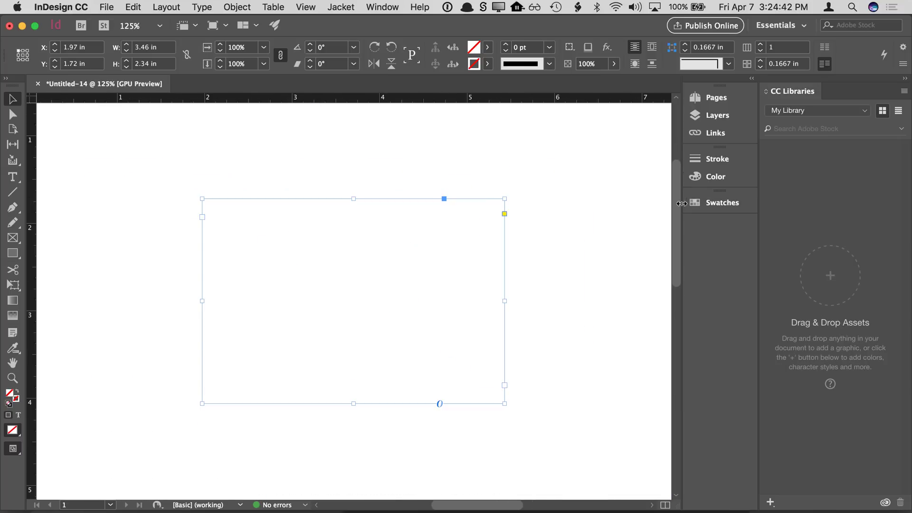
Select the word "dlkasm" in the lower frame and zoom in and out around it, ending at 125%
drag(678, 209, 677, 264)
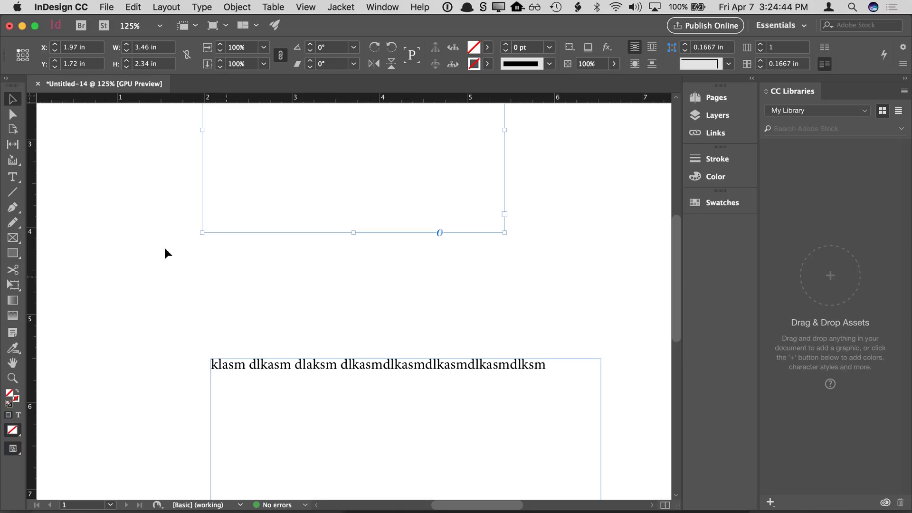
click(13, 177)
click(260, 364)
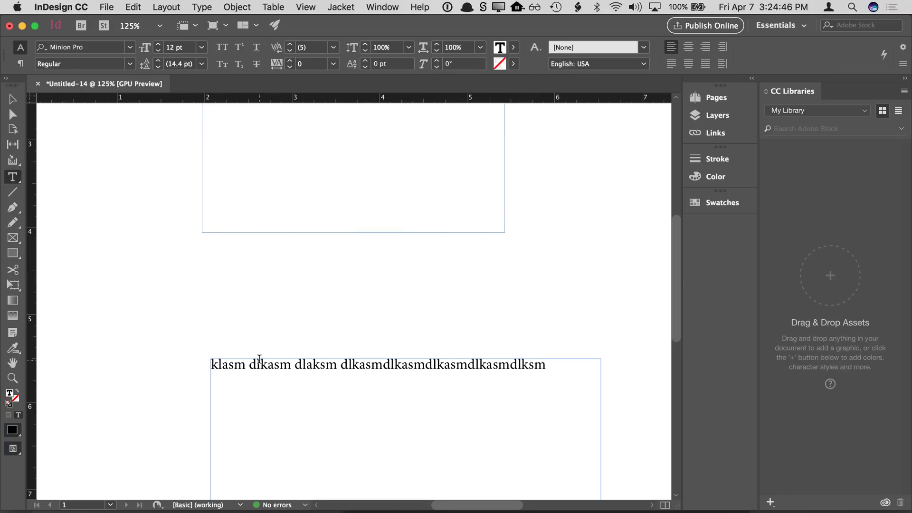
double_click(261, 364)
key(super+equal)
key(super+equal)
key(super+minus)
key(super+minus)
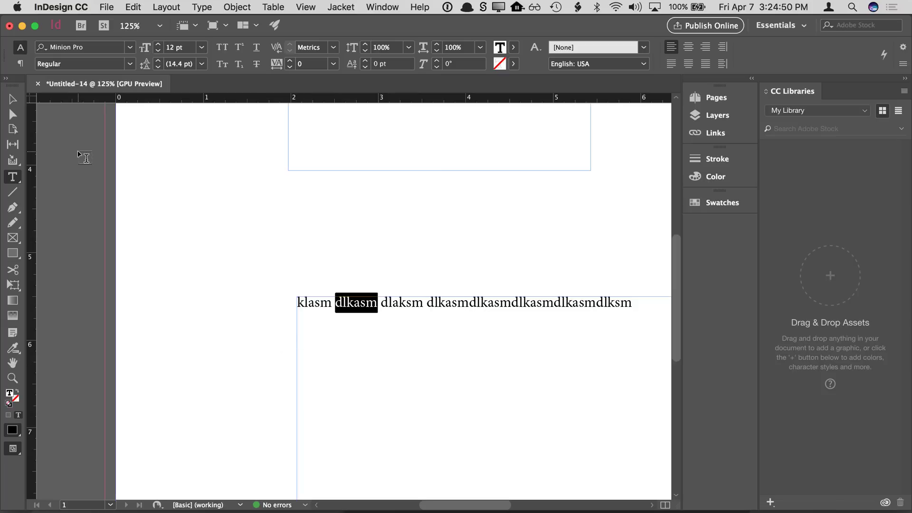
Alternate between selecting the lower frame and editing its text, highlighting part of the line from "dlkasm" and ending with the frame selected
key(Escape)
scroll(85, 157, down, 4)
scroll(85, 157, right, 5)
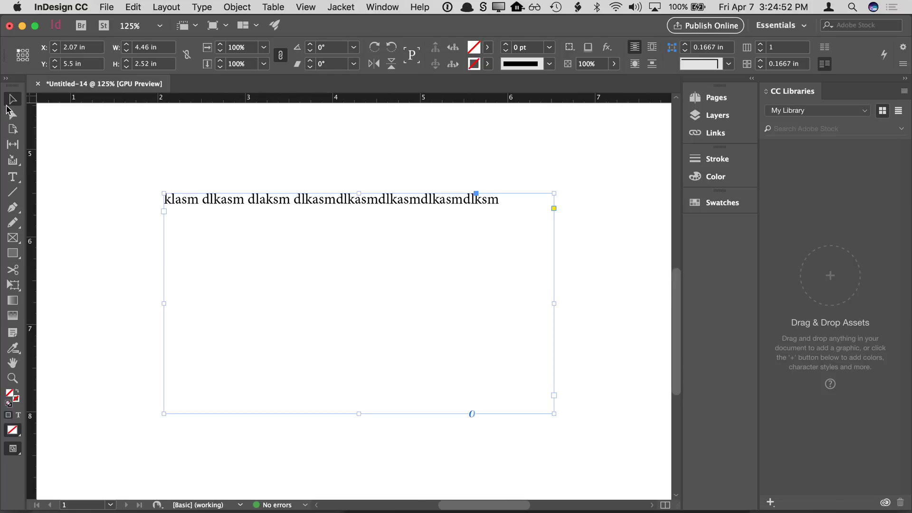
double_click(230, 198)
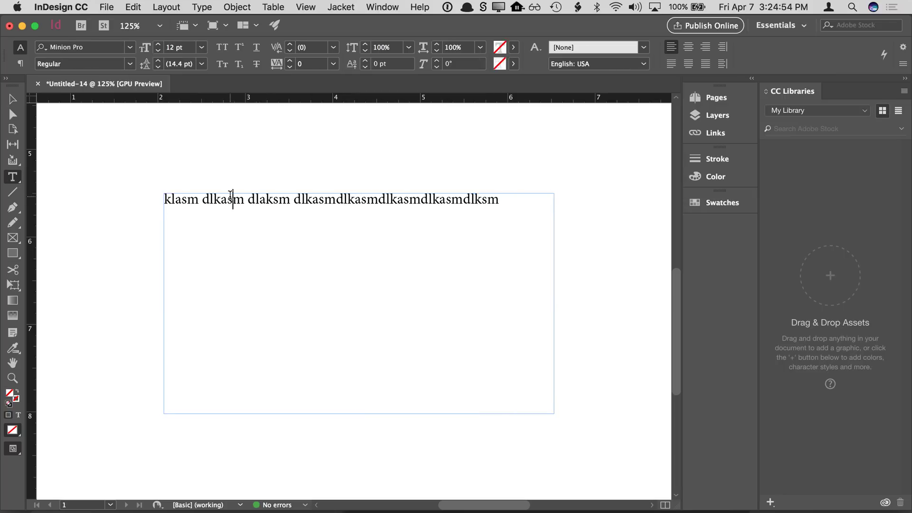
drag(203, 199, 378, 199)
click(367, 200)
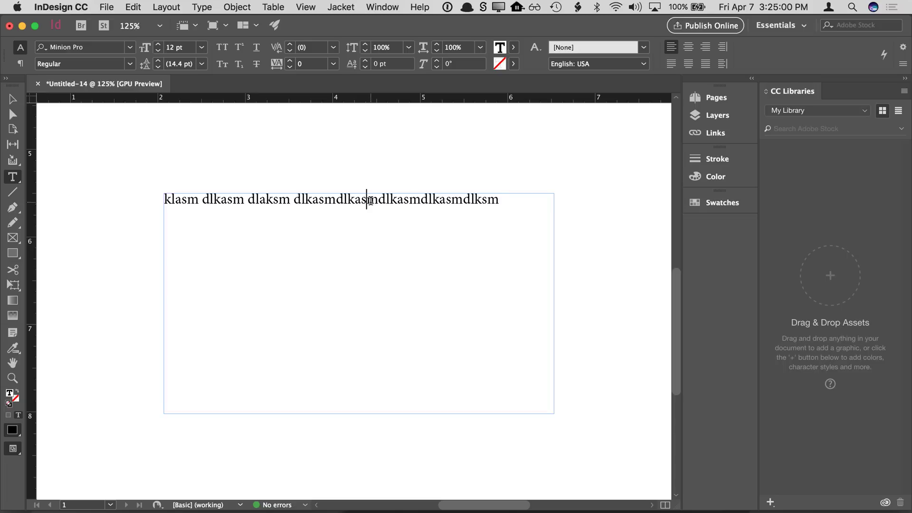
key(Escape)
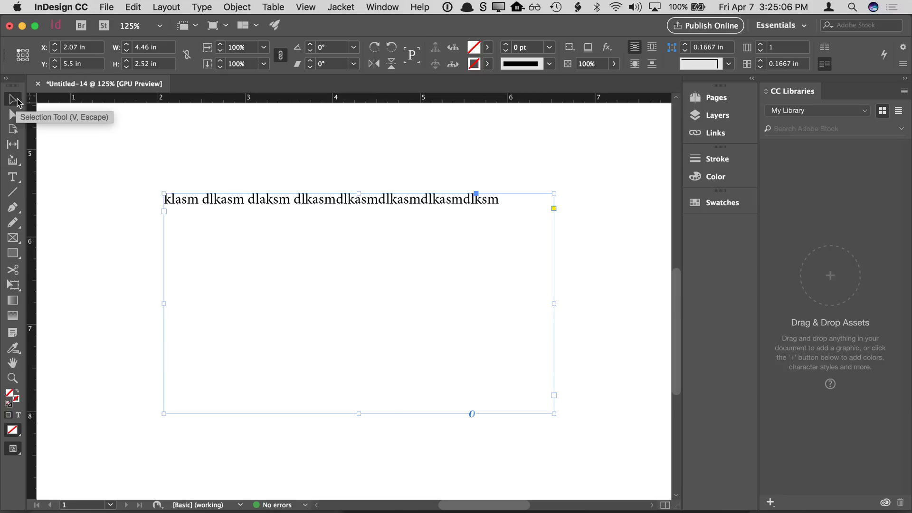
Move the filler-text frame slightly down to about X 2.06 in, Y 5.63 in, and delete it
drag(260, 218, 259, 228)
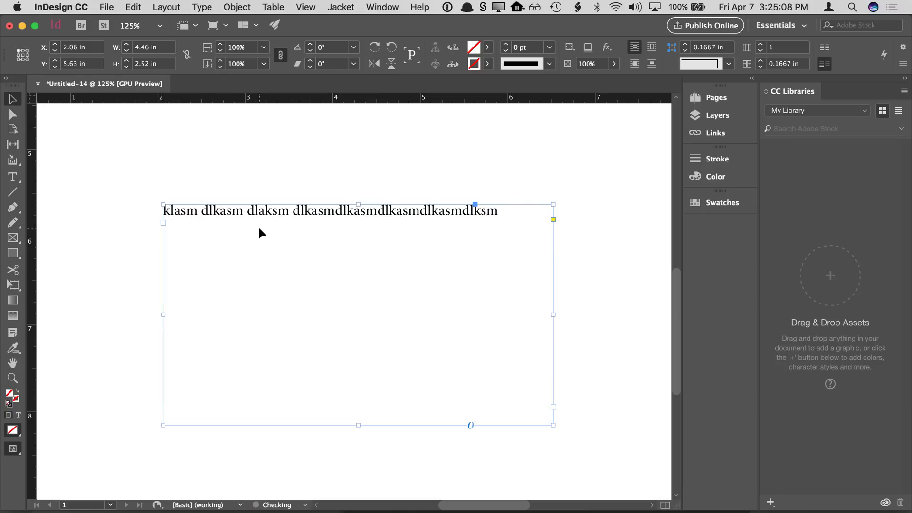
click(151, 198)
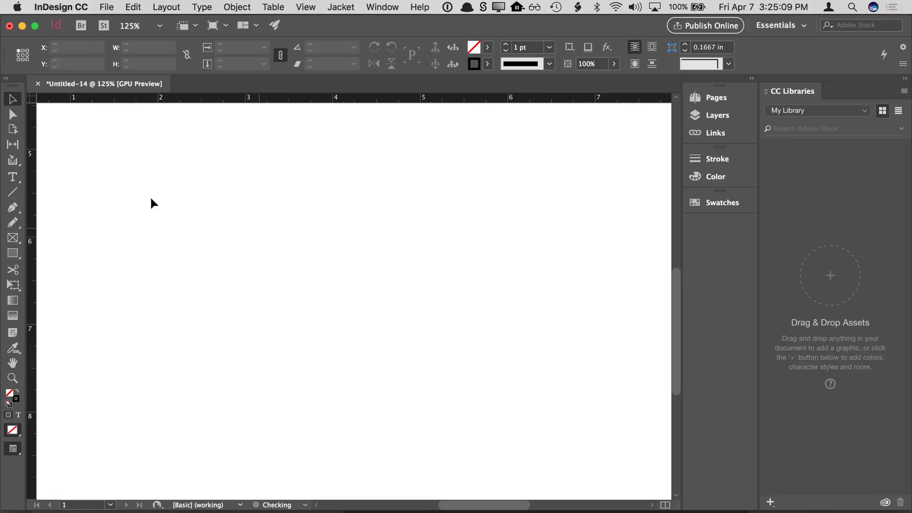
Draw a text frame about 3.4 × 1.9 in where the filler-text frame was and enter "aksnd lkasm dlaksmd laskmd aslkdm a"
click(13, 177)
drag(139, 180, 436, 347)
text(aksnd lkasm dlaksmd laskmd aslkdm a)
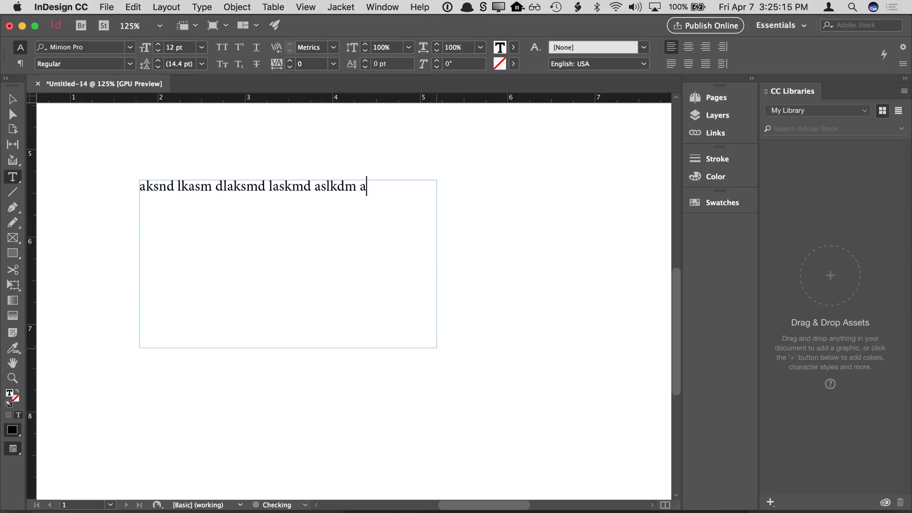
Select and delete all the filler text in the new frame, keeping the frame itself
key(super+a)
key(BackSpace)
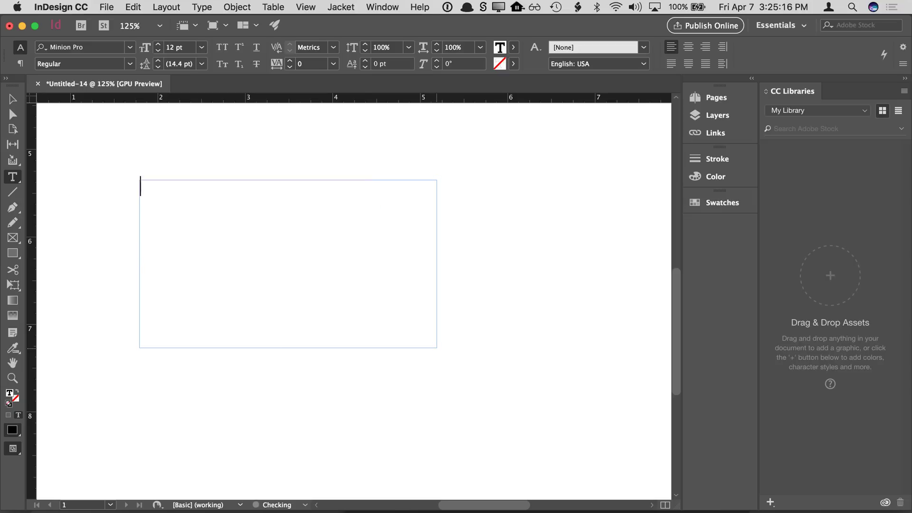
Fill the empty text frame with placeholder text and leave text editing with the frame selected
click(205, 9)
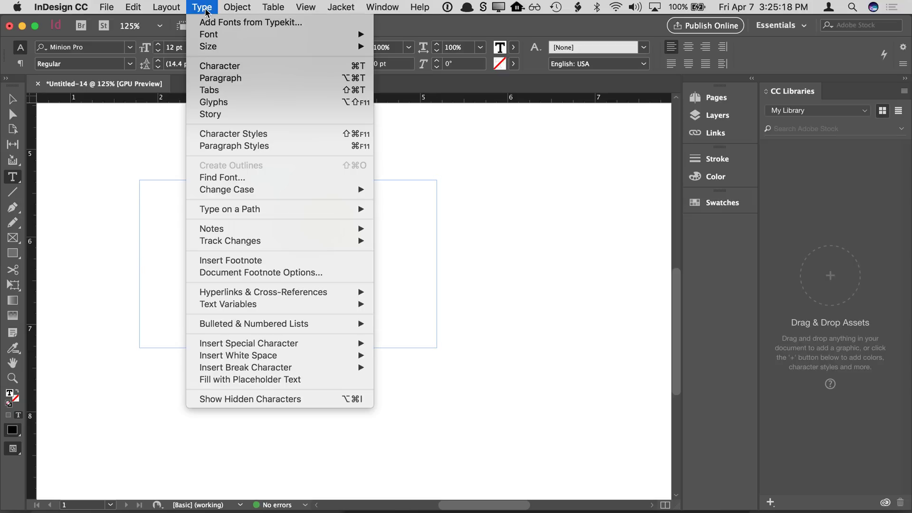
click(260, 379)
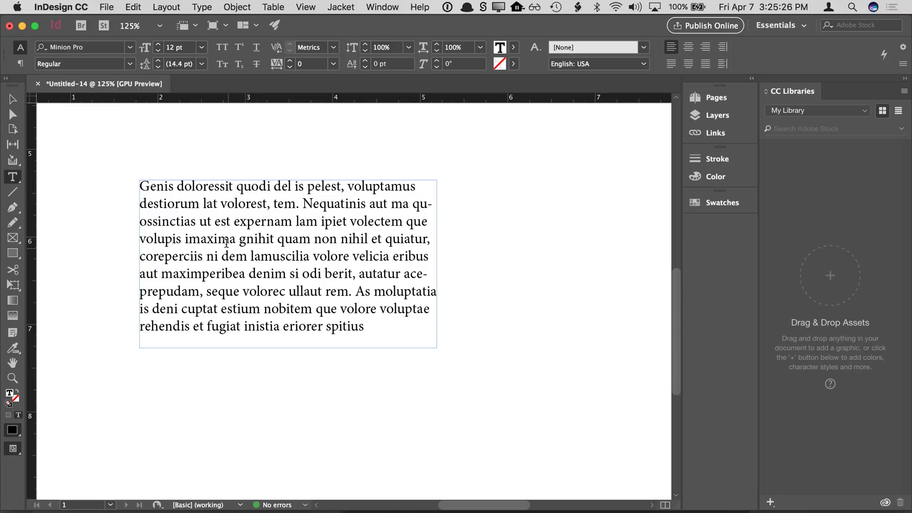
drag(229, 240, 293, 288)
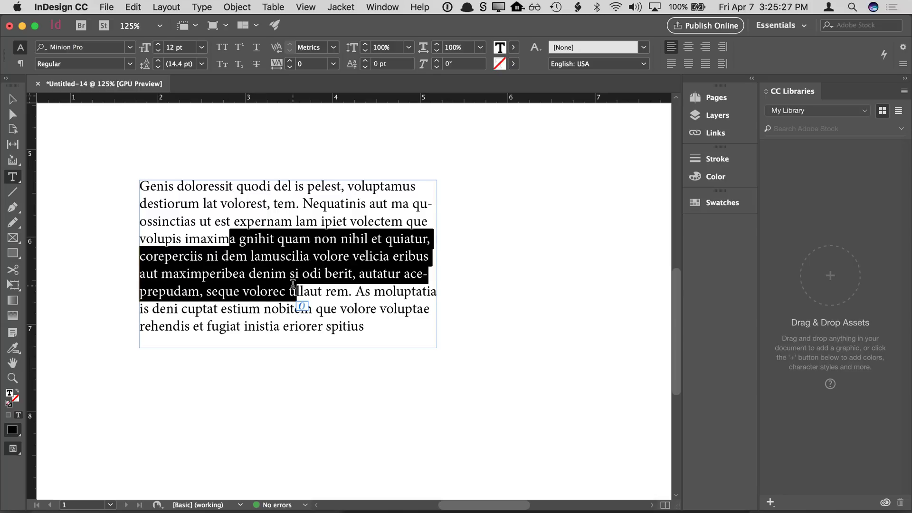
click(267, 254)
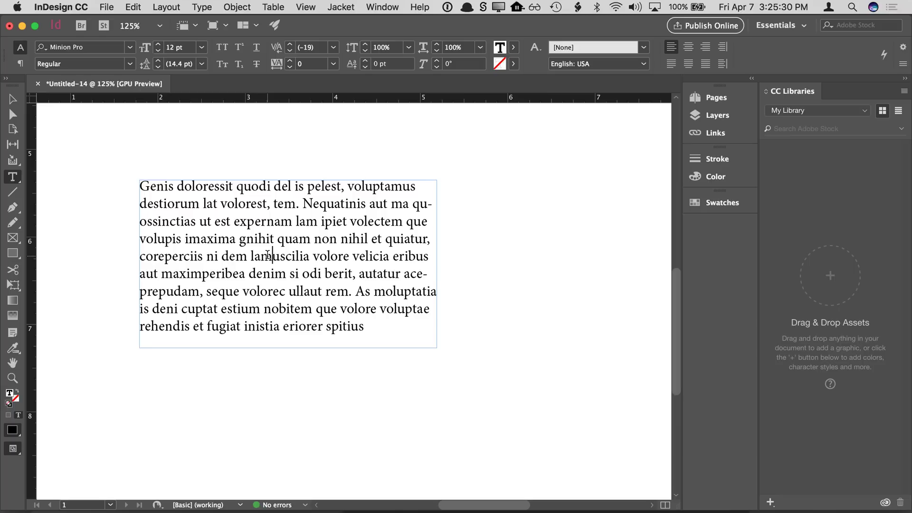
key(Escape)
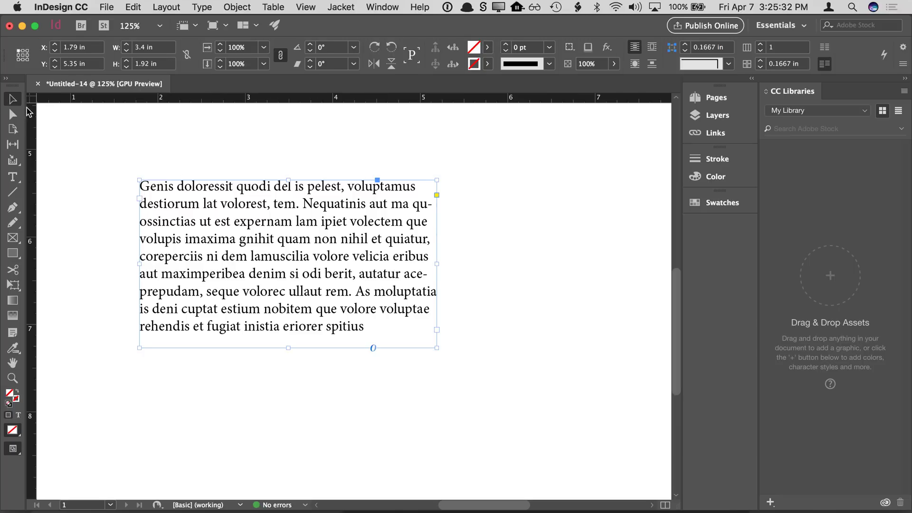
Move and resize the placeholder-text frame several times, ending at about X 2.04 in, Y 5.28 in and 2.95 × 2.73 in
drag(245, 247, 299, 288)
drag(457, 357, 430, 414)
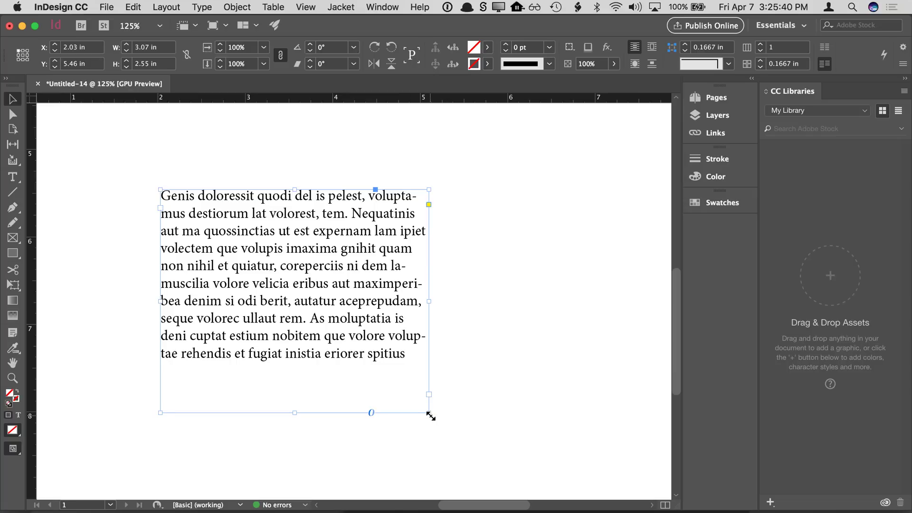
drag(431, 416, 488, 388)
key(super+z)
drag(429, 413, 424, 387)
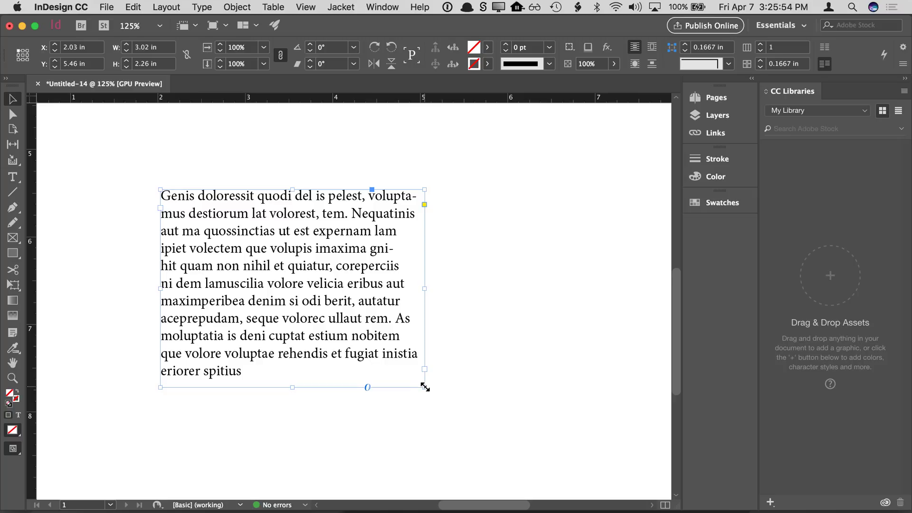
drag(426, 387, 447, 428)
drag(247, 259, 278, 257)
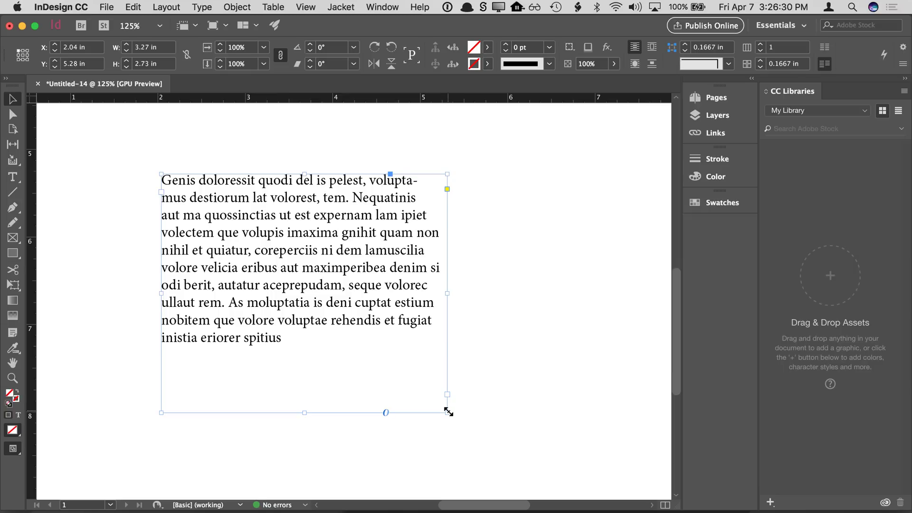
drag(446, 412, 420, 414)
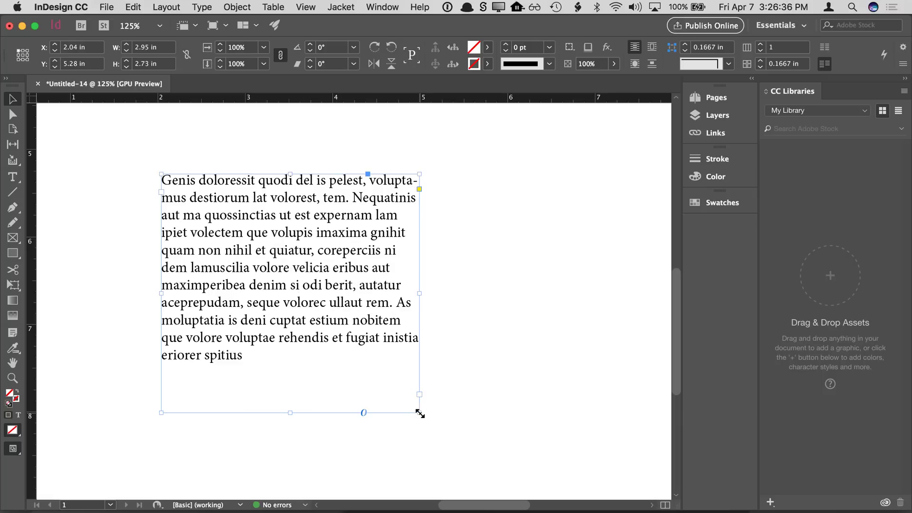
Undo the frame's last resize, the three moves before it, and the resize before those, one at a time
click(134, 7)
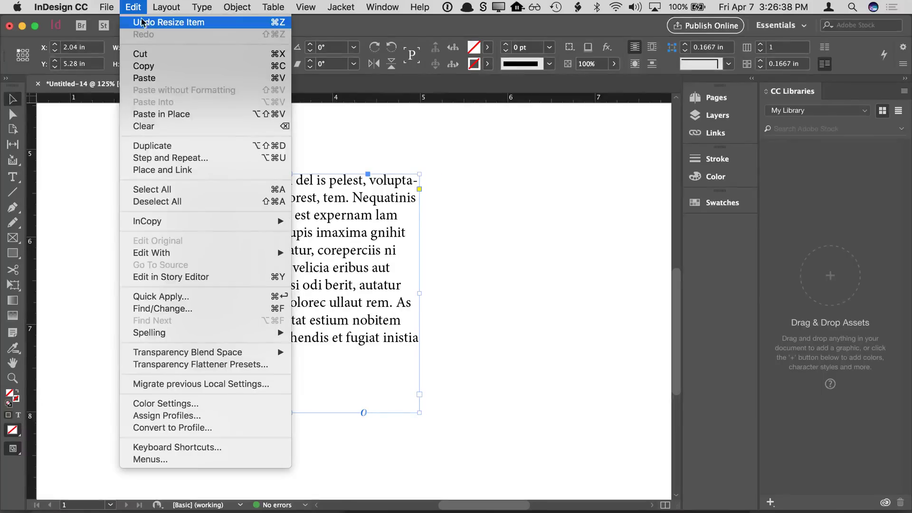
click(146, 22)
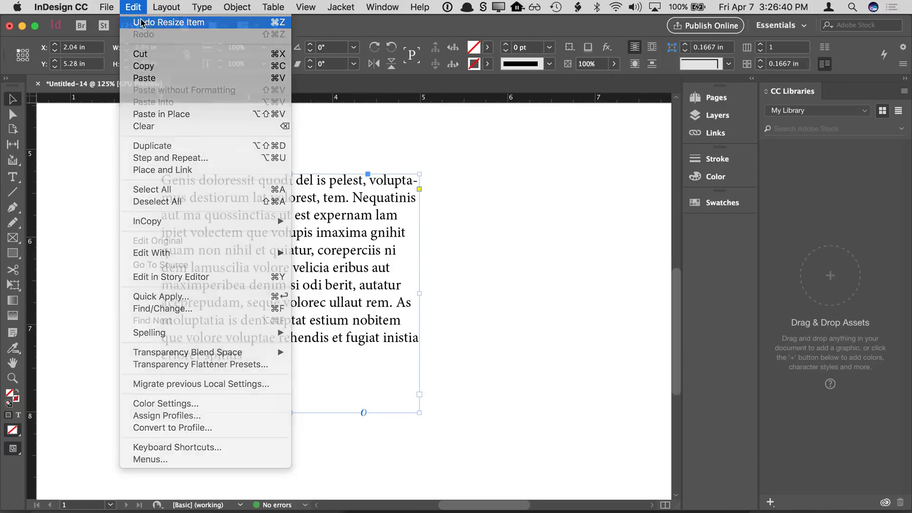
click(133, 7)
click(143, 23)
click(134, 7)
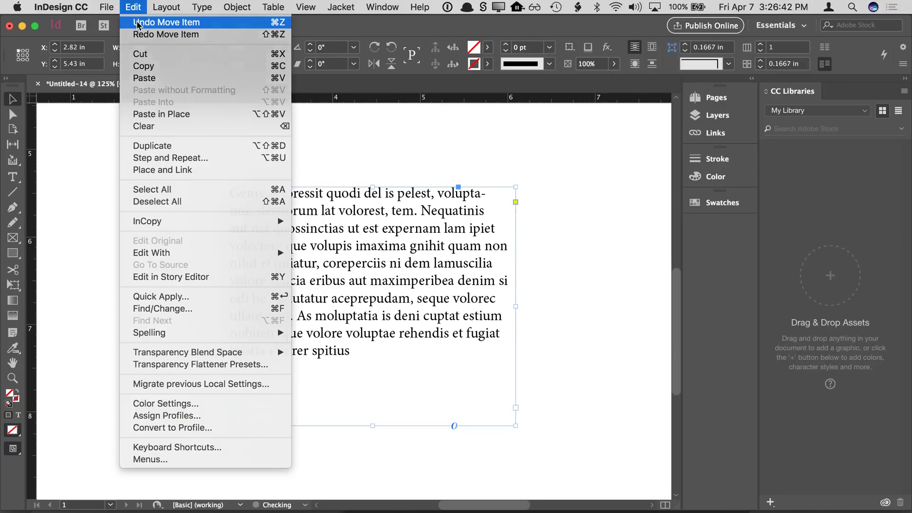
click(135, 22)
click(133, 7)
click(135, 21)
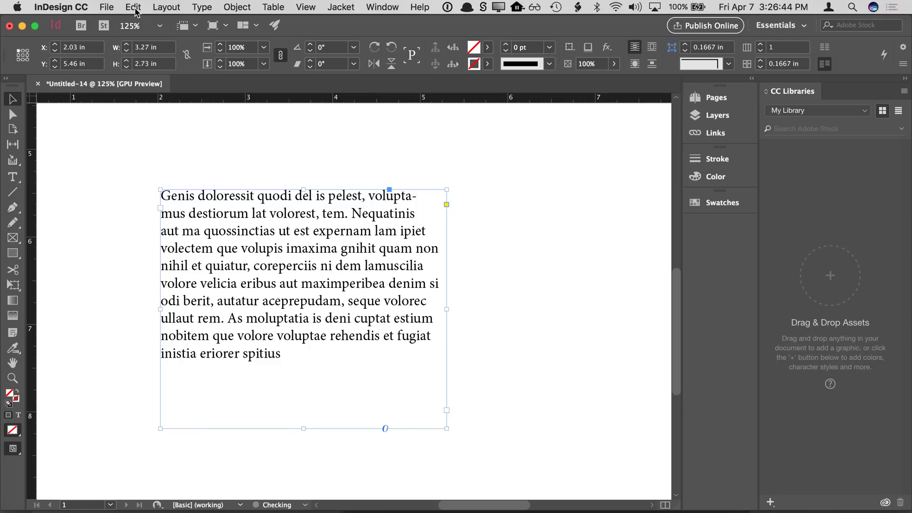
click(134, 7)
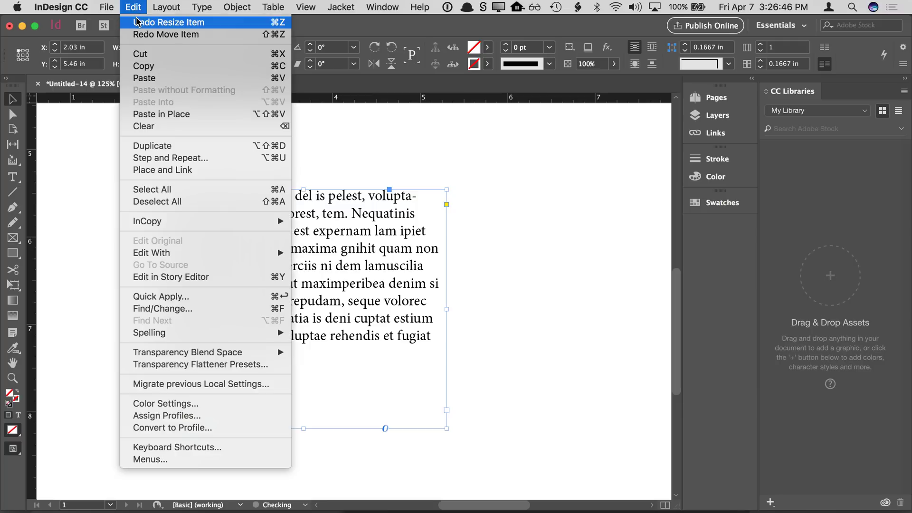
click(137, 22)
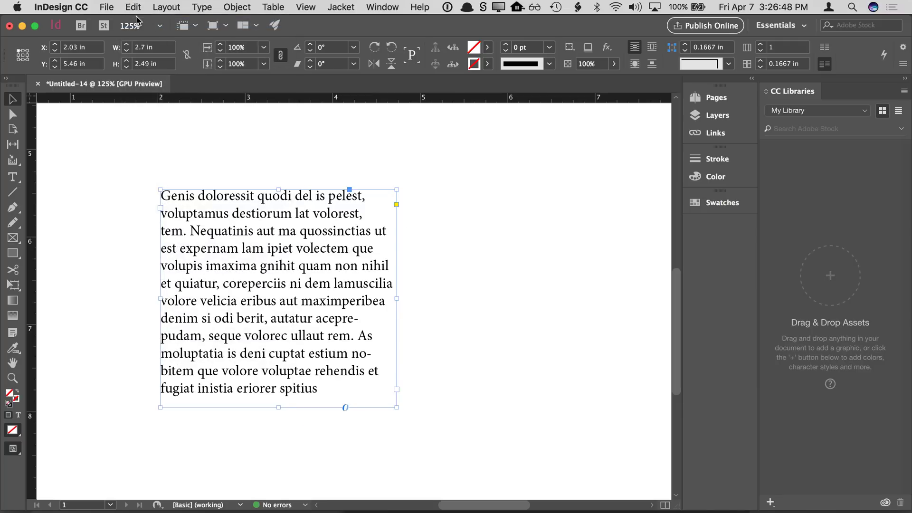
Redo the undone resize of the text frame and the two moves that followed it
click(133, 7)
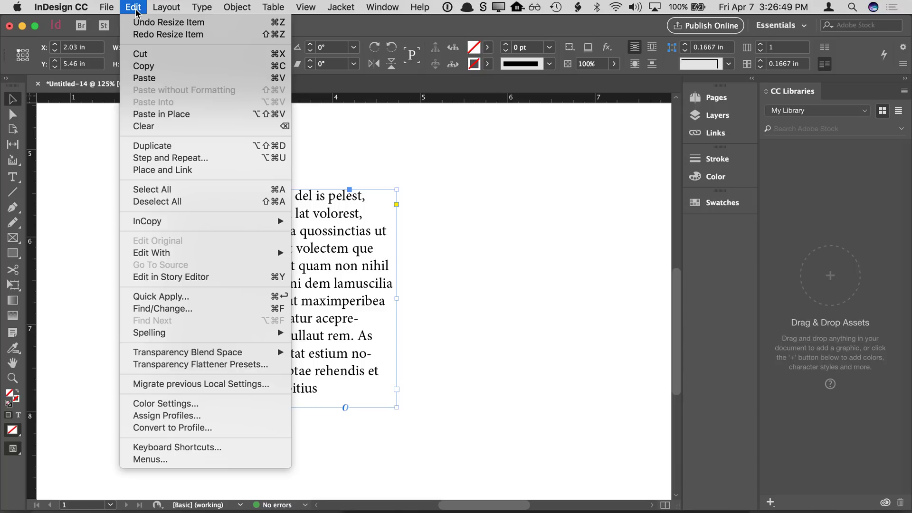
click(143, 37)
click(133, 7)
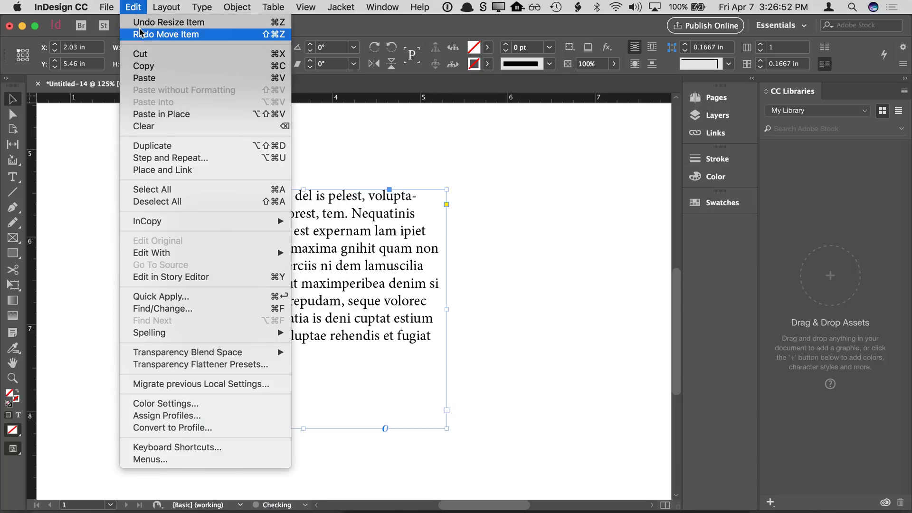
click(140, 34)
click(133, 7)
click(144, 33)
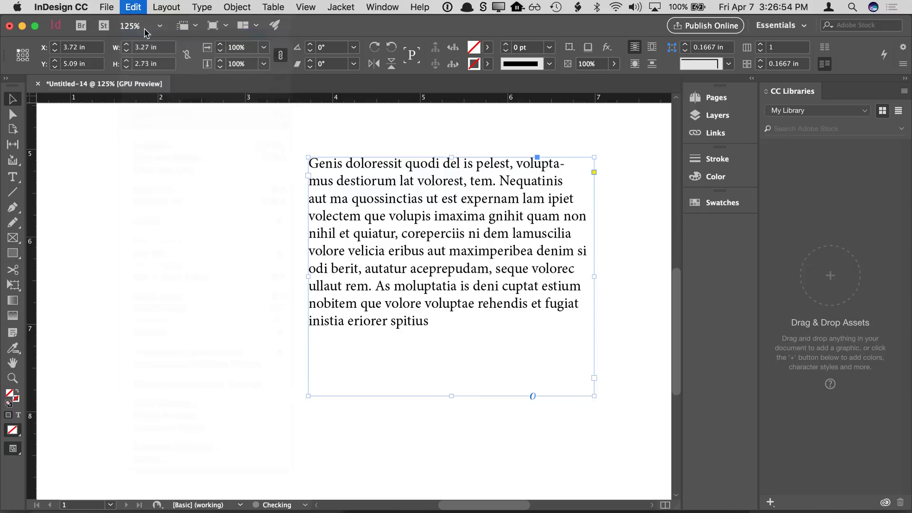
Undo the most recent move of the text frame
click(142, 9)
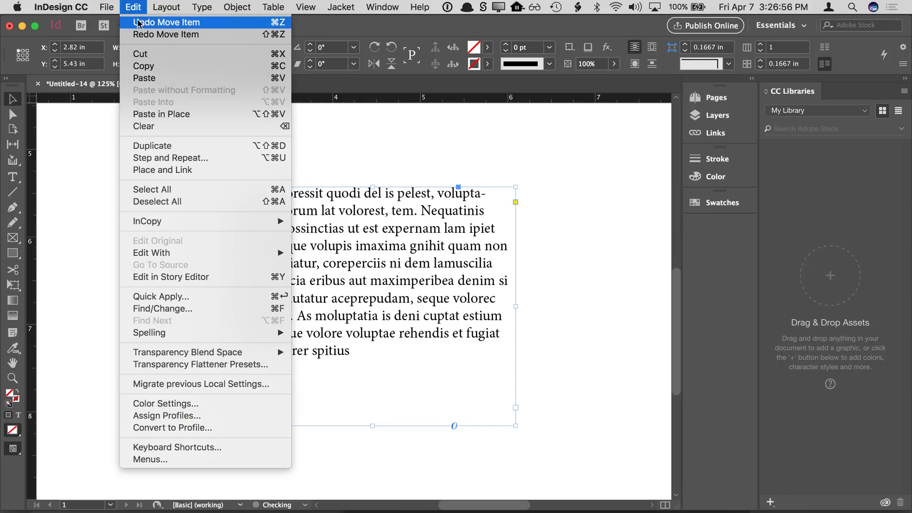
click(135, 8)
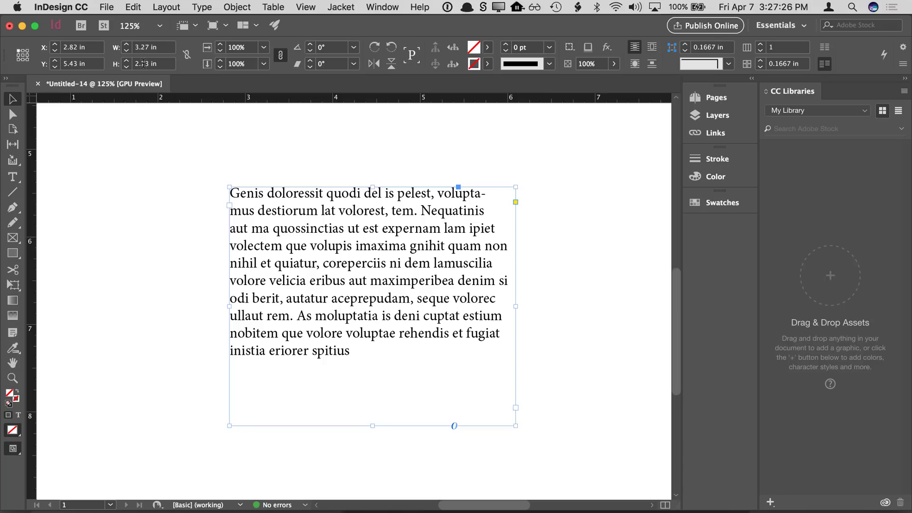
click(133, 7)
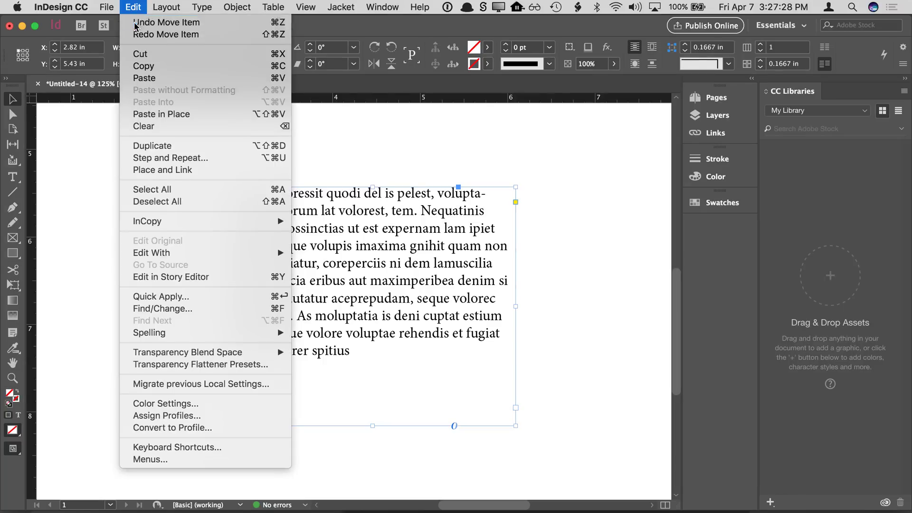
click(143, 18)
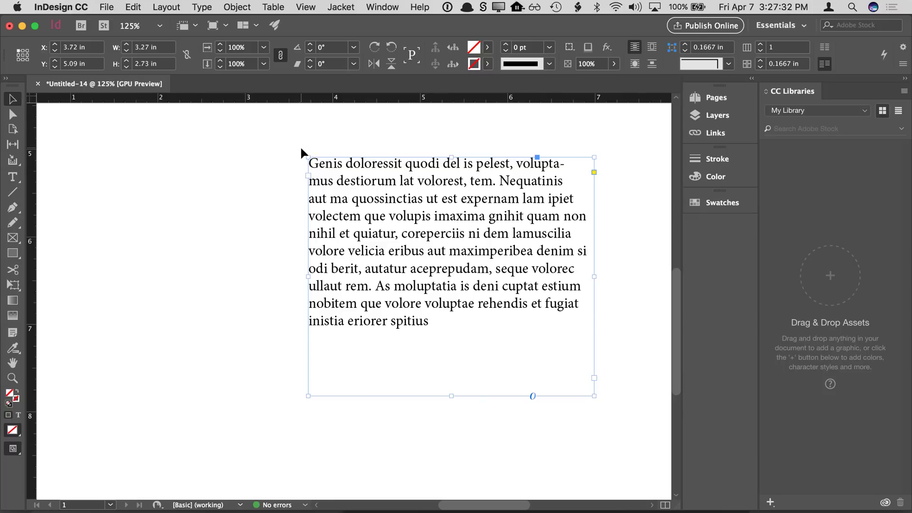
Zoom in on the text frame with the Zoom tool to 300%, and zoom back out to 100%
click(14, 368)
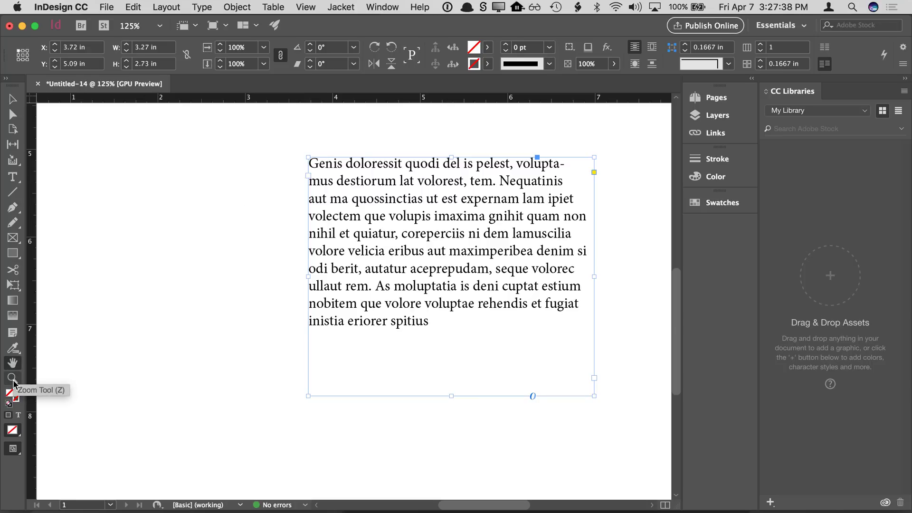
click(13, 378)
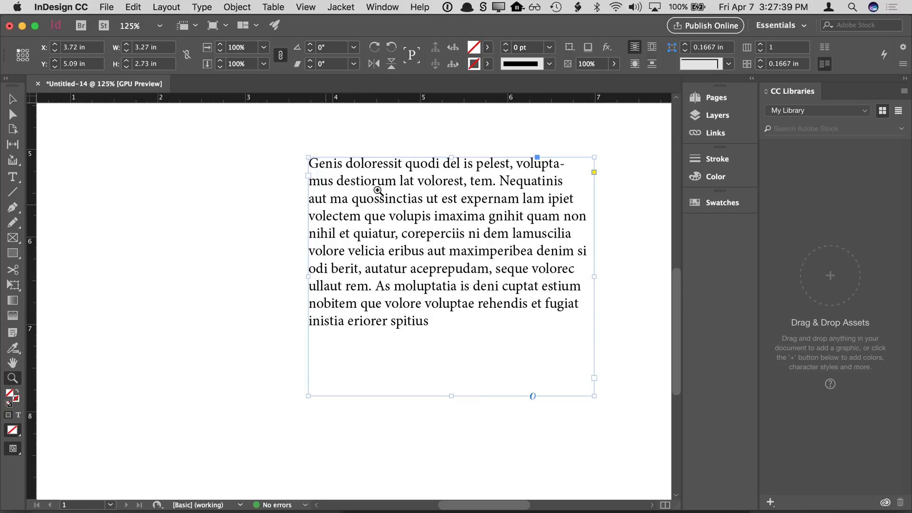
click(423, 252)
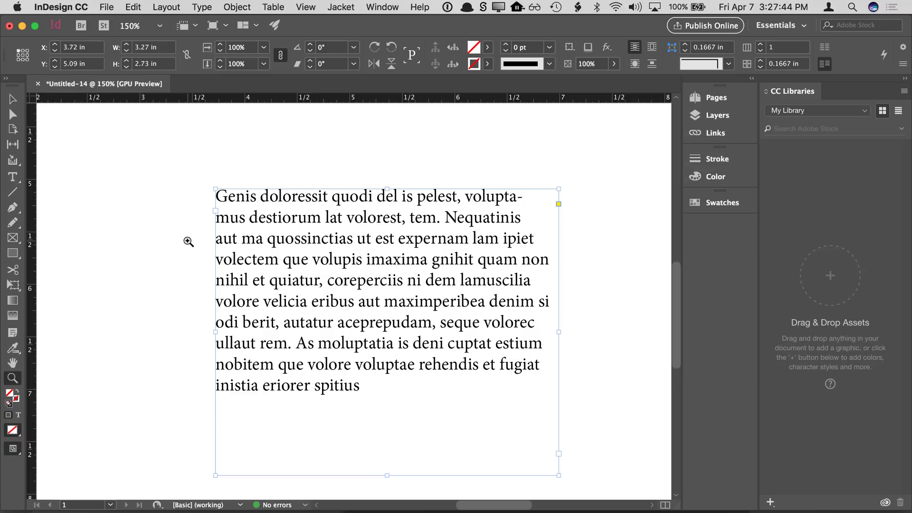
click(271, 256)
click(352, 299)
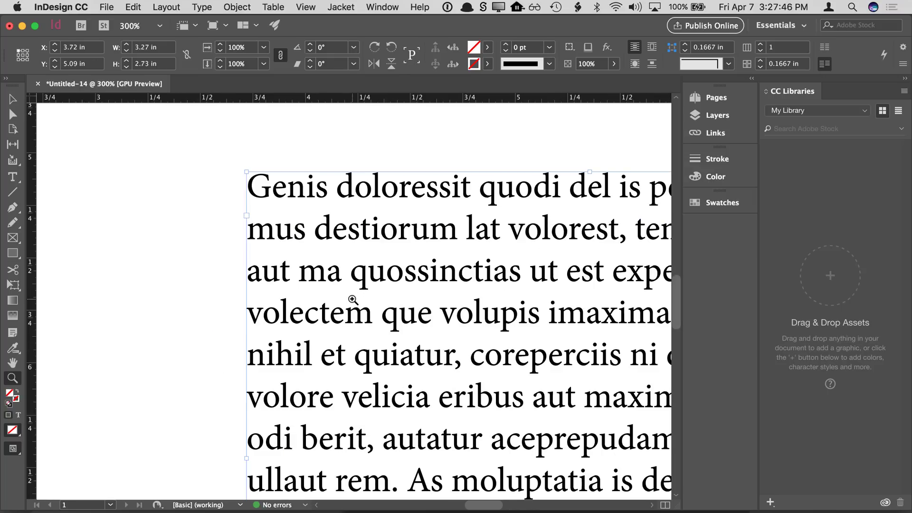
alt+click(219, 272)
alt+click(480, 342)
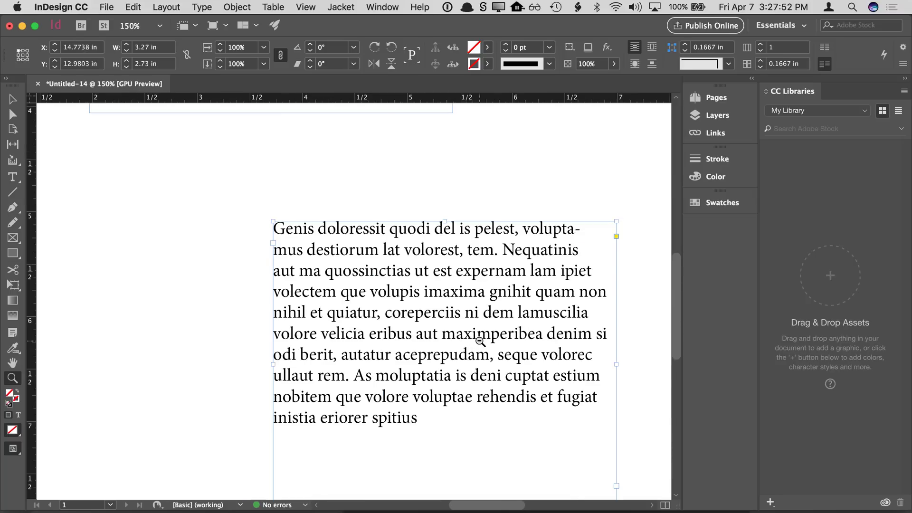
alt+click(480, 342)
alt+click(318, 274)
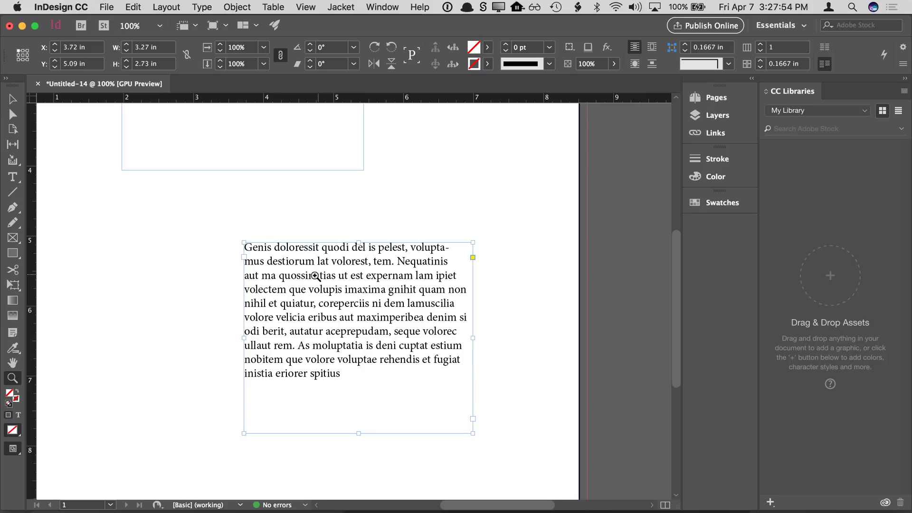
Zoom in on the placeholder text to 200%, and adjust the zoom continuously out and in to about 234.6%
click(313, 282)
click(403, 326)
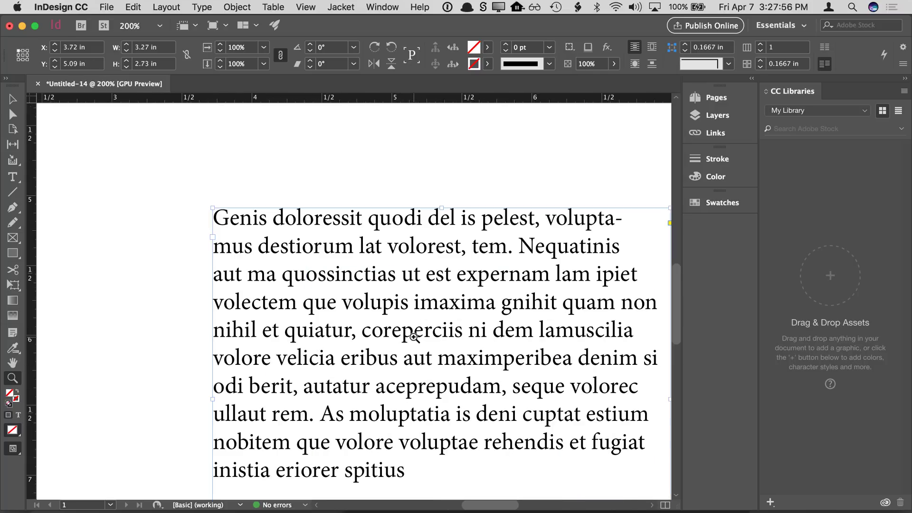
drag(262, 268, 295, 289)
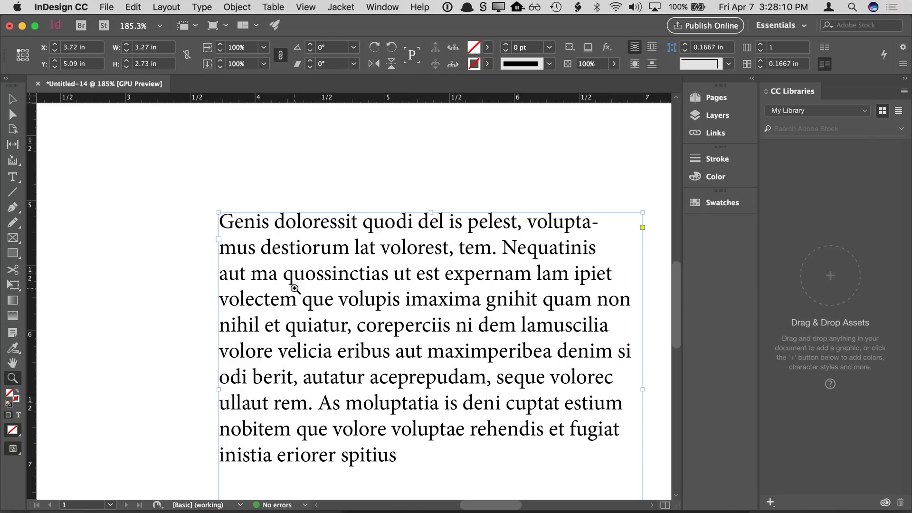
drag(294, 288, 262, 294)
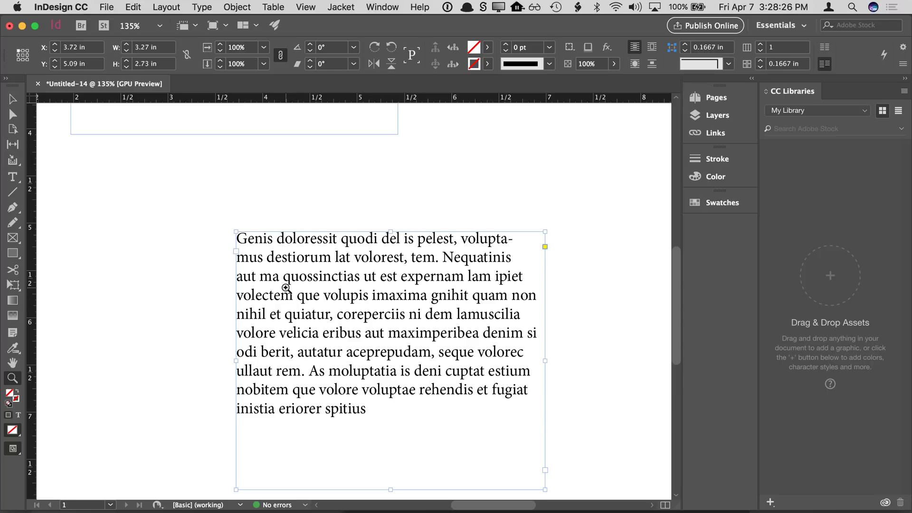
drag(286, 288, 326, 301)
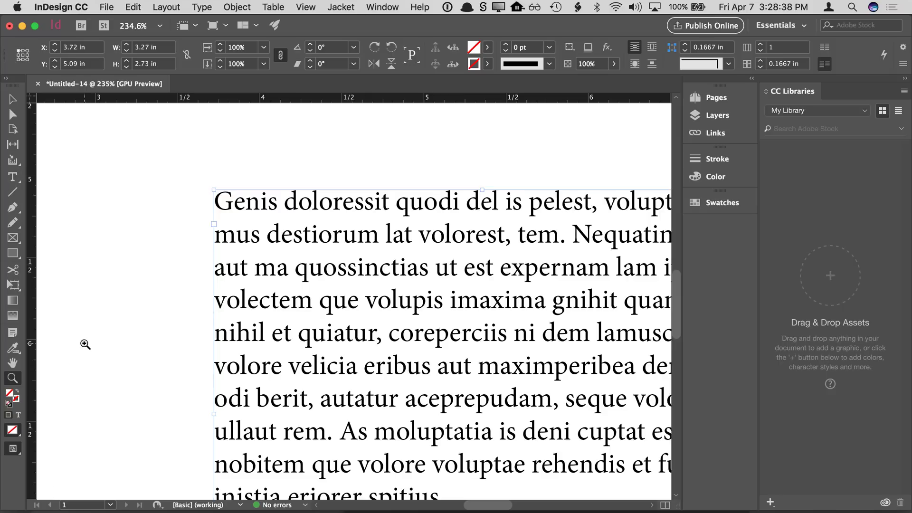
Pan the page with the Hand tool to show the full width of the text frame, and scroll slightly up
click(13, 362)
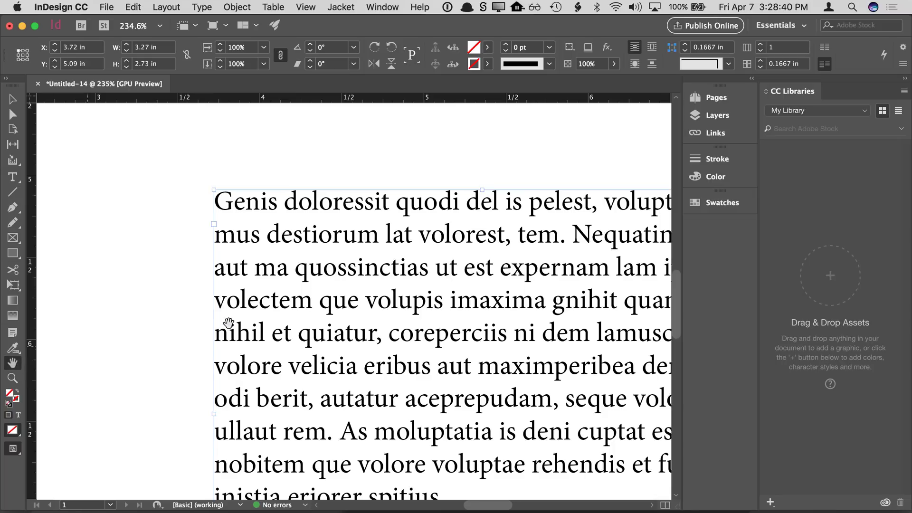
drag(375, 324, 305, 272)
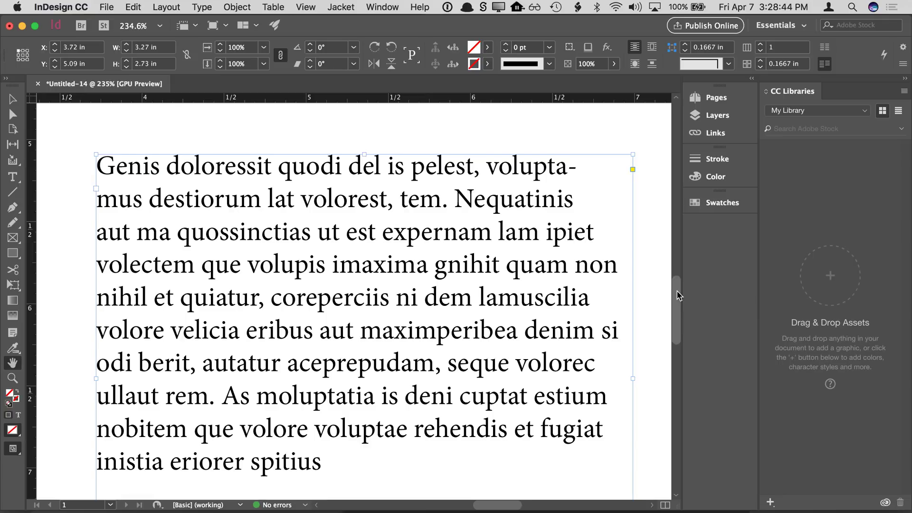
mouse_move(679, 291)
mouse_down()
mouse_move(679, 265)
mouse_move(679, 287)
mouse_up()
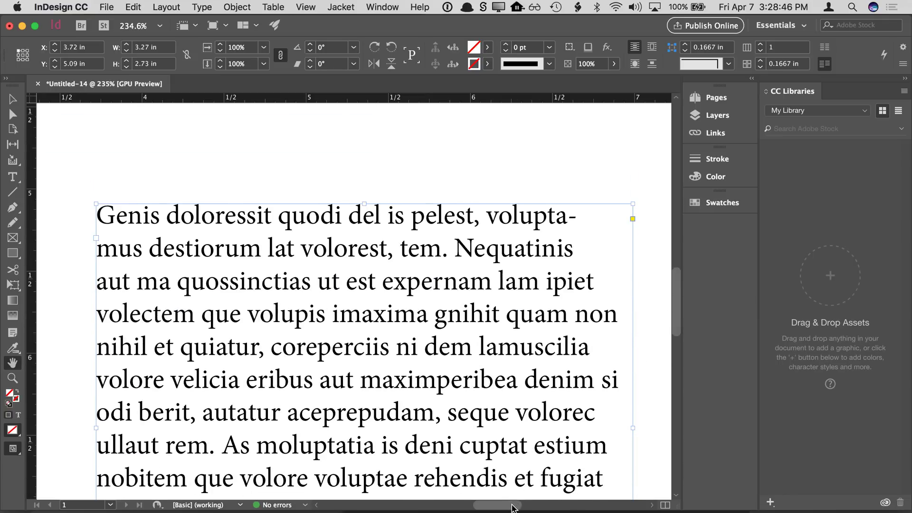
Scroll the page sideways and vertically, and pan it with the Hand tool to bring the placeholder text back into view
mouse_move(520, 505)
mouse_down()
mouse_move(503, 508)
mouse_move(518, 508)
mouse_up()
drag(677, 332, 676, 323)
drag(510, 505, 498, 506)
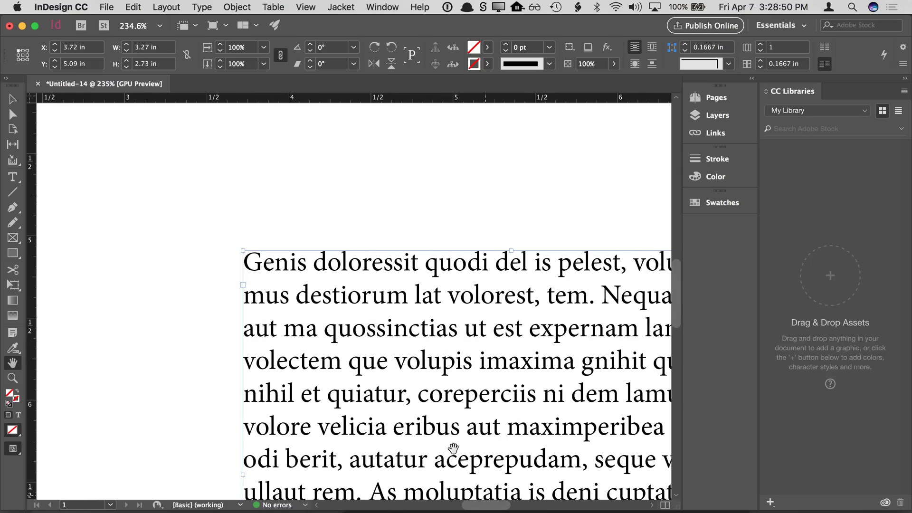
drag(481, 402, 324, 324)
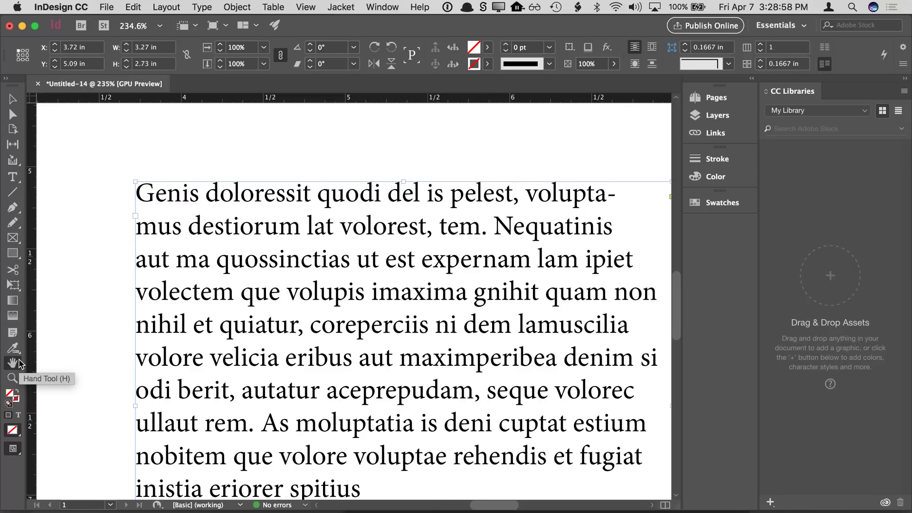
Place the text cursor inside the word "Genis" with the Type tool, and pan the page in several directions while editing
click(14, 179)
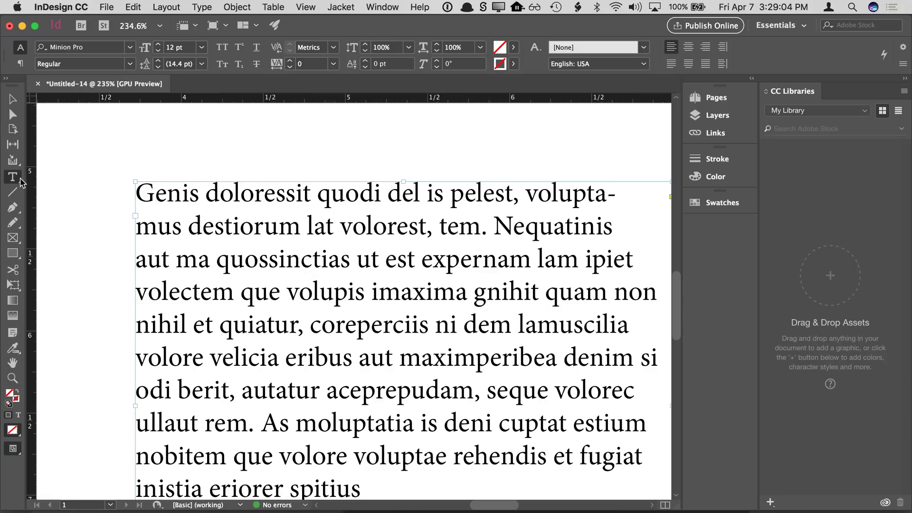
click(171, 191)
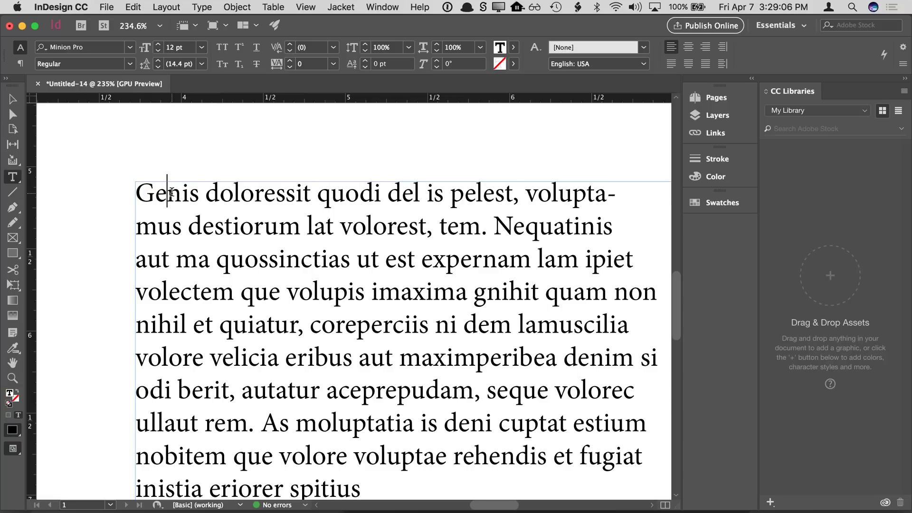
scroll(190, 219, up, 2)
scroll(190, 218, left, 2)
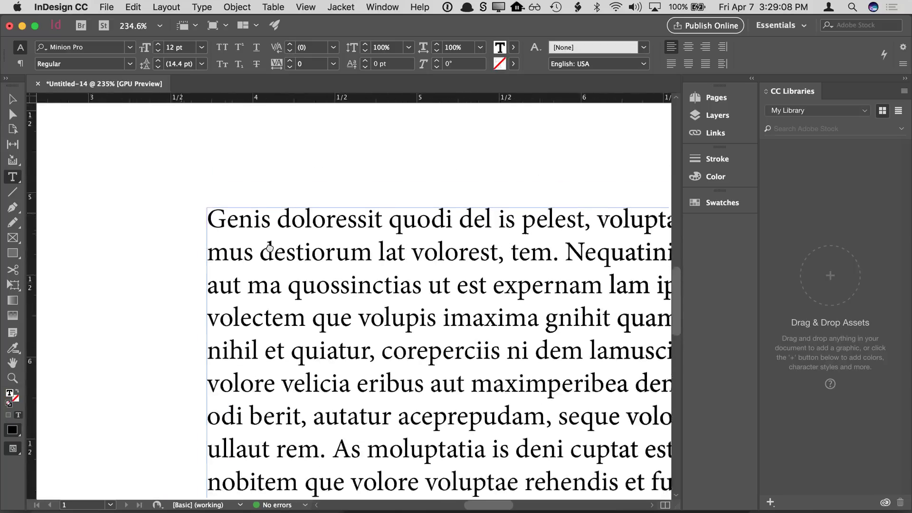
scroll(246, 262, down, 1)
scroll(246, 262, left, 1)
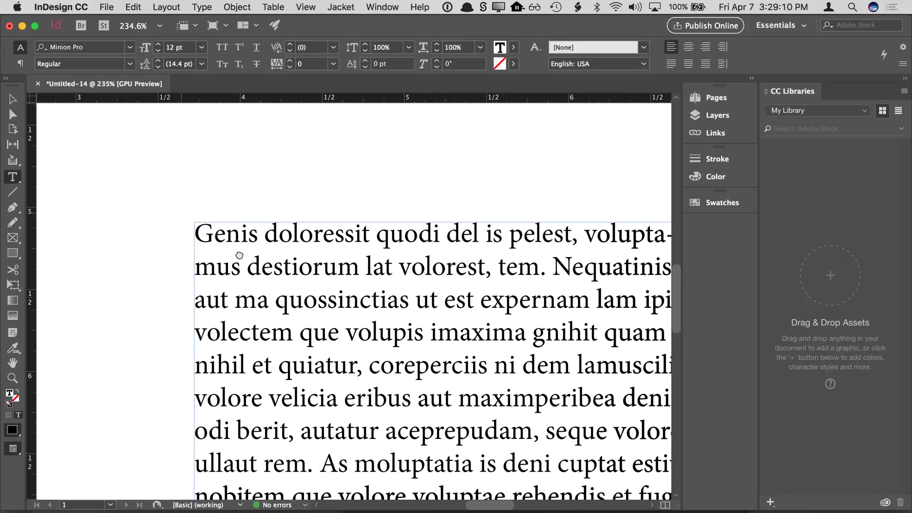
scroll(236, 231, up, 1)
scroll(236, 230, left, 1)
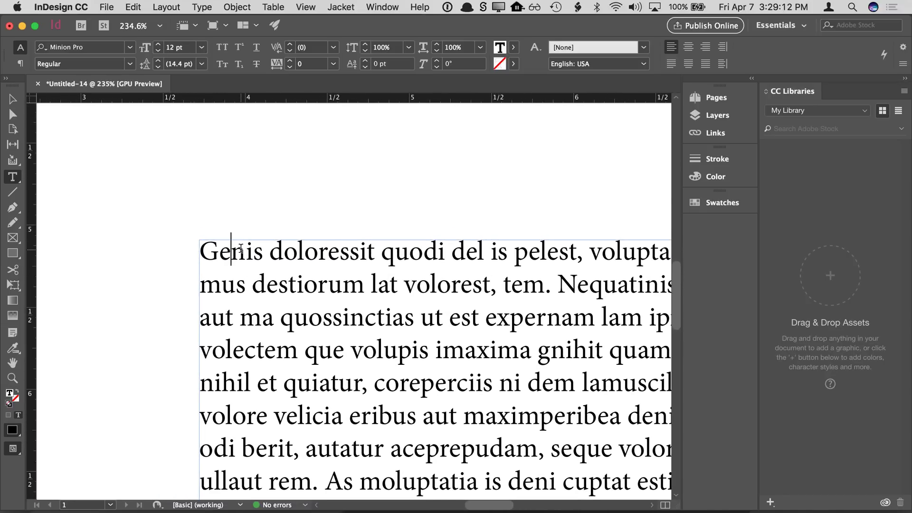
Set the view to actual size (100%), pan the page with the Selection tool active, and deselect the text frame
key(super+1)
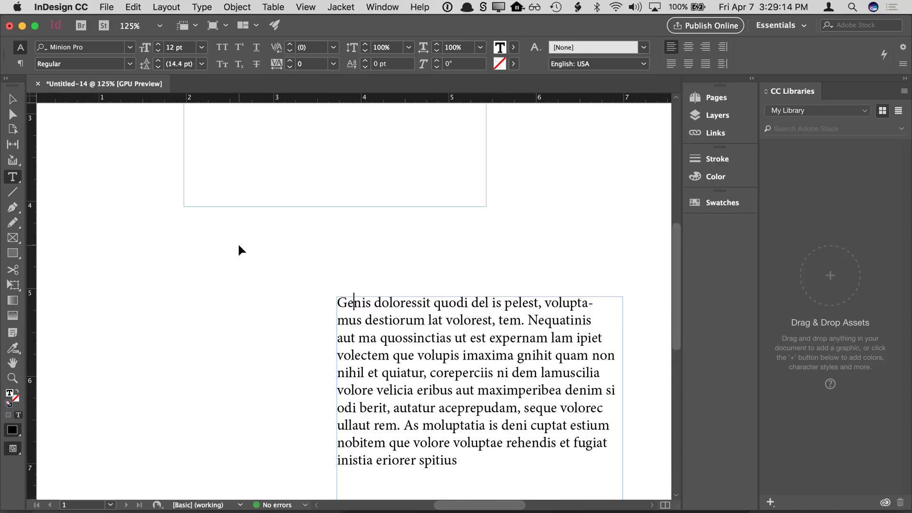
click(13, 98)
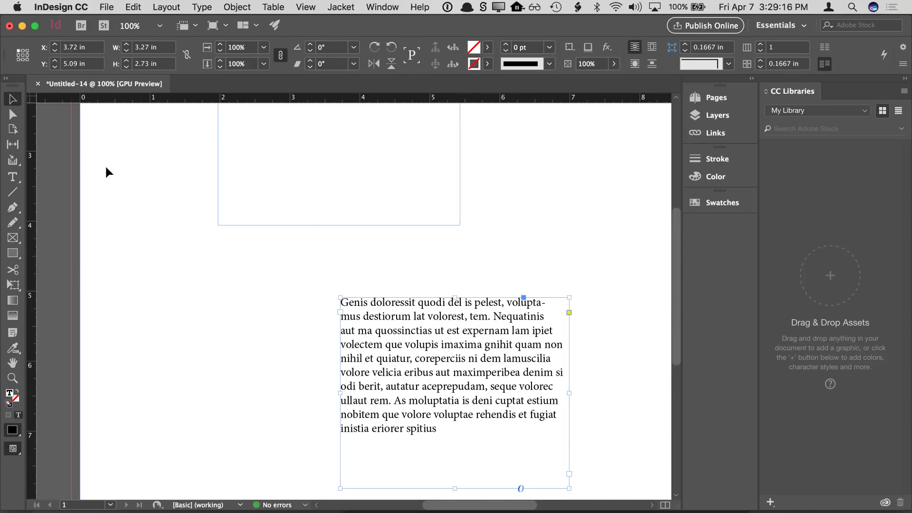
drag(247, 291, 211, 266)
click(211, 266)
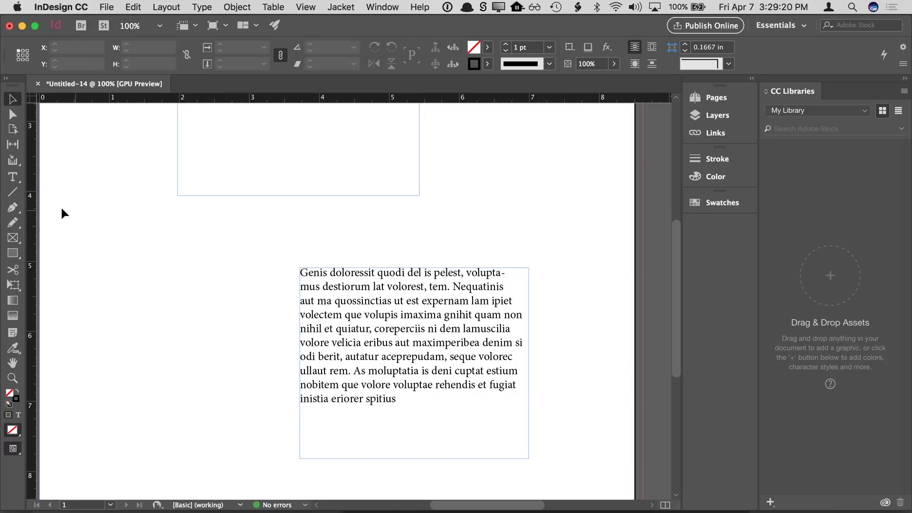
Place the text cursor in the placeholder text with the Type tool, and pan the page at 100% while editing
key(t)
click(420, 306)
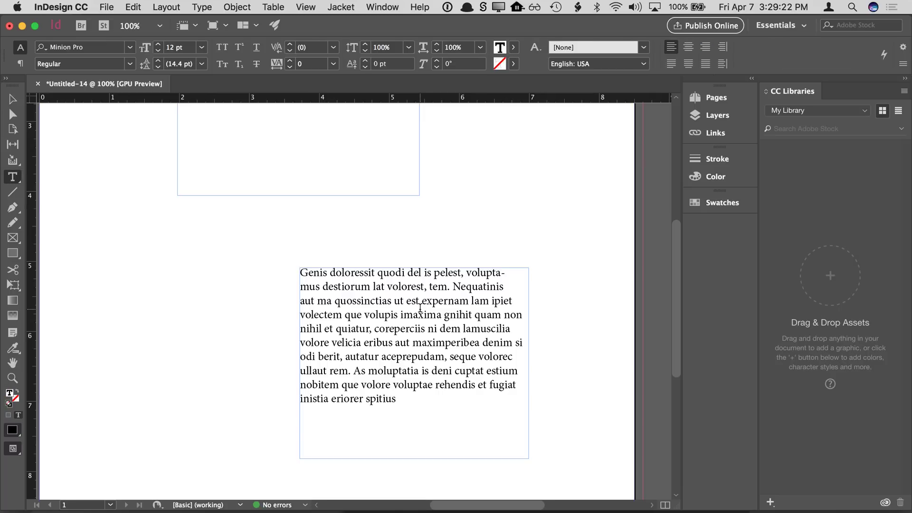
scroll(420, 309, right, 2)
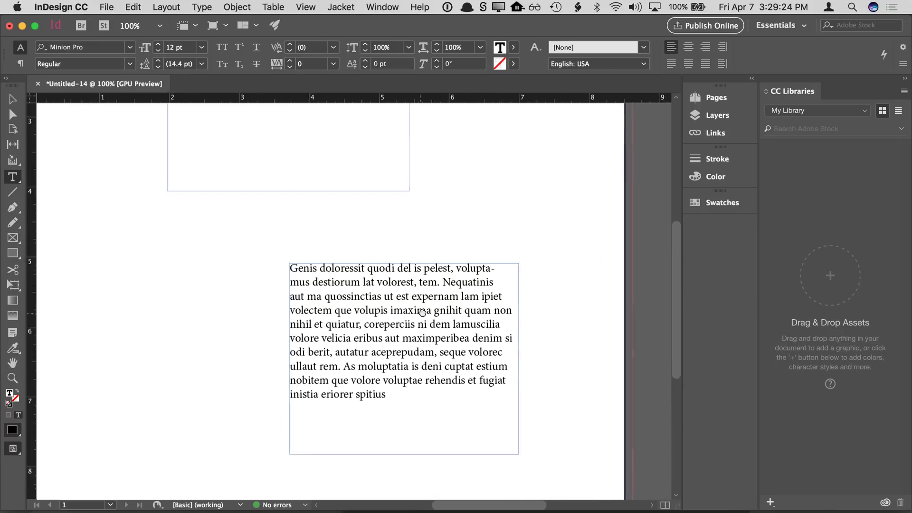
scroll(422, 311, down, 2)
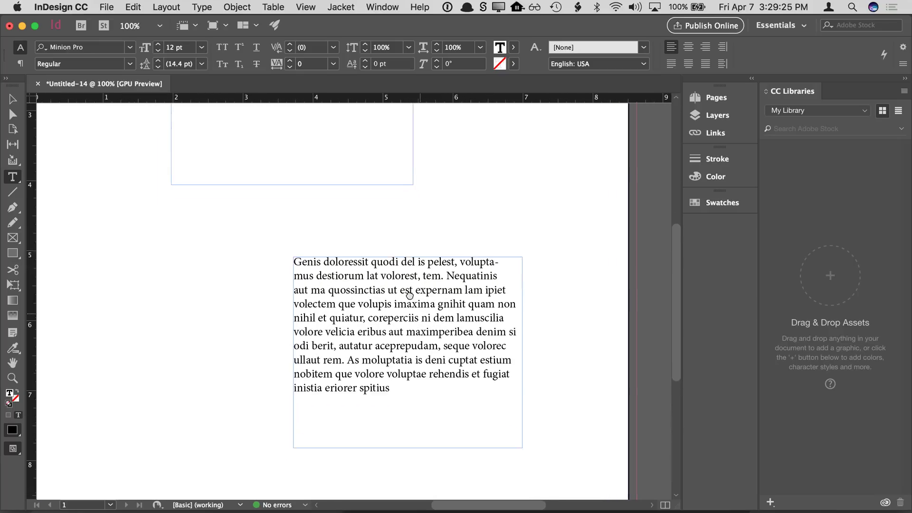
Leave the placeholder text with the Type tool still active, and pan the page with nothing selected
click(420, 242)
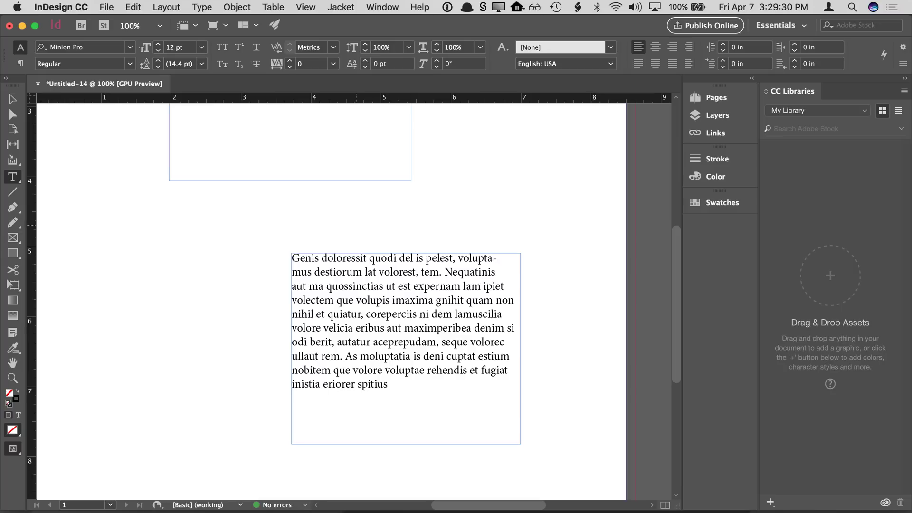
scroll(350, 228, left, 2)
scroll(350, 228, down, 1)
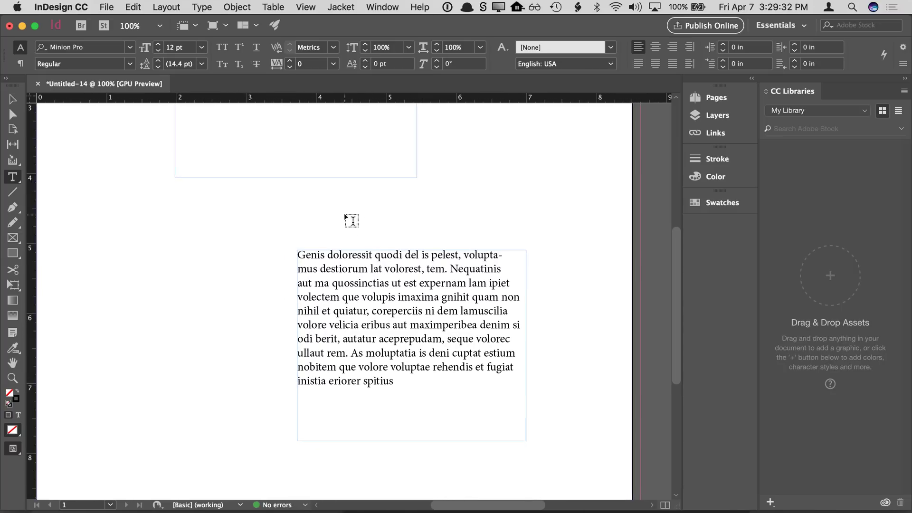
scroll(345, 215, up, 1)
scroll(345, 215, left, 1)
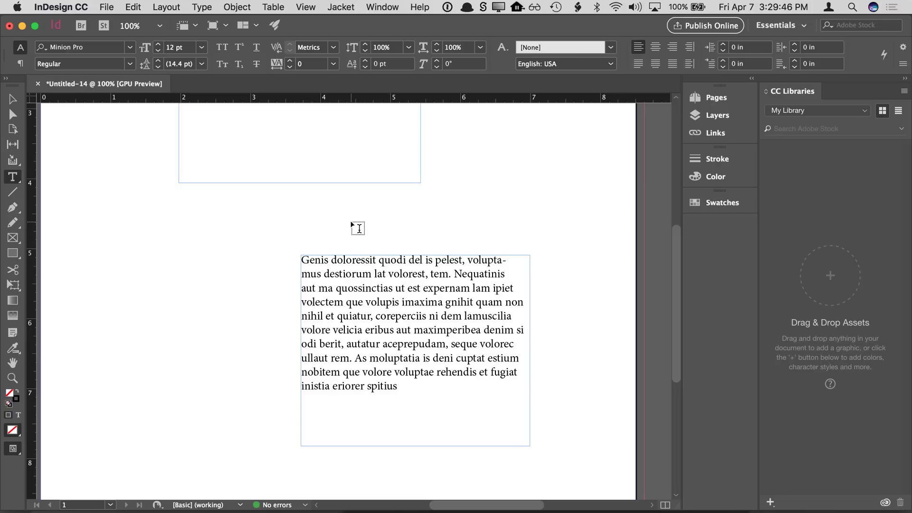
Insert extra spaces after "doloressit" in the placeholder text, remove them, and leave the text
click(393, 284)
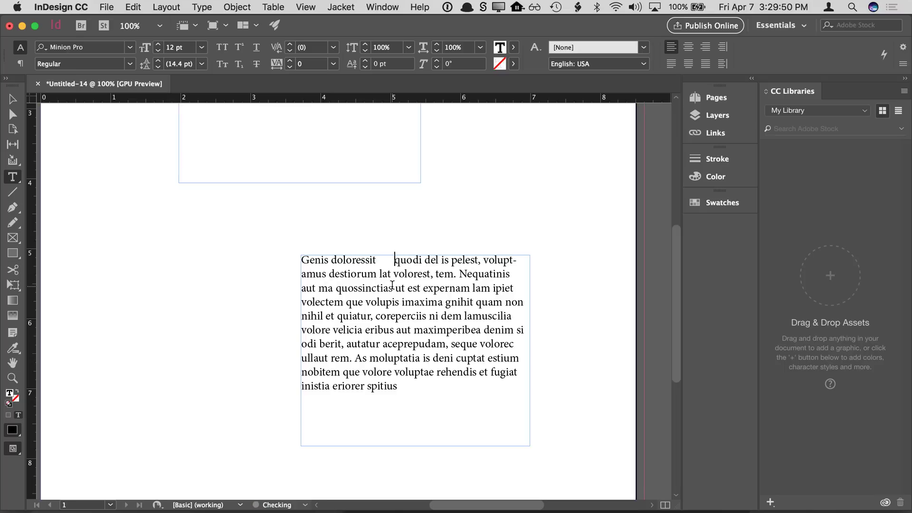
drag(376, 262, 425, 261)
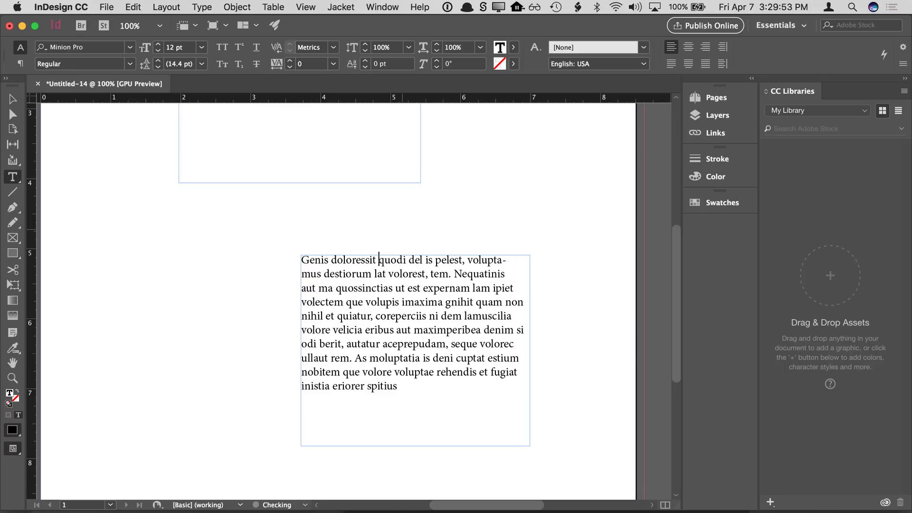
click(393, 234)
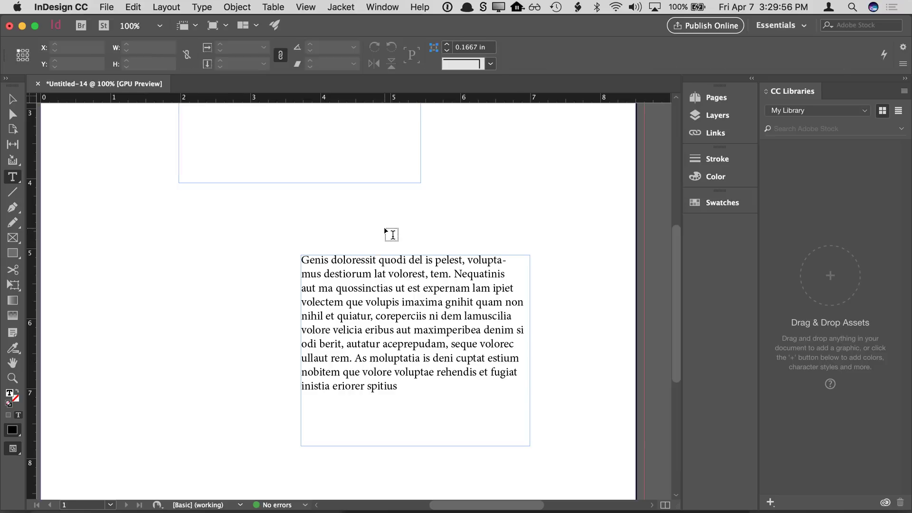
Place the text cursor in the placeholder text, leave it to pan the page, and return to editing the text
click(384, 262)
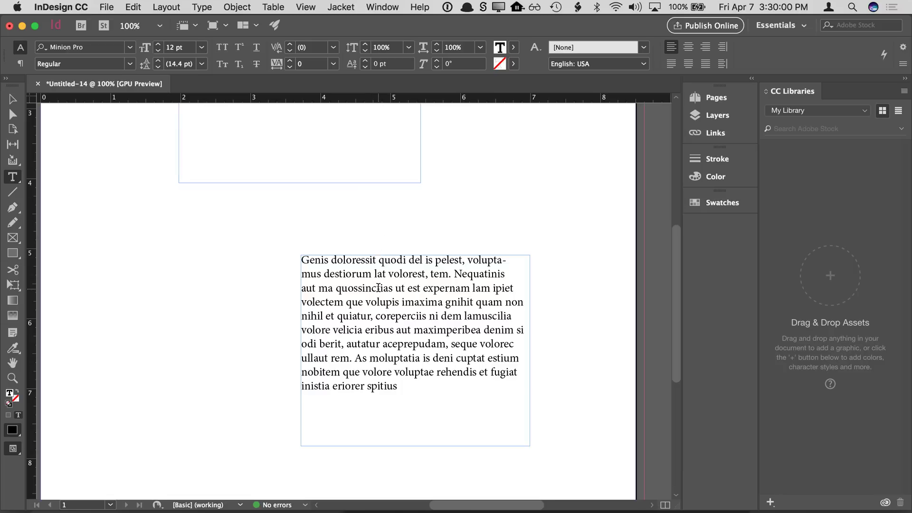
mouse_move(386, 226)
mouse_down()
mouse_move(378, 215)
mouse_move(379, 240)
mouse_up()
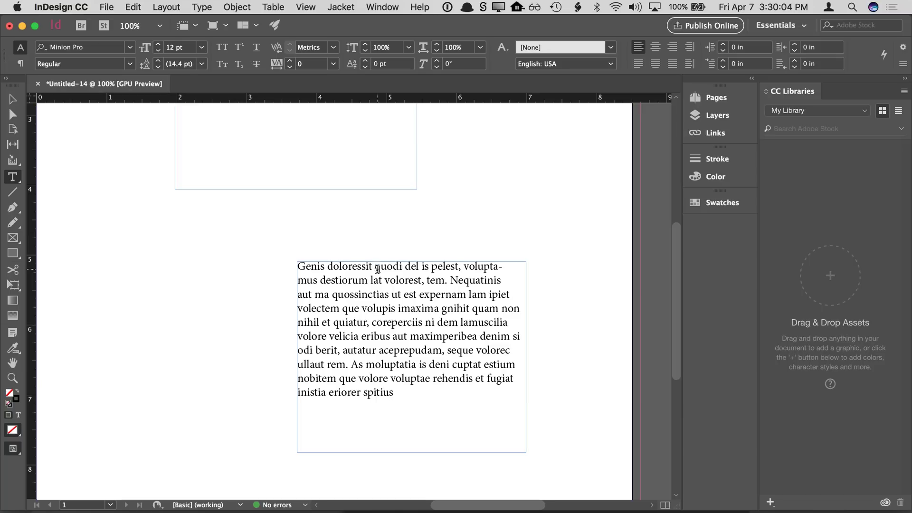
click(397, 274)
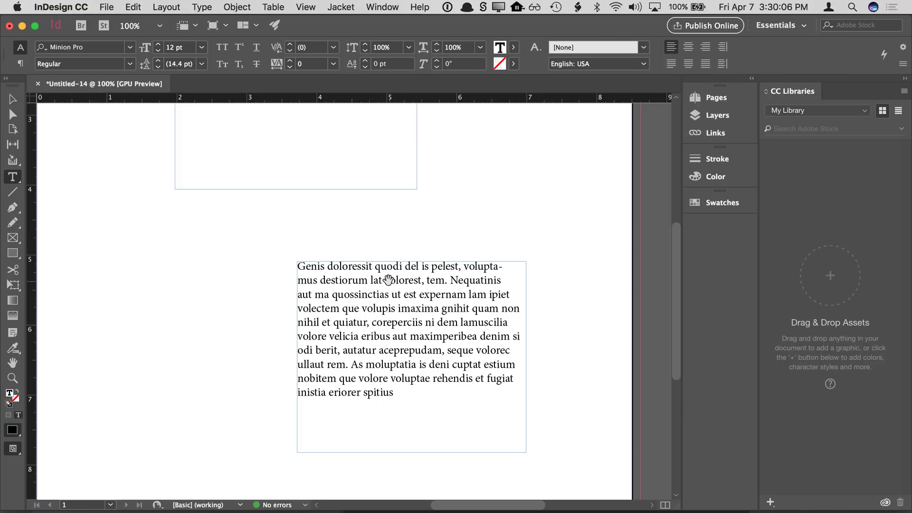
Pan the page from within the placeholder text, and delete the extra spaces inserted after "doloressit"
mouse_move(390, 279)
mouse_down()
mouse_move(377, 256)
mouse_move(383, 271)
mouse_up()
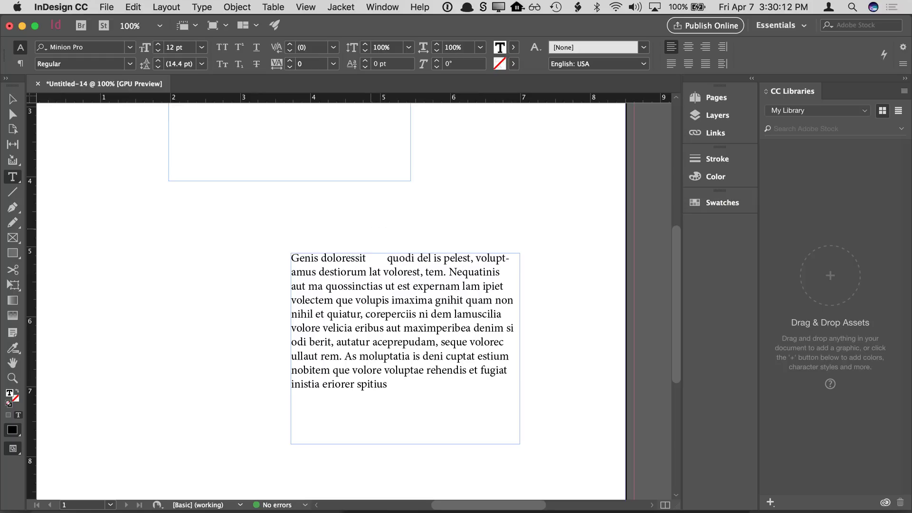
drag(364, 259, 387, 259)
key(BackSpace)
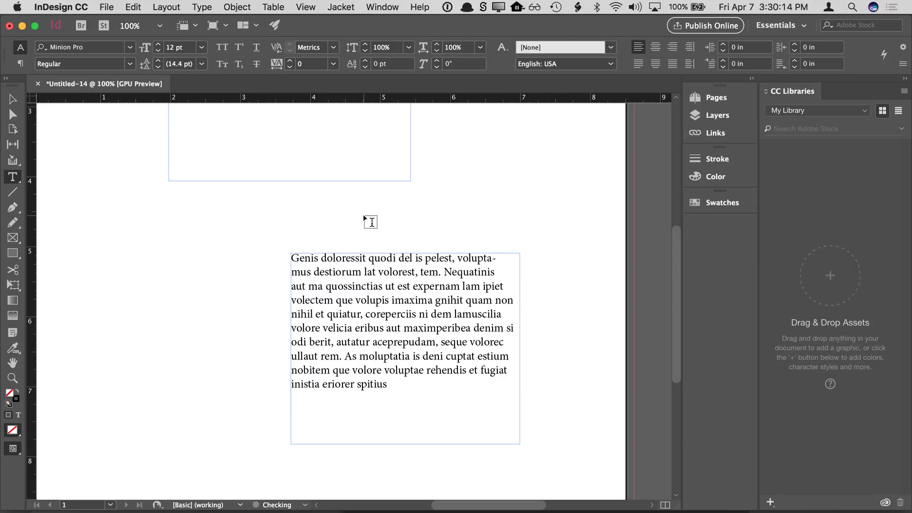
Duplicate the filled text frame to about X 1.93 in, Y 4.69 in, then to X 1.51 in, Y 4.92 in, undoing each copy
click(12, 101)
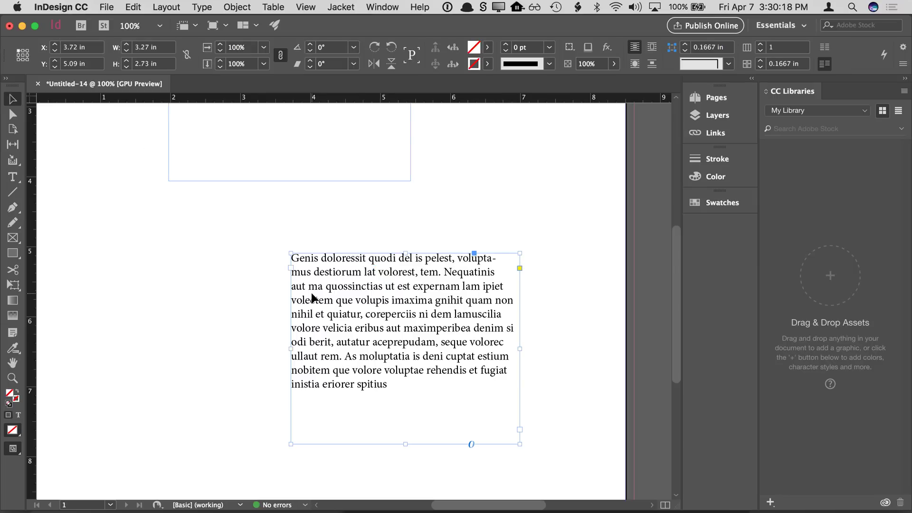
drag(346, 296, 225, 269)
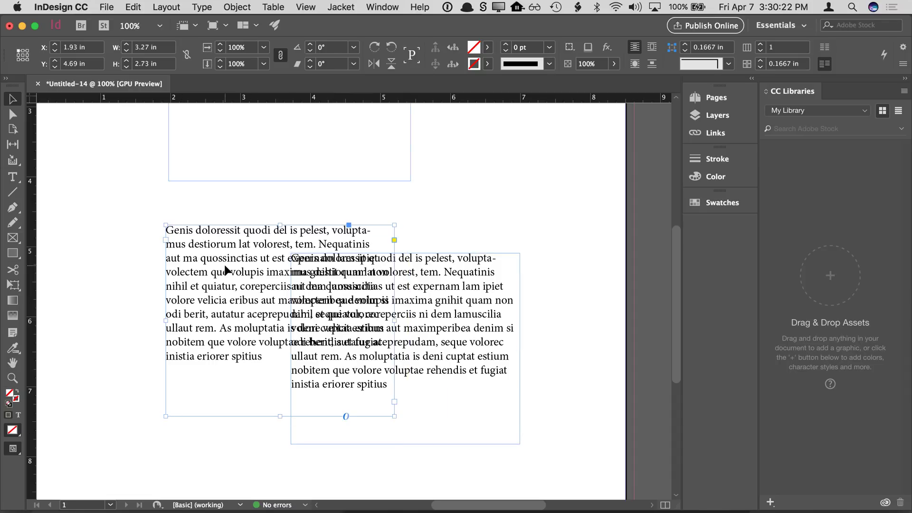
key(super+z)
drag(380, 322, 227, 310)
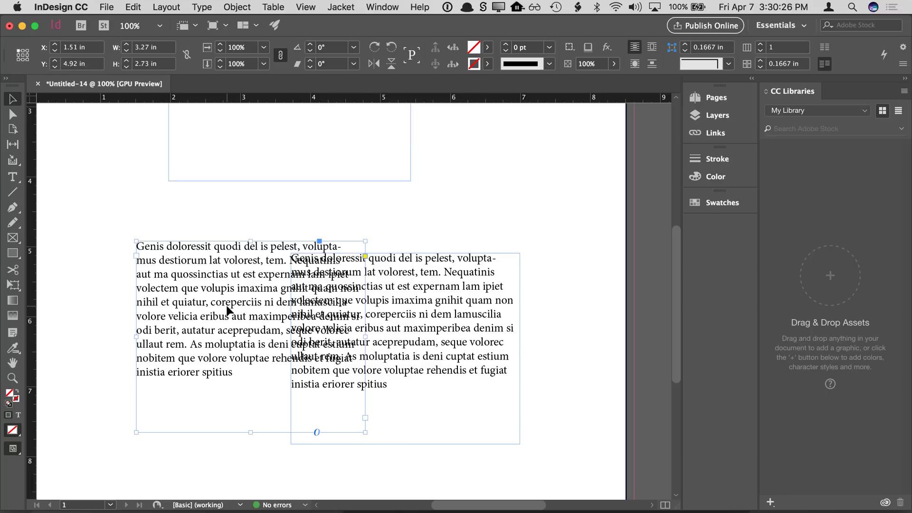
key(super+z)
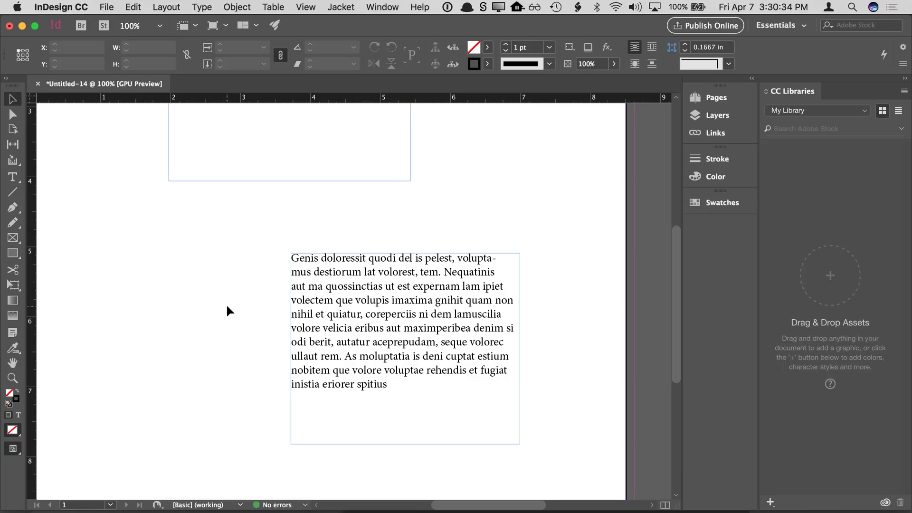
Pan the page with nothing selected, place the text cursor inside "doloressit", and pan the page again while editing
key(space)
key(space)
drag(388, 259, 352, 237)
double_click(367, 259)
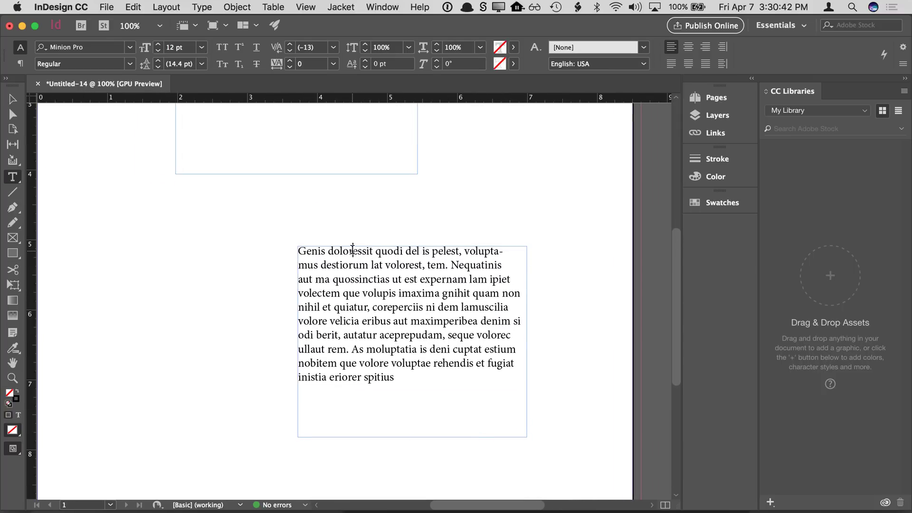
scroll(336, 275, right, 1)
scroll(336, 274, down, 1)
scroll(337, 275, up, 1)
scroll(336, 274, left, 1)
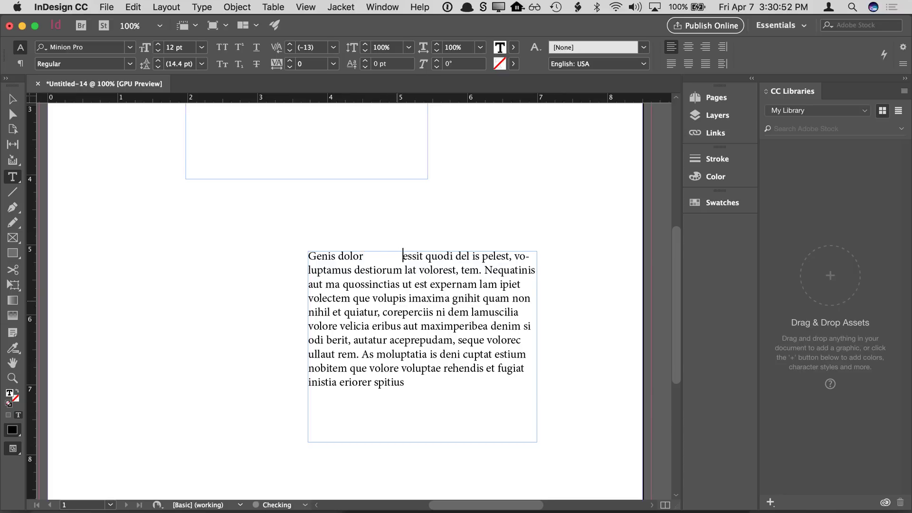
Delete the extra spaces inside "doloressit", leaving a single space between "dolor" and "essit"
shift+click(365, 256)
key(BackSpace)
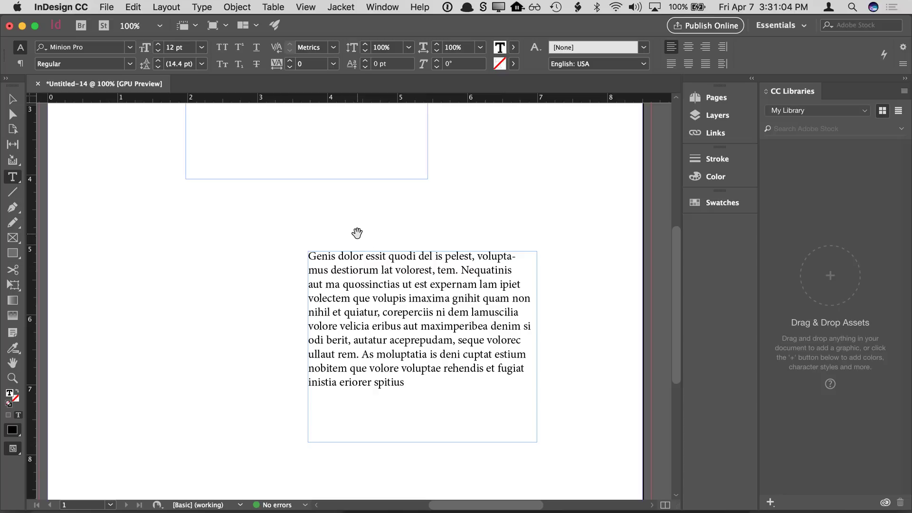
drag(357, 231, 357, 264)
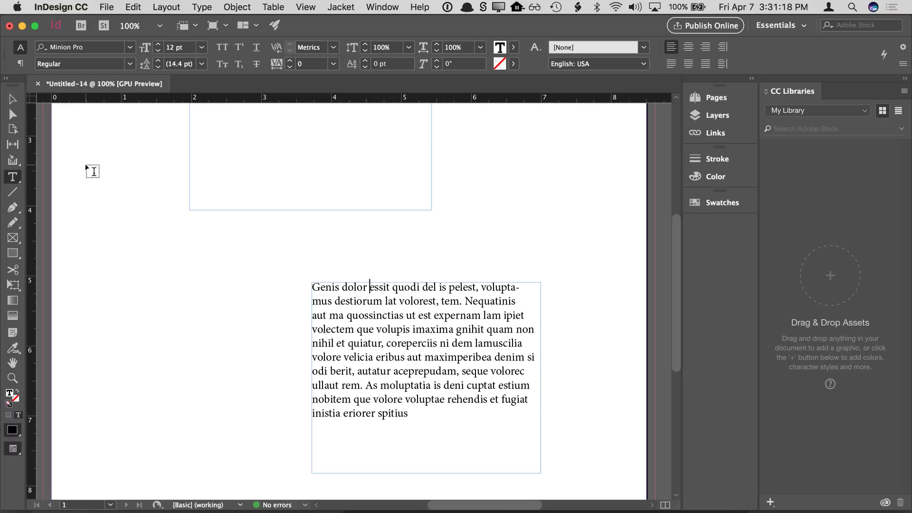
Leave text editing, deselect everything, and fit the page in the window
key(Escape)
click(107, 152)
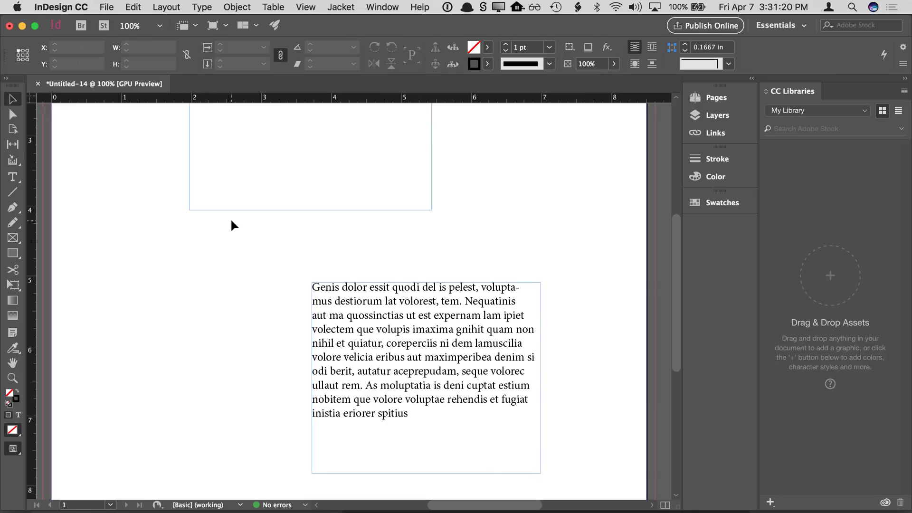
key(super+0)
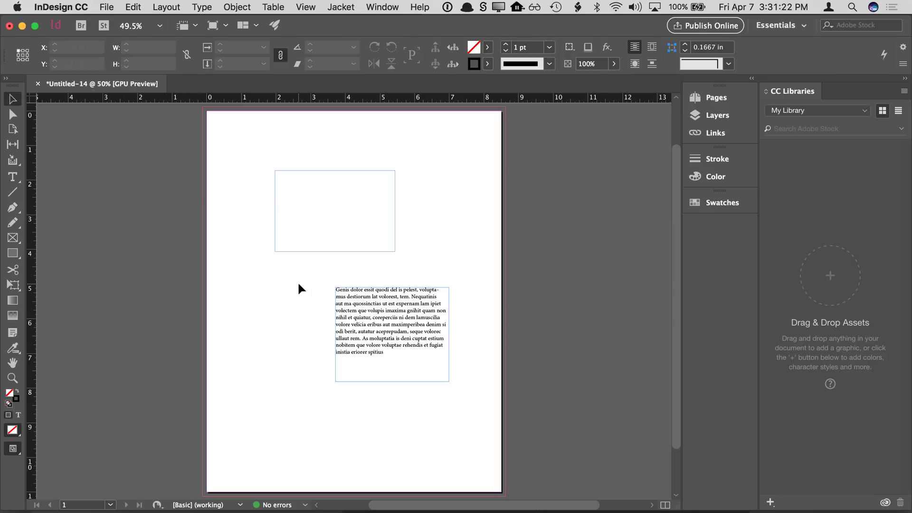
Zoom in stepwise to 100%, and fit the whole page in the window again
click(306, 8)
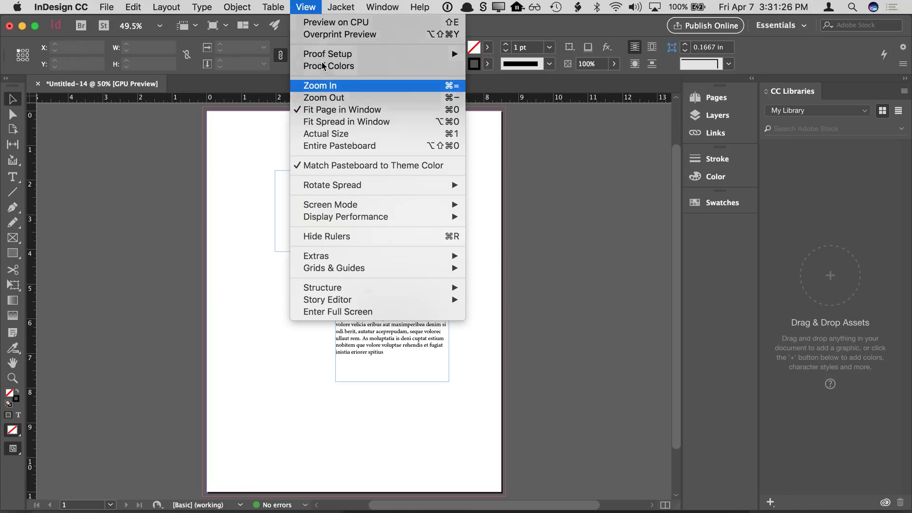
click(323, 88)
click(312, 7)
click(320, 87)
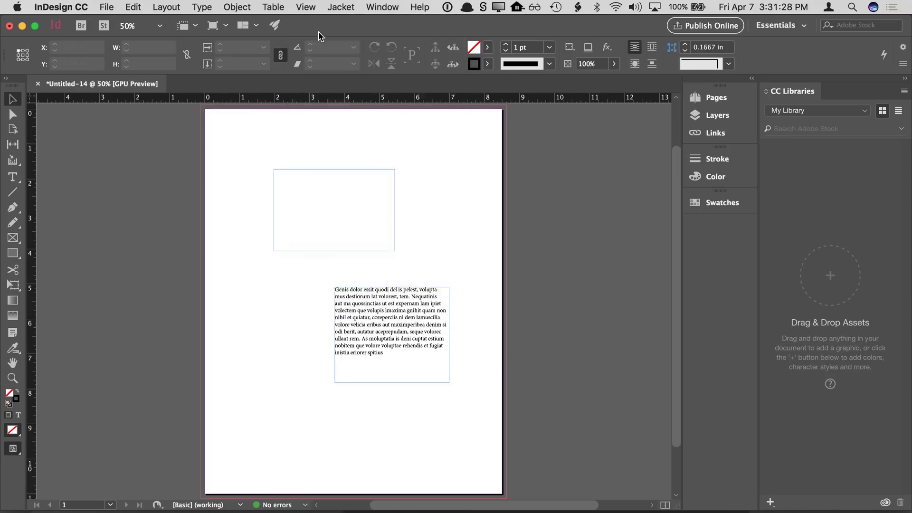
click(308, 7)
click(320, 87)
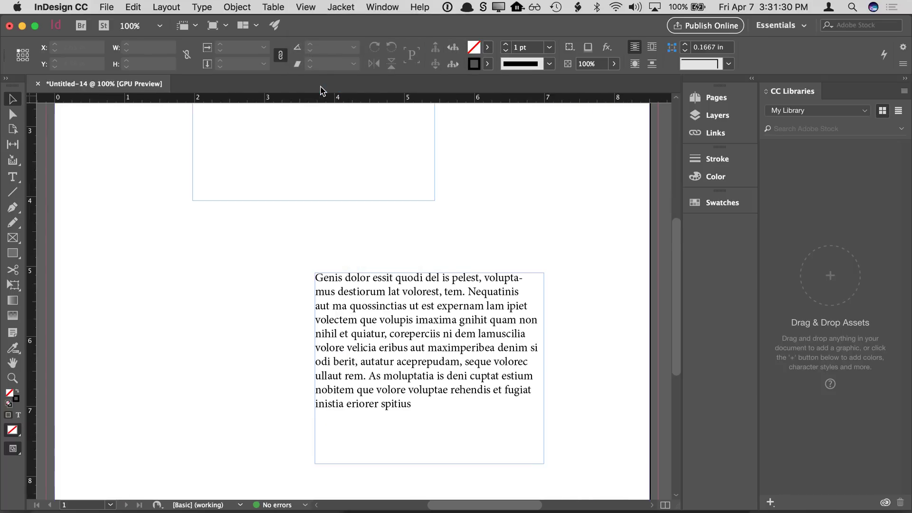
click(308, 7)
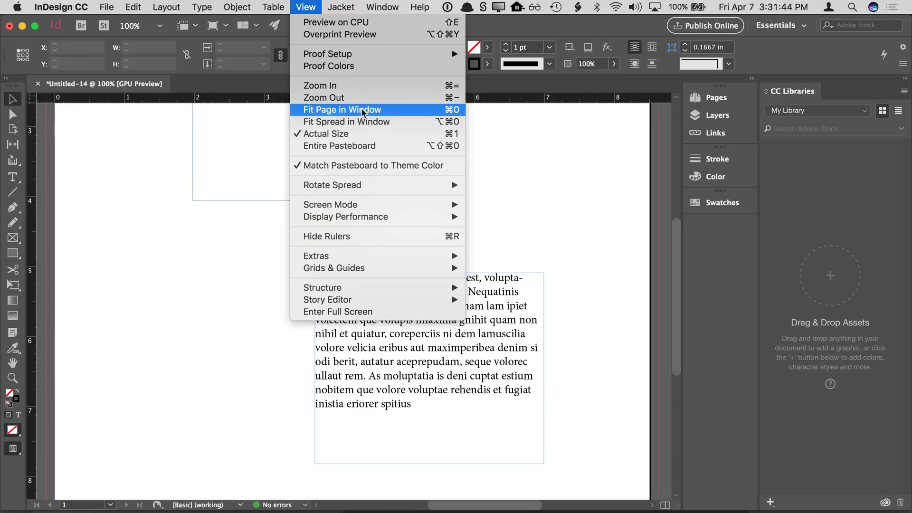
click(429, 111)
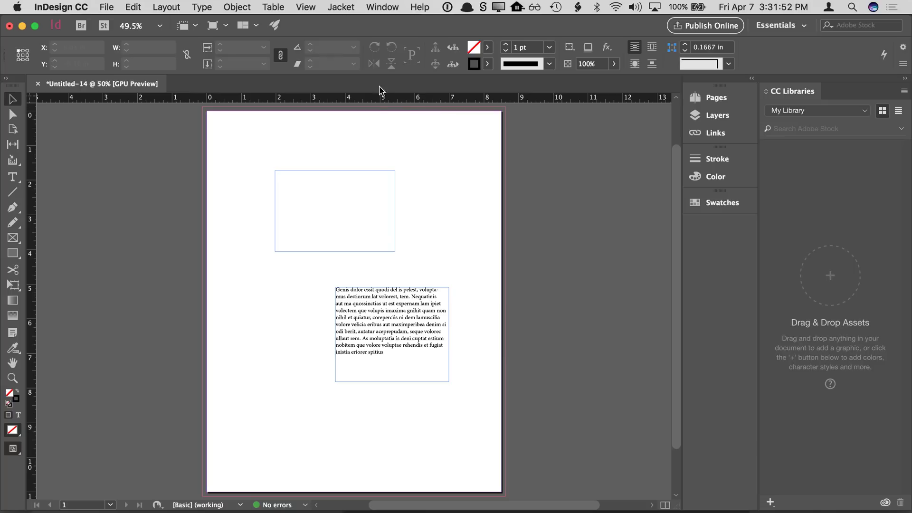
Zoom in to 125%, pan around the filled text frame, and return to the whole-page view
key(super+5)
key(super+equal)
key(super+equal)
key(super+equal)
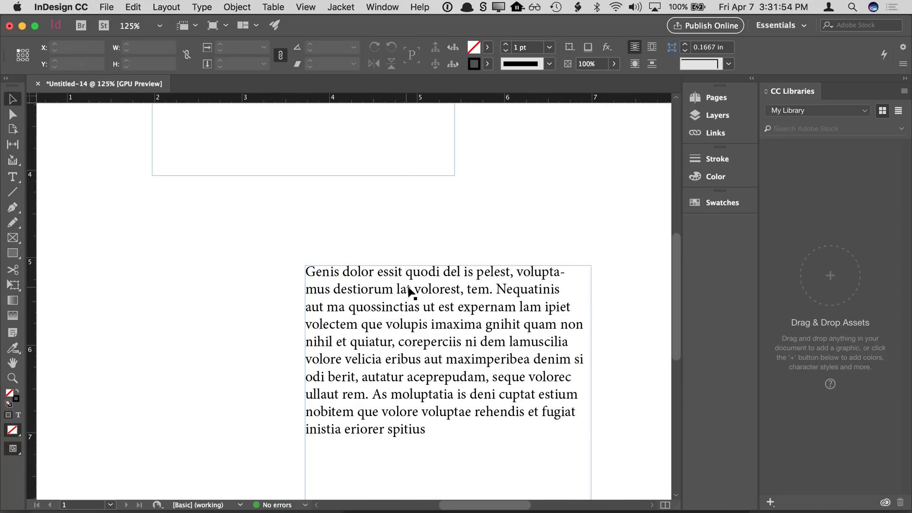
scroll(409, 271, right, 3)
scroll(408, 272, down, 1)
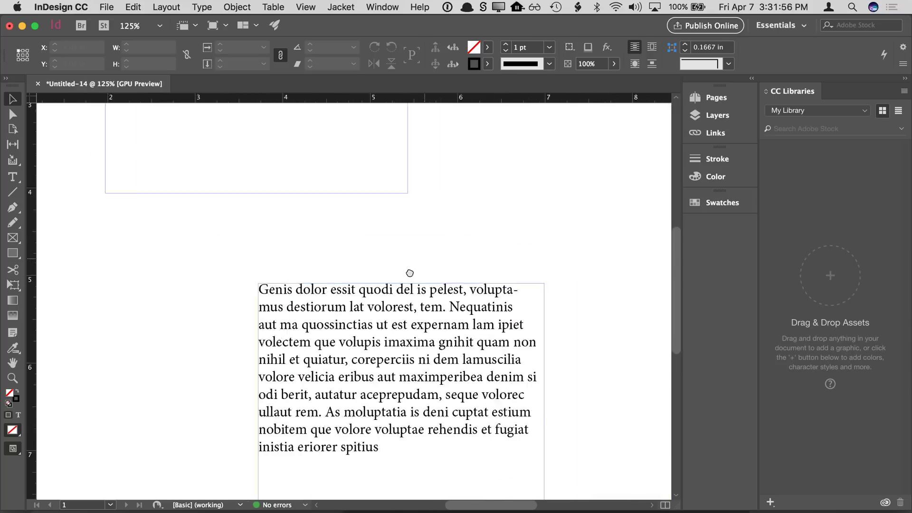
click(309, 8)
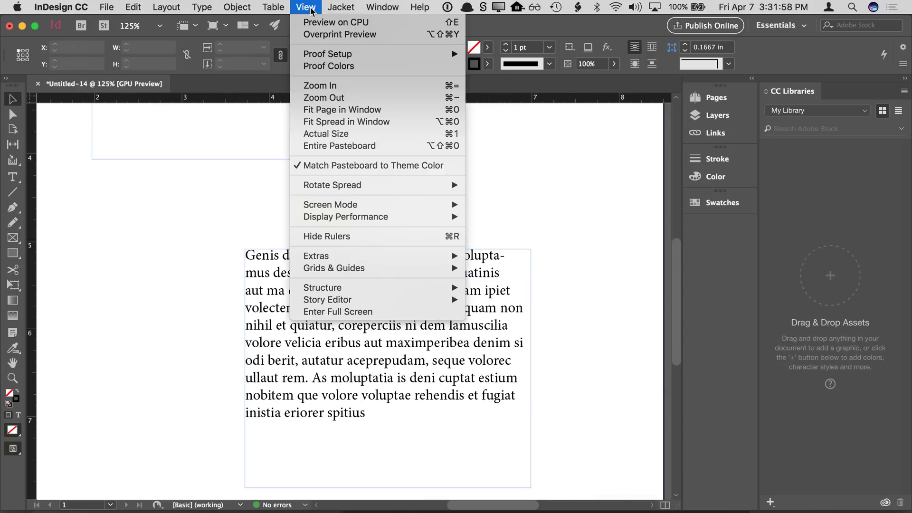
click(340, 113)
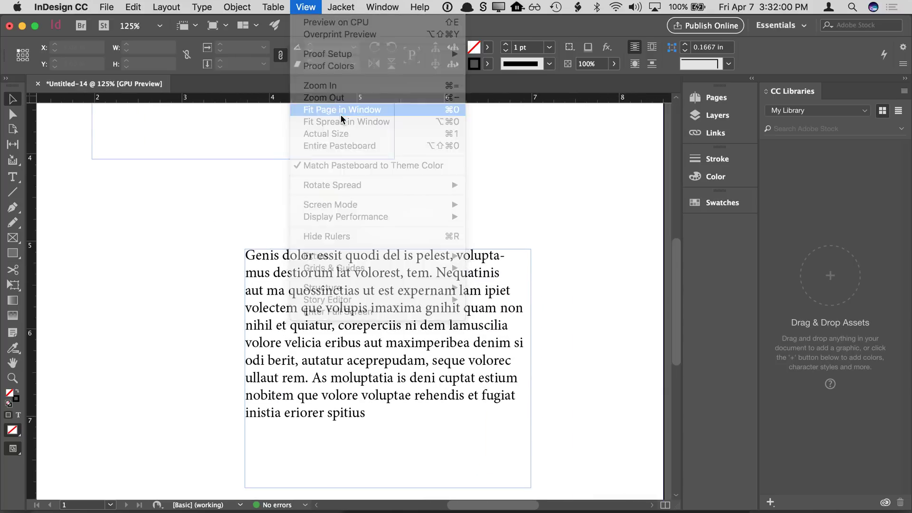
Display the page at actual size
click(306, 7)
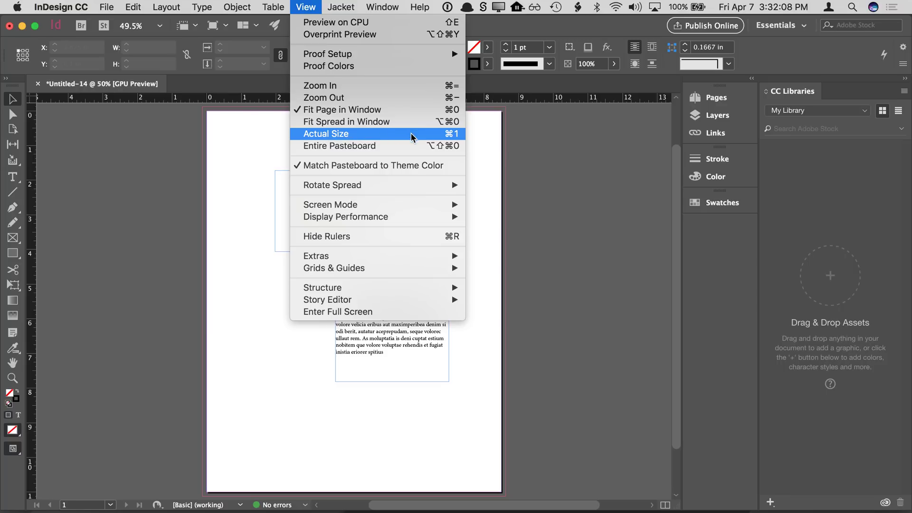
click(455, 138)
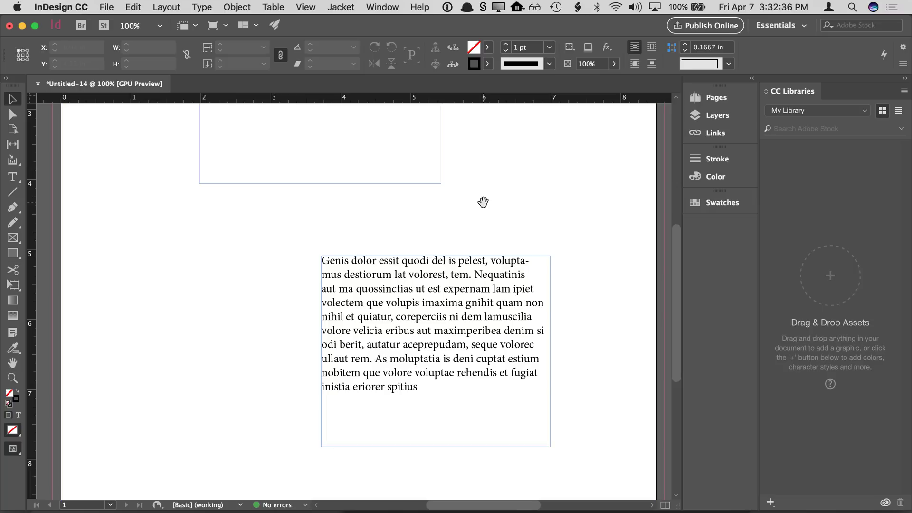
click(311, 8)
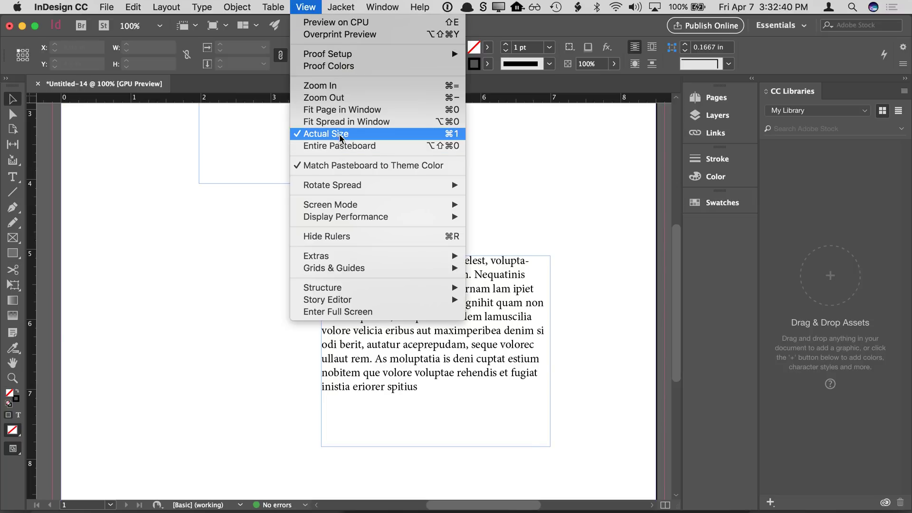
click(532, 160)
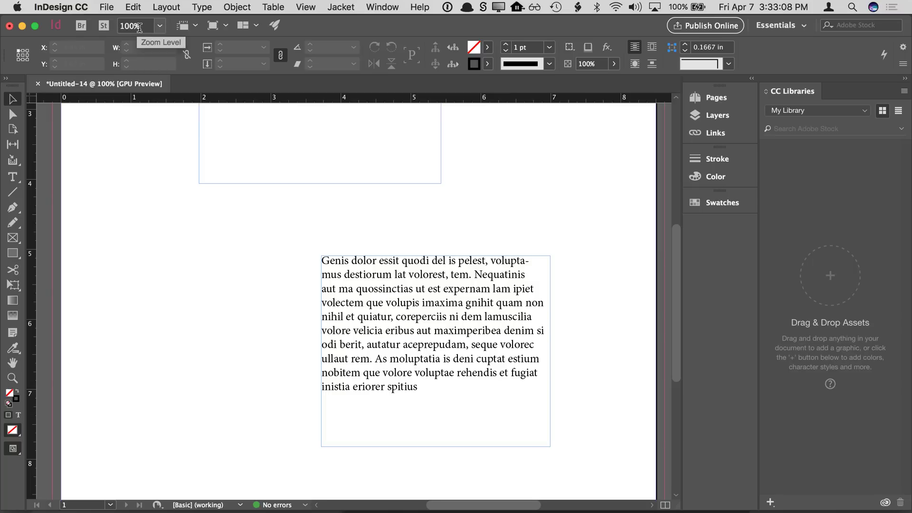
click(317, 7)
click(246, 166)
click(343, 7)
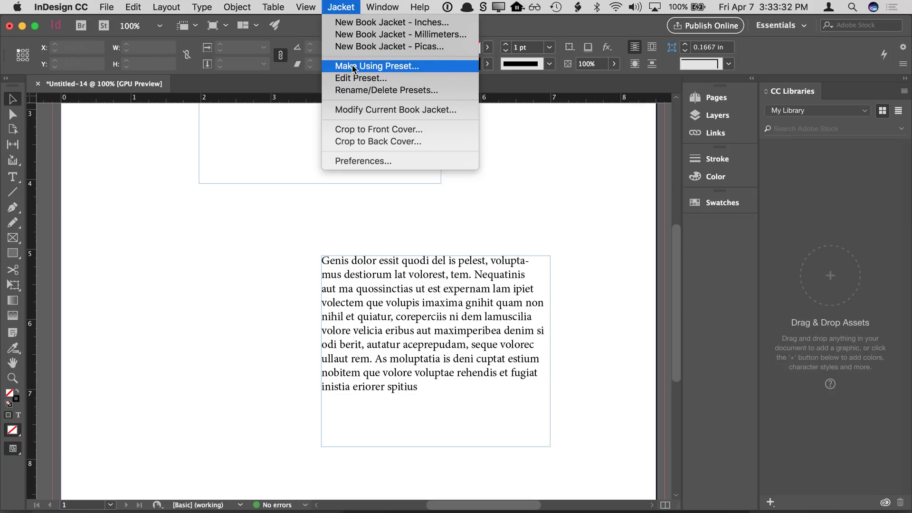
Select both text frames together on the fitted page and delete them
mouse_move(305, 6)
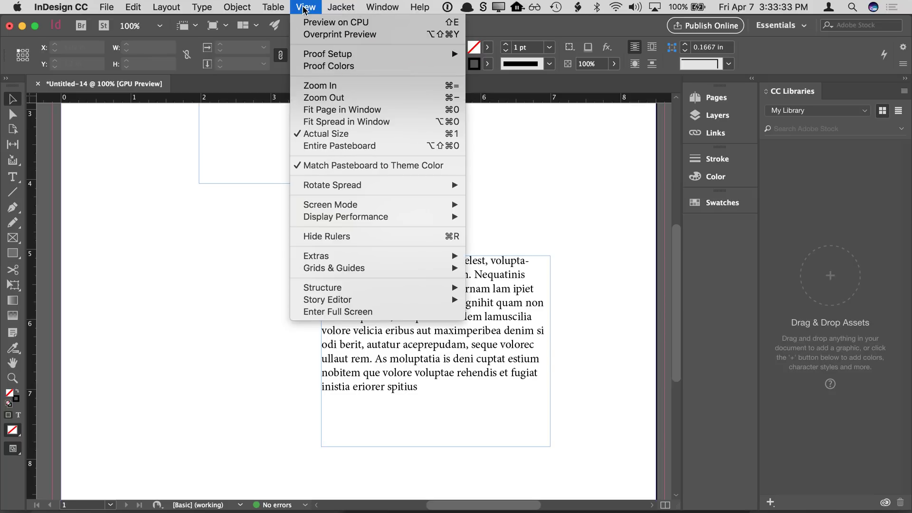
click(326, 116)
drag(272, 162, 409, 356)
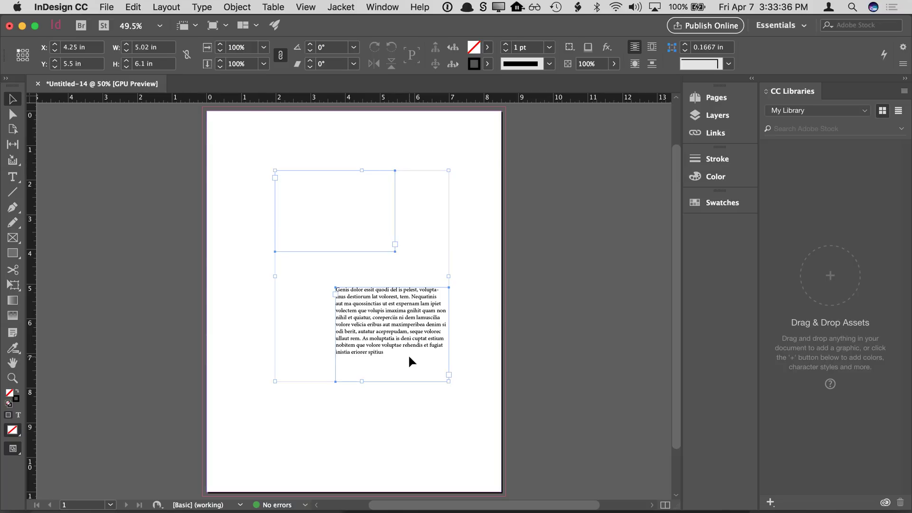
key(Delete)
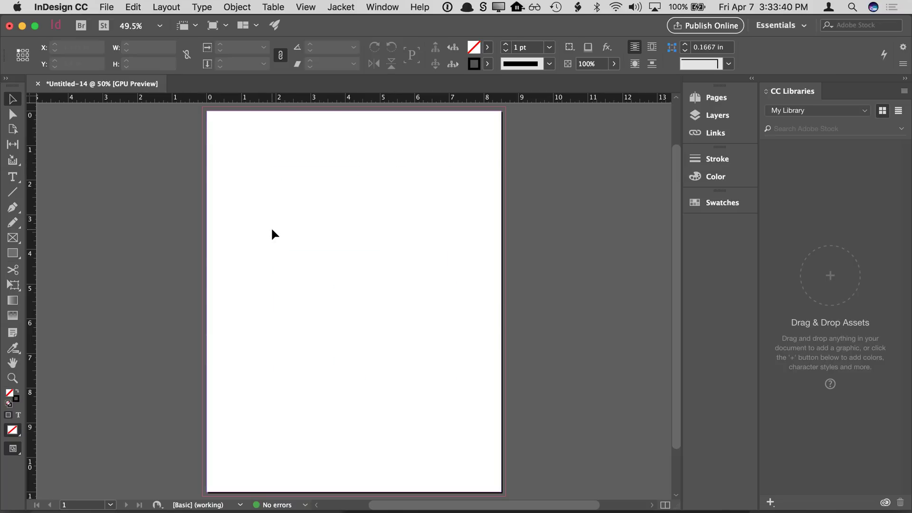
Draw a rectangular graphic frame about 4.52 × 3.52 in at about X 0.81 in, Y 1.46 in
click(17, 242)
drag(235, 161, 392, 283)
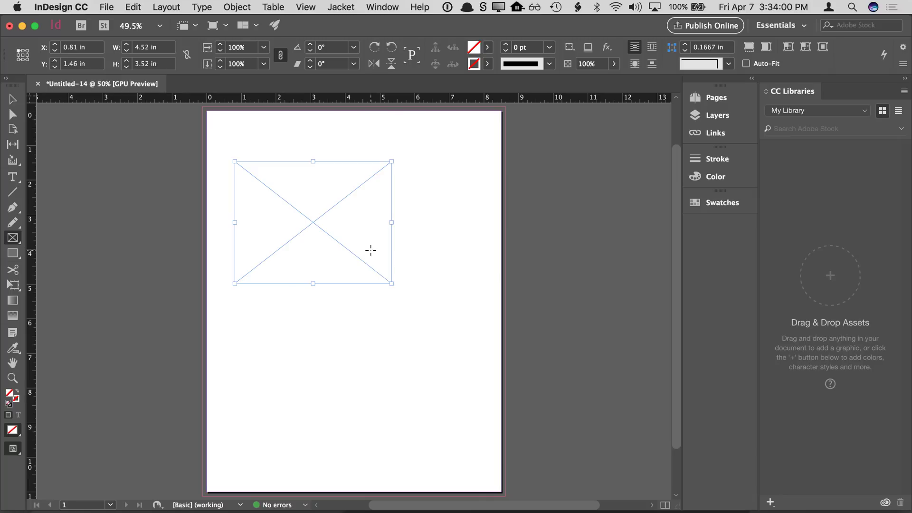
Place painting-dechirico.tif from the Modern Art Book folder into the empty rectangular frame
click(112, 8)
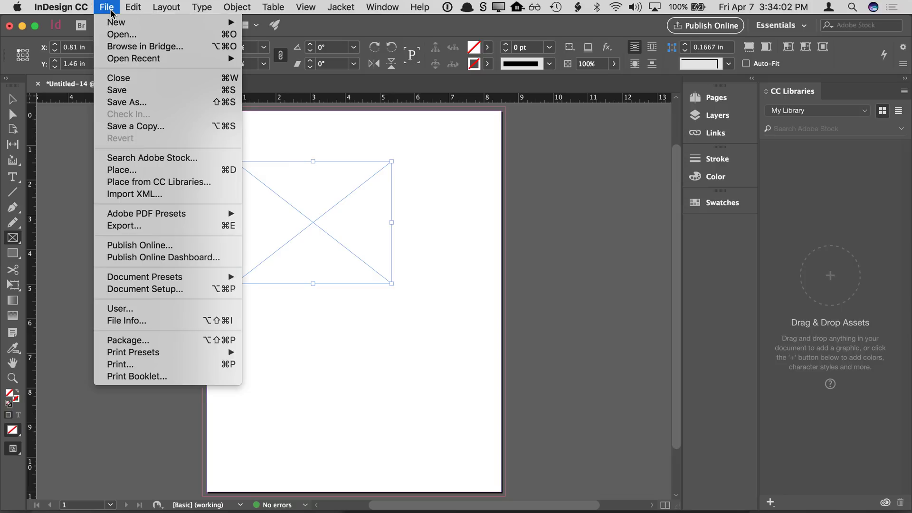
click(139, 175)
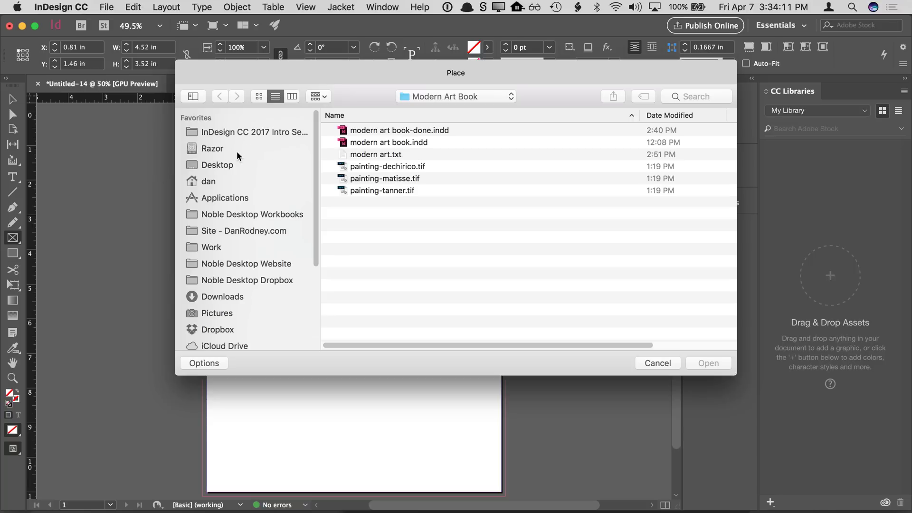
click(234, 132)
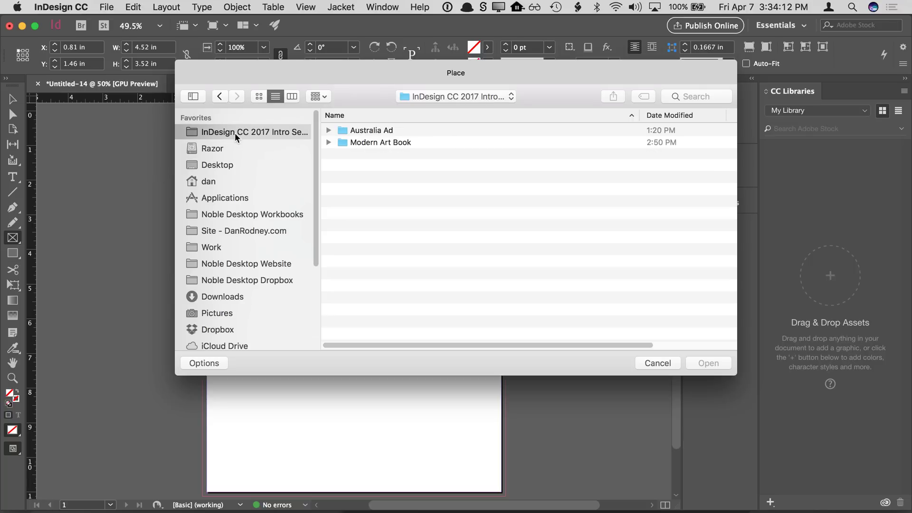
click(328, 130)
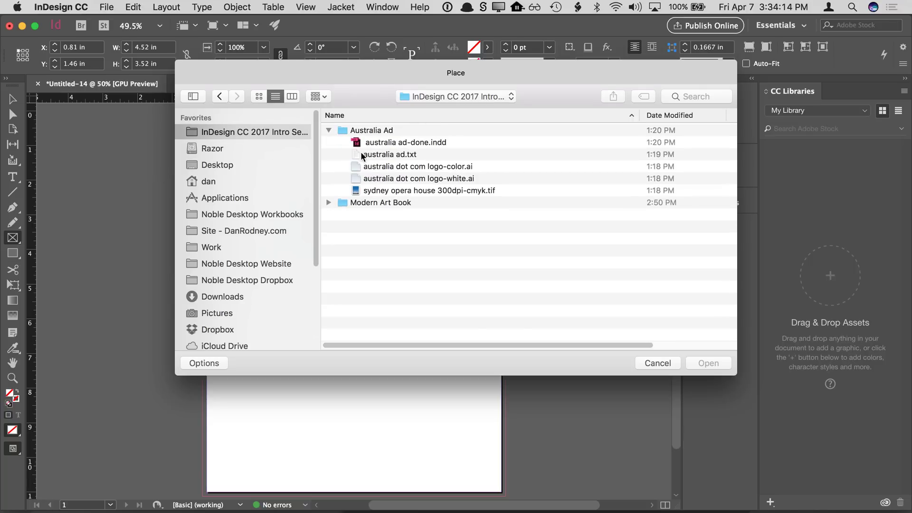
click(357, 154)
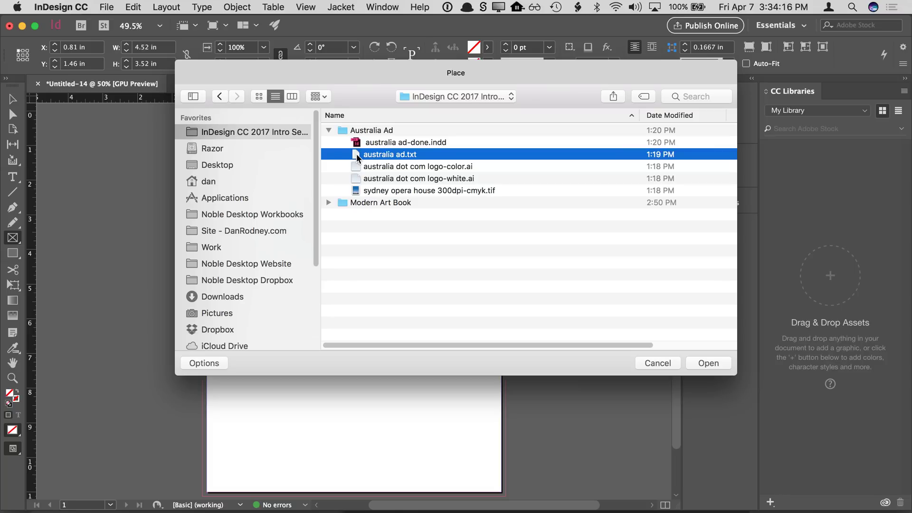
click(386, 191)
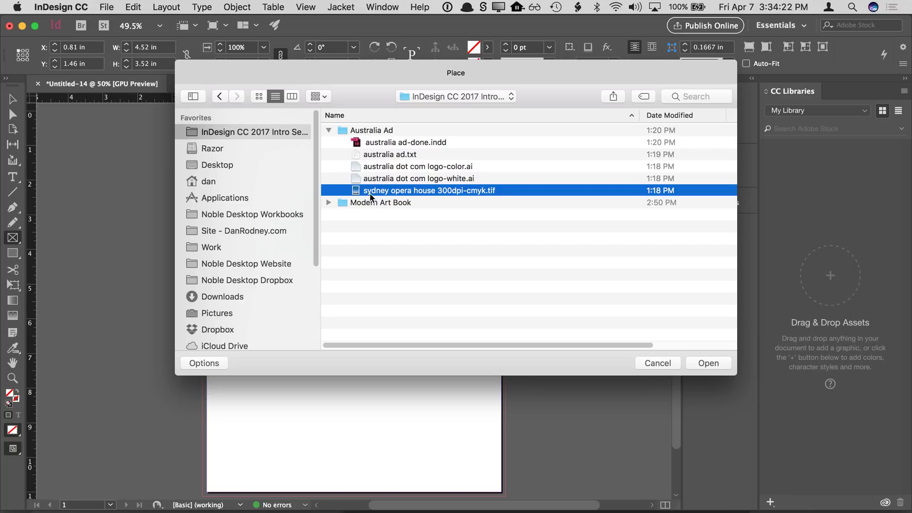
double_click(352, 201)
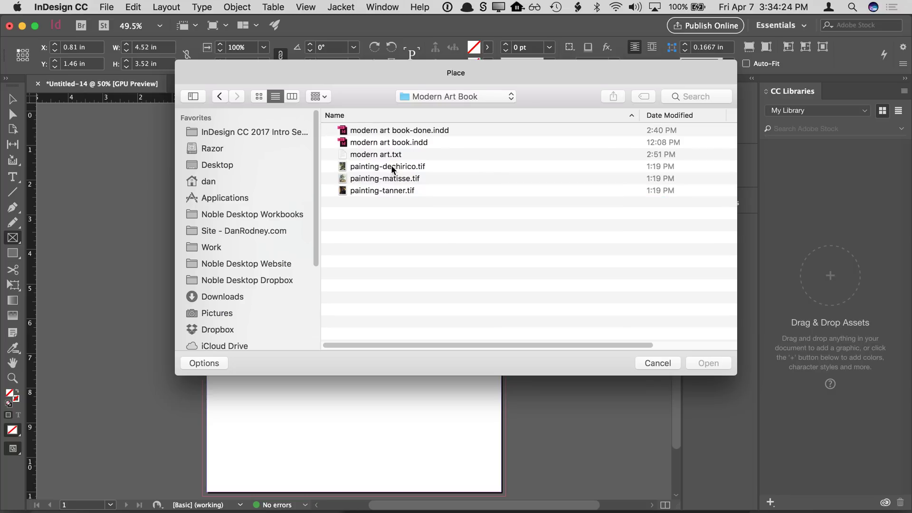
click(391, 168)
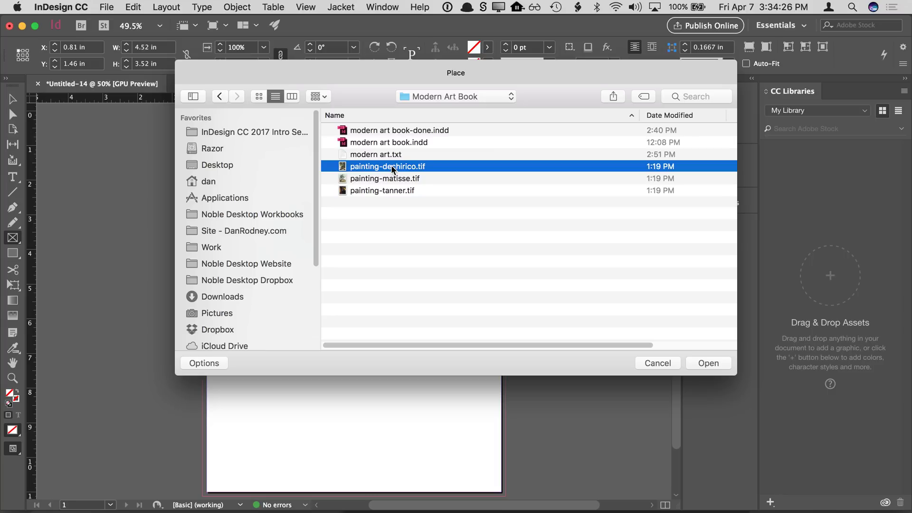
click(692, 362)
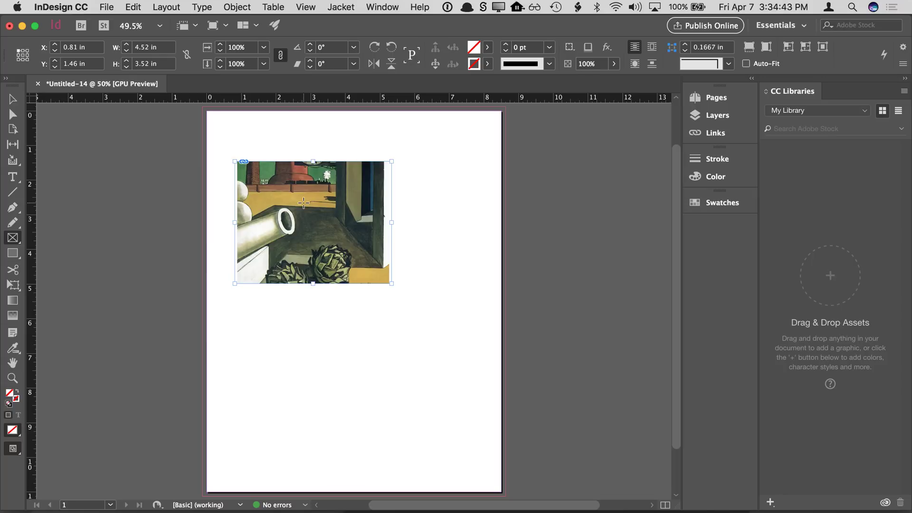
Enlarge the painting's frame to about 5.38 × 5.84 in, and reduce it to about 3.92 × 3.64 in, cropping the image without scaling it
click(14, 100)
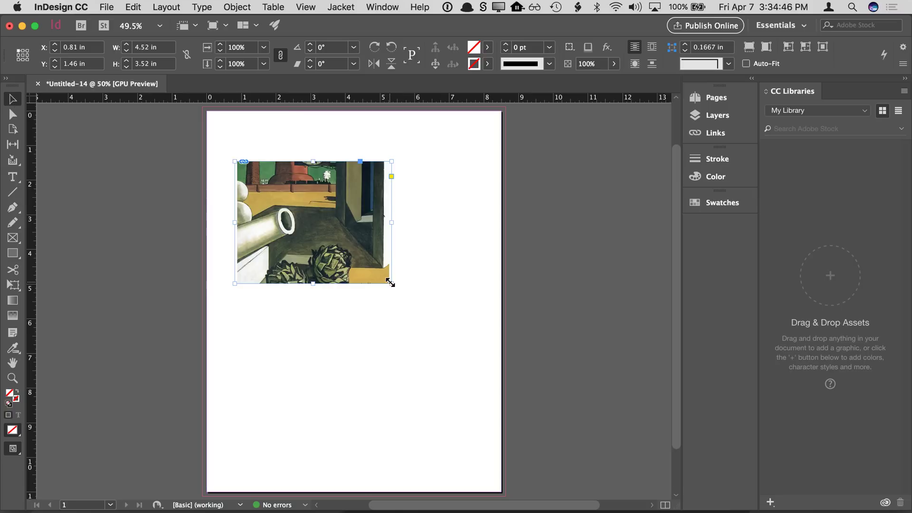
drag(391, 283, 421, 363)
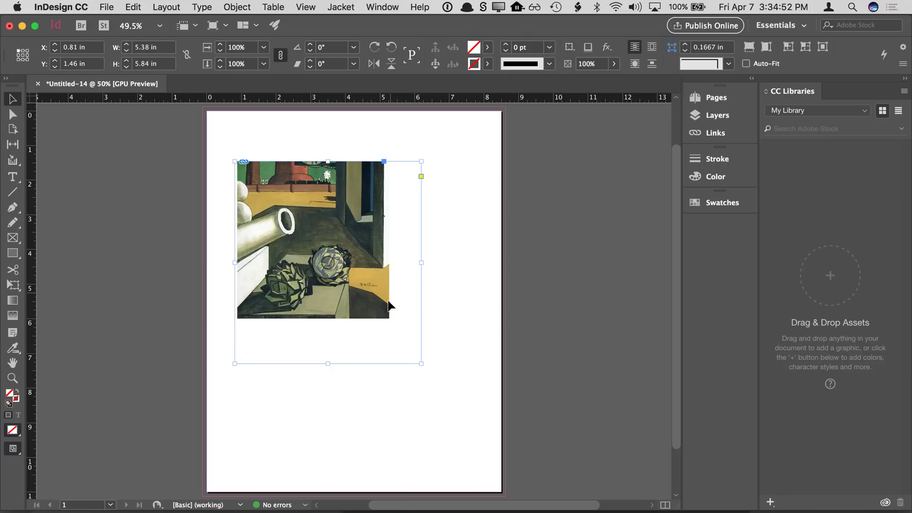
key(super+equal)
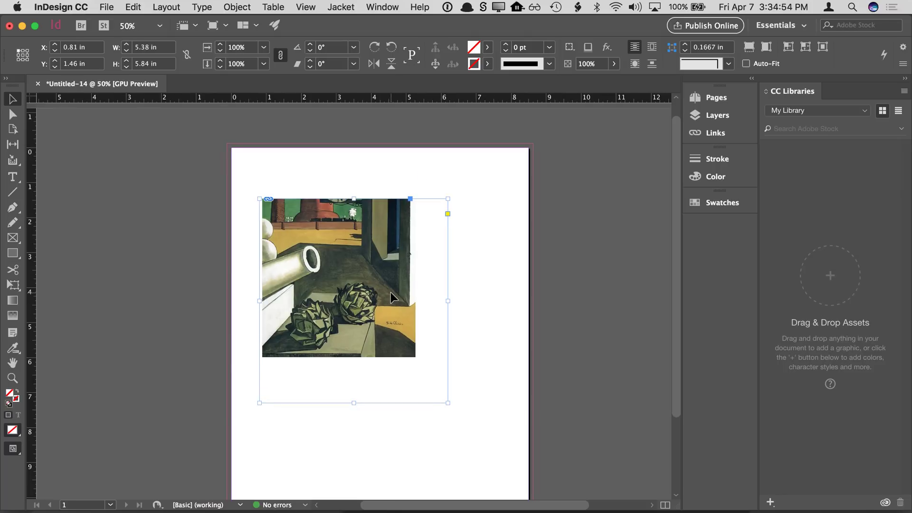
scroll(446, 322, right, 1)
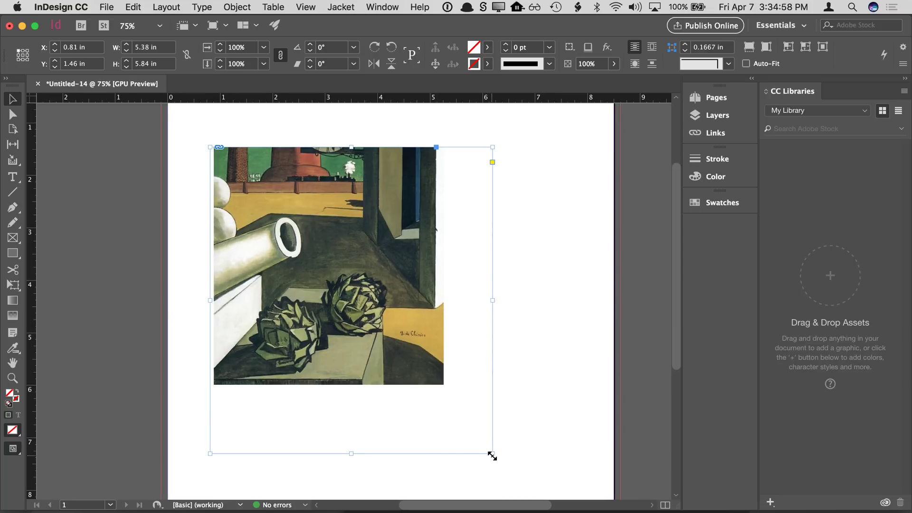
drag(492, 454, 415, 337)
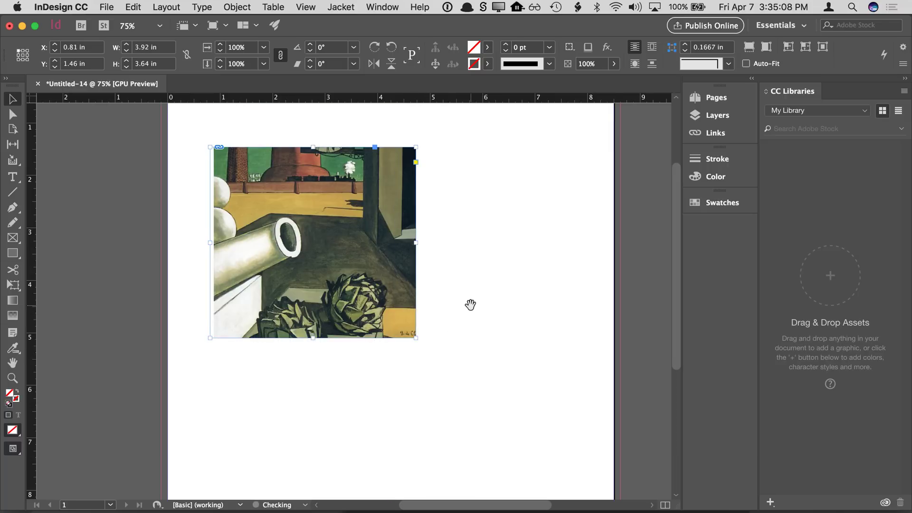
drag(470, 305, 470, 350)
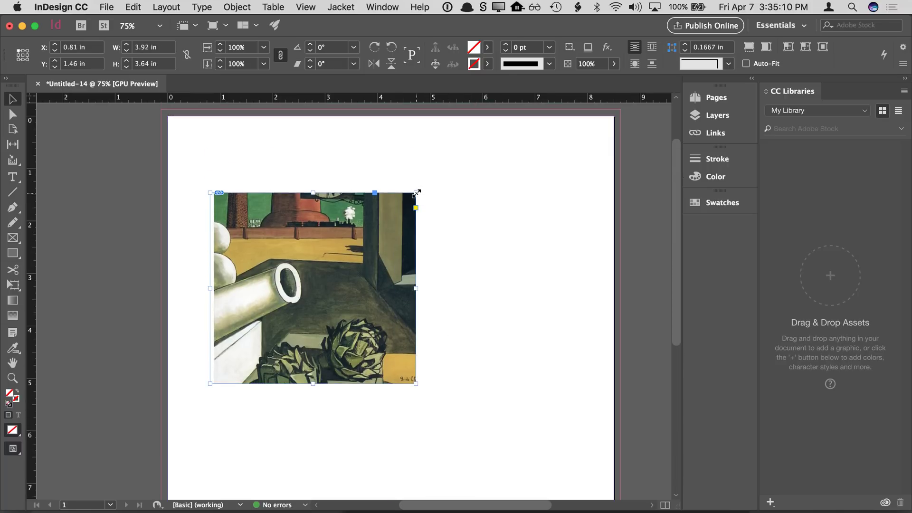
Resize the painting's frame to about 3.32 × 3.32 in to crop the image, and delete the framed painting
mouse_move(417, 193)
mouse_down()
mouse_move(416, 180)
mouse_move(390, 174)
mouse_move(419, 161)
mouse_move(383, 233)
mouse_move(410, 165)
mouse_move(377, 219)
mouse_move(416, 166)
mouse_move(402, 165)
mouse_move(406, 206)
mouse_move(422, 186)
mouse_up()
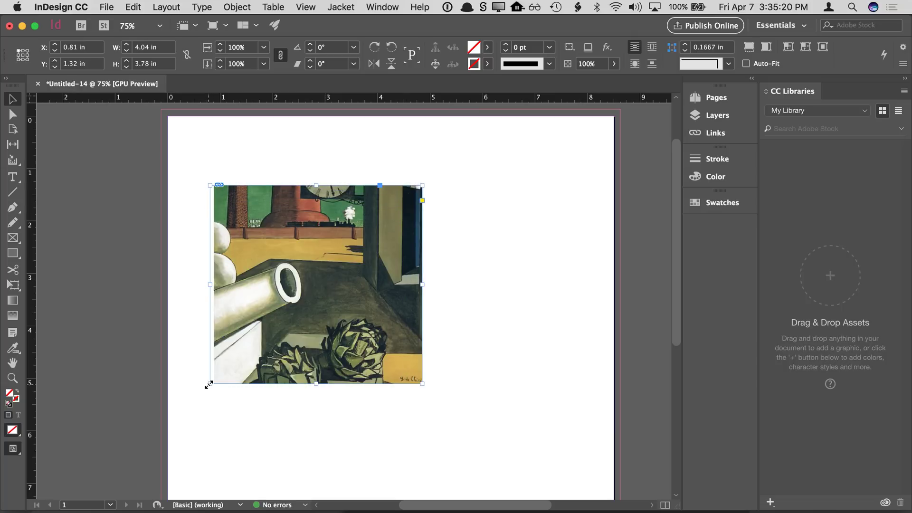
drag(210, 382, 248, 359)
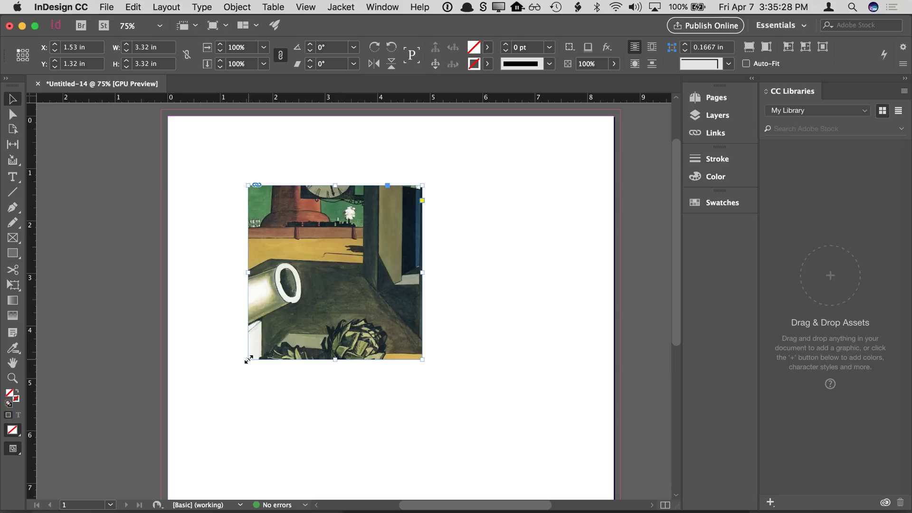
key(Delete)
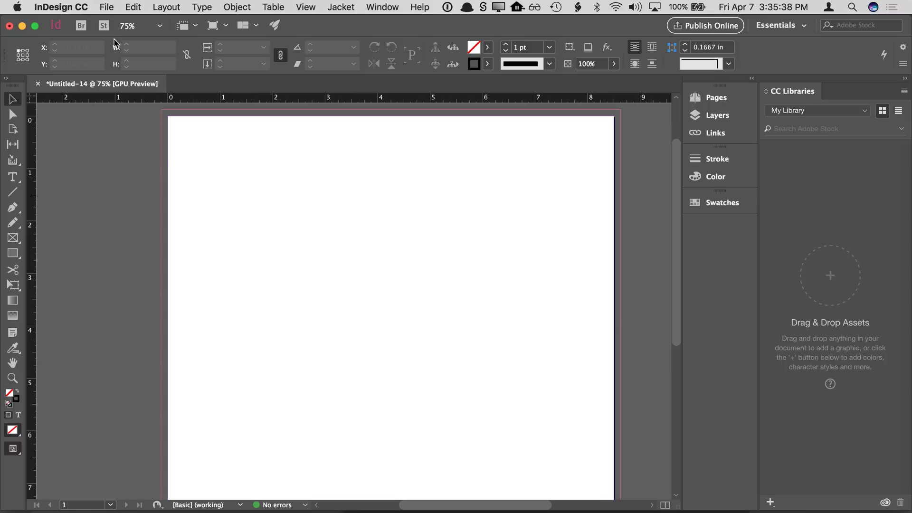
Place painting-dechirico.tif on the empty page at full size without a frame, at about X 2.21 in, Y 0.9 in, and deselect it
click(107, 6)
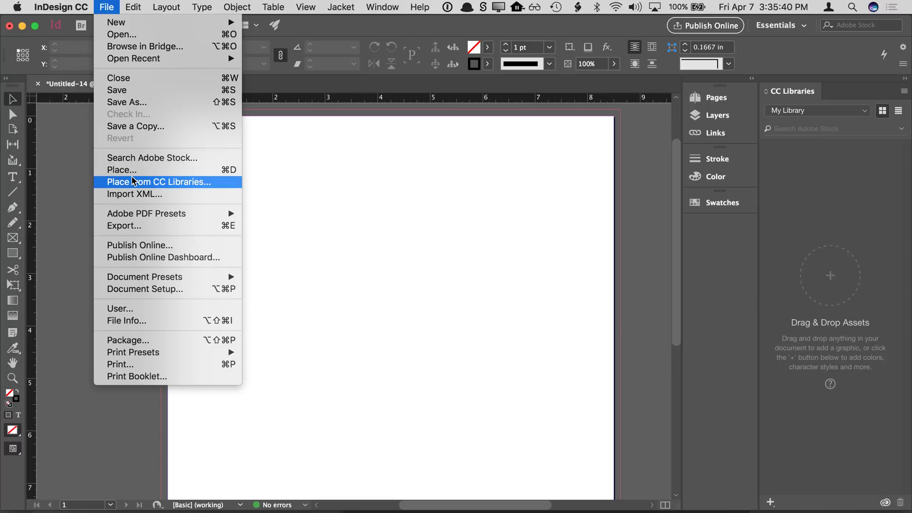
click(134, 170)
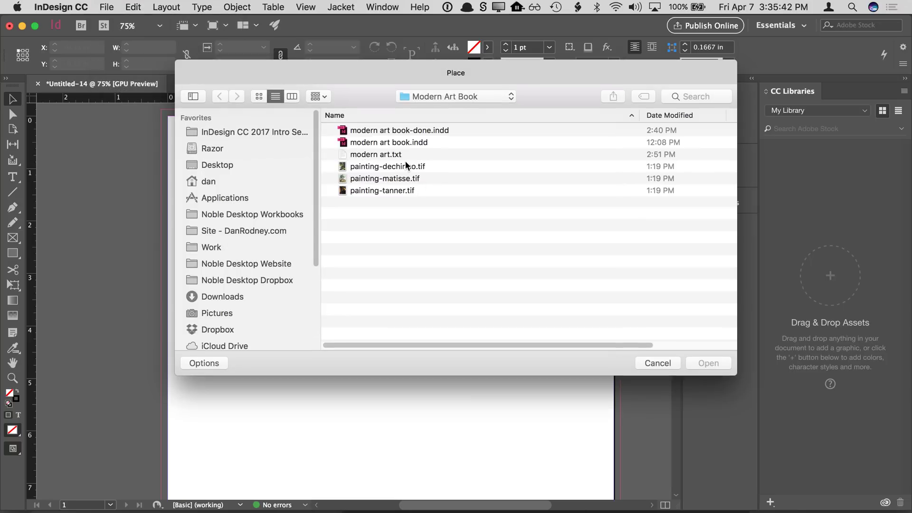
click(406, 166)
click(698, 363)
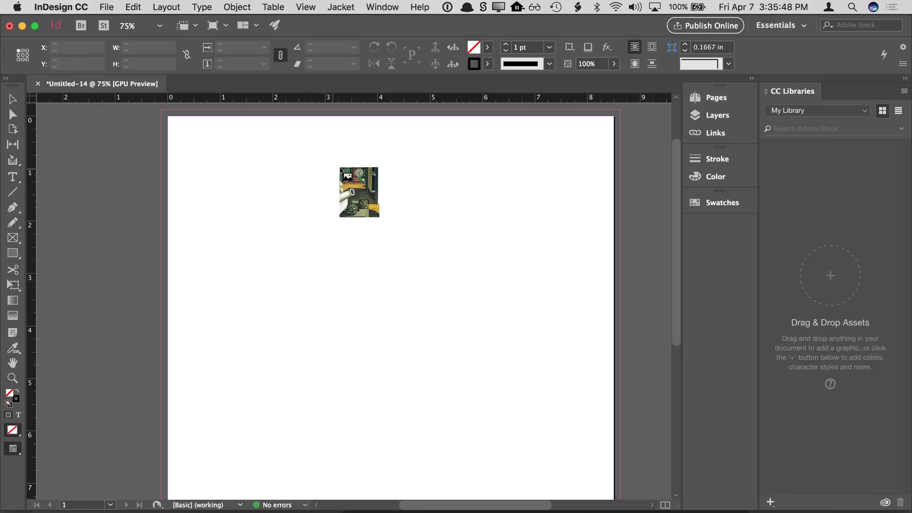
click(284, 163)
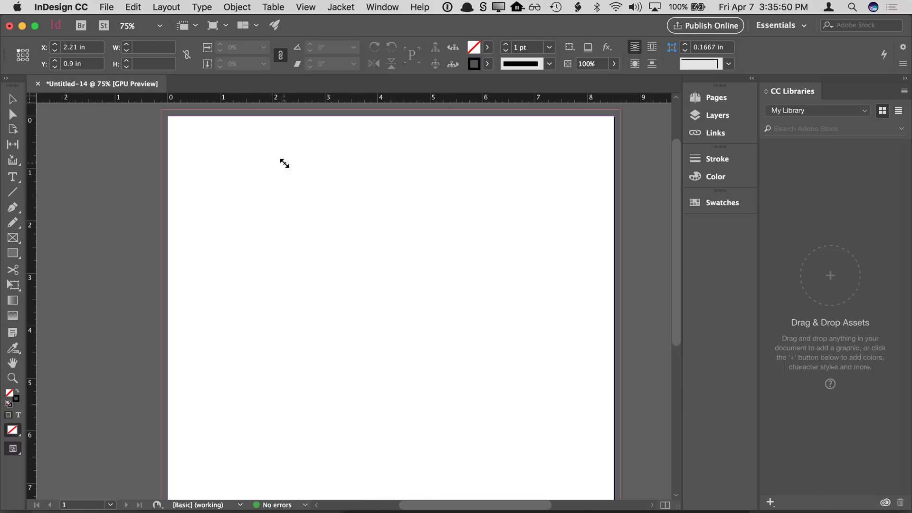
click(247, 170)
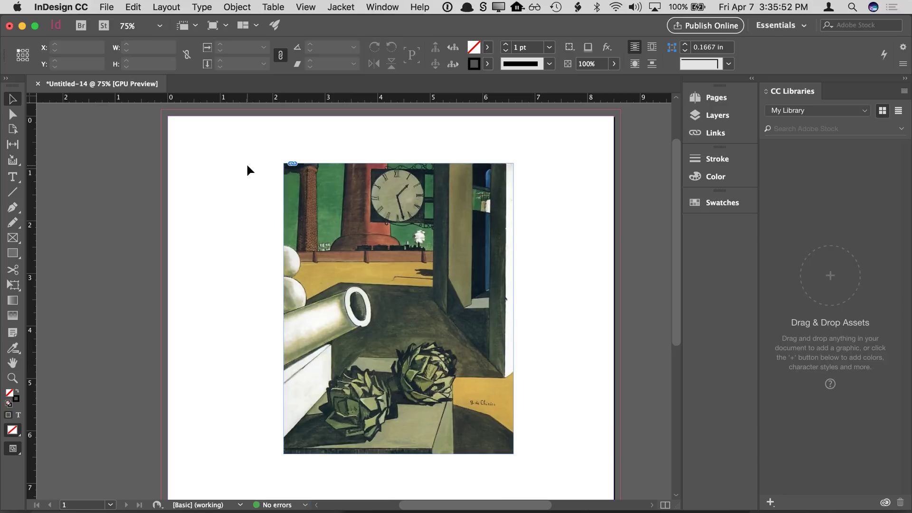
Place painting-tanner.tif from the Modern Art Book folder at full size at about X 0.79 in, Y 3.48 in
click(107, 6)
click(144, 175)
click(383, 190)
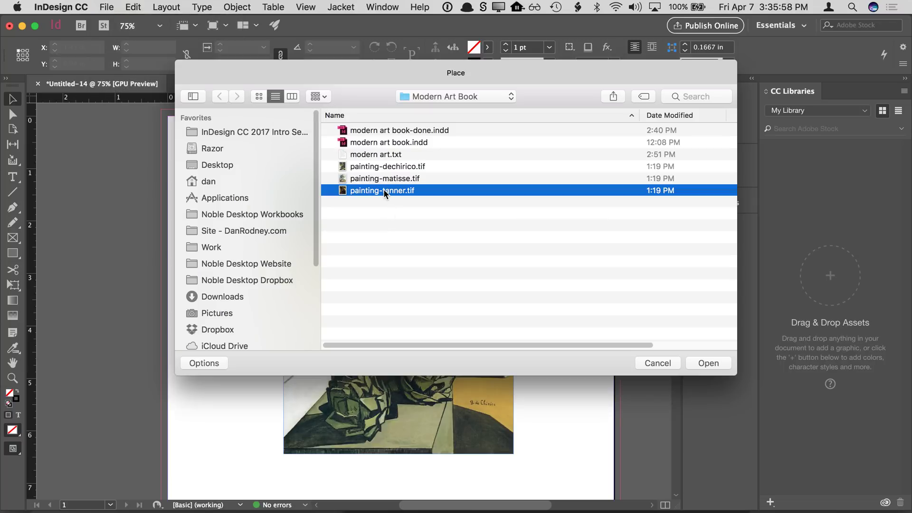
click(694, 363)
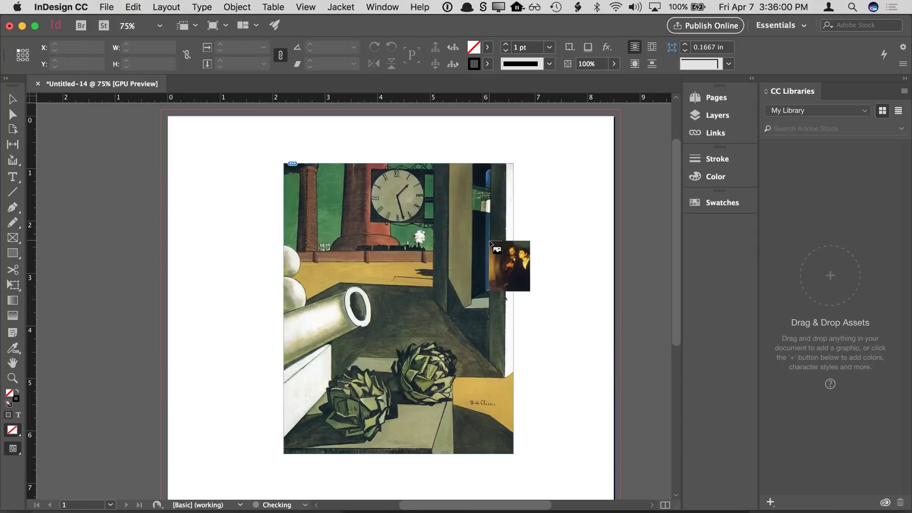
click(208, 298)
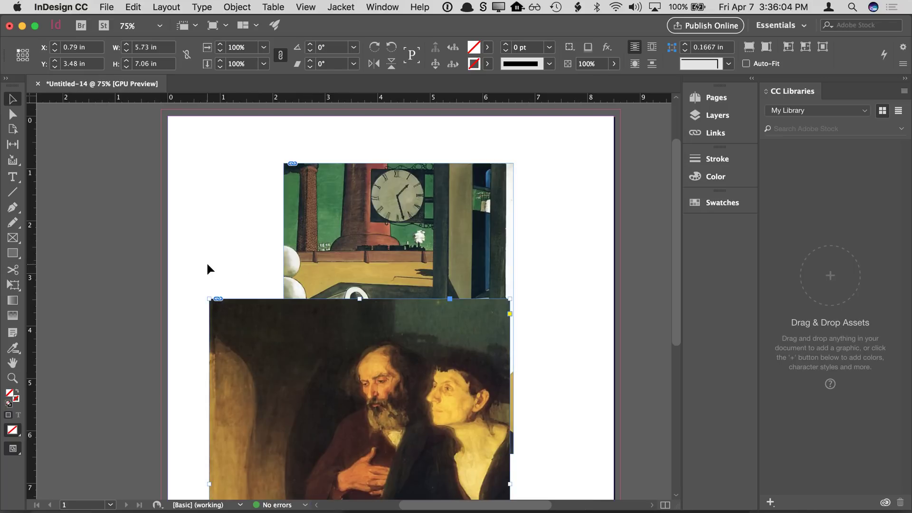
Undo the full-size placement and place the Tanner painting scaled into a proportional area about 4.07 × 5.01 in at X 1.11 in, Y 1.88 in
click(133, 7)
click(152, 18)
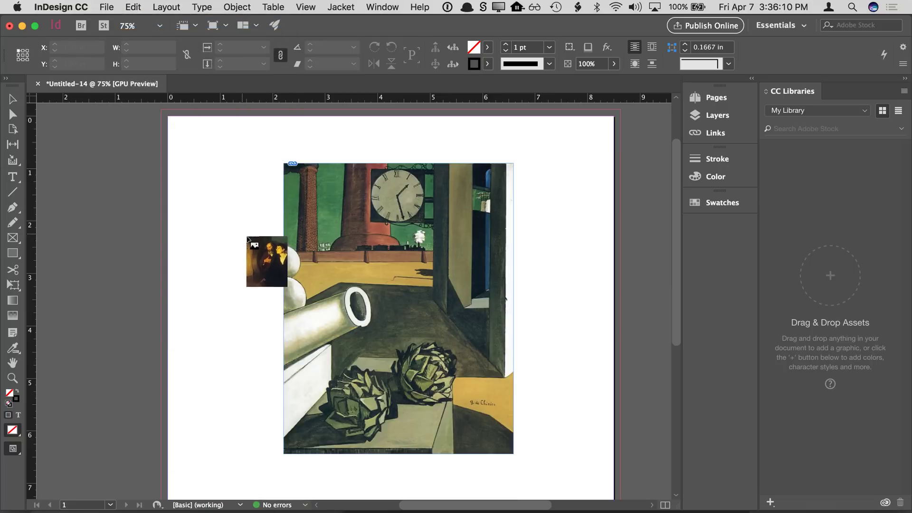
drag(225, 216, 465, 476)
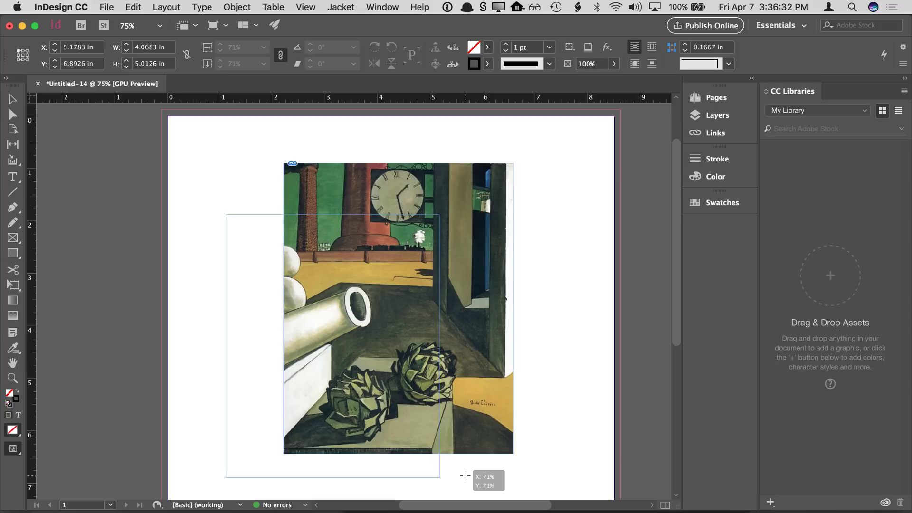
drag(465, 476, 464, 475)
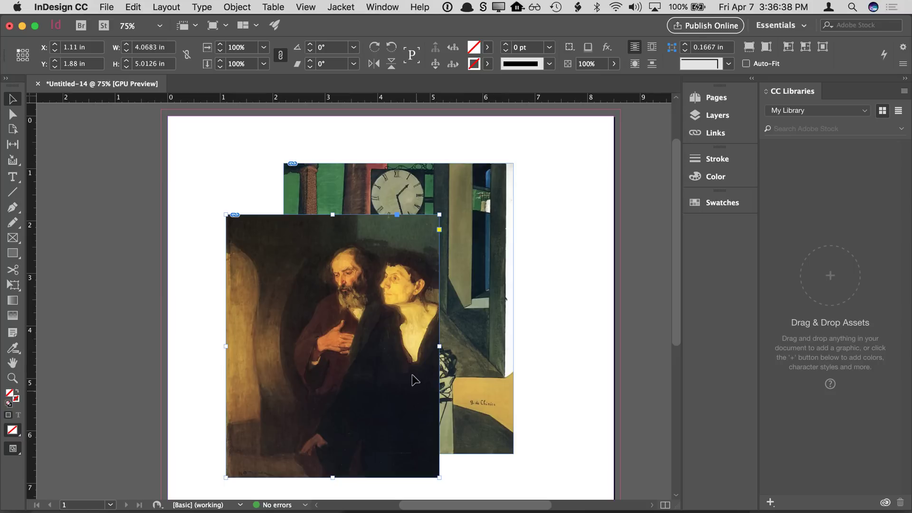
Move the De Chirico painting to about X 3.21 in, Y 0.62 in, and shift the Tanner painting slightly up and left
drag(433, 191, 486, 177)
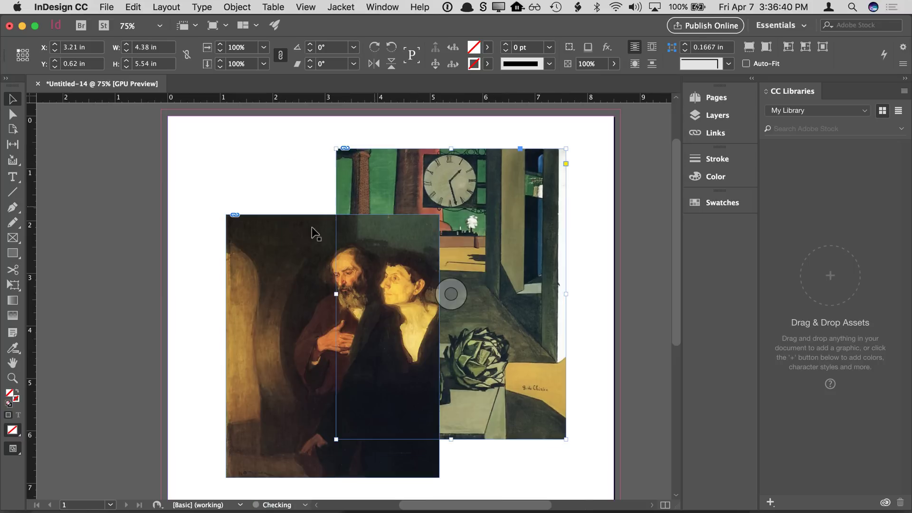
drag(291, 228, 279, 213)
click(265, 138)
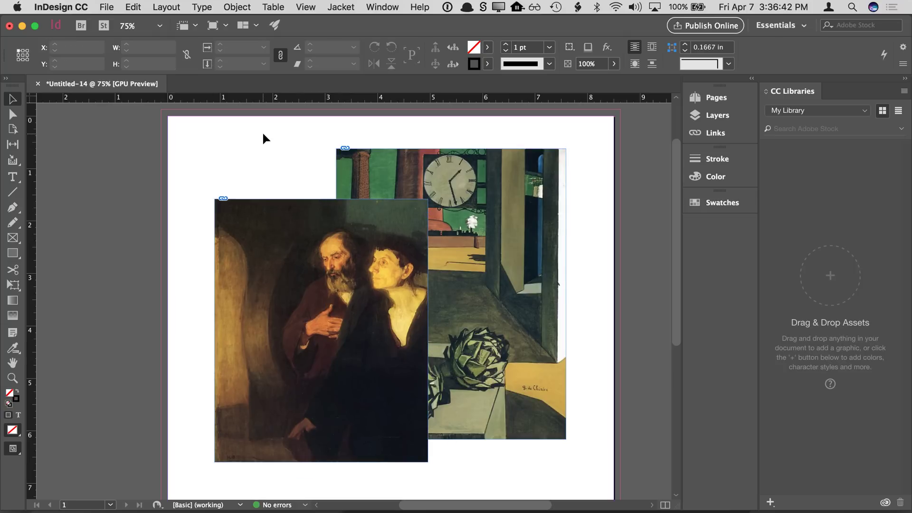
Select both paintings together on the fitted page and delete them
key(super+0)
mouse_move(264, 138)
mouse_down()
mouse_move(315, 163)
mouse_move(372, 237)
mouse_up()
key(Delete)
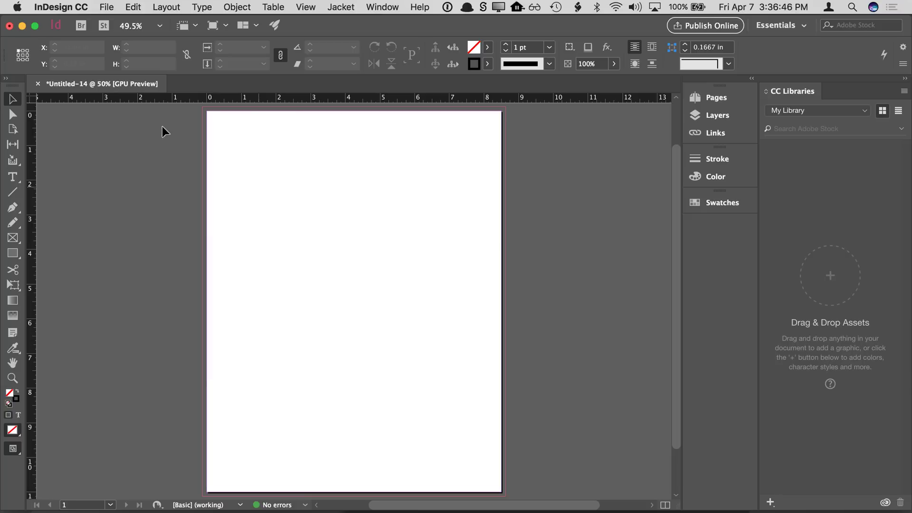
Place sydney opera house 300dpi-cmyk.tif from the Australia Ad folder at the page's upper-left bleed corner, X -0.125 in, Y -0.125 in
click(109, 8)
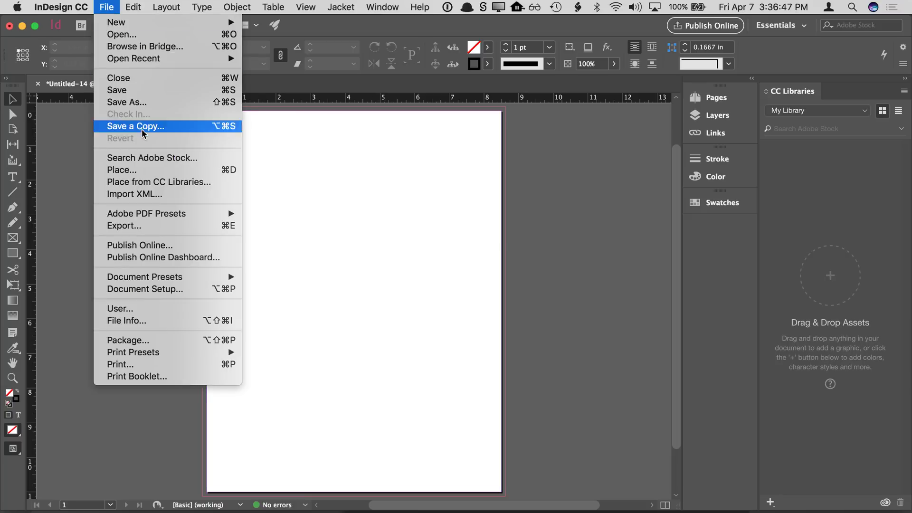
click(142, 176)
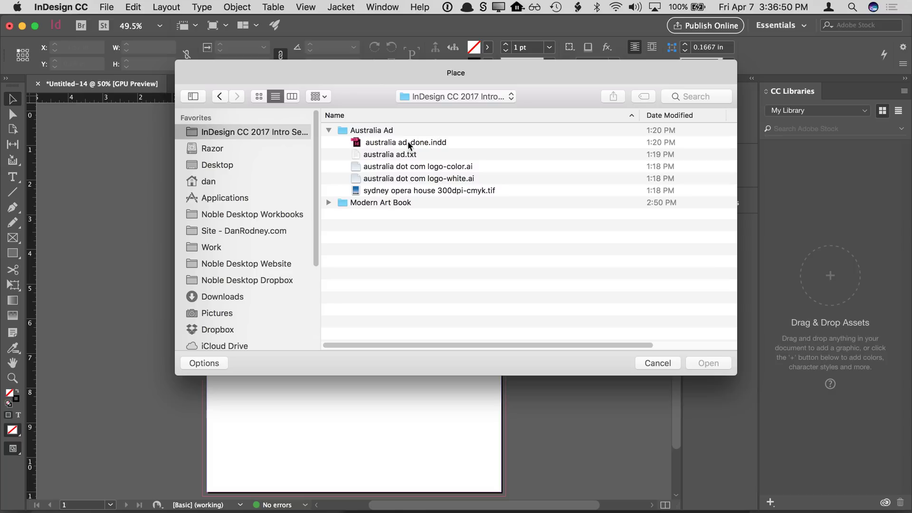
click(410, 192)
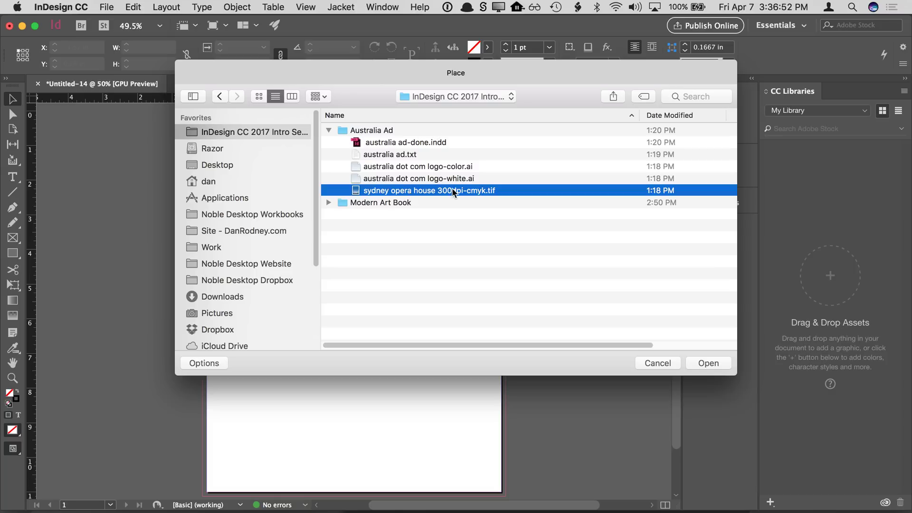
double_click(474, 189)
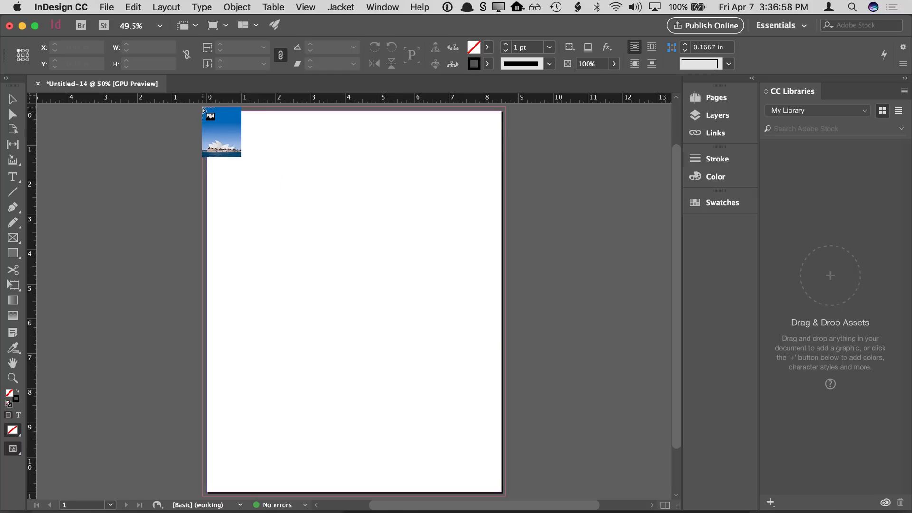
click(203, 109)
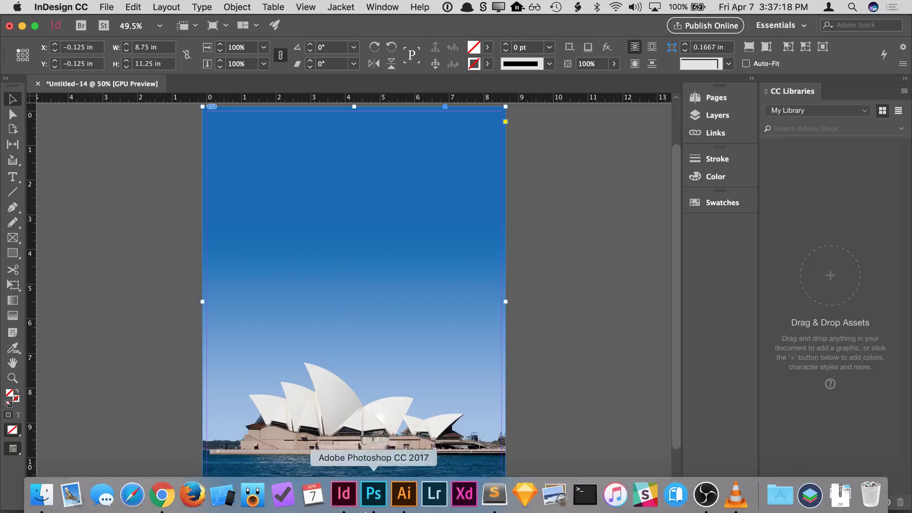
Switch to Photoshop, open the recent file sydney opera house 300dpi-cmyk.tif, and bring up its Image Size settings
click(371, 494)
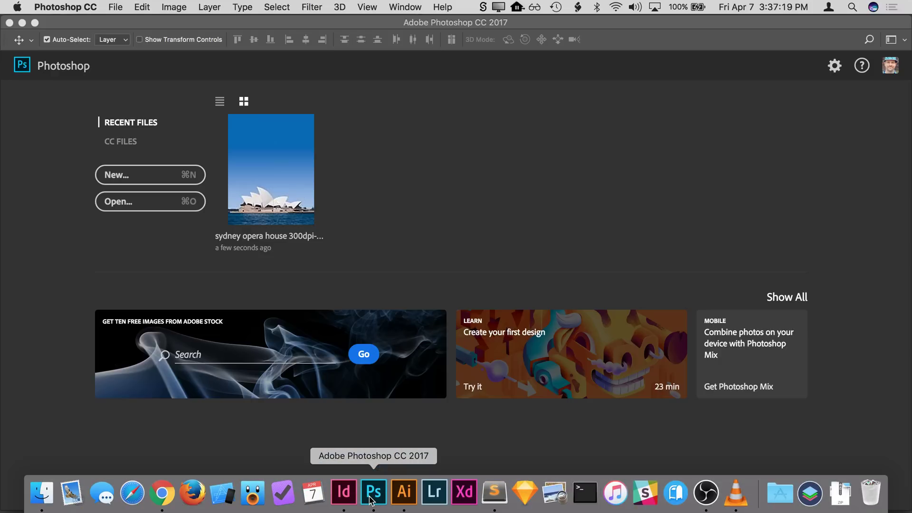
click(262, 204)
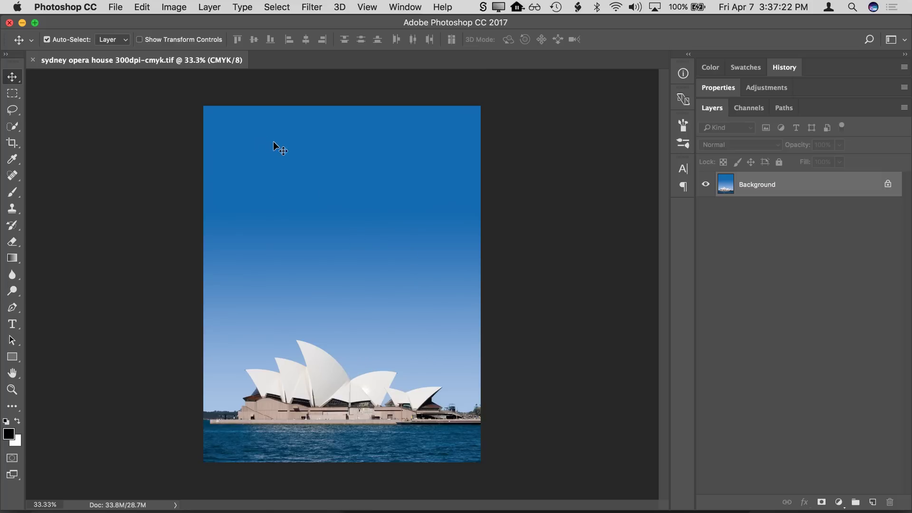
click(176, 7)
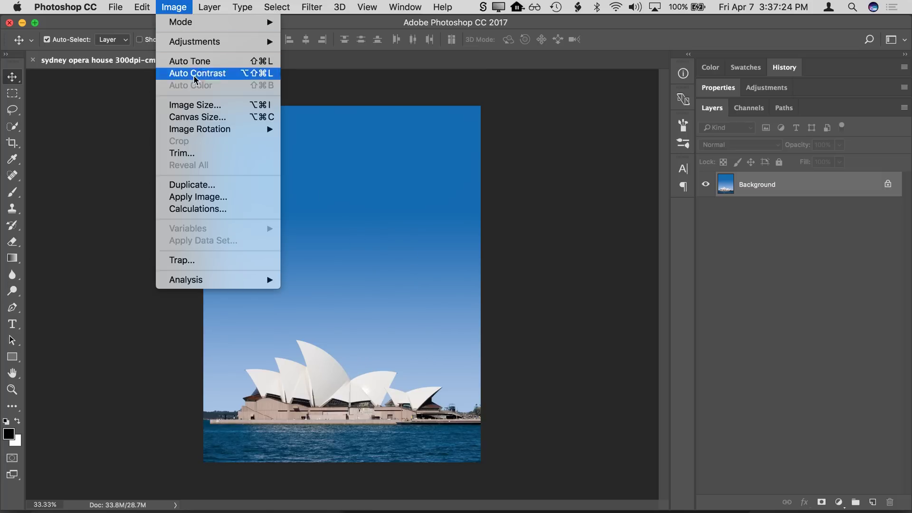
click(197, 105)
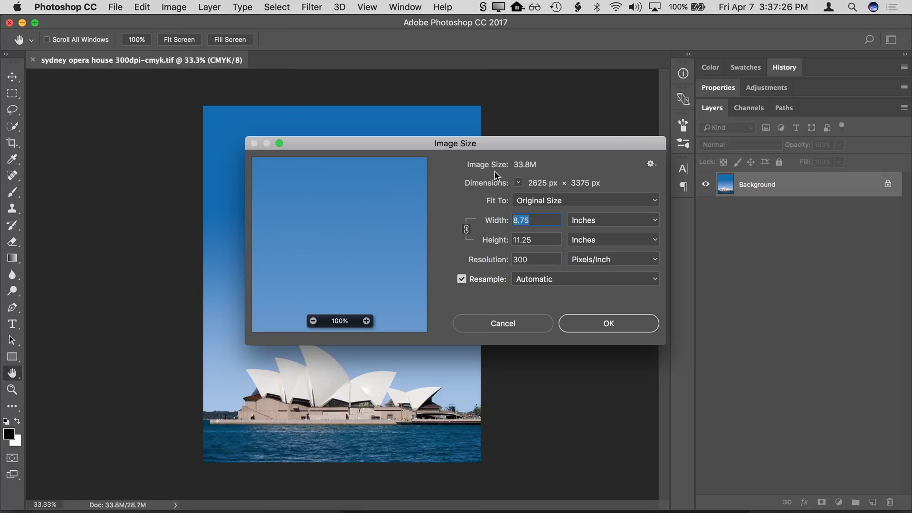
Examine the image's width, height and resolution, cancel the Image Size settings, close the image, and return to InDesign
drag(506, 151, 468, 151)
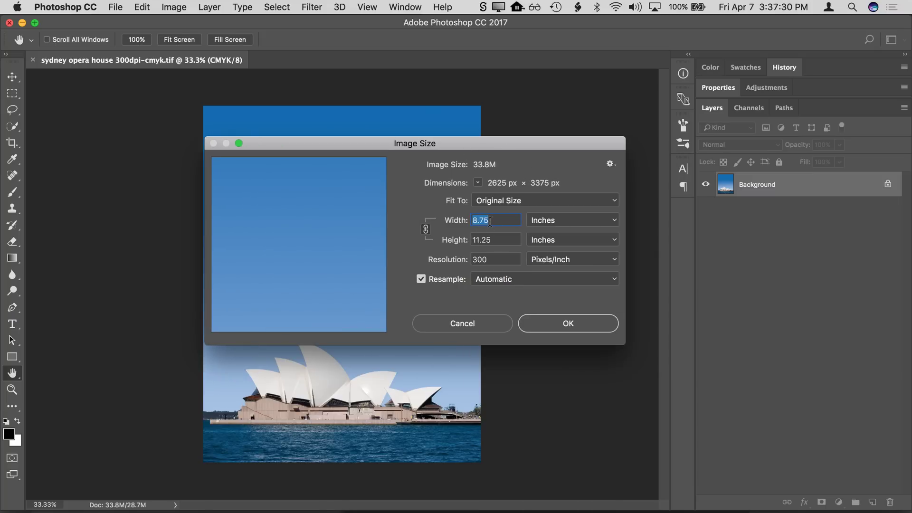
click(490, 221)
drag(473, 239, 501, 240)
click(501, 240)
click(495, 259)
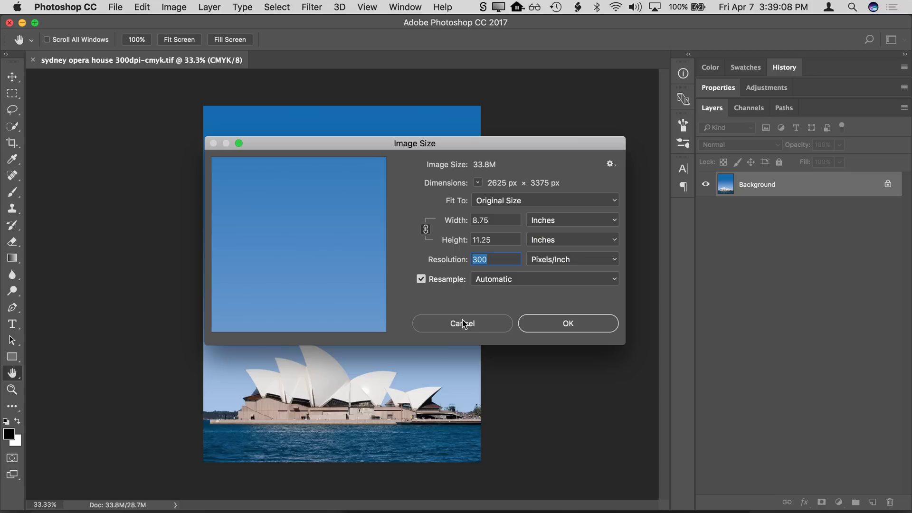
click(462, 324)
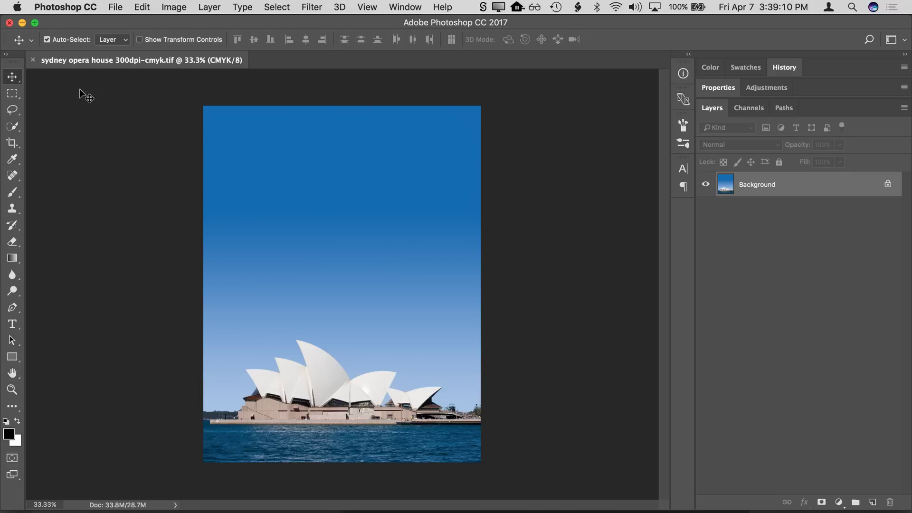
click(9, 23)
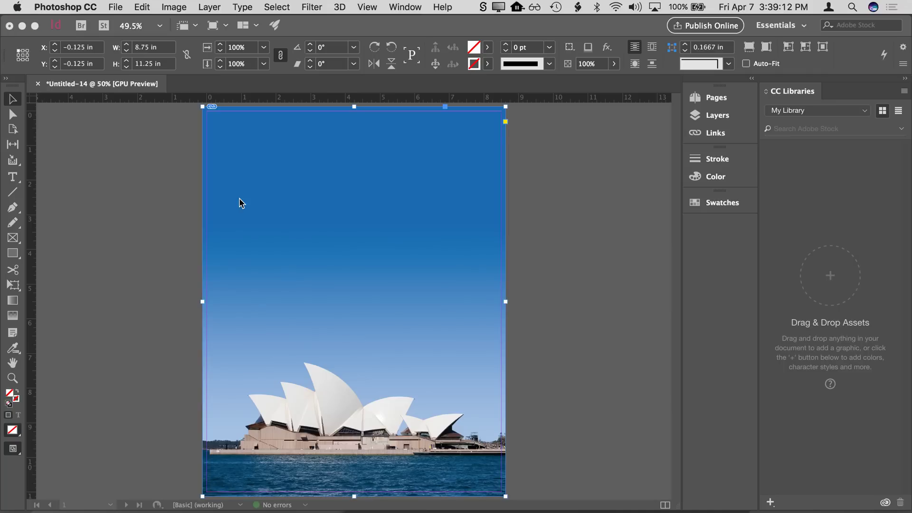
click(173, 197)
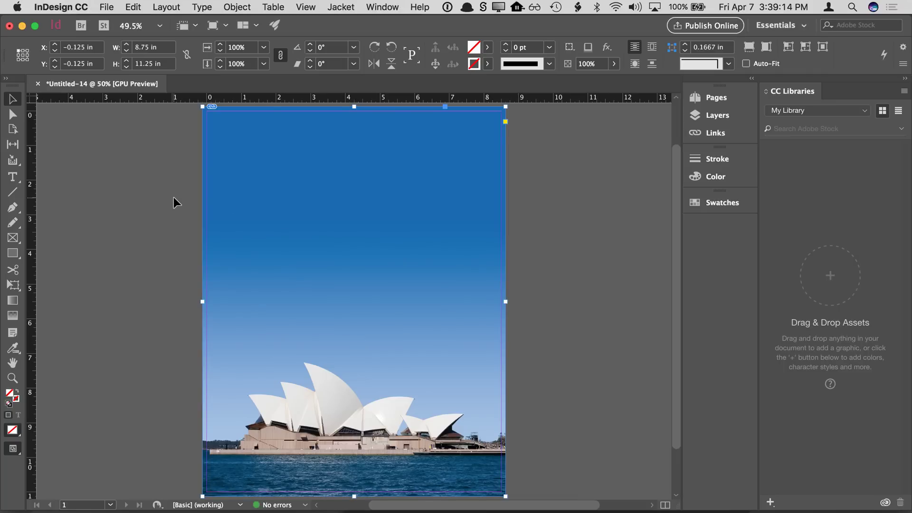
Select the opera house photo on the page and scale it proportionally to 50%
click(196, 175)
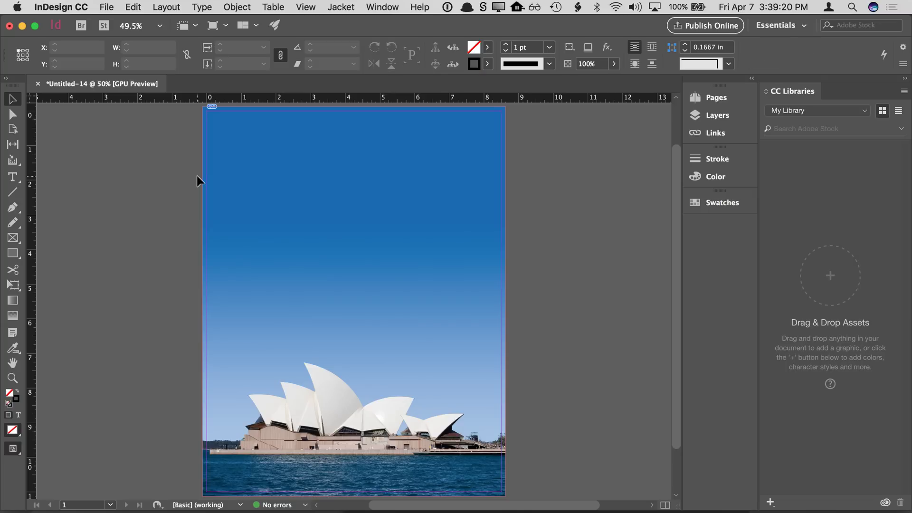
click(238, 174)
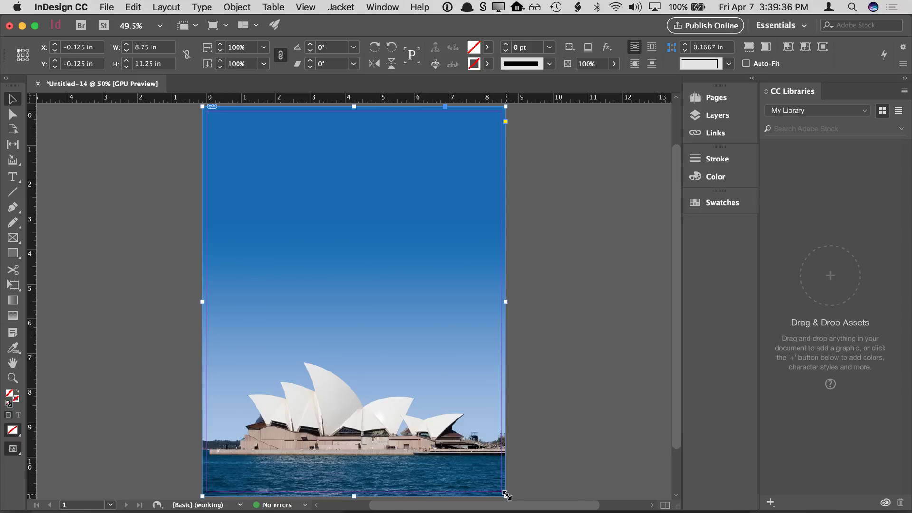
click(263, 47)
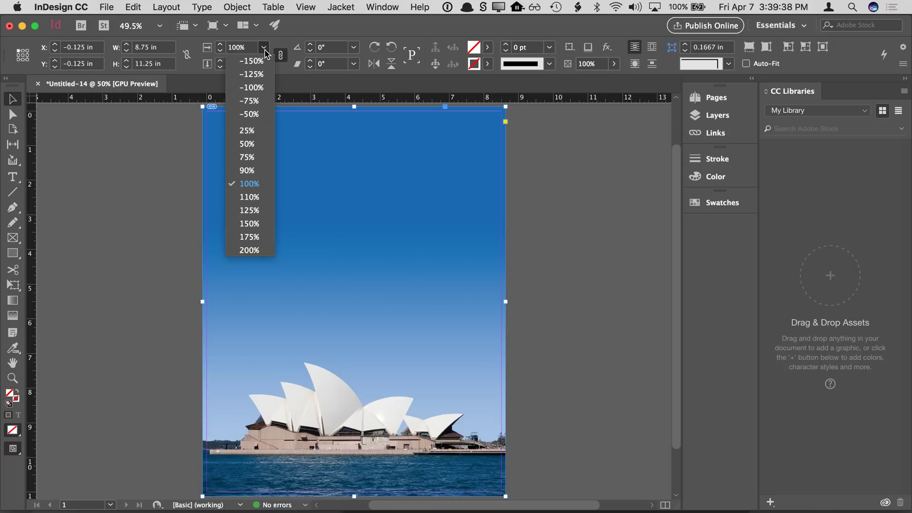
click(261, 144)
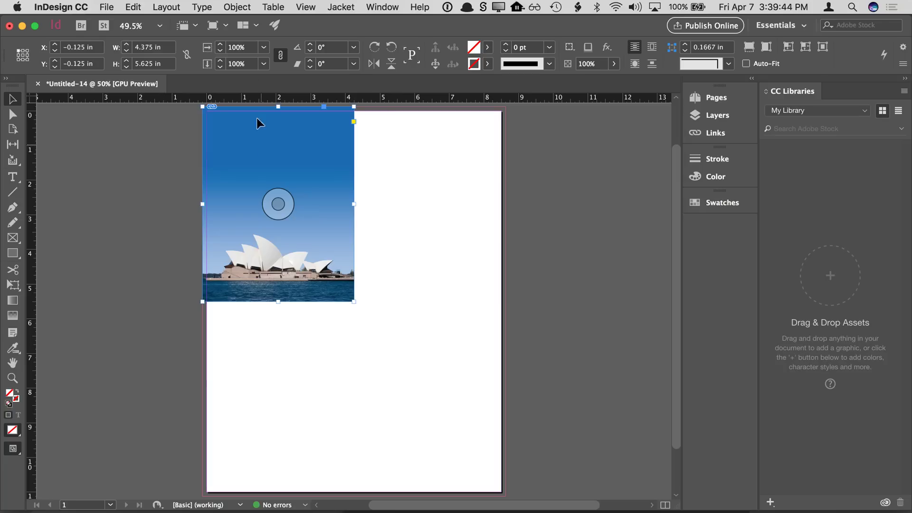
Scale the opera house photo proportionally to 125%, and scale the result proportionally to 50%
click(264, 48)
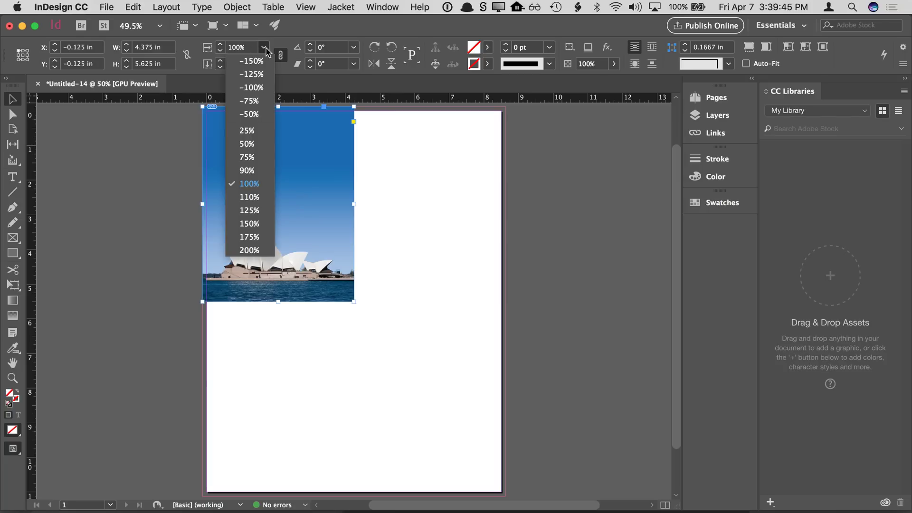
click(257, 209)
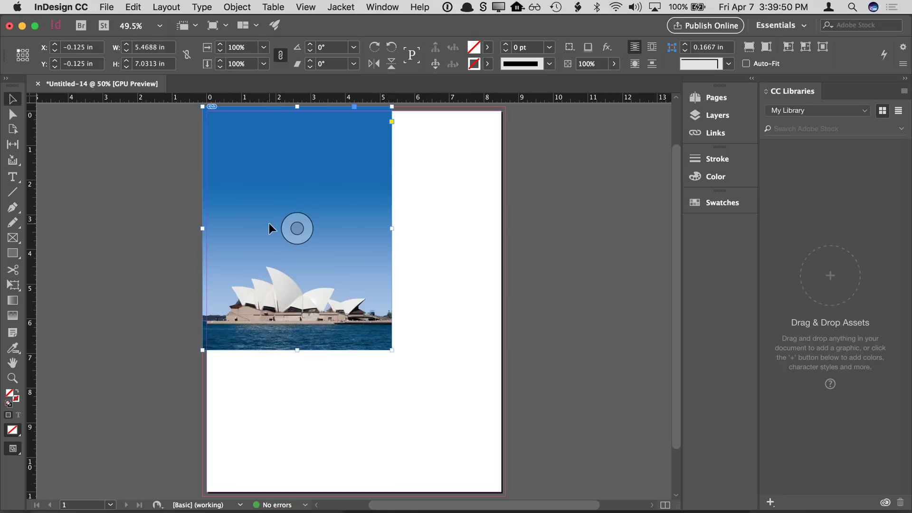
click(263, 64)
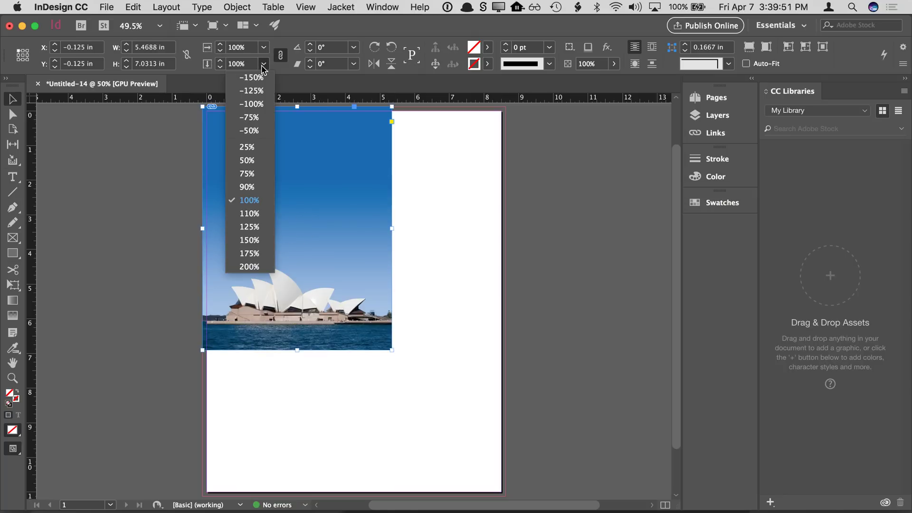
click(257, 158)
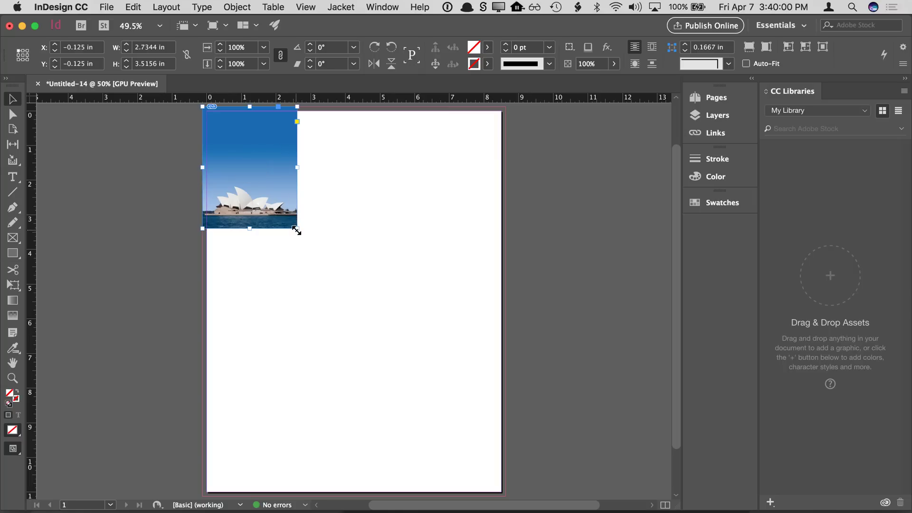
Resize the photo and its frame proportionally by eye from different corners, ending at about 5.95 in wide by 7.65 in high
drag(296, 230, 376, 352)
drag(404, 367, 411, 394)
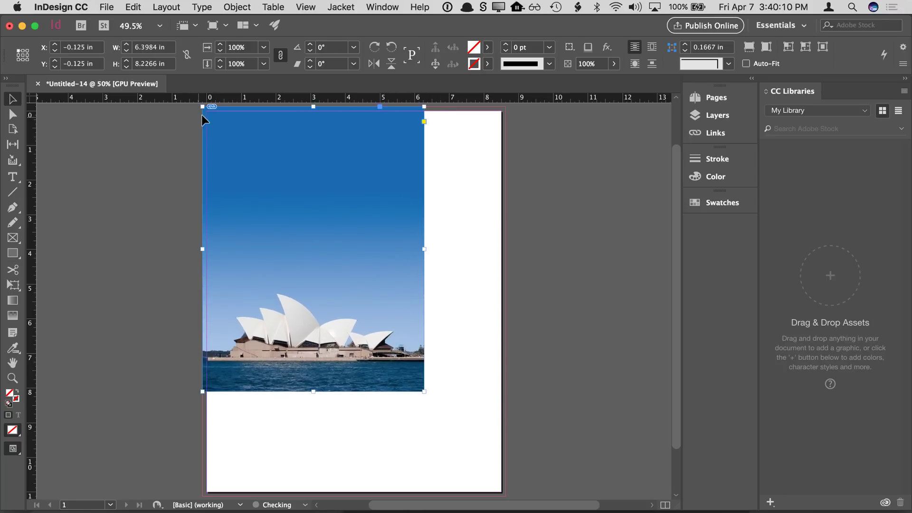
click(200, 105)
drag(200, 105, 268, 202)
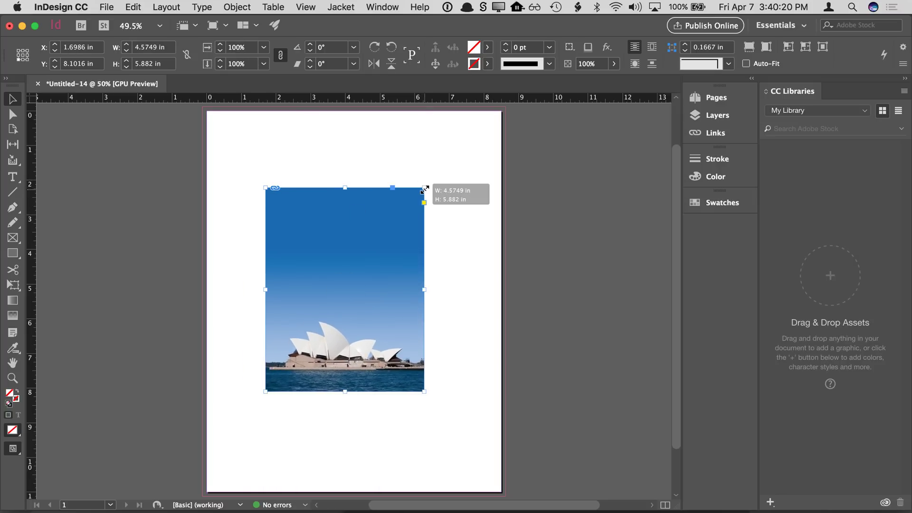
drag(424, 189, 472, 176)
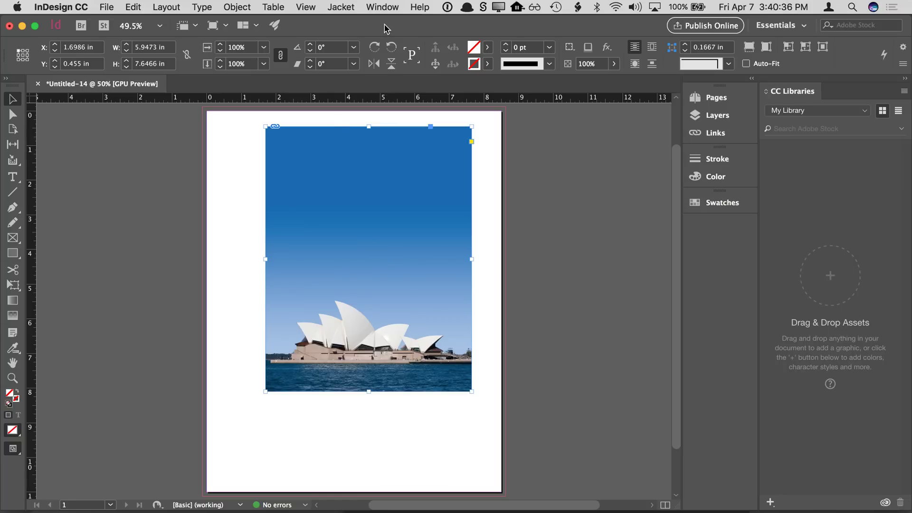
Show the Info panel for the selected photo and move the panel up beside the image
click(382, 6)
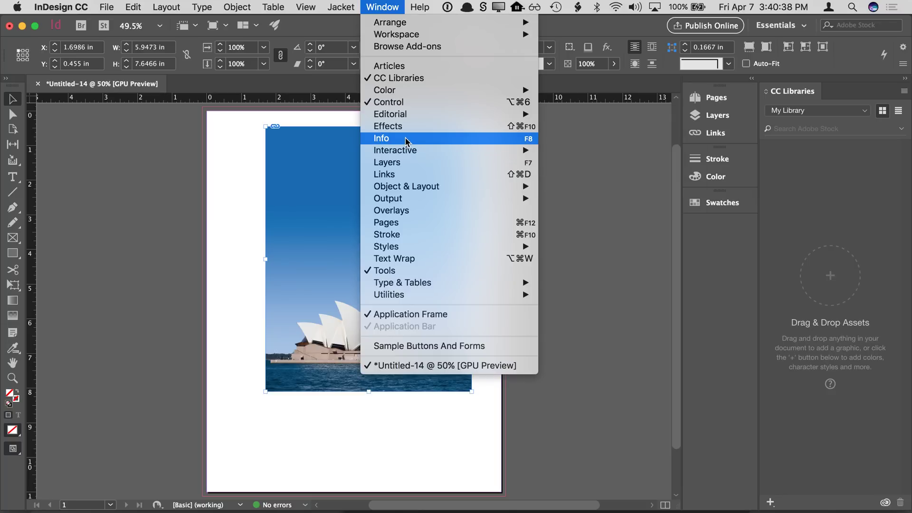
click(405, 139)
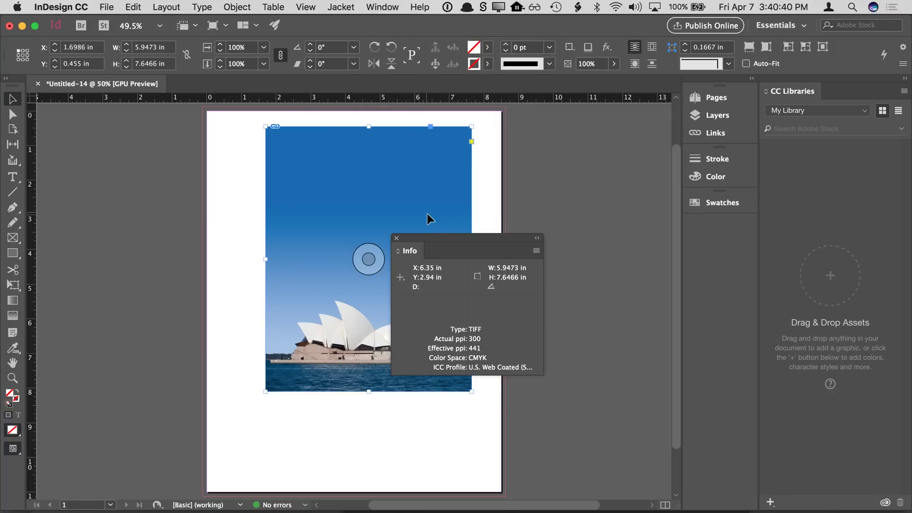
drag(437, 239, 502, 159)
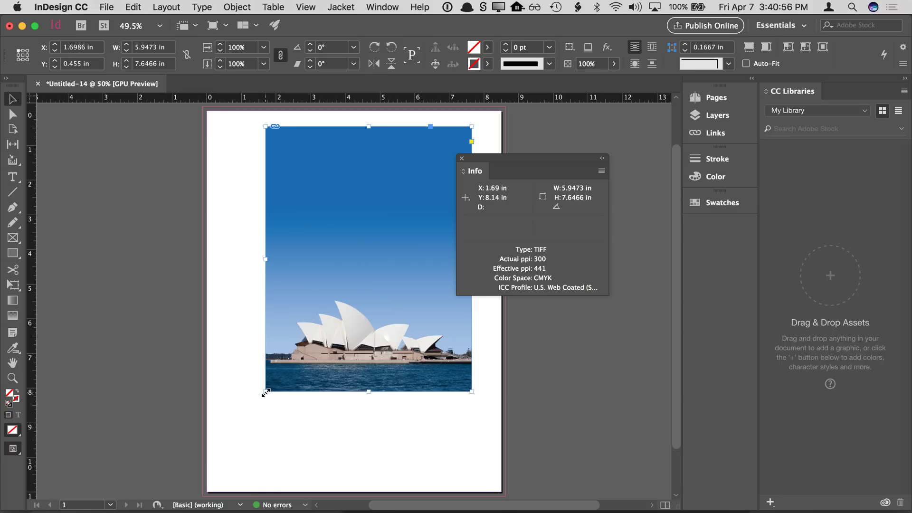
Enlarge the photo proportionally to about 11.5 × 14.8 in and reduce it to about 10 × 12.8 in, checking its effective ppi
drag(266, 392, 159, 489)
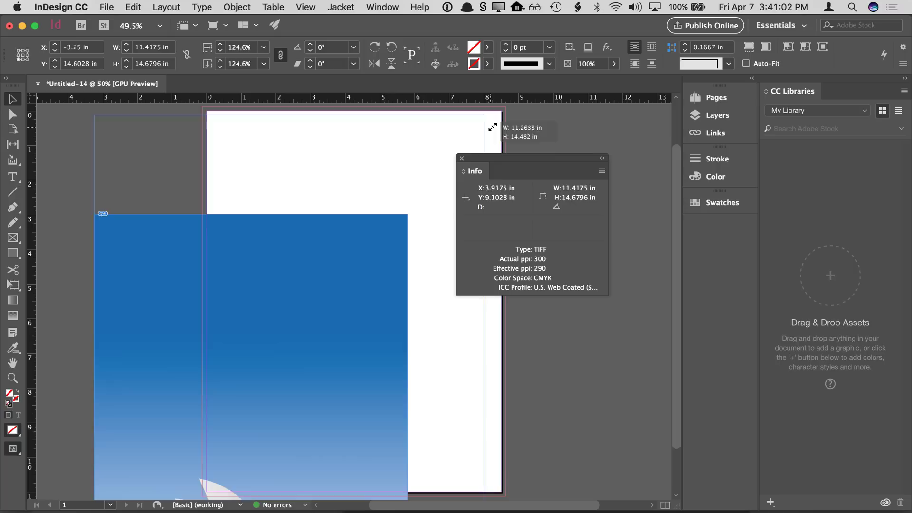
drag(490, 126, 492, 126)
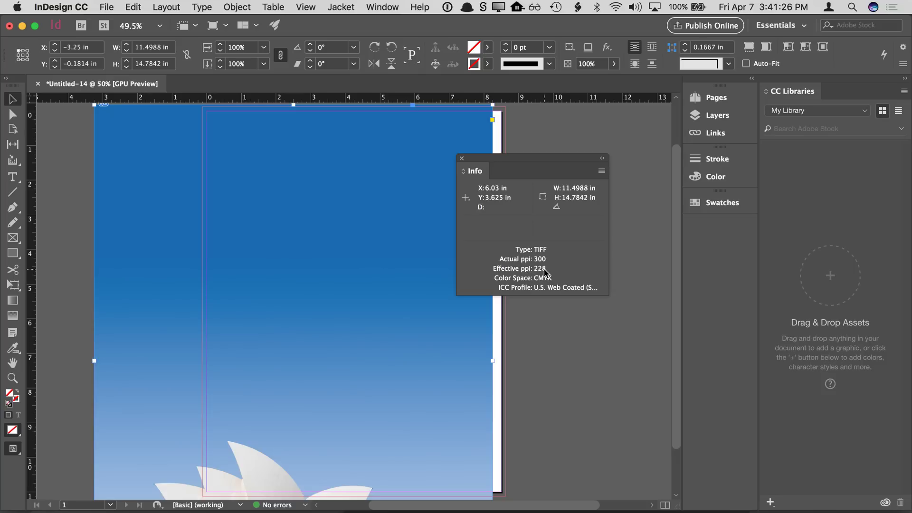
click(293, 301)
drag(95, 105, 146, 171)
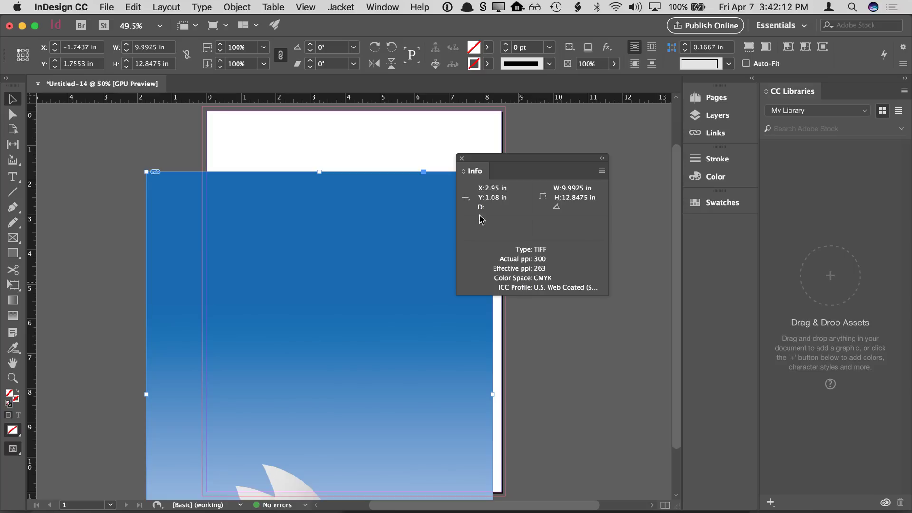
Close the Info panel and deselect the opera house photo
click(461, 158)
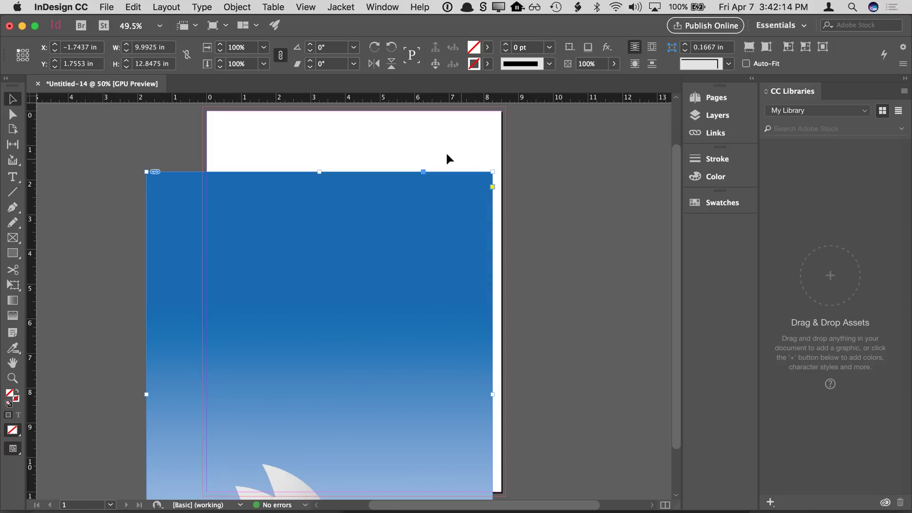
click(382, 8)
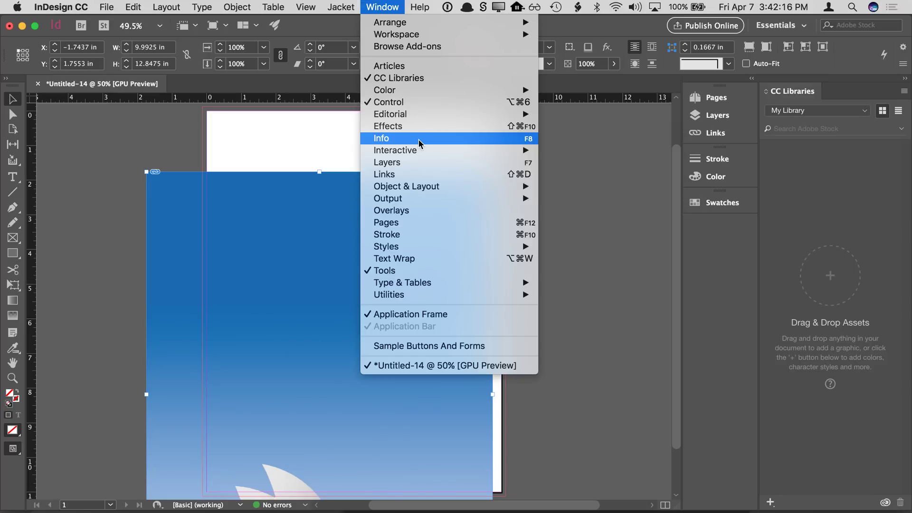
click(290, 166)
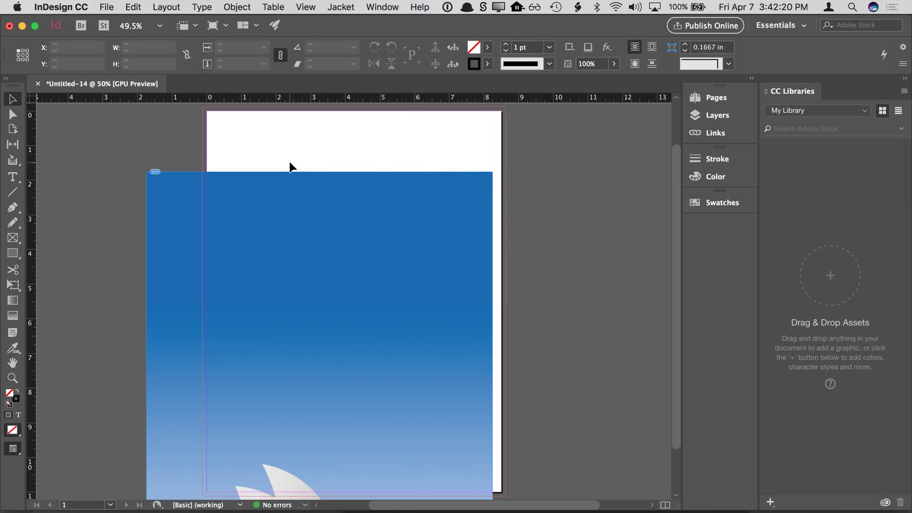
click(259, 182)
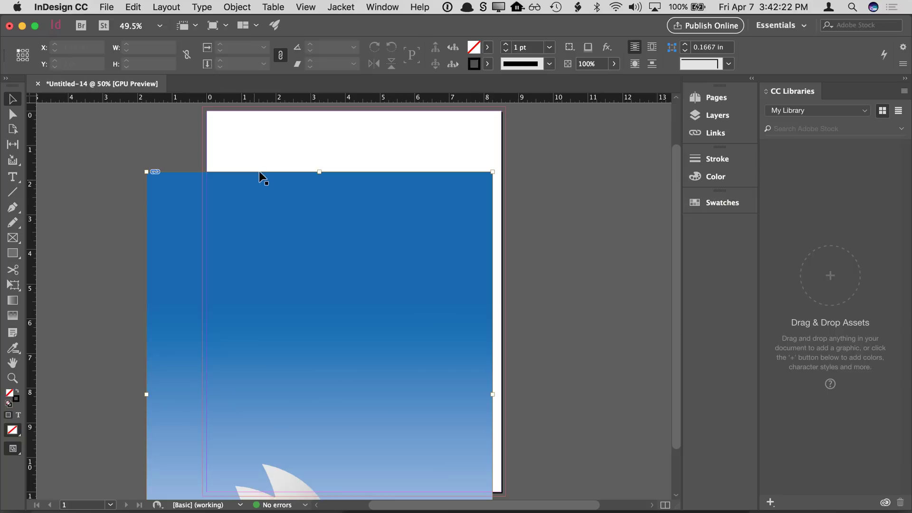
click(239, 156)
Switch to Finder and open sydney opera house 300dpi-cmyk.tif from the Australia Ad folder in Photoshop
mouse_move(132, 506)
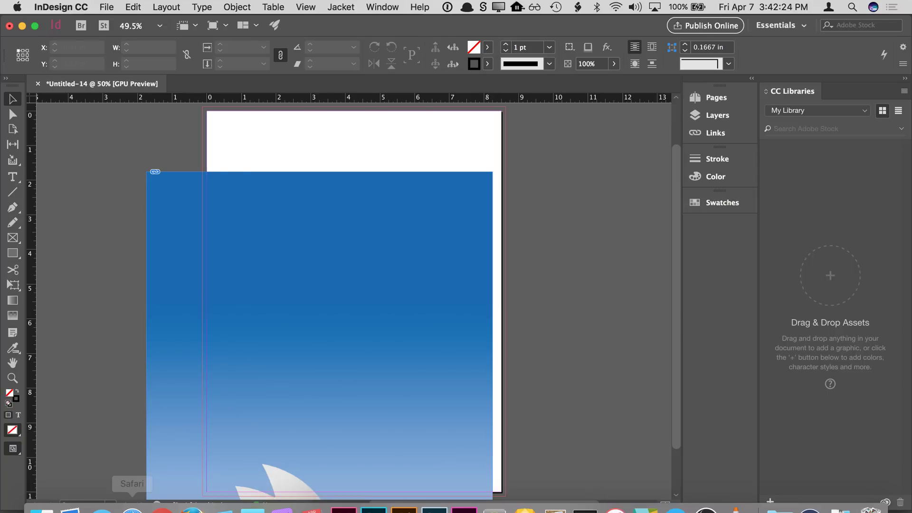
click(41, 508)
double_click(335, 104)
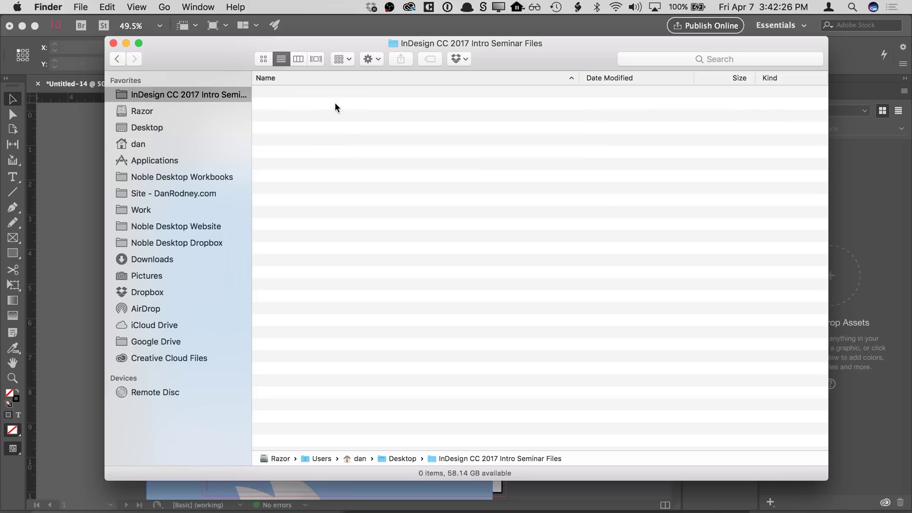
click(390, 153)
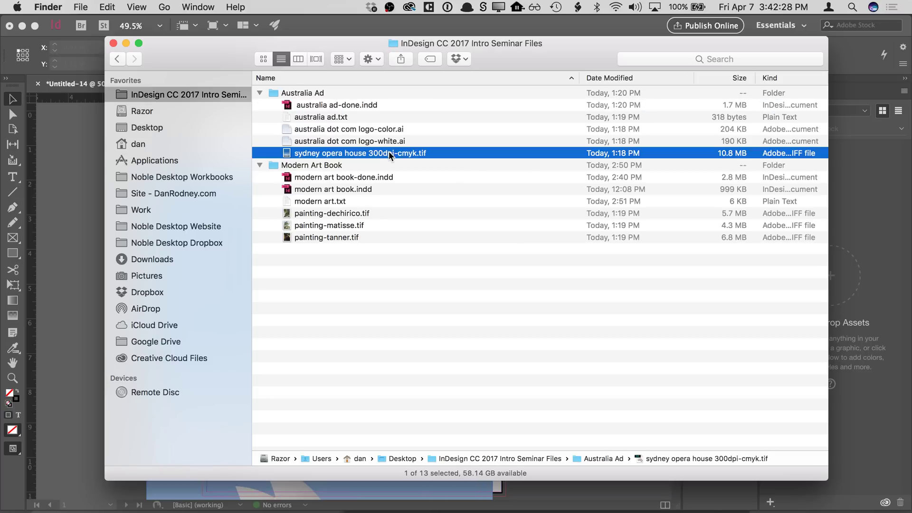
click(375, 214)
click(374, 225)
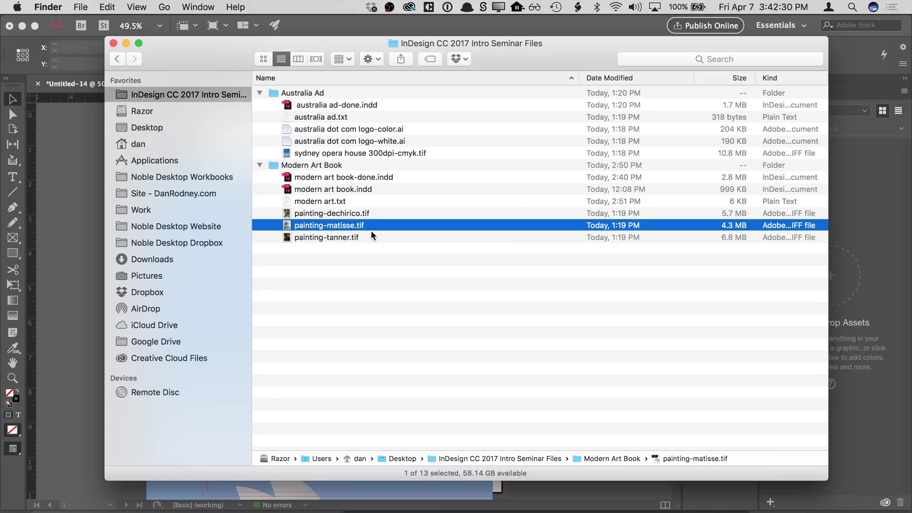
click(446, 153)
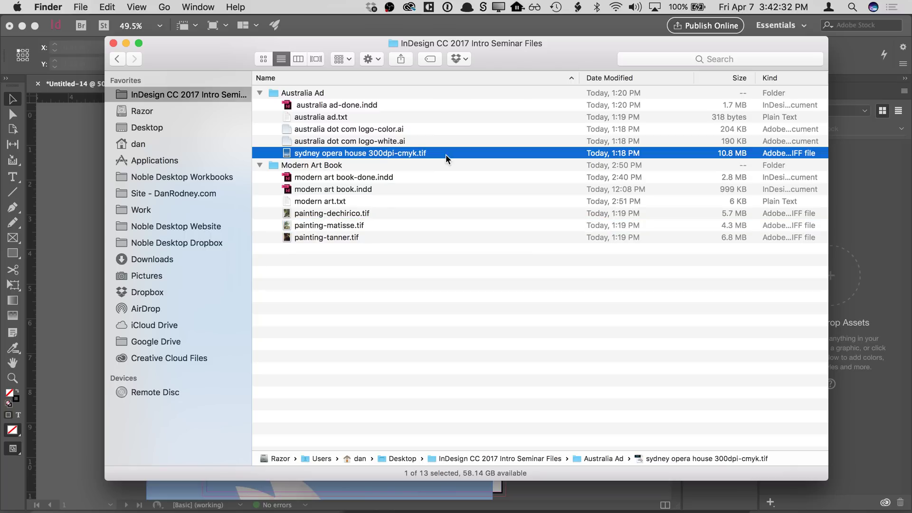
double_click(446, 154)
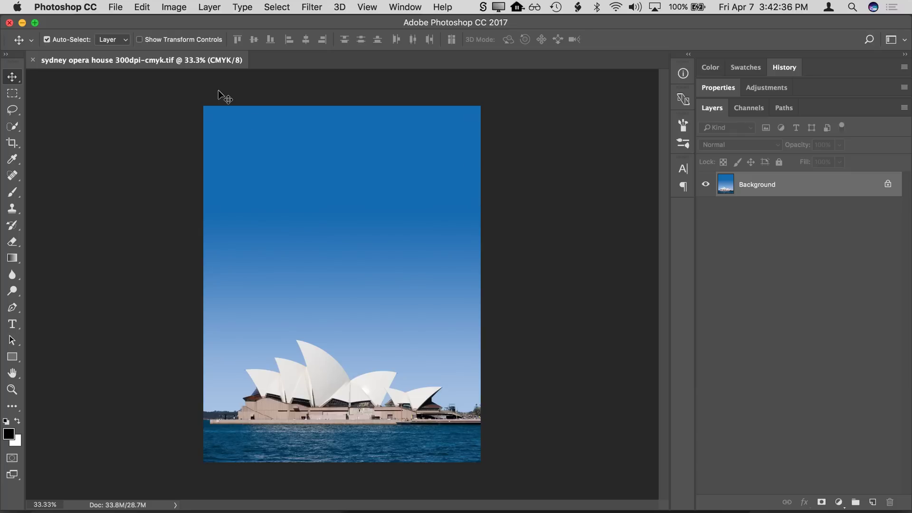
Save the opera house image in Photoshop format as sydney opera house 300dpi-cmyk.psd in the Australia Ad folder
click(115, 6)
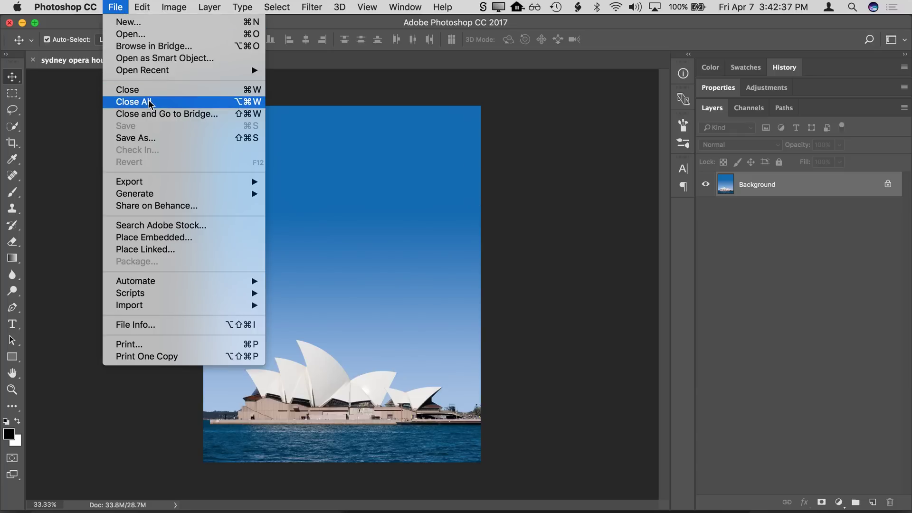
click(136, 138)
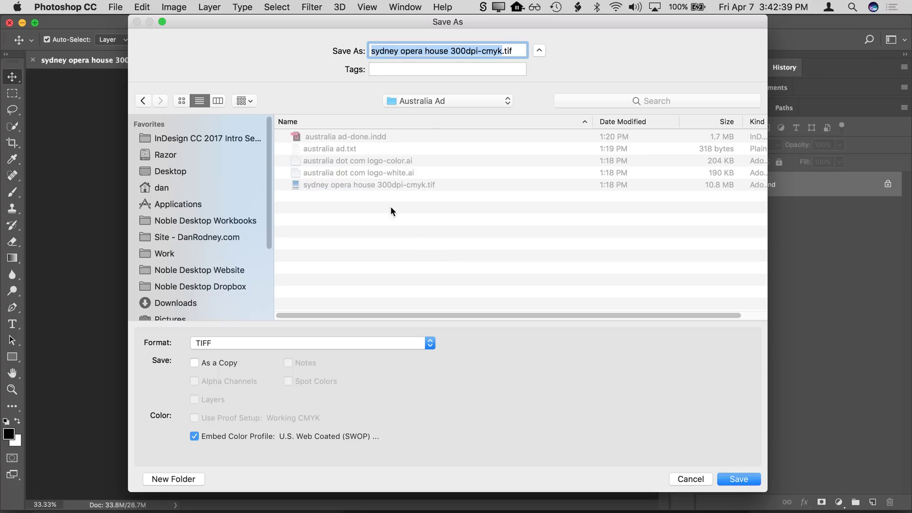
click(364, 344)
click(337, 236)
click(730, 480)
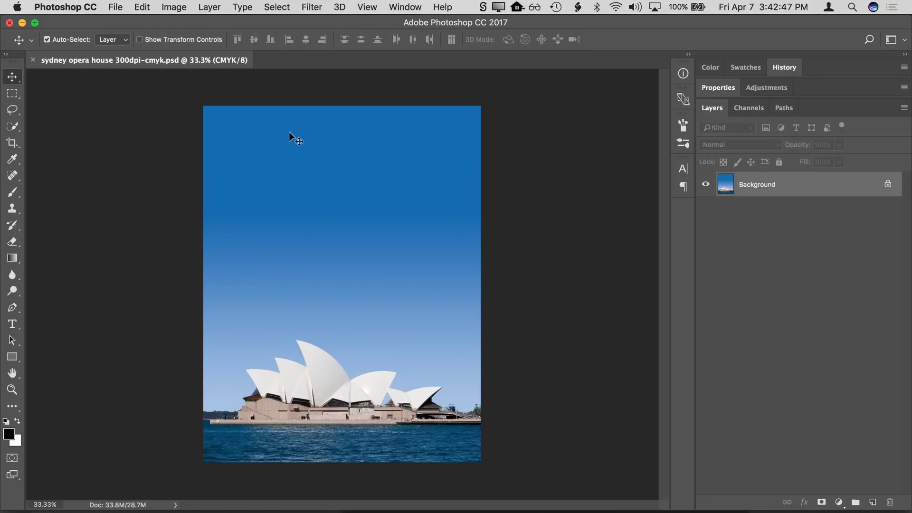
Save the image in TIFF format, replacing the existing sydney opera house 300dpi-cmyk.tif in the Australia Ad folder
click(115, 6)
click(137, 138)
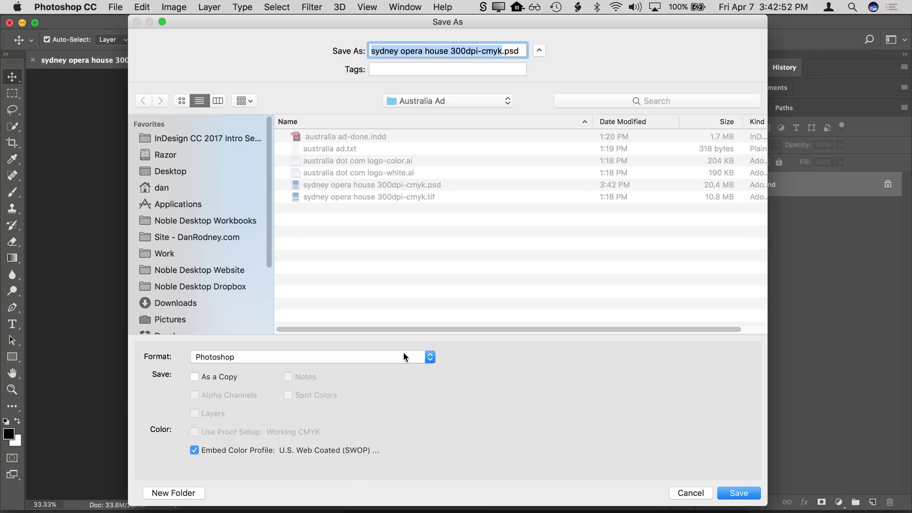
click(403, 357)
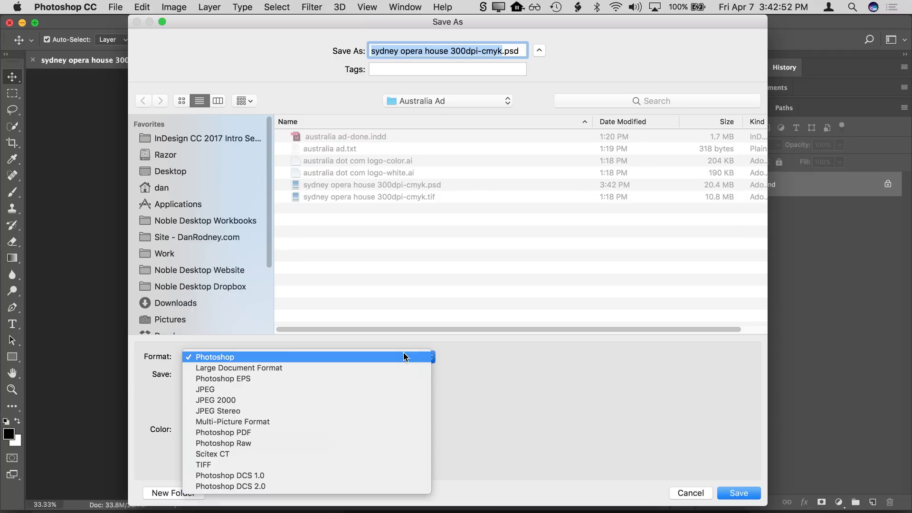
key(t)
key(Return)
click(736, 492)
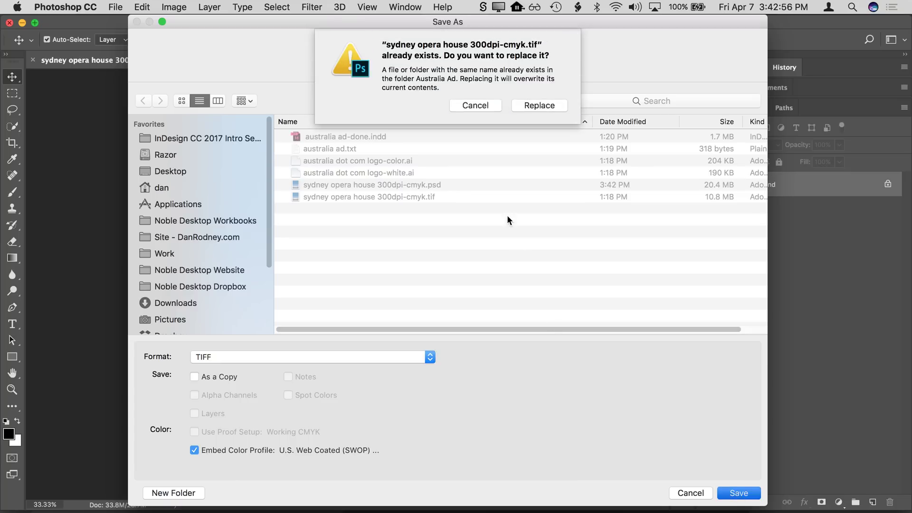
click(534, 107)
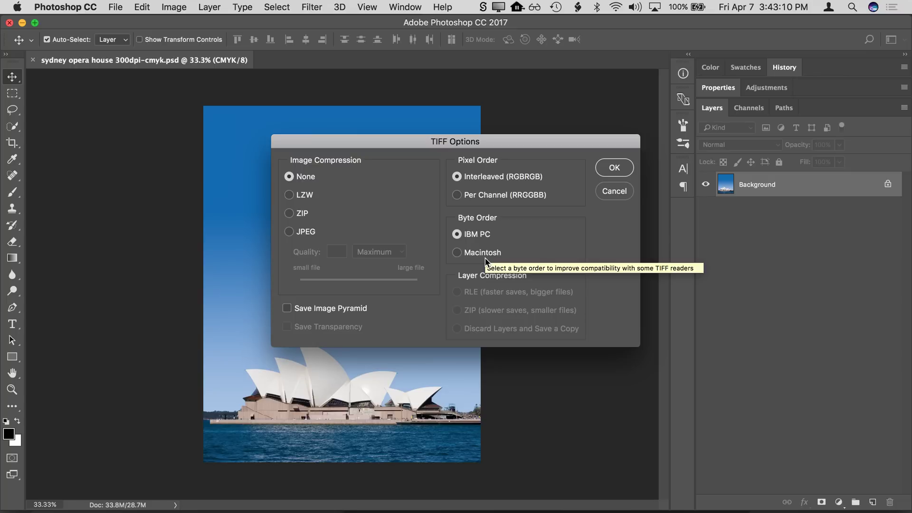
Compare the IBM PC and Macintosh byte orders and complete the TIFF save with Macintosh byte order and no image compression
click(485, 257)
click(483, 242)
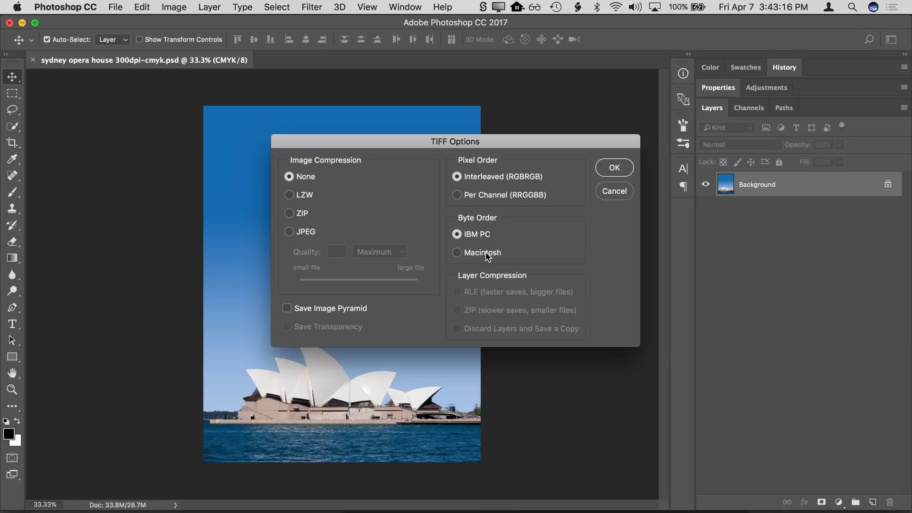
click(483, 258)
click(486, 237)
key(Return)
Save the image as a separate TIFF named sydney opera house 300dpi-cmyk-compressed.tif in the Australia Ad folder
click(116, 7)
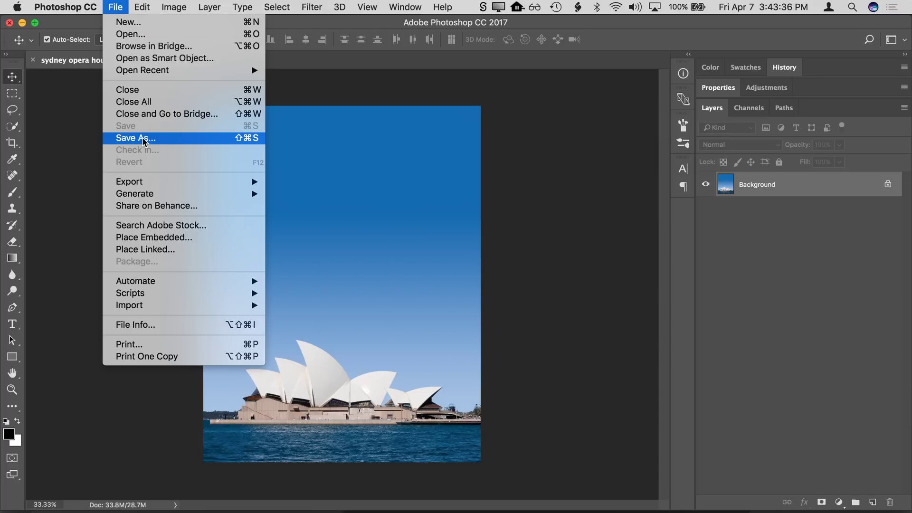
click(143, 138)
key(Right)
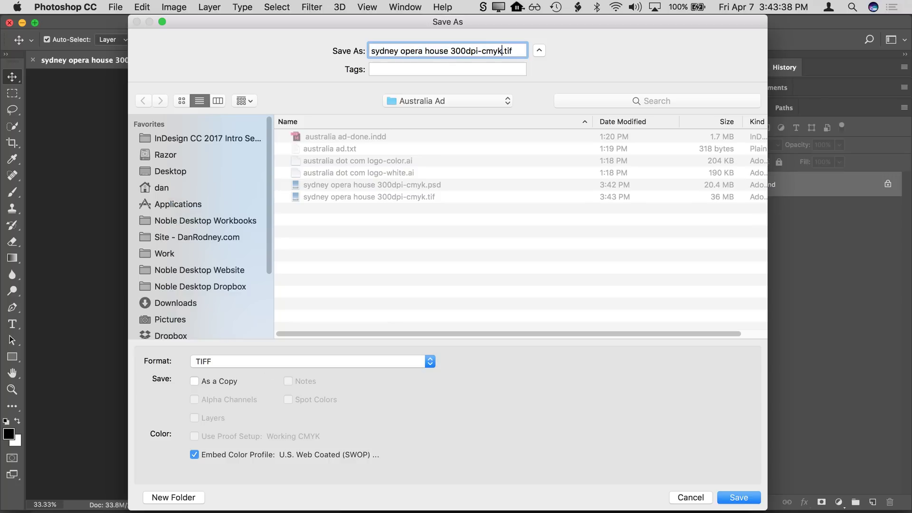
text(-compre)
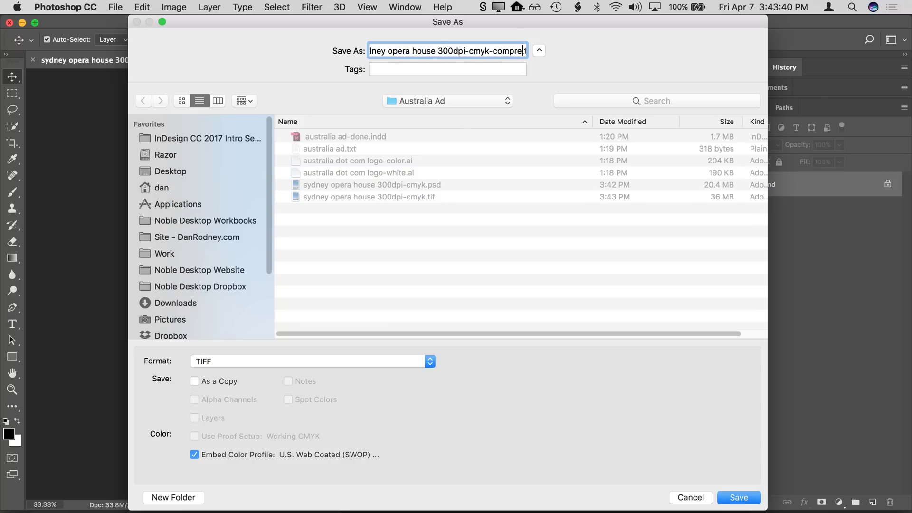
text(ssed)
key(Return)
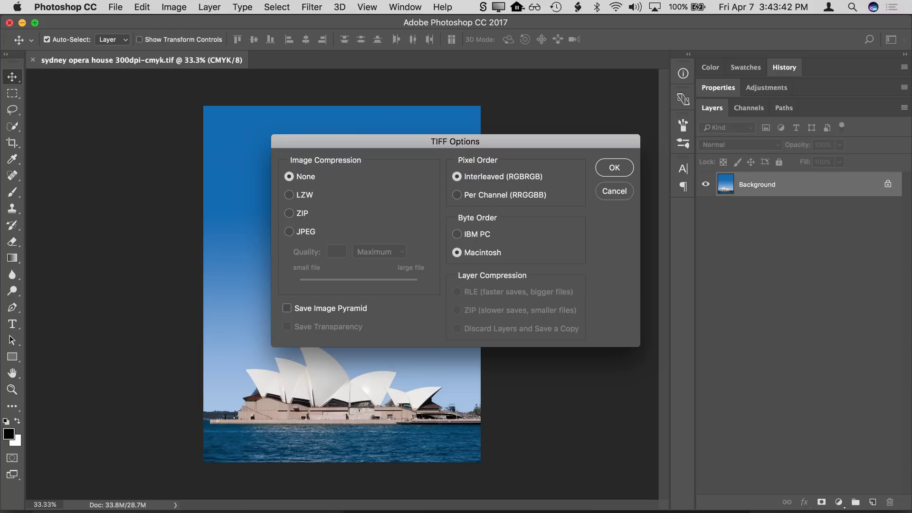
Compare the None and LZW image compression options and complete the TIFF save with LZW compression and Macintosh byte order
click(300, 194)
click(290, 179)
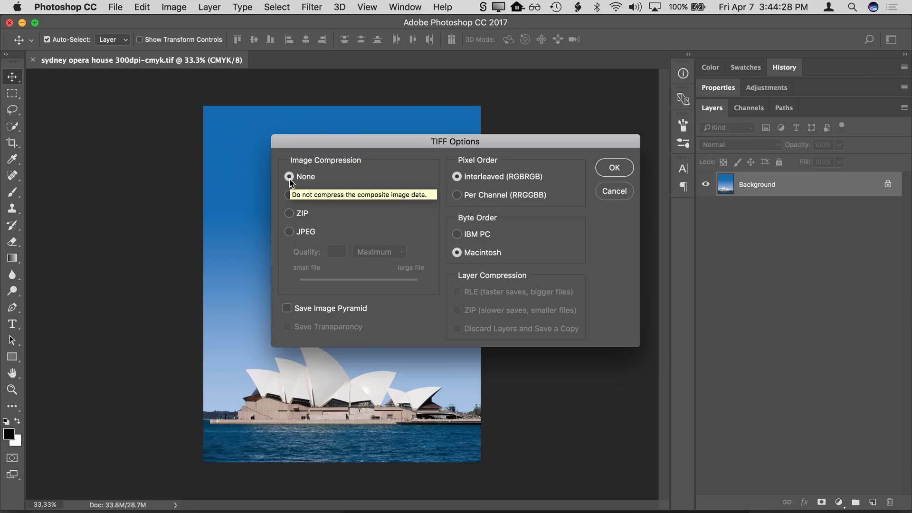
click(289, 194)
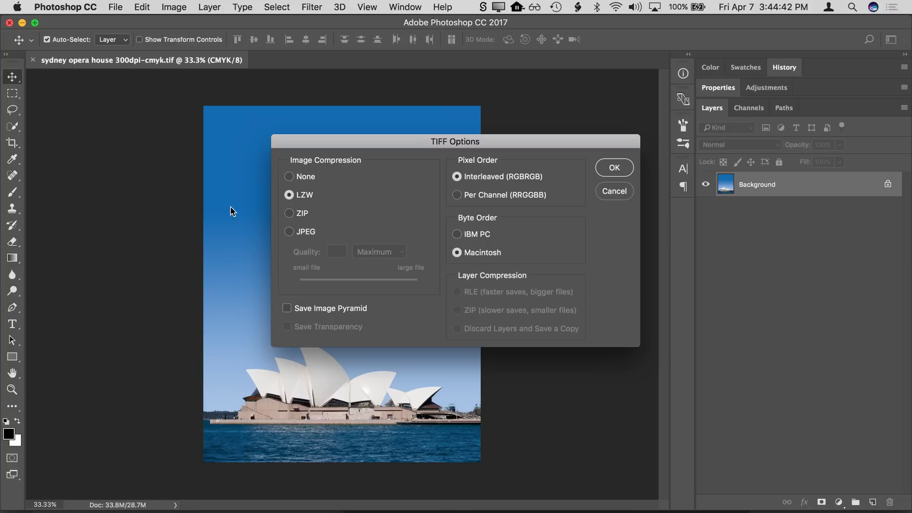
click(290, 181)
click(616, 170)
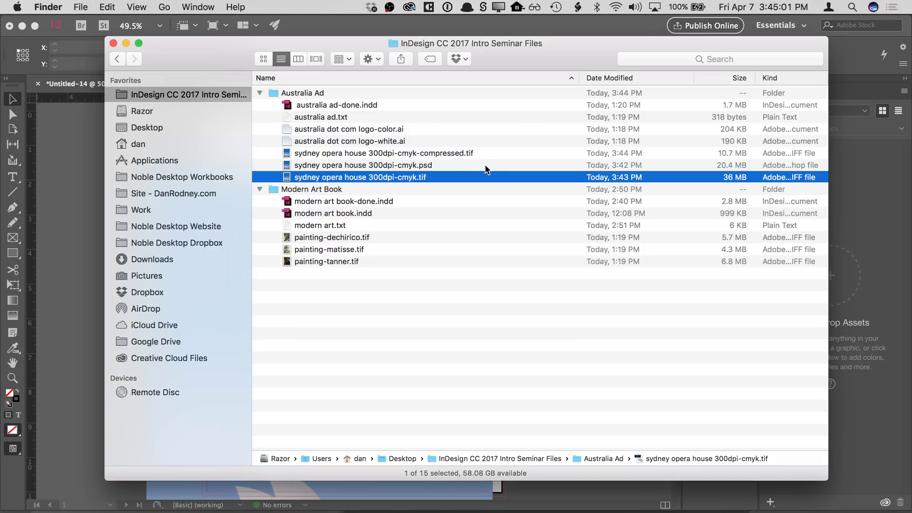
Switch to Finder and compare the file sizes of the compressed TIFF, the PSD and the uncompressed TIFF in the Australia Ad folder
click(725, 154)
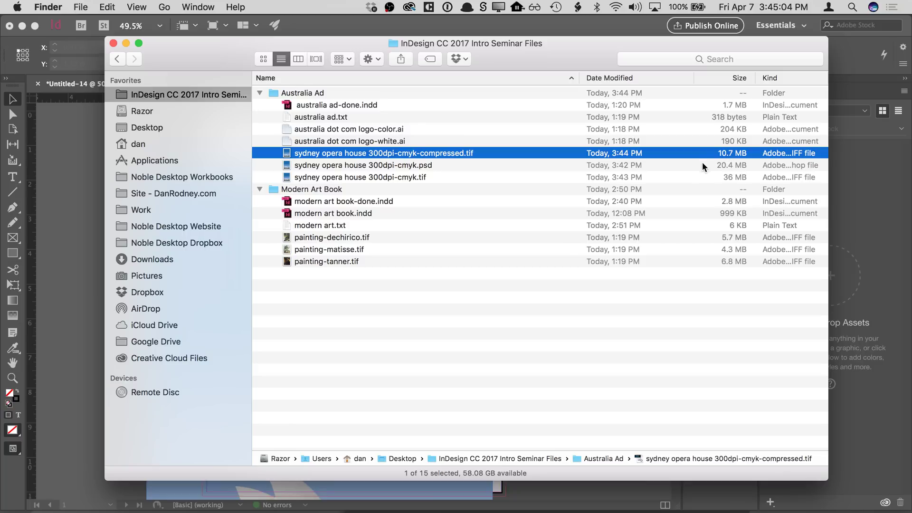
click(697, 170)
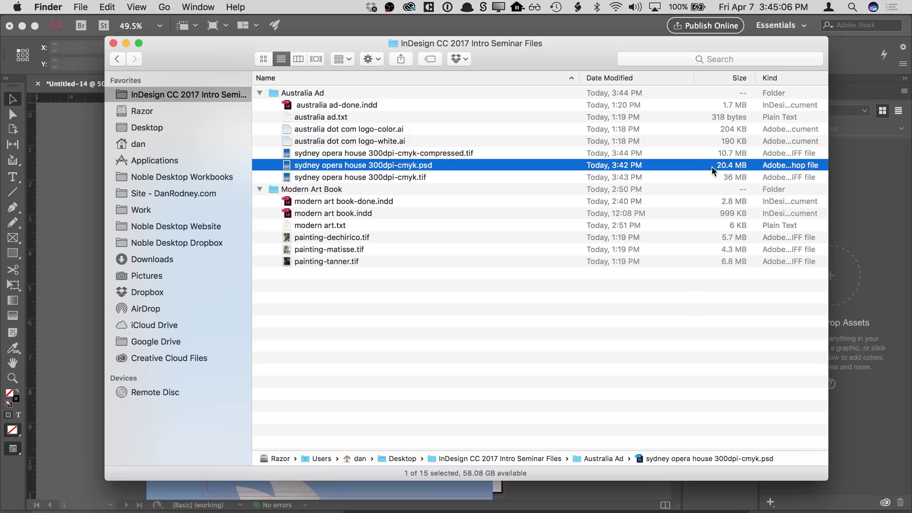
click(703, 179)
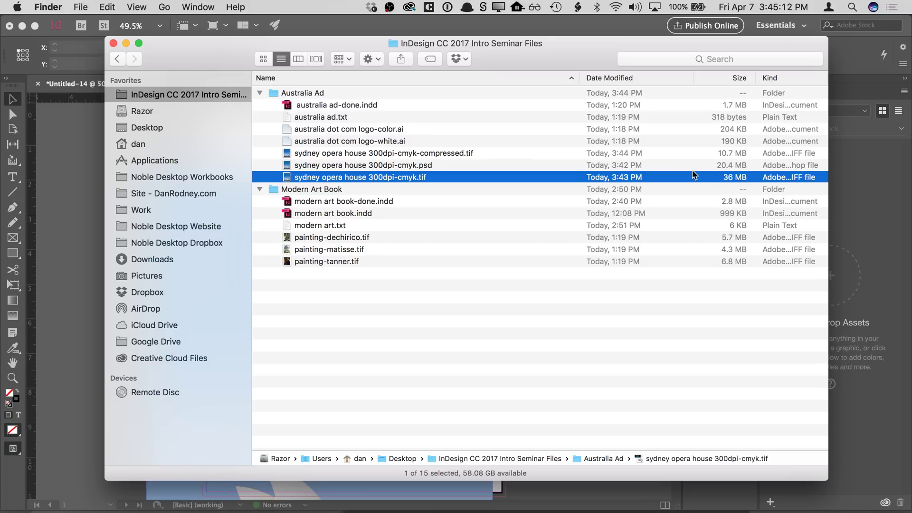
click(666, 167)
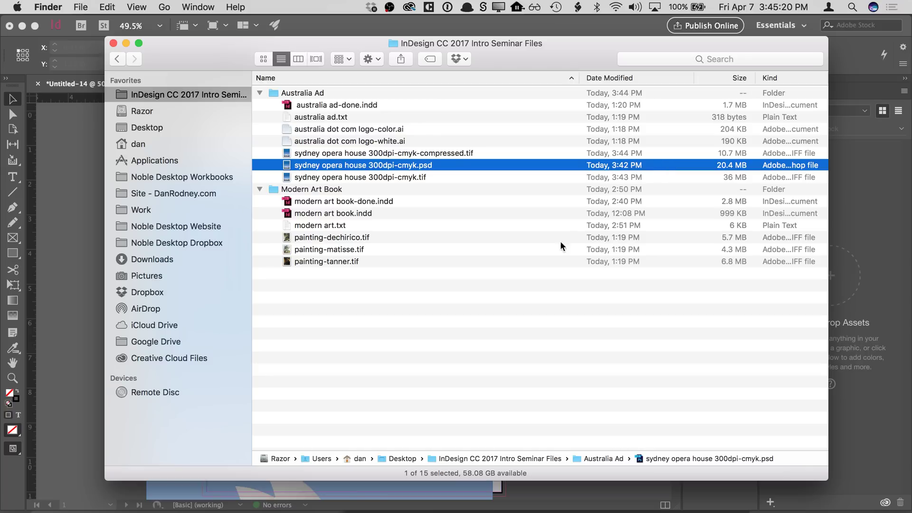
click(526, 249)
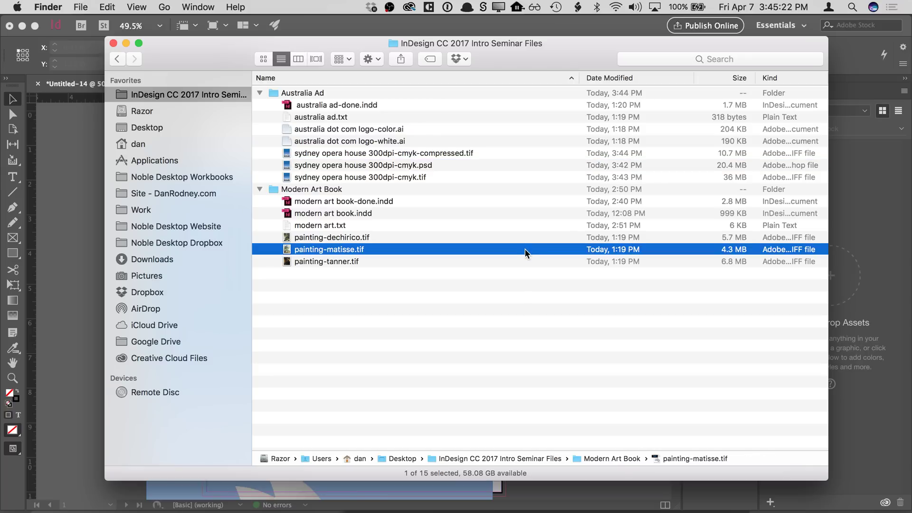
click(529, 154)
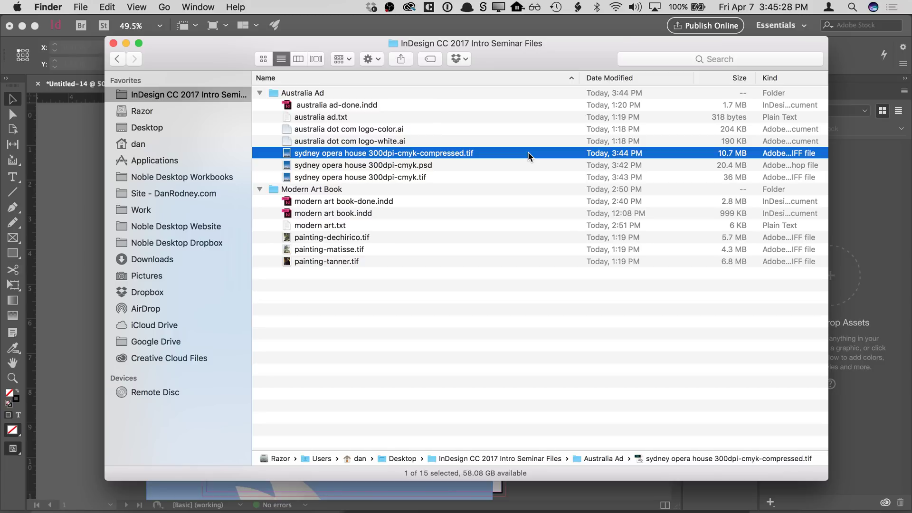
click(518, 166)
click(519, 159)
click(515, 165)
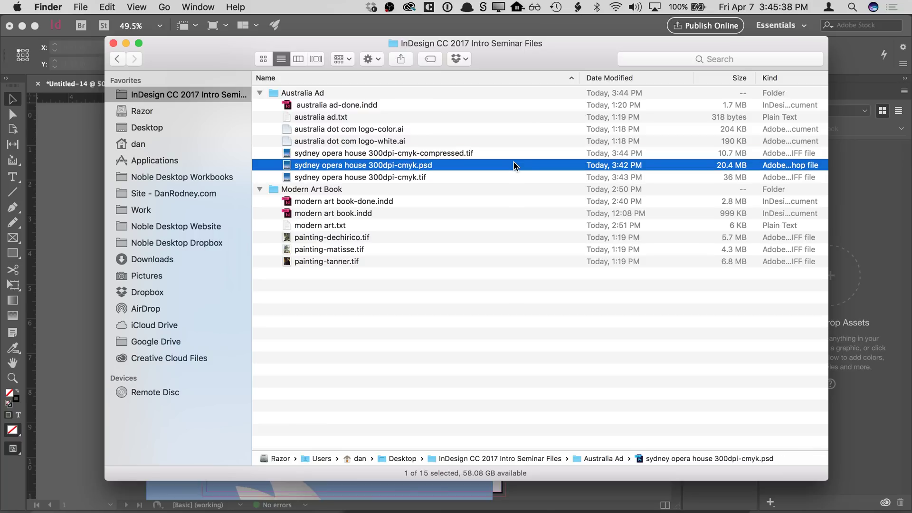
click(513, 157)
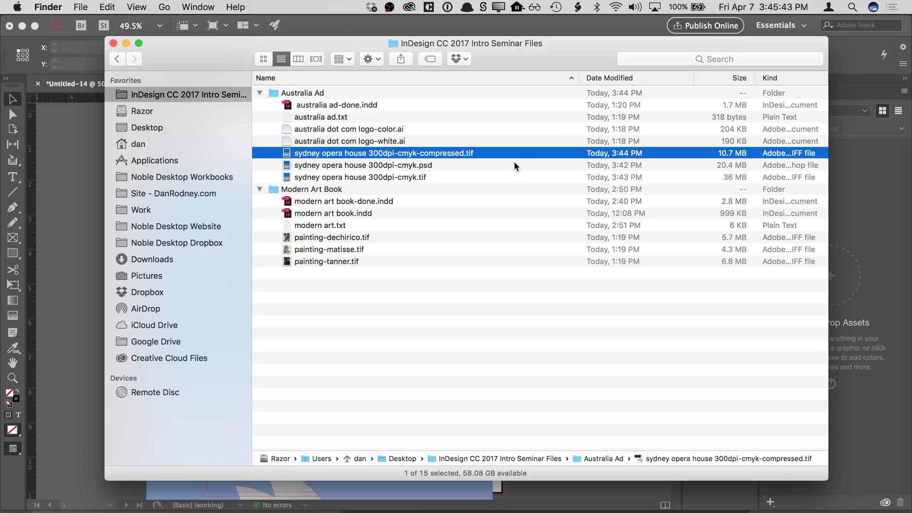
click(514, 166)
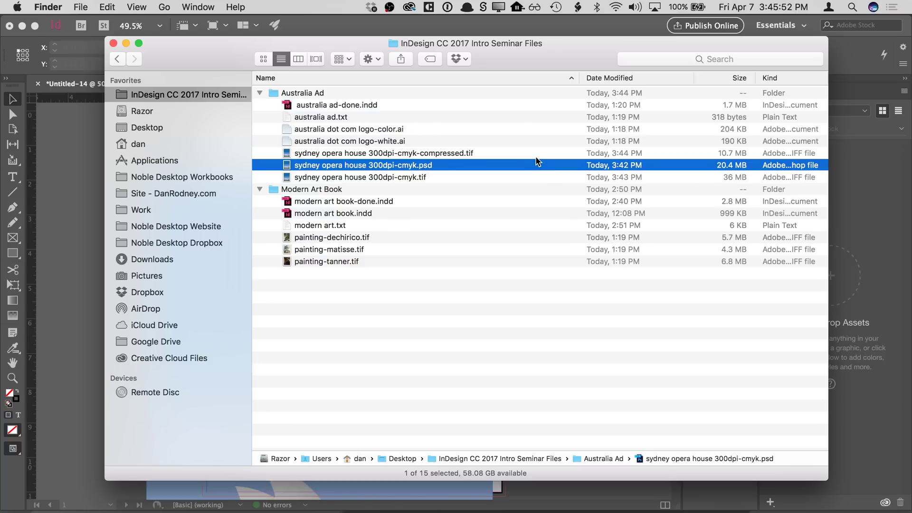
click(536, 158)
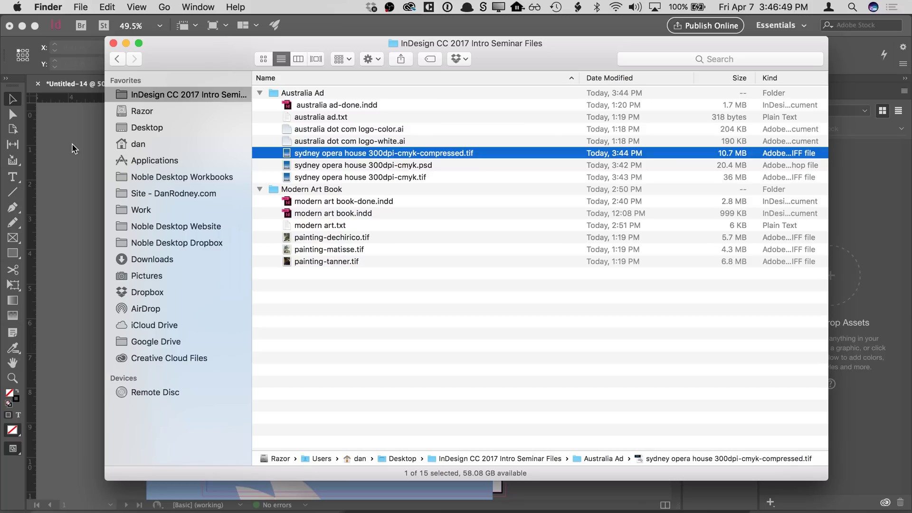
Switch back to InDesign and delete the placed opera house photo from the page
click(89, 130)
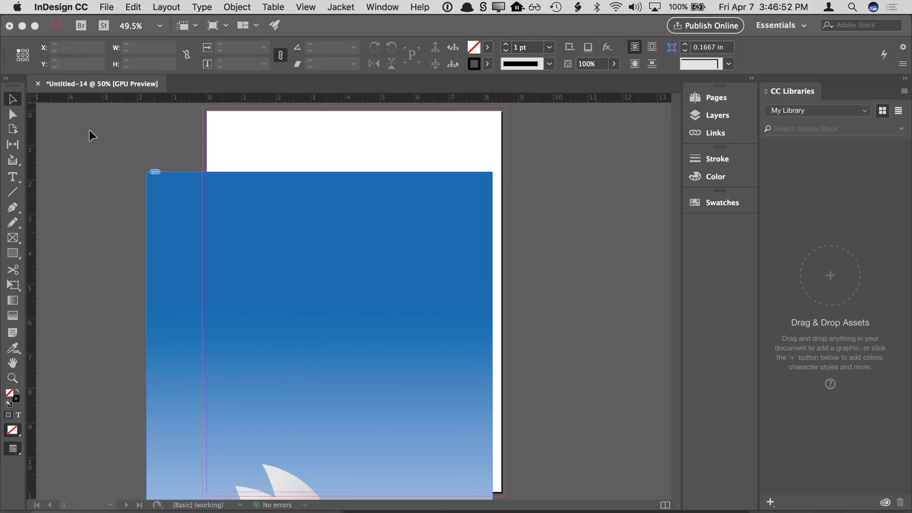
click(181, 178)
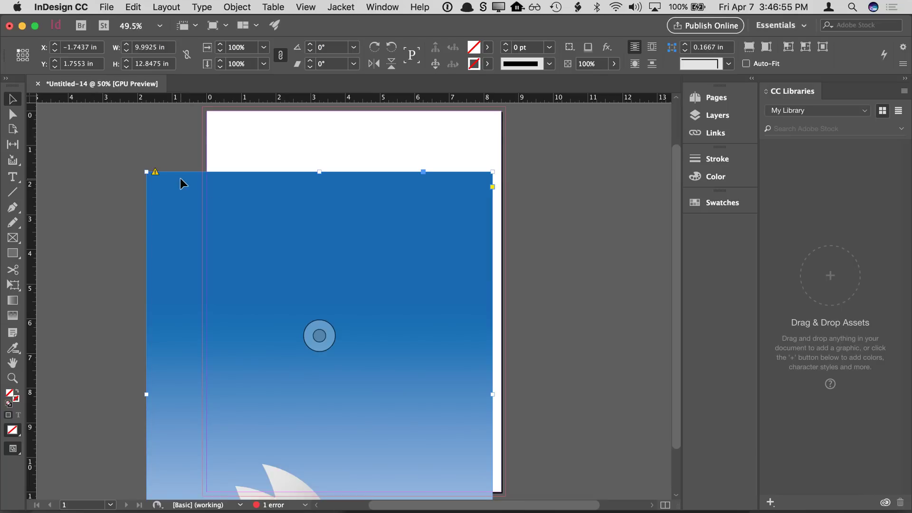
key(Delete)
Start placing files from the Australia Ad folder, selecting sydney opera house 300dpi-cmyk.psd, australia dot com logo-color.ai and australia ad.txt together
click(107, 7)
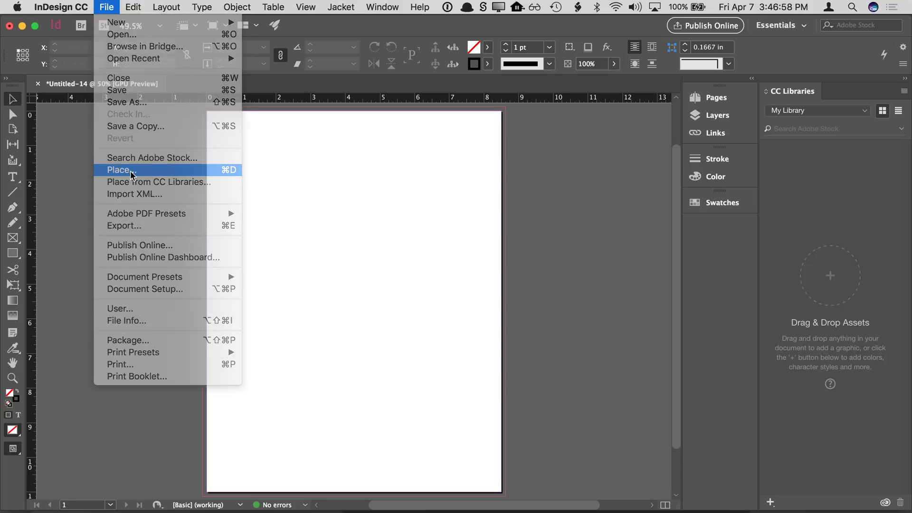
click(121, 170)
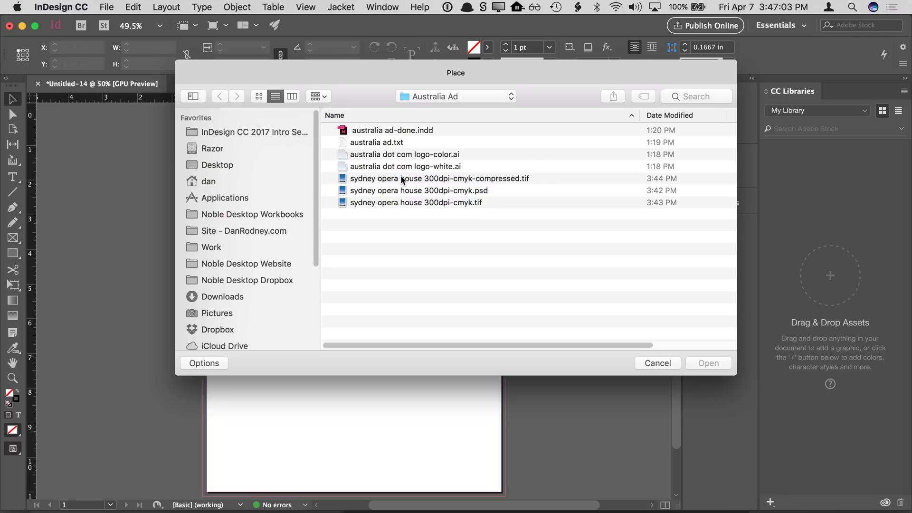
click(404, 190)
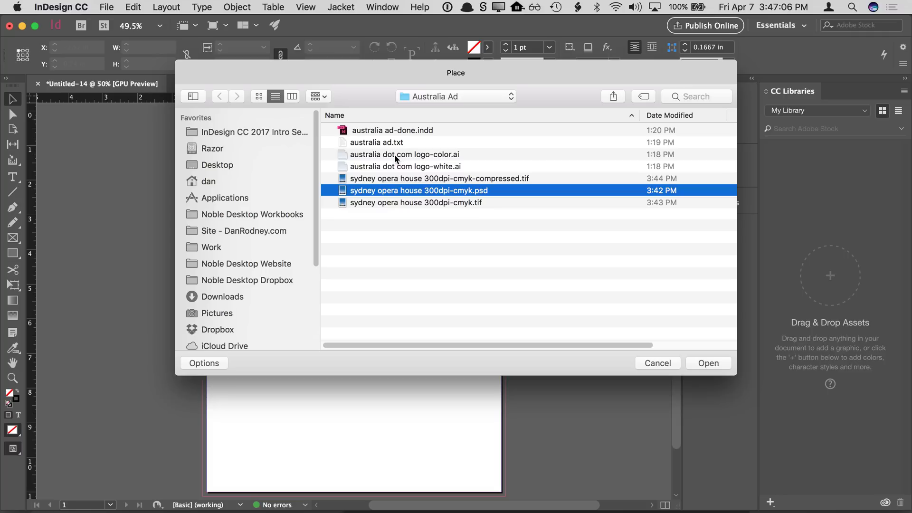
super+click(394, 154)
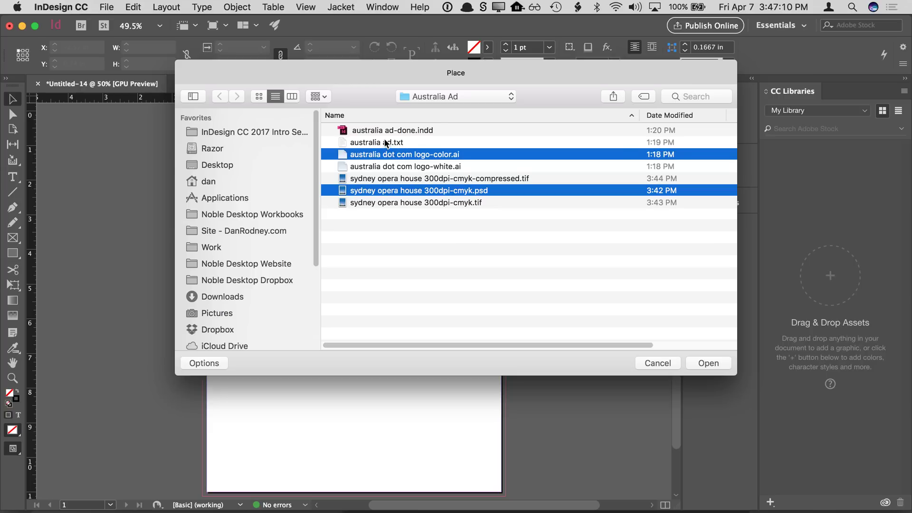
super+click(386, 142)
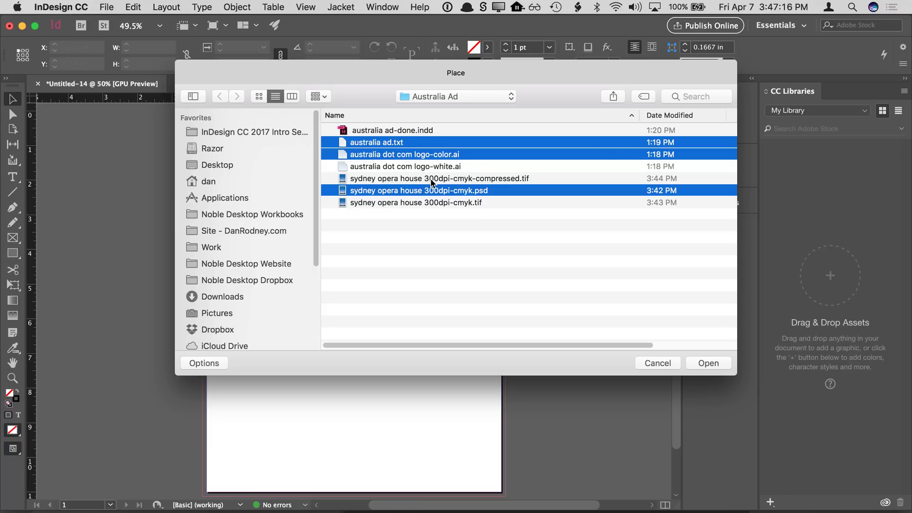
Try selecting contiguous ranges of files, ending with australia dot com logo-color.ai through sydney opera house 300dpi-cmyk.tif
click(420, 154)
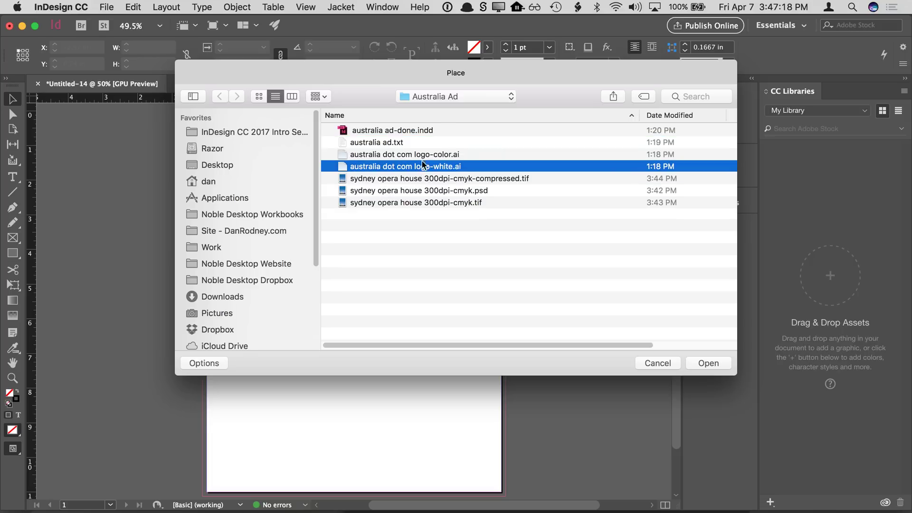
shift+click(423, 192)
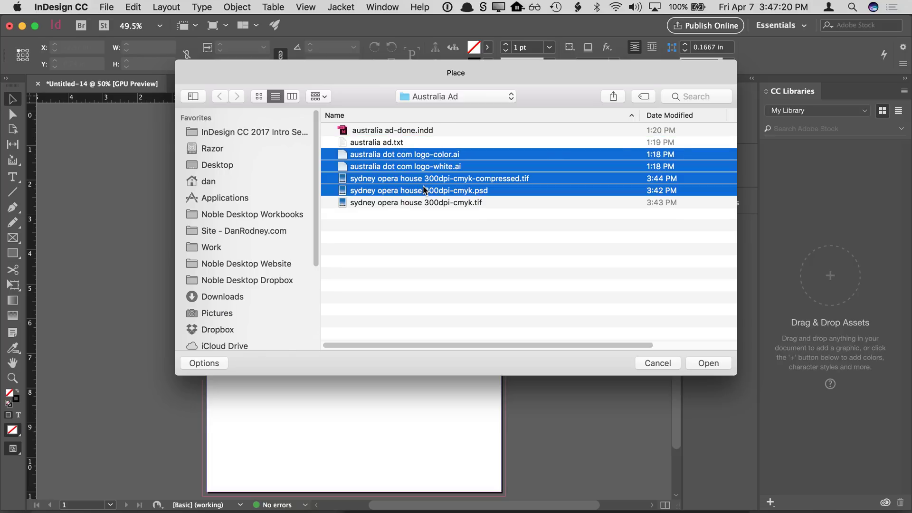
click(429, 206)
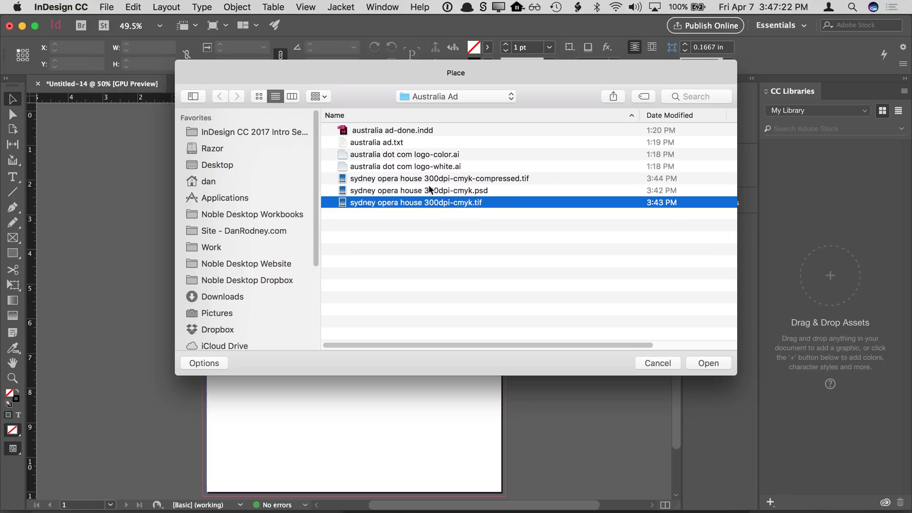
shift+click(431, 155)
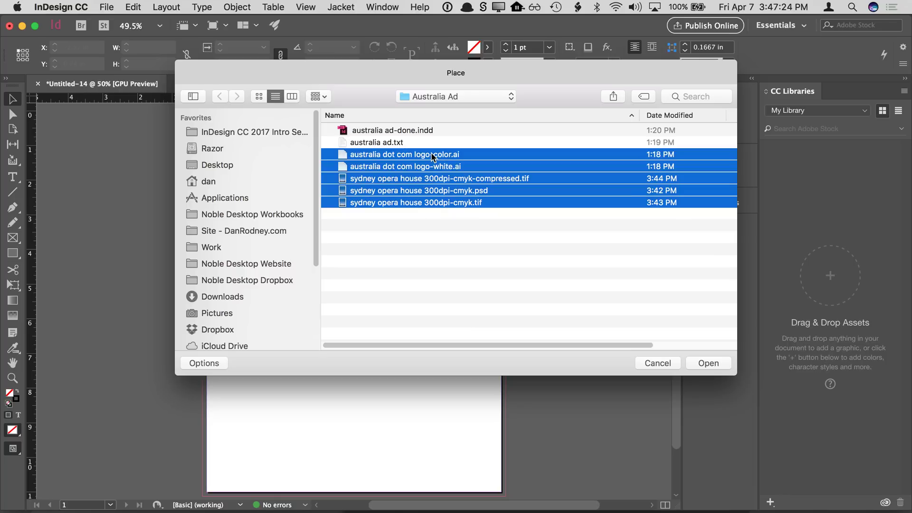
Select australia ad.txt, australia dot com logo-color.ai and sydney opera house 300dpi-cmyk.psd and load all three for placing
click(429, 142)
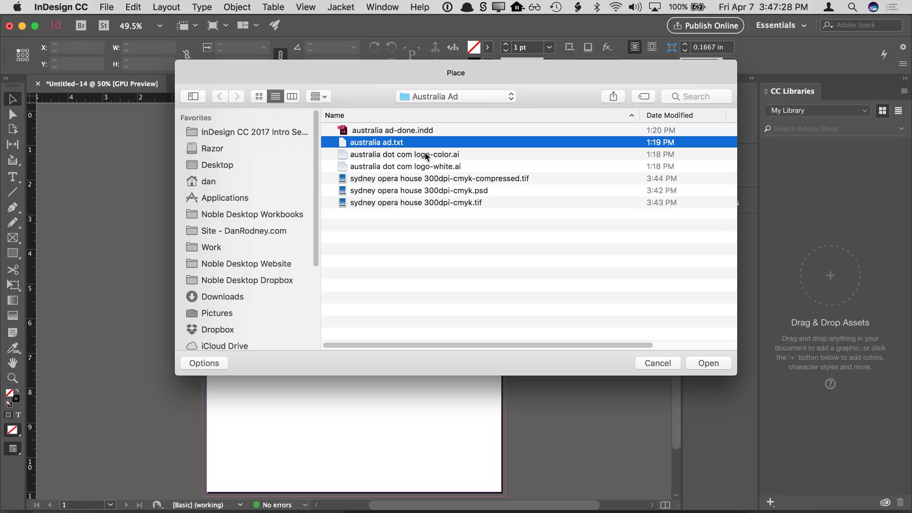
super+click(424, 152)
super+click(439, 180)
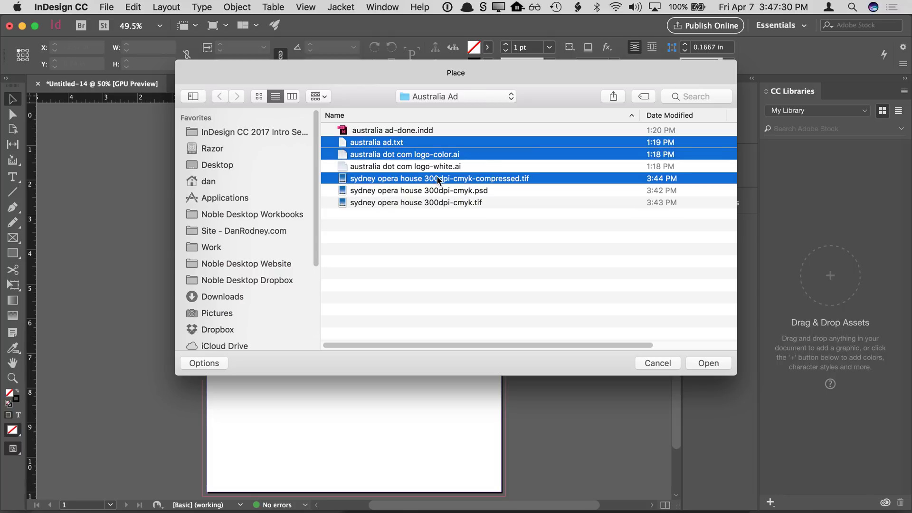
super+click(477, 179)
super+click(474, 192)
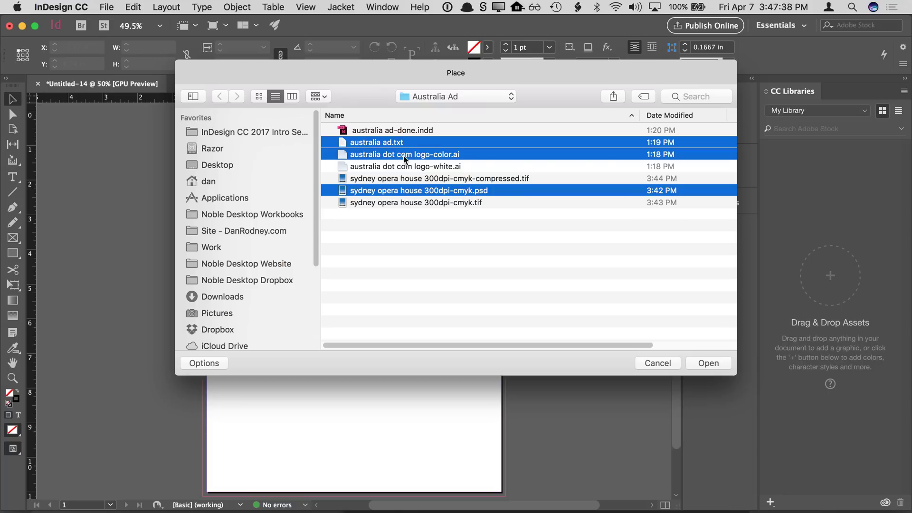
click(706, 360)
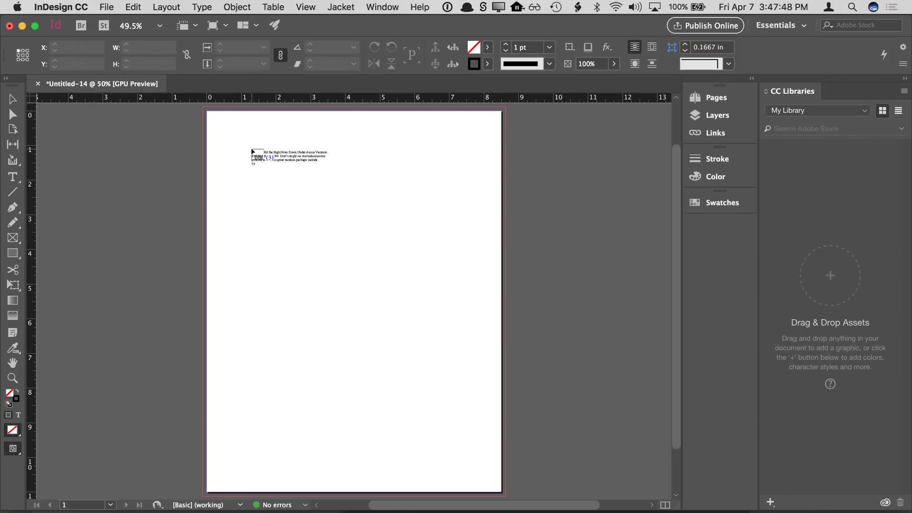
Cycle through the previews of the loaded text, logo and photo in the place cursor, returning to the text
key(Right)
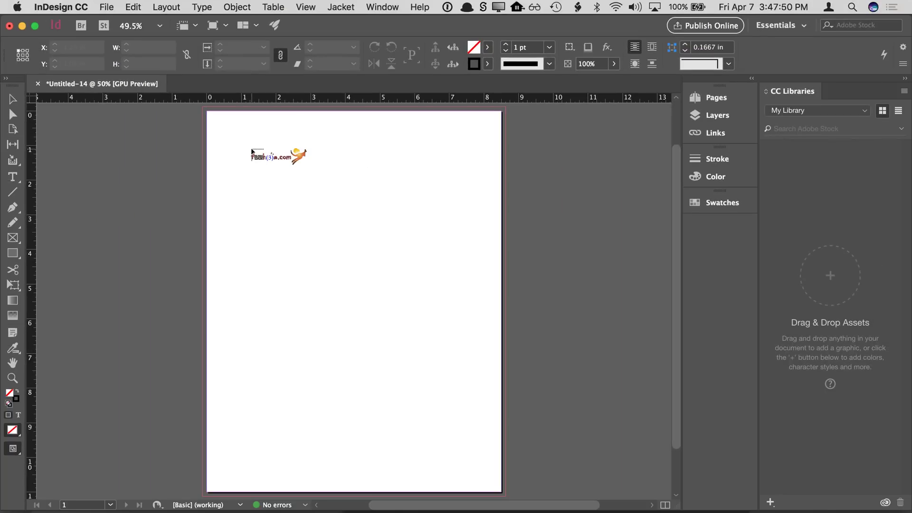
key(Right)
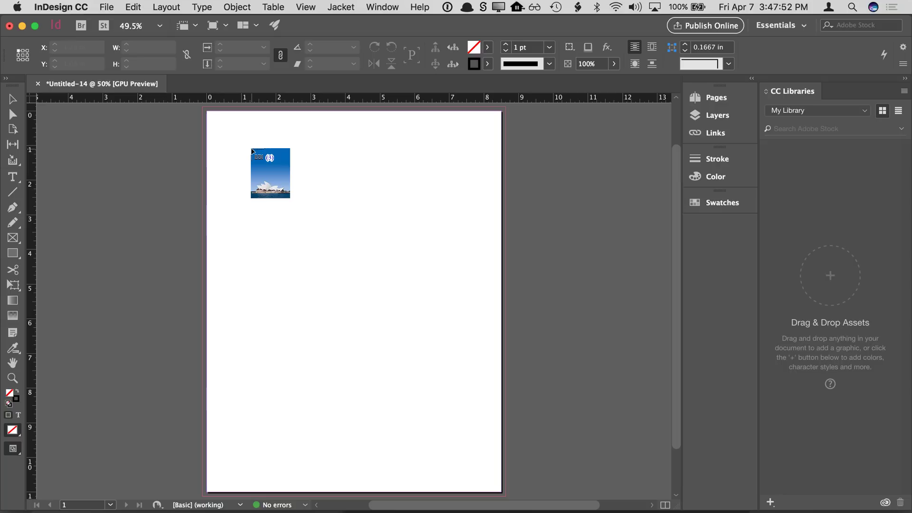
key(Right)
key(Left)
key(Right)
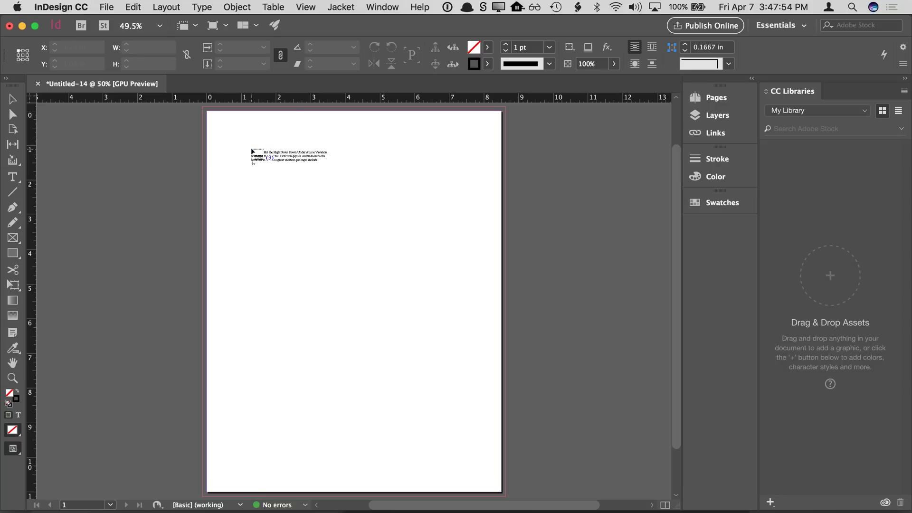
Place the Sydney Opera House photo from the upper-left bleed corner so it covers the whole page
key(Right)
key(Right)
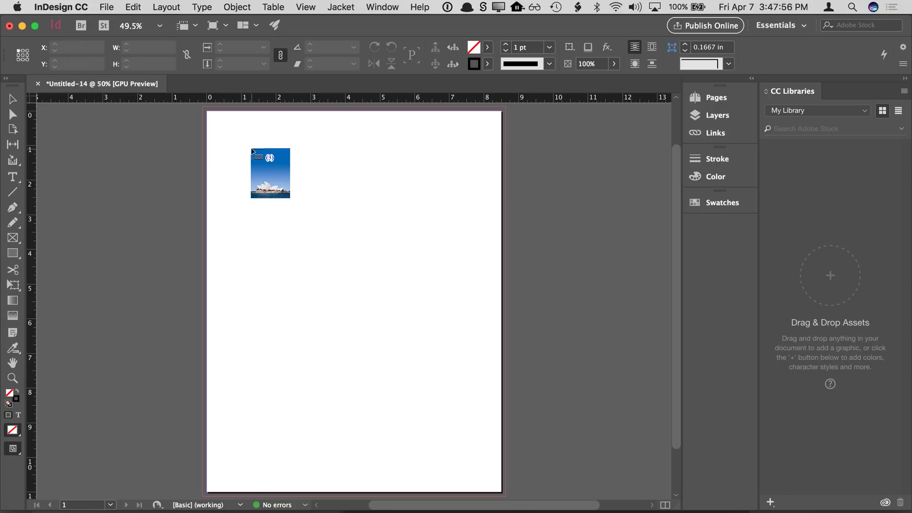
click(203, 106)
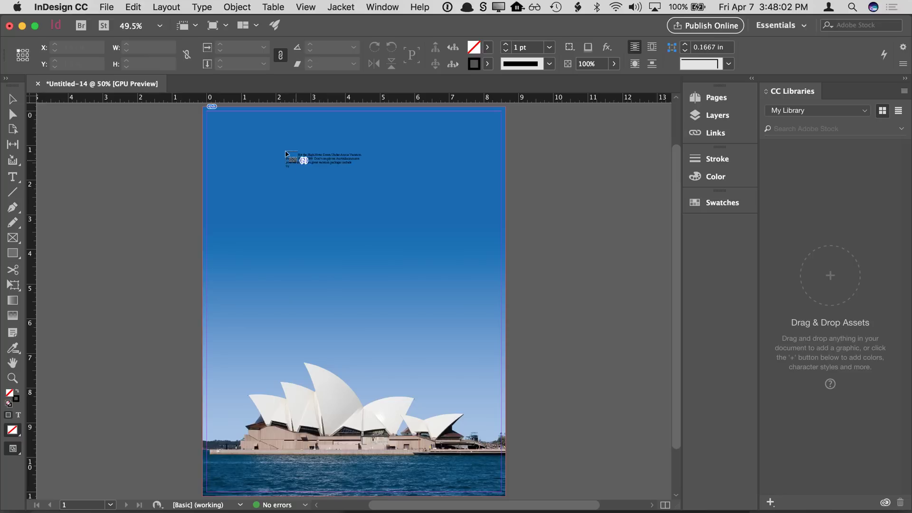
Place the ad text in a frame about 4.1 by 1.5 in near the page top, and the Australia.com logo at about X 5.61 in, Y 3.54 in
drag(251, 136, 394, 188)
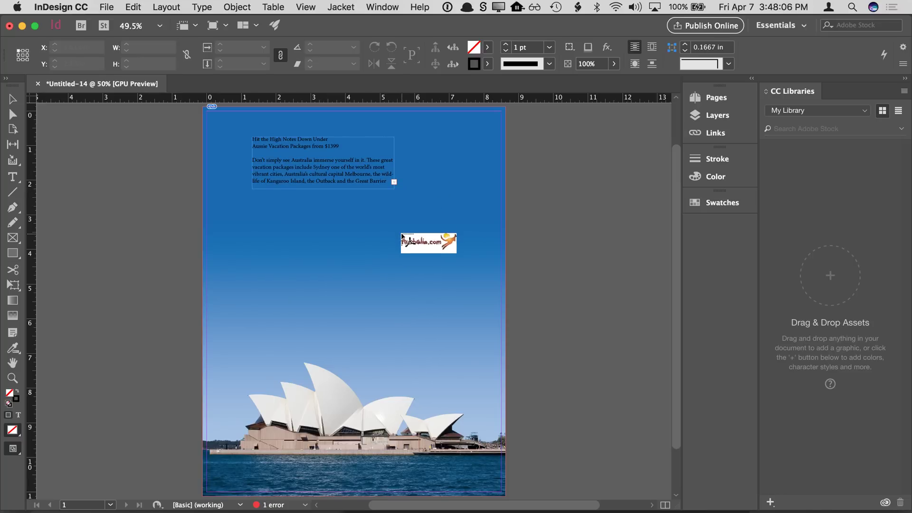
click(402, 234)
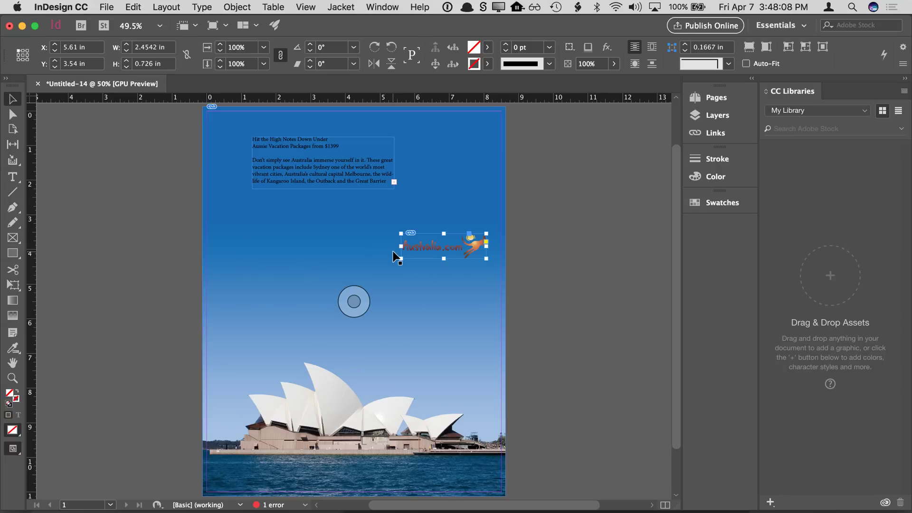
click(546, 167)
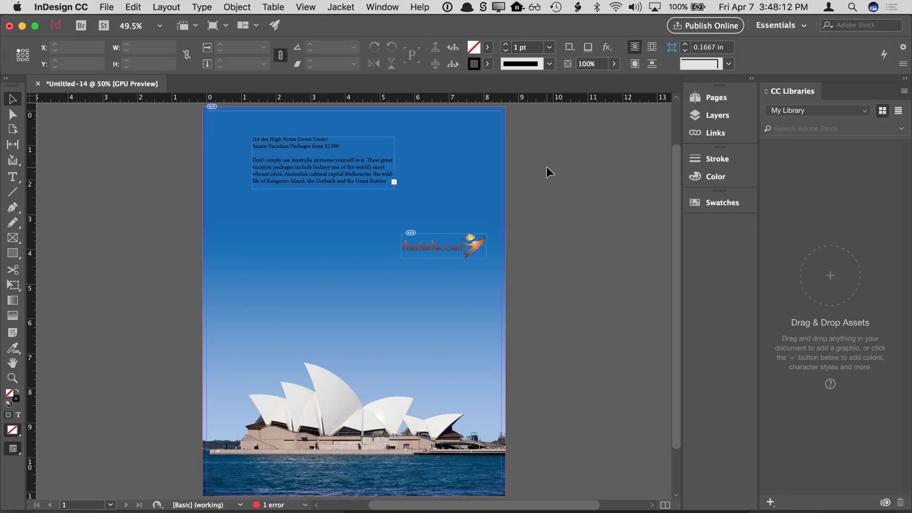
Try the ad text frame at heights of about 2.38 in and about 1.38 in
click(353, 301)
click(331, 158)
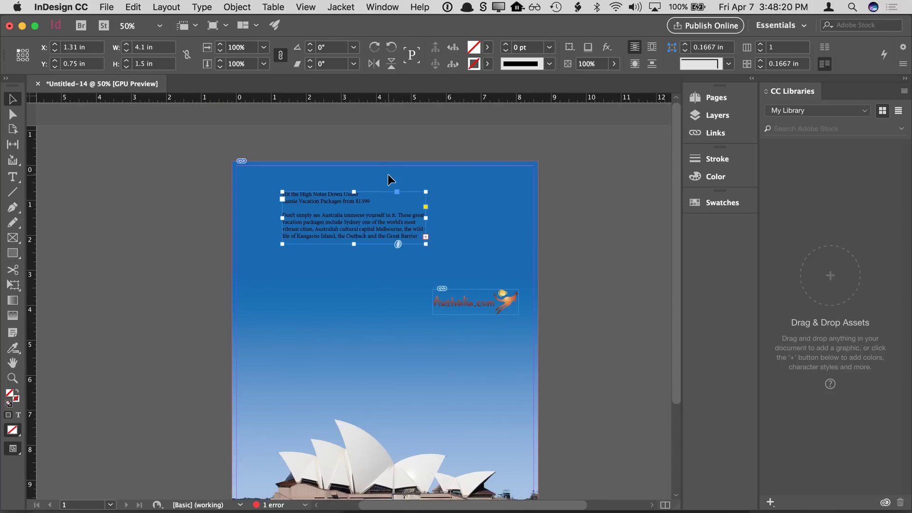
key(super+equal)
key(super+equal)
key(super+equal)
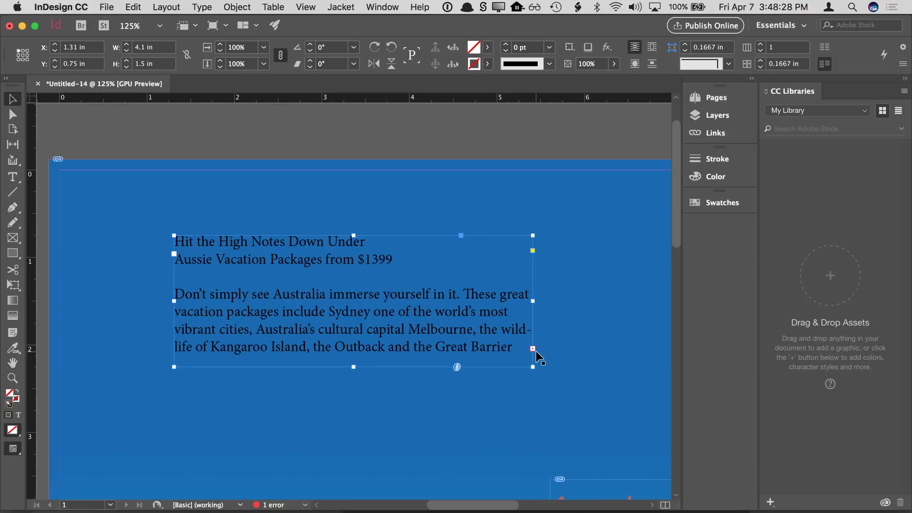
click(353, 367)
scroll(353, 368, down, 1)
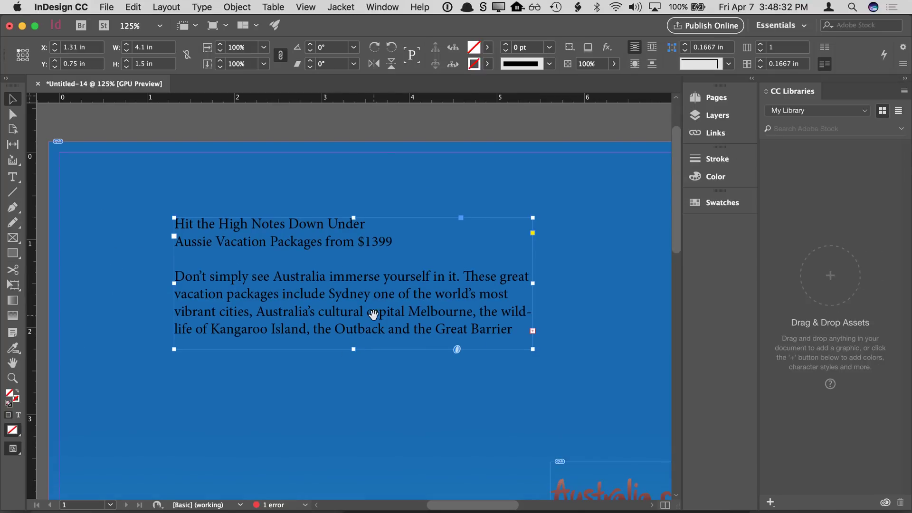
drag(355, 350, 354, 425)
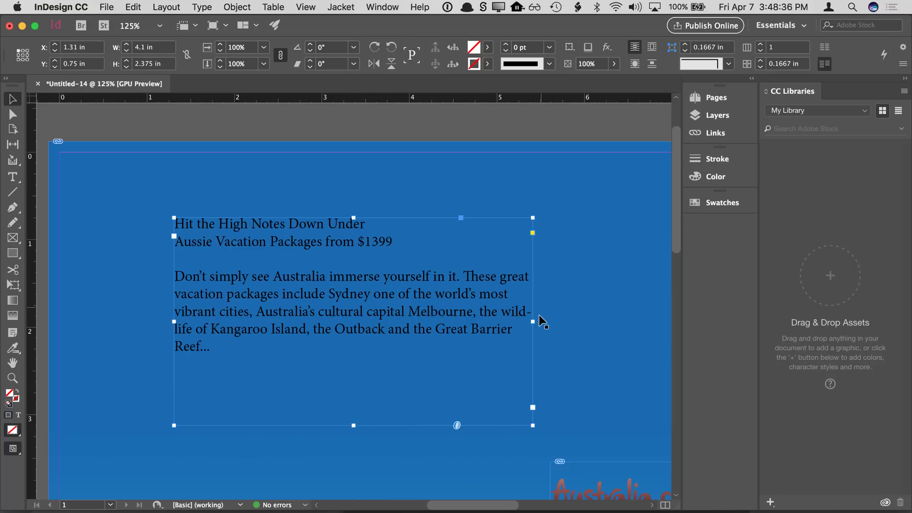
drag(355, 424, 356, 339)
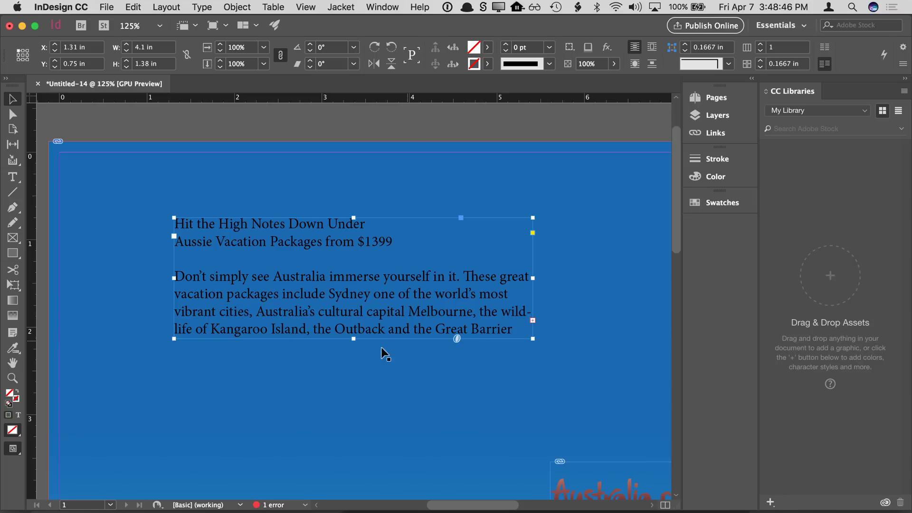
Enlarge the ad text frame to about 1.73 in high and move it to about X 1.33 in, Y 0.71 in
drag(353, 338, 356, 384)
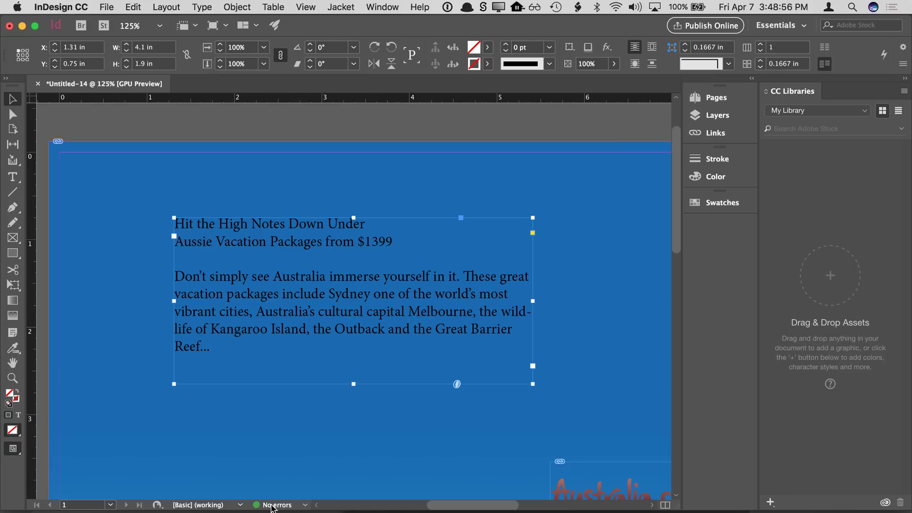
drag(353, 383, 354, 369)
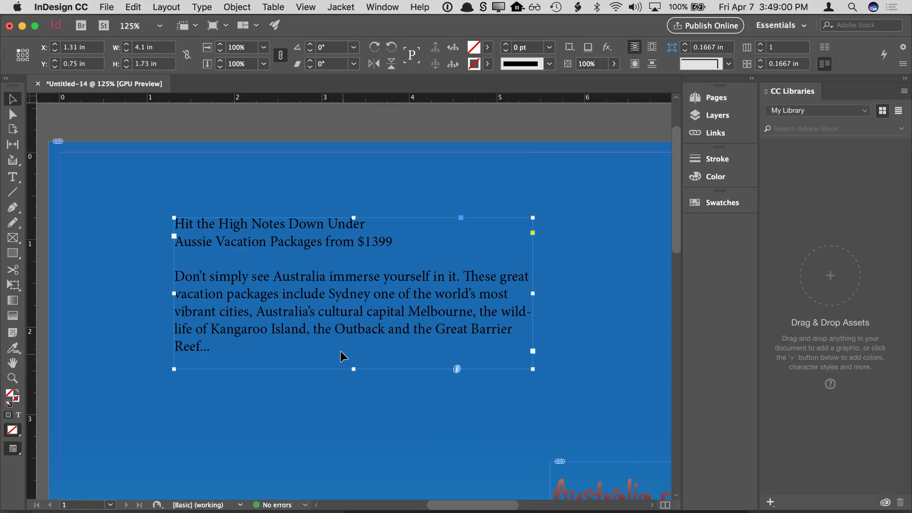
drag(340, 351, 330, 329)
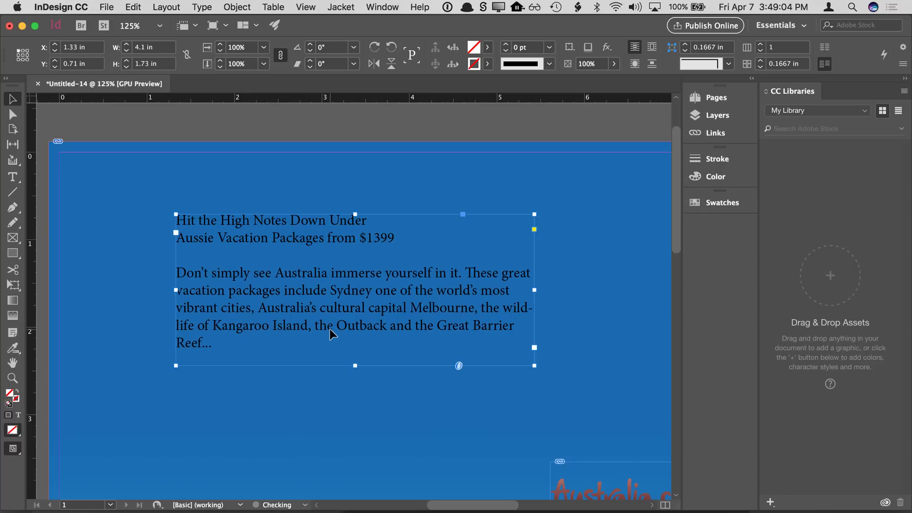
key(super+0)
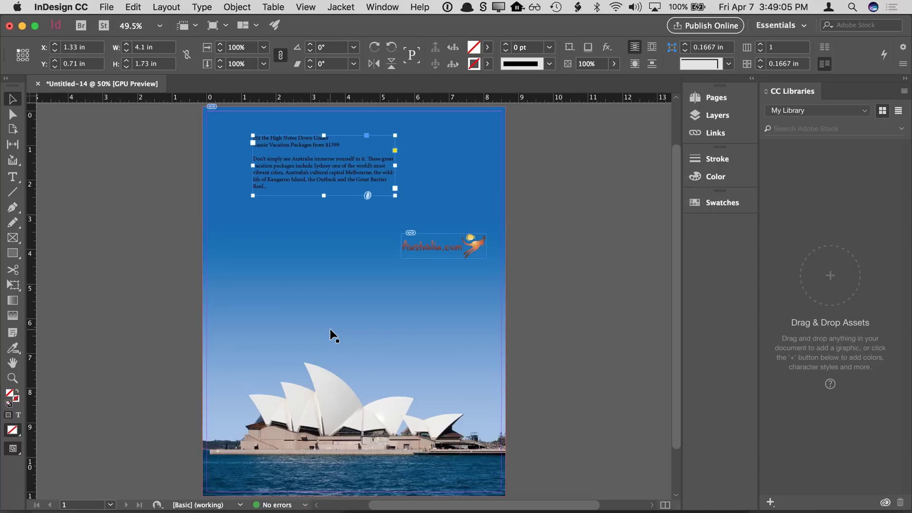
Nudge the Australia.com logo upward to Y 3.4428 in and deselect it
click(419, 243)
key(Up)
key(Up)
key(Up)
key(Up)
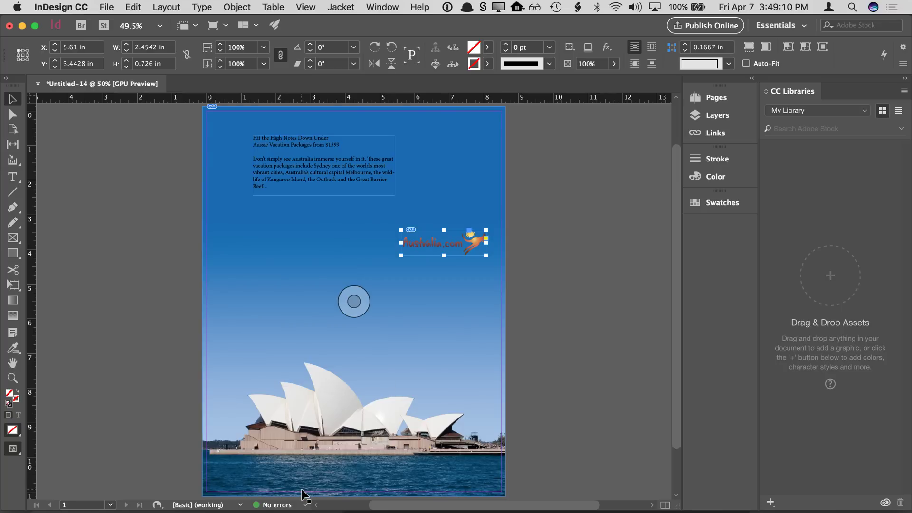
click(171, 278)
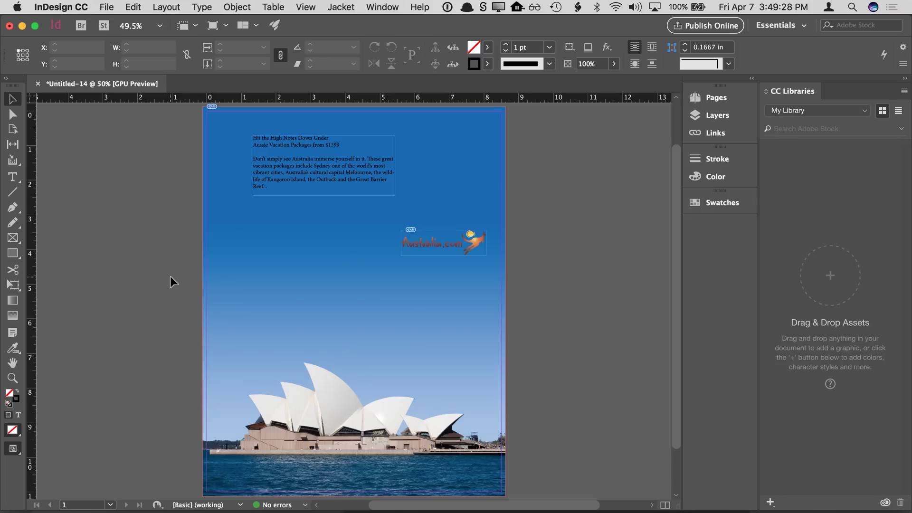
Turn off preflight for all documents
click(305, 505)
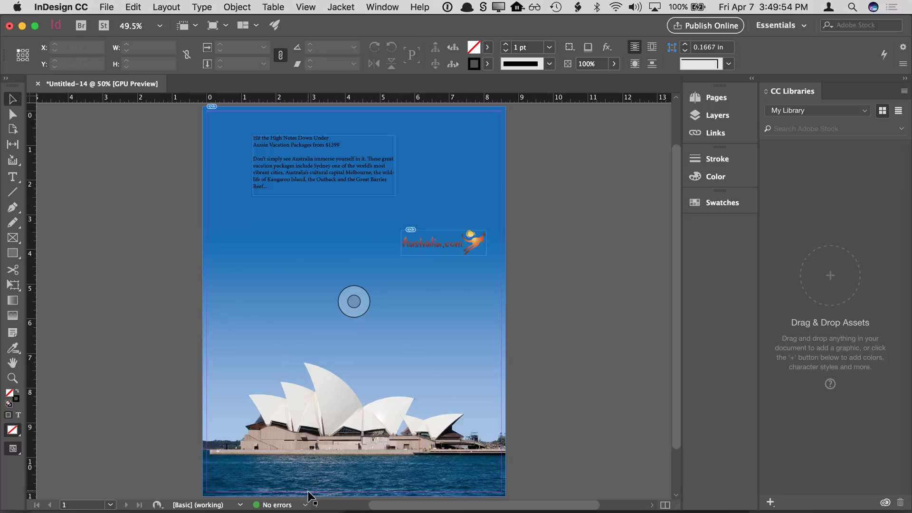
click(306, 505)
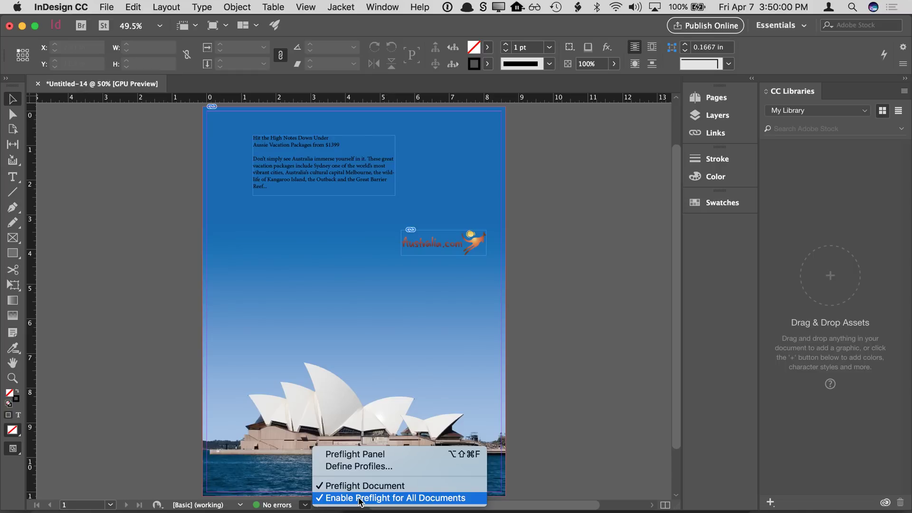
click(407, 496)
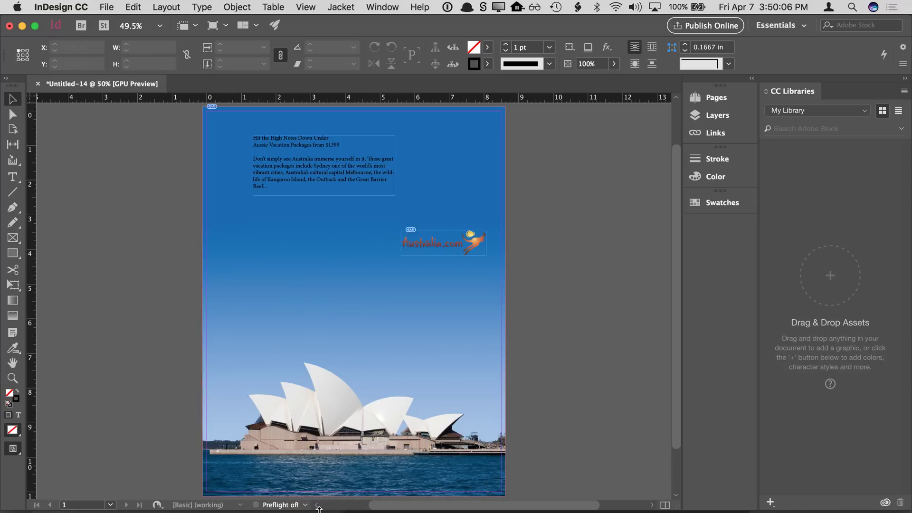
Enable preflight for the current document only and switch it off again
click(305, 504)
click(330, 486)
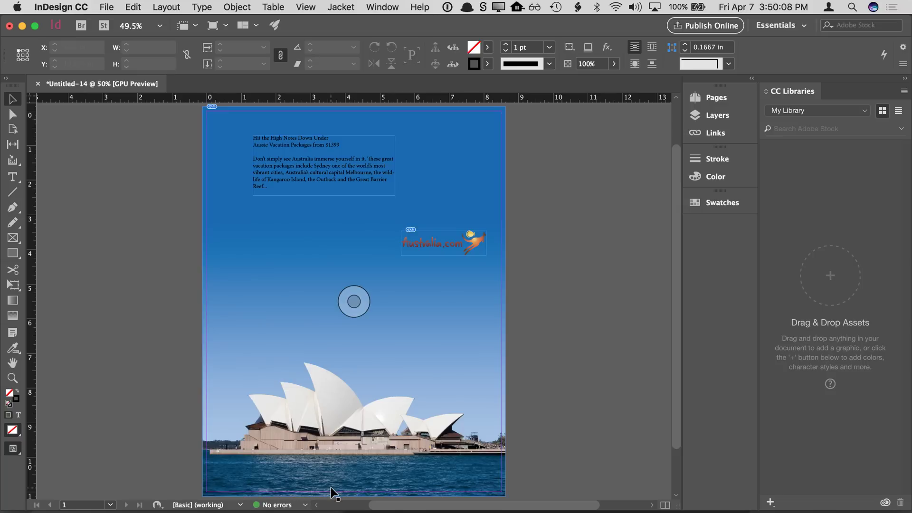
click(306, 504)
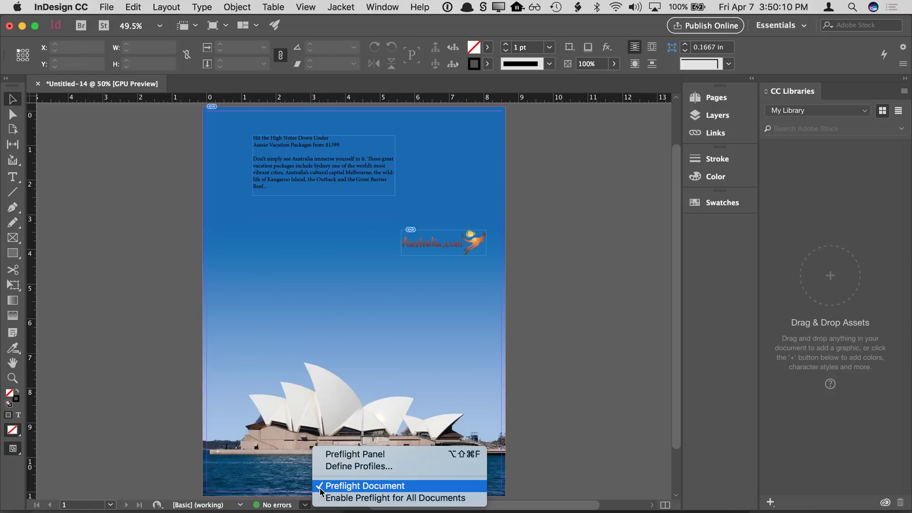
click(327, 485)
click(305, 504)
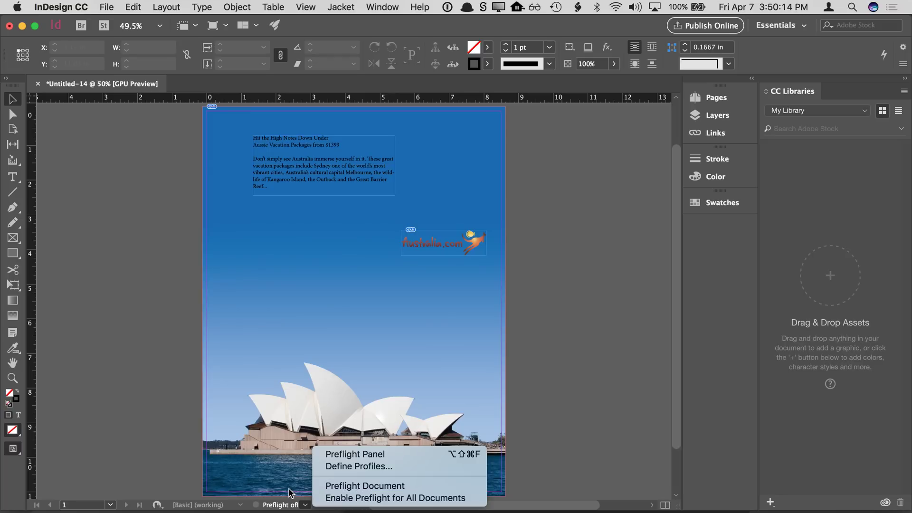
click(185, 434)
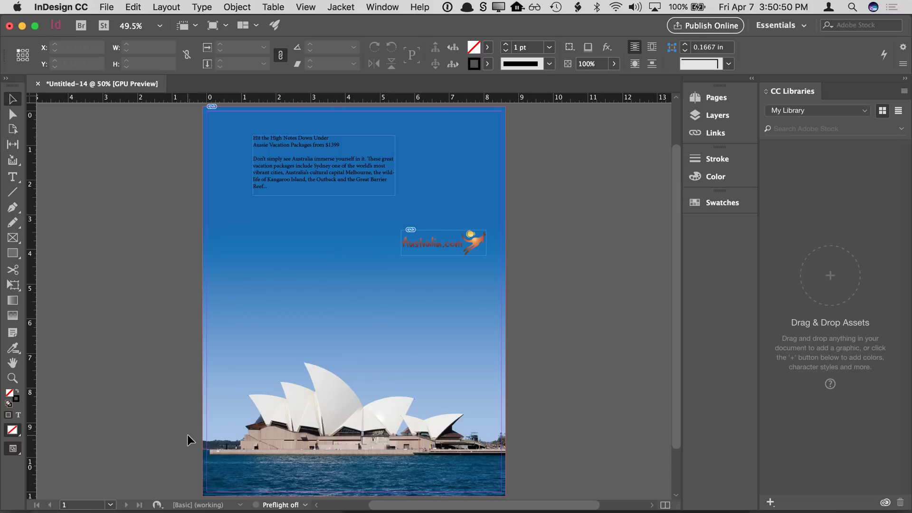
Compare the Australia.com logo at 200% zoom in Typical Display and in High Quality Display
click(457, 242)
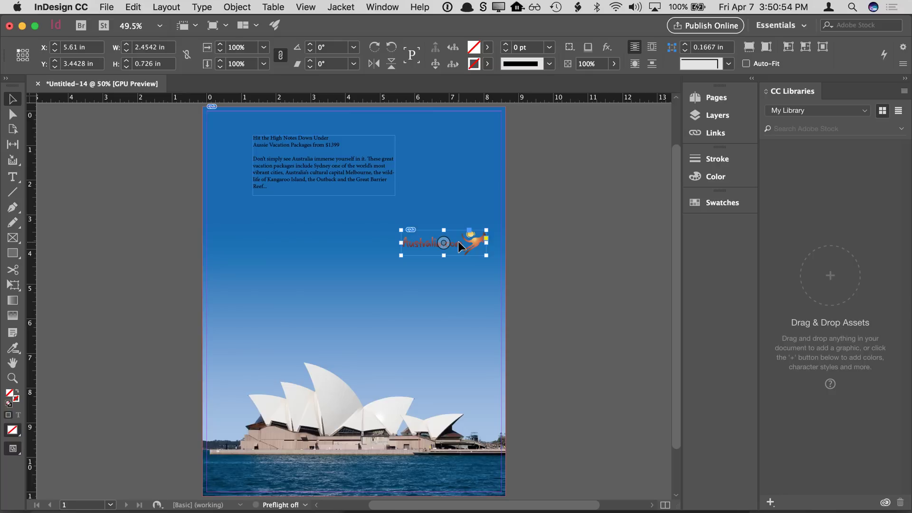
key(super+equal)
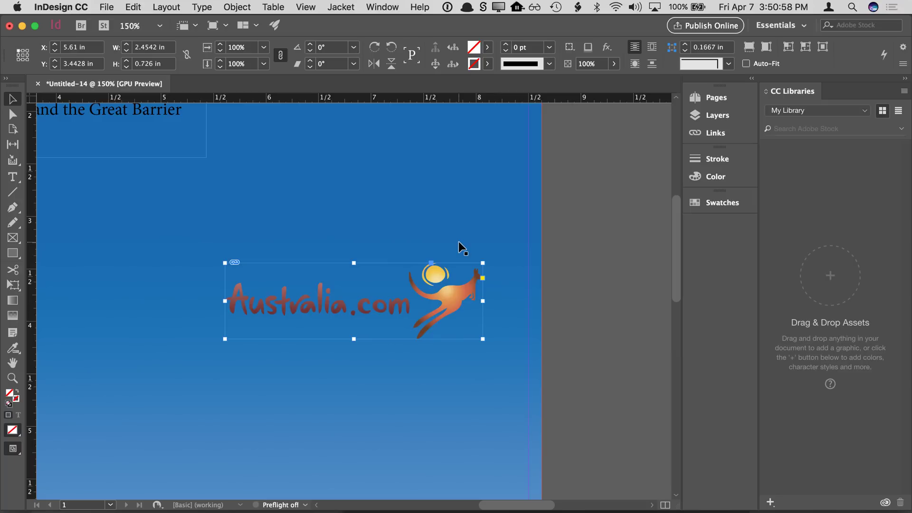
key(super+equal)
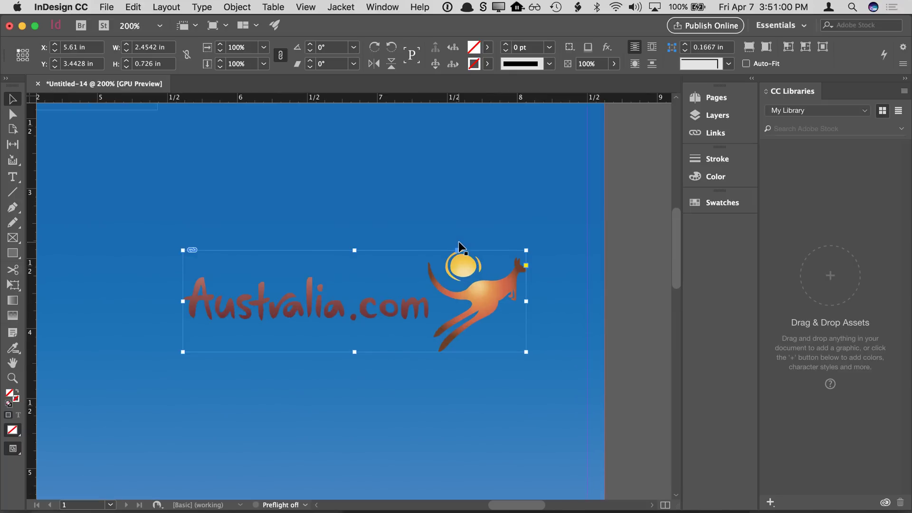
click(308, 13)
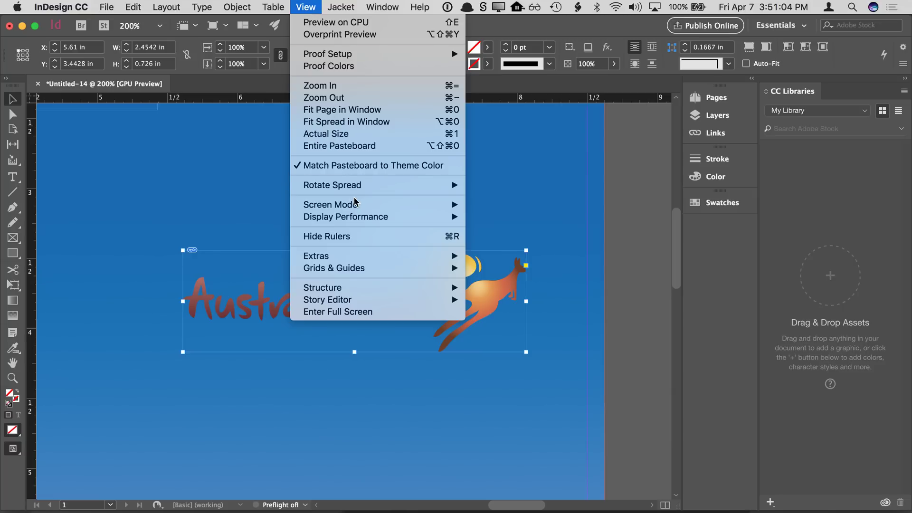
mouse_move(356, 218)
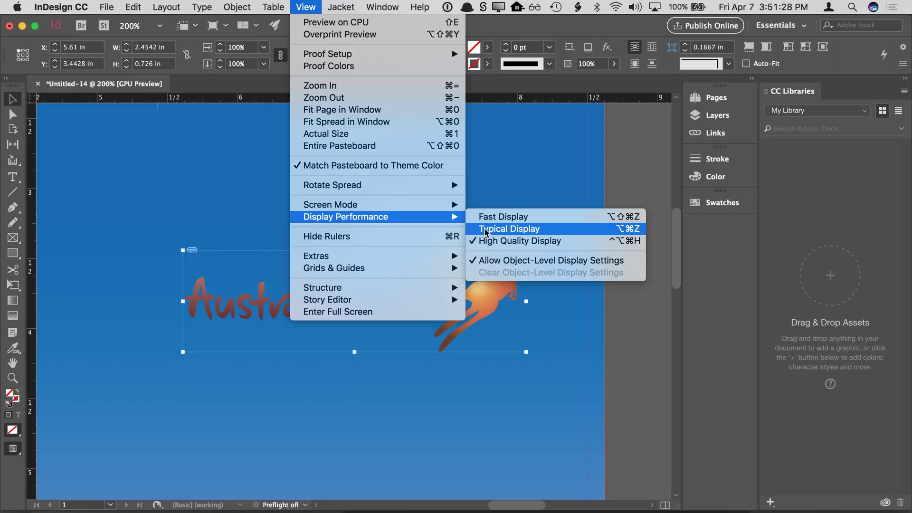
click(484, 229)
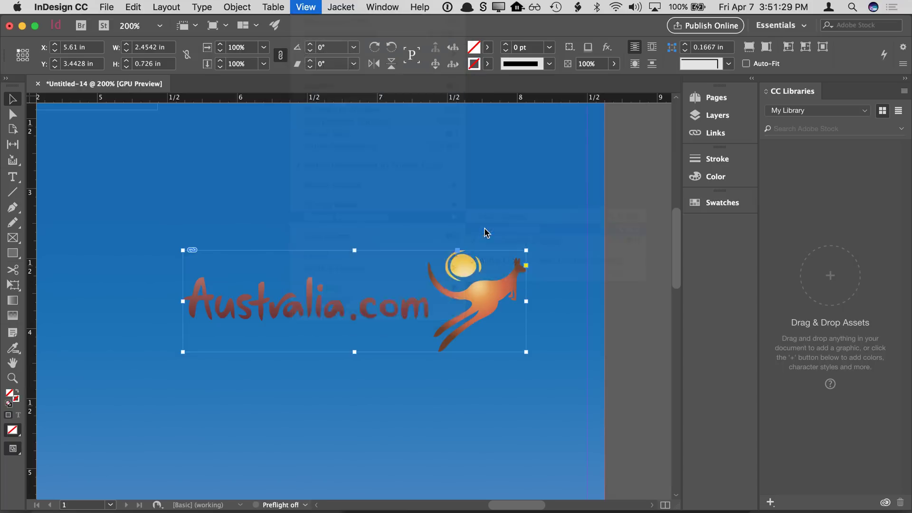
click(631, 216)
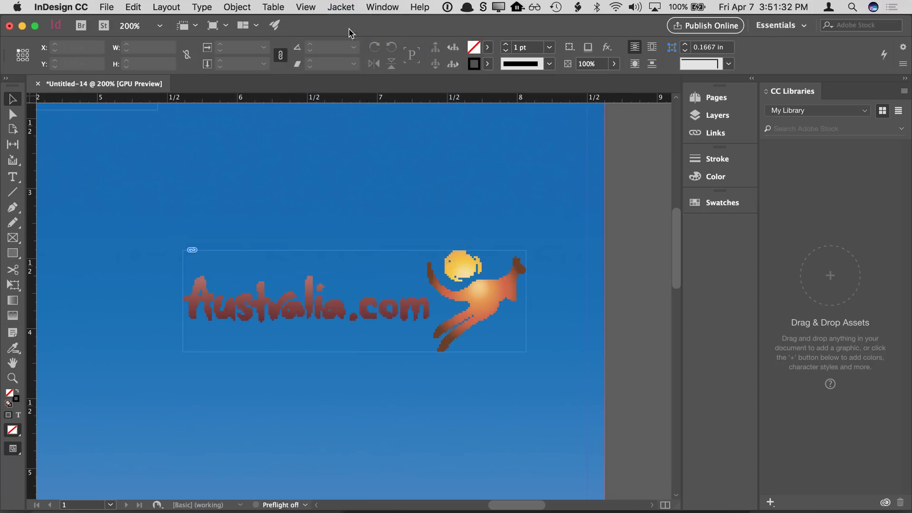
click(305, 7)
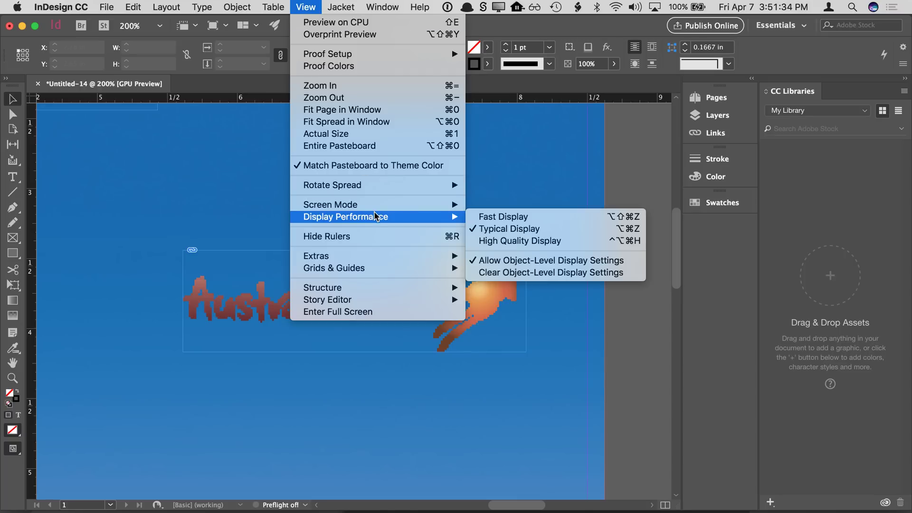
click(513, 242)
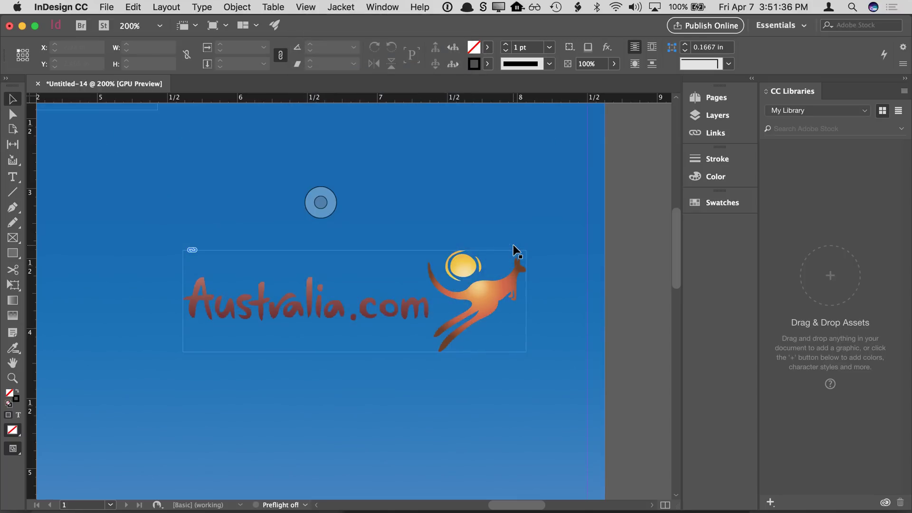
Set the document's display performance to Typical Display and show the whole page
click(309, 8)
mouse_move(367, 218)
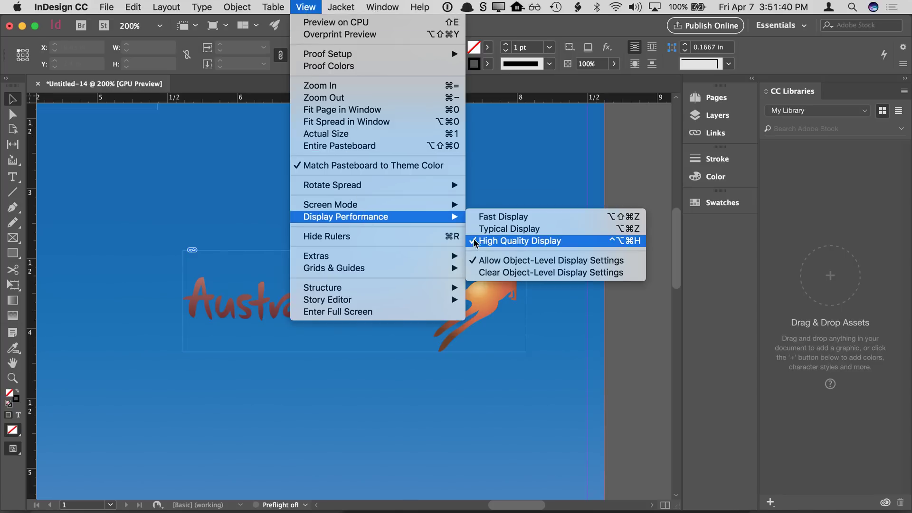
click(485, 229)
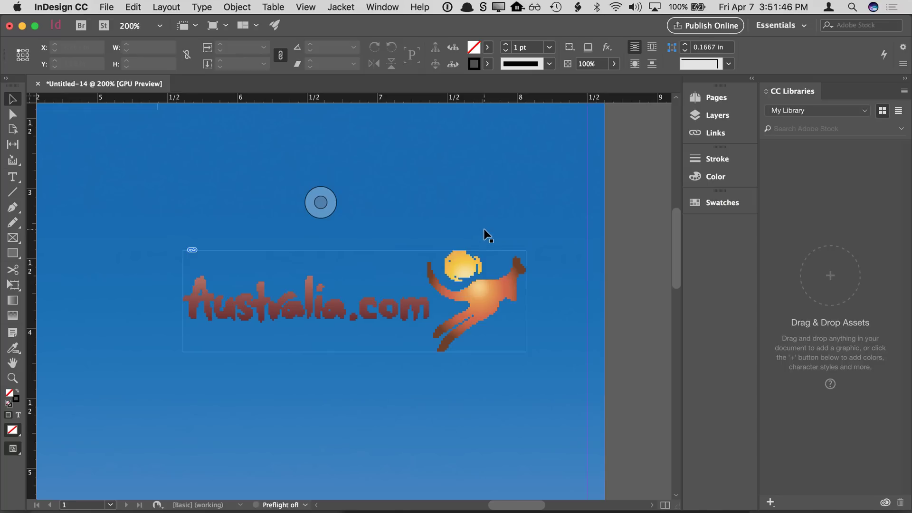
click(354, 301)
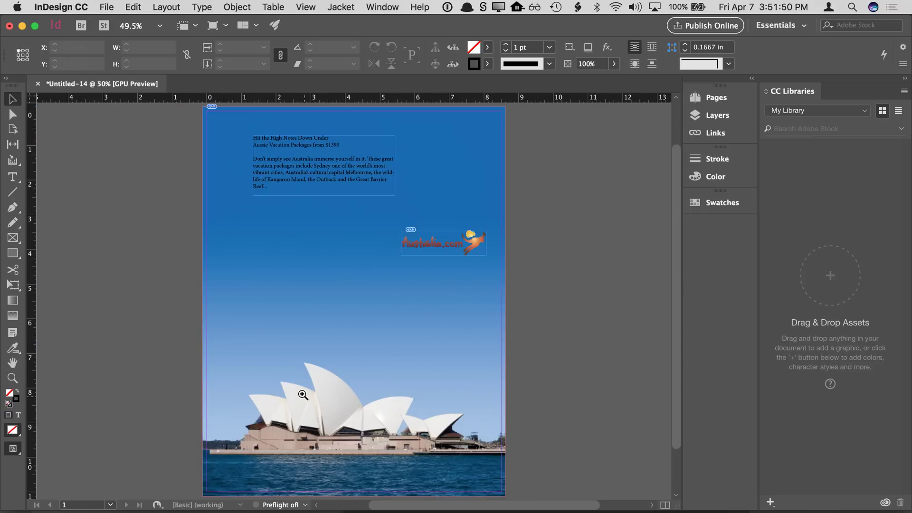
Compare the Opera House sails in close-up in Typical Display and in High Quality Display, and return to the whole page
drag(303, 394, 332, 406)
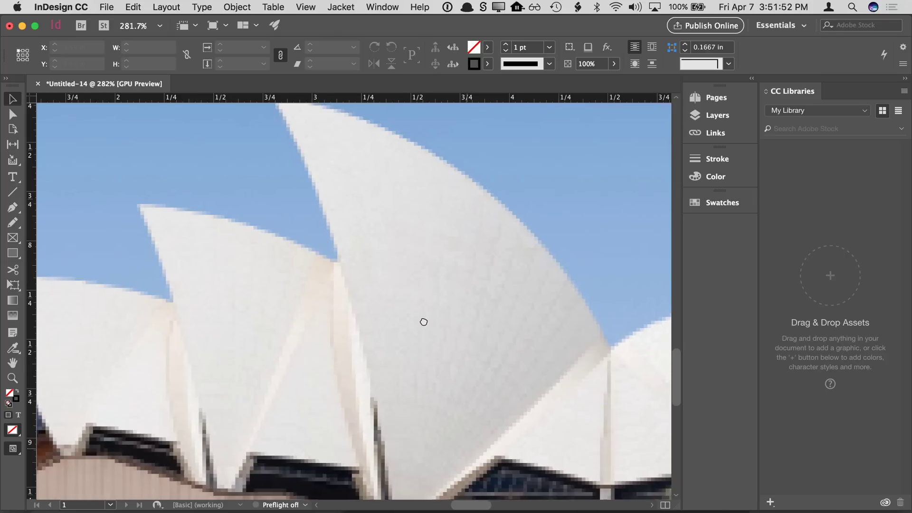
click(306, 7)
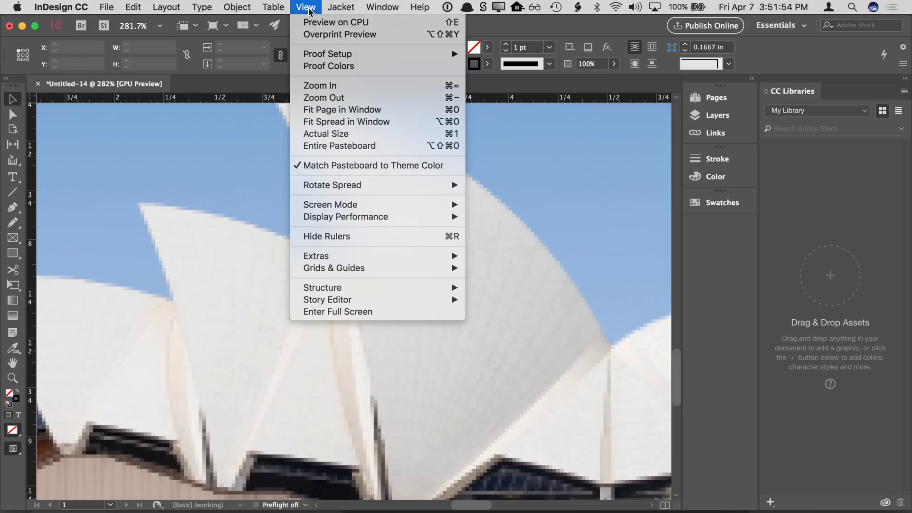
mouse_move(361, 217)
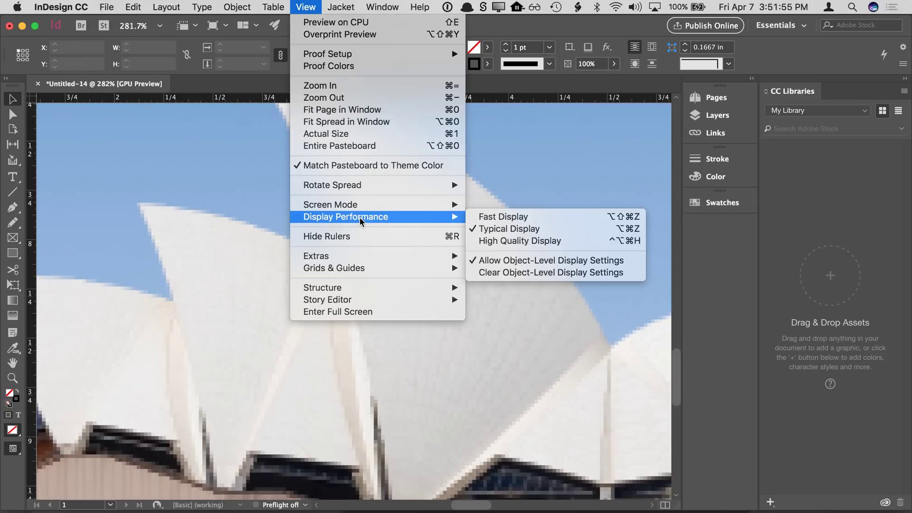
click(491, 241)
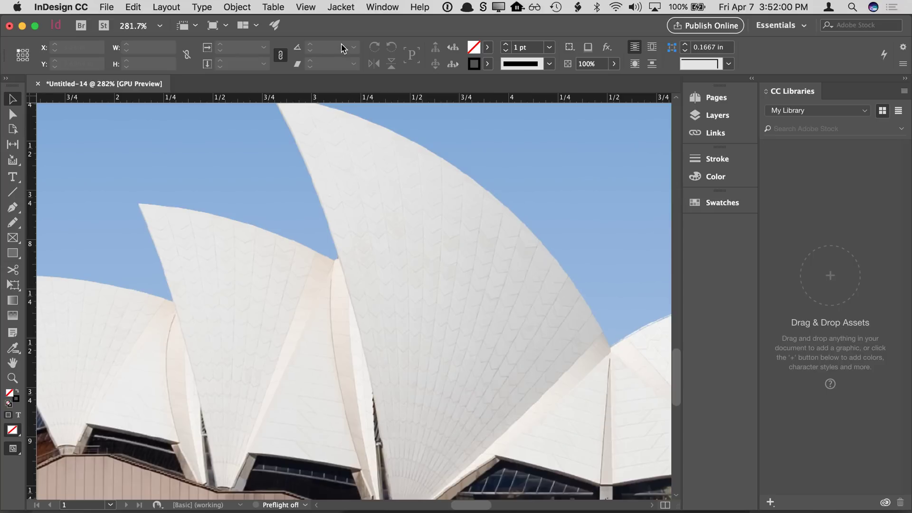
key(super+0)
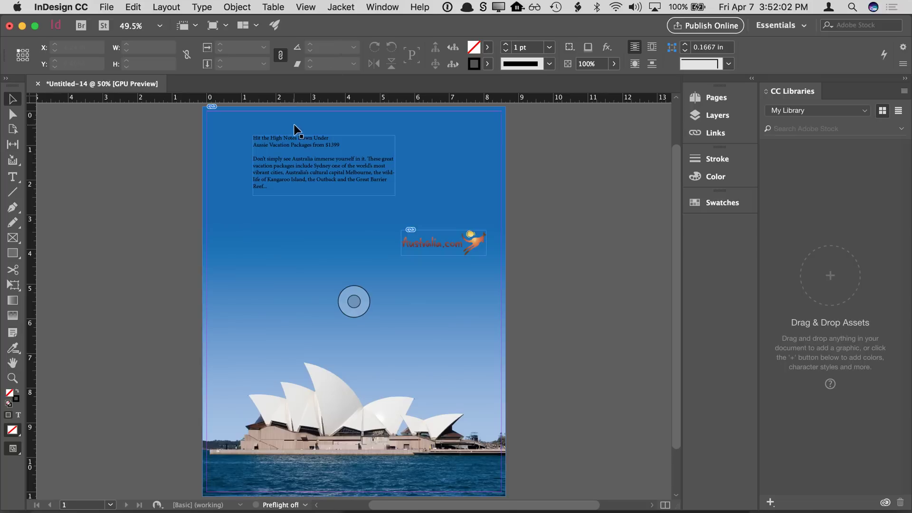
Set the document's display performance to Typical Display and examine the Australia.com logo in close-up
click(305, 7)
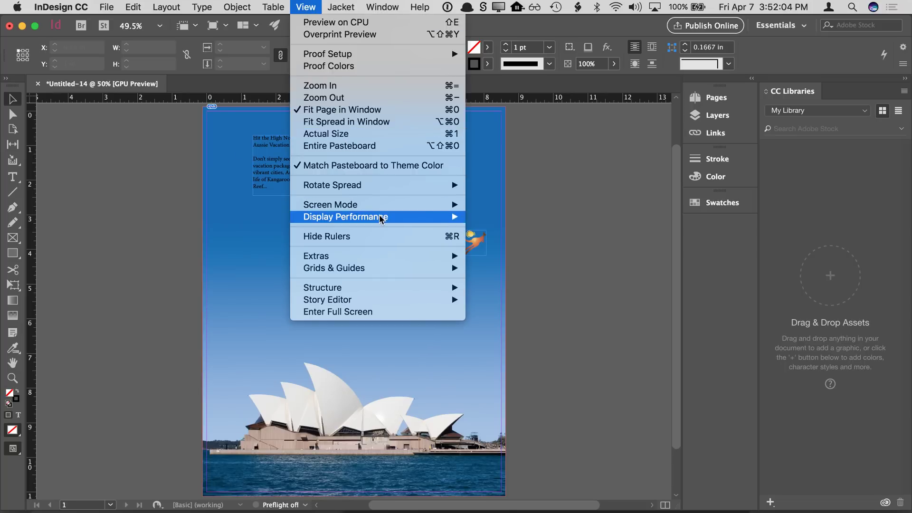
mouse_move(380, 218)
click(482, 231)
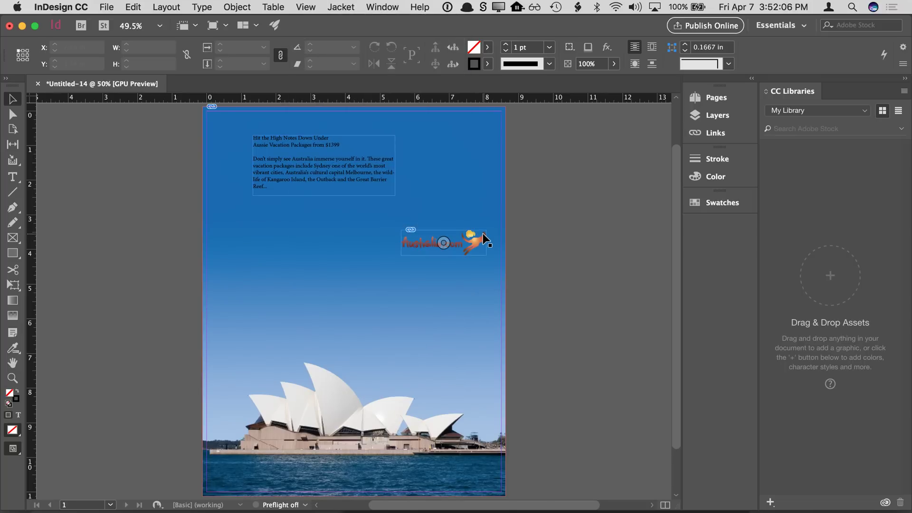
drag(419, 235, 454, 294)
click(546, 287)
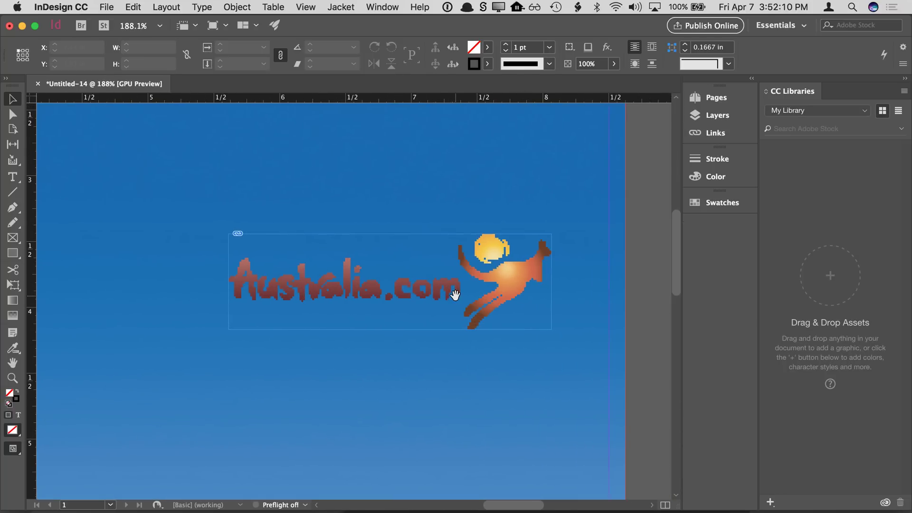
click(330, 200)
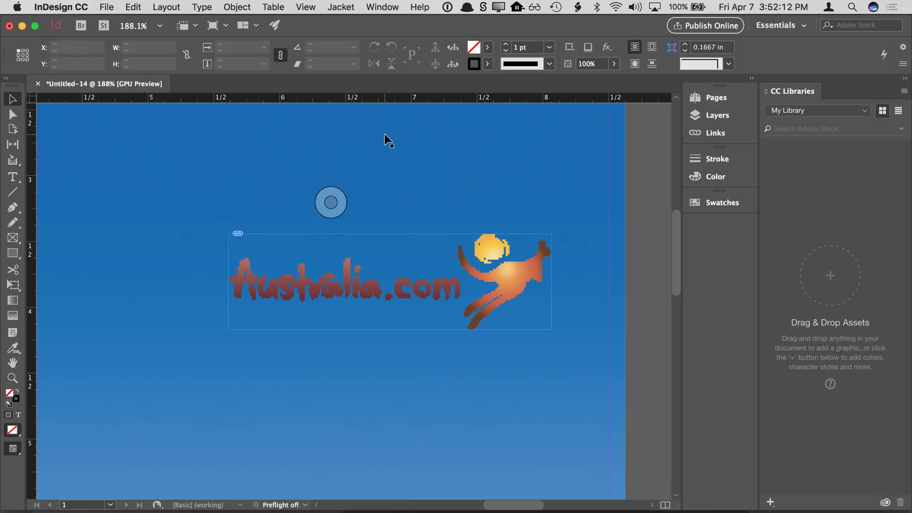
Examine the Australia.com logo close-up in High Quality Display and fit the page in the window again
click(305, 10)
mouse_move(382, 219)
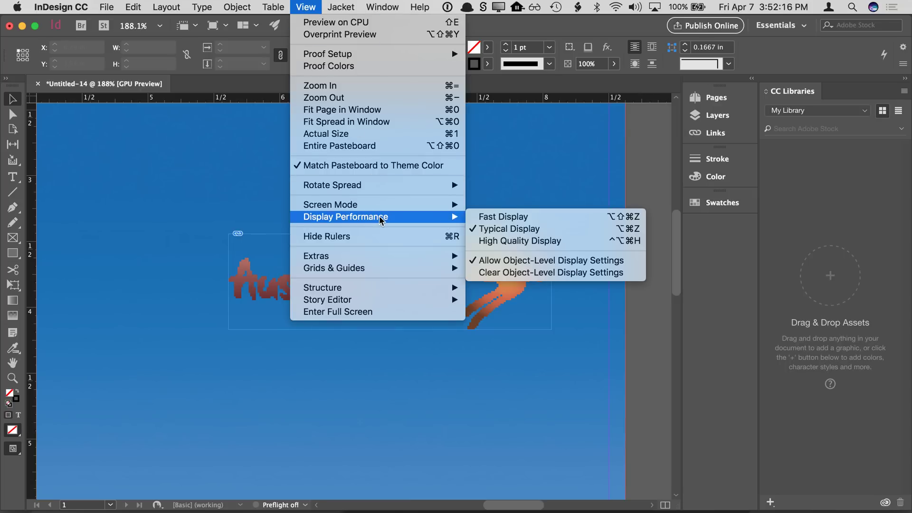
click(512, 241)
key(super+0)
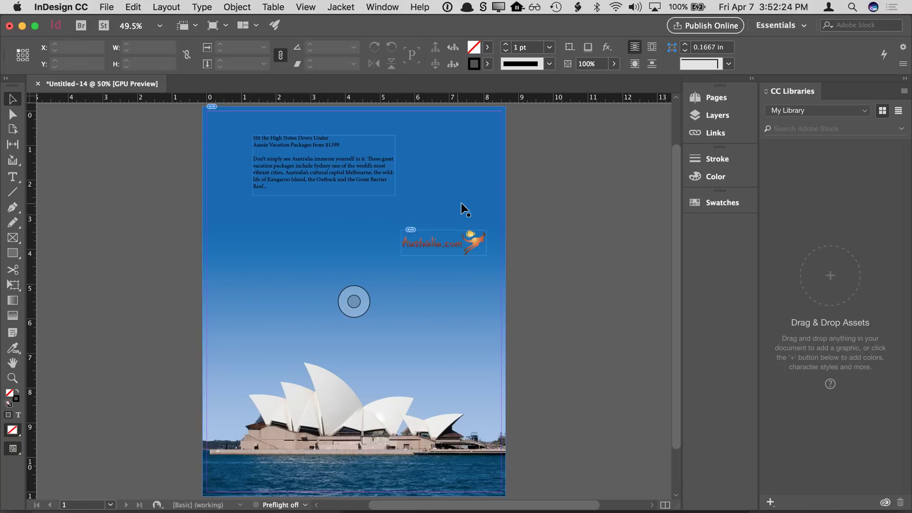
Switch the document's display performance to Typical Display and from there to Fast Display
click(305, 7)
mouse_move(377, 217)
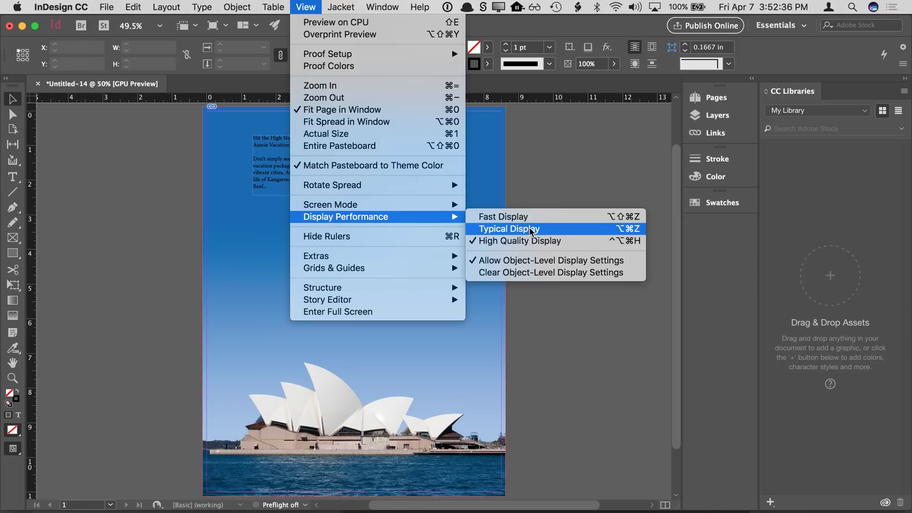
click(530, 230)
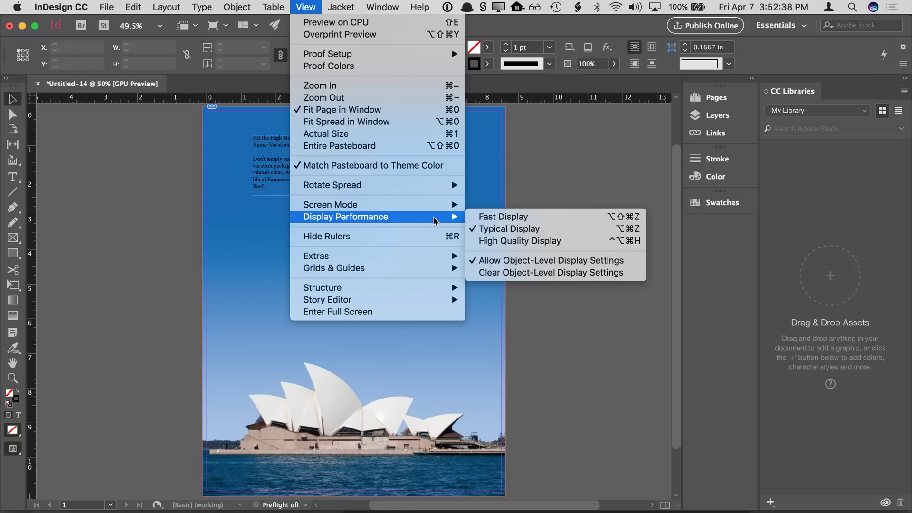
click(488, 217)
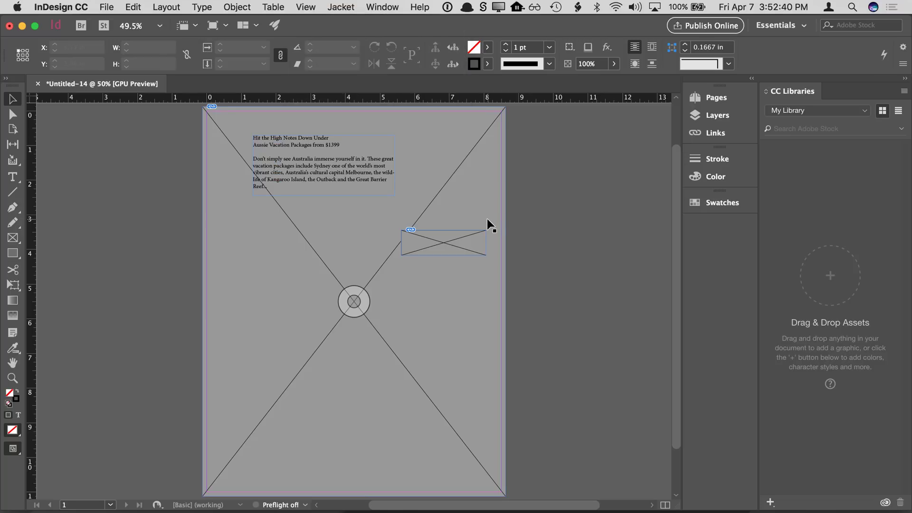
Compare the whole page in Typical Display with Fast Display, leaving the document in Fast Display
click(305, 7)
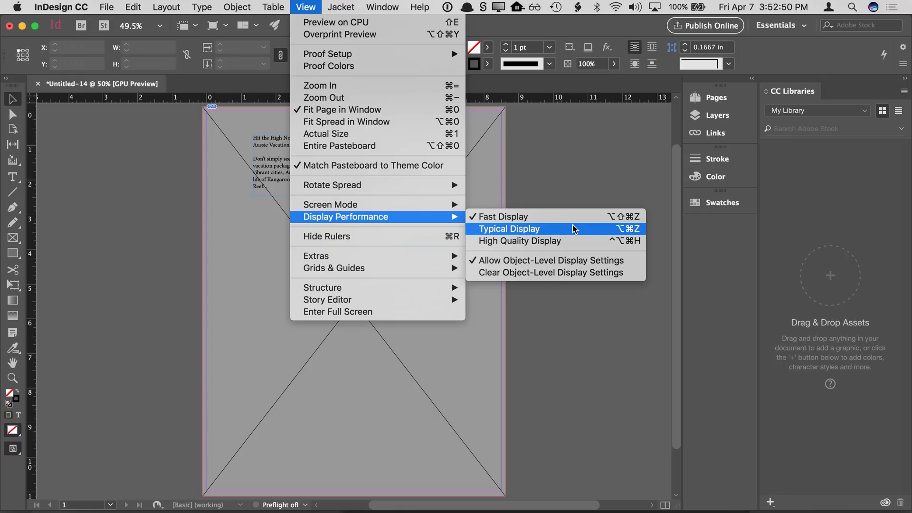
click(573, 227)
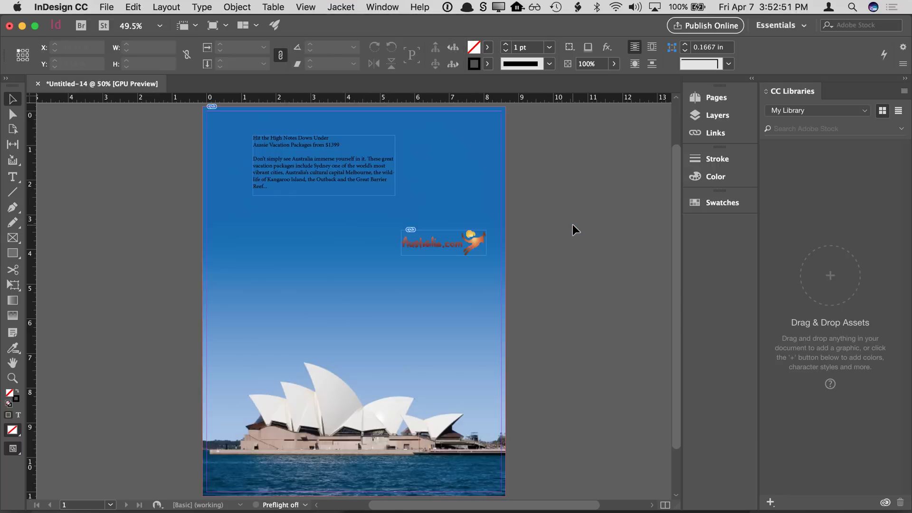
click(313, 8)
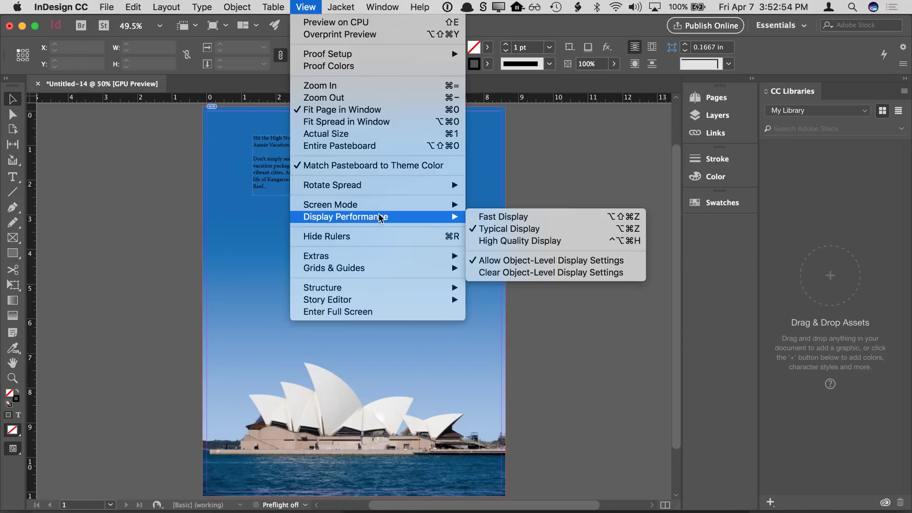
click(487, 217)
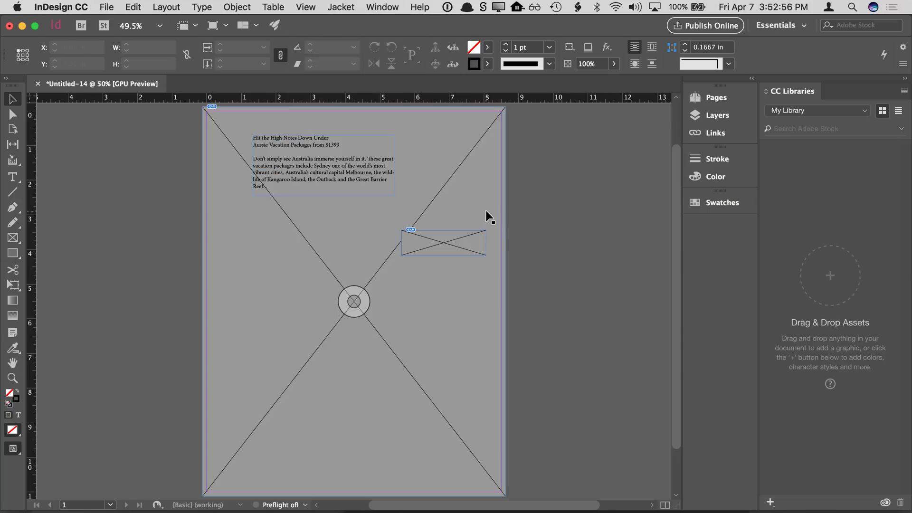
Set the document's display performance to High Quality Display
click(313, 8)
mouse_move(374, 220)
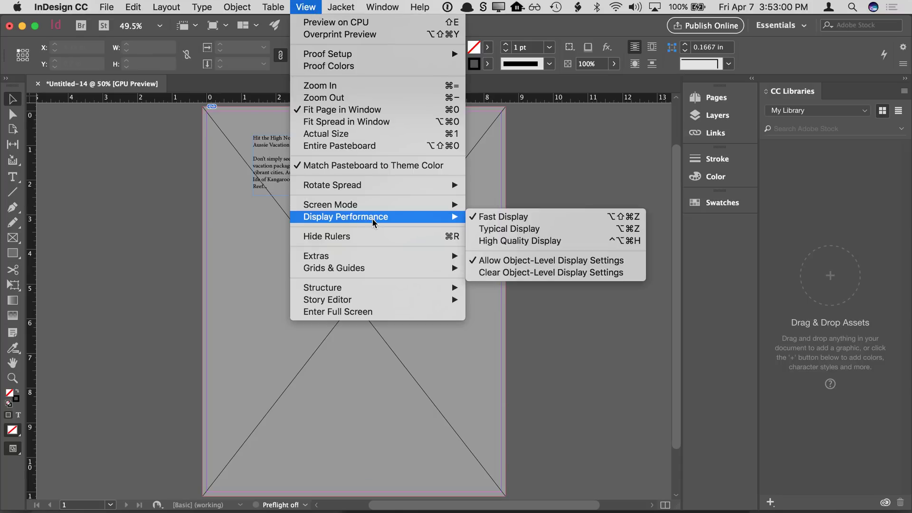
click(506, 243)
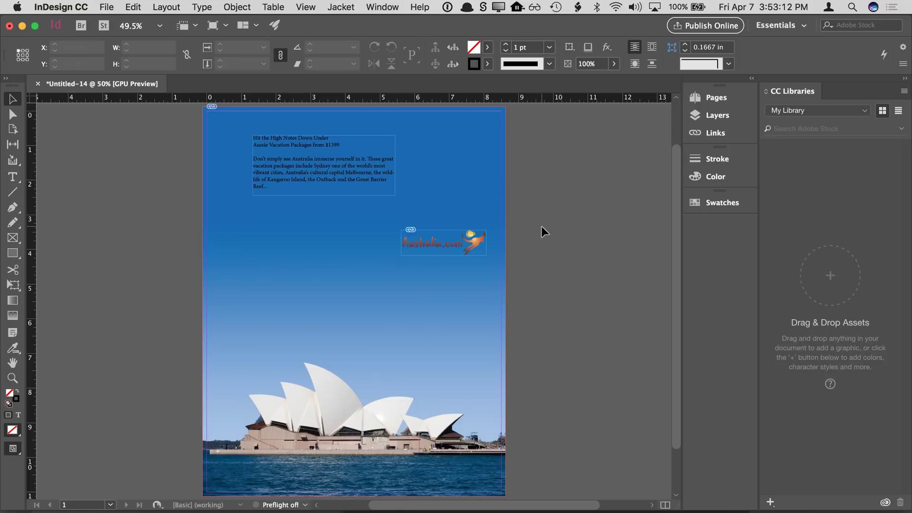
Set the document's display performance to Typical Display
click(353, 301)
click(341, 7)
mouse_move(306, 7)
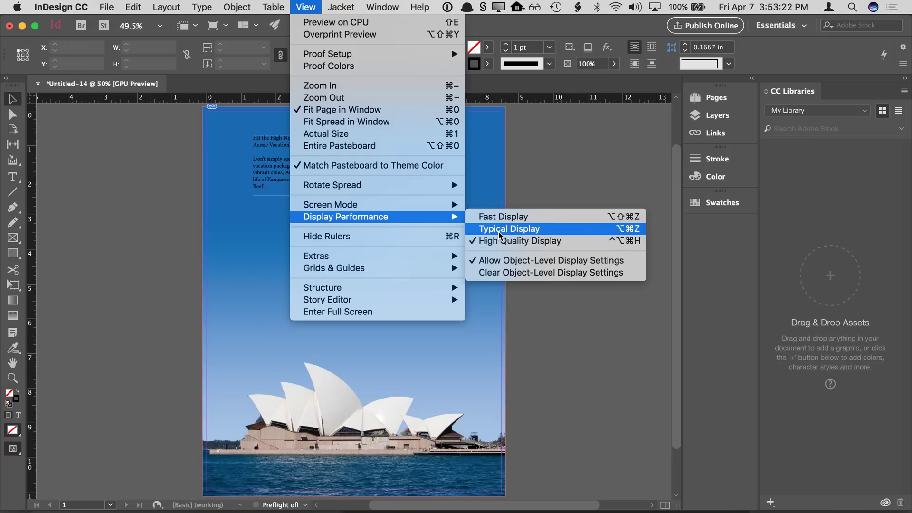
click(499, 226)
Open the Display Performance preferences
key(super+minus)
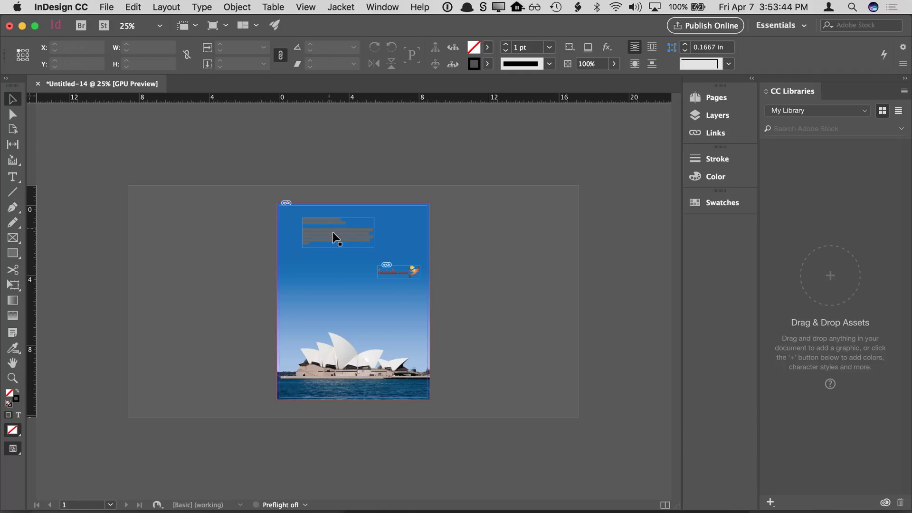
click(84, 11)
mouse_move(82, 34)
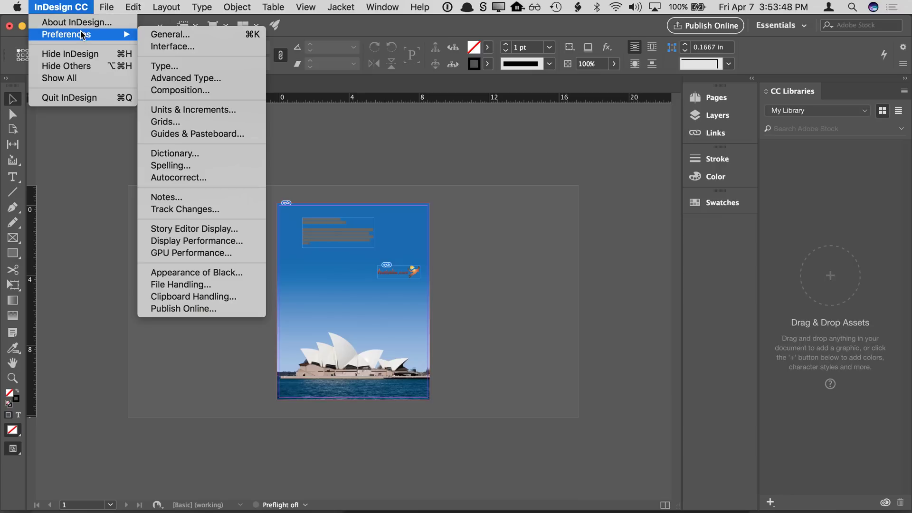
click(185, 242)
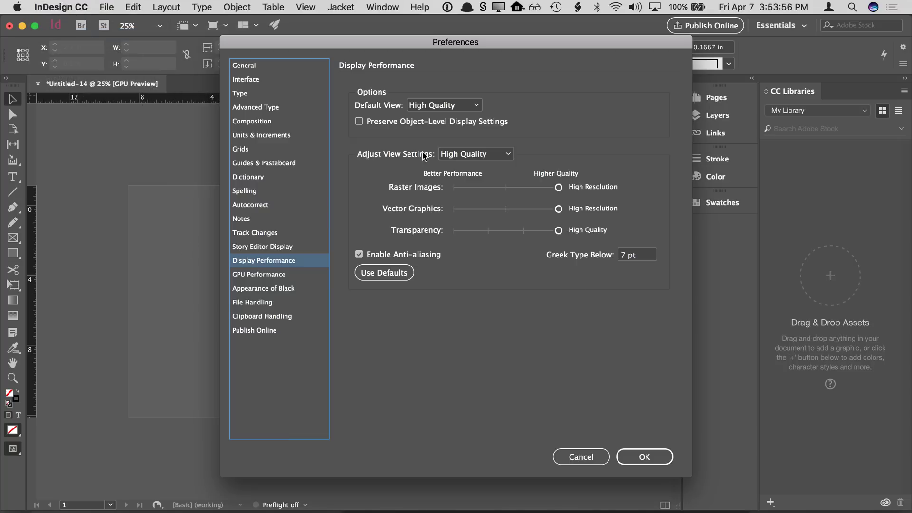
Try Typical as the default view and return it to High Quality
click(427, 106)
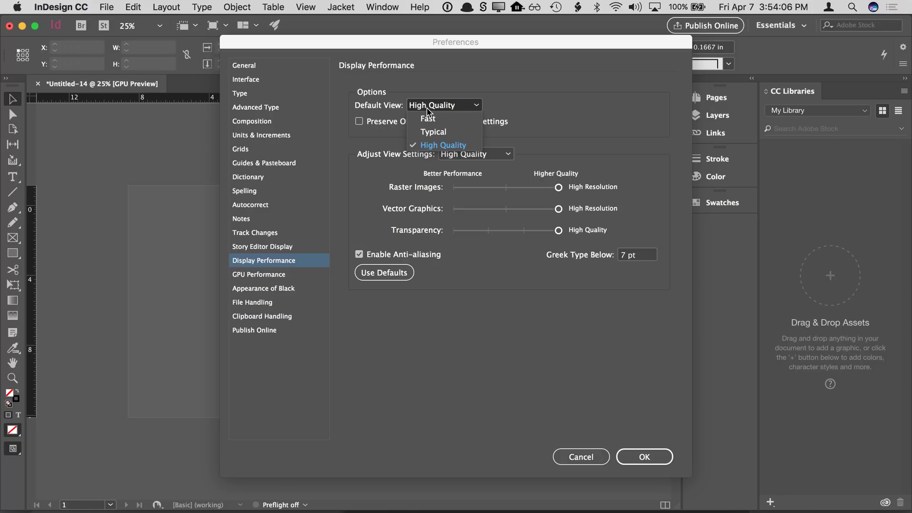
click(433, 133)
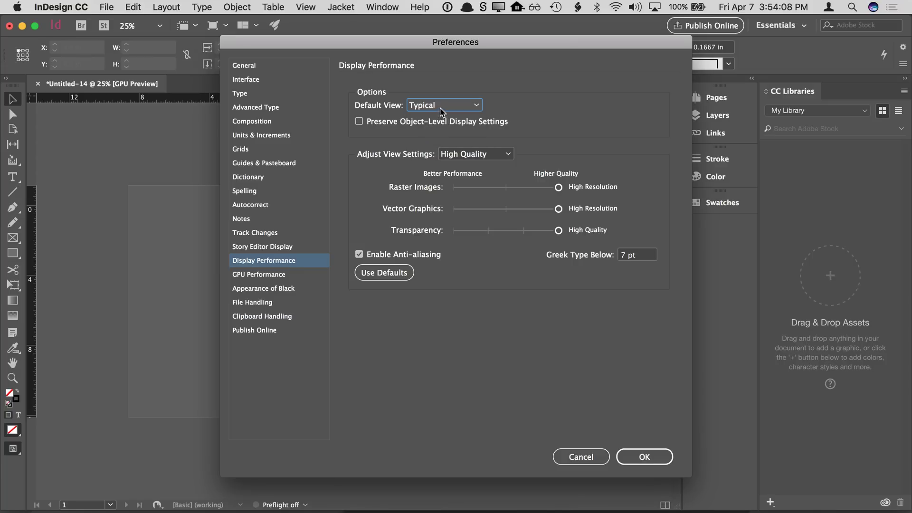
click(442, 108)
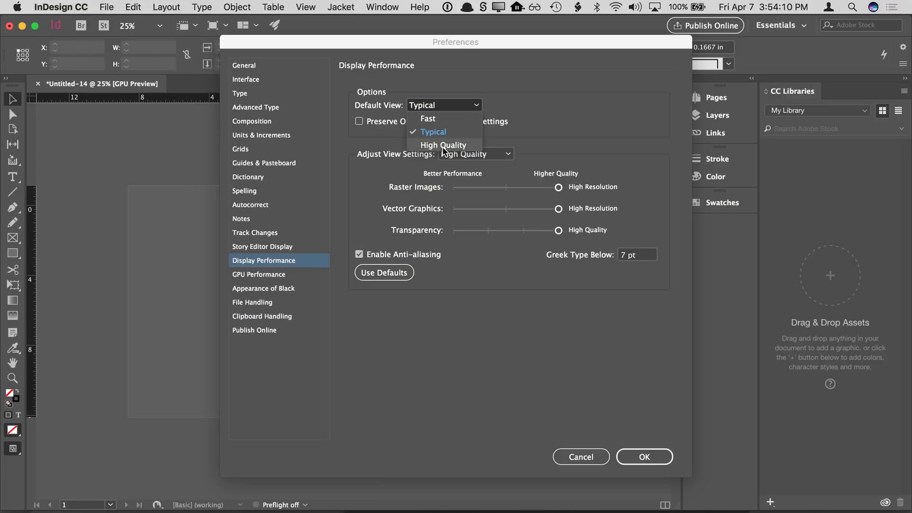
click(442, 148)
click(434, 106)
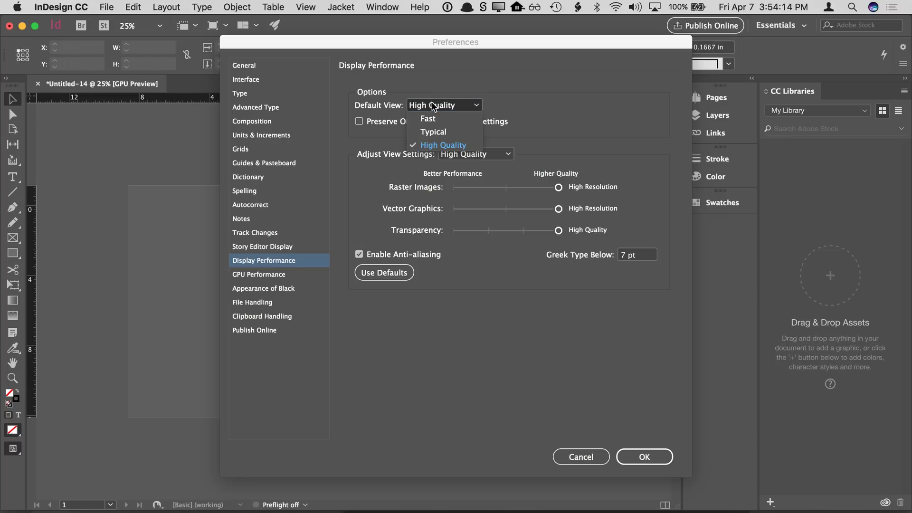
click(433, 131)
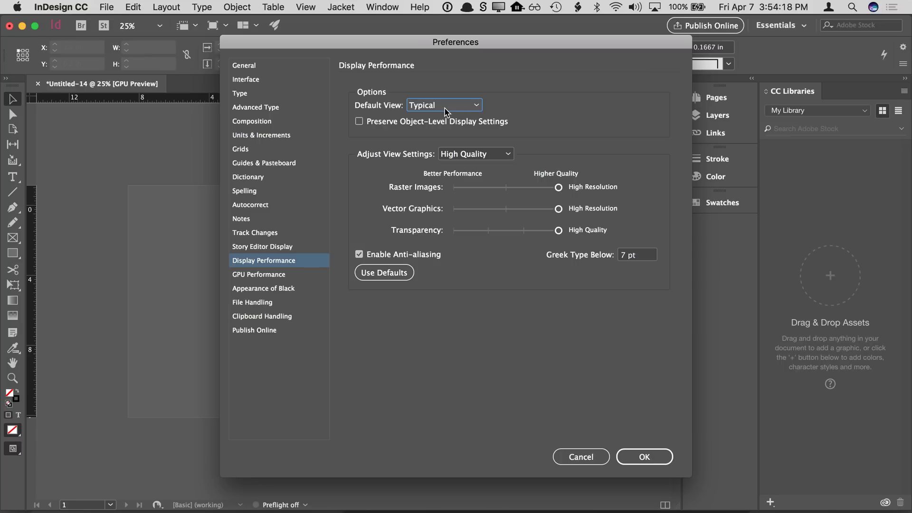
click(447, 112)
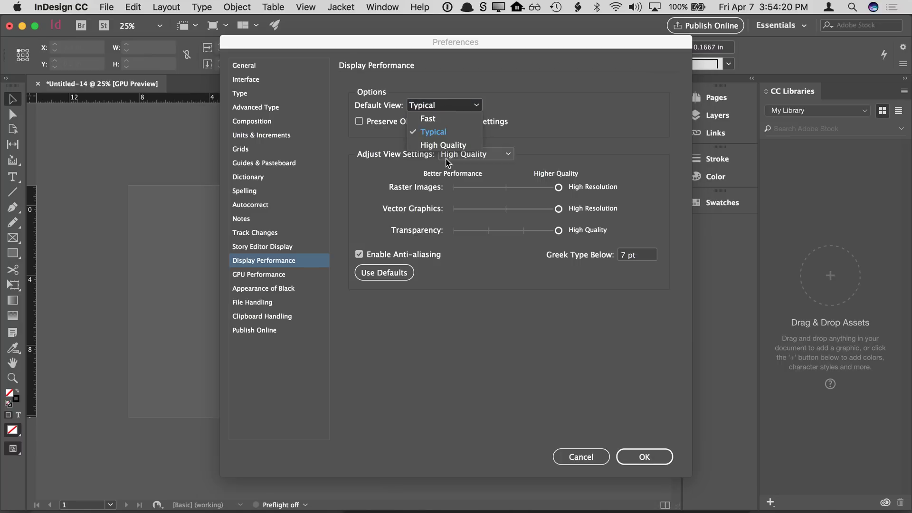
click(446, 145)
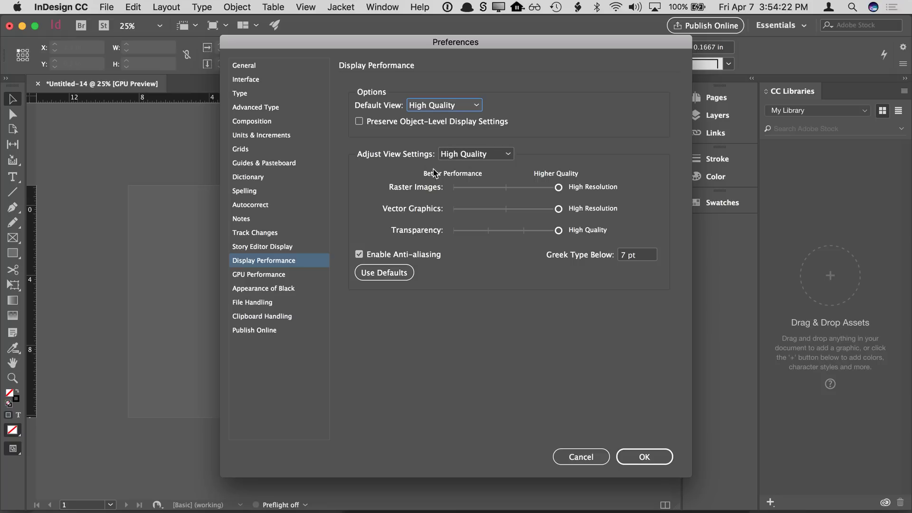
Set Greek Type Below to 0 pt for the High Quality view settings
click(465, 160)
click(464, 160)
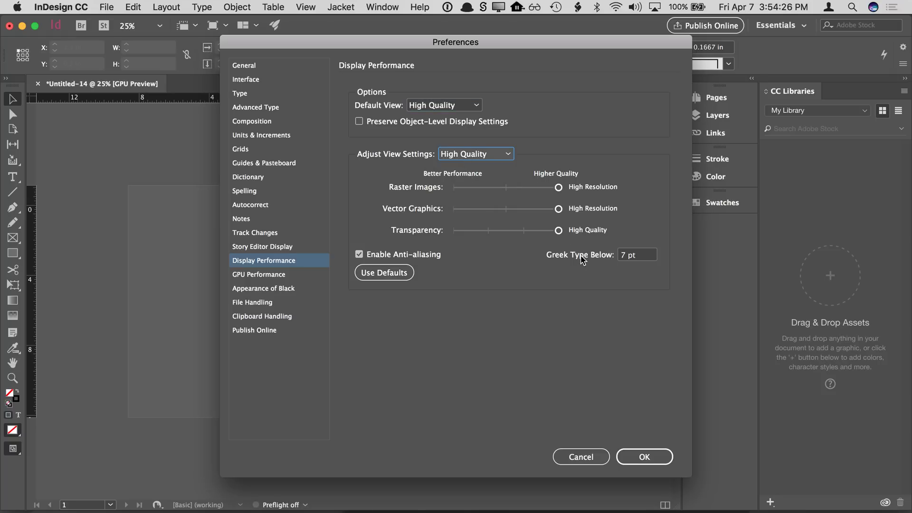
key(Tab)
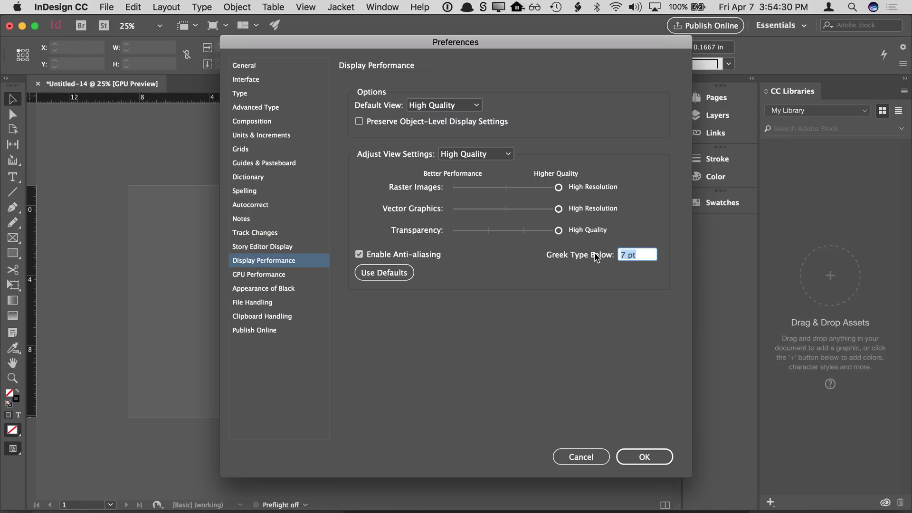
text(0)
Set Greek Type Below to 0 pt for the Typical view settings as well and apply the preferences
click(506, 155)
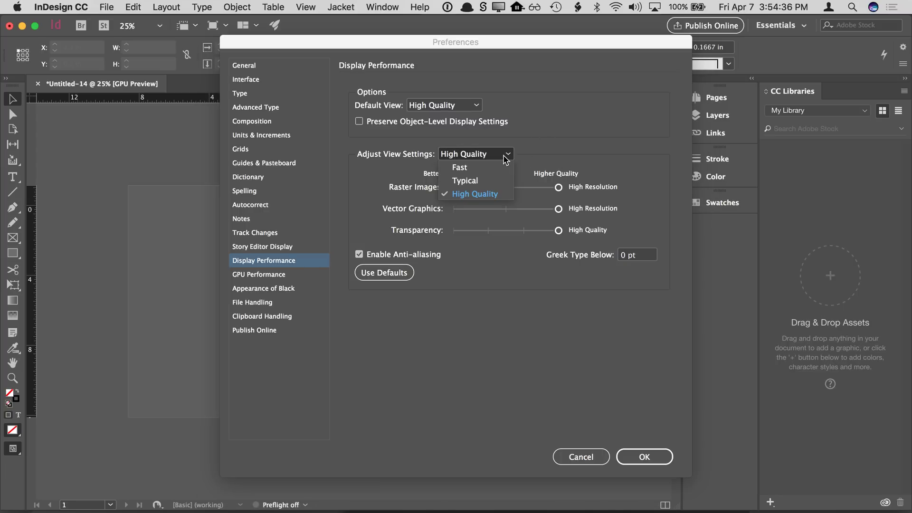
click(494, 182)
key(Tab)
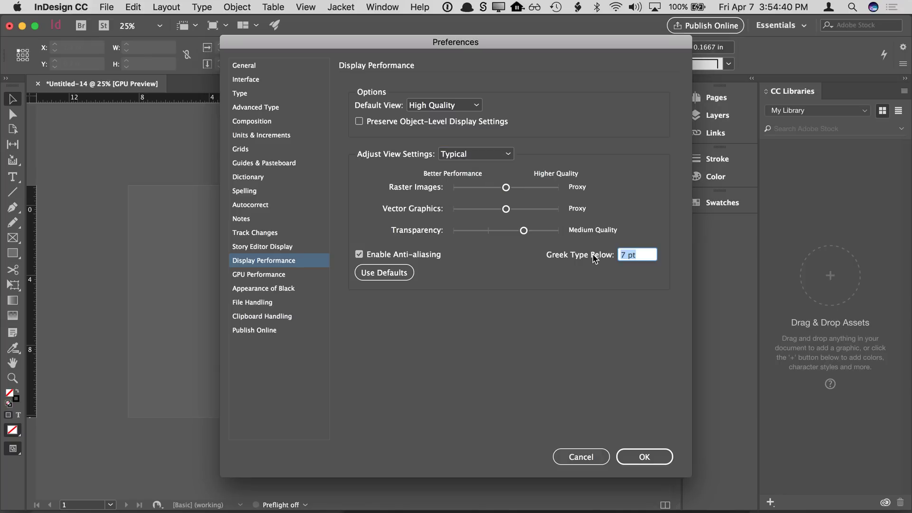
text(0)
click(493, 155)
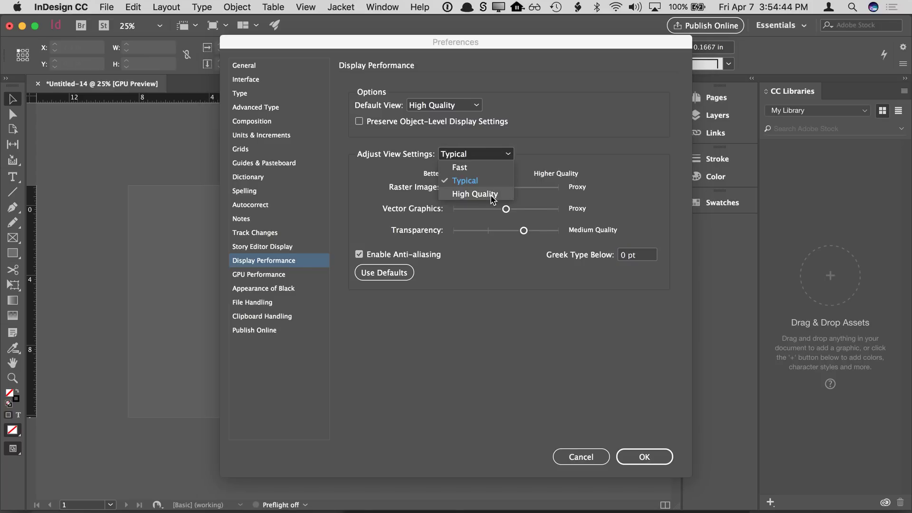
click(494, 195)
click(484, 153)
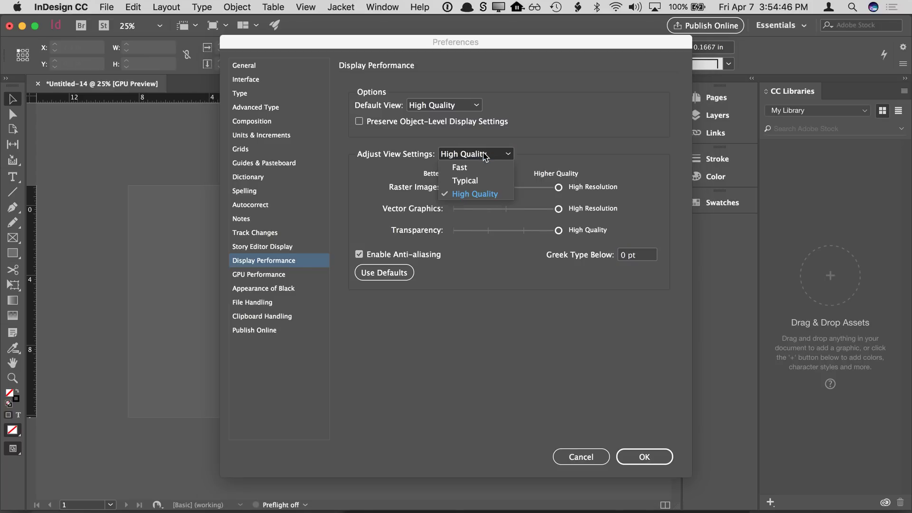
click(487, 178)
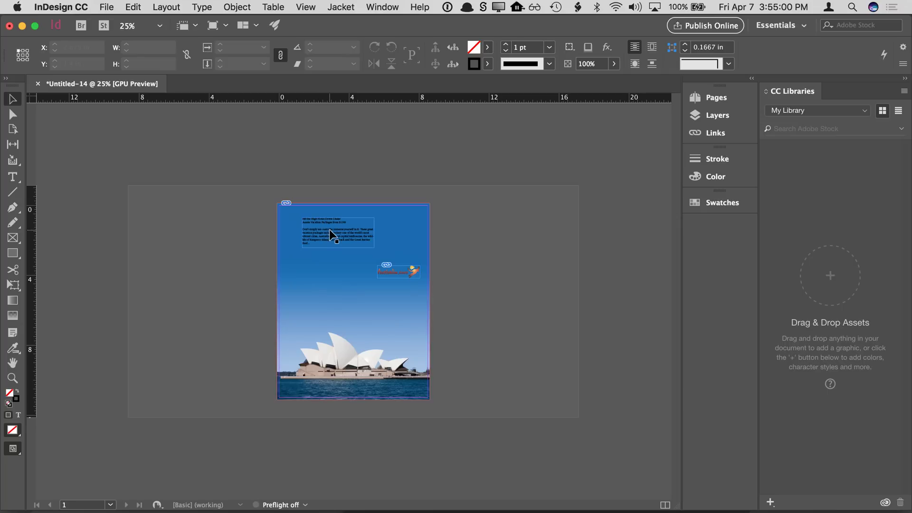
Force quit InDesign with the unsaved ad document still open
key(super+equal)
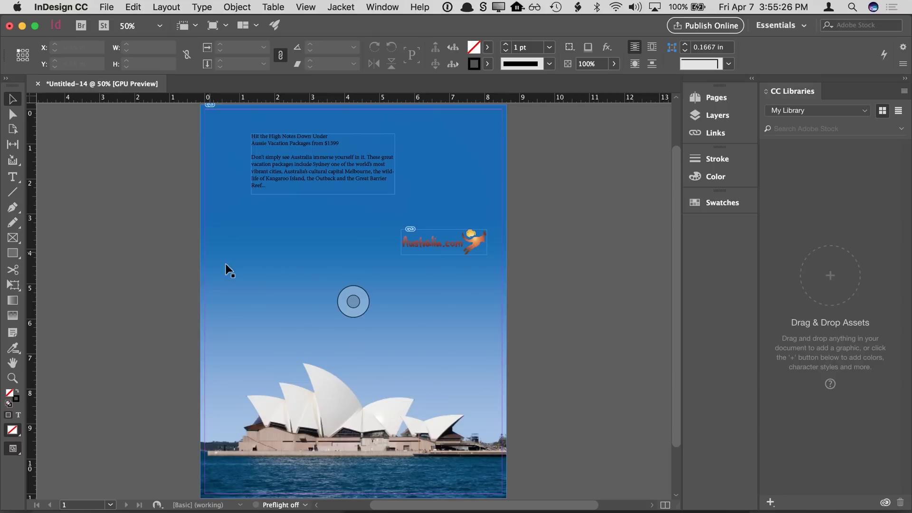
mouse_move(401, 503)
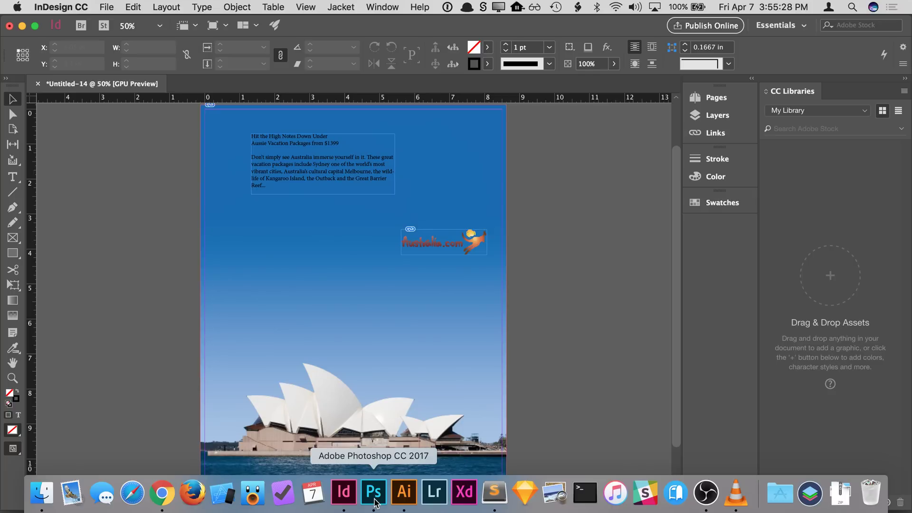
right_click(341, 499)
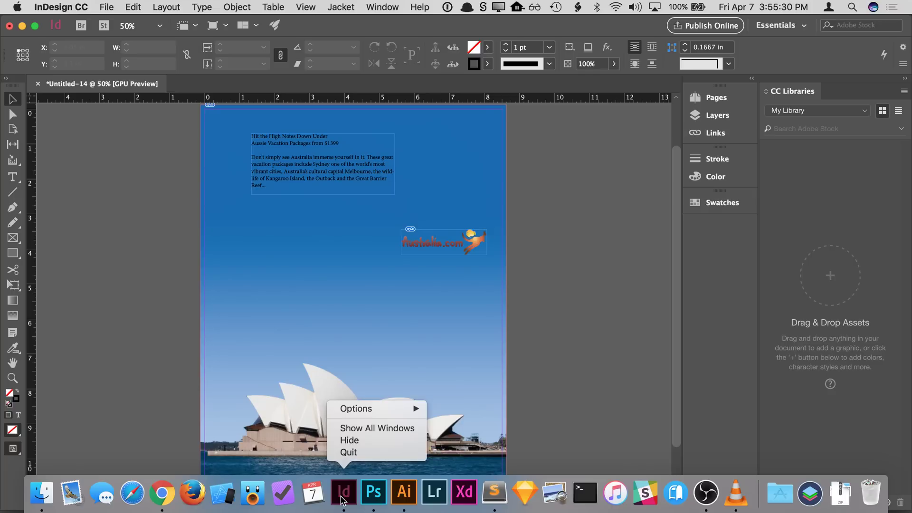
key(alt)
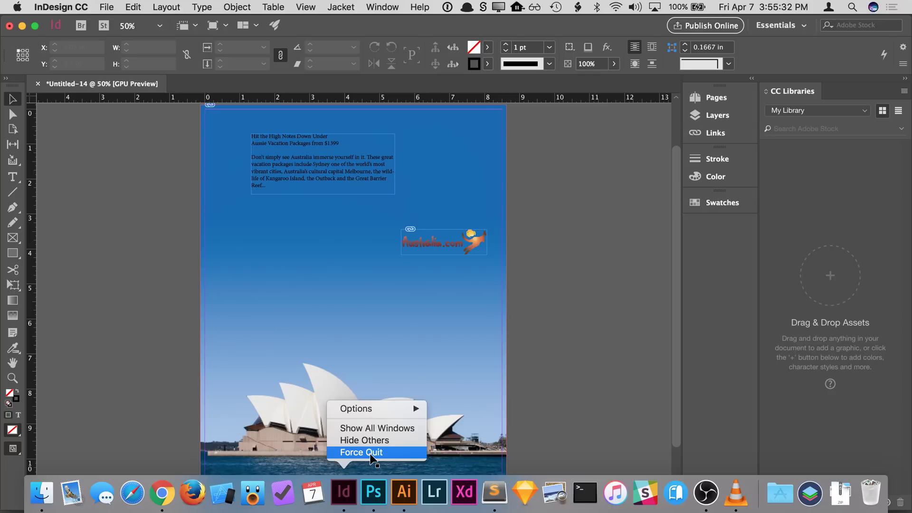
click(370, 454)
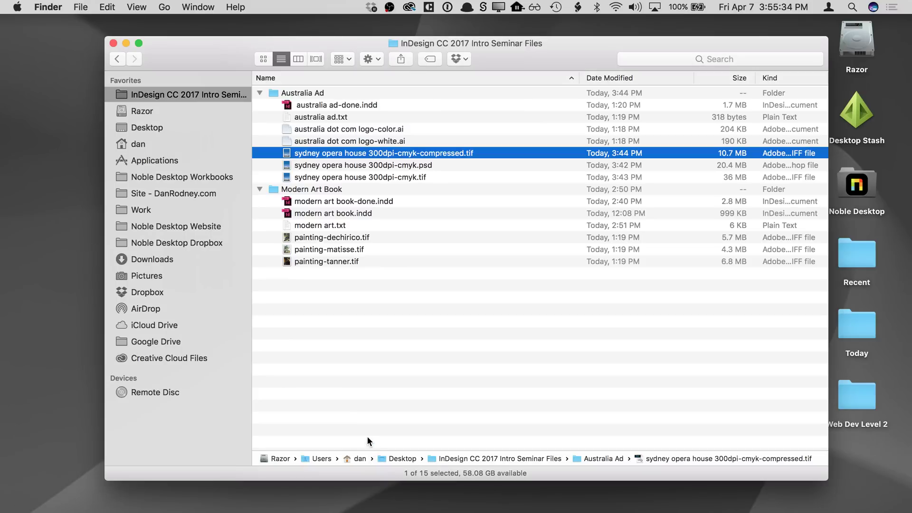
Close the seminar files window in Finder and relaunch Adobe InDesign CC 2017
click(113, 43)
mouse_move(309, 506)
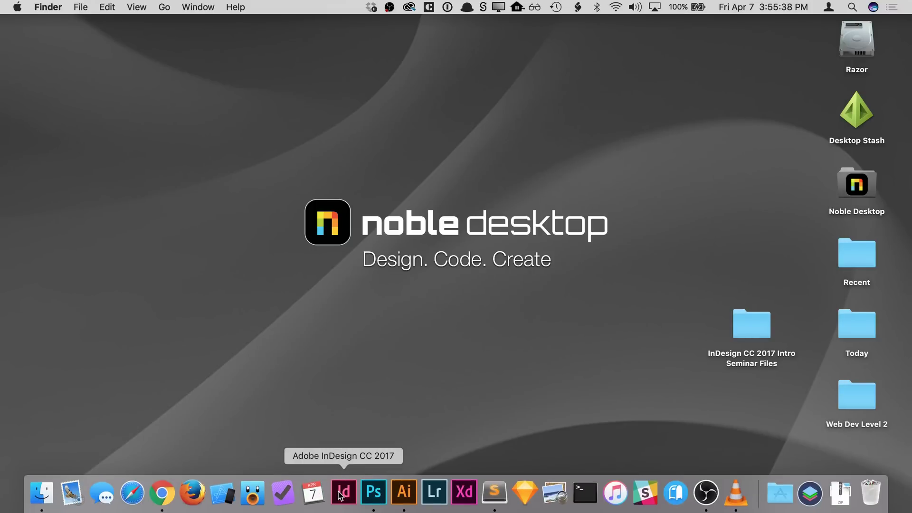
click(338, 495)
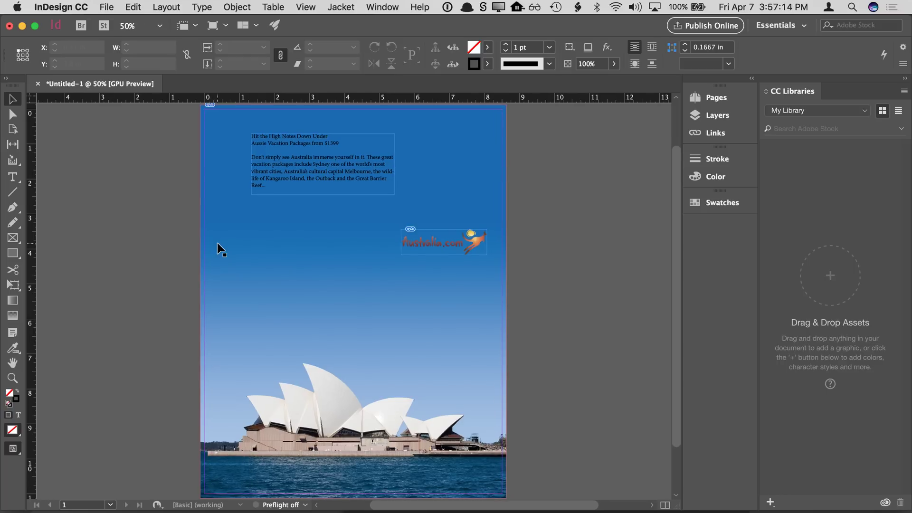
Enlarge the Australia.com logo to about 3.3 in wide by 0.98 in high, place it at X 4.73 in, Y 3.7 in, and deselect it
key(super+1)
drag(419, 217, 420, 386)
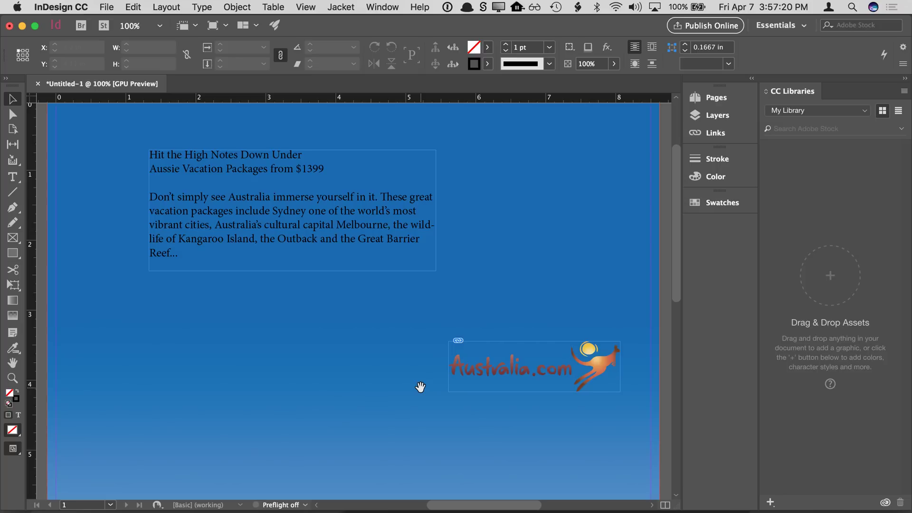
key(super+minus)
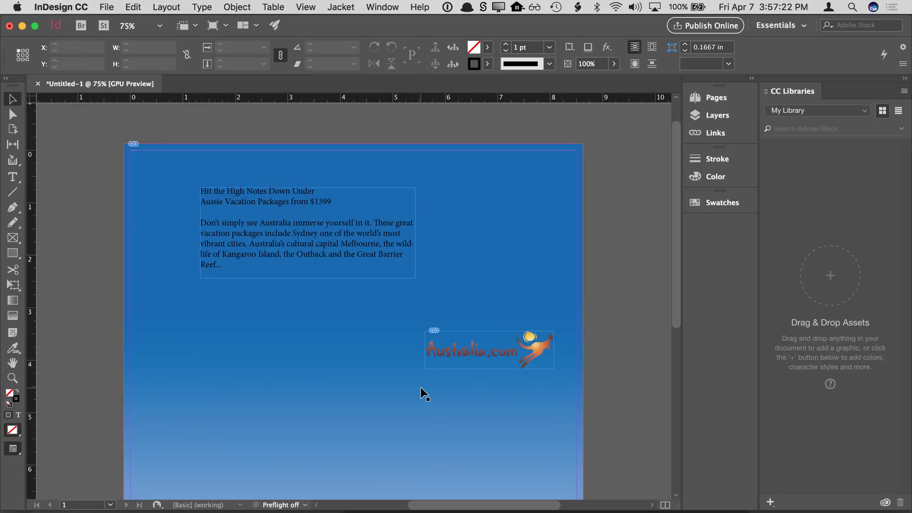
drag(551, 253, 521, 257)
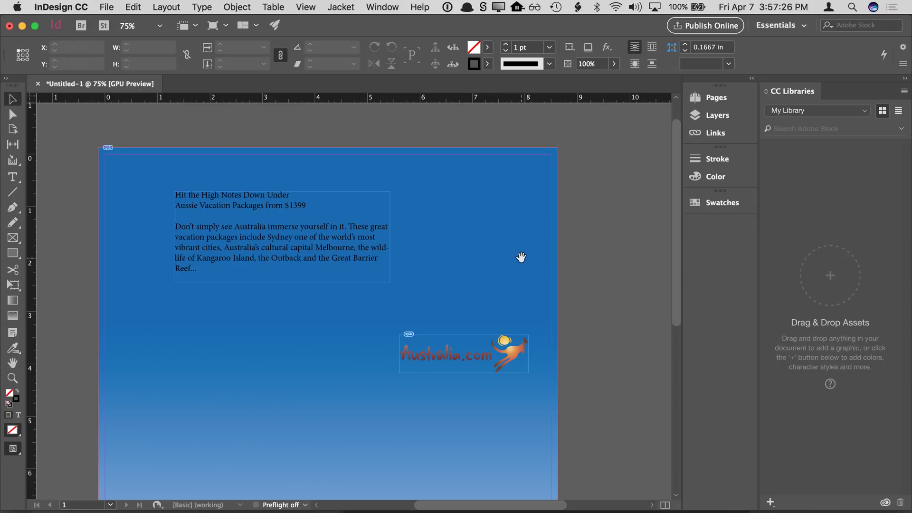
scroll(519, 253, down, 2)
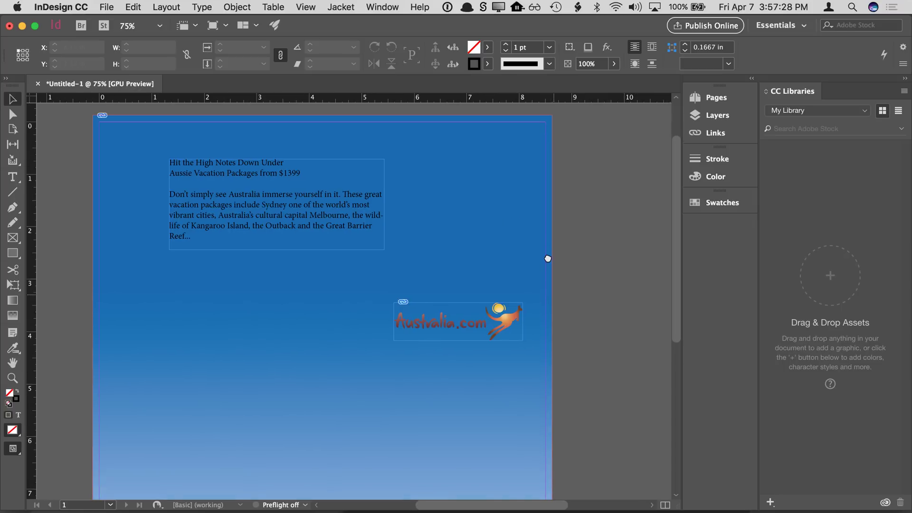
click(479, 320)
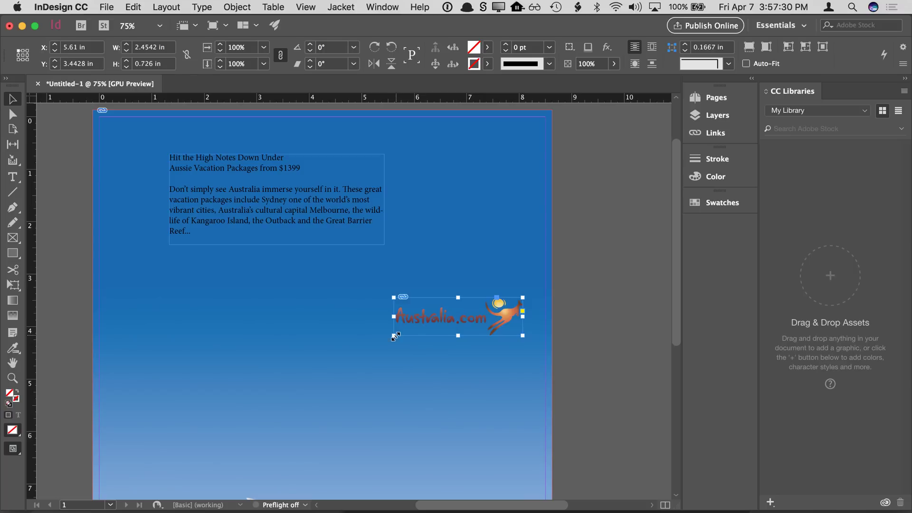
mouse_move(394, 335)
mouse_down()
mouse_move(379, 348)
mouse_move(397, 340)
mouse_up()
scroll(549, 319, down, 4)
scroll(580, 245, down, 1)
scroll(584, 275, up, 4)
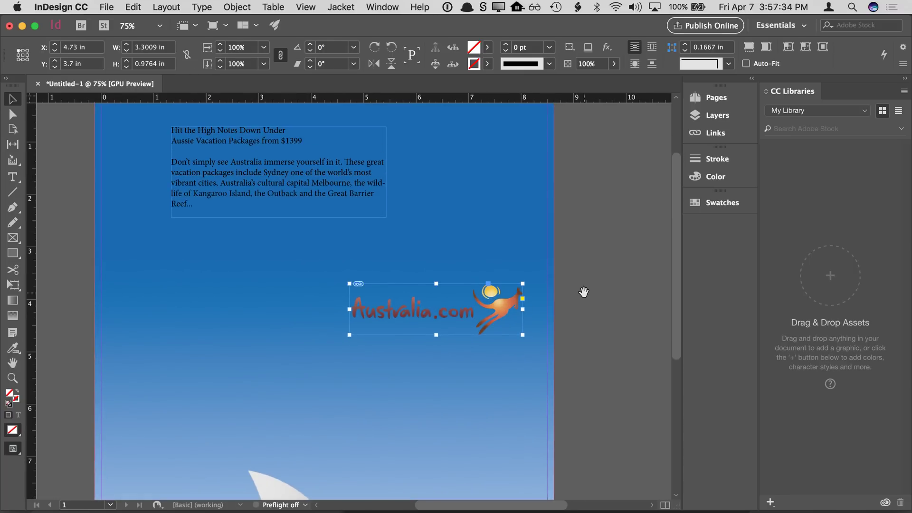
scroll(575, 308, down, 2)
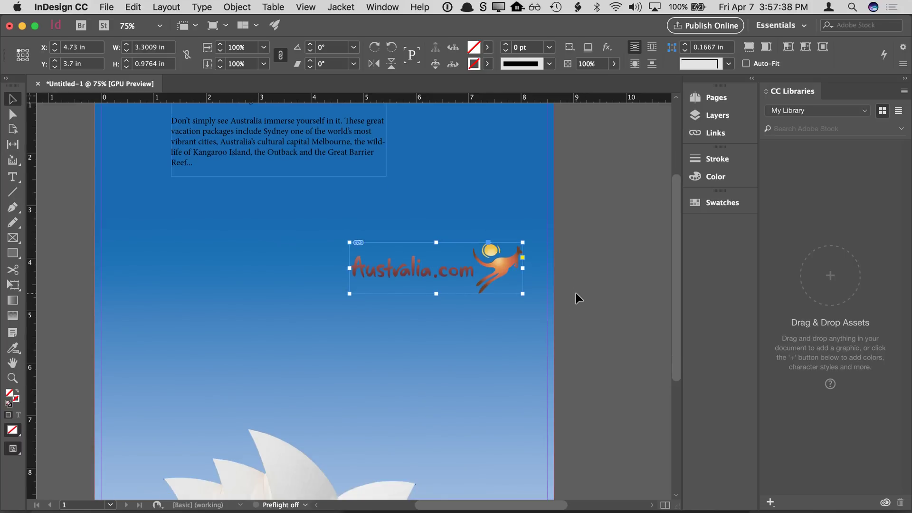
click(575, 293)
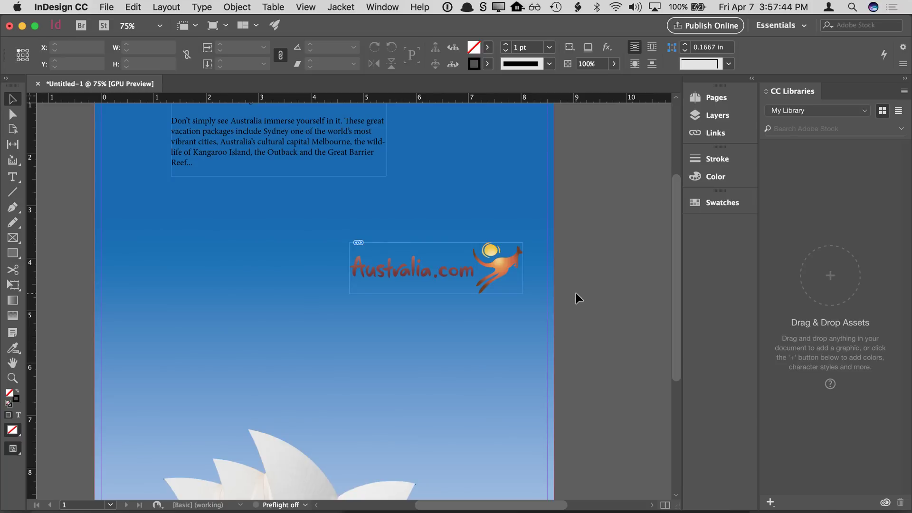
Switch to Finder, select sydney opera house 300dpi-cmyk-compressed.tif in the seminar files' Australia Ad folder, and return to InDesign
click(32, 492)
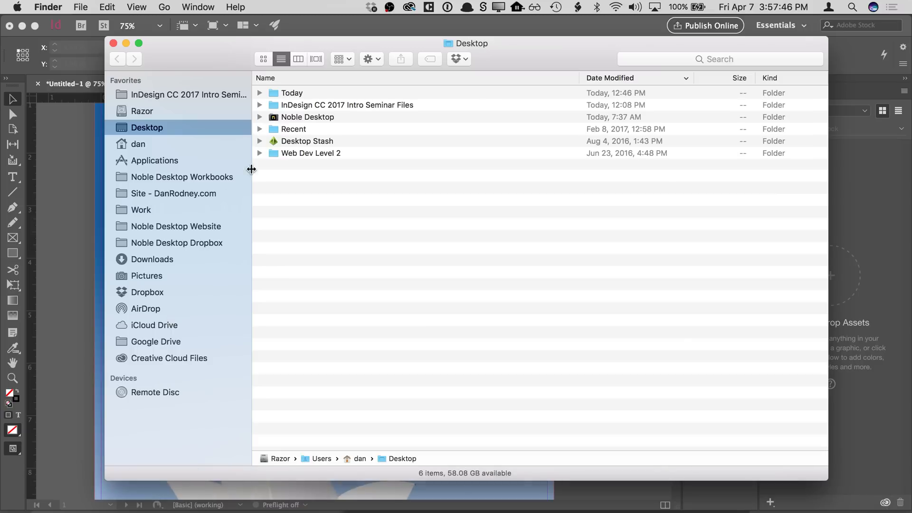
double_click(344, 105)
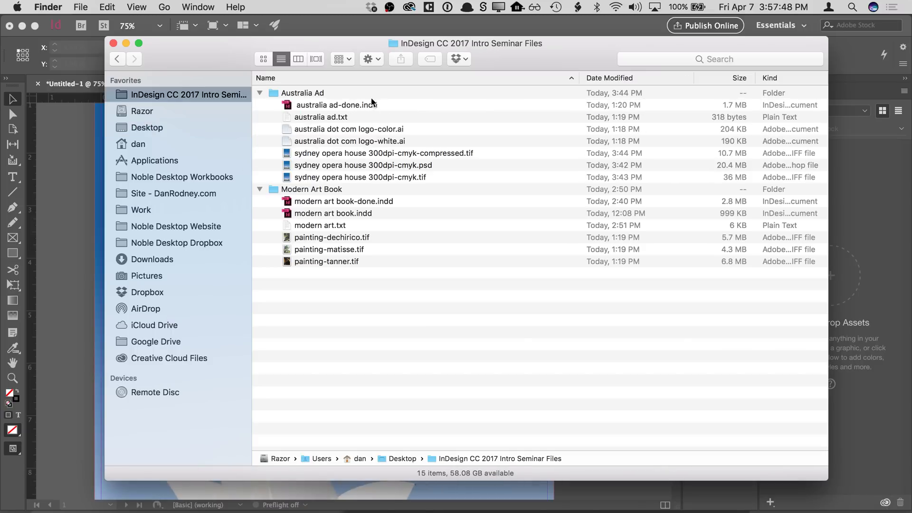
double_click(372, 93)
drag(497, 56, 498, 69)
click(465, 155)
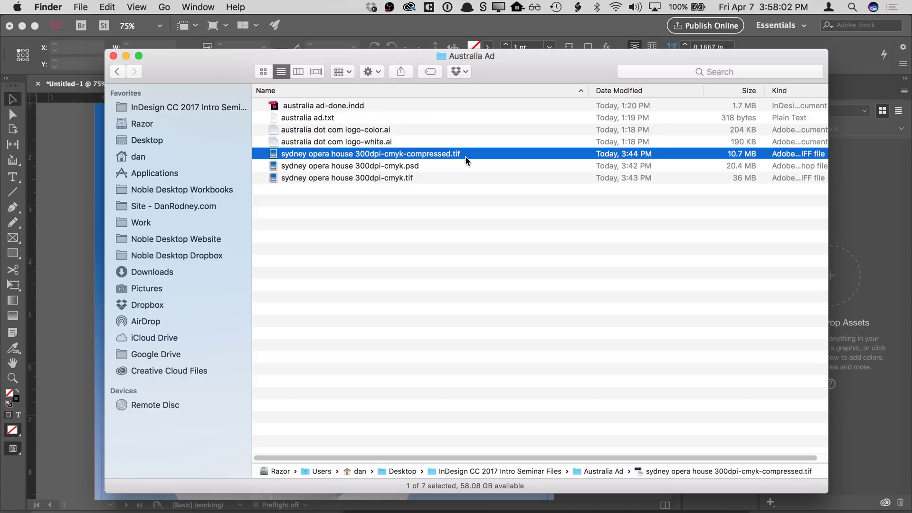
click(92, 133)
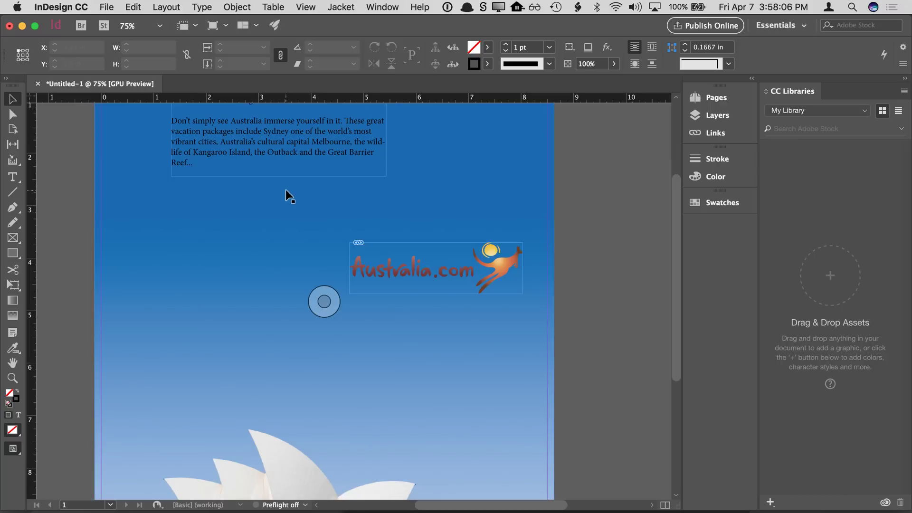
Set the document's display performance to Typical Display, inspect the logo up close, and fit the page in the window
click(306, 6)
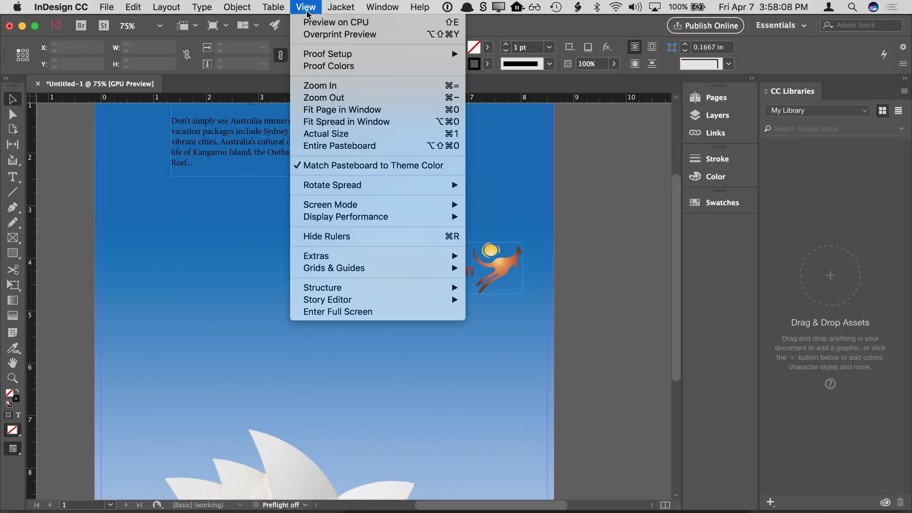
mouse_move(407, 217)
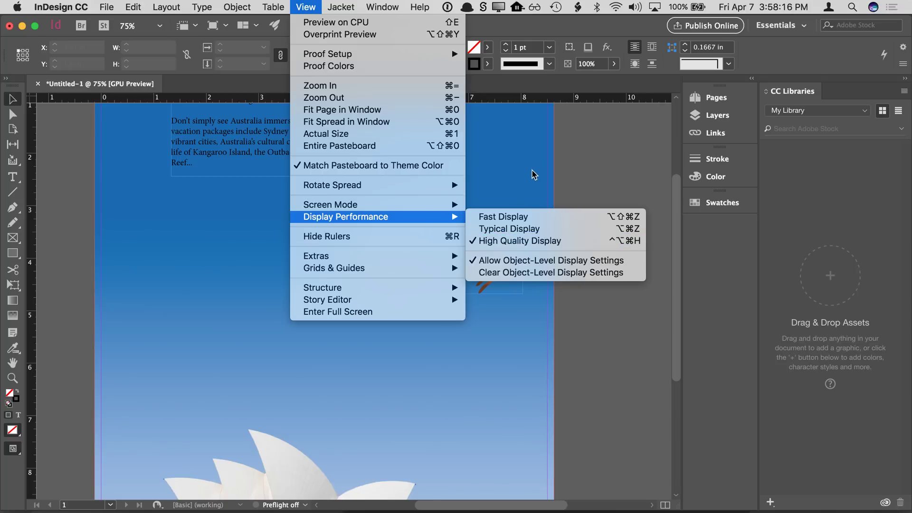
click(513, 233)
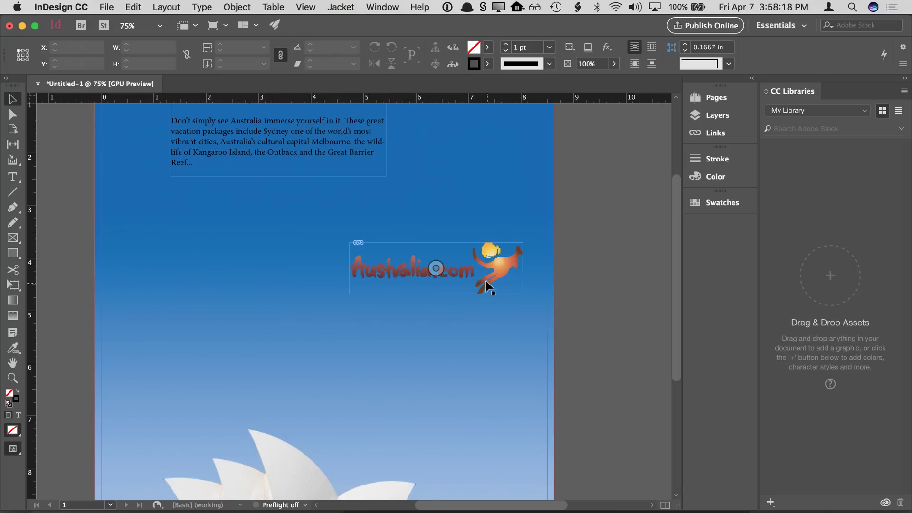
key(super+equal)
key(super+equal)
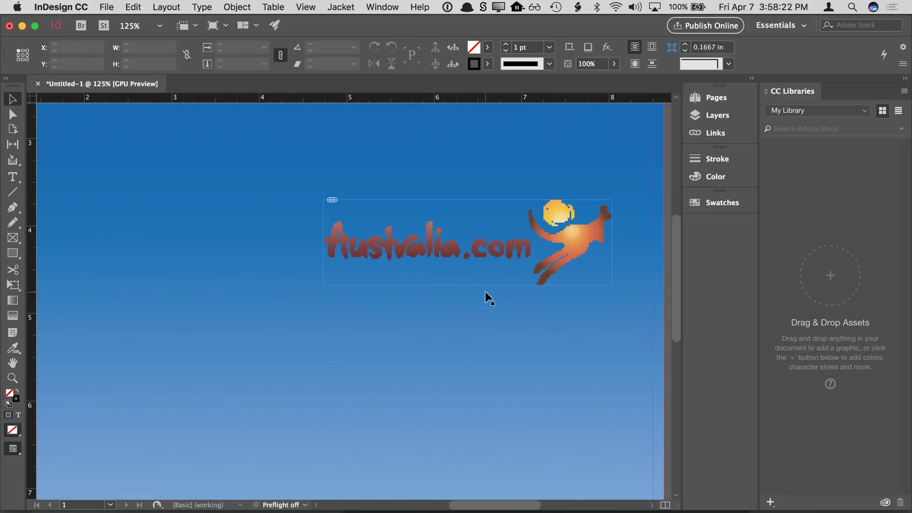
key(super+0)
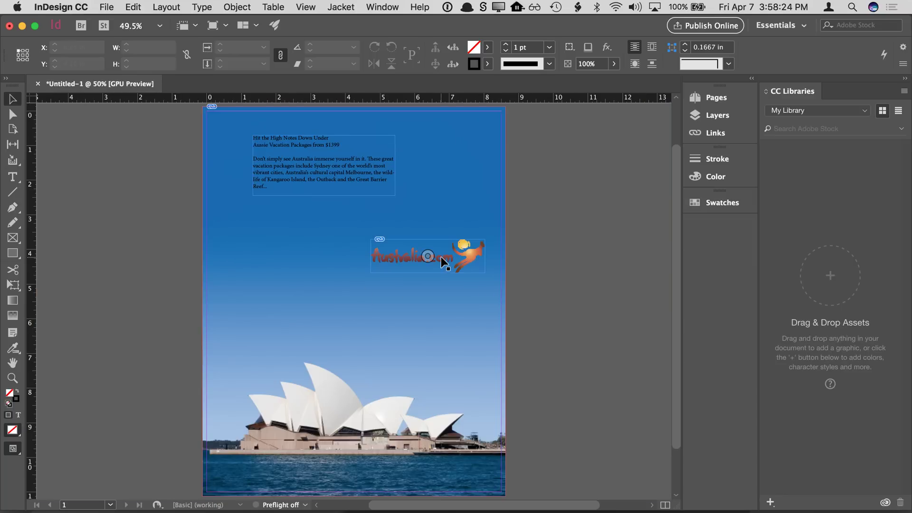
Switch to Finder to review the finished ad and compressed opera house image in the Australia Ad folder, and return to InDesign
click(42, 492)
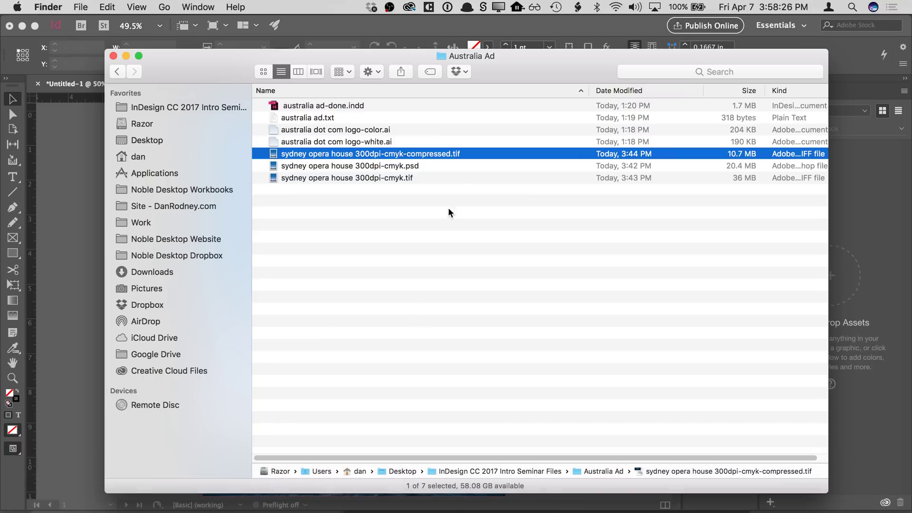
click(398, 105)
click(466, 153)
click(87, 146)
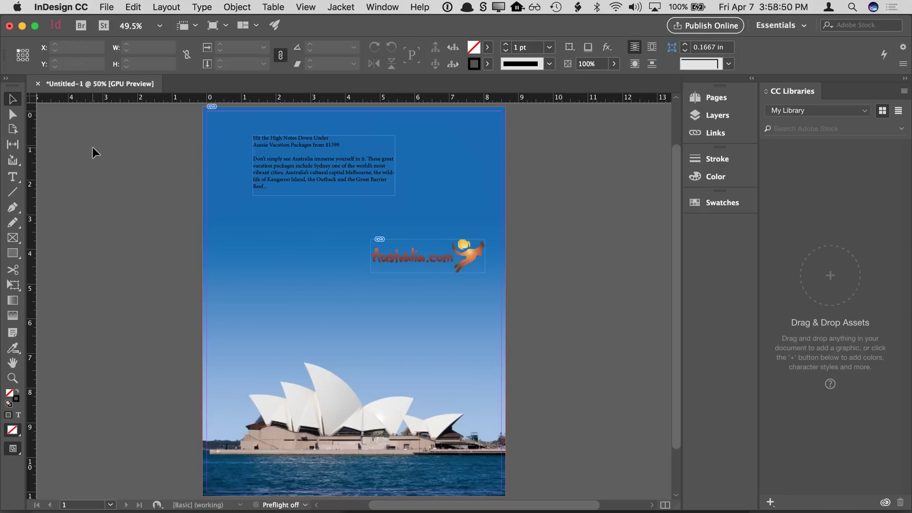
Display the document's linked files and check the source path of australia dot com logo-color.ai
click(716, 134)
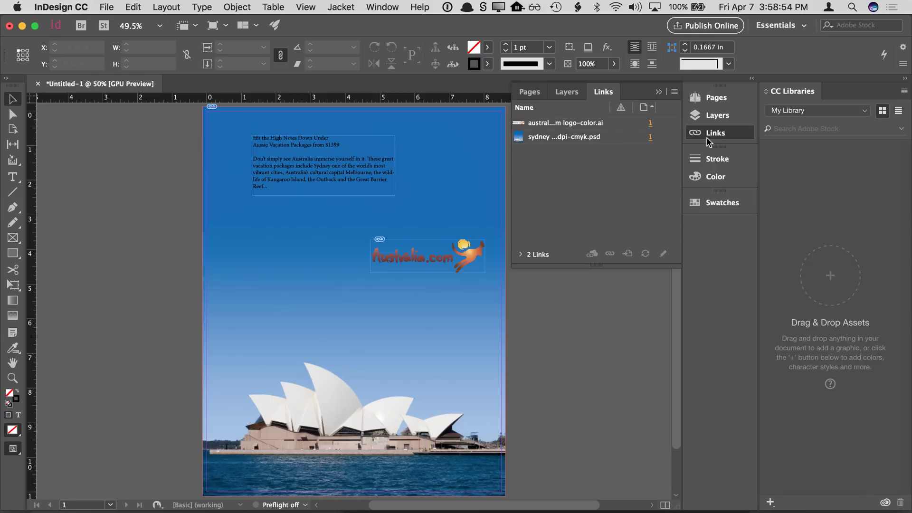
click(712, 136)
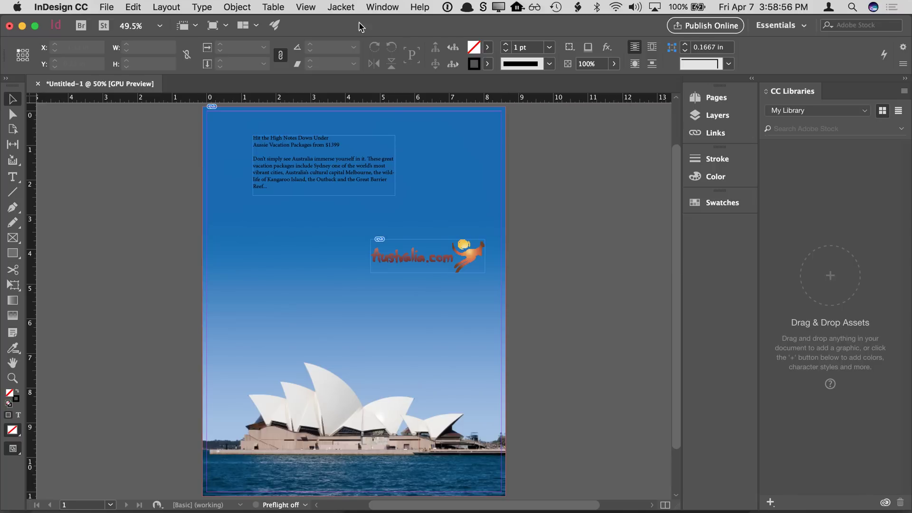
click(378, 9)
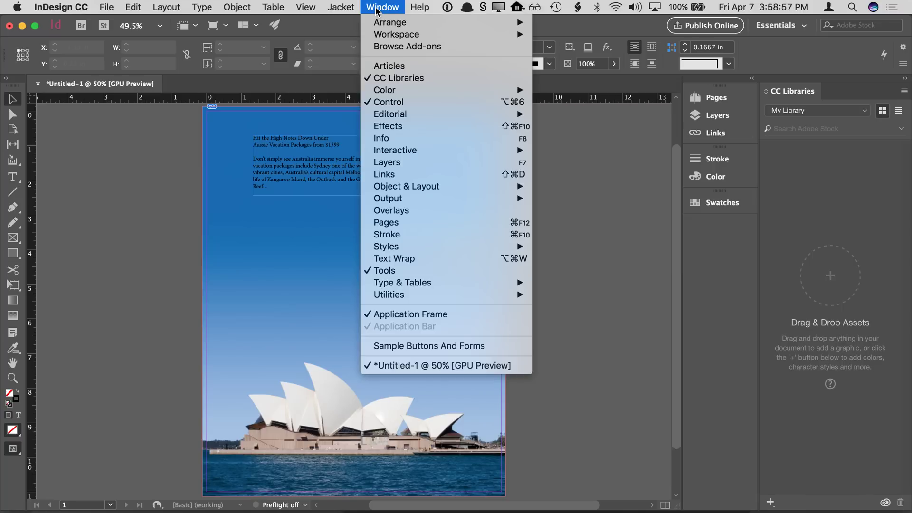
click(402, 177)
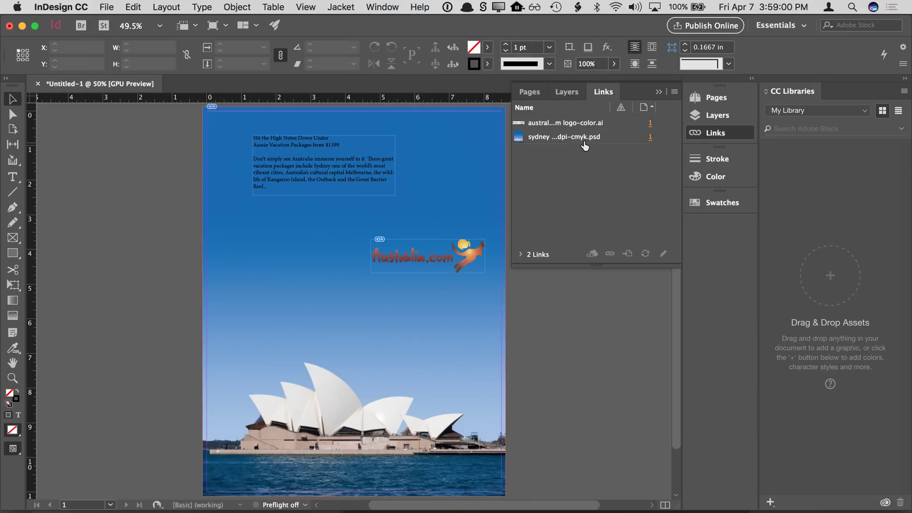
click(571, 127)
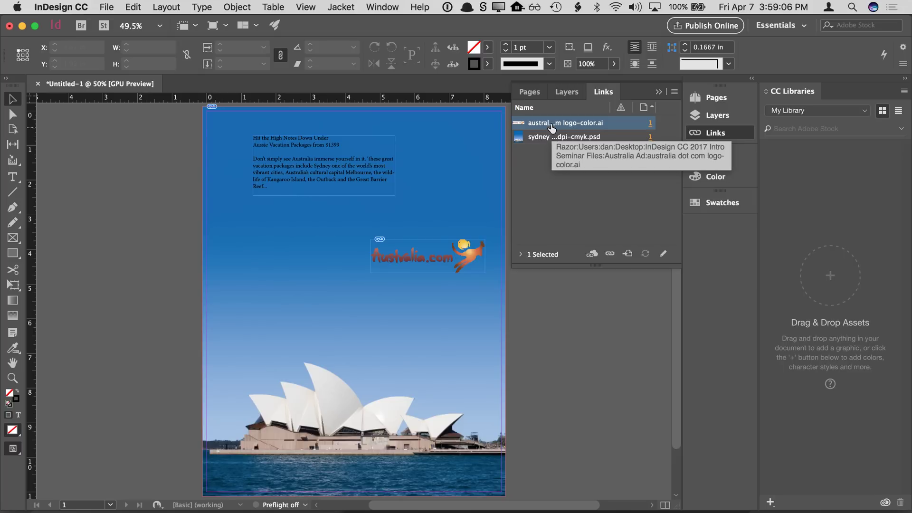
Edit the linked sydney opera house 300dpi-cmyk.psd in Photoshop, adding a Curves adjustment layer with a drastically steepened CMYK curve
click(553, 136)
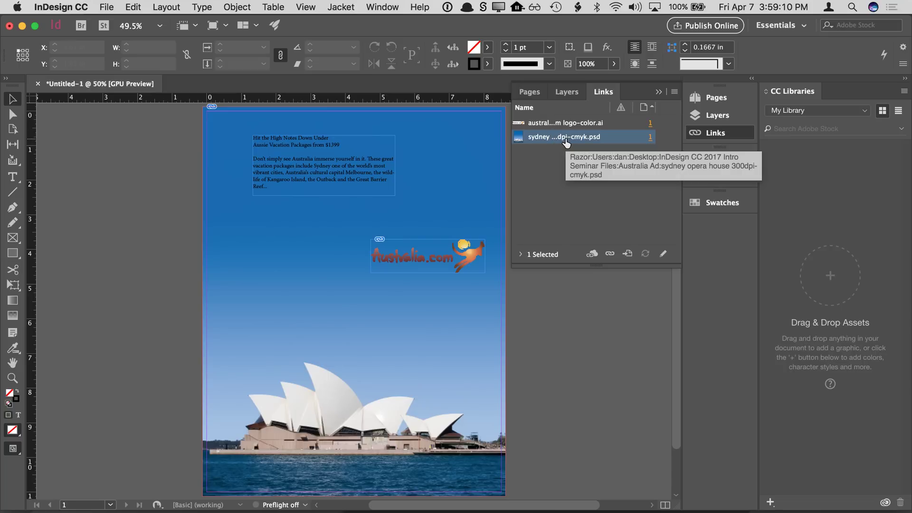
click(663, 255)
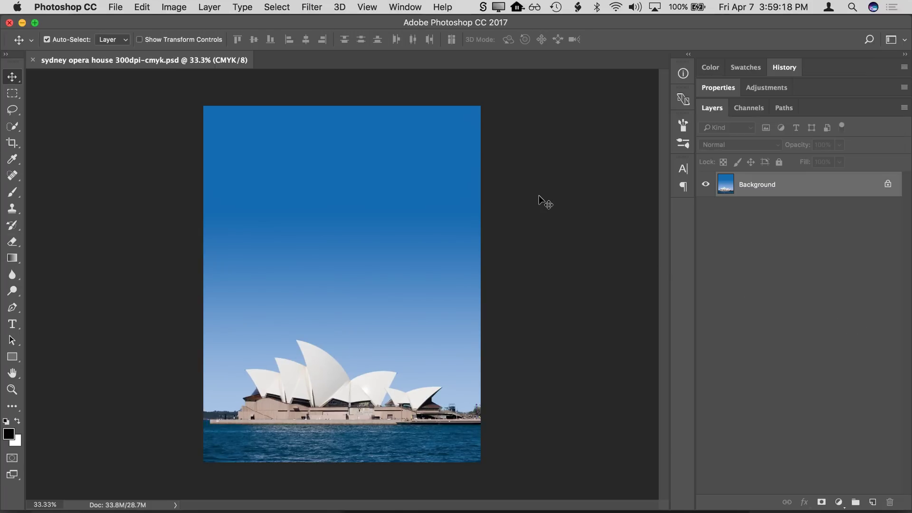
click(839, 502)
click(837, 325)
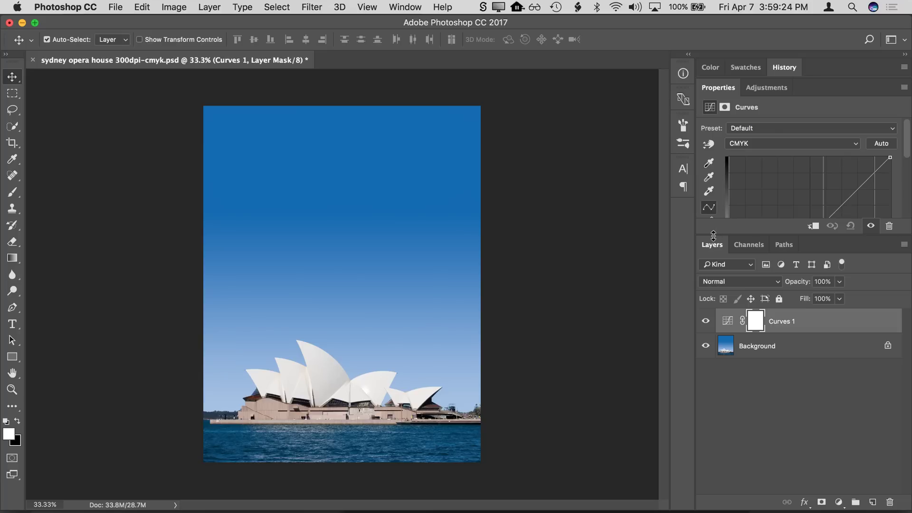
drag(713, 235, 713, 326)
drag(786, 251, 749, 209)
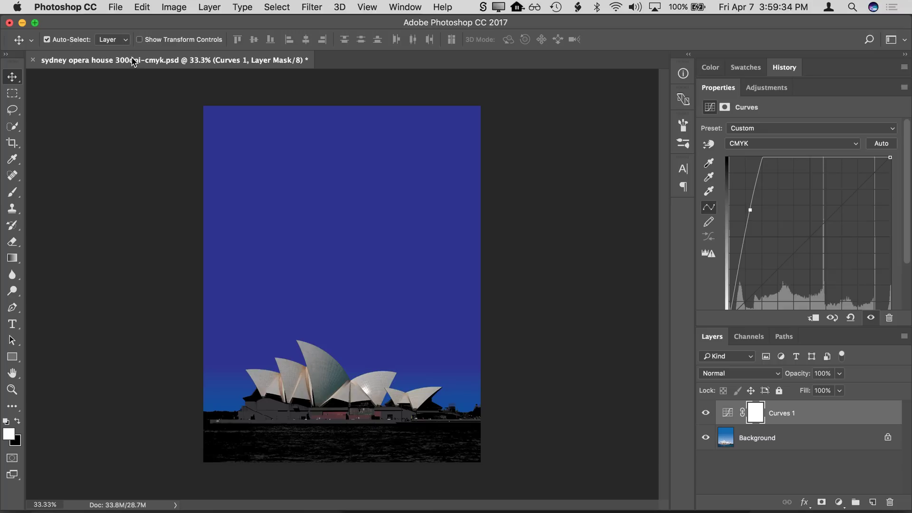
Save the edited PSD with Maximize Compatibility on, and switch back to InDesign to view the updated ad
click(119, 13)
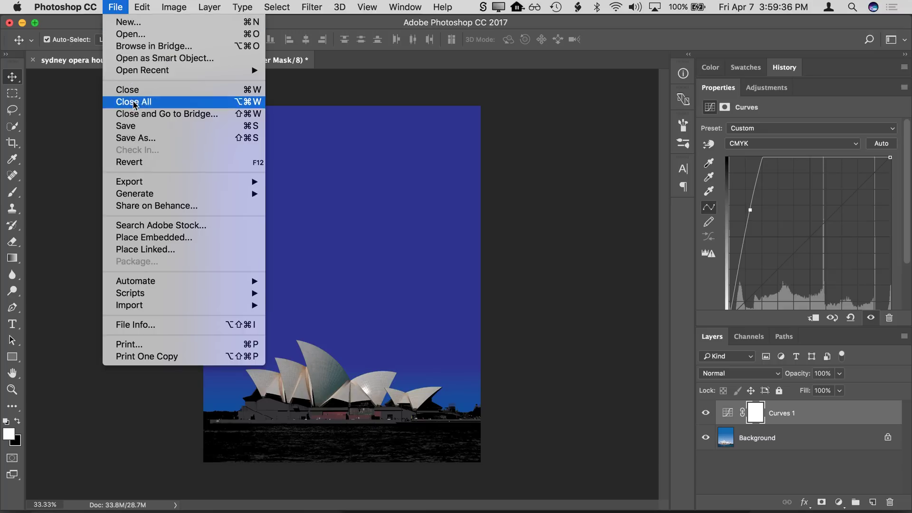
click(134, 127)
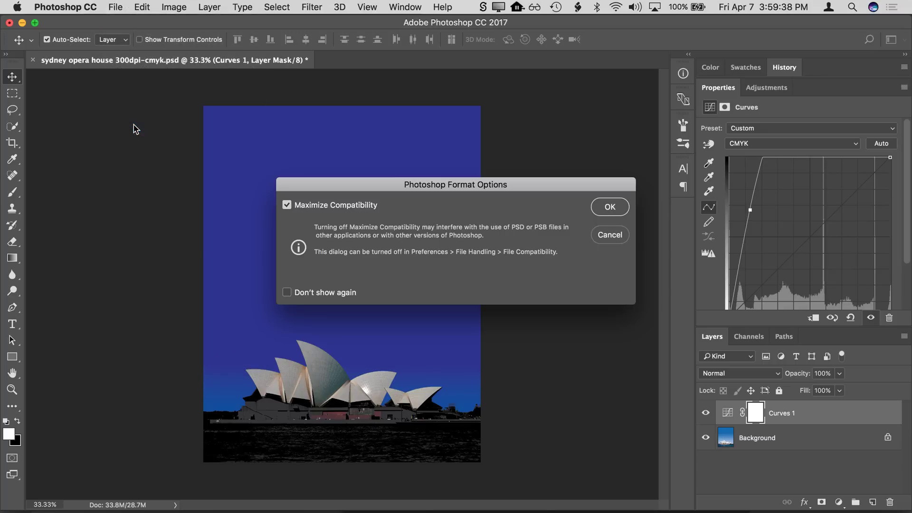
click(601, 210)
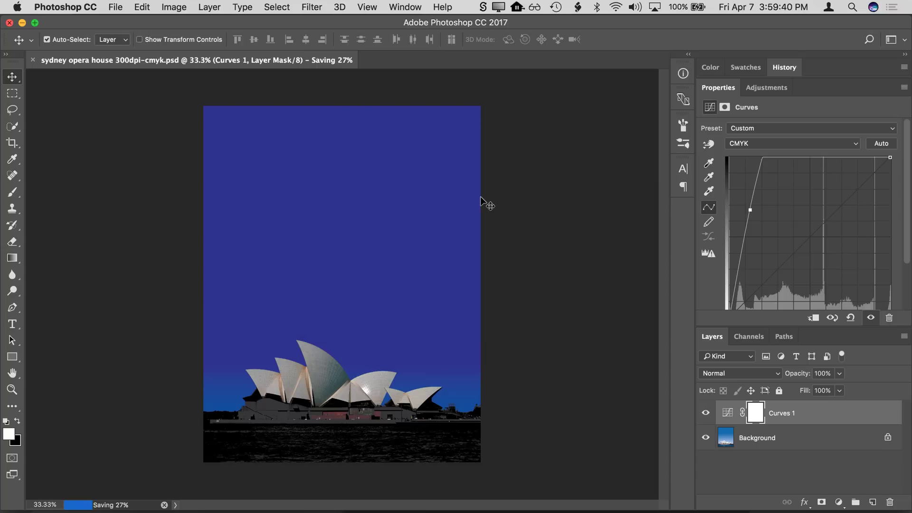
mouse_move(431, 511)
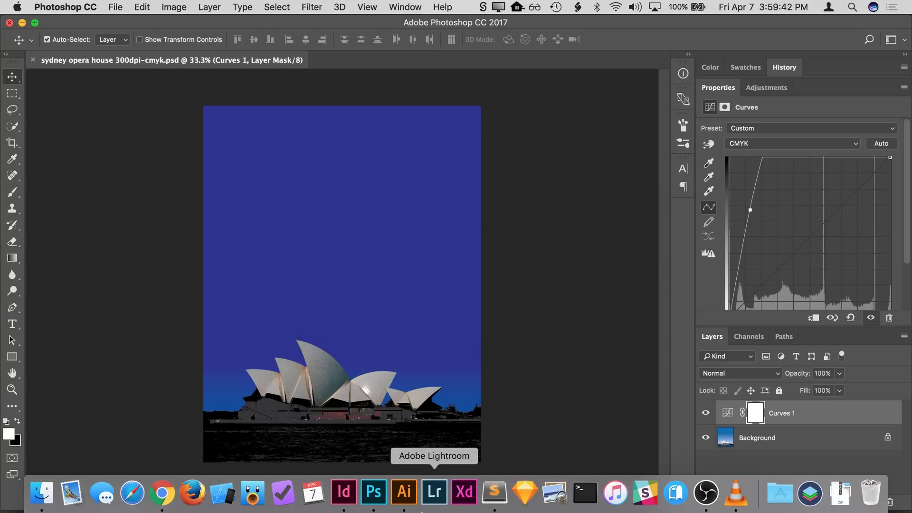
click(347, 495)
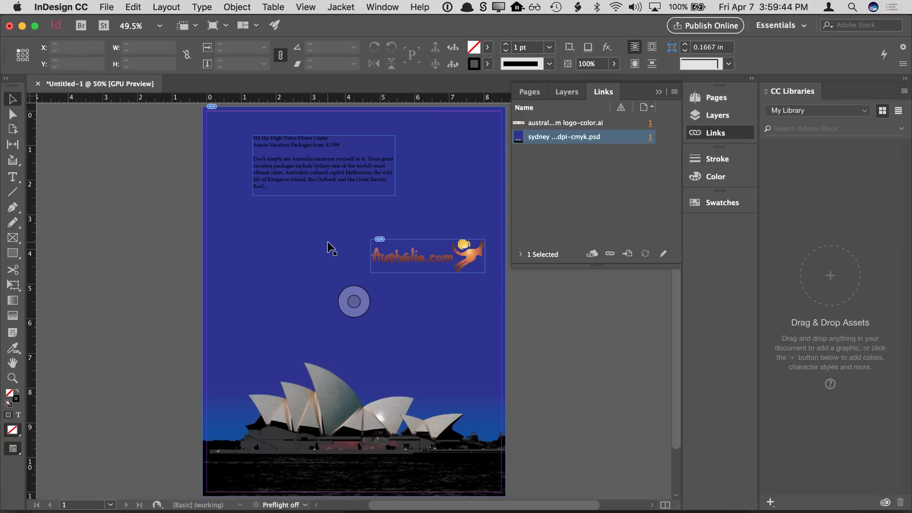
key(space)
drag(190, 301, 183, 274)
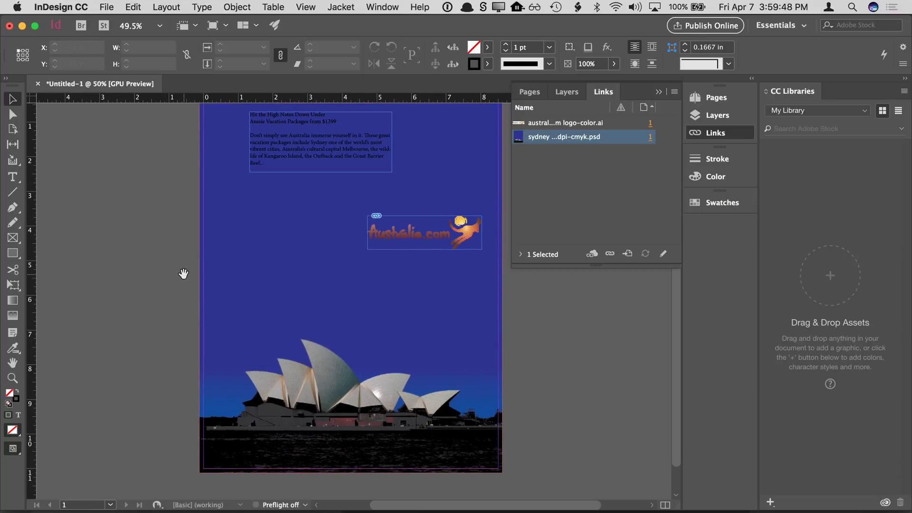
Reopen the linked opera house PSD in Photoshop, hide its Curves 1 layer, save it, and return to InDesign
click(658, 253)
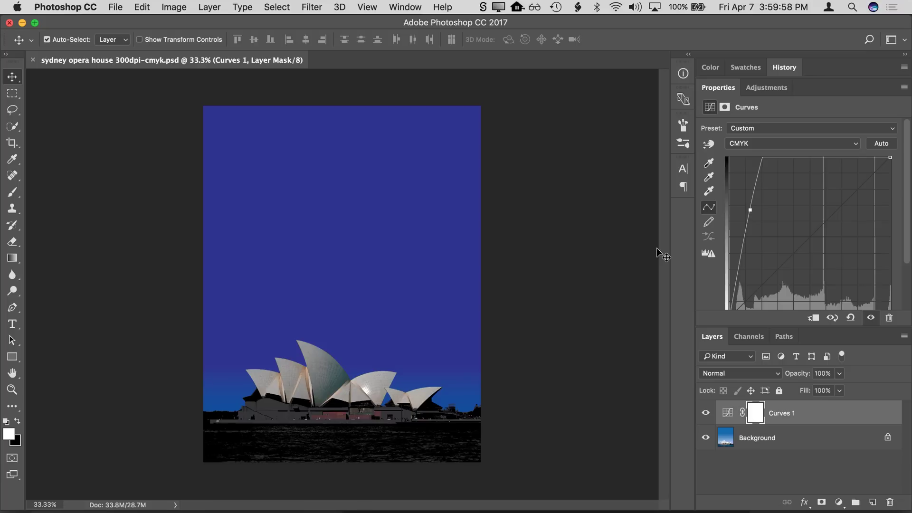
click(705, 413)
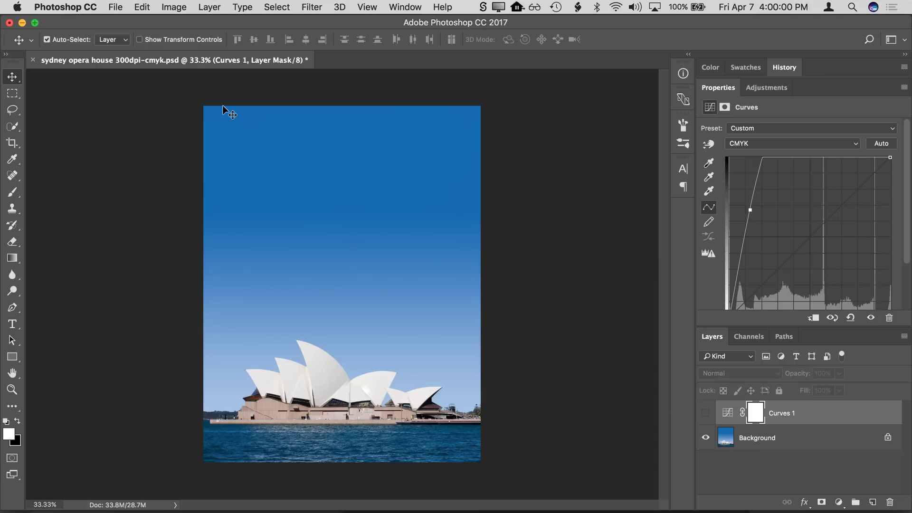
click(115, 7)
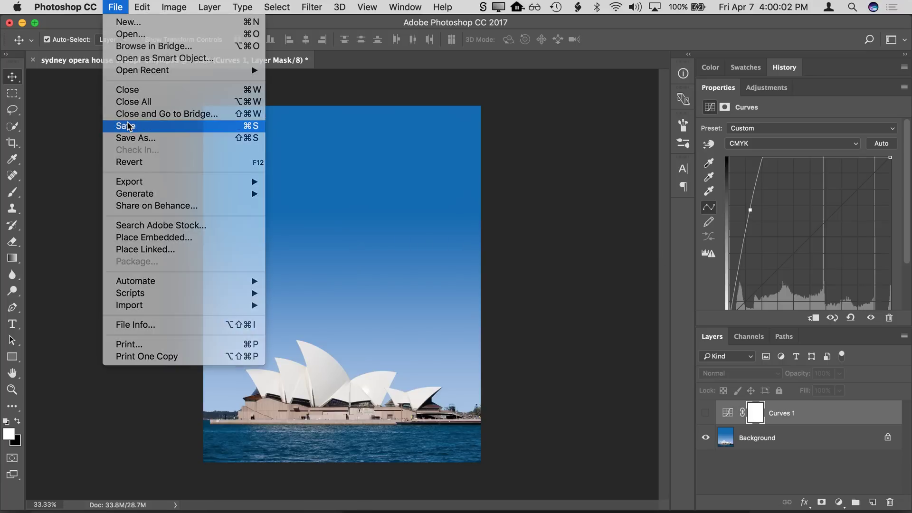
click(127, 126)
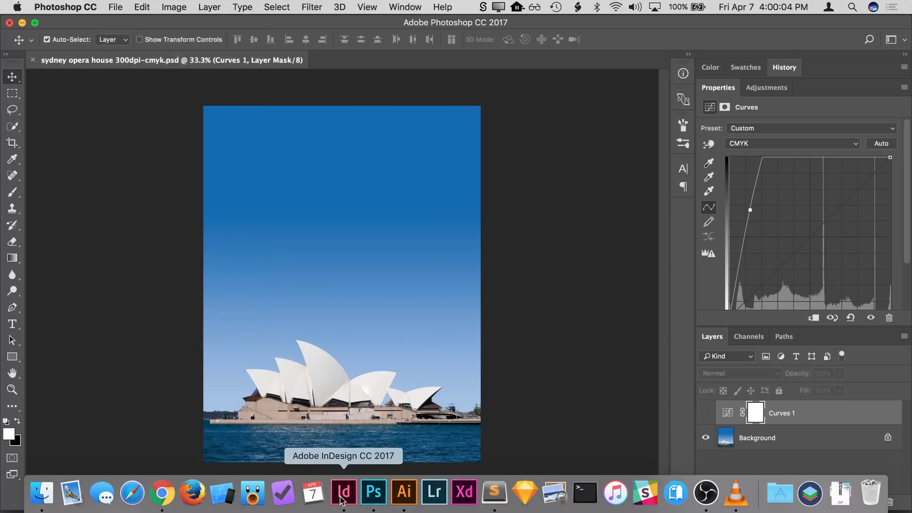
click(342, 496)
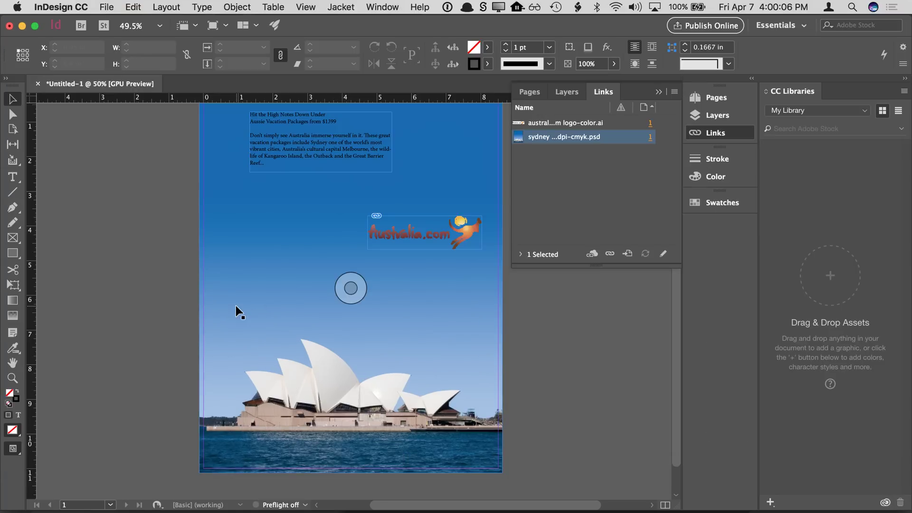
Open the linked australia dot com logo-color.ai in Illustrator for editing from the InDesign document's links
click(582, 124)
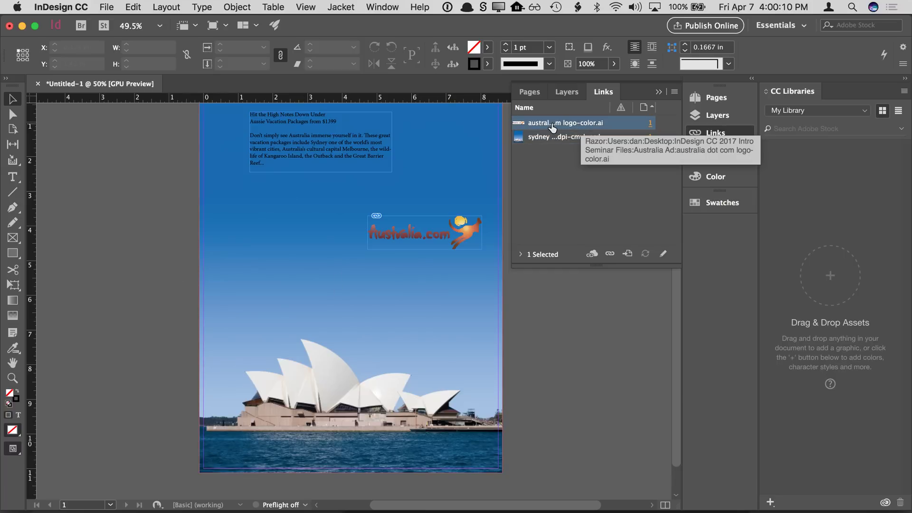
click(663, 253)
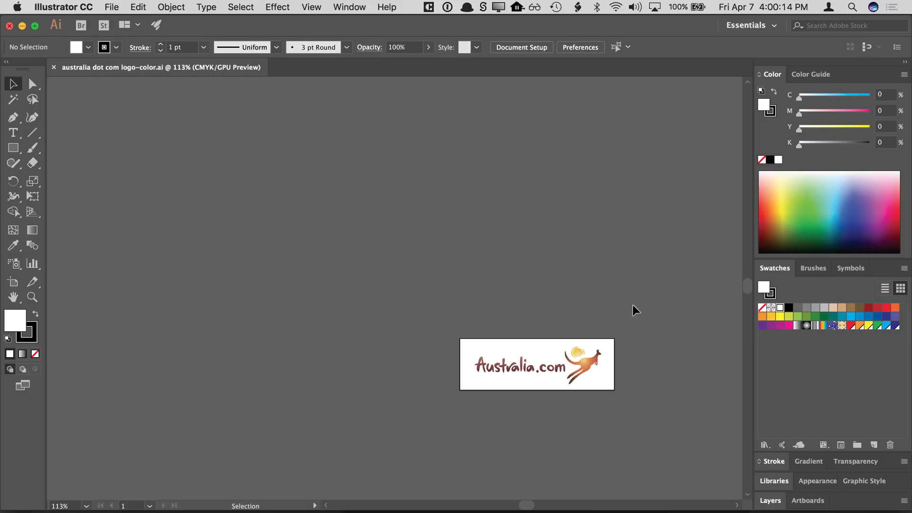
key(super+equal)
key(super+equal)
key(super+equal)
key(super+equal)
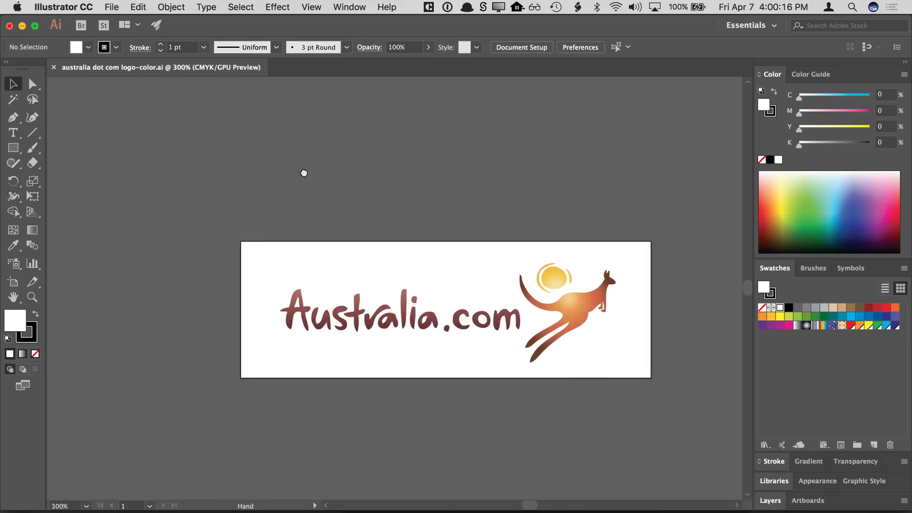
scroll(356, 157, right, 5)
scroll(356, 157, down, 1)
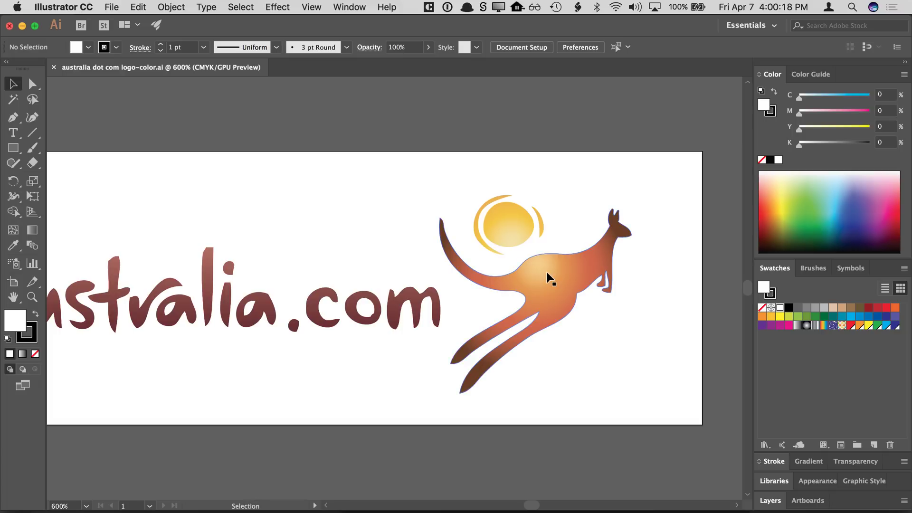
Reduce the kangaroo's opacity to 43% in the Illustrator logo, save the file, and switch back to InDesign
click(553, 272)
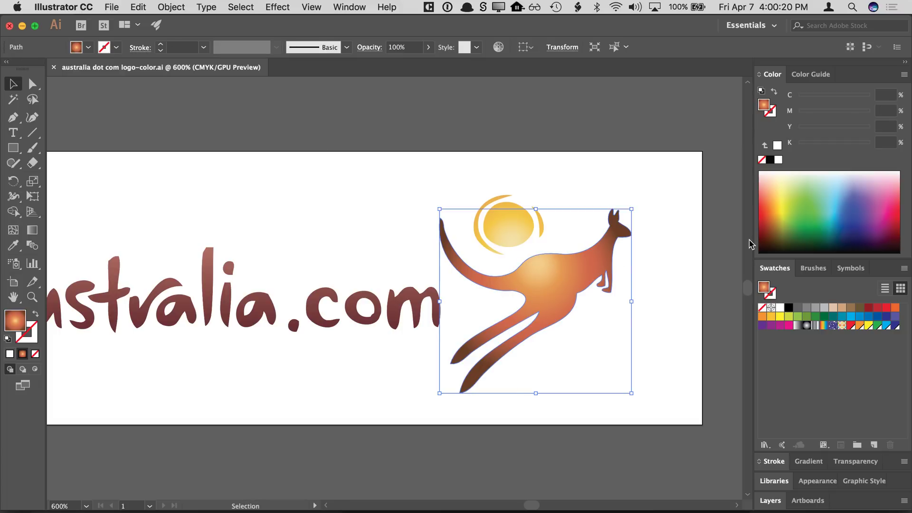
click(430, 48)
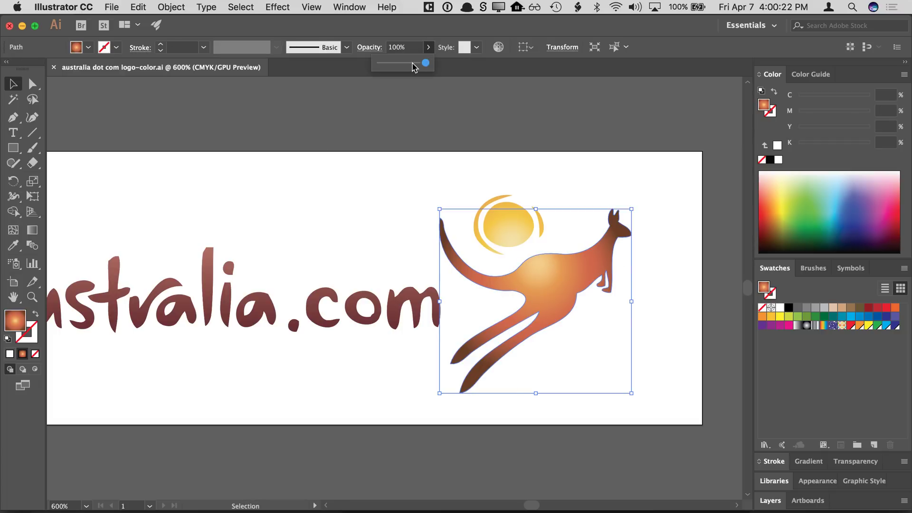
drag(418, 65, 401, 65)
click(392, 122)
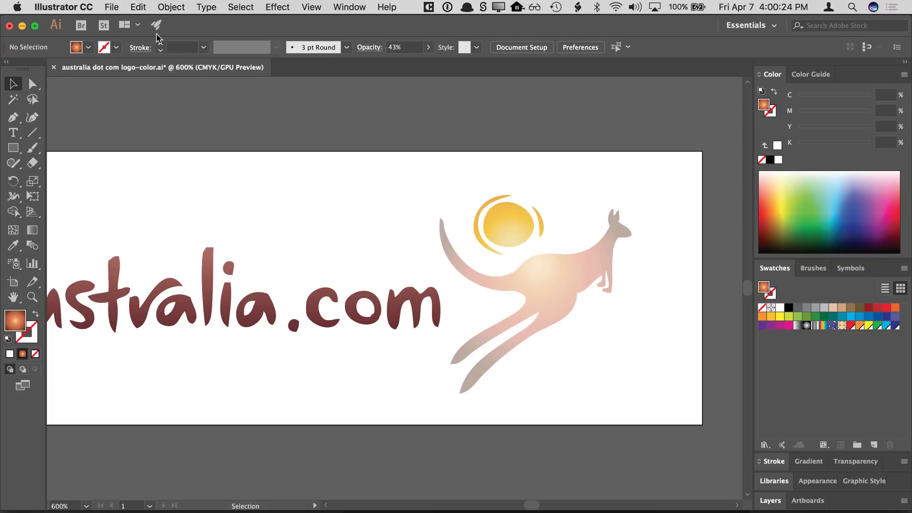
click(112, 7)
click(122, 102)
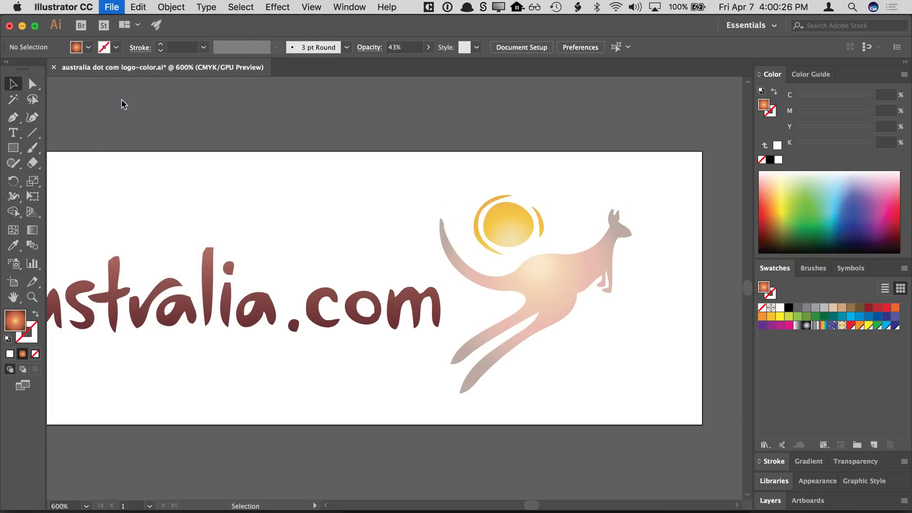
key(super+Tab)
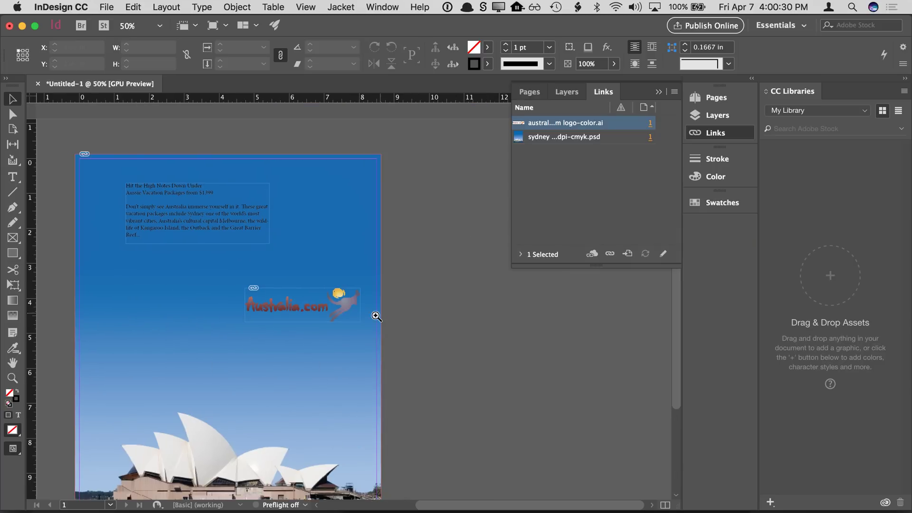
Set the display performance to High Quality to inspect the updated logo on the ad
click(475, 229)
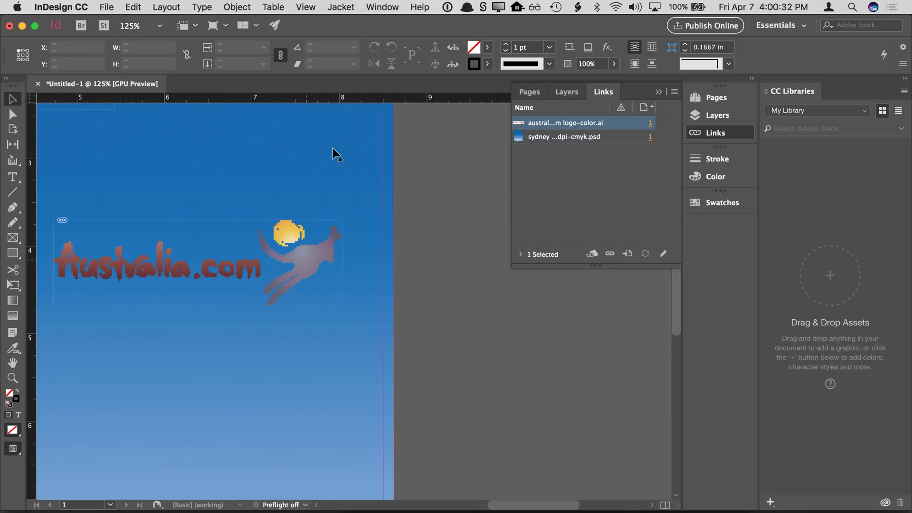
click(306, 7)
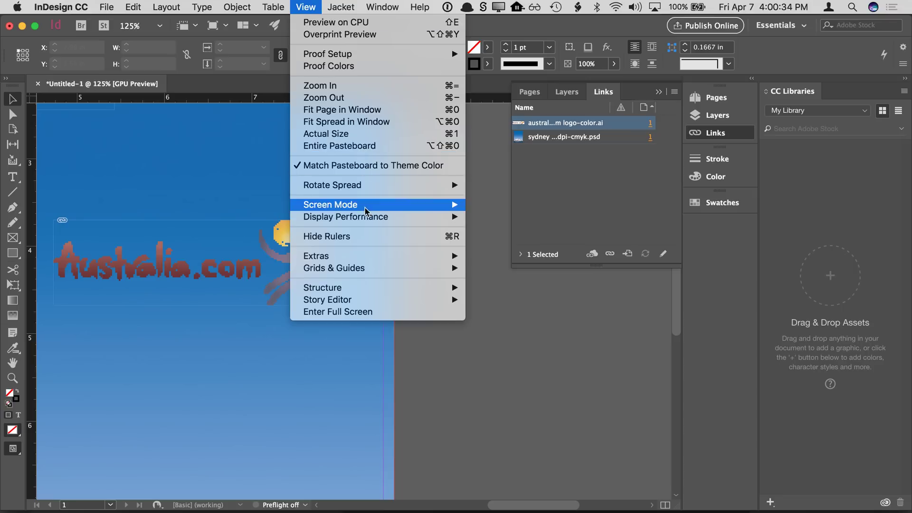
mouse_move(420, 217)
click(494, 241)
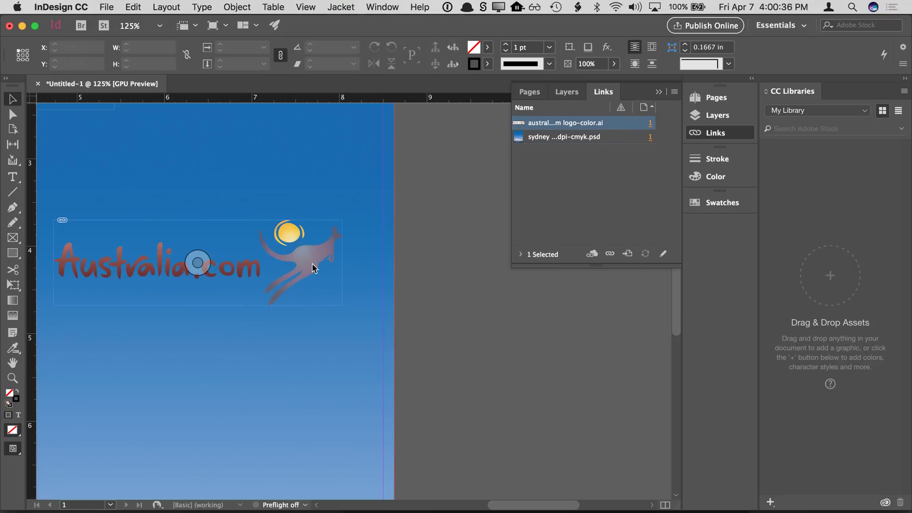
click(278, 296)
drag(278, 295, 294, 284)
scroll(269, 274, up, 5)
scroll(268, 274, up, 2)
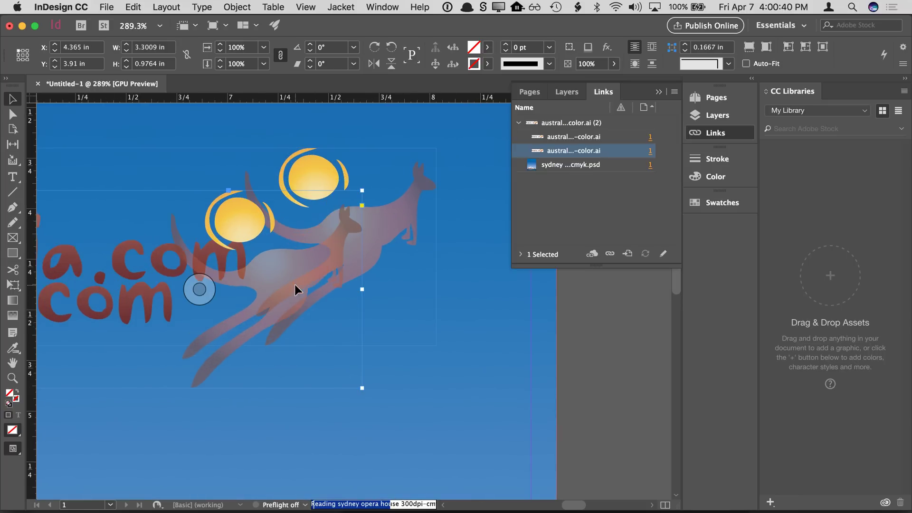
key(Delete)
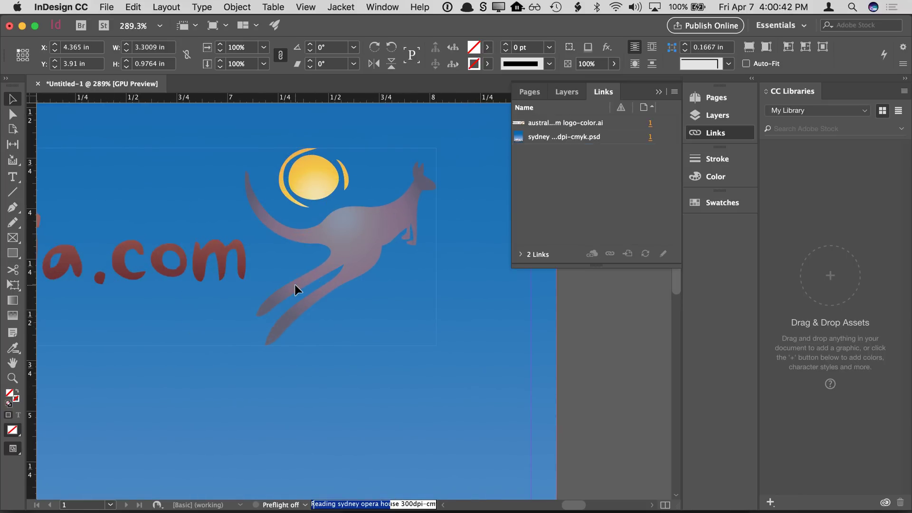
scroll(295, 284, down, 5)
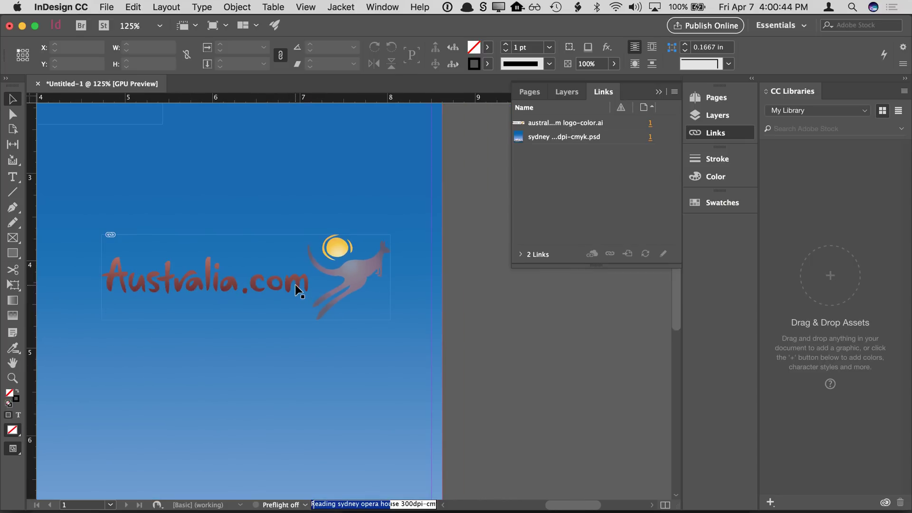
Open the linked australia dot com logo-color.ai in Illustrator for editing and set the kangaroo's opacity to 100%
click(315, 279)
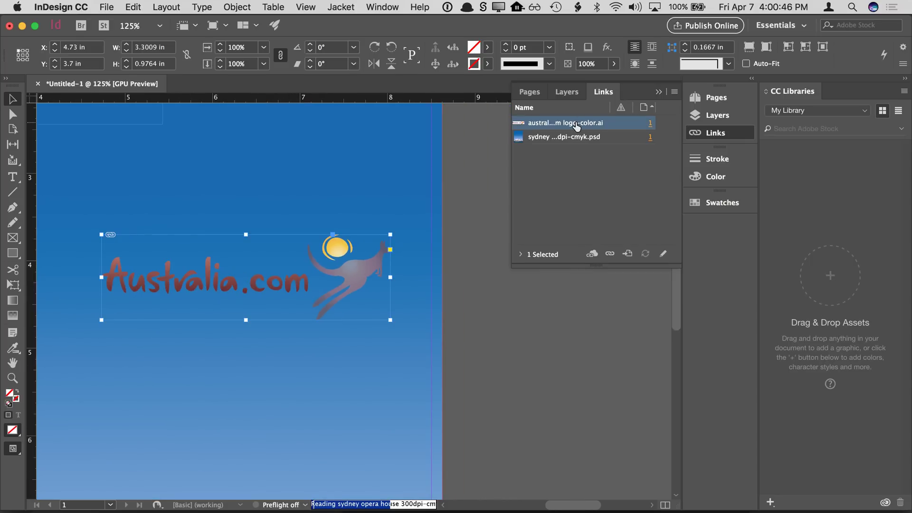
click(664, 260)
click(576, 278)
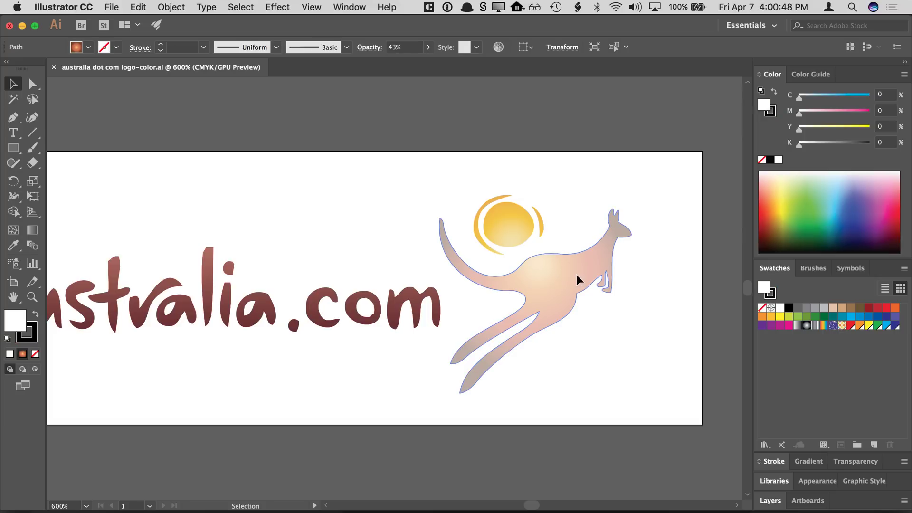
click(428, 47)
click(426, 64)
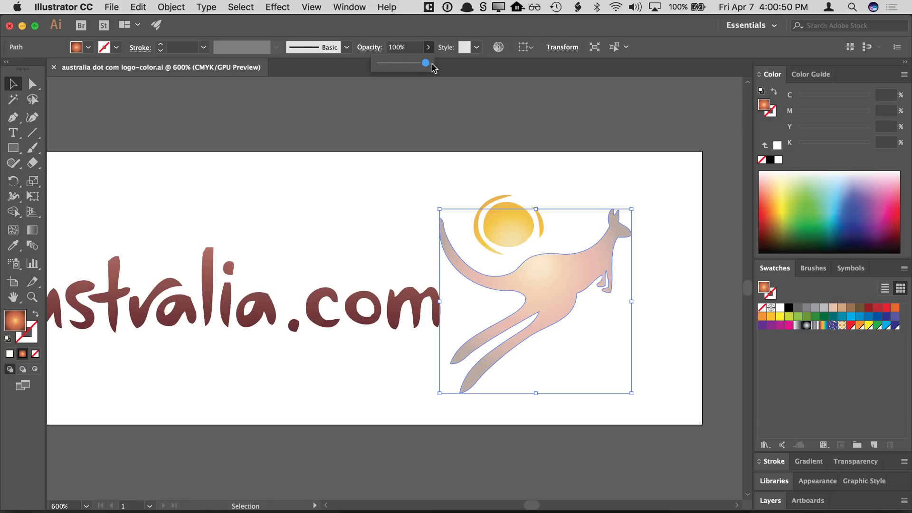
click(454, 124)
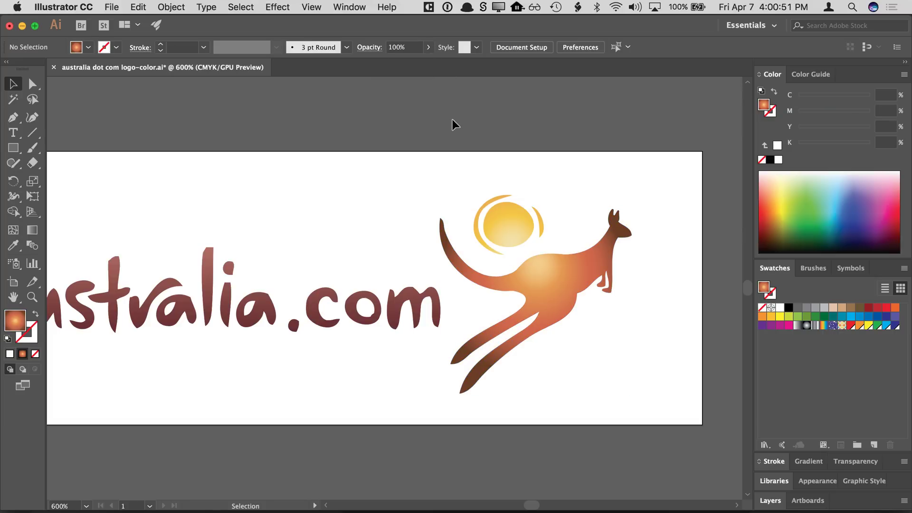
Save the edited logo file and return to InDesign to view the updated ad
click(112, 7)
click(126, 108)
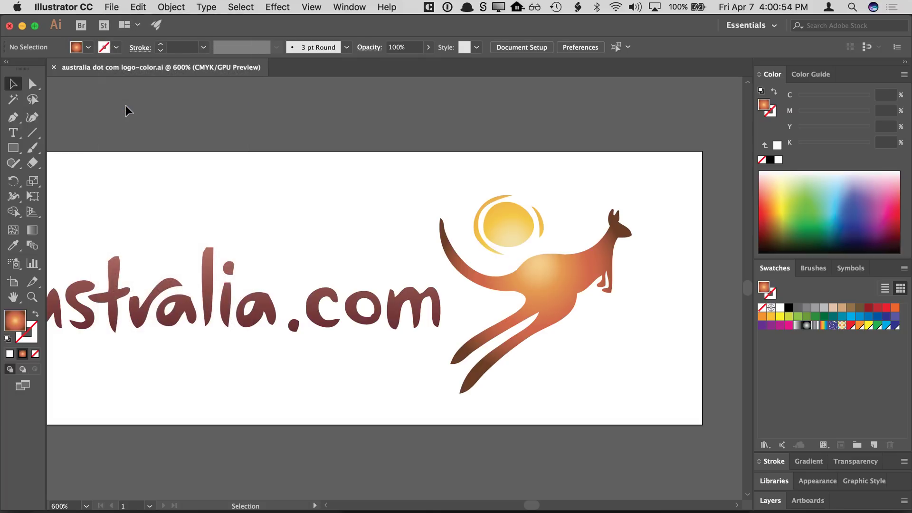
key(super+Tab)
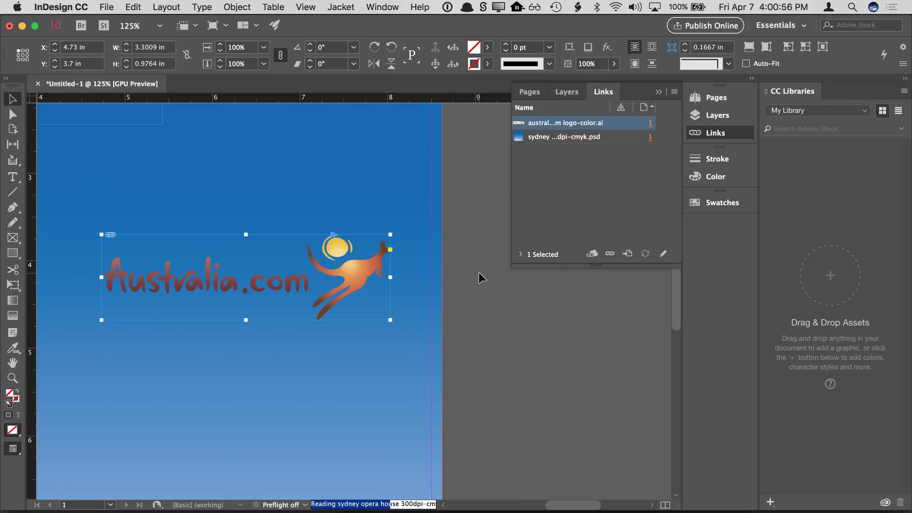
click(477, 267)
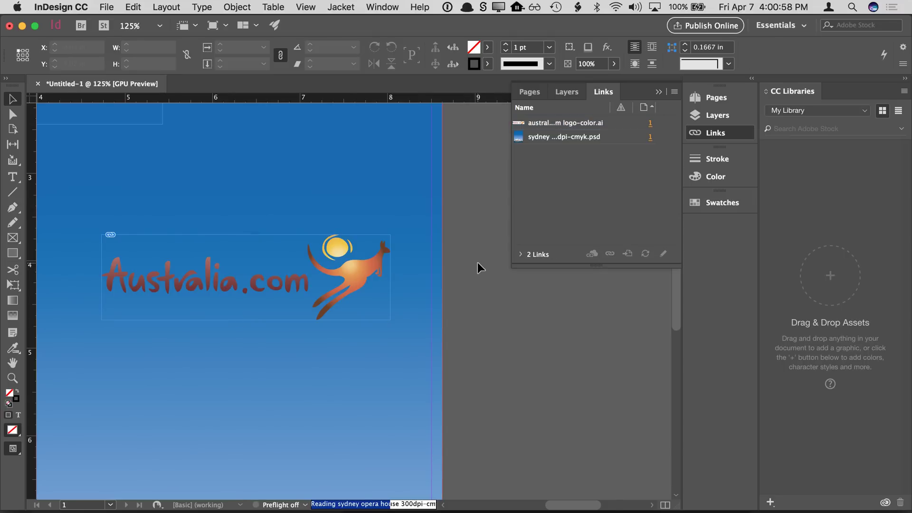
key(super+0)
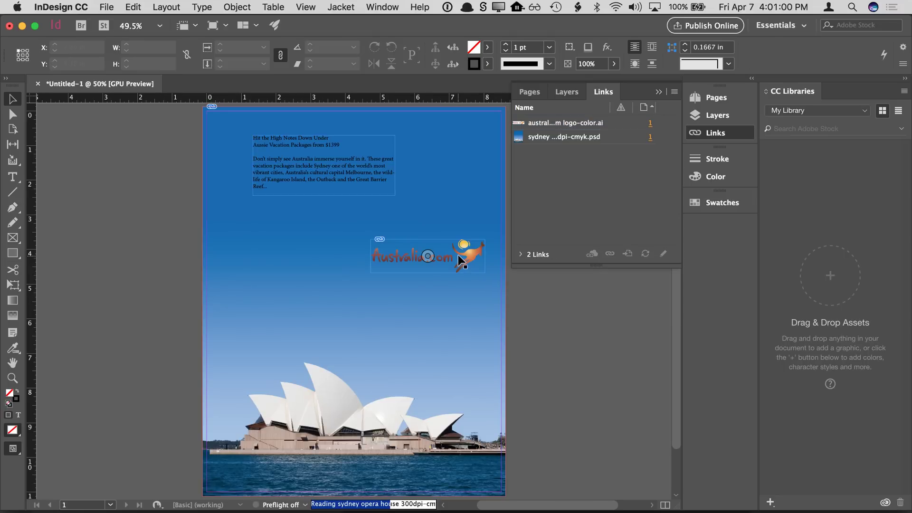
Save the InDesign document as new-aussie-ad.indd in the Australia Ad folder
click(108, 9)
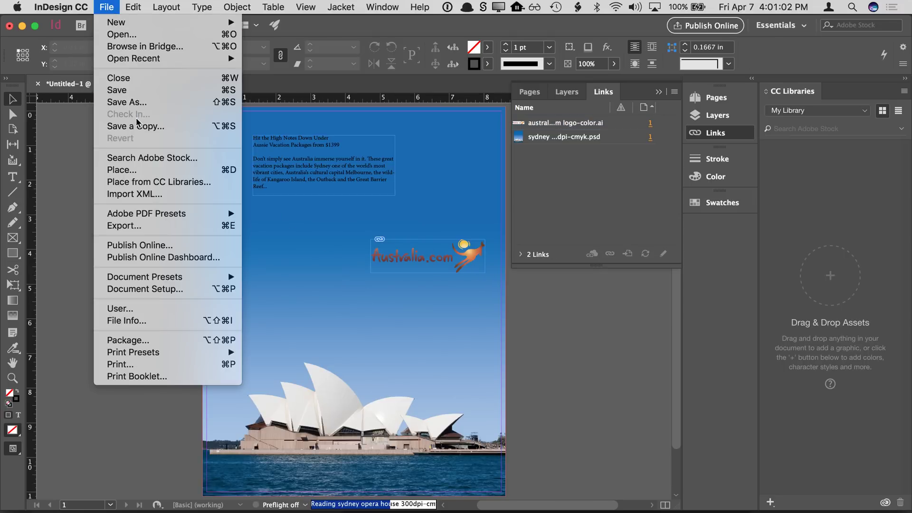
click(137, 103)
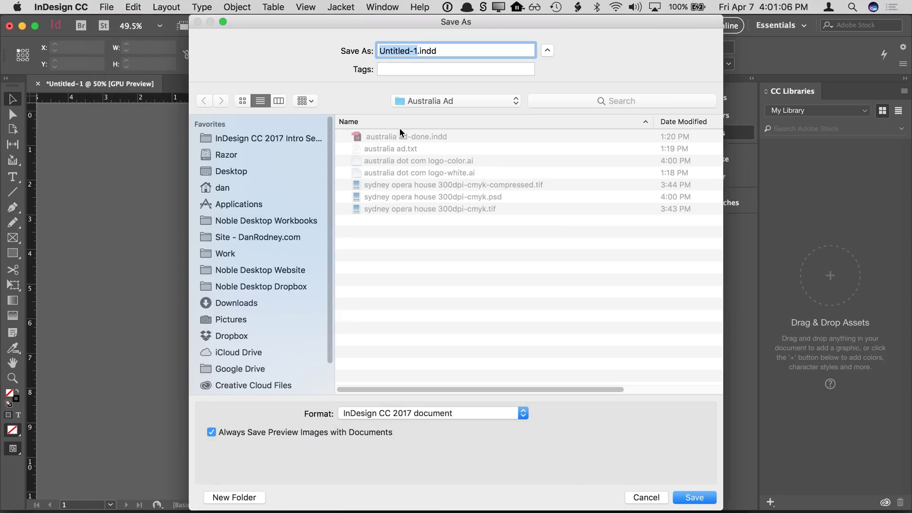
text(new-a)
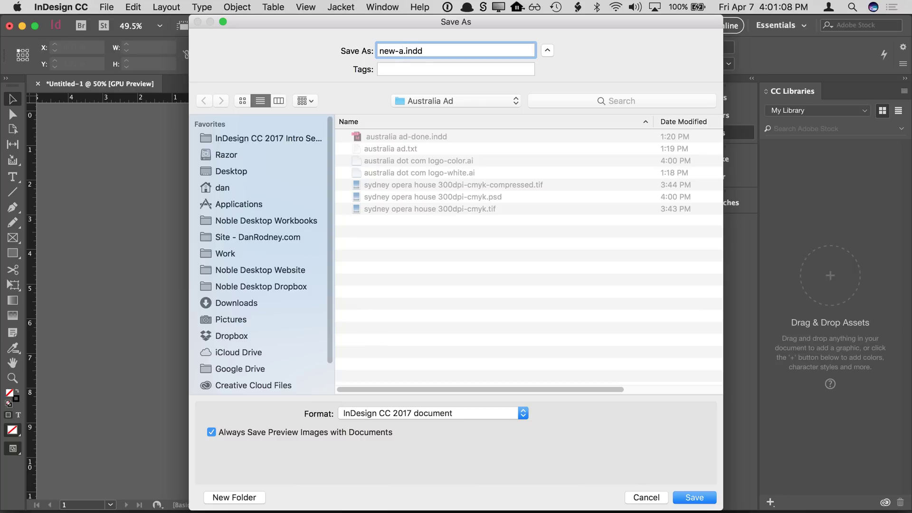
text(ussie-ad)
key(Return)
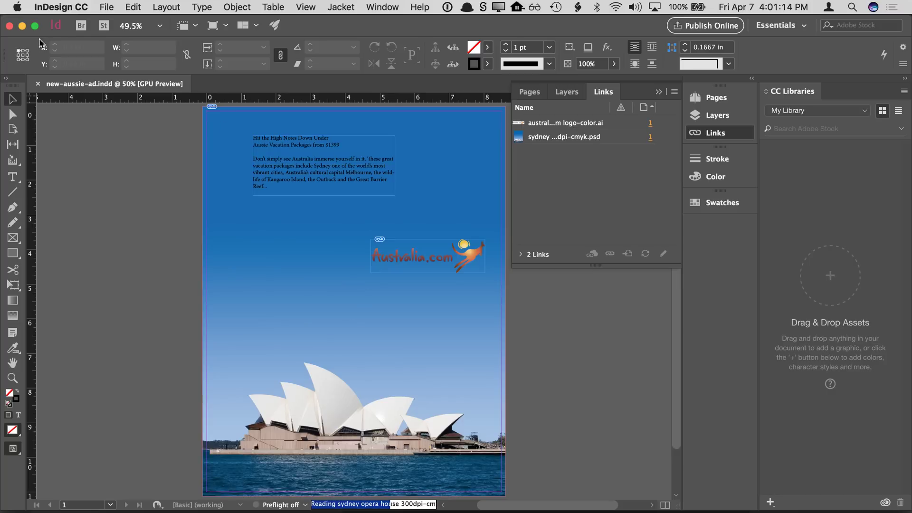
Close the open documents in InDesign, Illustrator and Photoshop, and switch to the Australia Ad folder in Finder
click(9, 27)
key(super+Tab)
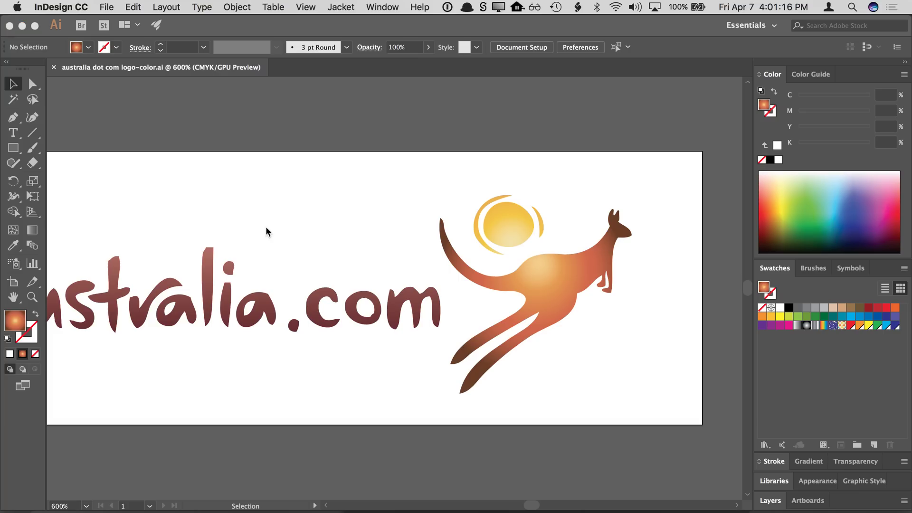
click(9, 25)
key(super+Tab)
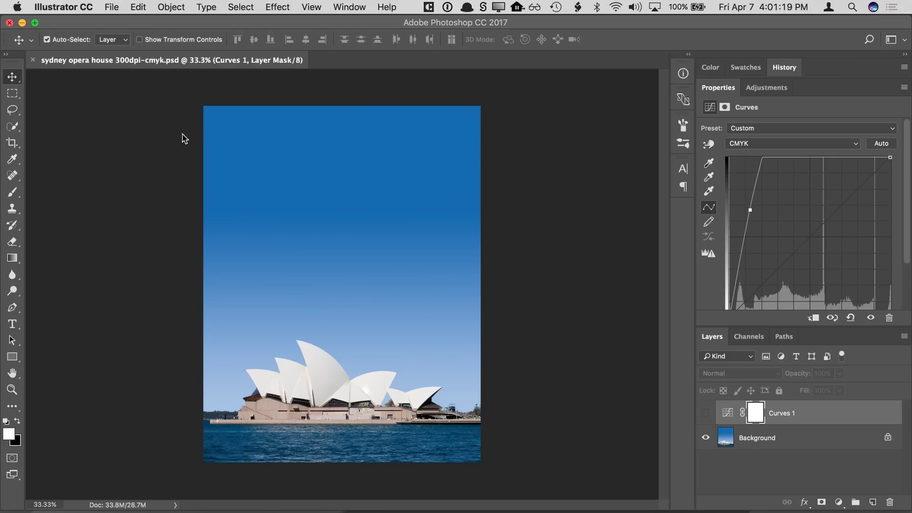
click(10, 22)
key(super+Tab)
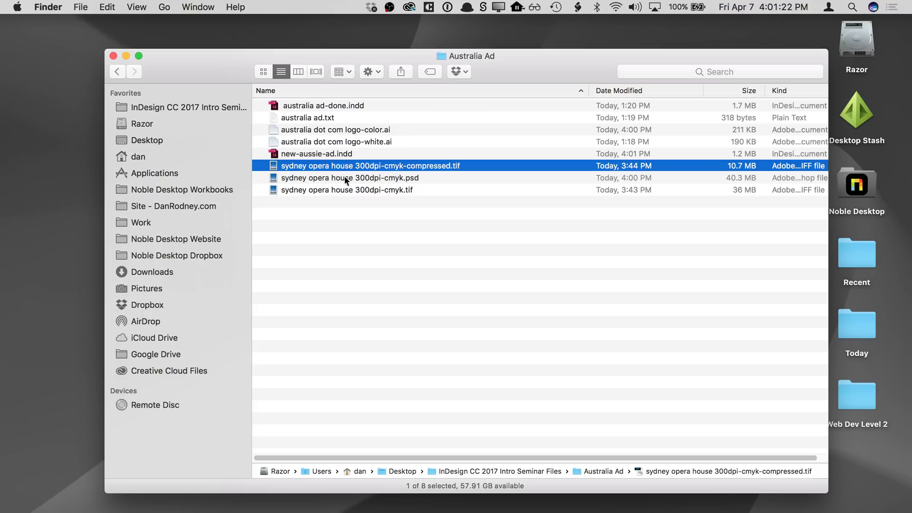
Open sydney opera house 300dpi-cmyk.psd from the folder, show its Curves 1 layer, and close it with the changes saved
double_click(357, 179)
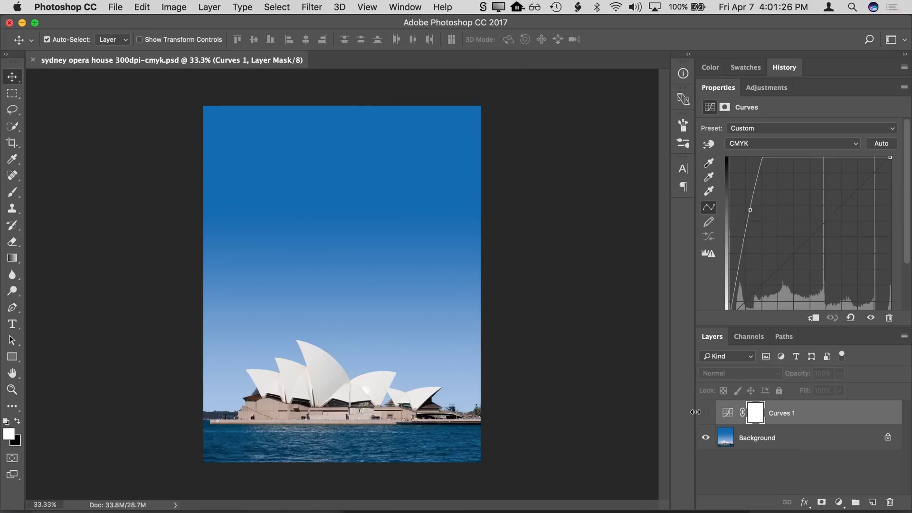
click(704, 413)
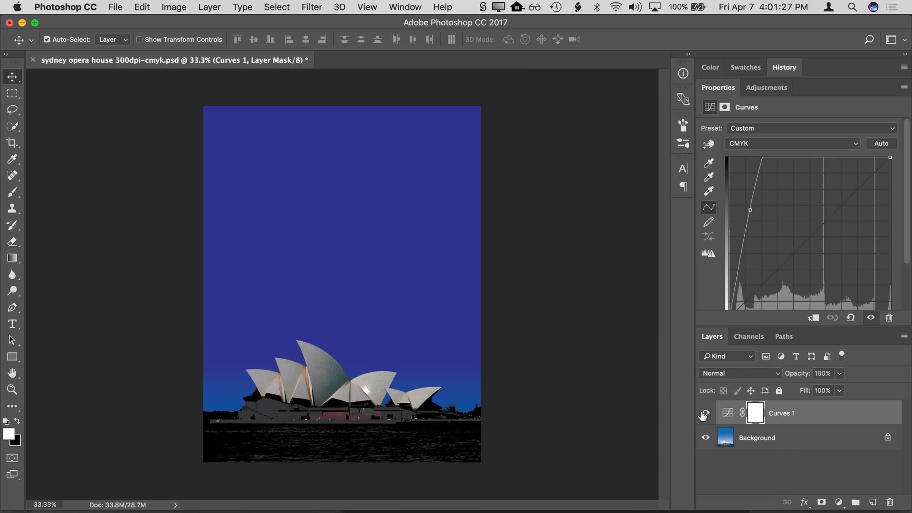
click(9, 23)
click(545, 188)
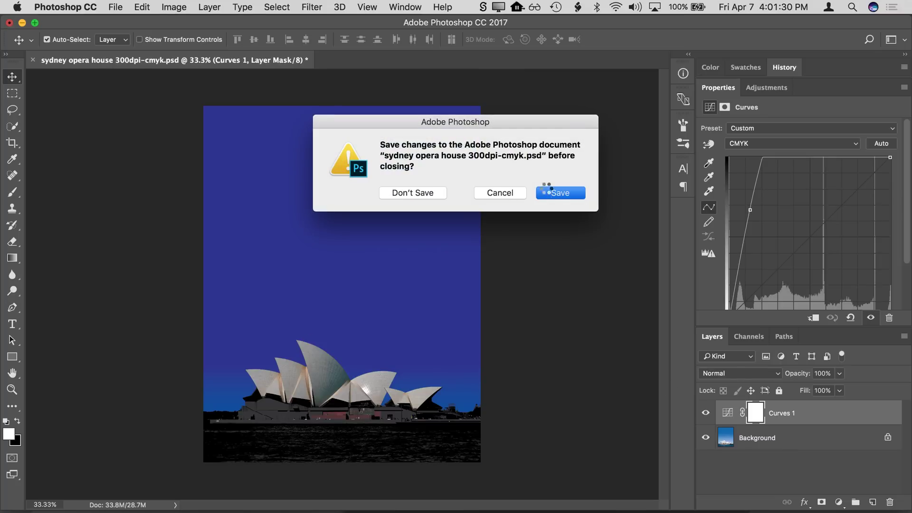
click(501, 227)
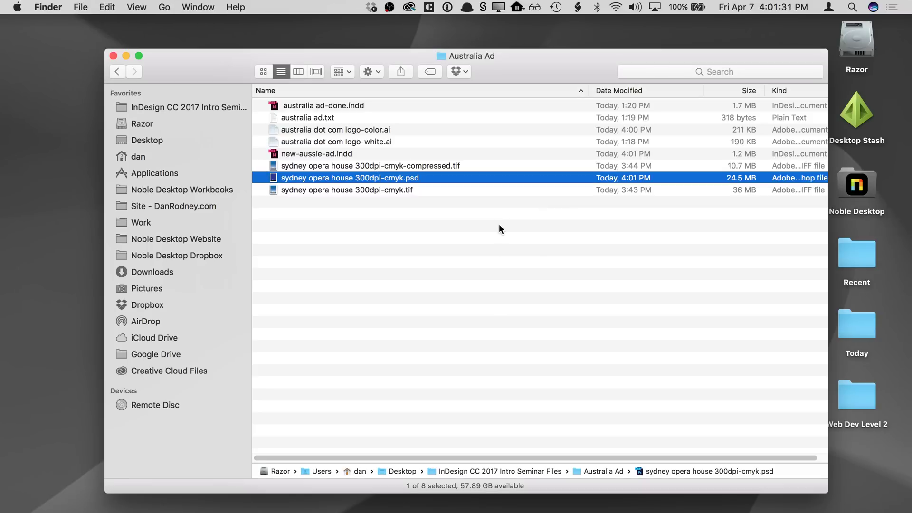
Open new-aussie-ad.indd from the Australia Ad folder and update its modified links
click(398, 154)
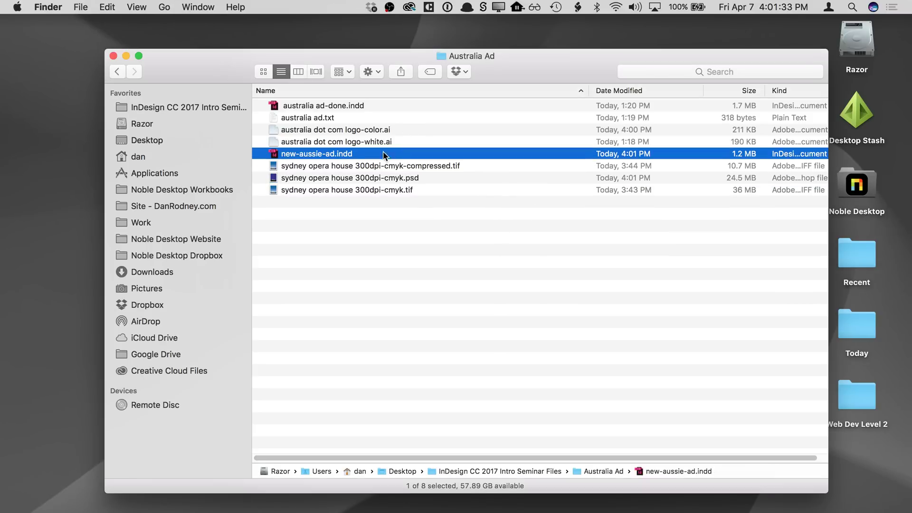
double_click(358, 154)
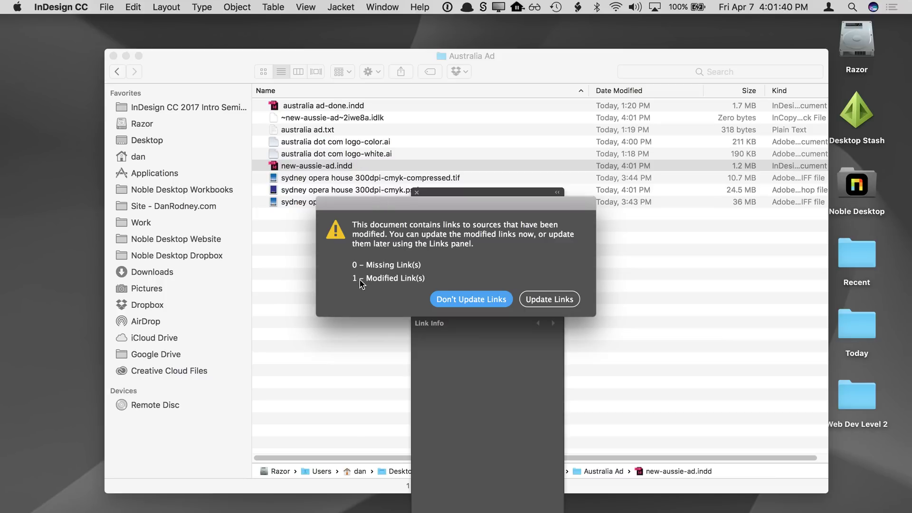
click(553, 300)
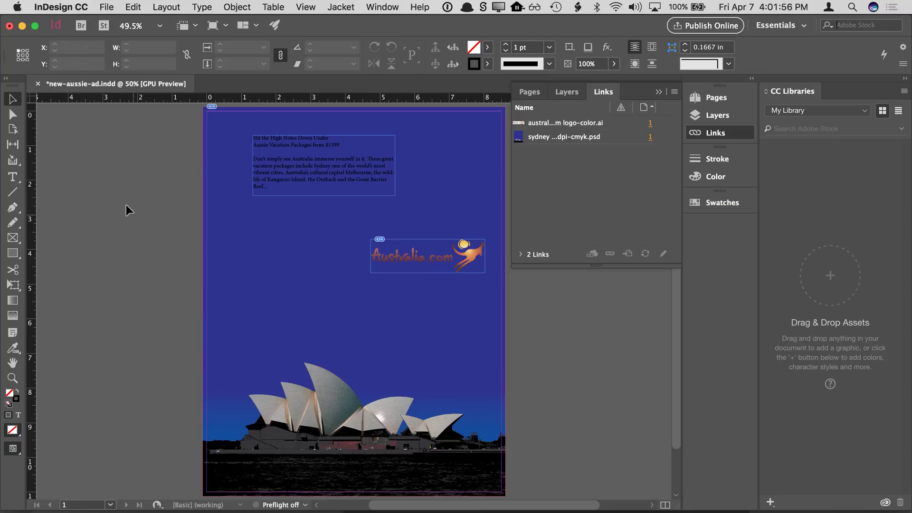
Close new-aussie-ad.indd without saving the changes and return to the Australia Ad folder
click(10, 27)
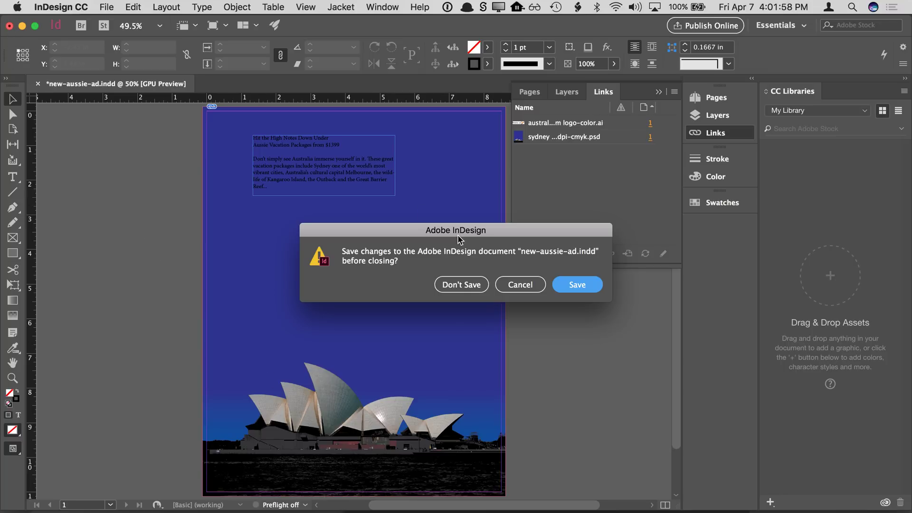
click(461, 282)
key(super+h)
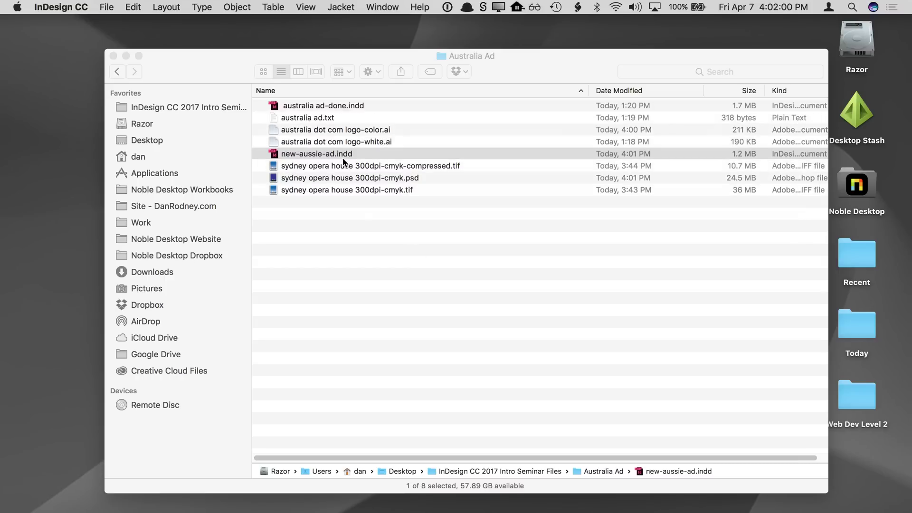
Open new-aussie-ad.indd from the Australia Ad folder without updating its modified links, and look over the lower part of the ad
double_click(357, 153)
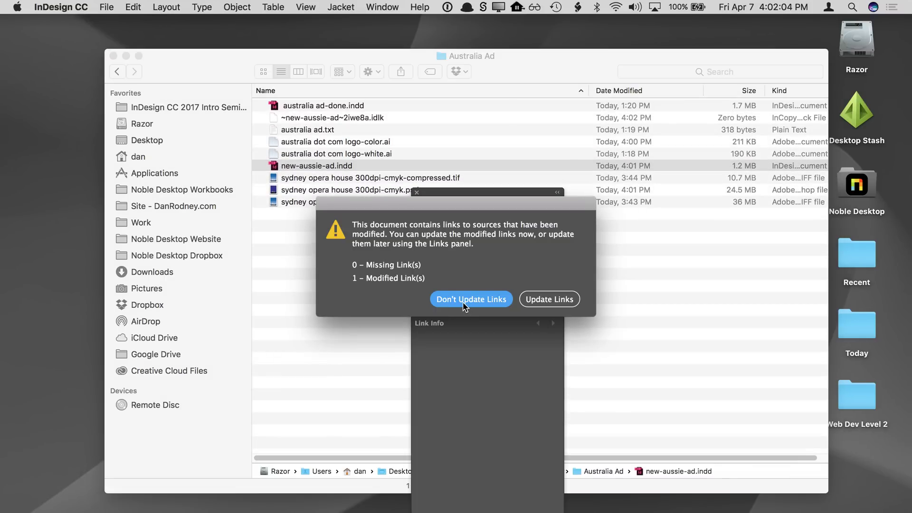
click(463, 300)
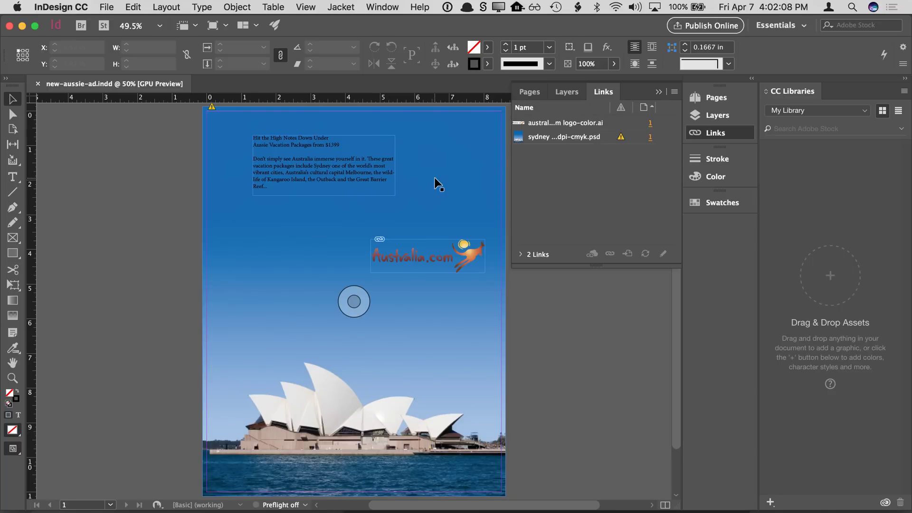
mouse_move(622, 142)
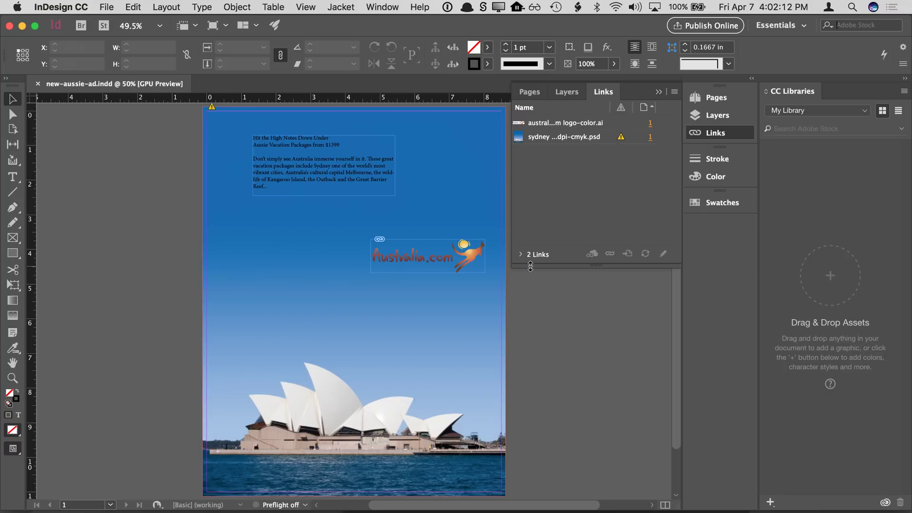
drag(551, 356, 220, 297)
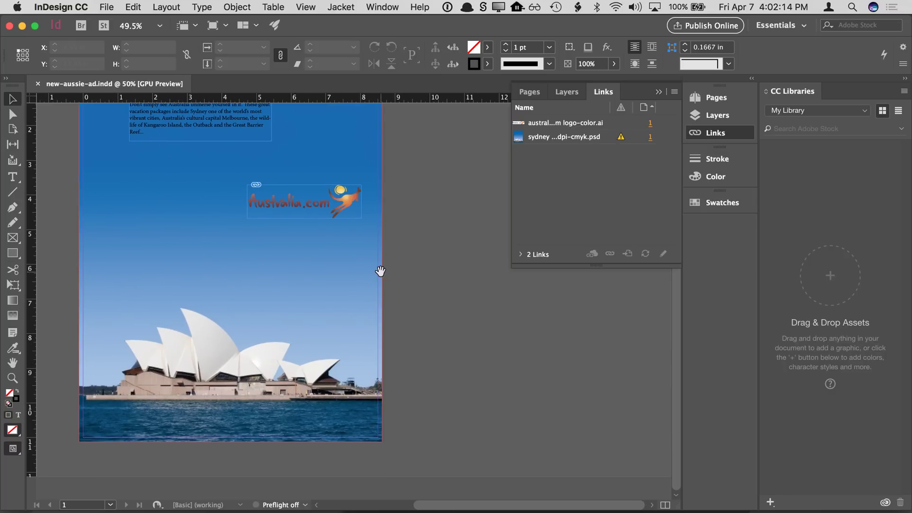
key(super+1)
click(330, 459)
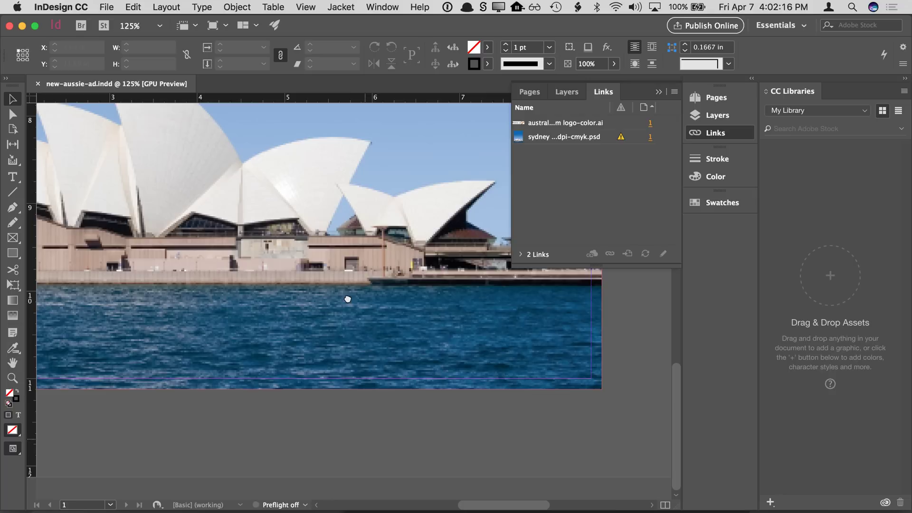
Go to the linked sydney opera house 300dpi-cmyk.psd on the page and update its modified link
click(582, 137)
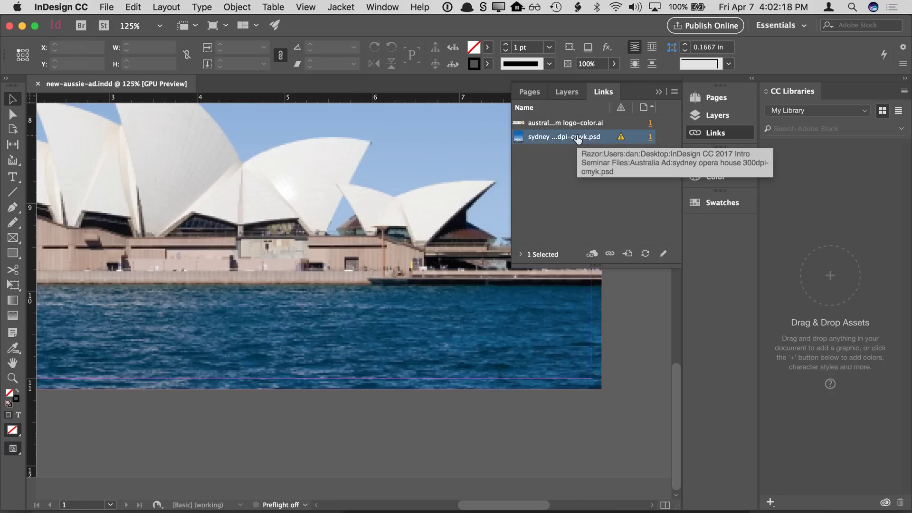
click(630, 255)
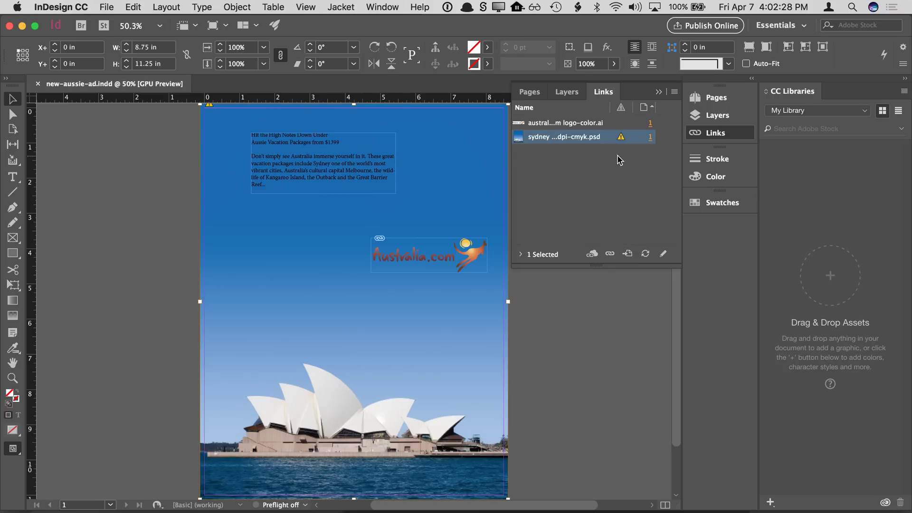
mouse_move(620, 138)
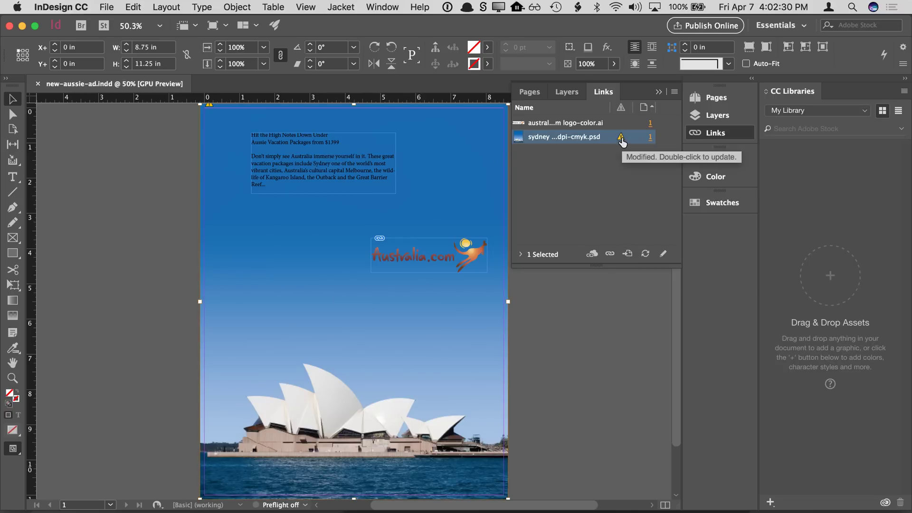
double_click(621, 138)
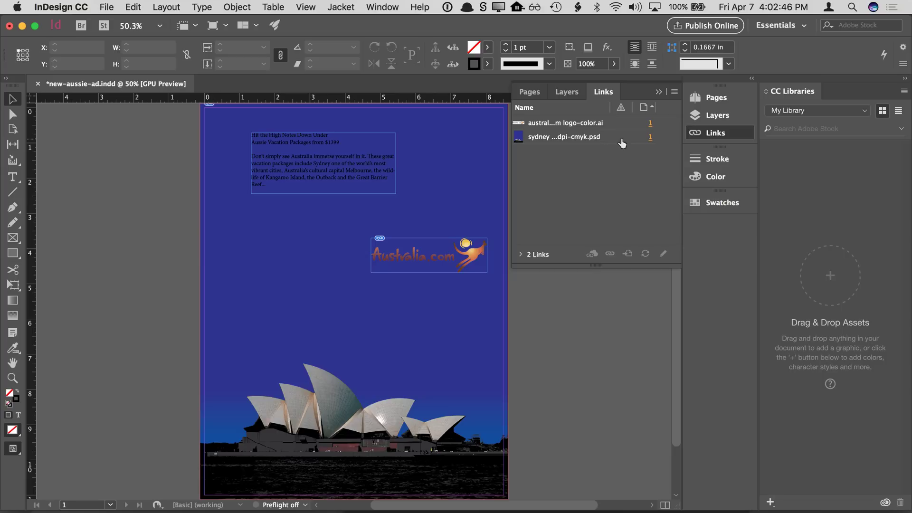
Edit the original of the linked opera house image in Photoshop, delete its Curves 1 layer and save the file
click(595, 141)
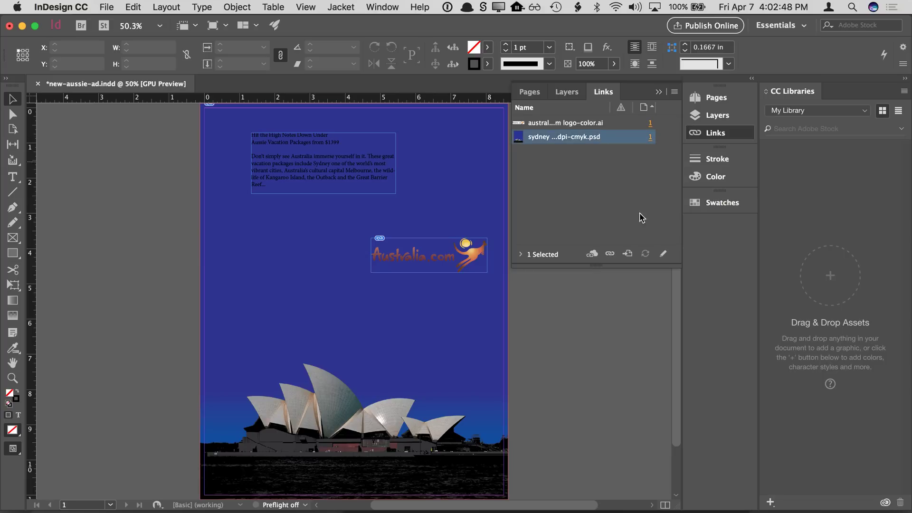
click(663, 253)
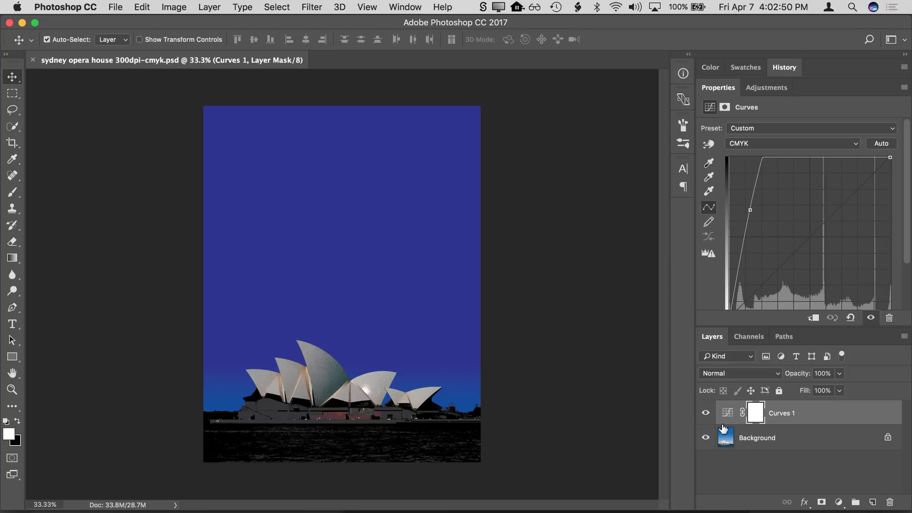
drag(814, 413, 889, 495)
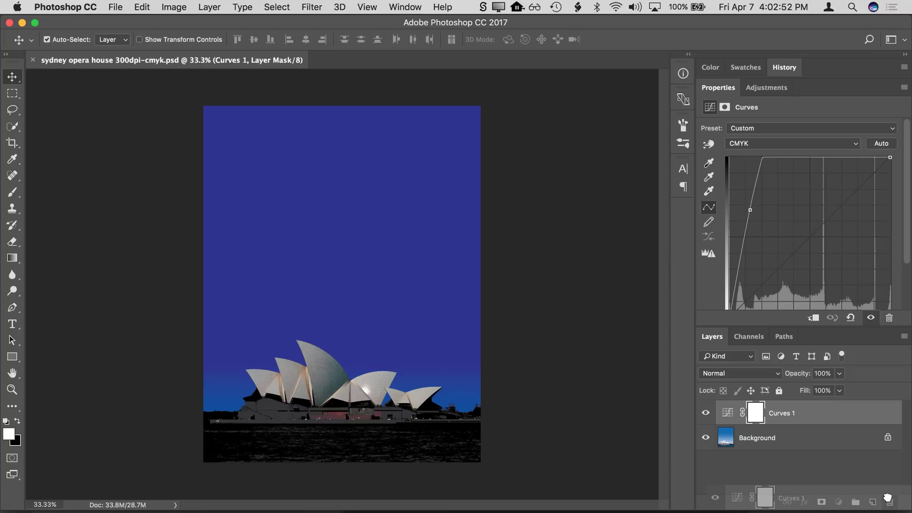
click(115, 7)
click(129, 131)
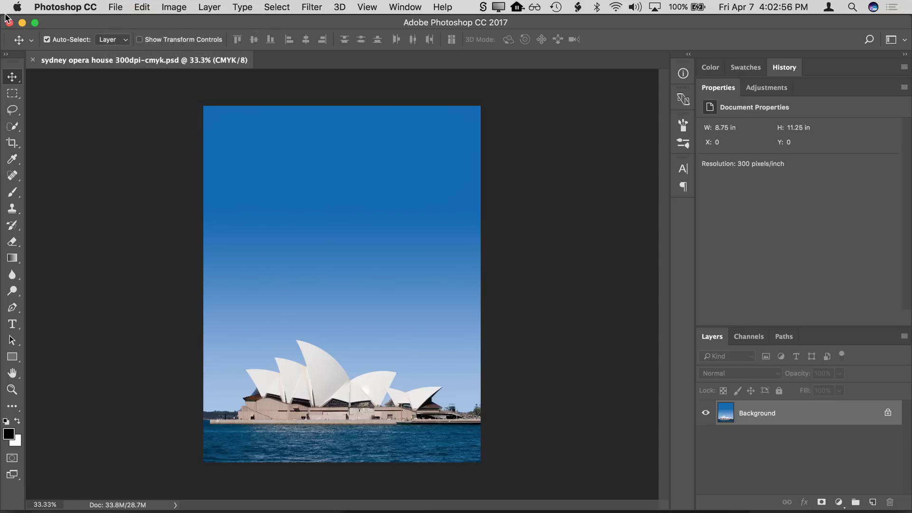
Switch back to InDesign, save and close new-aussie-ad.indd, and return to the Australia Ad folder in Finder
key(super+Tab)
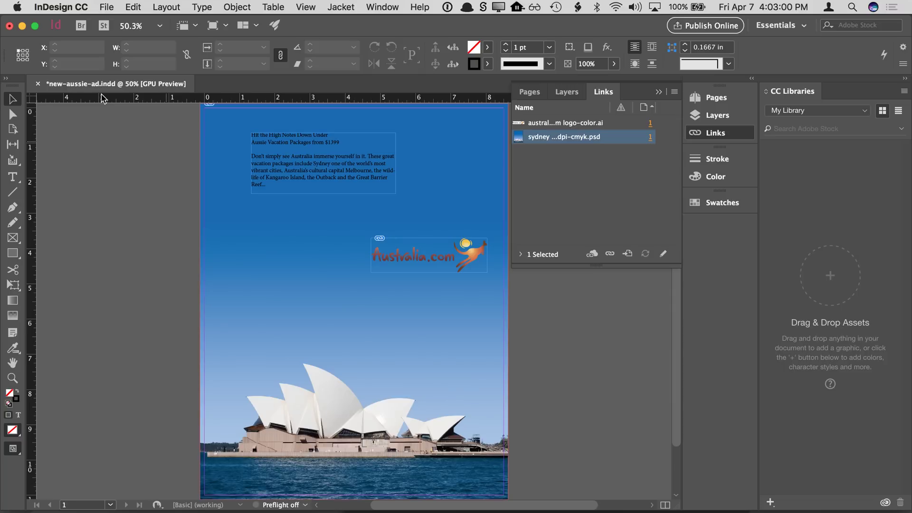
key(super+s)
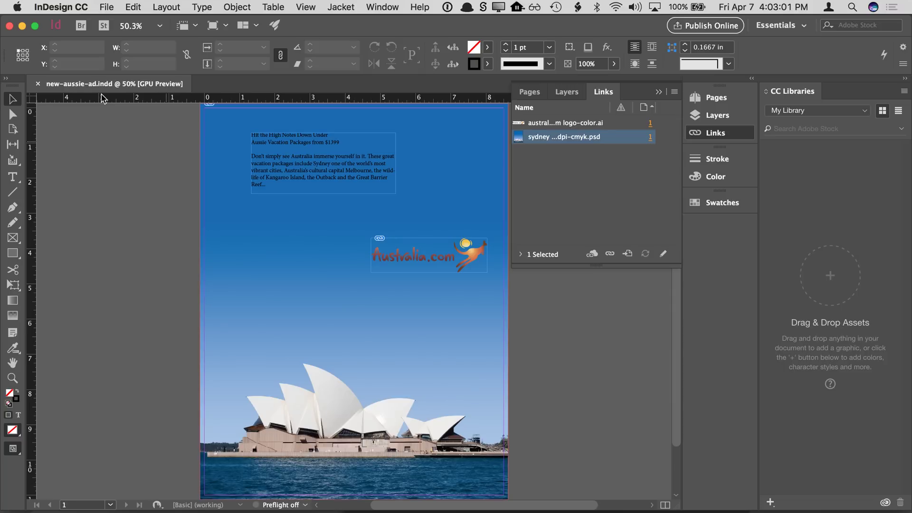
click(9, 29)
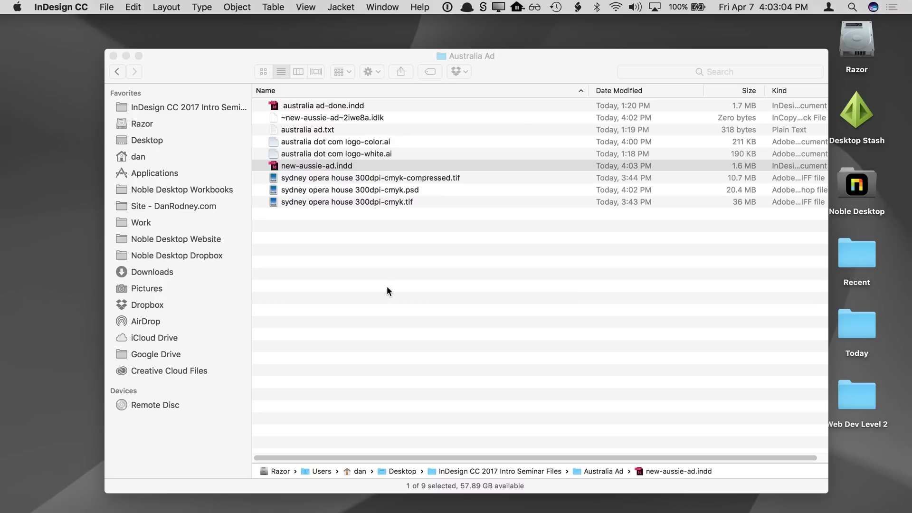
click(399, 197)
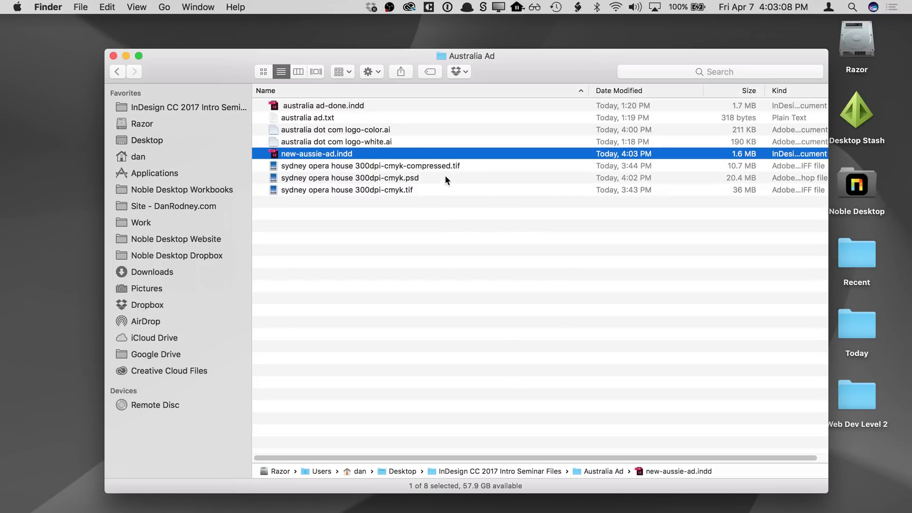
Rename sydney opera house 300dpi-cmyk.psd as sydney opera house 300dpi-cmyk-v2.psd
click(435, 179)
key(Return)
click(403, 178)
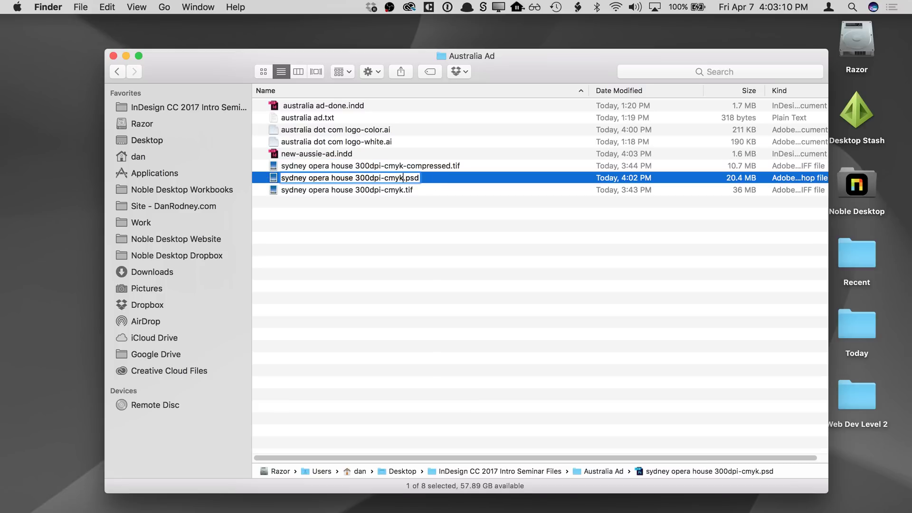
text(-v2)
key(Return)
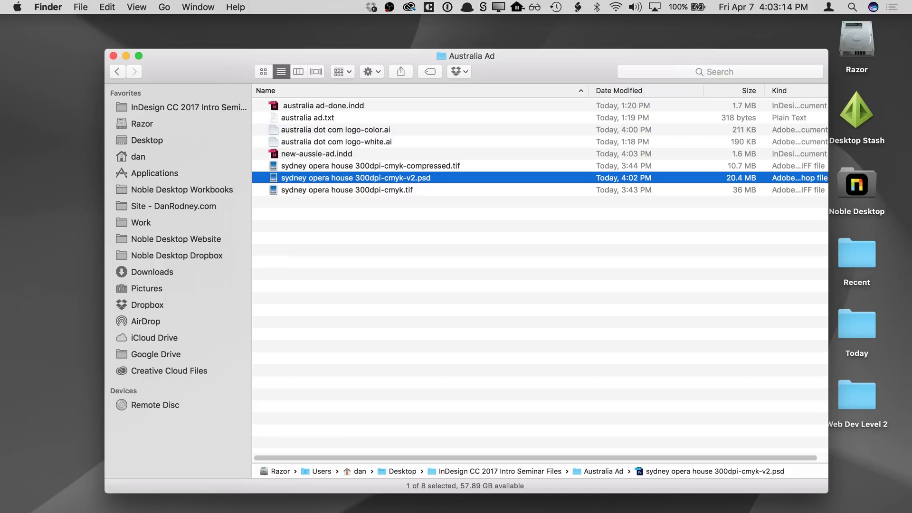
Open new-aussie-ad.indd and relink the missing opera house image to sydney opera house 300dpi-cmyk-v2.psd
double_click(373, 155)
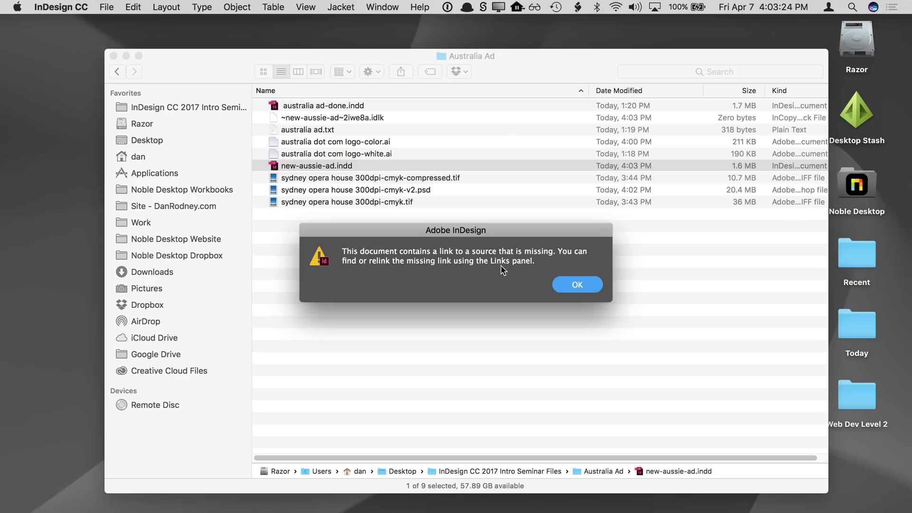
click(577, 284)
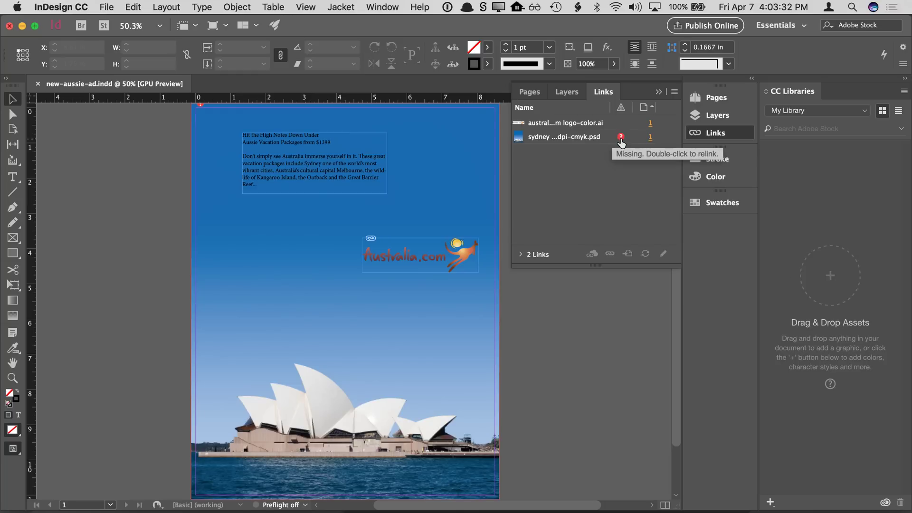
double_click(620, 138)
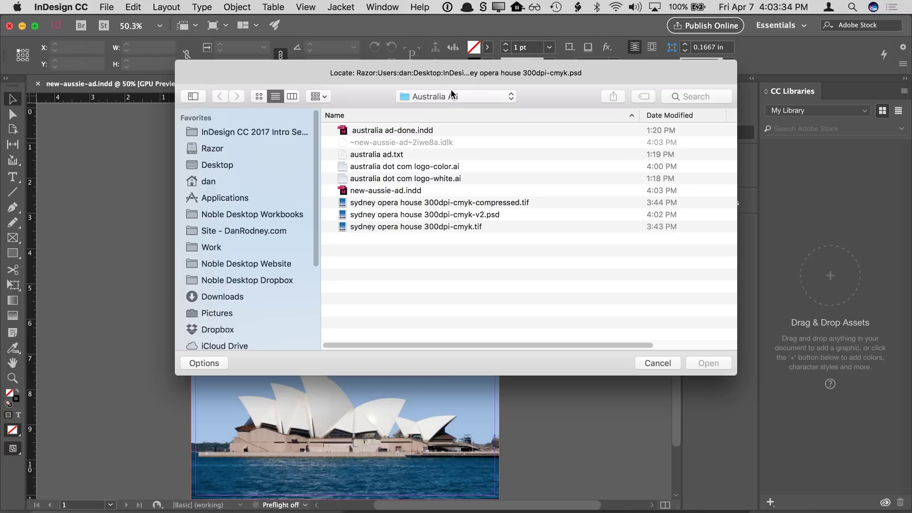
click(436, 216)
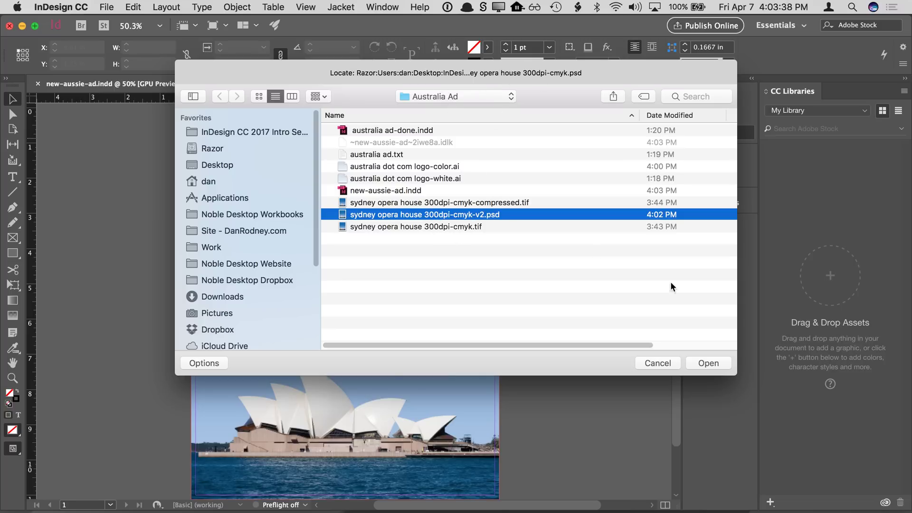
click(708, 363)
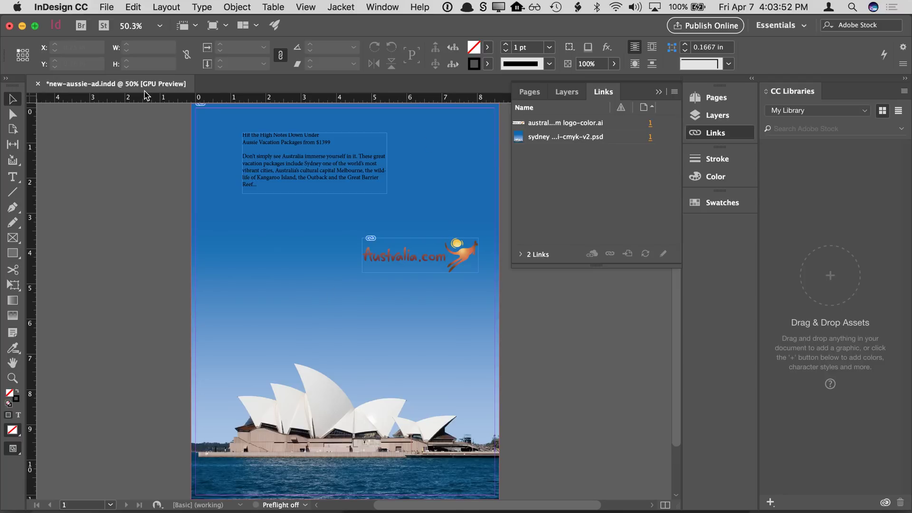
Save and close the relinked new-aussie-ad.indd and switch to the Australia Ad folder in Finder
key(super+s)
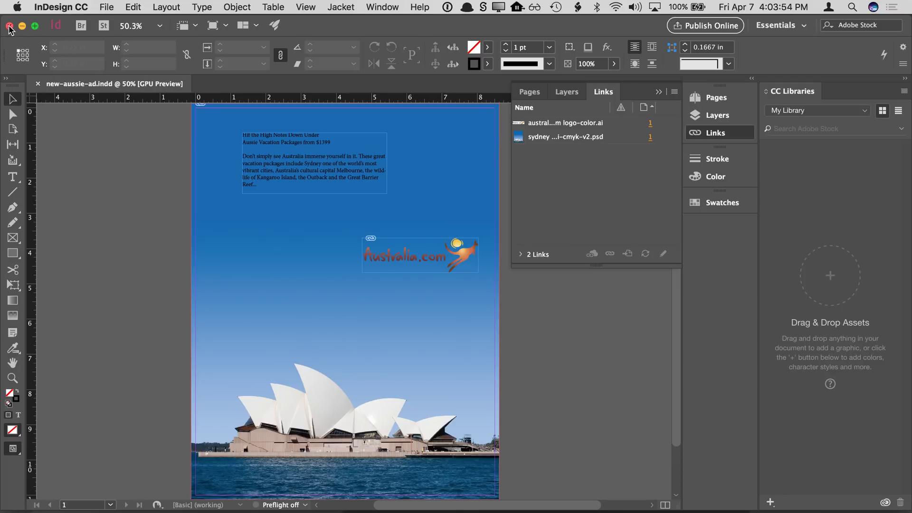
click(9, 27)
click(392, 224)
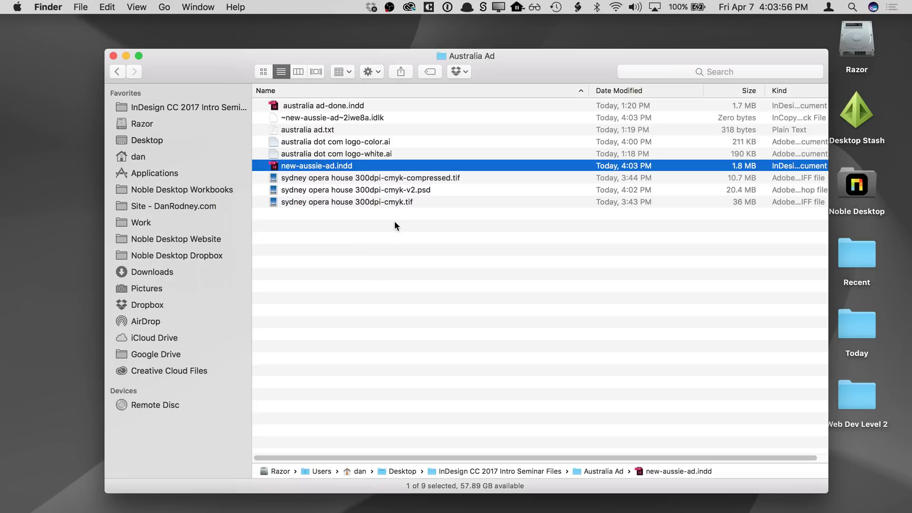
Remove the -v2 suffix from the opera house PSD's name, making it sydney opera house 300dpi-cmyk.psd
key(Down)
key(Down)
key(Return)
key(Right)
key(BackSpace)
key(BackSpace)
key(BackSpace)
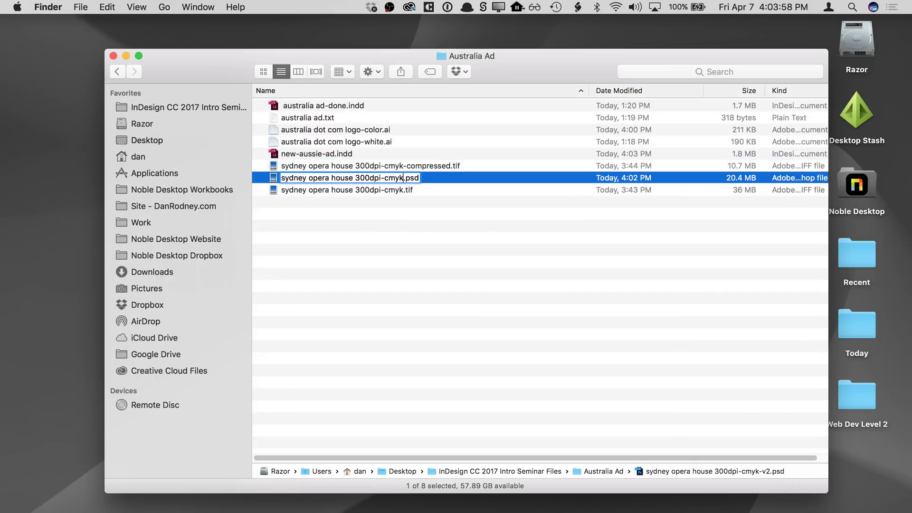
key(Return)
Move sydney opera house 300dpi-cmyk.psd from the Australia Ad folder to the desktop and rename it sydney opera house 300dpi-cmyk-v2.psd
drag(510, 78, 413, 79)
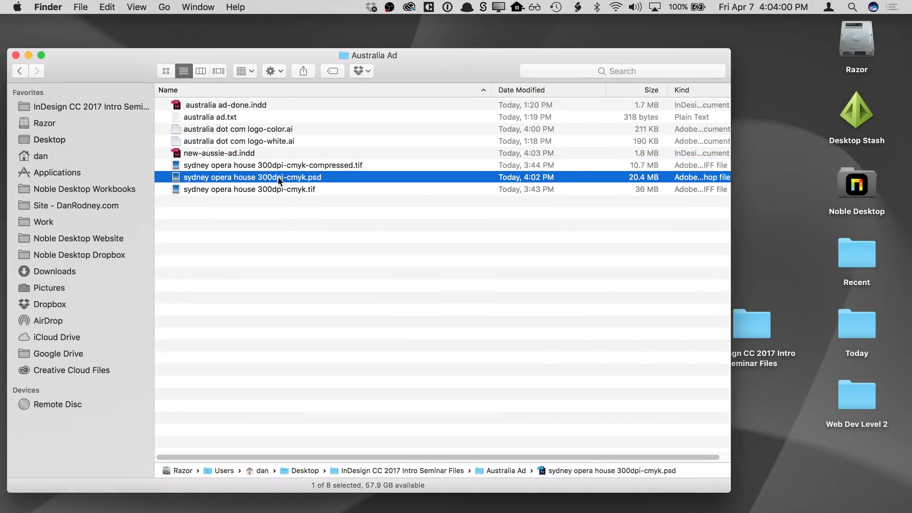
drag(280, 178, 758, 48)
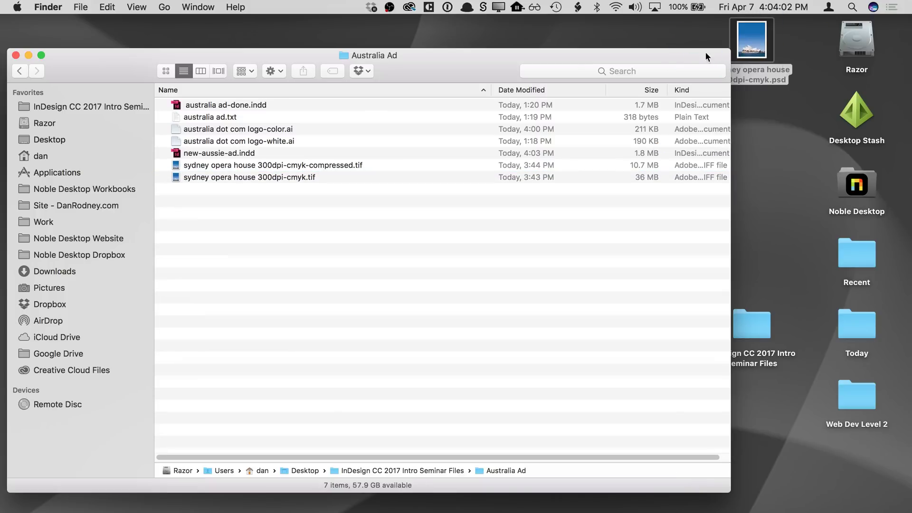
click(758, 47)
key(Return)
key(Right)
text(-v2)
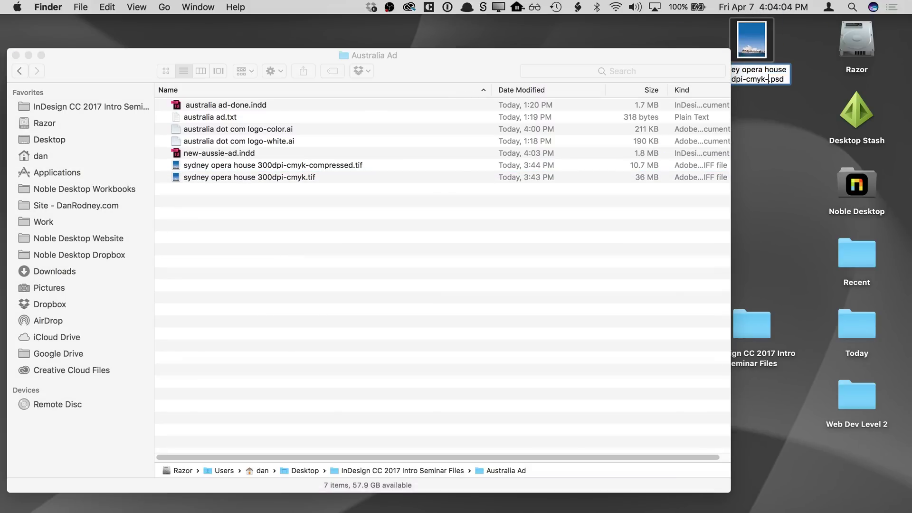
key(Return)
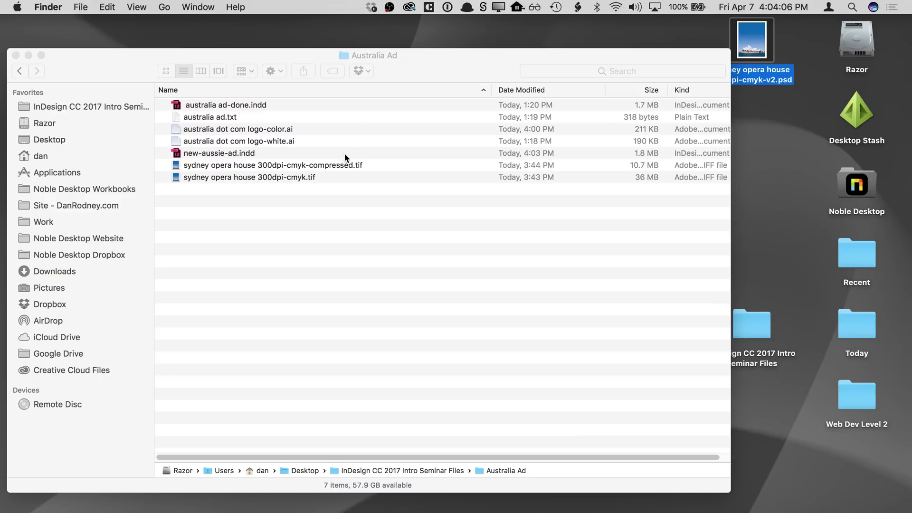
Open new-aussie-ad.indd to check the status of the moved opera house image's link, close it and return to the Finder desktop
click(333, 159)
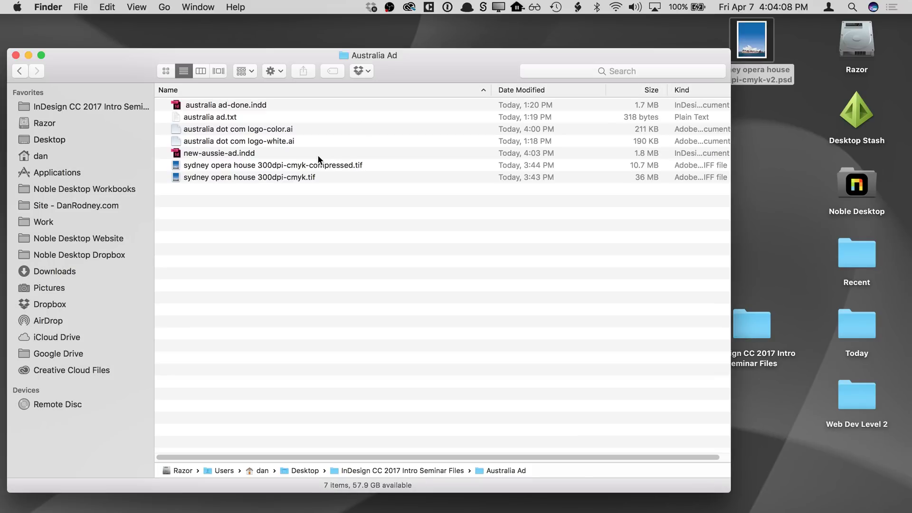
double_click(319, 157)
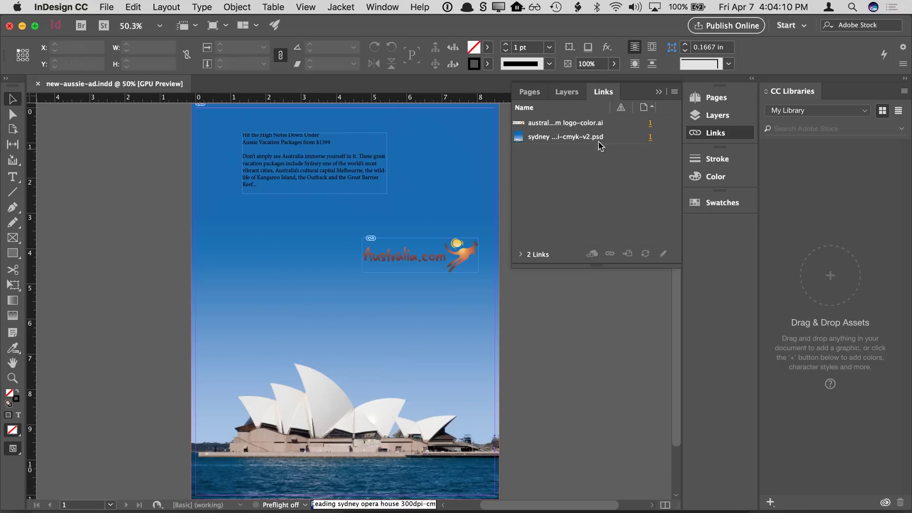
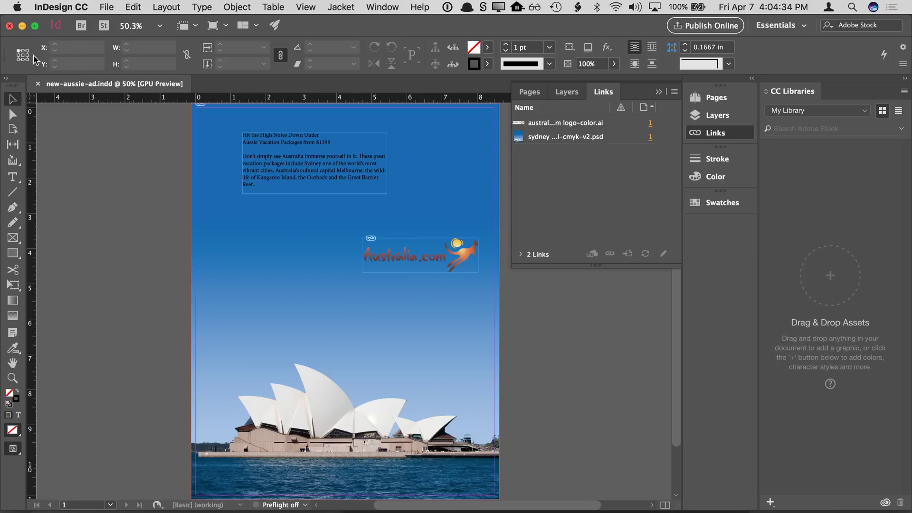
click(9, 26)
click(750, 113)
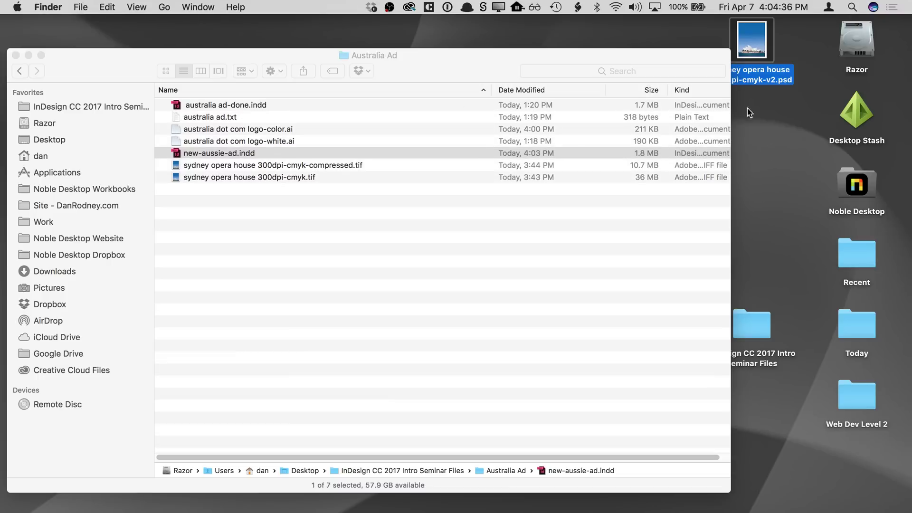
Create a folder named test on the desktop and move sydney opera house 300dpi-cmyk-v2.psd into it
key(shift+super+n)
text(test)
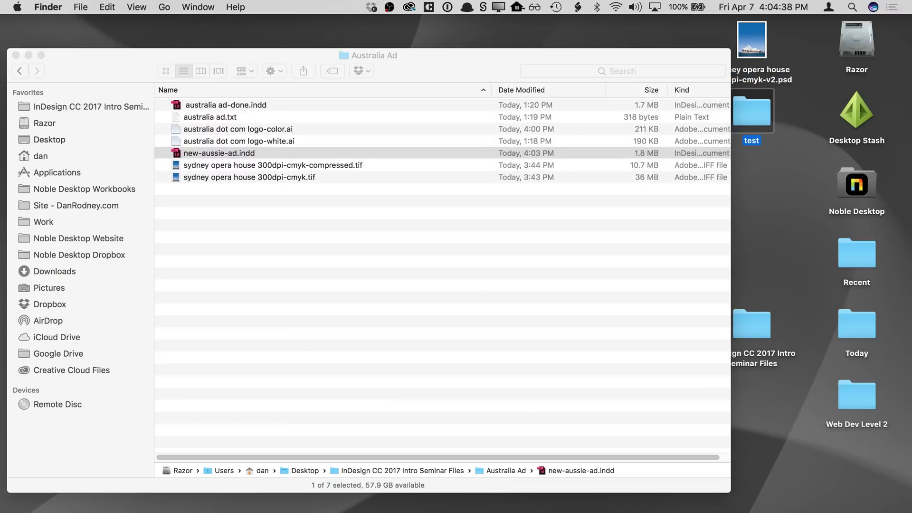
key(Return)
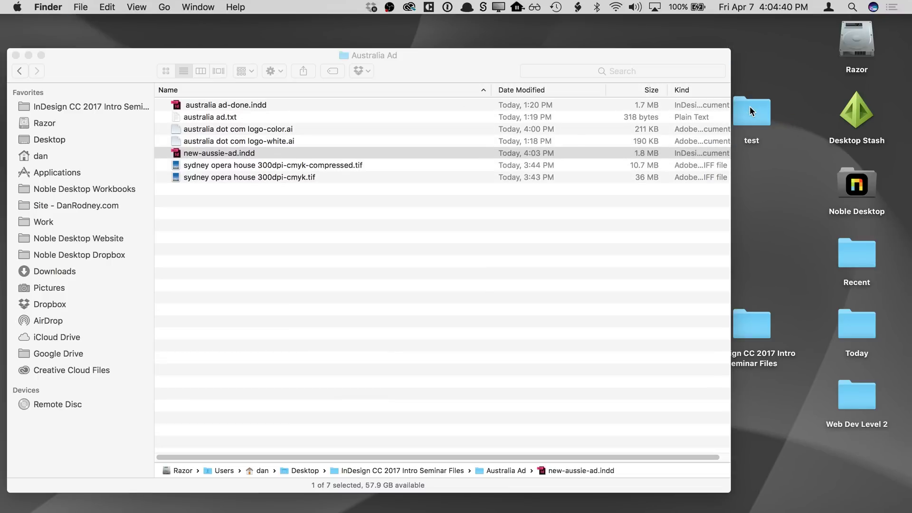
Open new-aussie-ad.indd to check the opera house image's missing link, cancel locating the file and close the document
double_click(308, 153)
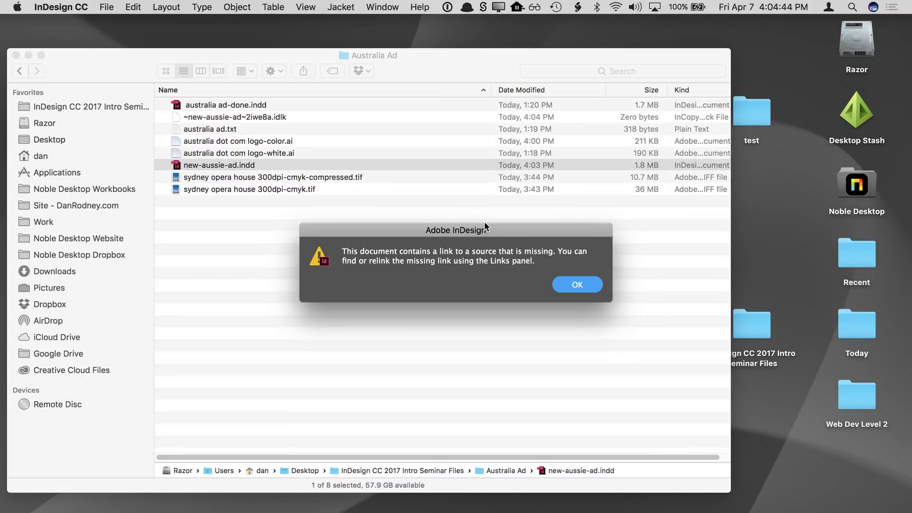
click(566, 285)
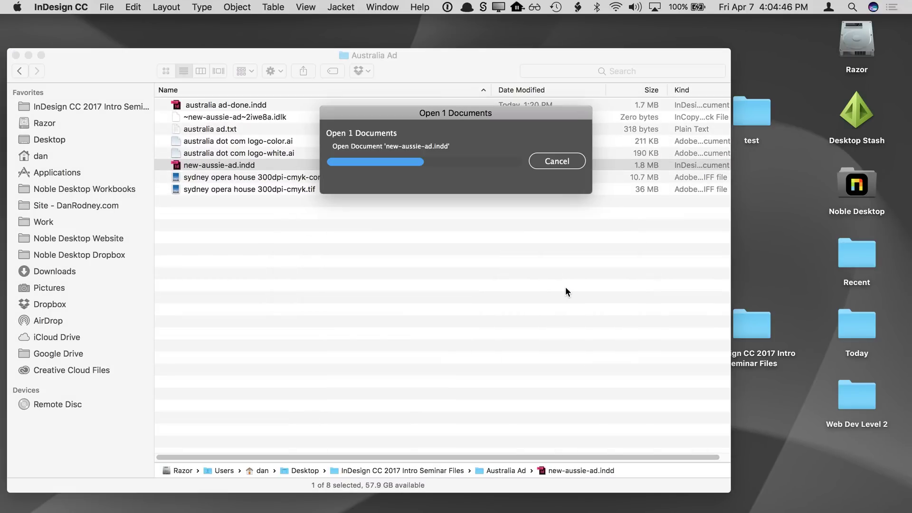
click(620, 138)
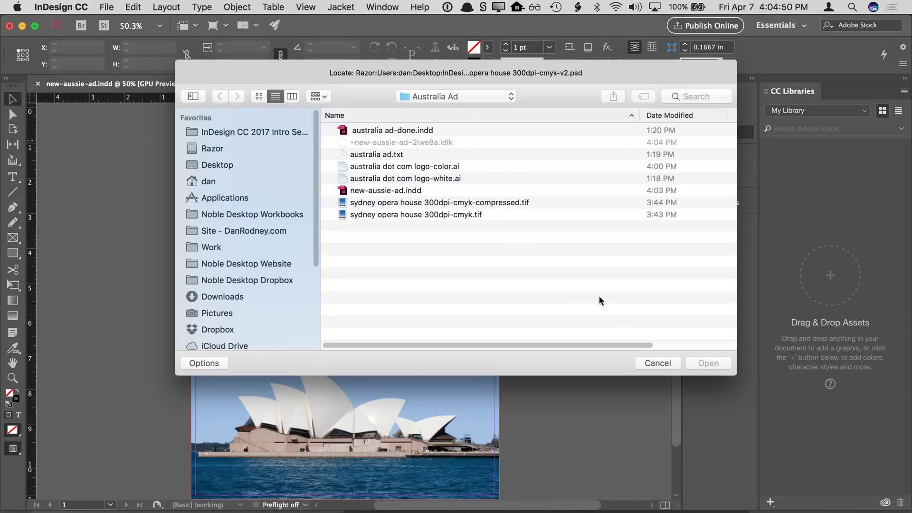
click(652, 365)
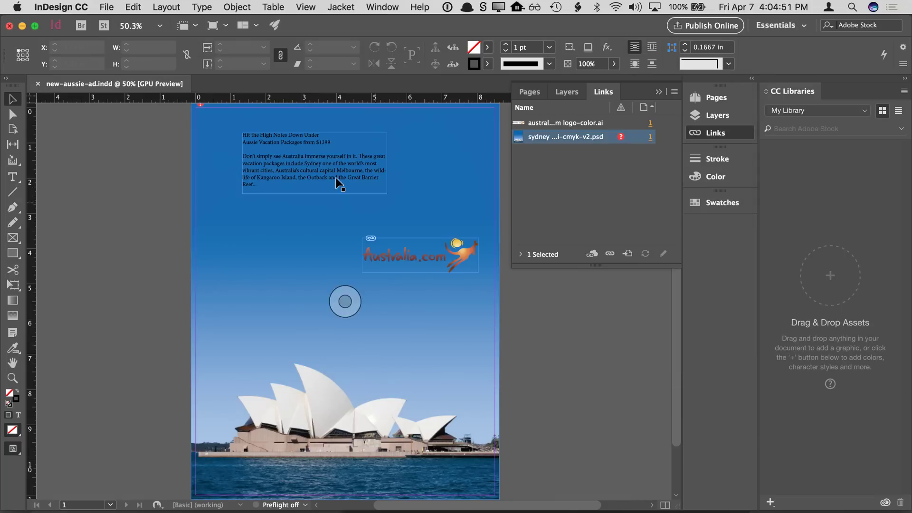
click(10, 26)
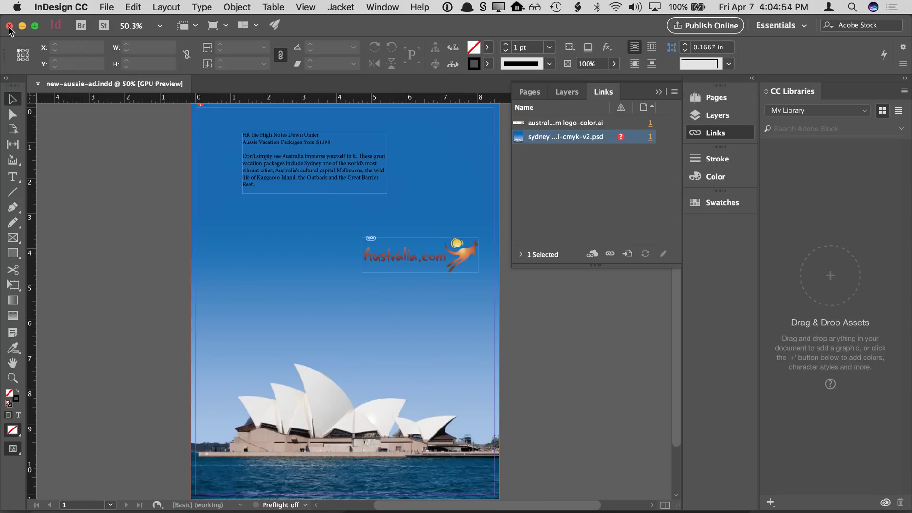
click(408, 75)
Move sydney opera house 300dpi-cmyk-v2.psd from the test folder back into the Australia Ad folder and close the test folder
double_click(751, 112)
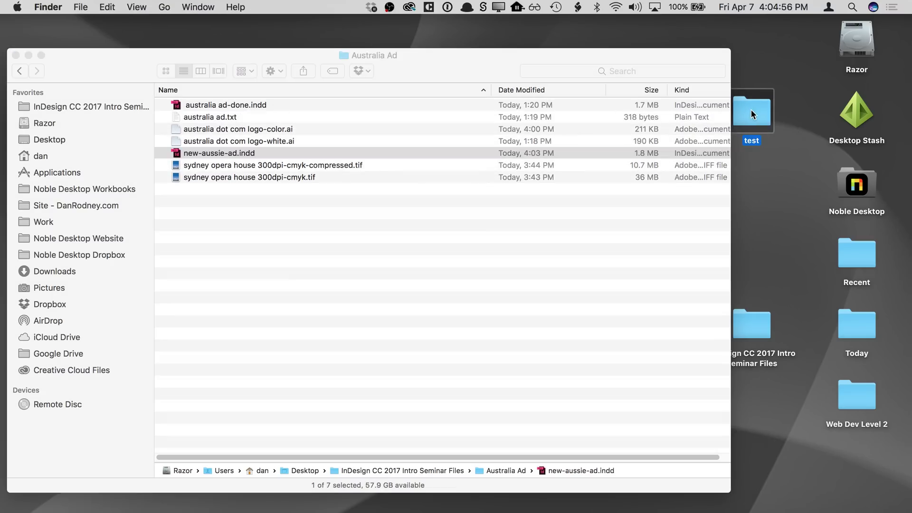
drag(398, 99, 576, 285)
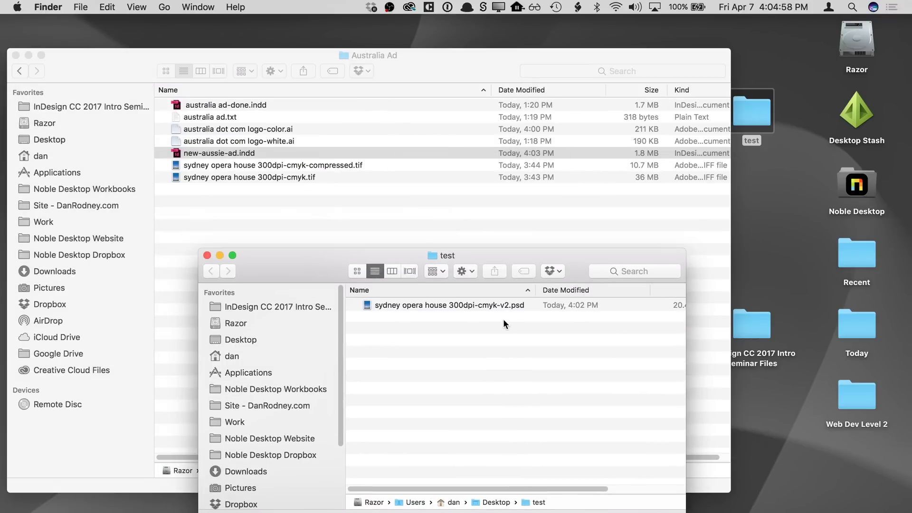
drag(494, 306, 401, 192)
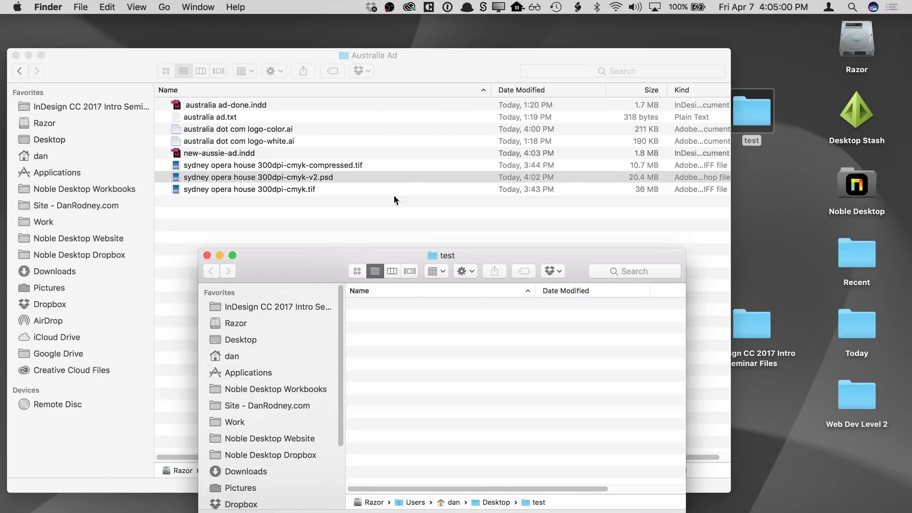
click(207, 255)
Rename the opera house PSD in the Australia Ad folder as sydney opera house 300dpi-cmyk.psd
key(Return)
key(Right)
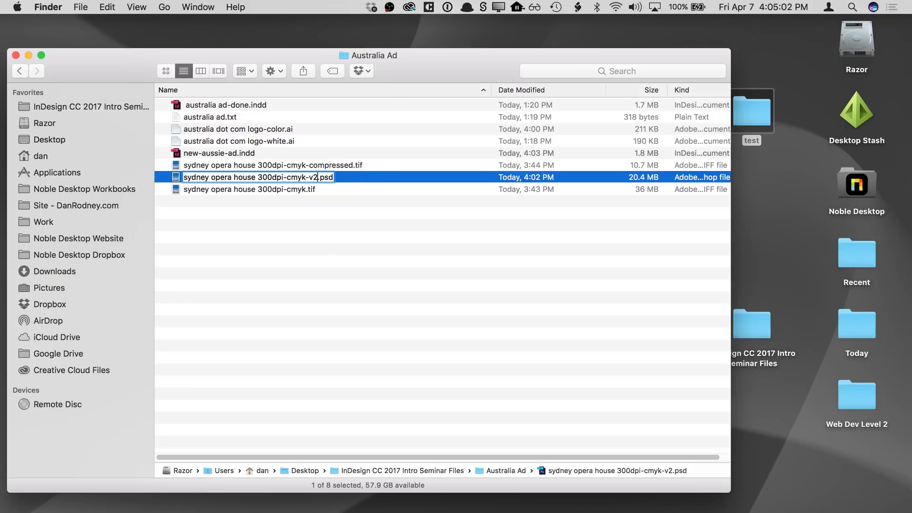
key(BackSpace)
key(BackSpace)
key(BackSpace)
key(Return)
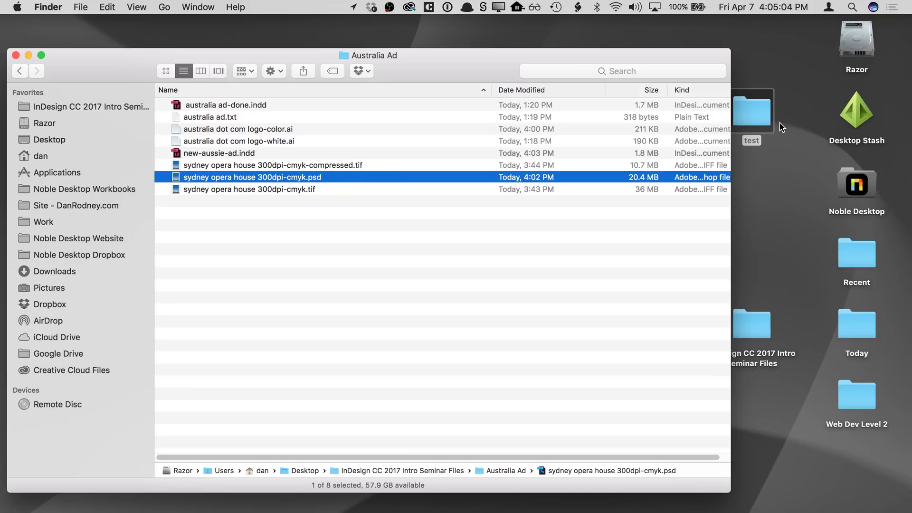
Delete the empty test folder from the desktop and reposition the Australia Ad window
click(762, 124)
key(super+BackSpace)
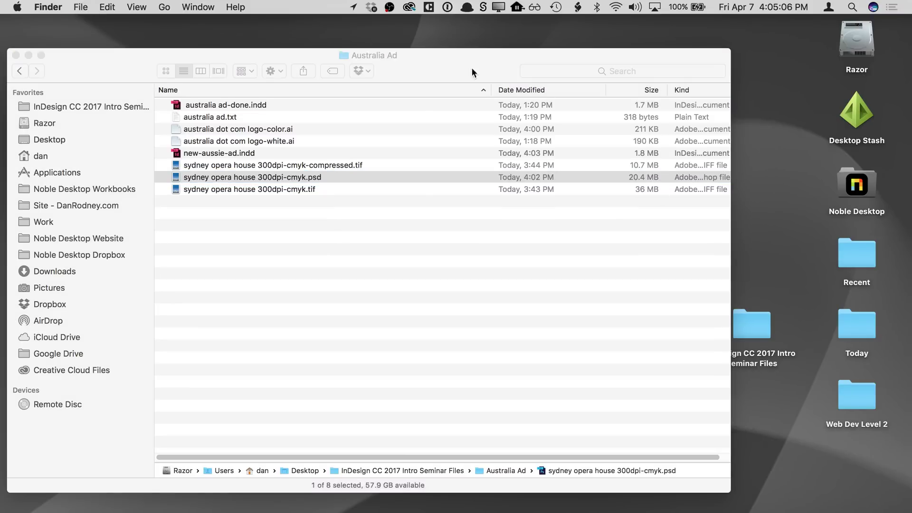
drag(430, 64, 477, 62)
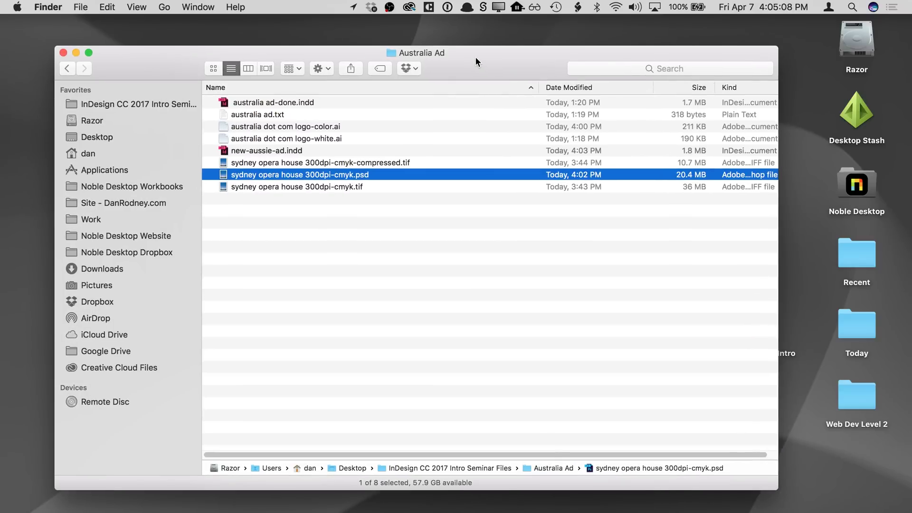
Open new-aussie-ad.indd and relink the missing opera house image to sydney opera house 300dpi-cmyk.psd in the Australia Ad folder
double_click(385, 151)
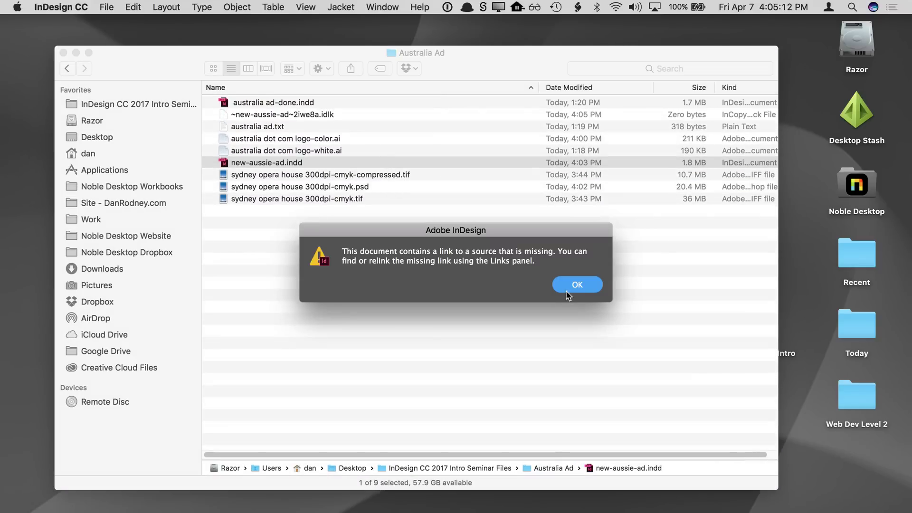
click(566, 290)
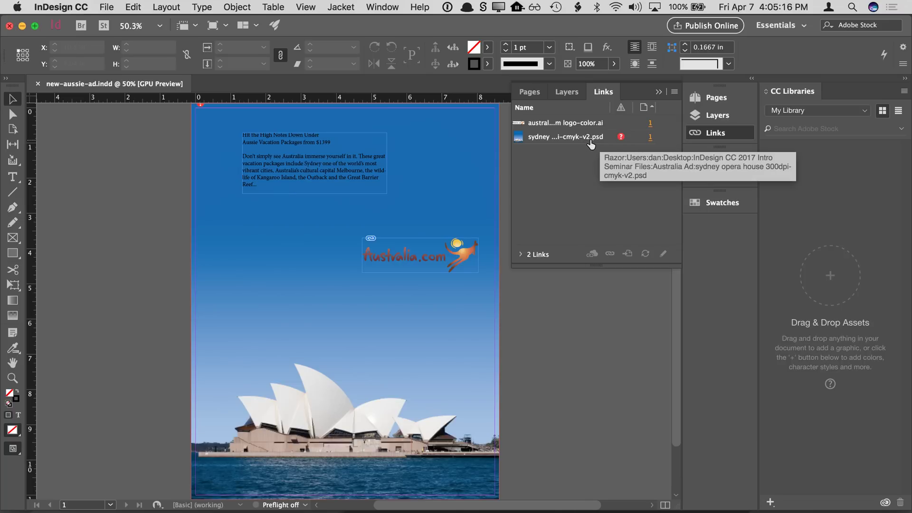
double_click(620, 137)
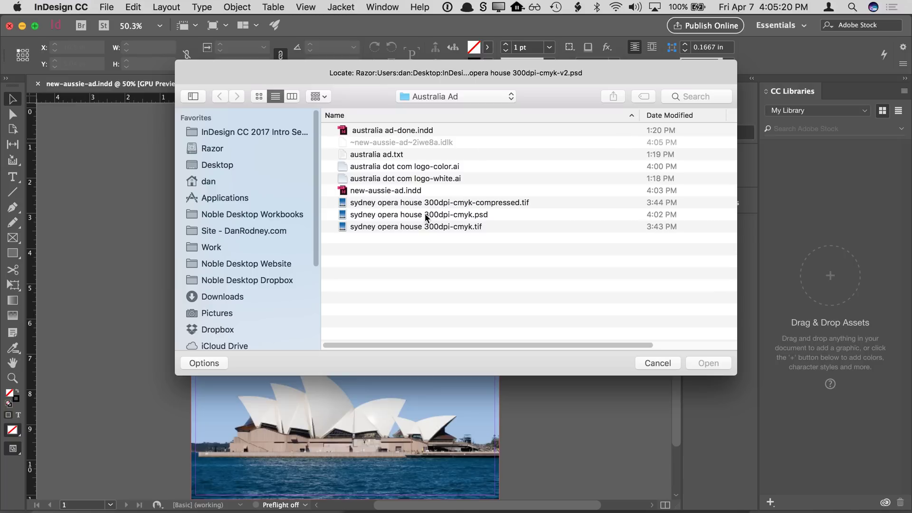
click(427, 214)
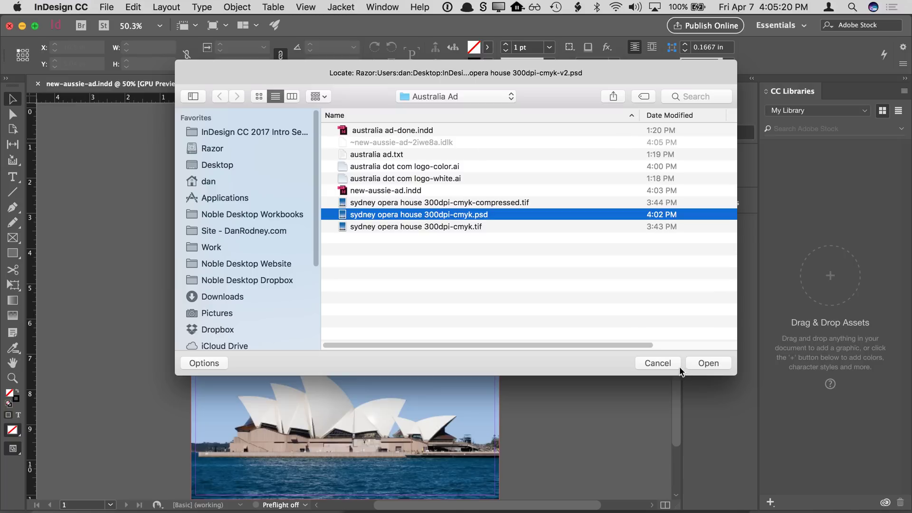
click(701, 364)
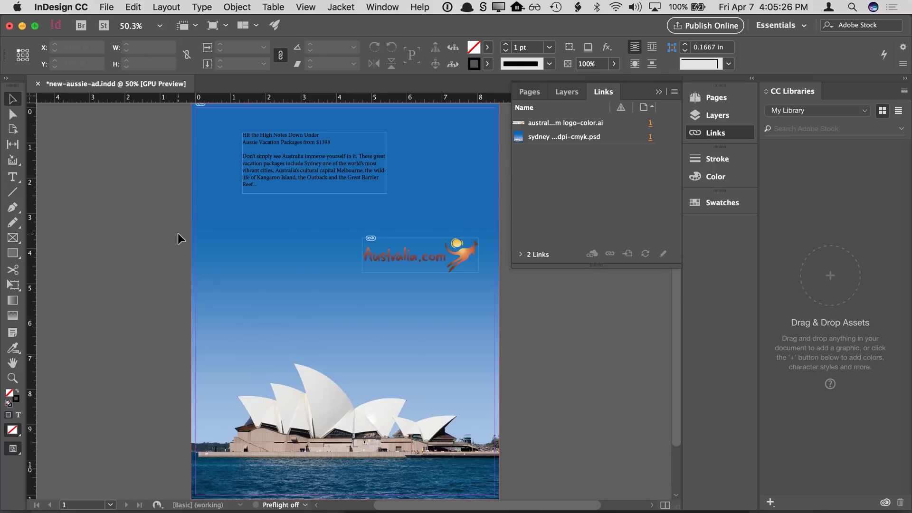
Check the logo and opera house image links in the document and collapse the list of links
click(344, 300)
click(546, 123)
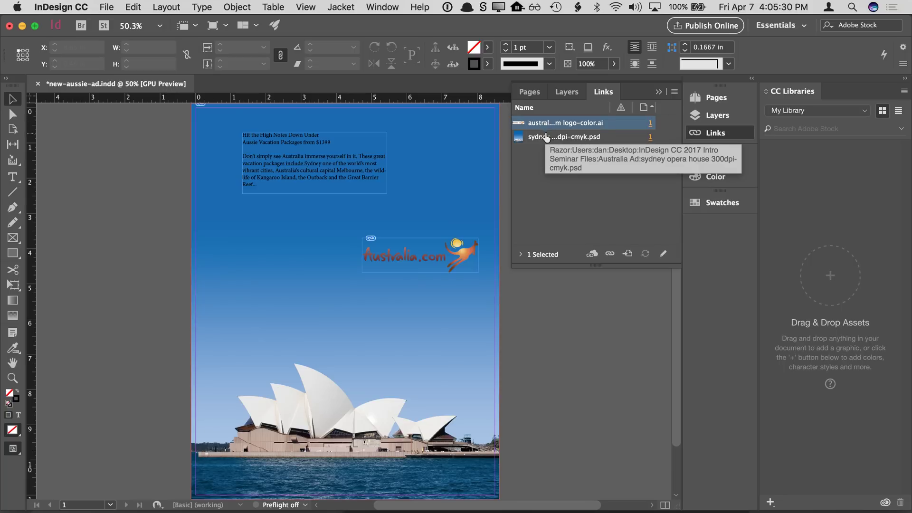
click(551, 157)
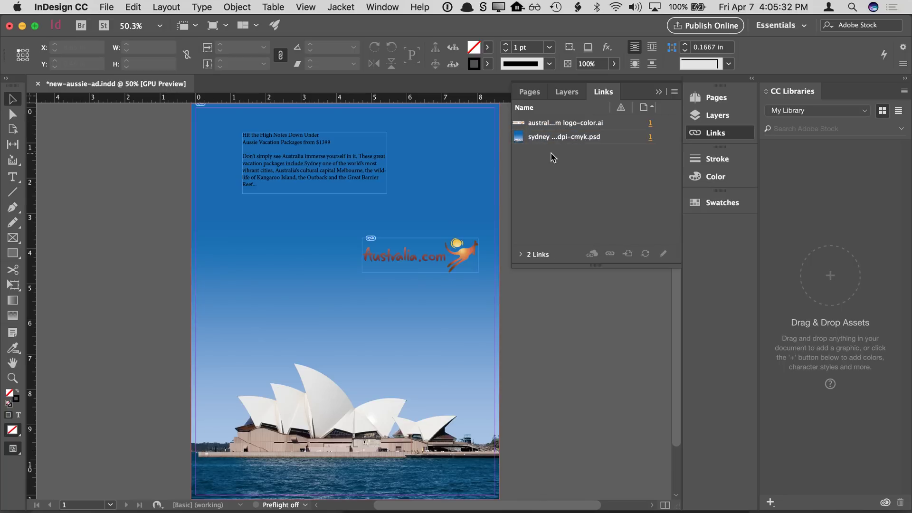
click(722, 134)
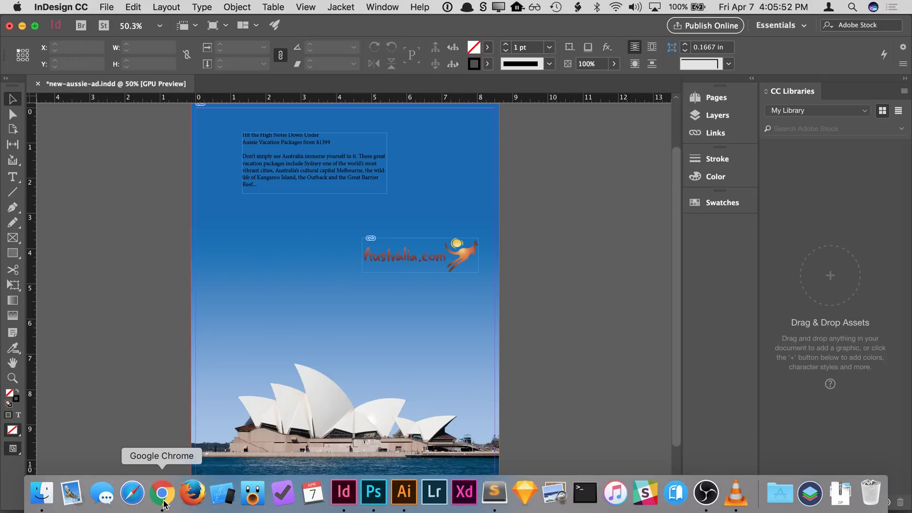
Switch to Chrome, open the Noble Desktop break timer page in a new tab and start the five-minute countdown
click(166, 502)
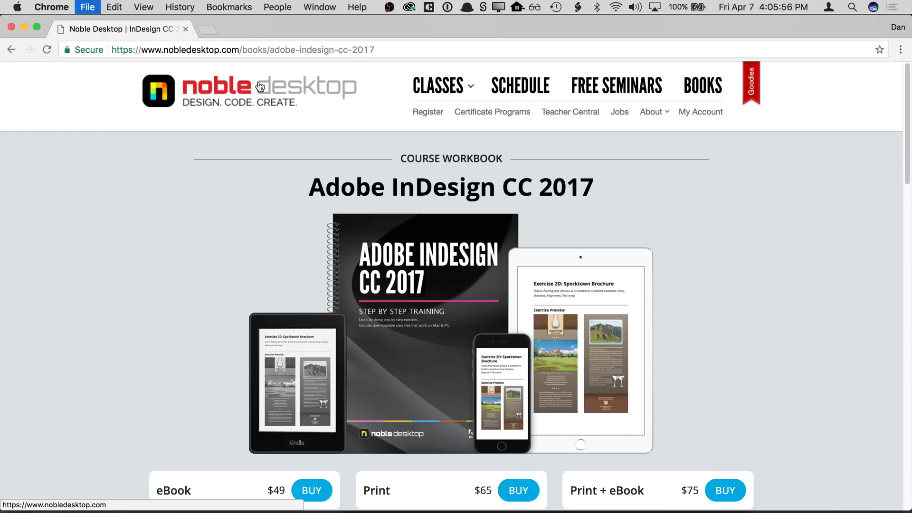
key(super+t)
click(161, 75)
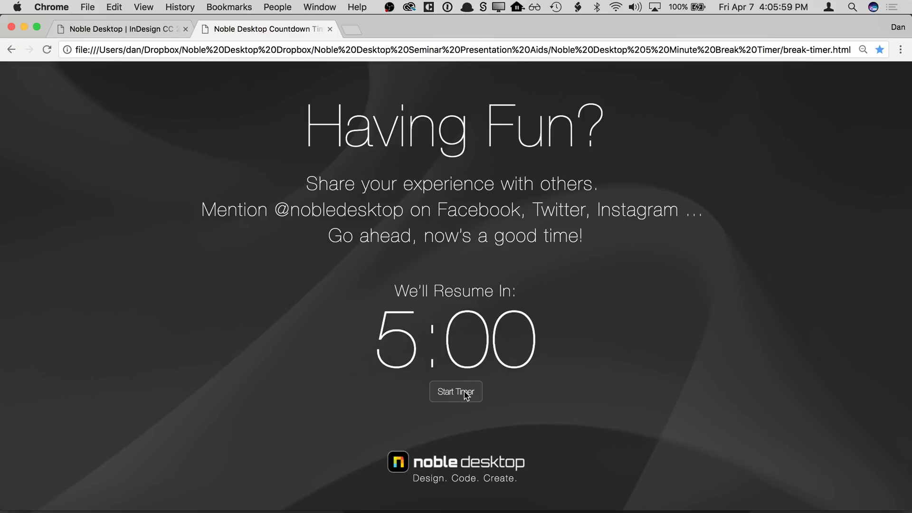
click(467, 394)
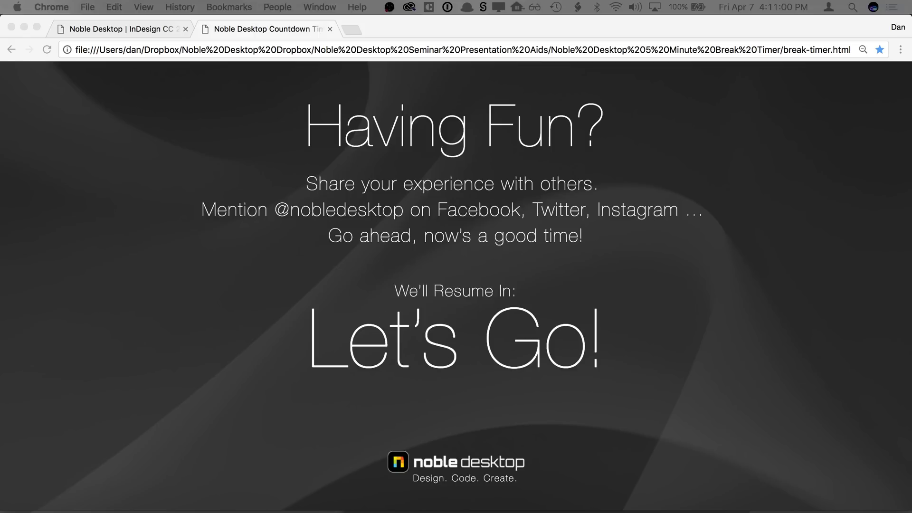
Close the break timer tab, minimize the Chrome window and return to new-aussie-ad.indd in InDesign
click(215, 94)
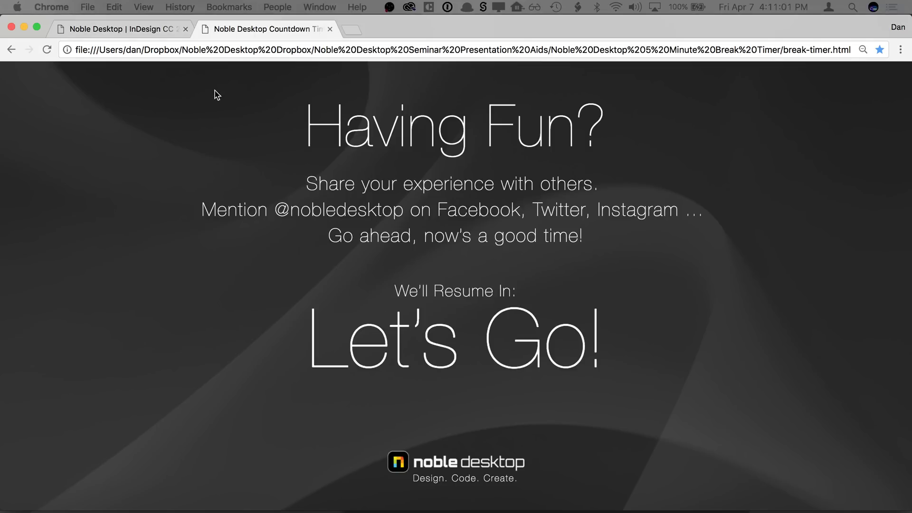
click(330, 30)
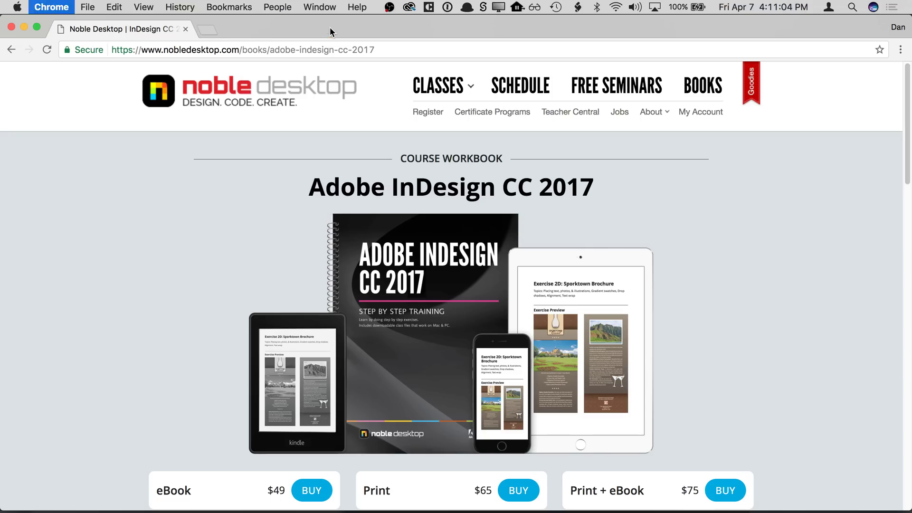
key(super+Tab)
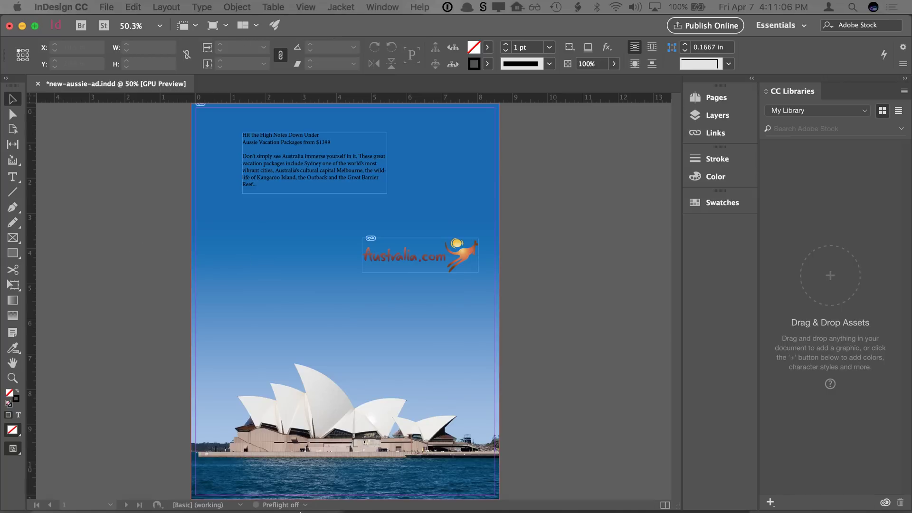
click(161, 494)
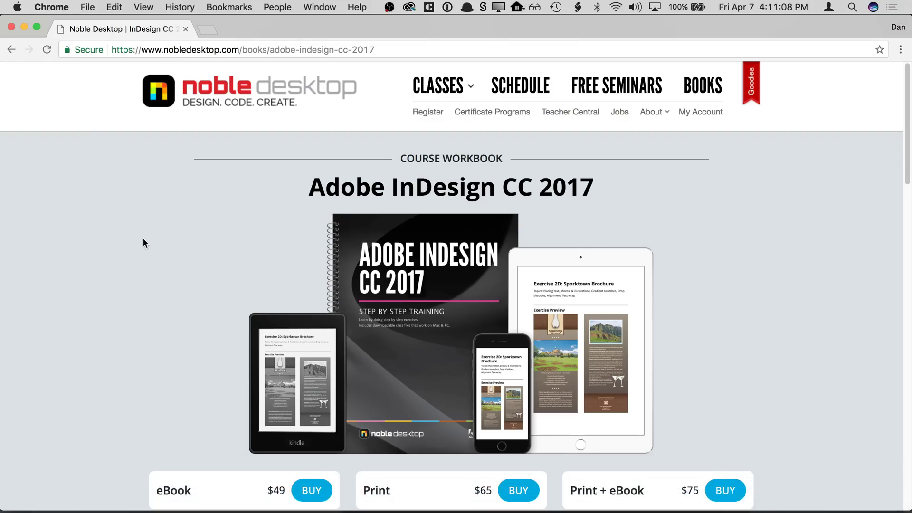
click(24, 27)
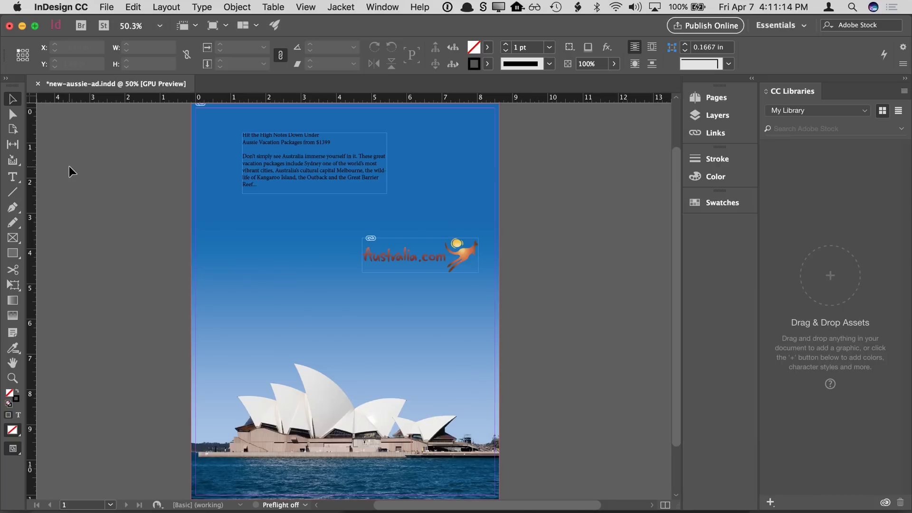
Select the entire Hit the High Notes Down Under text block and set the text color to [Paper]
key(super+1)
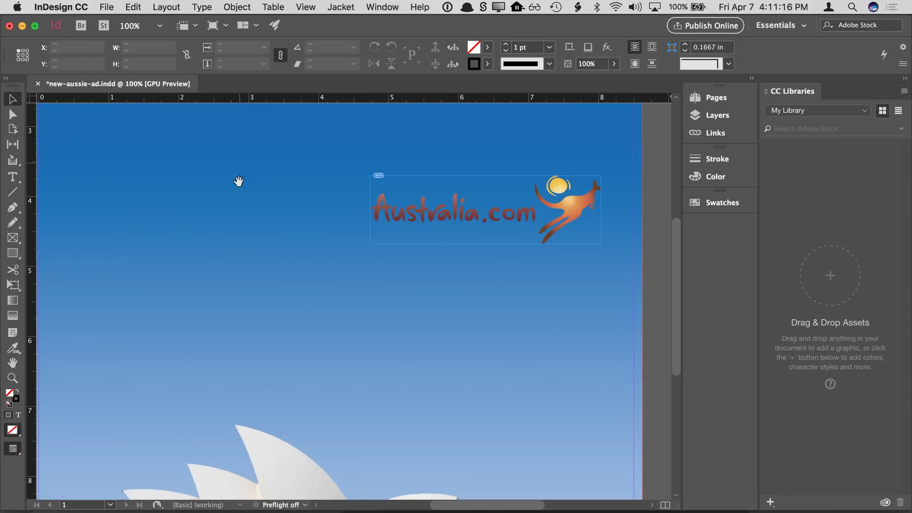
drag(238, 181, 266, 349)
click(276, 268)
double_click(271, 256)
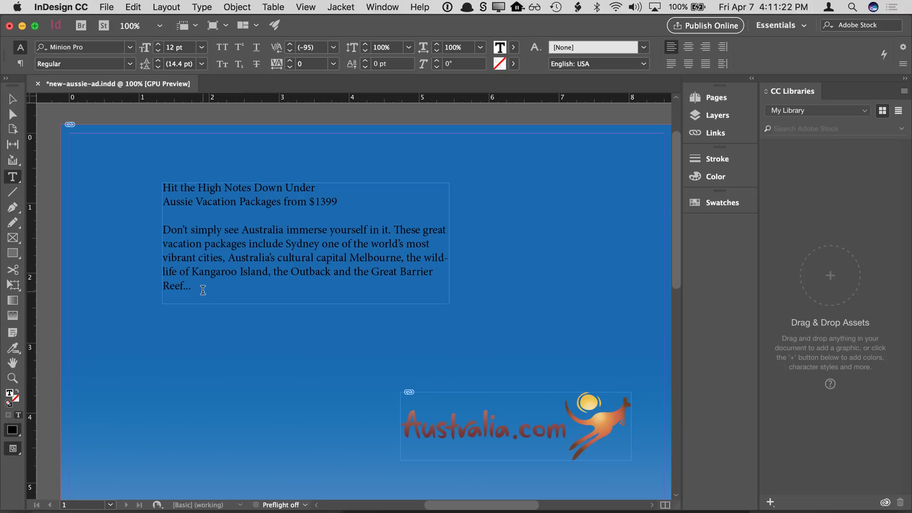
drag(202, 290, 190, 265)
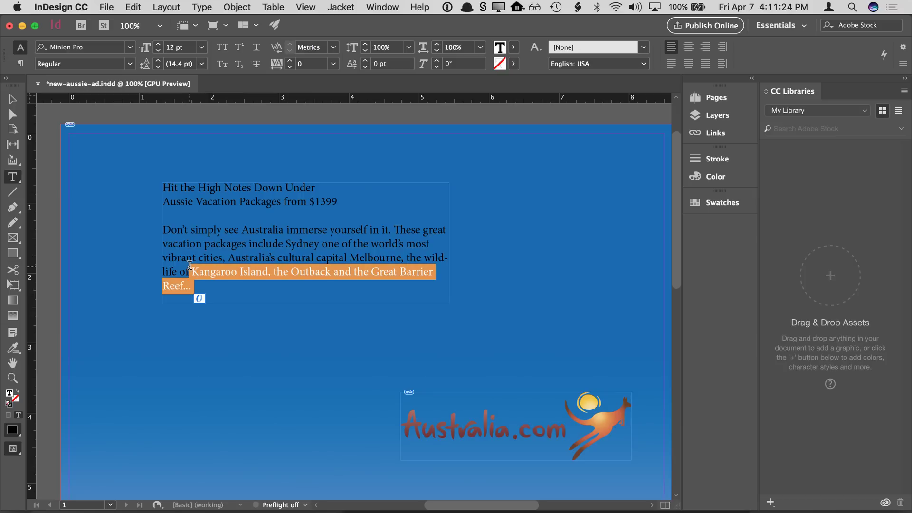
click(200, 269)
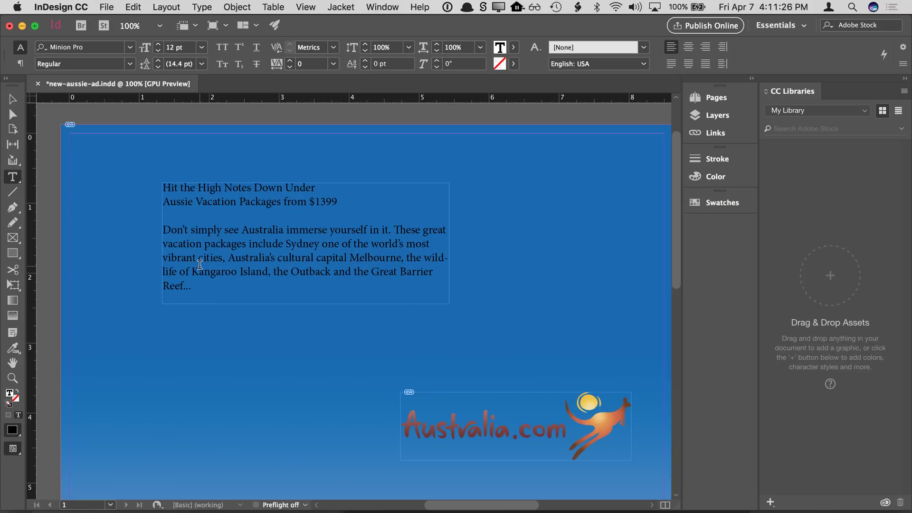
drag(206, 291, 159, 186)
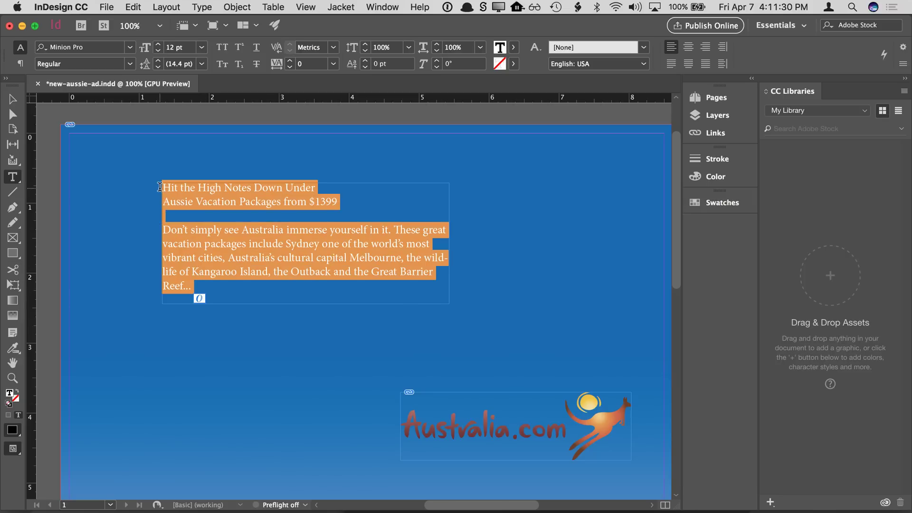
click(719, 203)
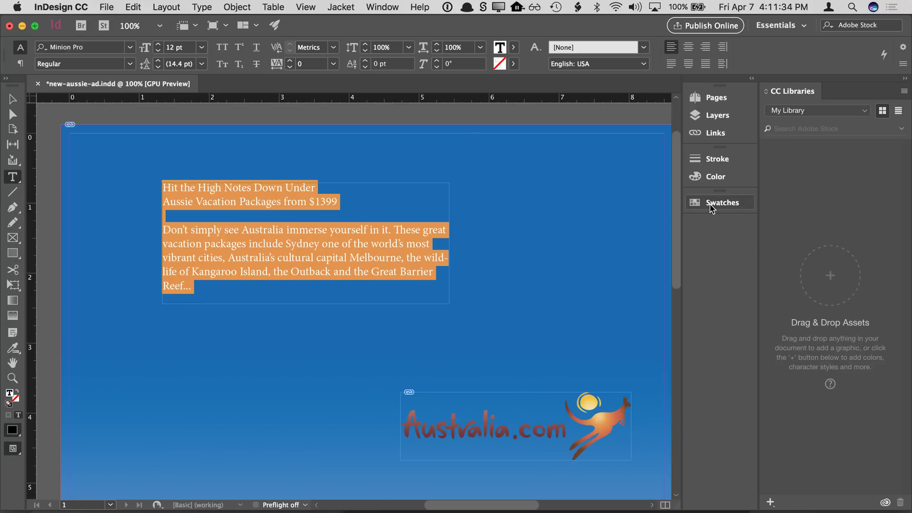
click(711, 207)
click(701, 209)
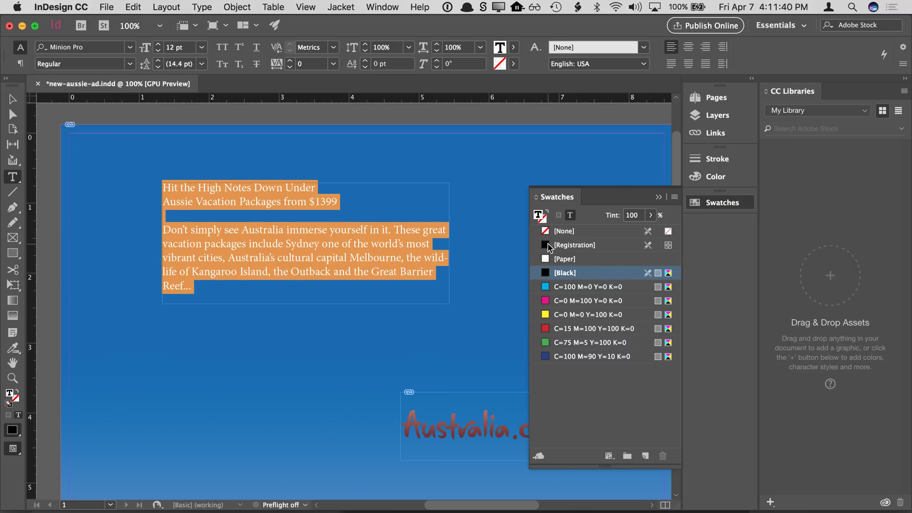
click(568, 260)
click(398, 270)
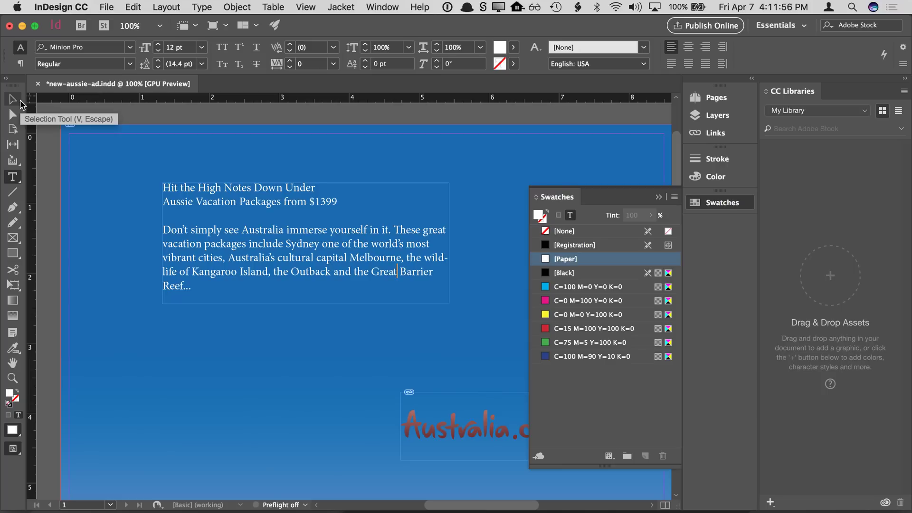
Move the ad's text frame to about X 1.42 in, Y 0.895 in, and switch between its fill and stroke attributes
click(13, 100)
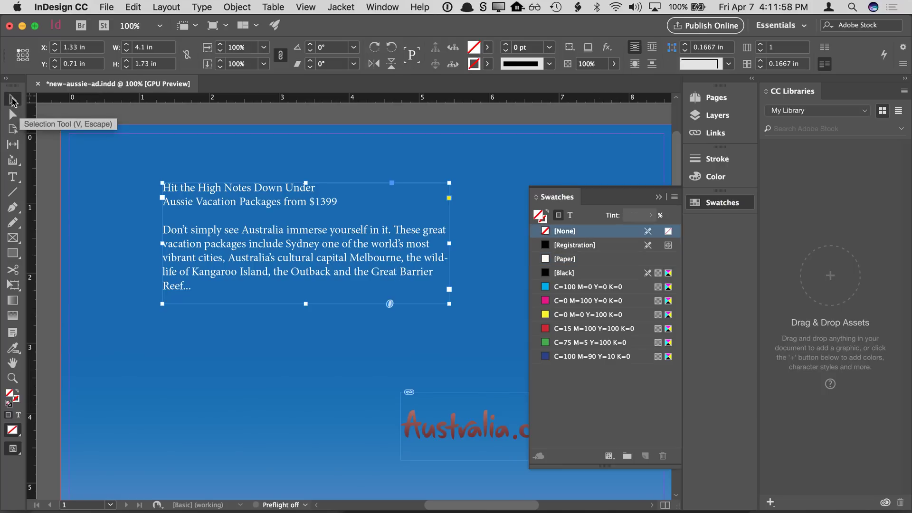
drag(259, 246, 266, 259)
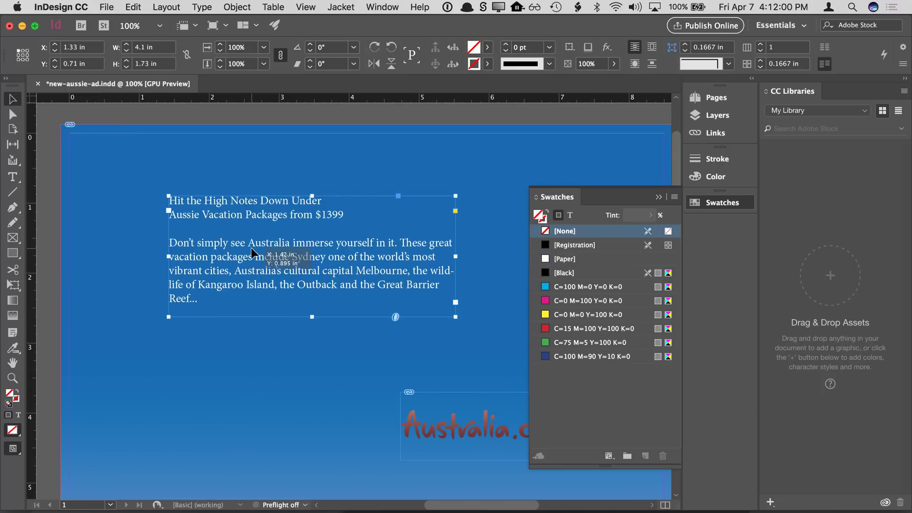
click(542, 216)
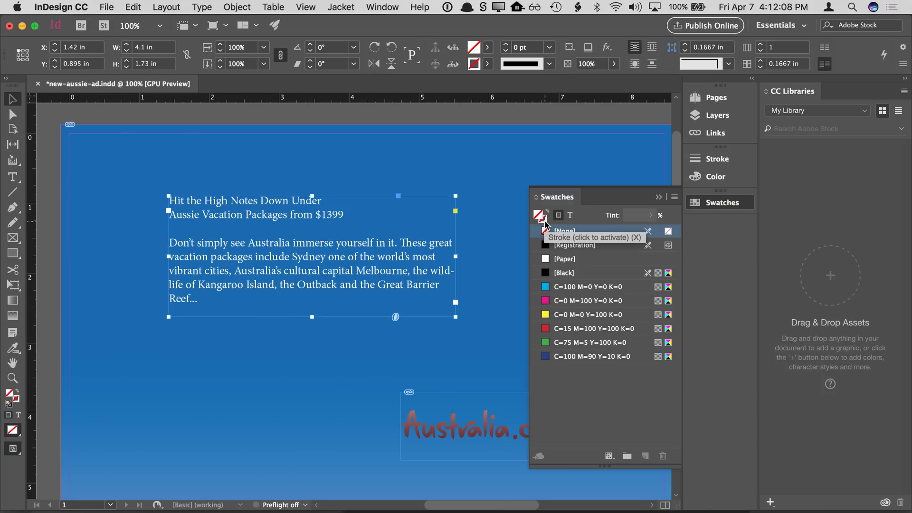
click(545, 222)
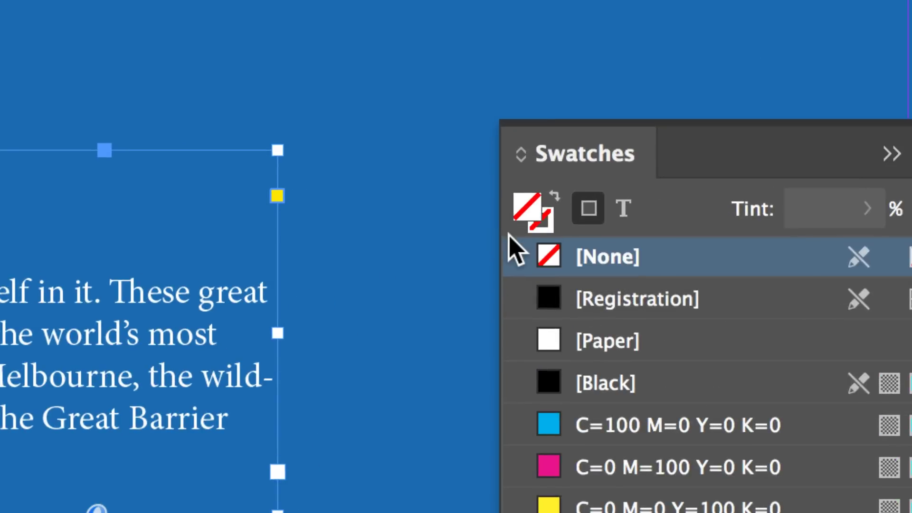
click(545, 228)
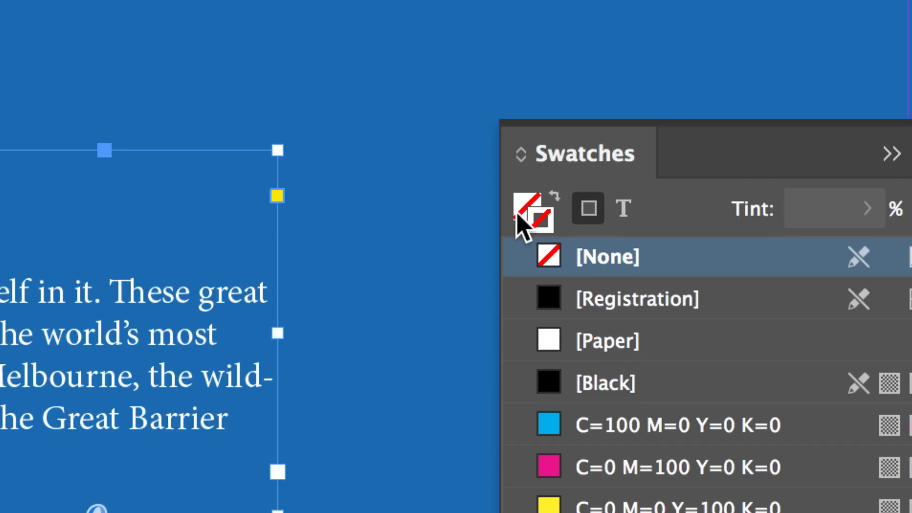
click(523, 226)
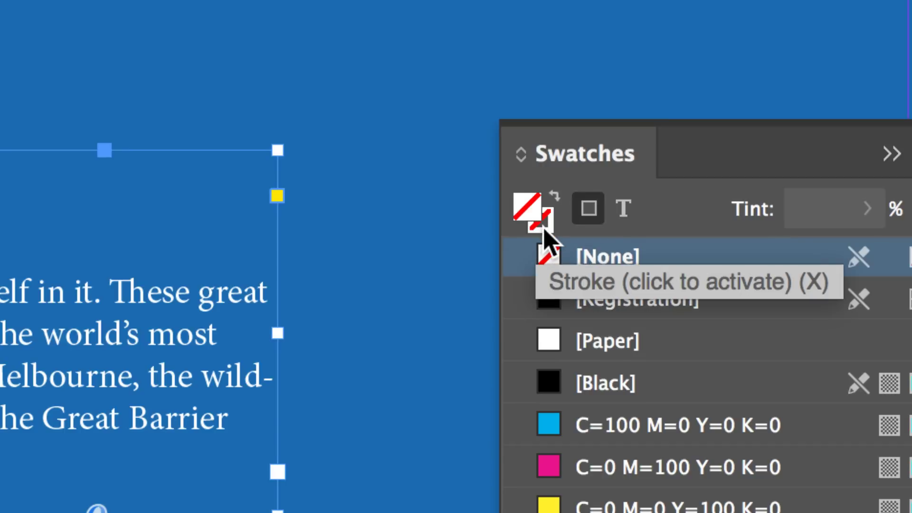
click(544, 230)
click(525, 222)
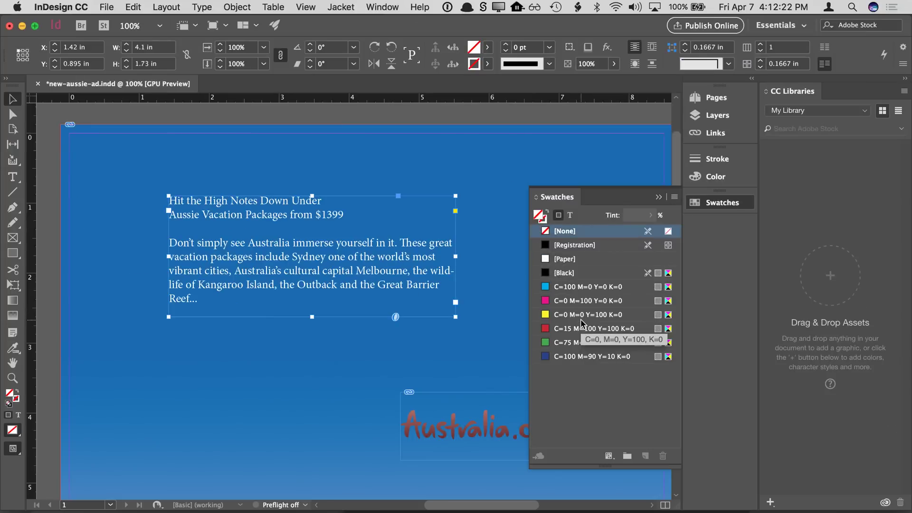
Fill the text frame with yellow, red and lastly green C=75 M=5 Y=100 K=0 to compare the colors
click(651, 506)
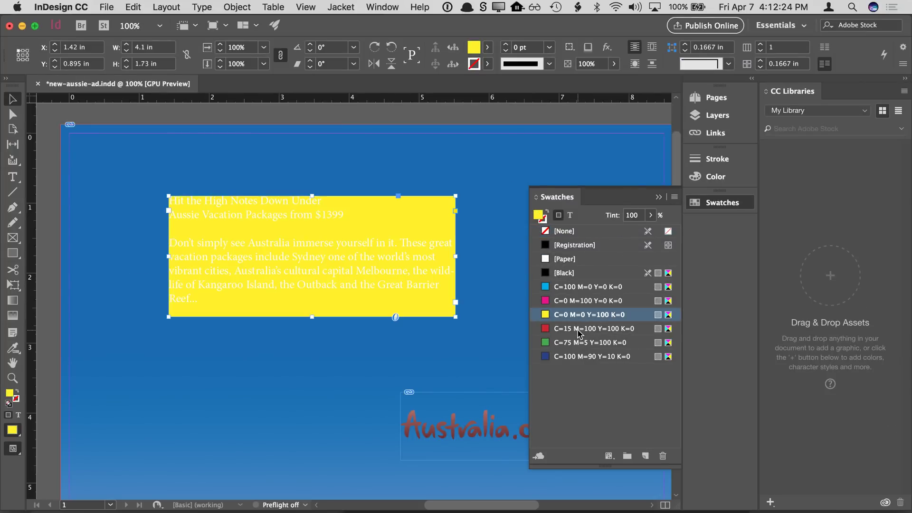
click(579, 328)
click(578, 342)
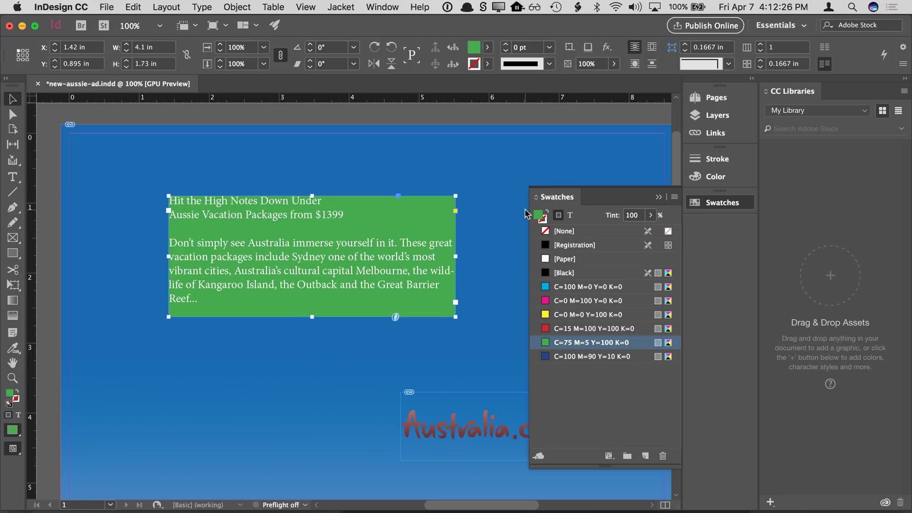
Give the text frame a 7 pt red C=15 M=100 Y=100 K=0 stroke and recolor it cyan and magenta
click(544, 222)
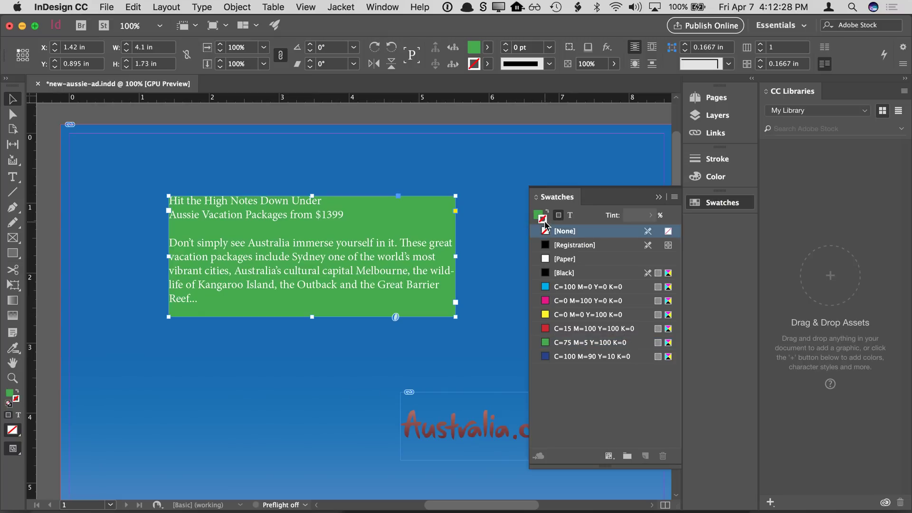
click(561, 330)
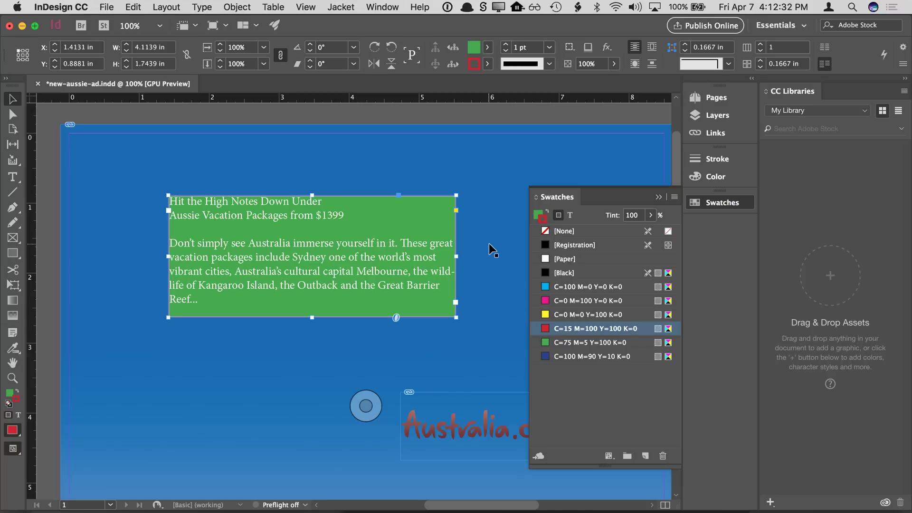
click(507, 45)
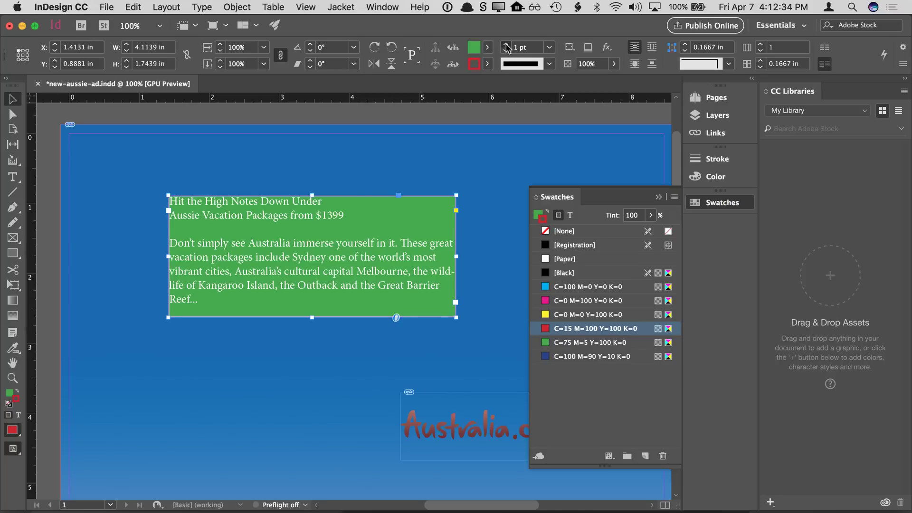
click(506, 45)
click(506, 45)
click(506, 45)
click(506, 45)
click(506, 46)
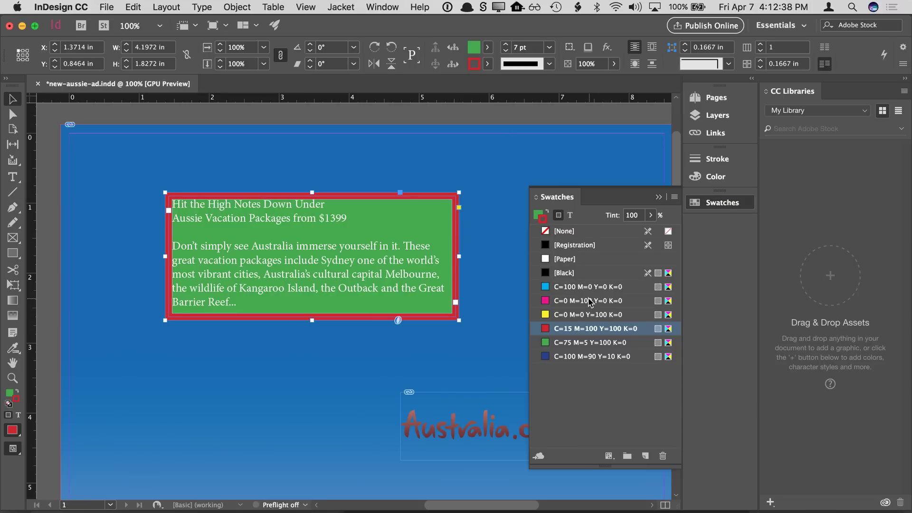
click(585, 290)
click(584, 302)
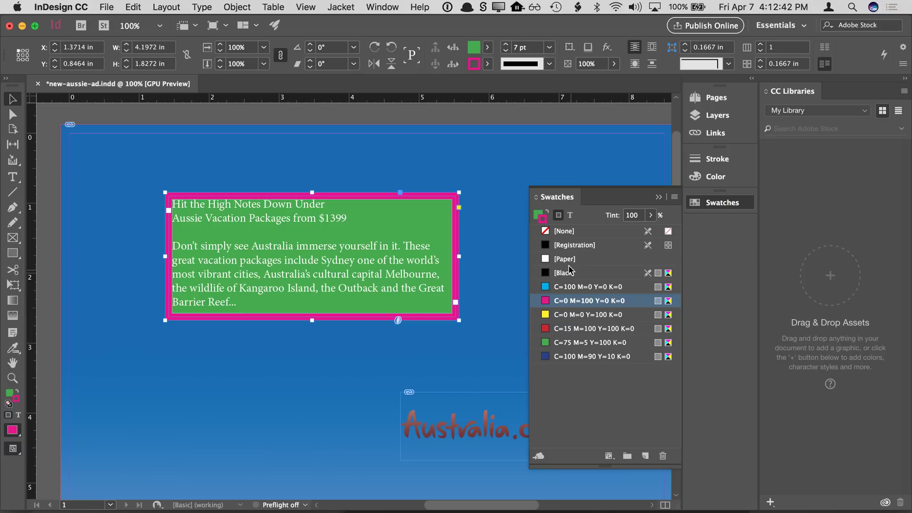
Remove the text frame's stroke and fill by setting both to [None]
click(551, 231)
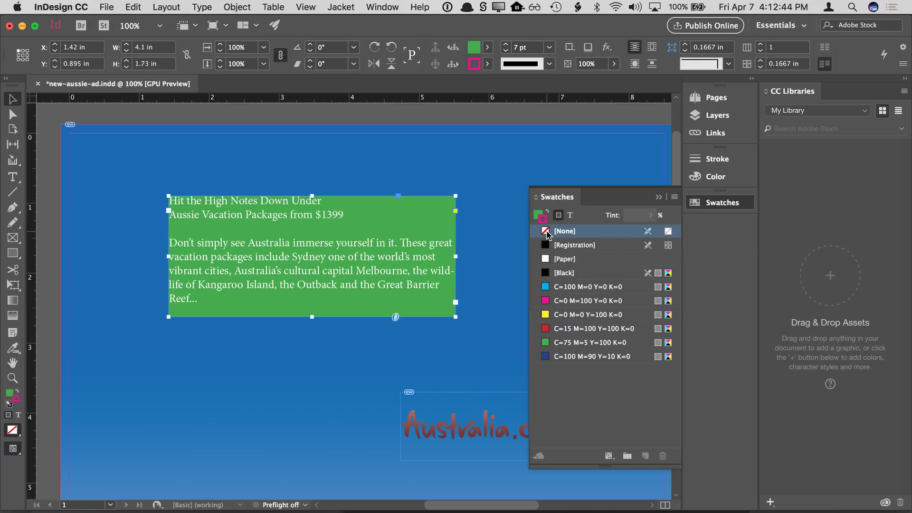
click(538, 215)
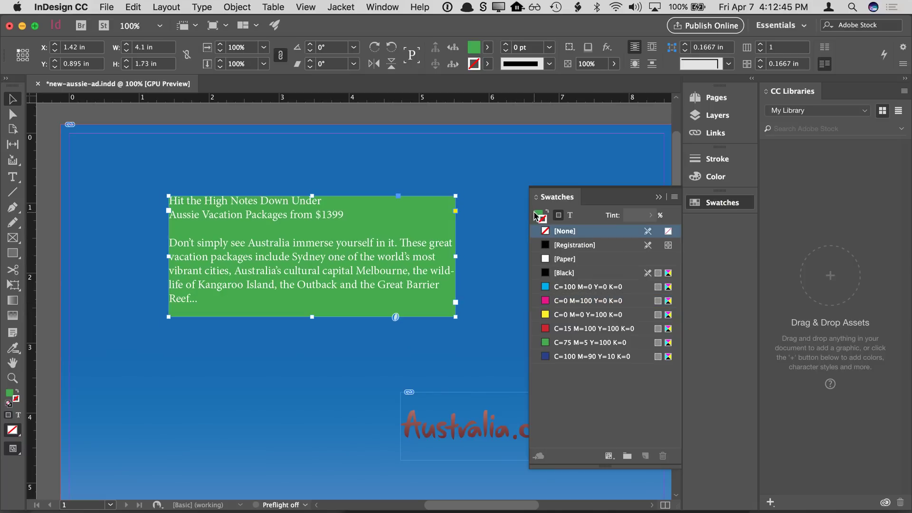
click(552, 233)
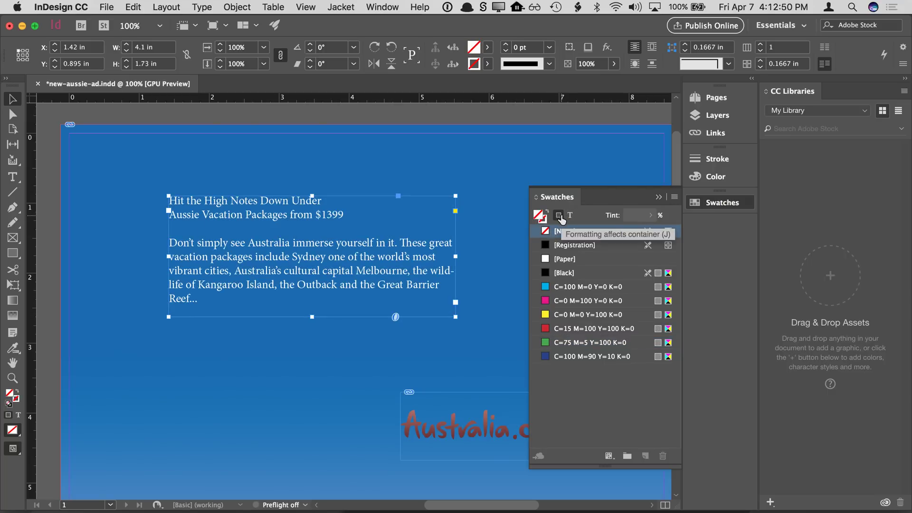
Make formatting affect the text, try the [Black], cyan, magenta and yellow swatches on it, and set it back to [Paper]
click(571, 219)
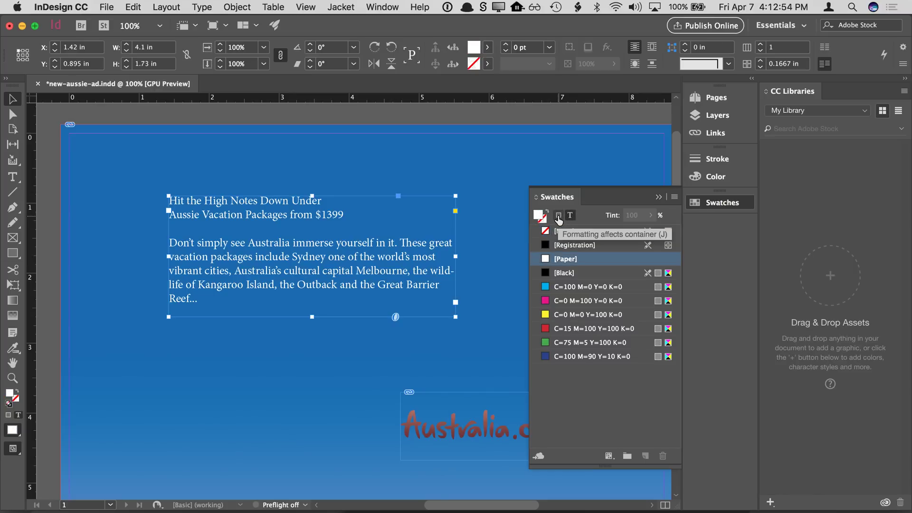
click(559, 216)
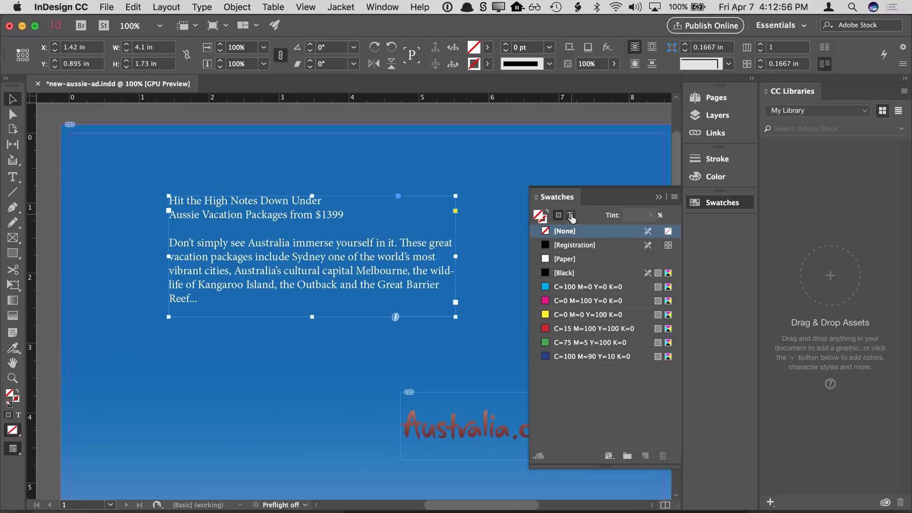
click(570, 215)
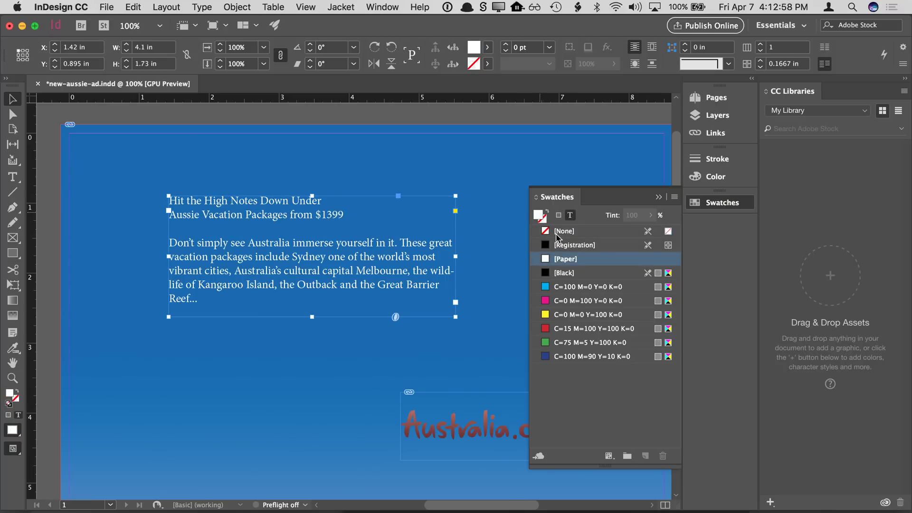
click(573, 274)
click(575, 288)
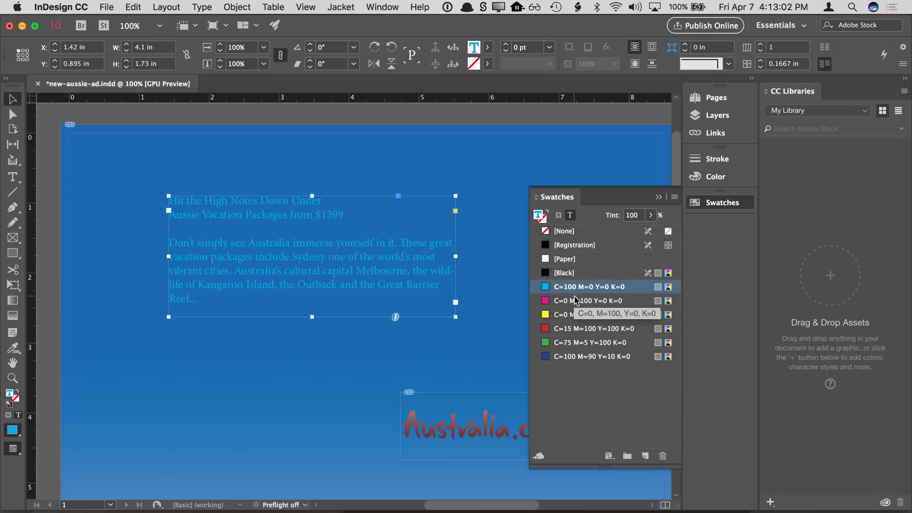
click(574, 301)
click(577, 314)
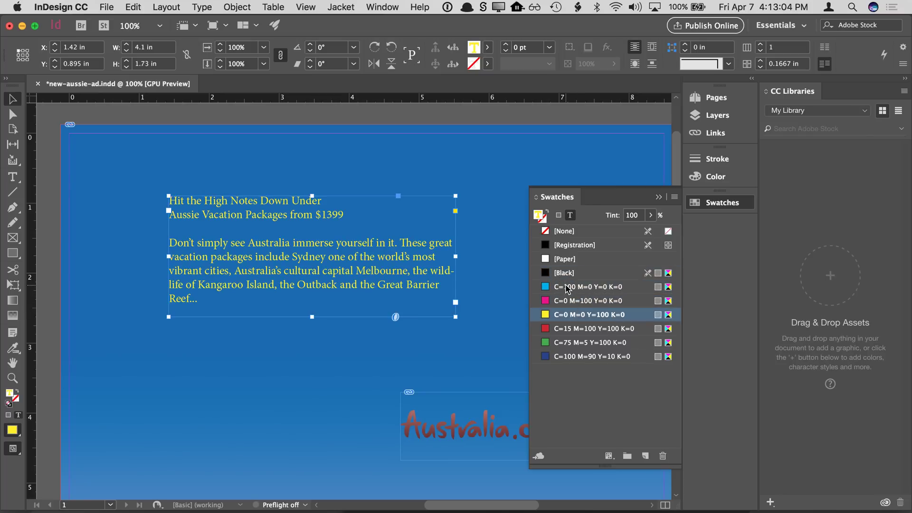
click(559, 261)
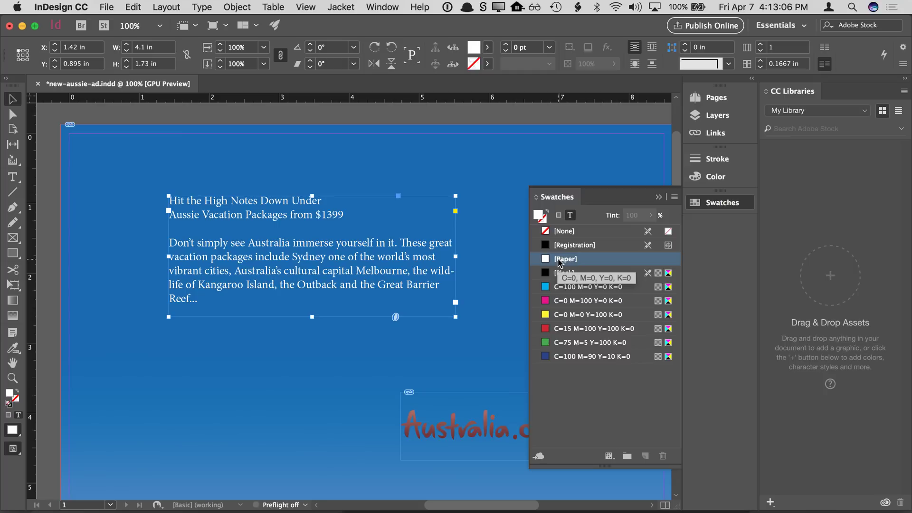
Fill the text with [Black], give it a [Paper] stroke and set the stroke weight to 0.1 pt
click(564, 273)
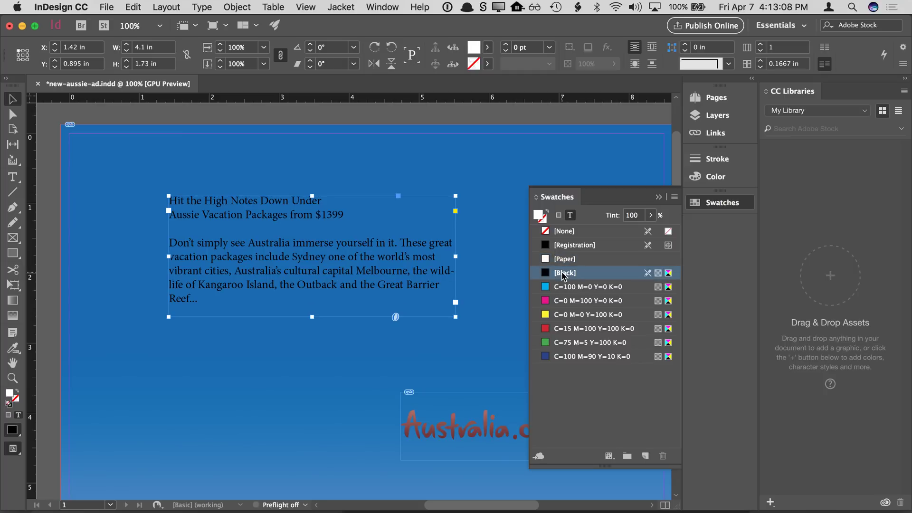
click(546, 231)
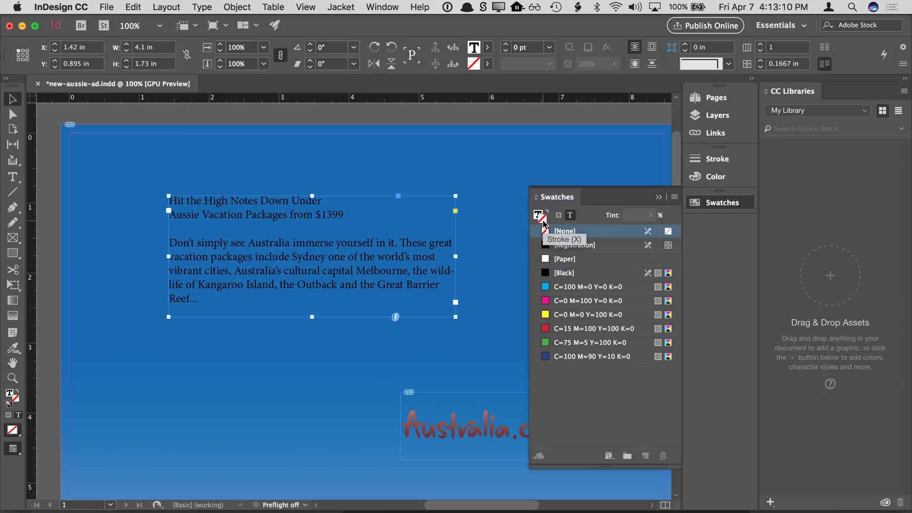
click(571, 259)
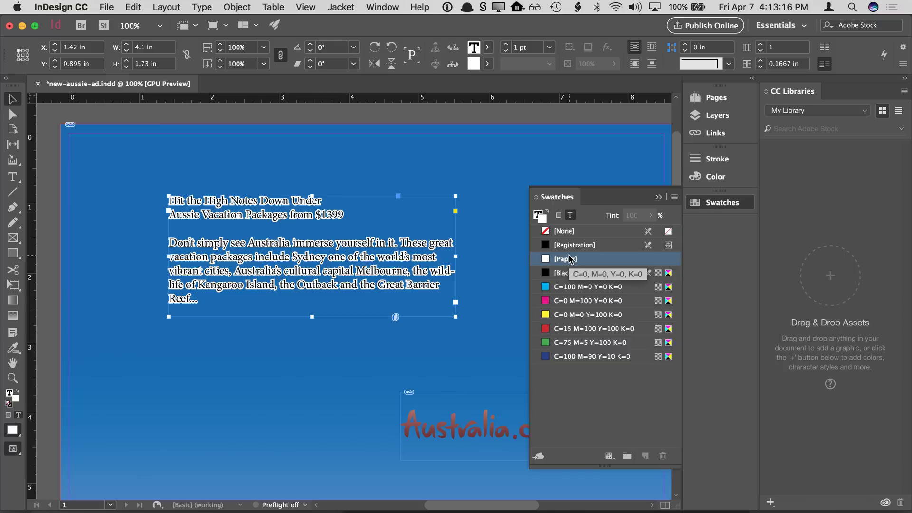
click(527, 47)
key(BackSpace)
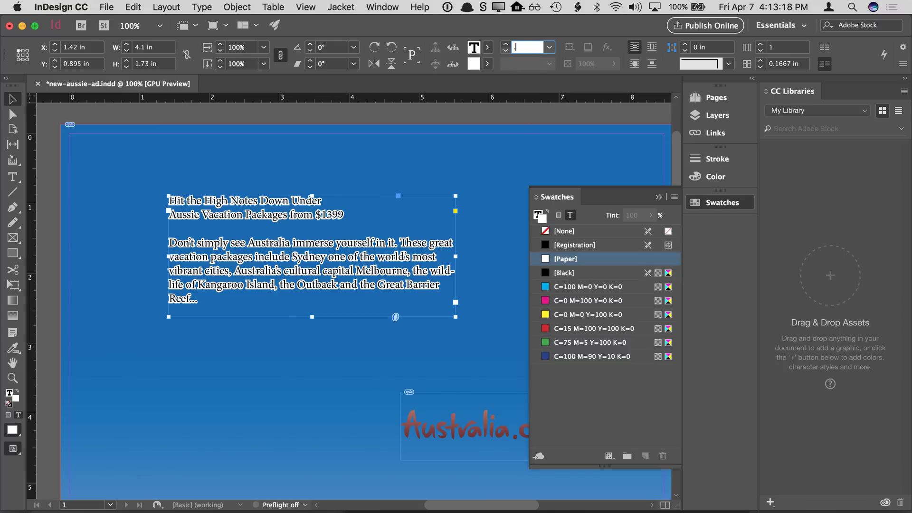
text(0.1)
key(Return)
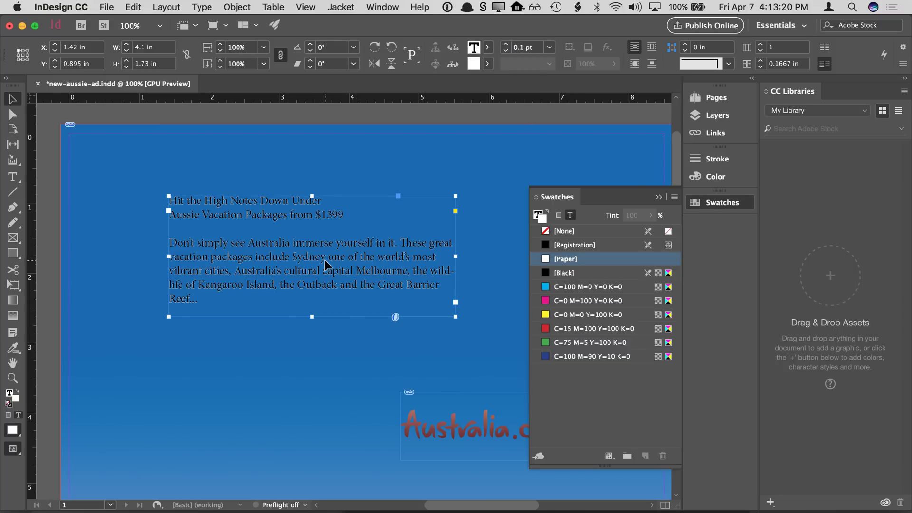
Examine the thin outline around the letters closely and set the text's stroke to [None]
key(super+equal)
key(super+equal)
key(super+equal)
key(super+equal)
key(super+equal)
key(super+equal)
key(super+equal)
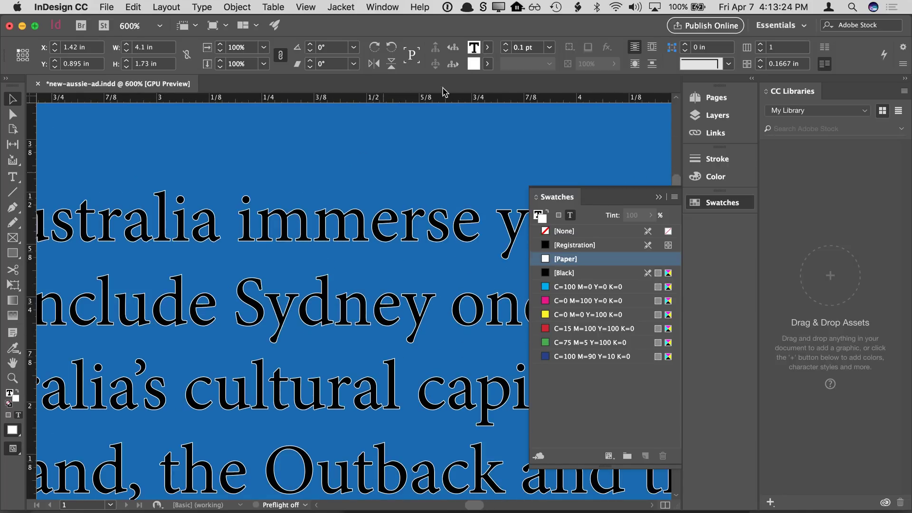
click(549, 233)
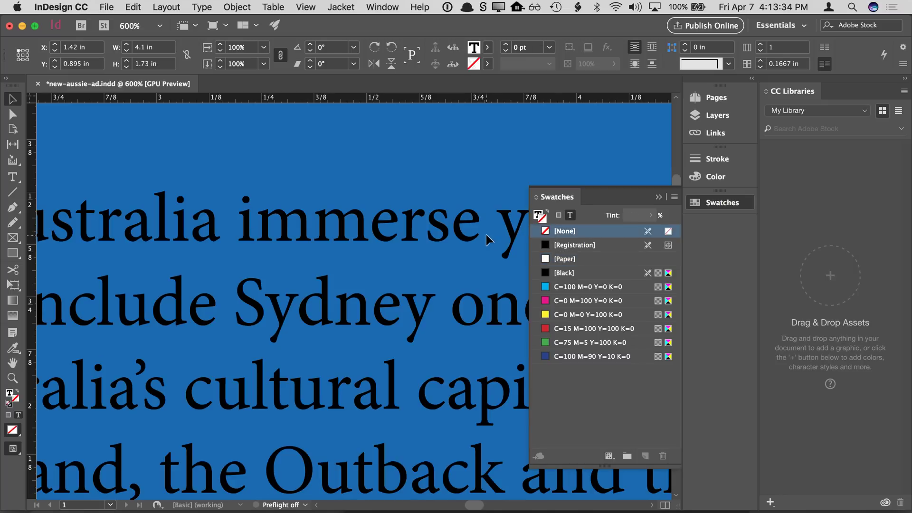
Select all the text inside the frame and try cyan C=100 and magenta M=100 strokes on it
key(super+minus)
key(super+minus)
key(super+minus)
key(super+minus)
key(super+minus)
double_click(341, 237)
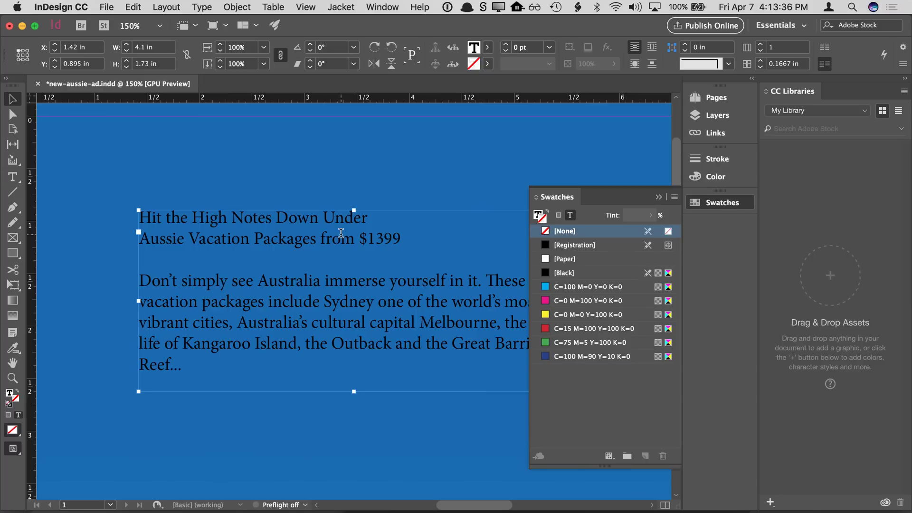
drag(190, 364, 139, 211)
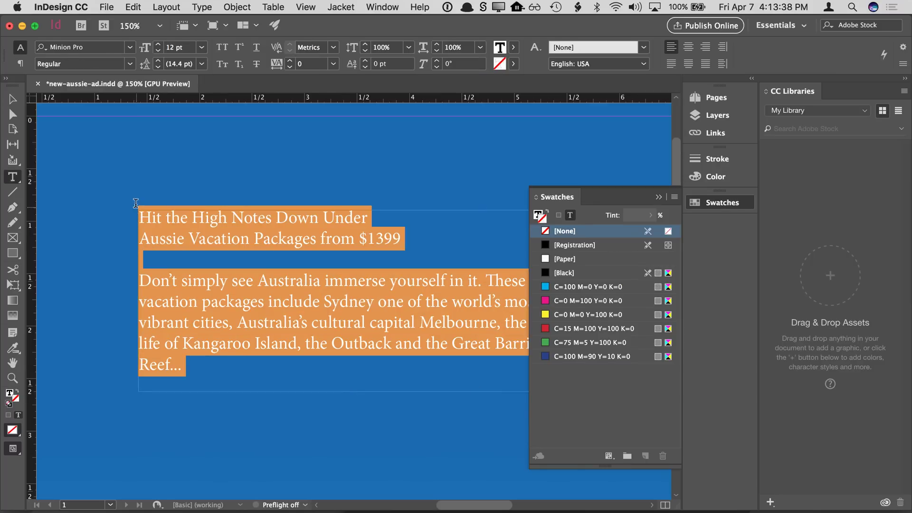
click(589, 288)
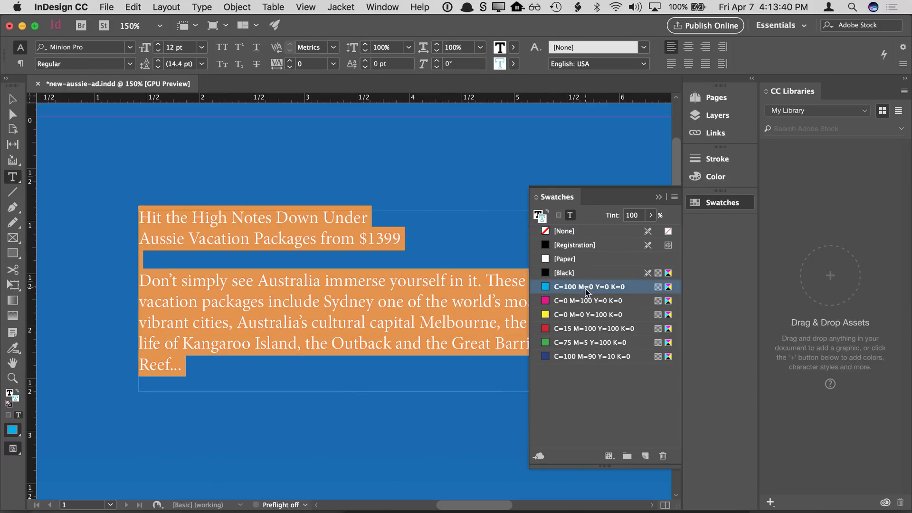
click(566, 302)
click(488, 318)
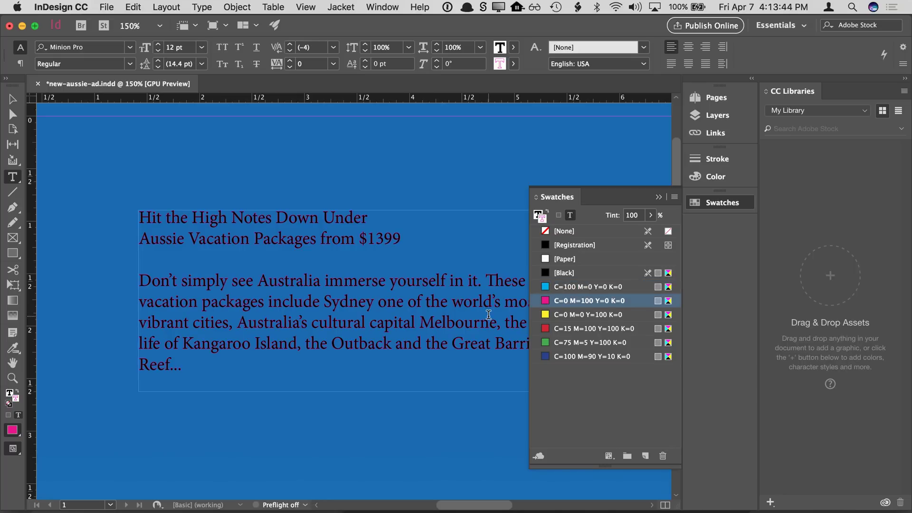
Set the stroke of all the text to [None] and its fill to [Paper], and collapse the swatches
key(super+a)
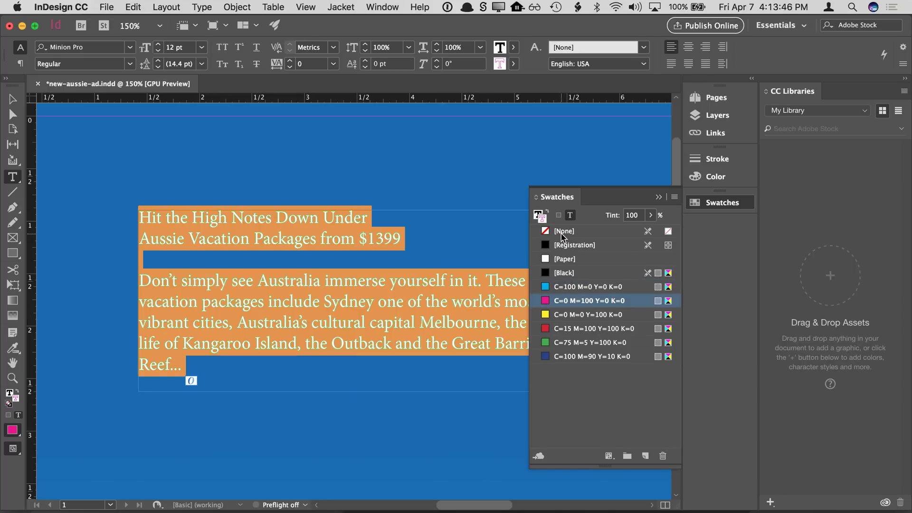
click(562, 233)
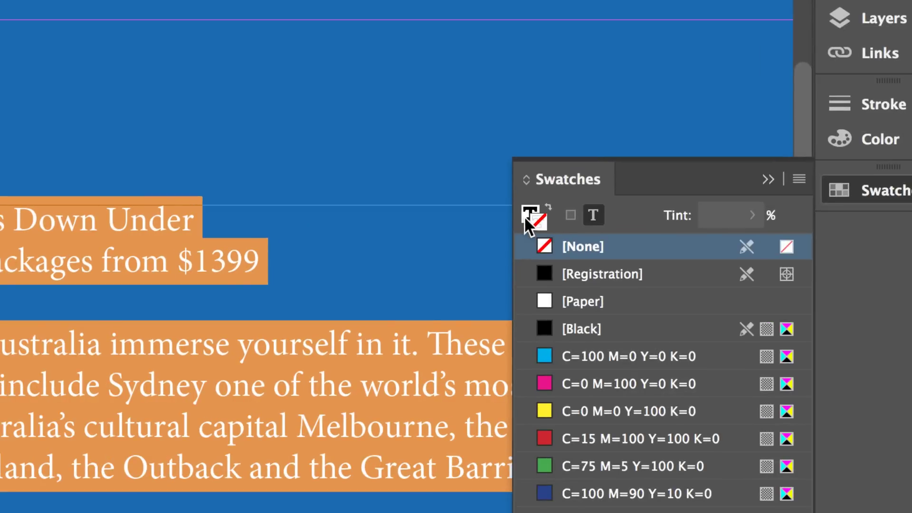
click(523, 216)
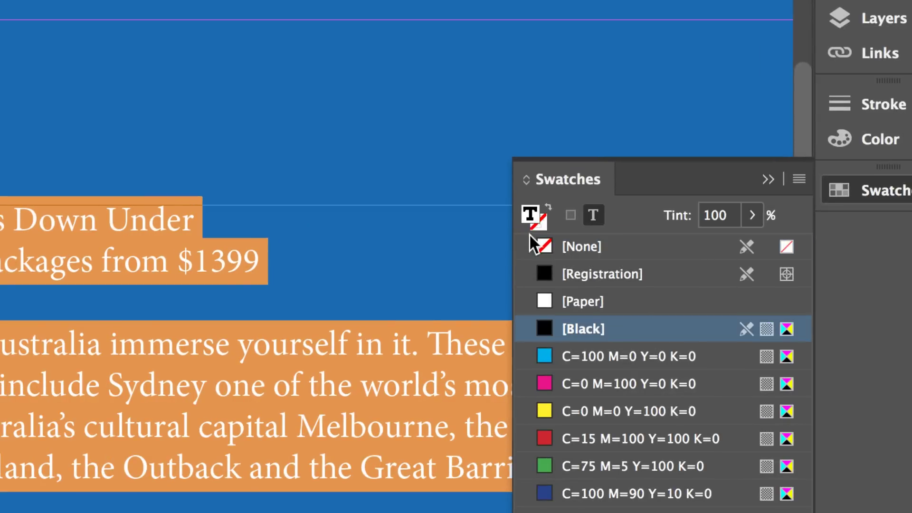
click(552, 300)
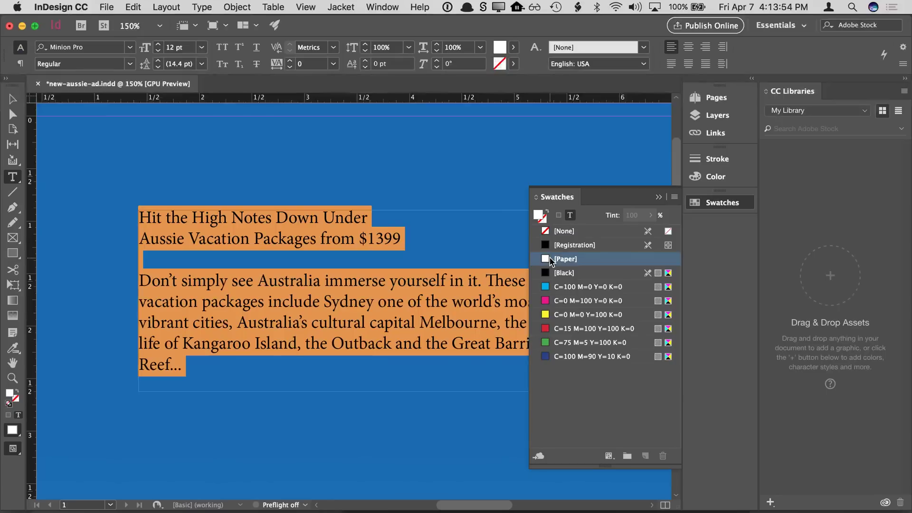
key(super+shift+a)
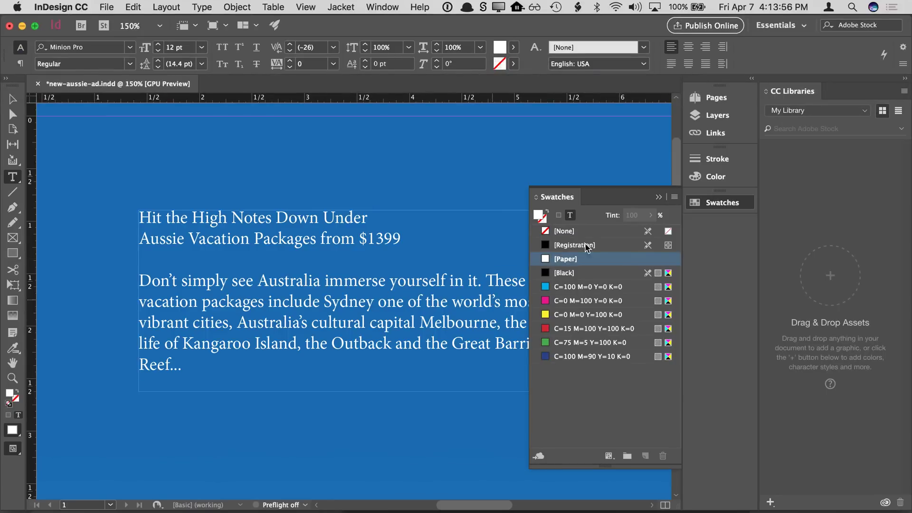
click(713, 207)
Move the text frame slightly up and to the left, to about X 1.17 in, Y 0.82 in
key(super+minus)
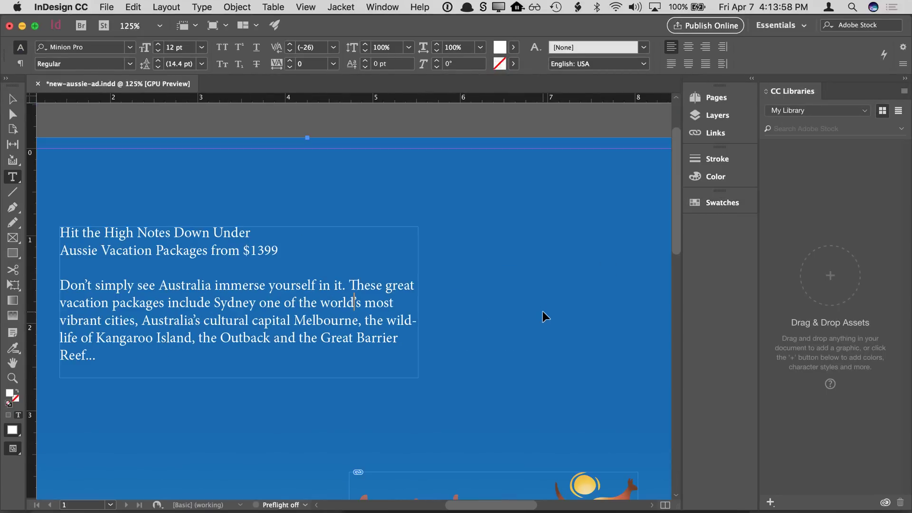
click(13, 98)
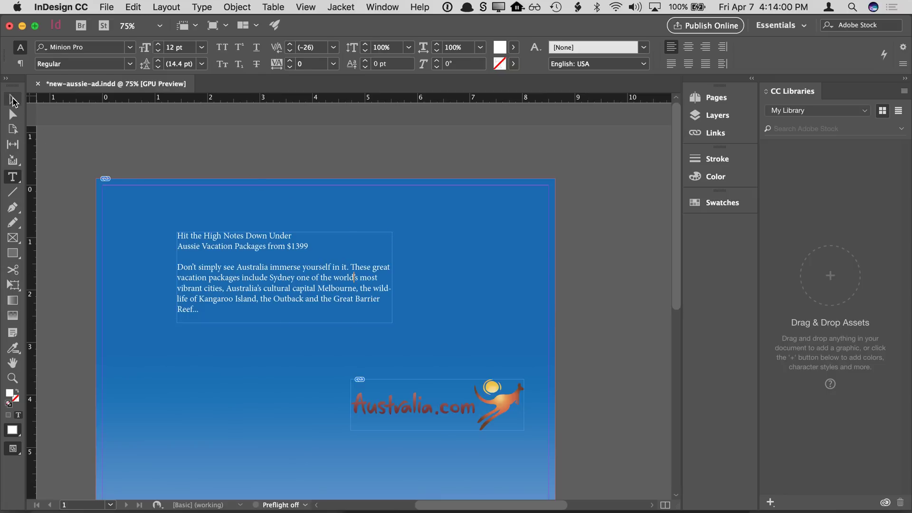
drag(278, 278, 266, 273)
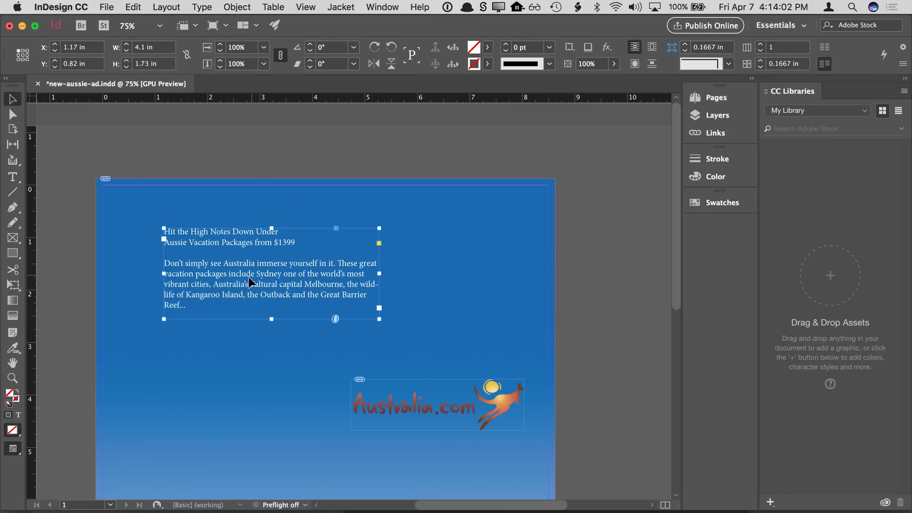
Cut the whole "Don't simply see Australia" paragraph out of the text frame, leaving the two headline lines
double_click(195, 267)
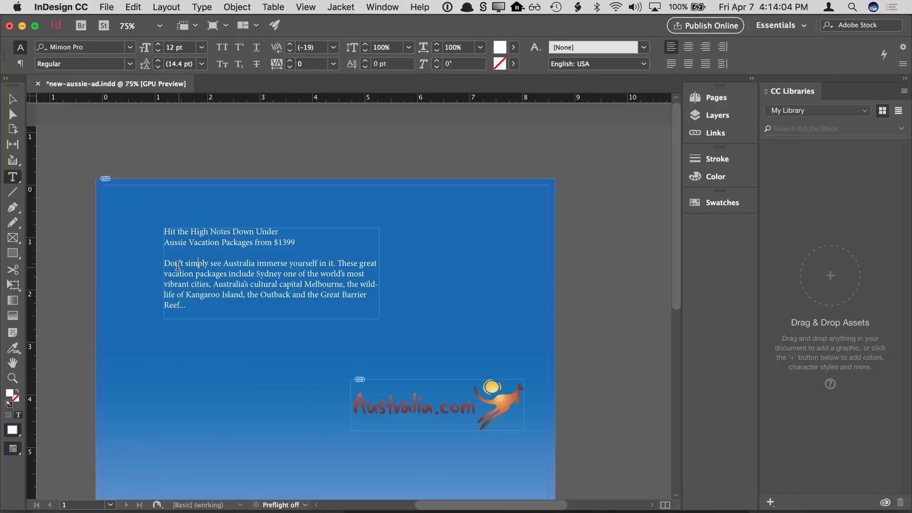
drag(179, 263, 207, 310)
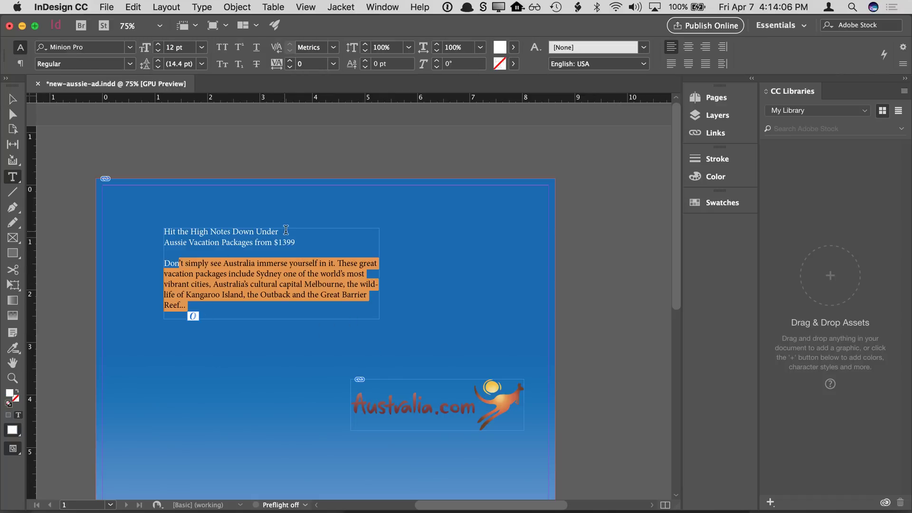
drag(298, 231, 169, 232)
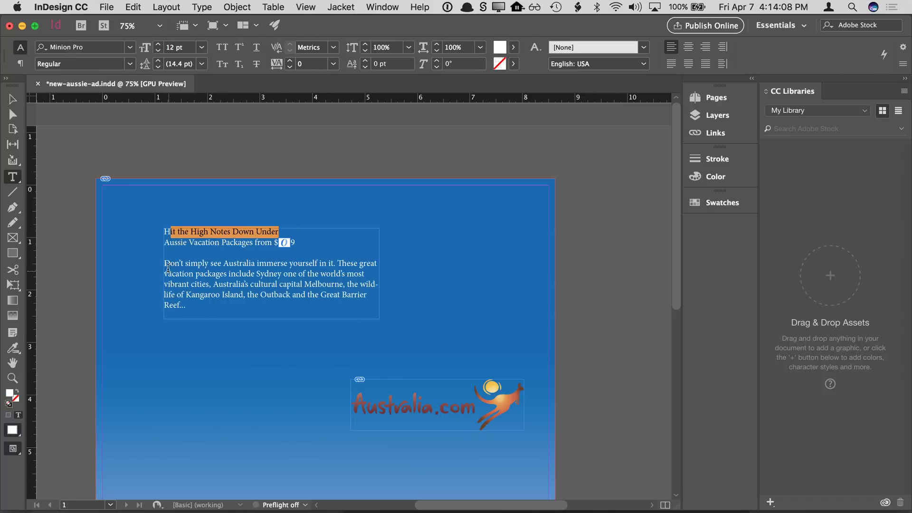
drag(164, 264, 197, 305)
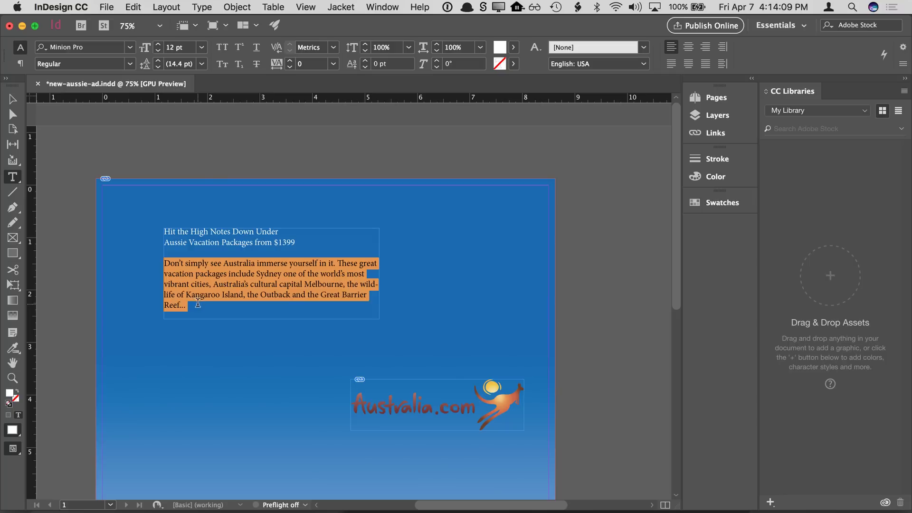
click(133, 7)
click(139, 56)
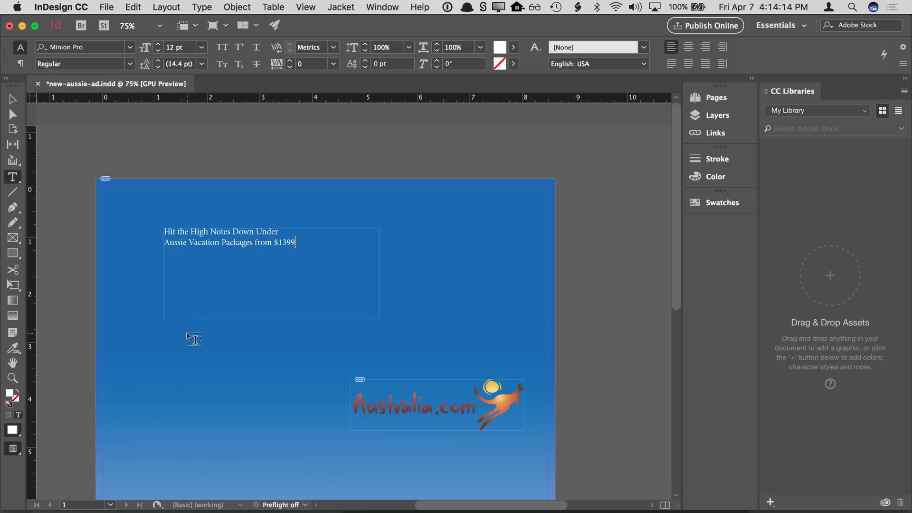
Draw a new text frame about 2.56 by 1.9 in below the headline frame and paste the cut paragraph into it
drag(187, 333, 322, 432)
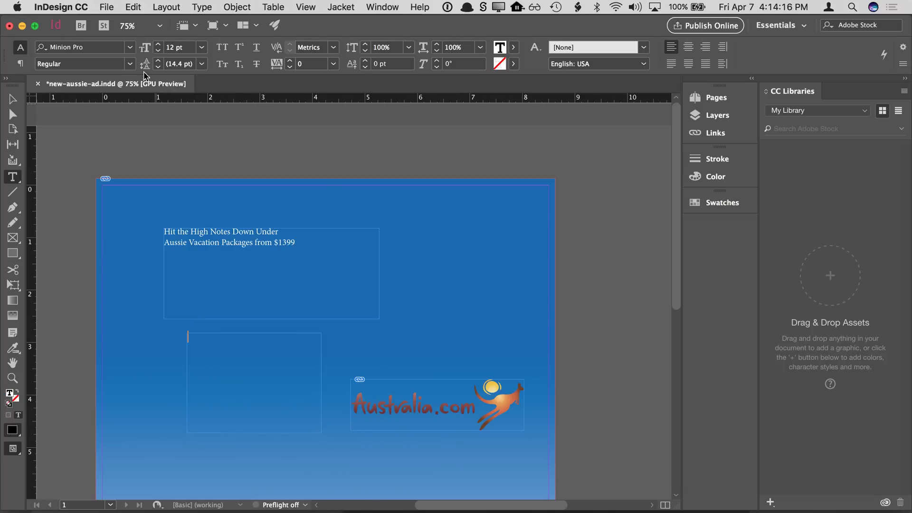
click(138, 7)
click(150, 78)
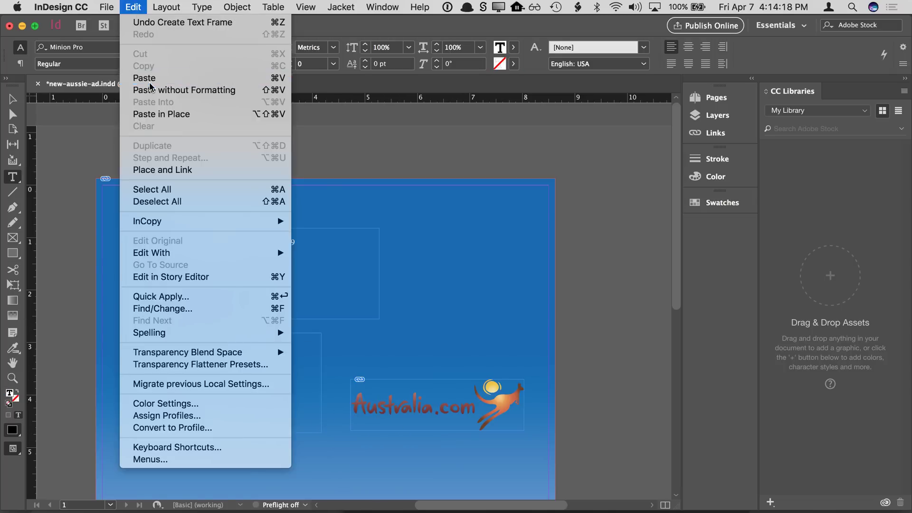
Move the paragraph's frame beneath the Australia.com logo, to about X 4.815 in, Y 4.9 in
click(12, 99)
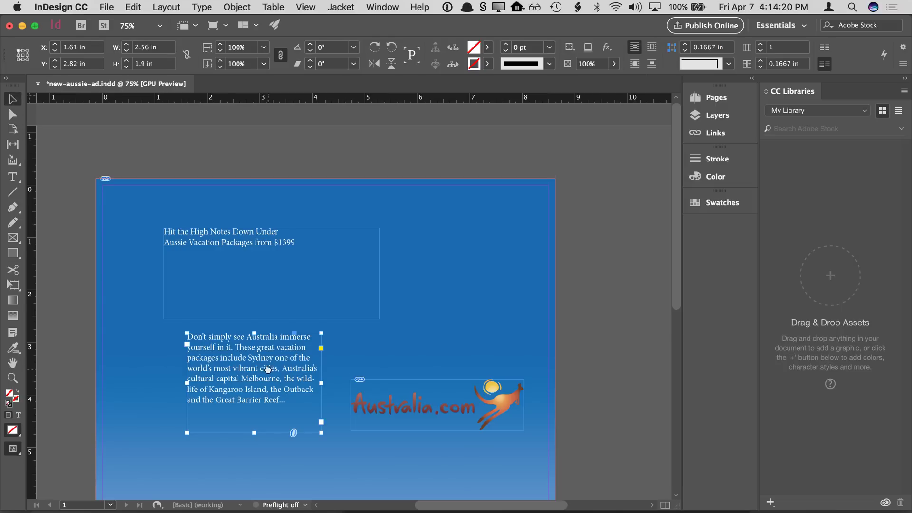
scroll(265, 366, down, 3)
drag(280, 309, 445, 416)
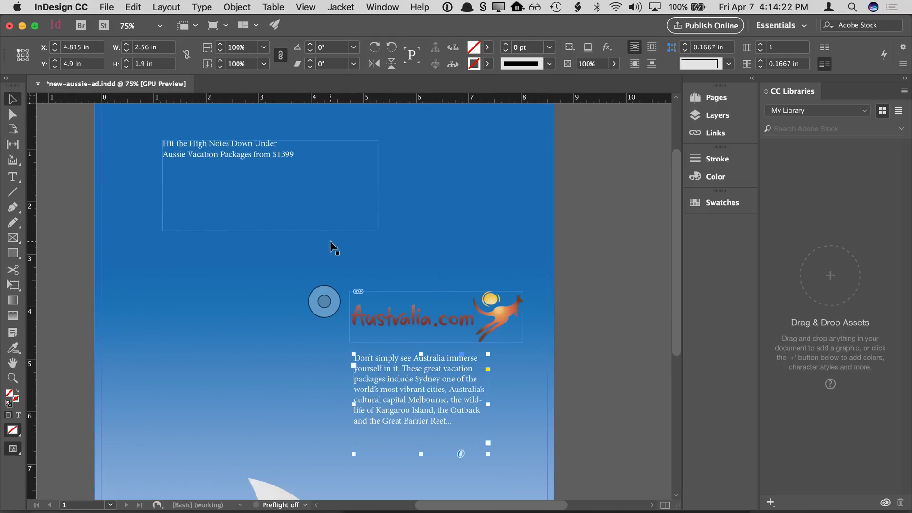
Enlarge the headline text frame on both sides and downward to about 7.02 by 2.38 in
click(304, 187)
drag(379, 231, 516, 267)
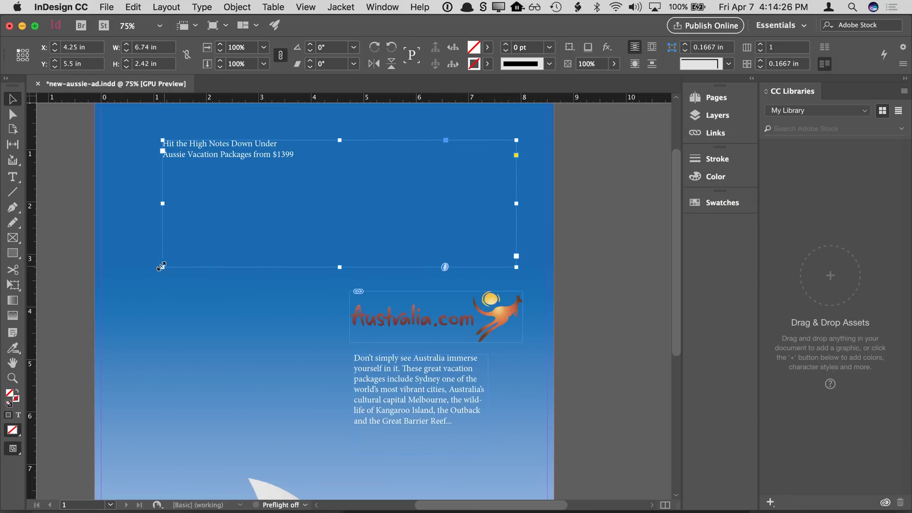
drag(162, 267, 149, 264)
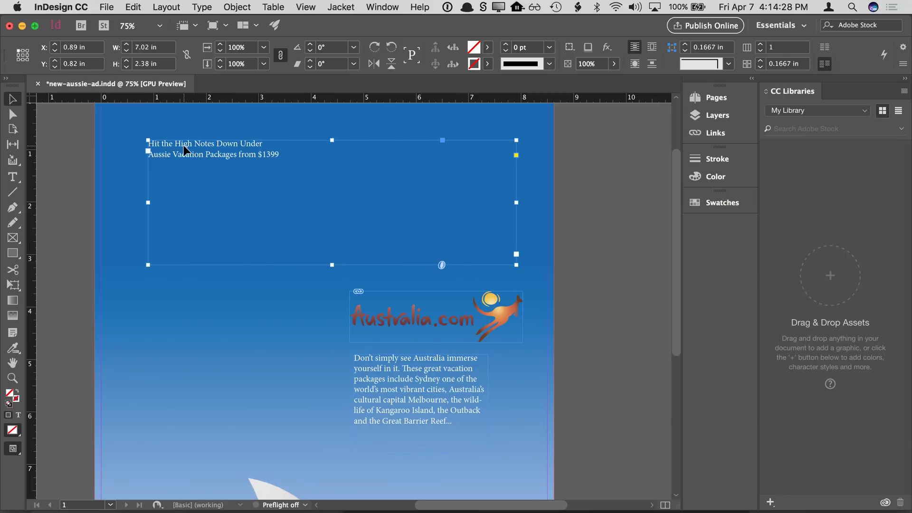
Select both headline lines and set their font to Automobile
double_click(151, 147)
drag(150, 147, 217, 187)
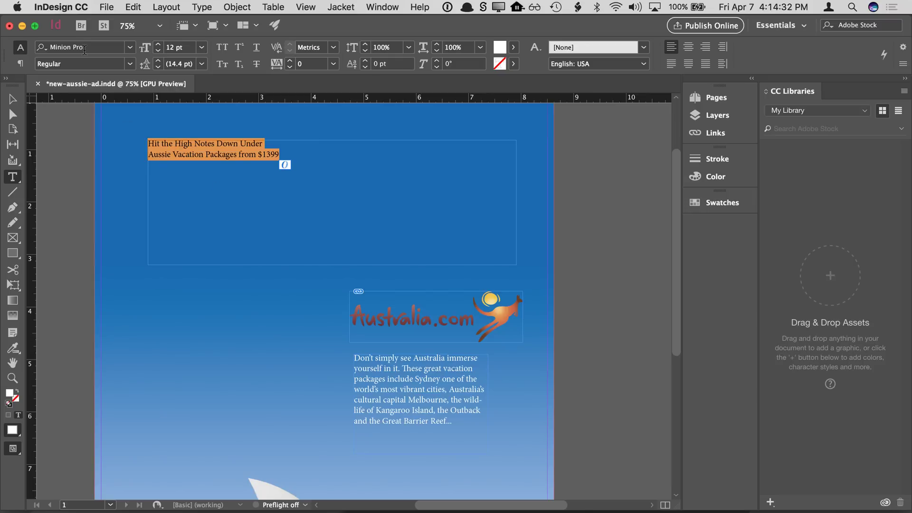
click(128, 50)
scroll(117, 140, down, 4)
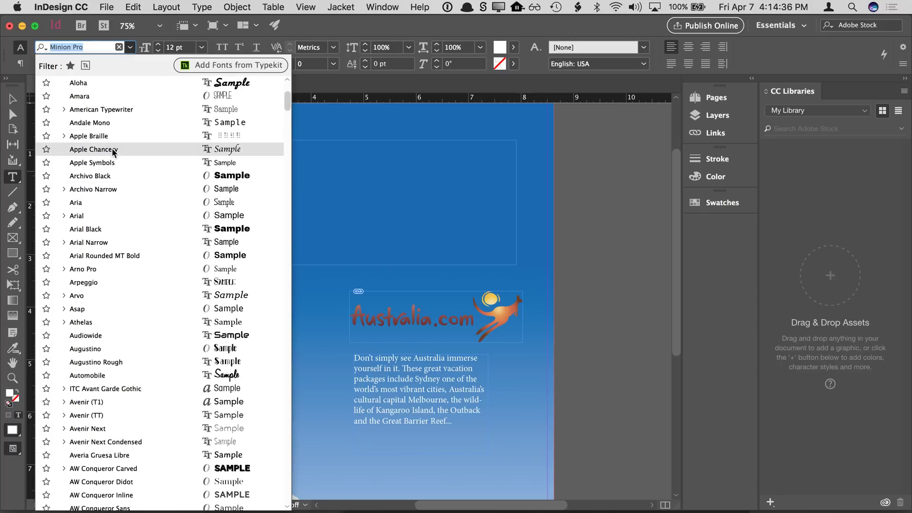
scroll(109, 349, down, 4)
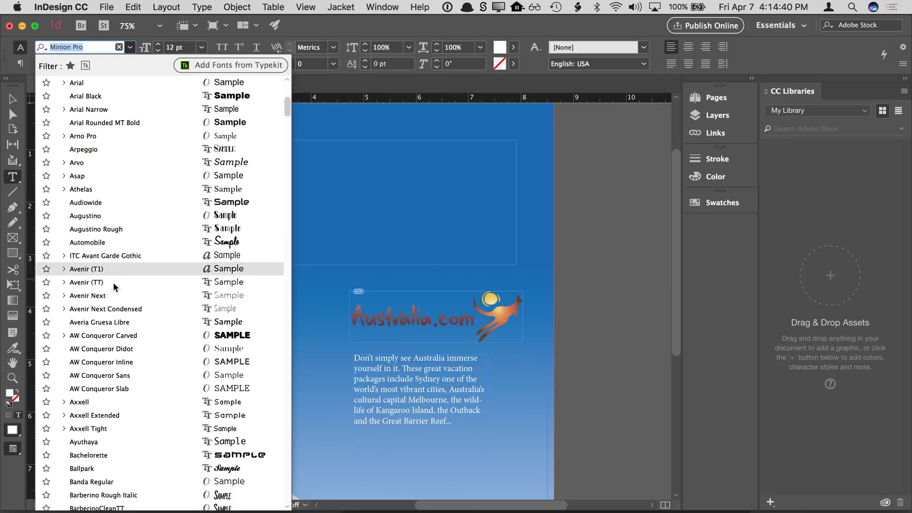
click(106, 246)
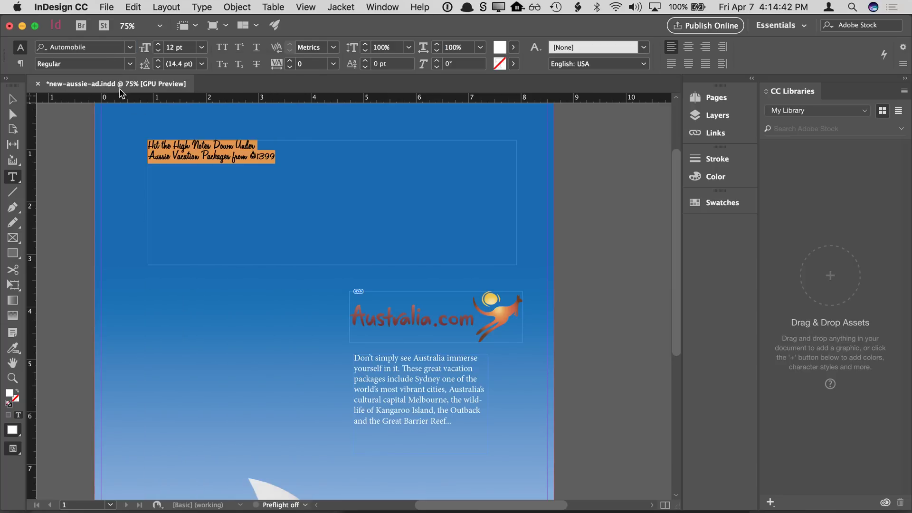
Change the font of both selected headline lines to Caflisch Script Pro
click(93, 47)
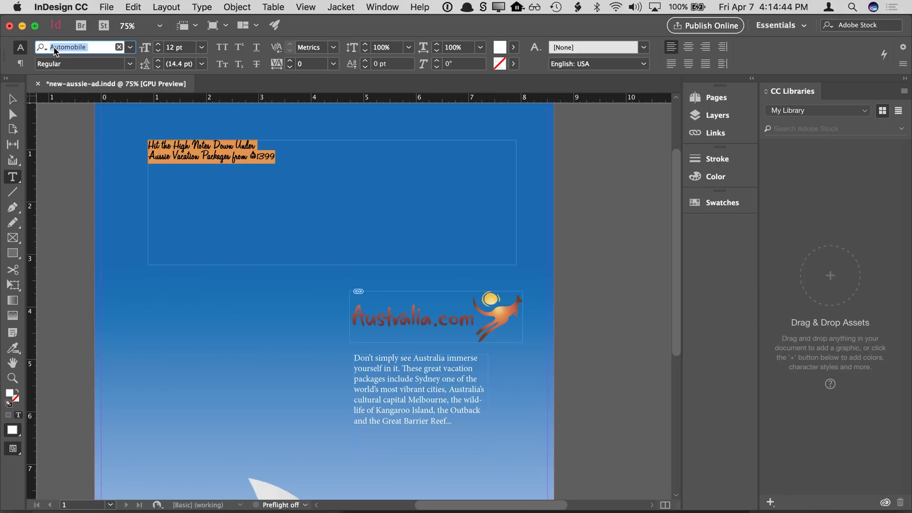
text(caf)
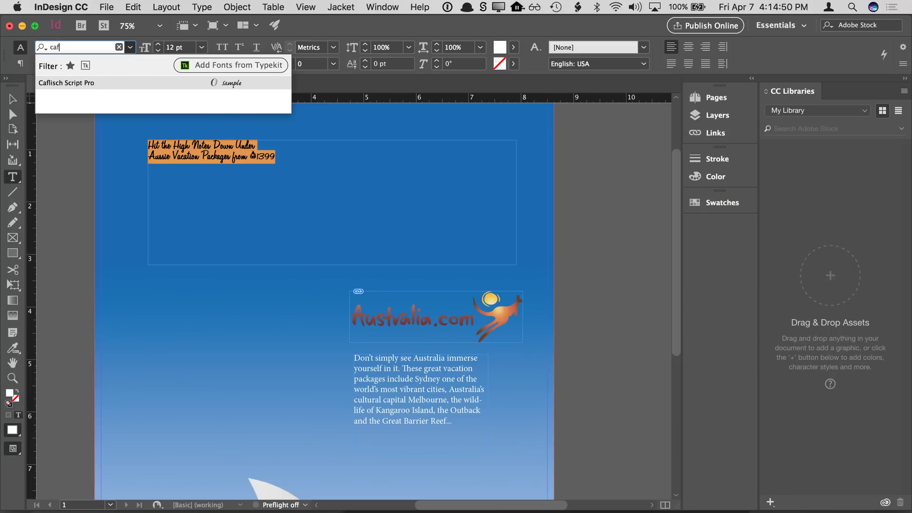
click(76, 83)
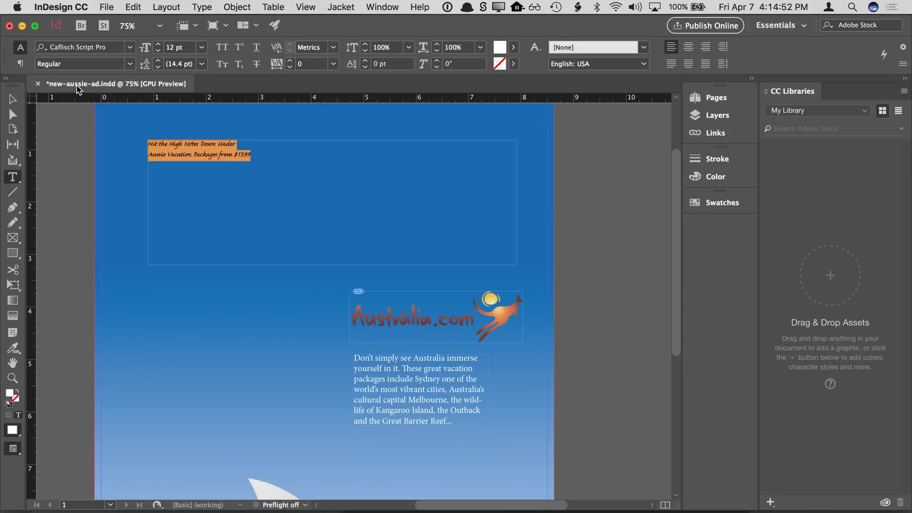
Enlarge both headline lines to 22 pt and deselect the text
click(158, 45)
click(159, 44)
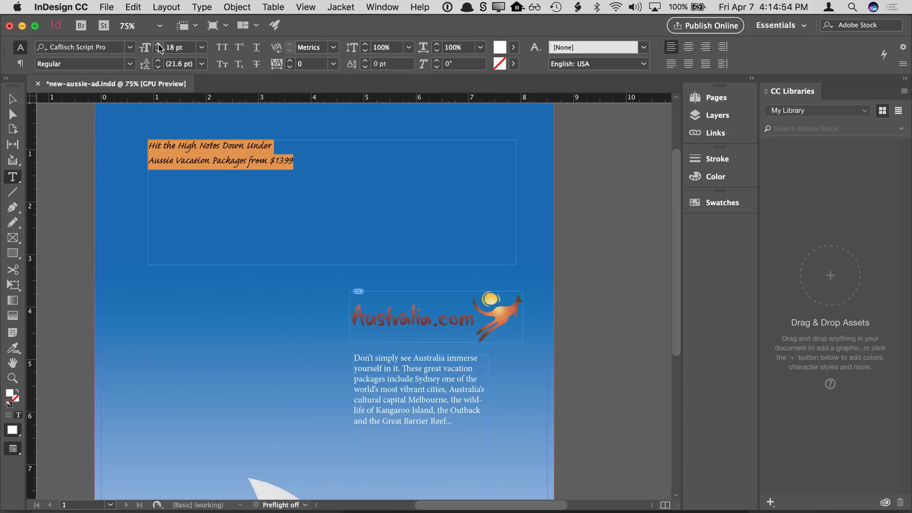
click(159, 44)
click(159, 44)
click(159, 44)
click(159, 44)
click(306, 166)
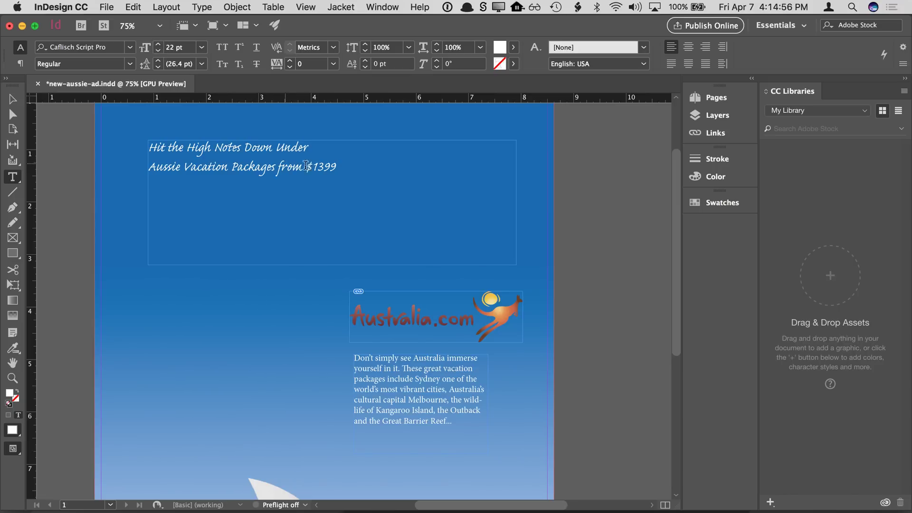
Select the headline's first line, "Hit the High Notes Down Under", and enlarge it to 69 pt
double_click(305, 166)
click(315, 147)
drag(314, 147, 146, 149)
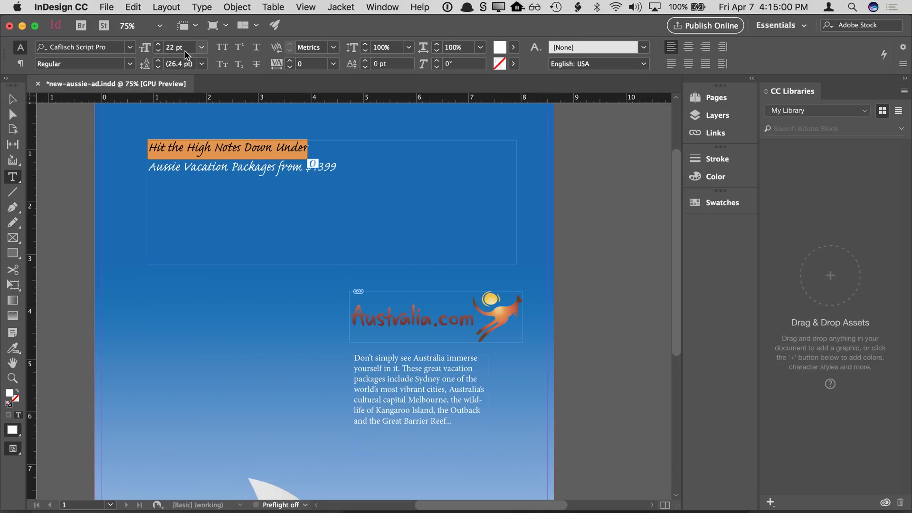
click(202, 47)
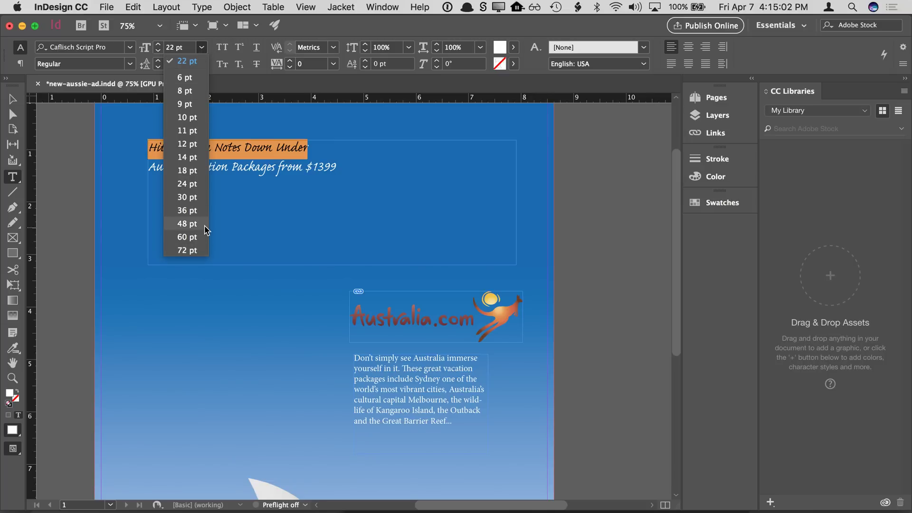
click(187, 224)
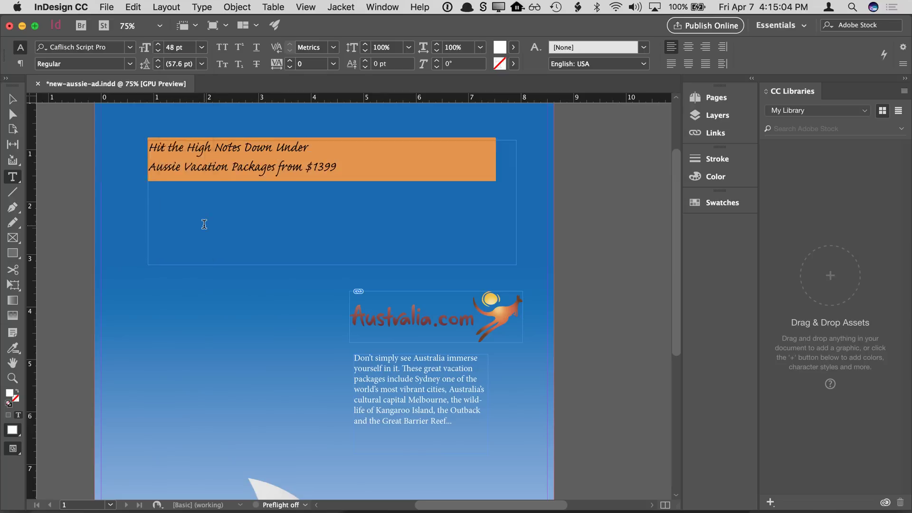
click(159, 47)
click(158, 46)
click(159, 46)
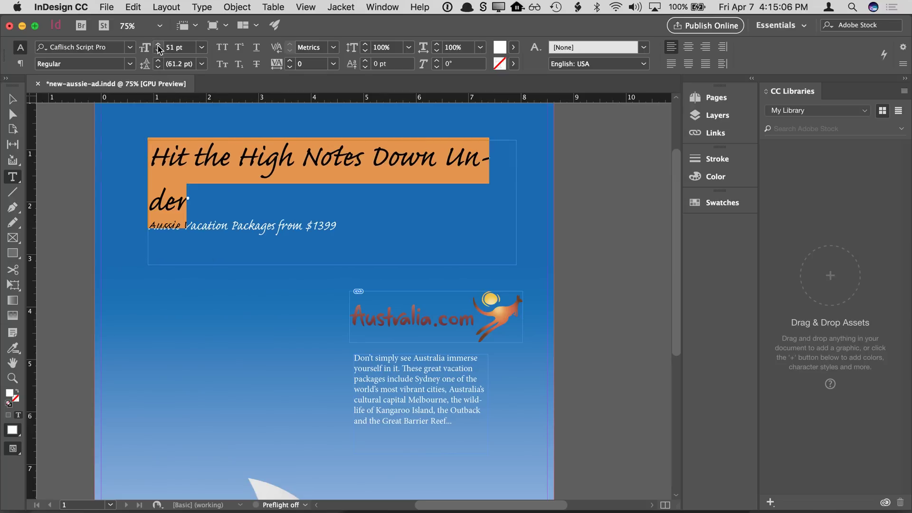
click(159, 47)
click(158, 46)
click(158, 46)
click(159, 46)
click(159, 46)
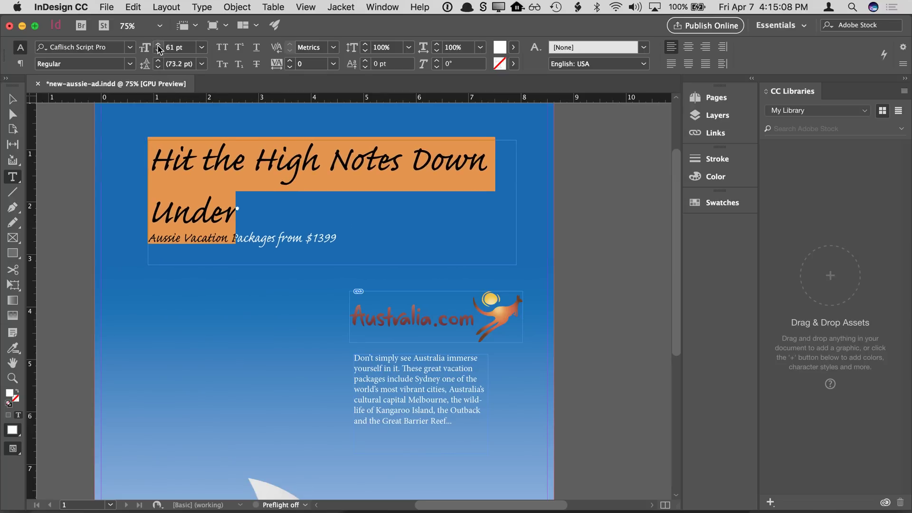
click(159, 47)
click(159, 46)
click(159, 46)
click(159, 47)
click(158, 47)
click(159, 47)
click(159, 47)
click(159, 47)
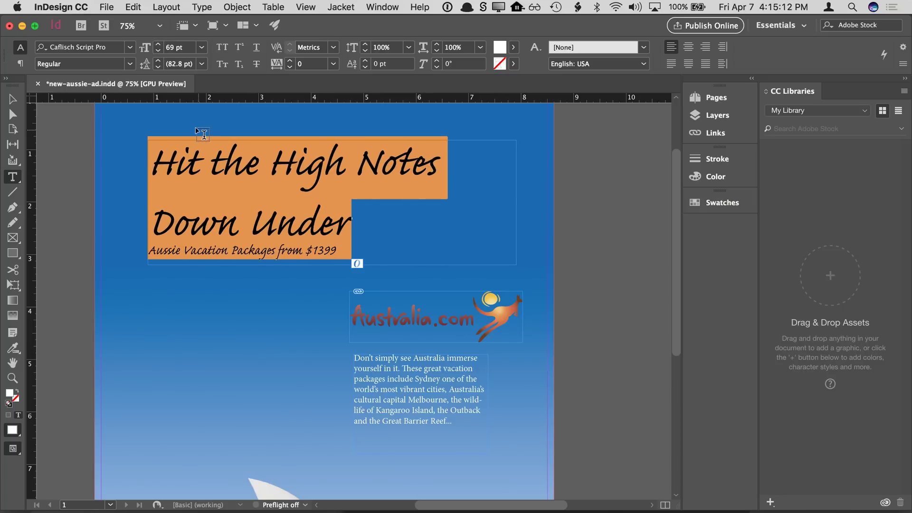
Leave the headline text, zoom in on the paragraph beneath the Australia.com logo and select its frame
click(155, 167)
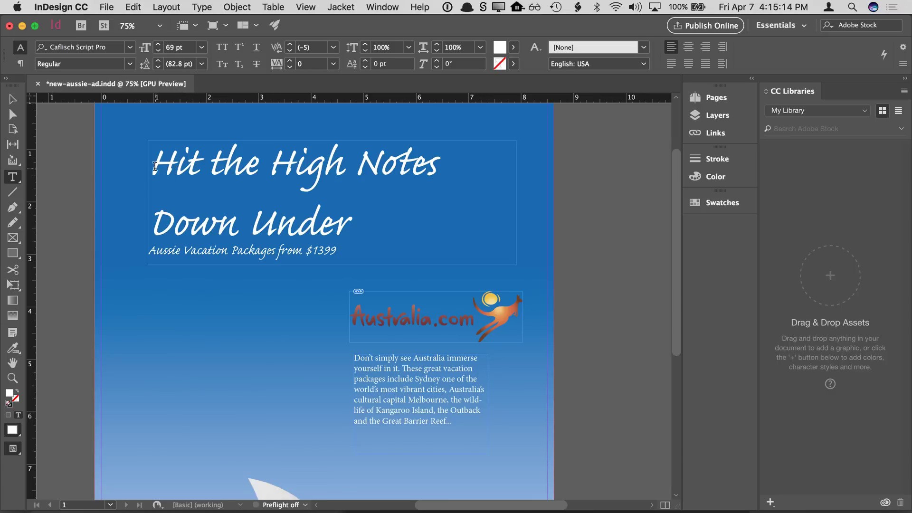
drag(154, 166, 351, 220)
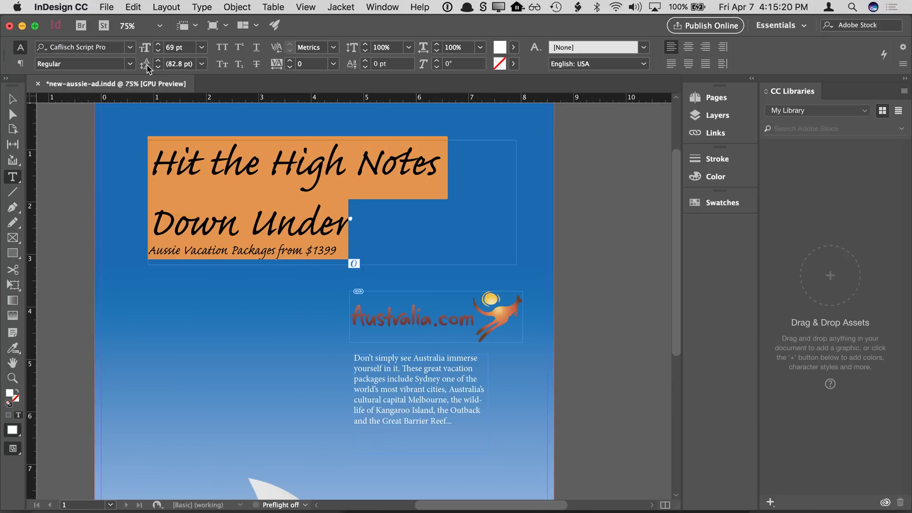
click(12, 99)
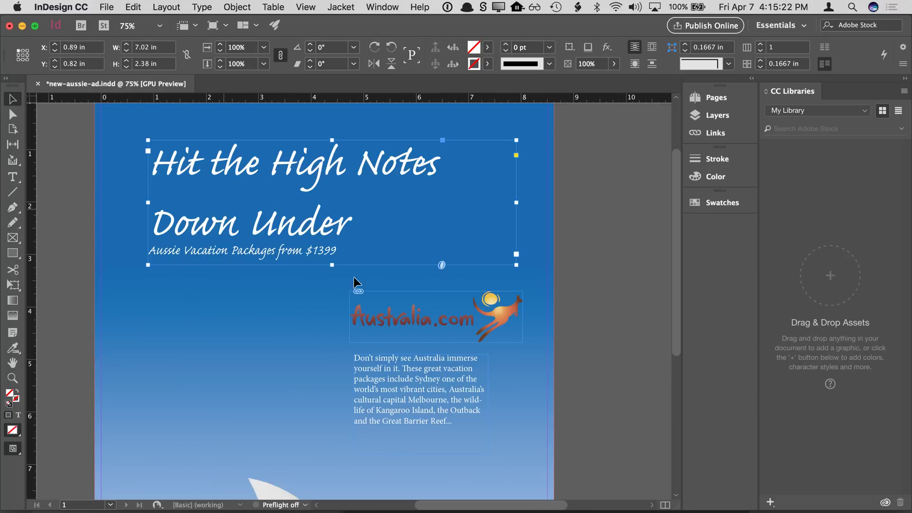
click(447, 379)
click(370, 340)
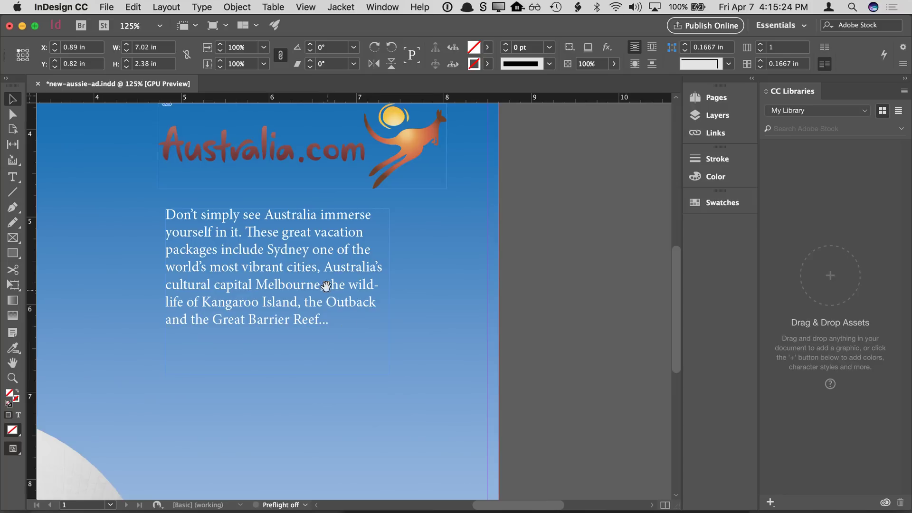
drag(325, 286, 391, 285)
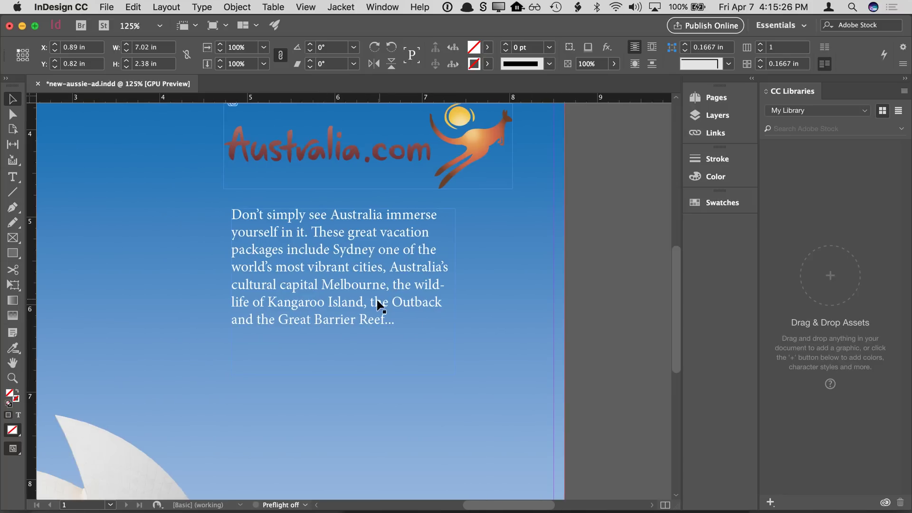
click(376, 302)
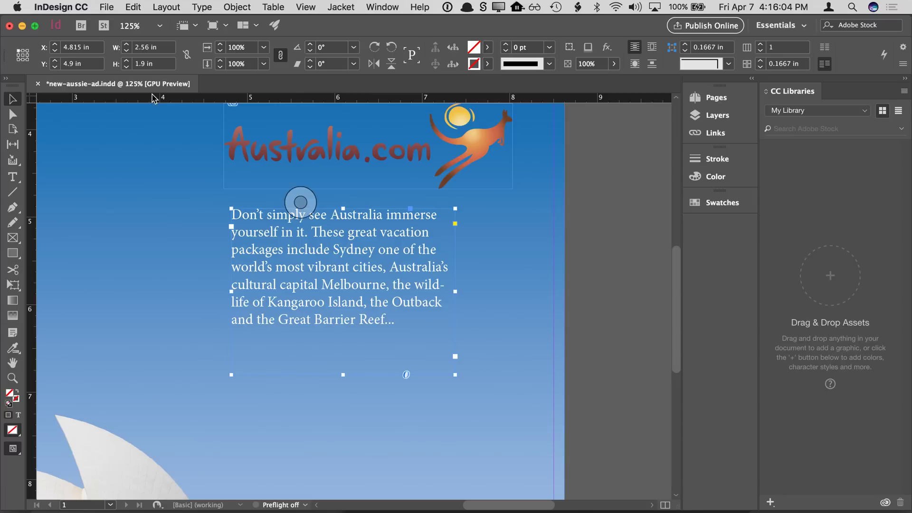
Review the Apply Leading to Entire Paragraphs option in the Type preferences and close the dialog
click(88, 7)
mouse_move(99, 37)
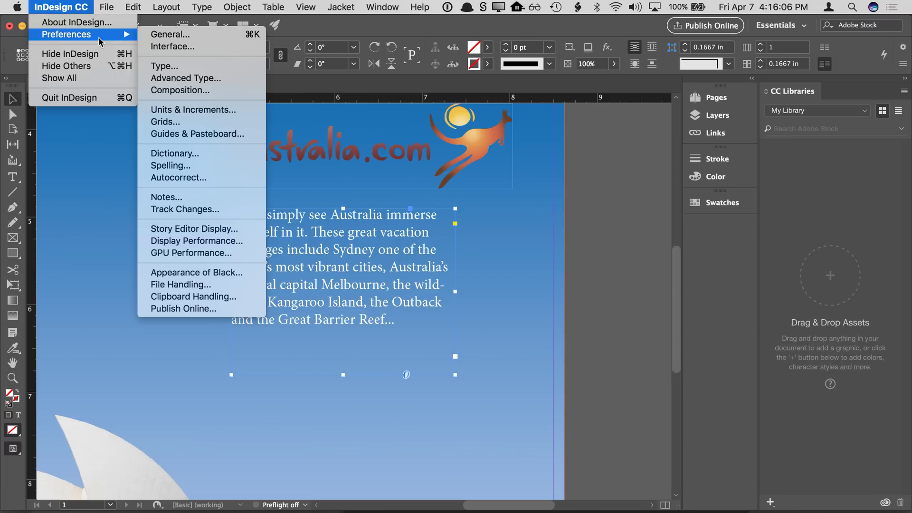
click(175, 68)
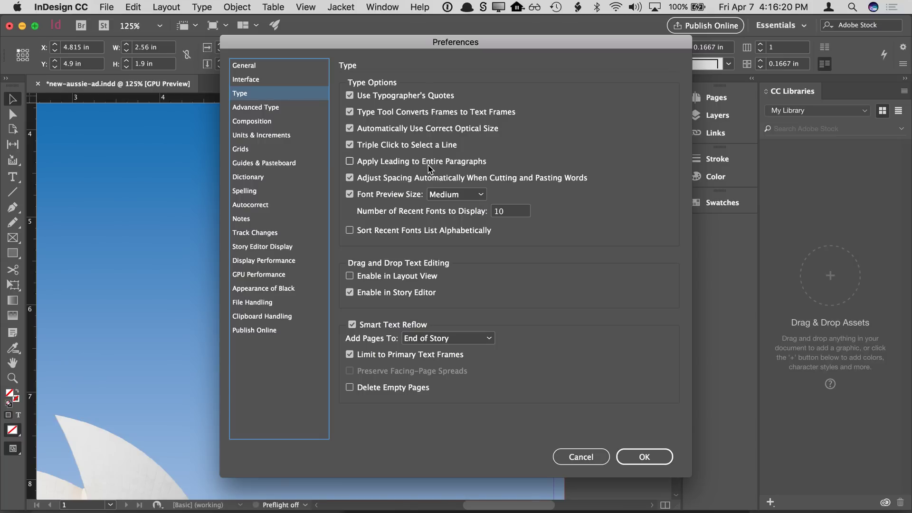
key(Return)
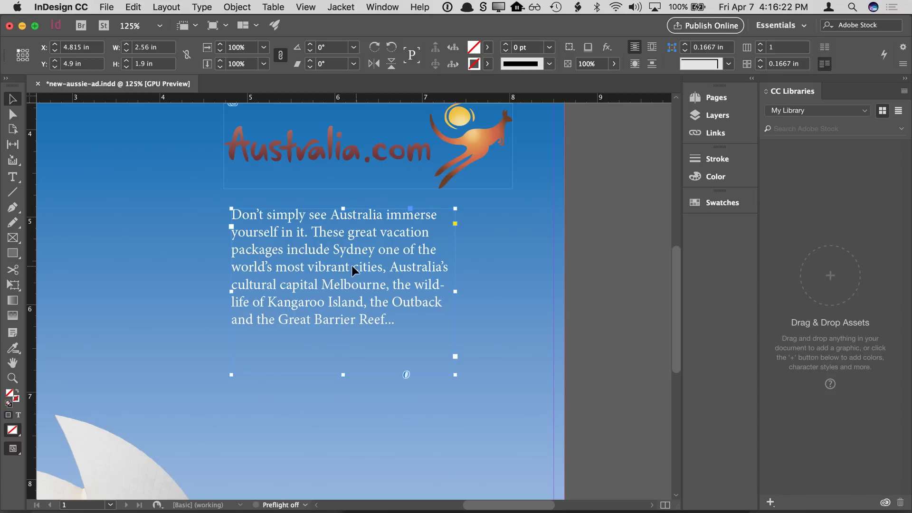
Set the whole paragraph beneath the logo to 14 pt and lengthen its frame to about 2.66 in
double_click(340, 310)
drag(232, 215, 393, 323)
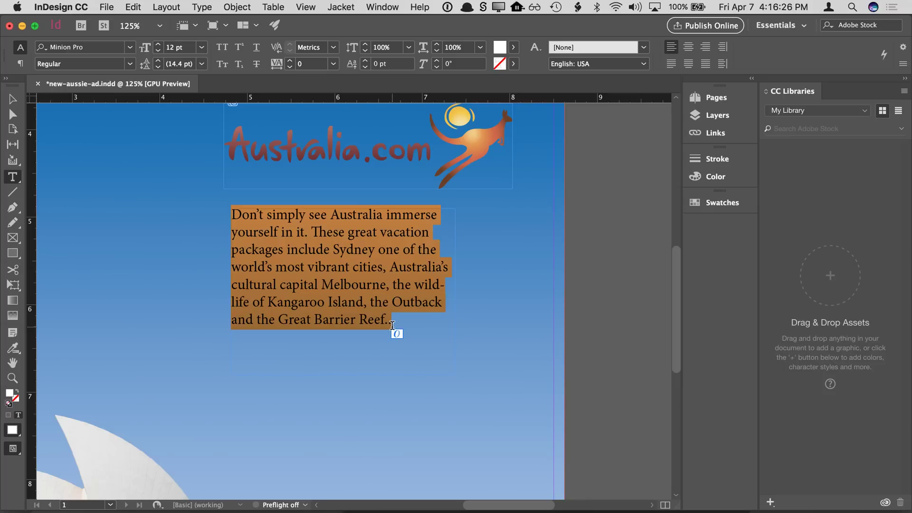
click(159, 44)
click(159, 44)
key(Escape)
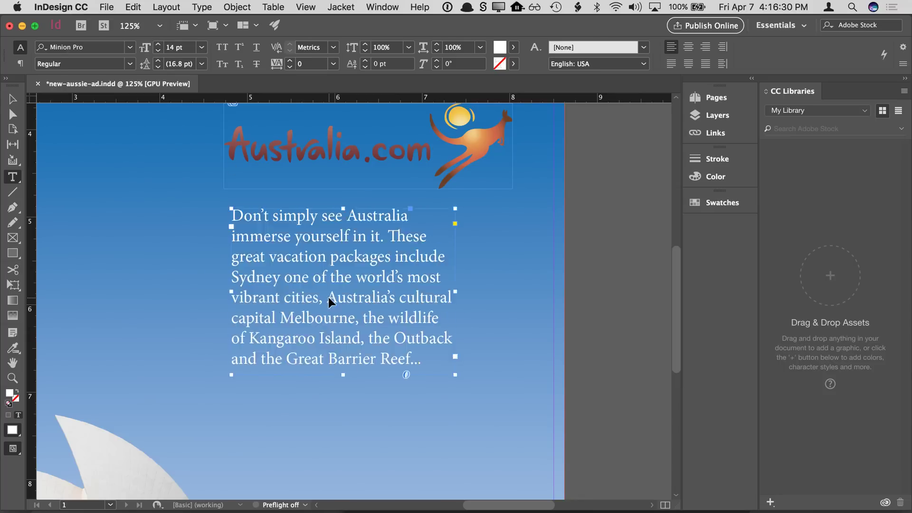
drag(344, 377, 350, 441)
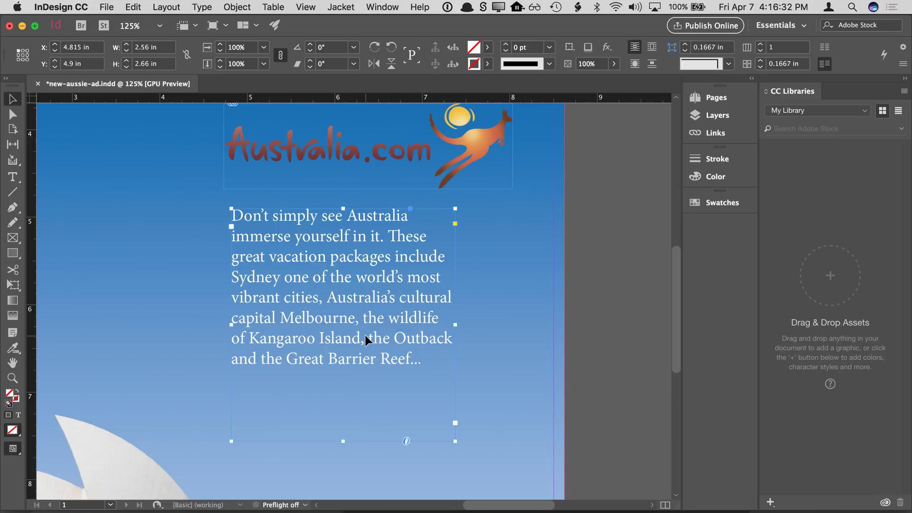
Select the whole paragraph and set its leading to 18 pt, then raise it gradually to 22 pt
double_click(364, 335)
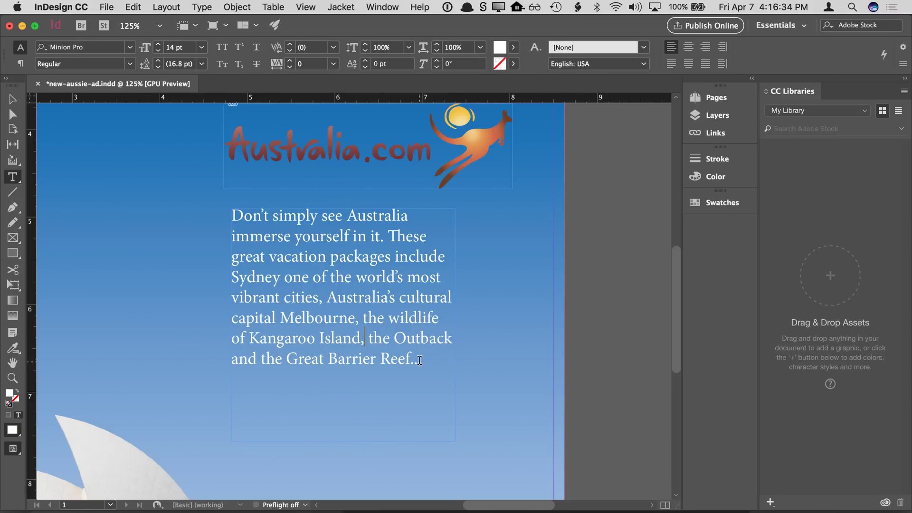
drag(421, 360, 231, 216)
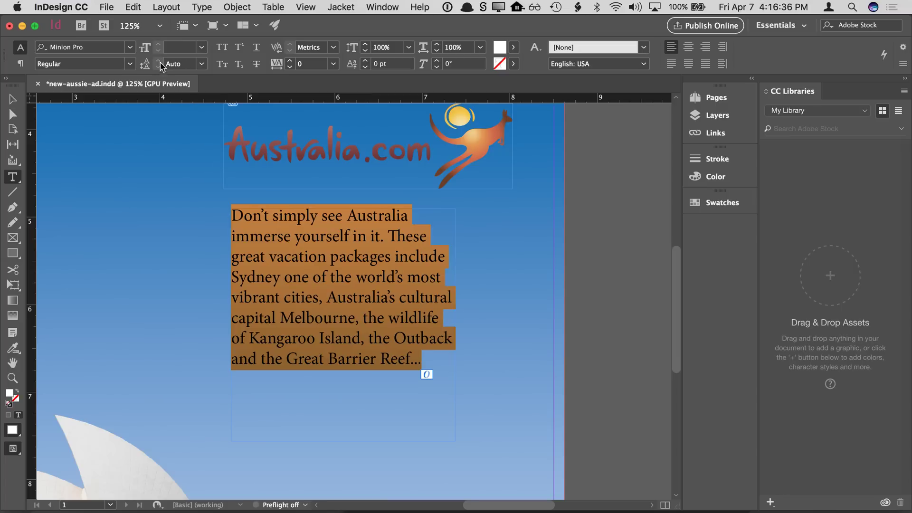
click(202, 63)
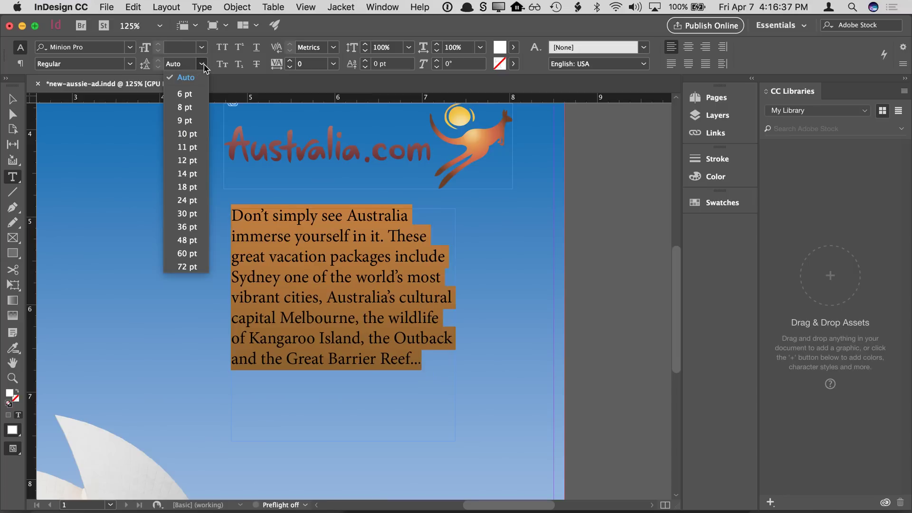
click(195, 189)
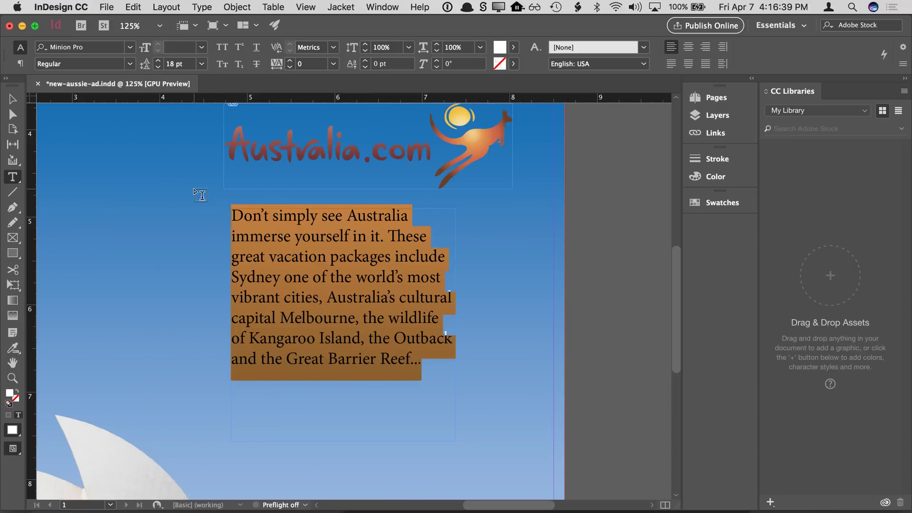
click(158, 61)
click(158, 60)
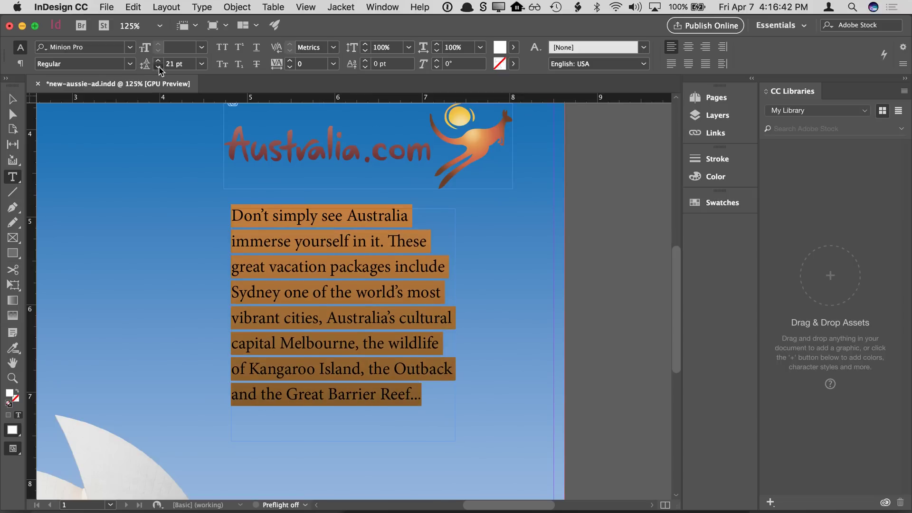
click(159, 61)
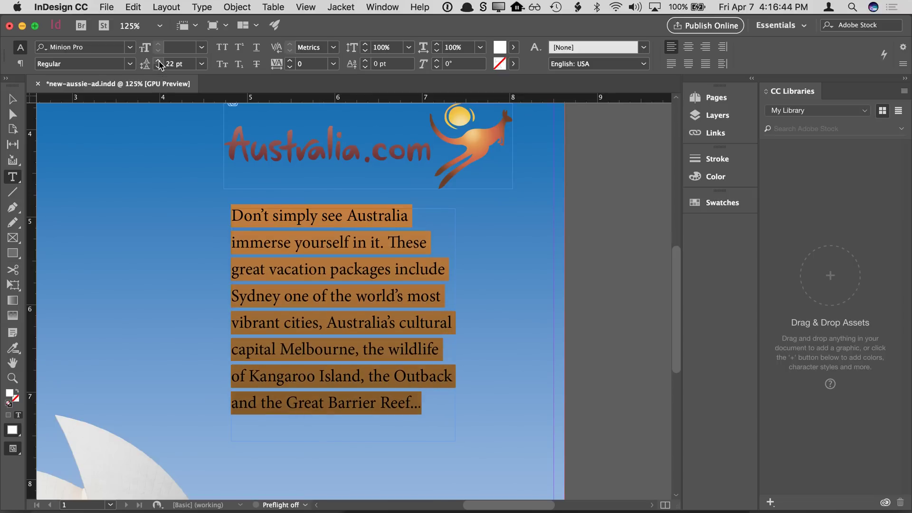
Tighten the selected paragraph's leading step by step to slightly less than 13 pt
click(158, 68)
click(158, 68)
click(158, 67)
click(159, 67)
click(158, 67)
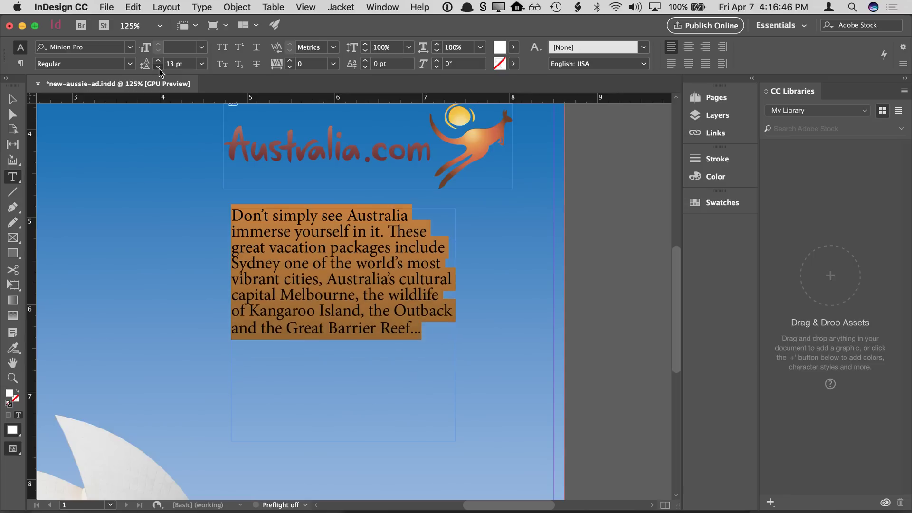
click(158, 67)
click(158, 67)
Add the filler line "asdasdasdasdasdasd" below the paragraph and turn on the display of hidden characters
click(430, 331)
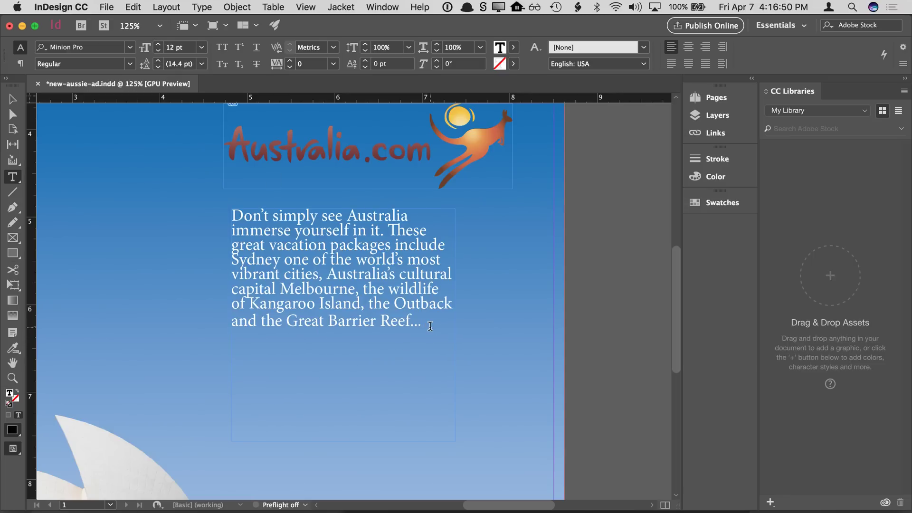
text(asdasdasdasdasdasd)
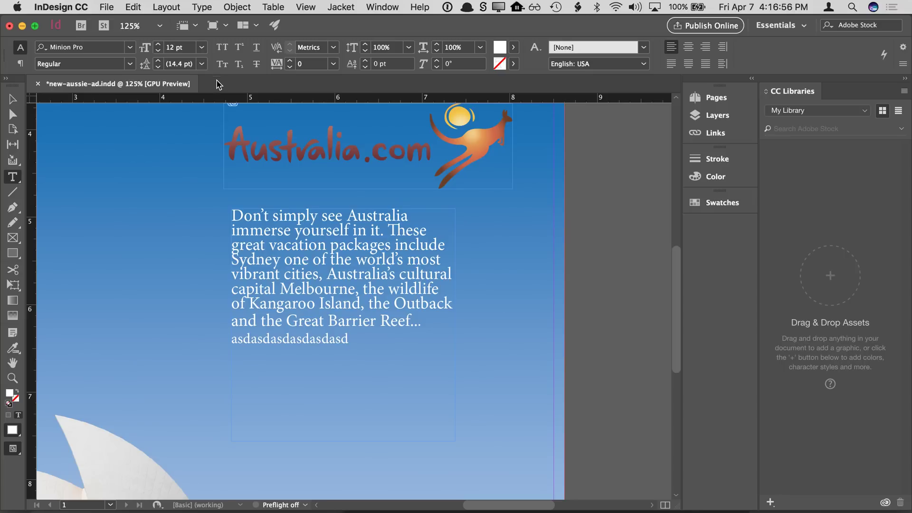
click(202, 9)
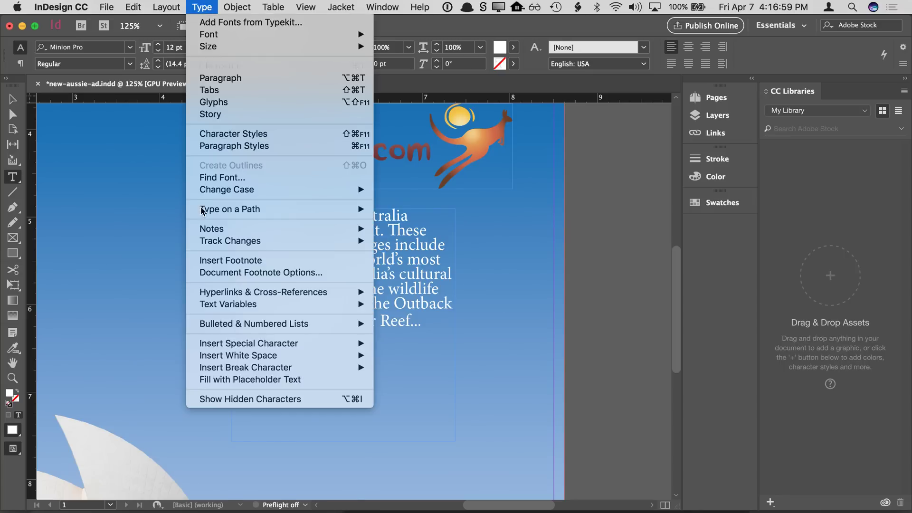
click(220, 400)
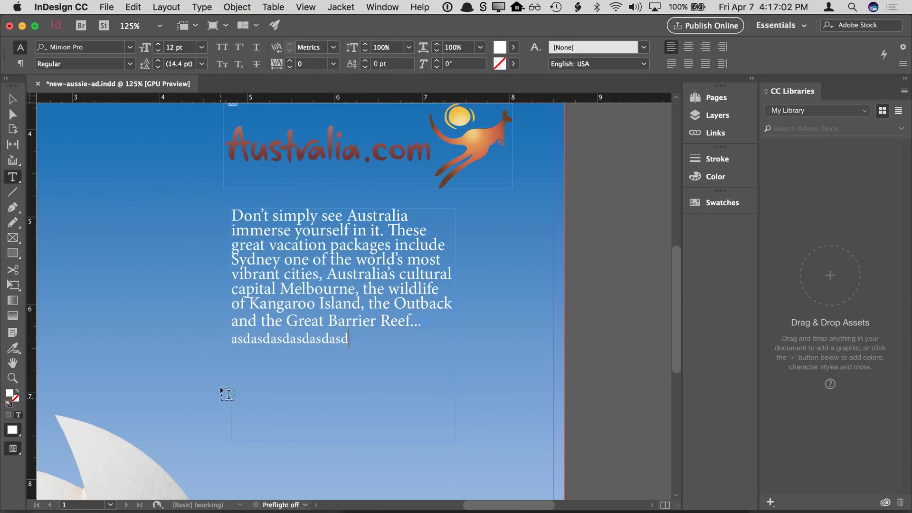
key(Escape)
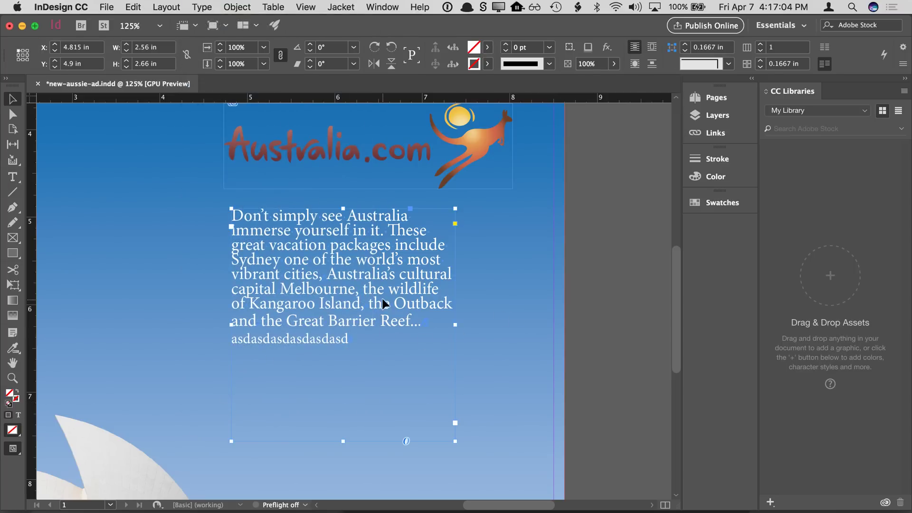
Move the paragraph's frame to X 4.49 in, Y 5 in and copy it into a new 8.5 × 11 in document
drag(382, 298, 352, 312)
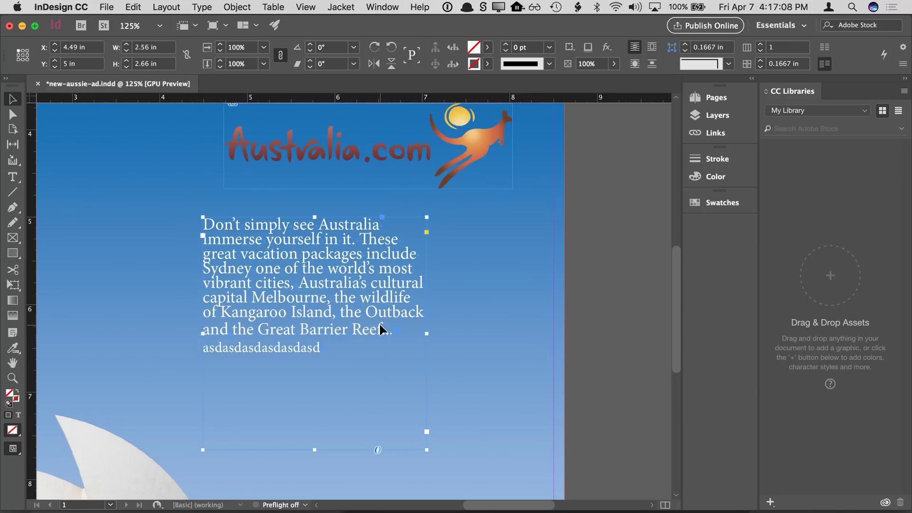
key(super+n)
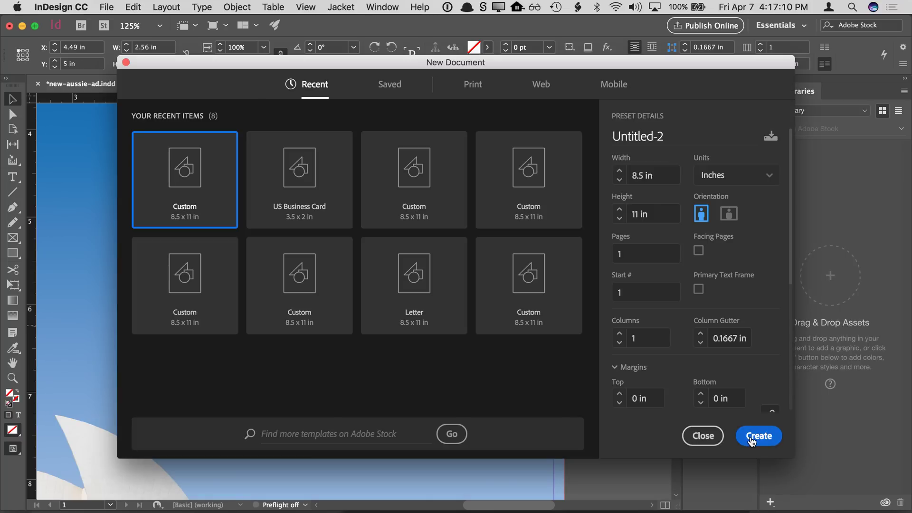
click(757, 435)
key(super+v)
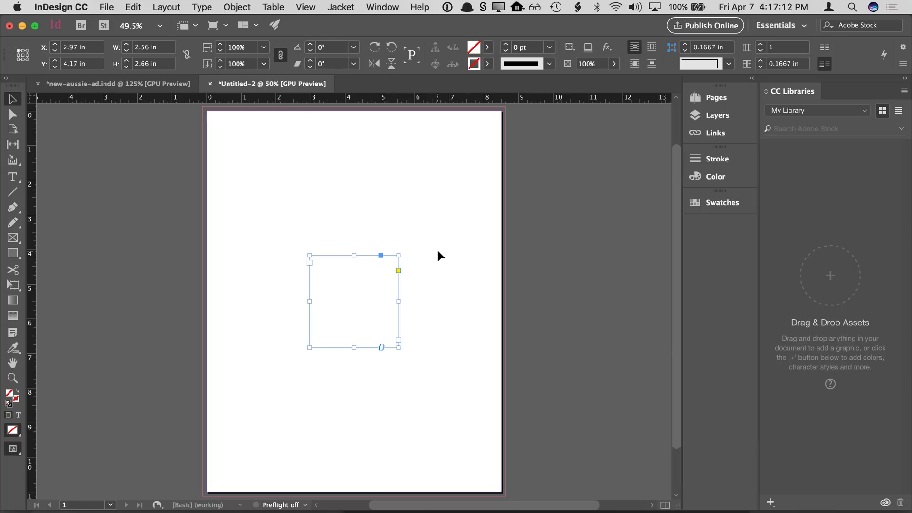
Recolor all of the text in the pasted frame with the [Black] swatch
double_click(355, 268)
key(super+a)
click(721, 203)
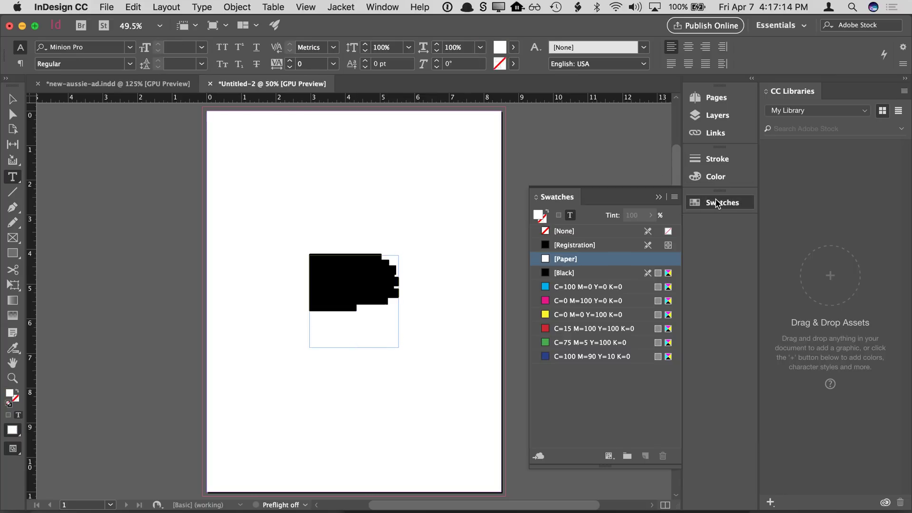
click(574, 273)
key(Escape)
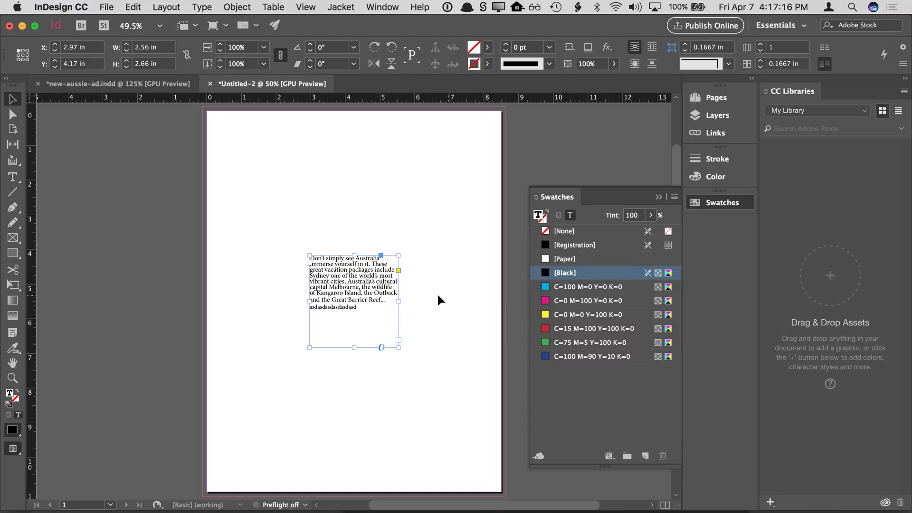
Turn on the display of hidden characters for the text in the new document
super+click(373, 303)
super+click(300, 295)
super+click(299, 295)
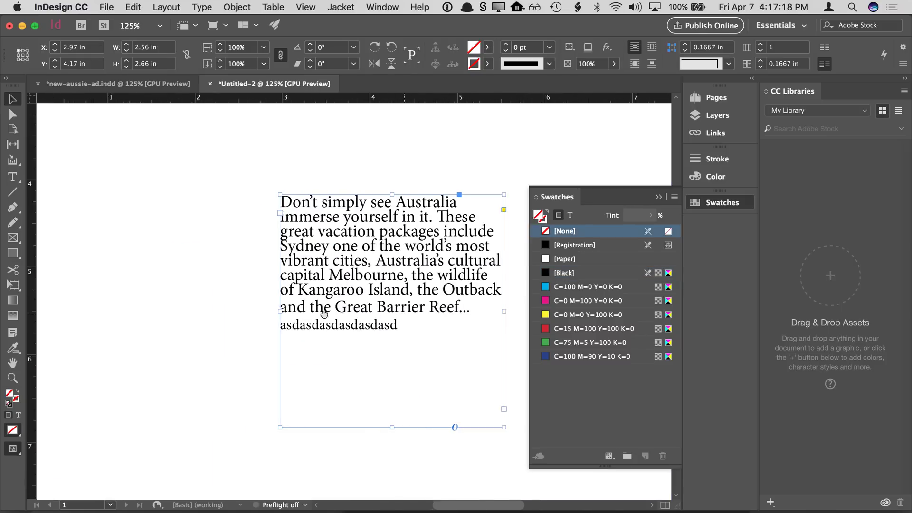
click(202, 7)
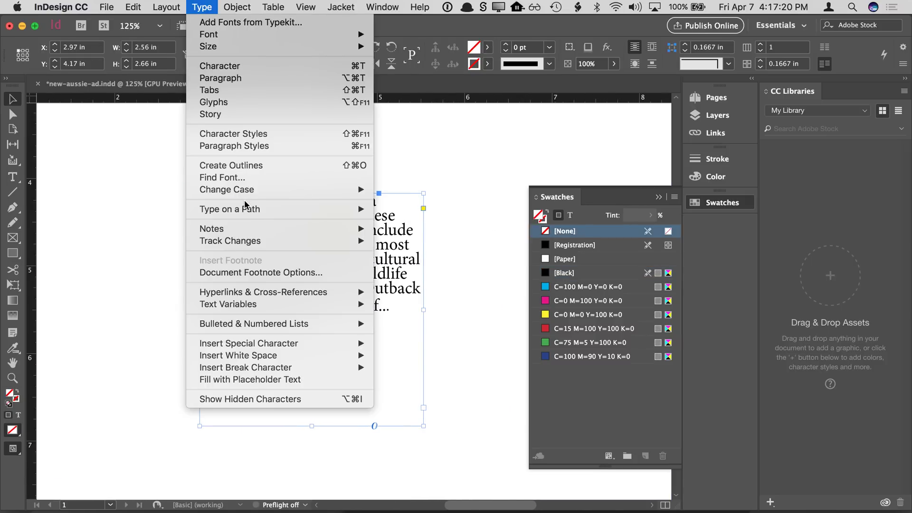
click(254, 400)
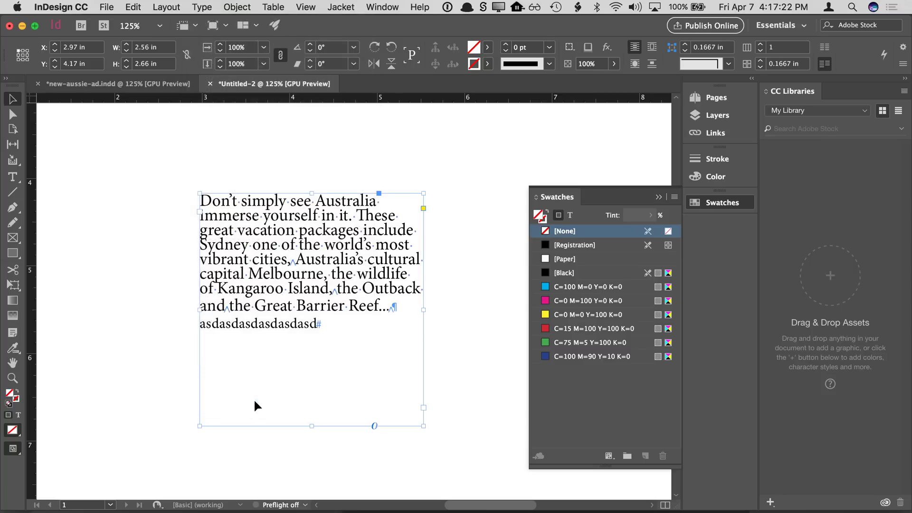
Examine the hidden end-of-paragraph mark after "Reef..." by selecting it on its own
super+click(379, 308)
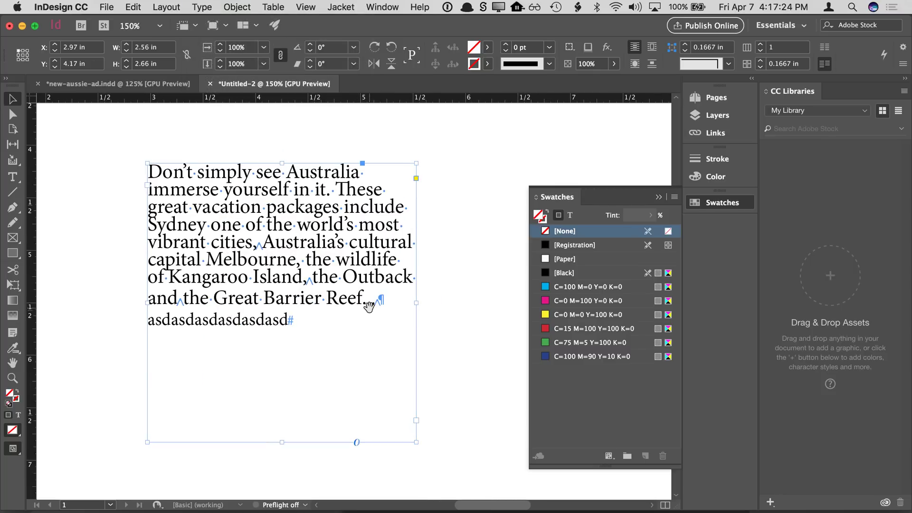
click(698, 203)
double_click(379, 299)
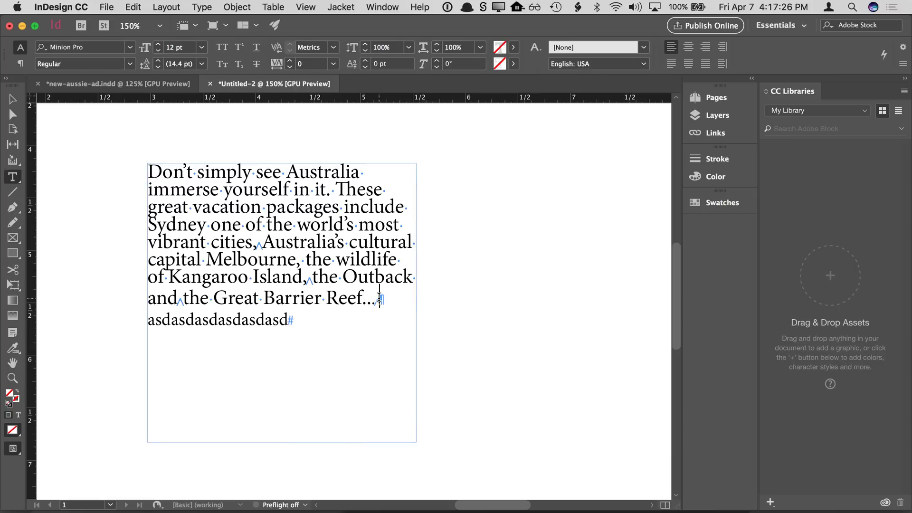
click(389, 302)
drag(380, 301, 398, 300)
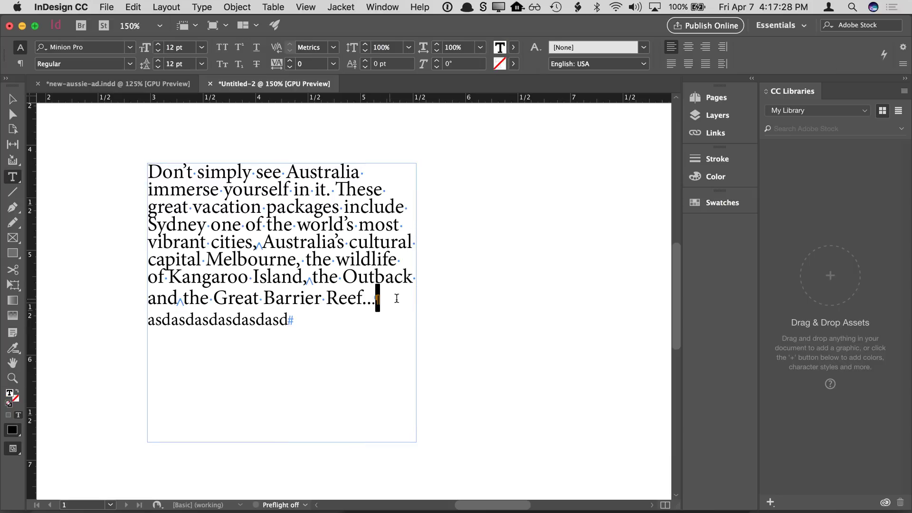
super+click(398, 300)
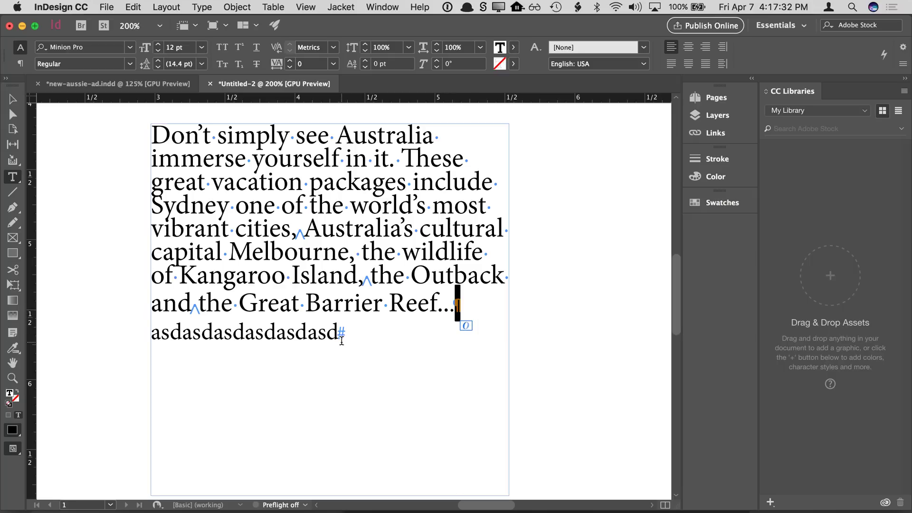
Set all of the frame's text to 20 pt with 30 pt leading
key(super+a)
click(182, 47)
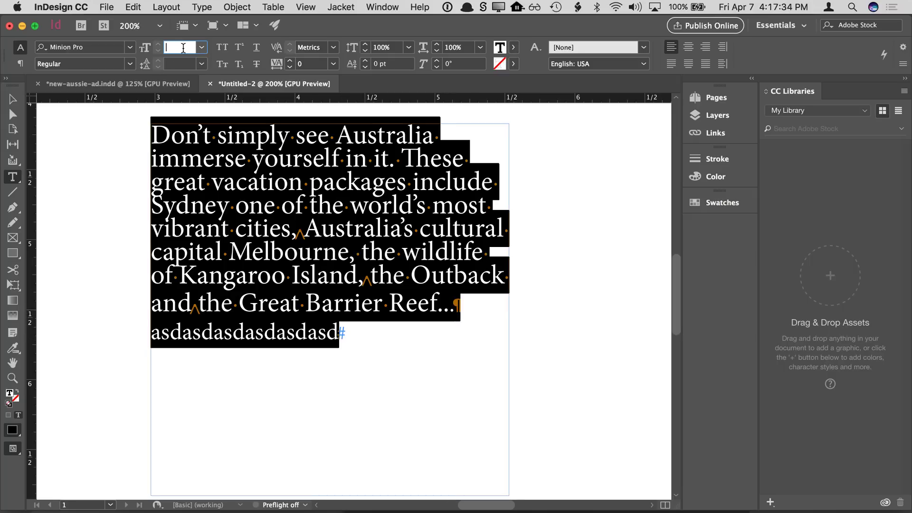
text(20)
key(Return)
click(177, 64)
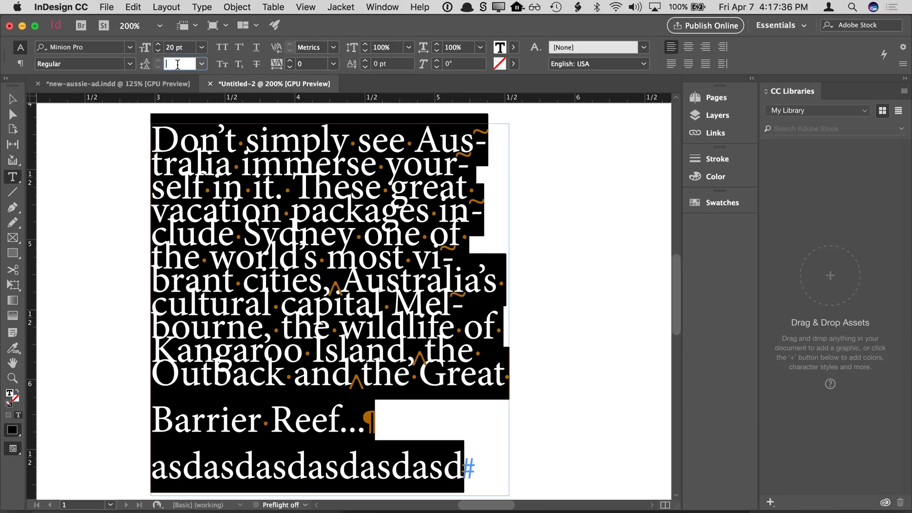
key(Return)
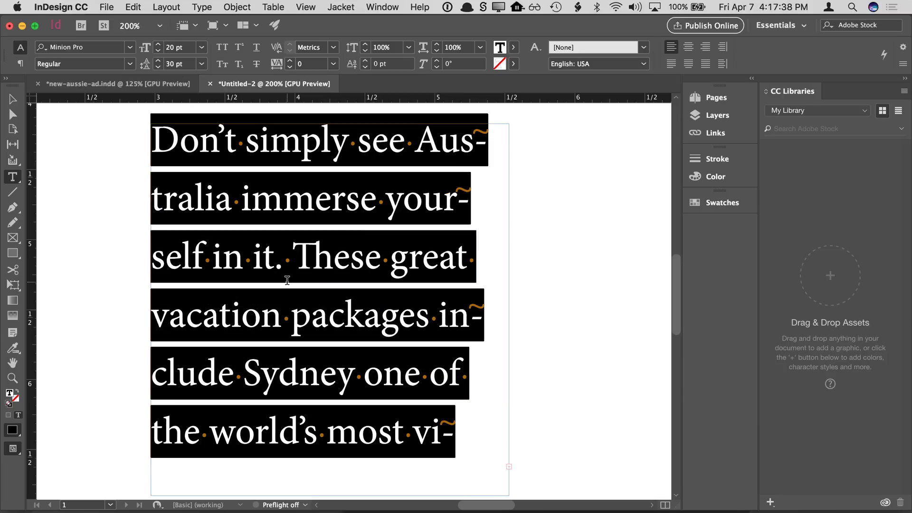
Shift the text frame up and to the left, and enlarge it to about twice its width and one and a half times its height
key(Escape)
key(super+minus)
key(super+minus)
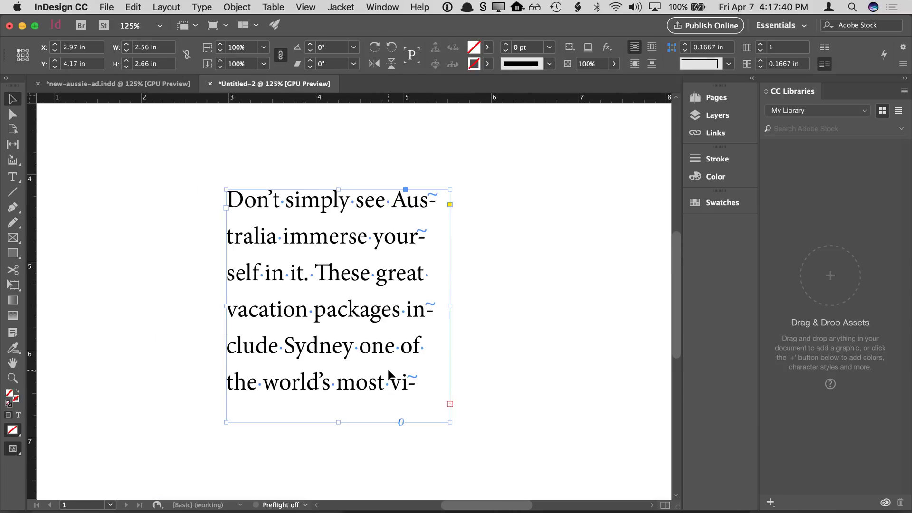
drag(375, 343, 310, 286)
drag(384, 364, 609, 476)
Select the first paragraph's text without its end-of-paragraph mark and lower its leading gradually to 18 pt
double_click(509, 334)
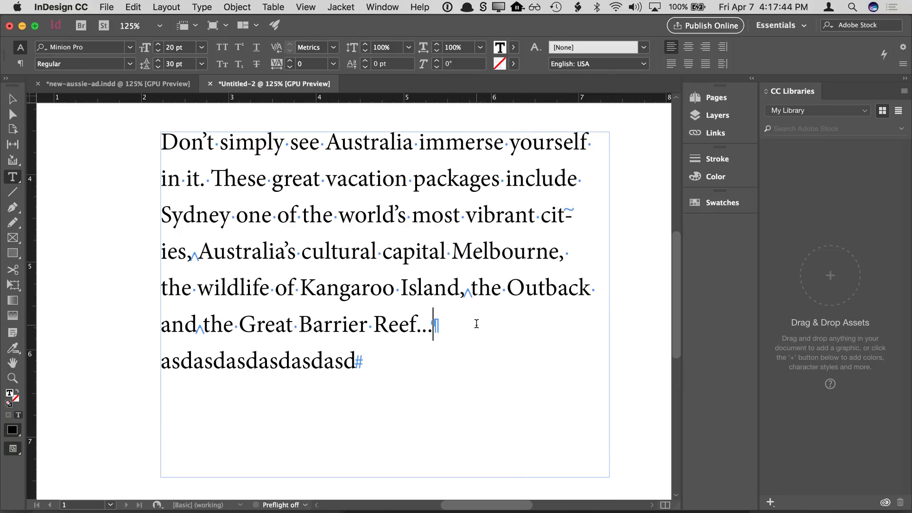
click(145, 48)
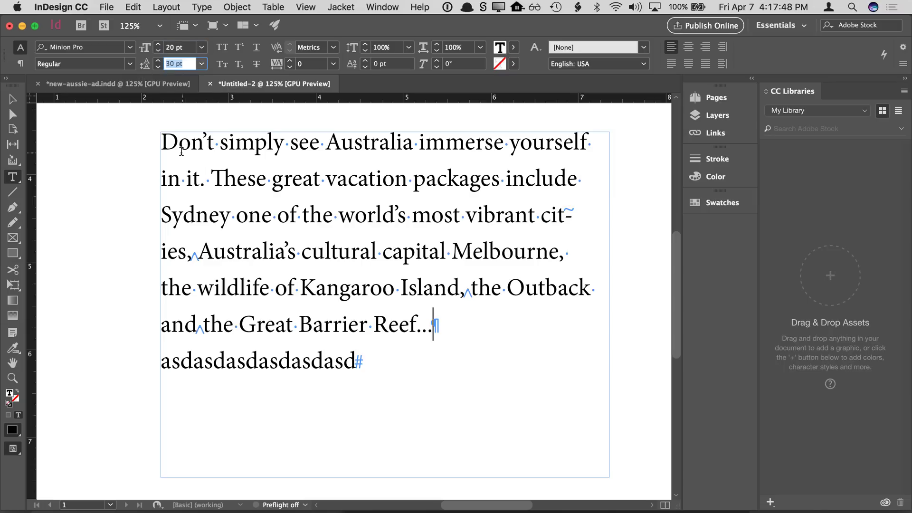
drag(161, 139, 157, 156)
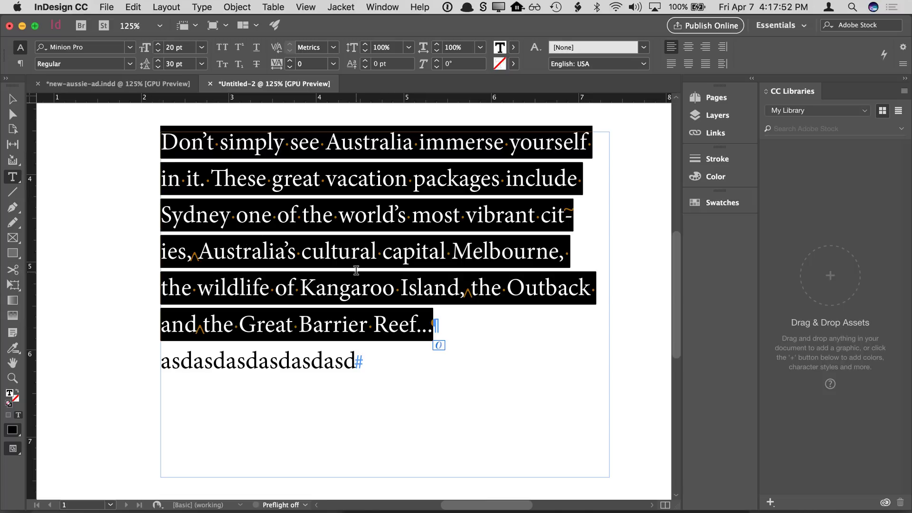
drag(434, 325, 147, 142)
click(444, 326)
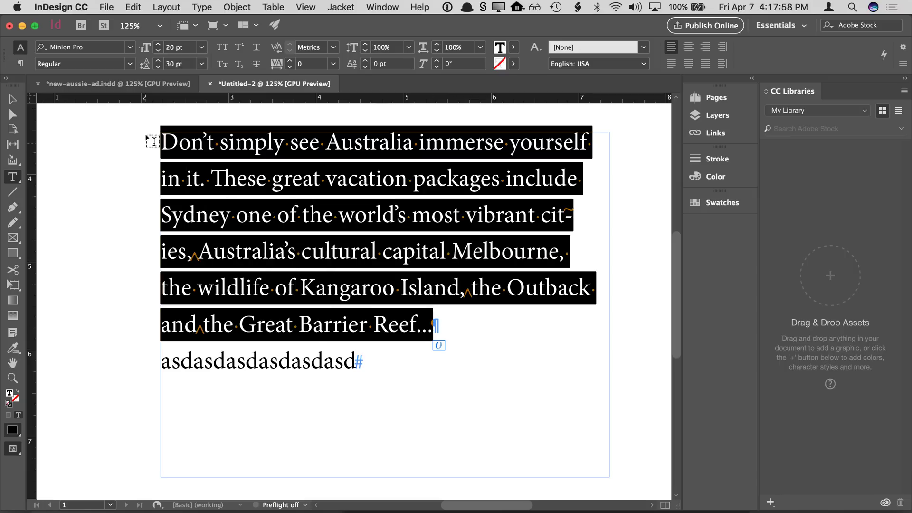
click(158, 67)
click(158, 67)
click(158, 68)
click(158, 67)
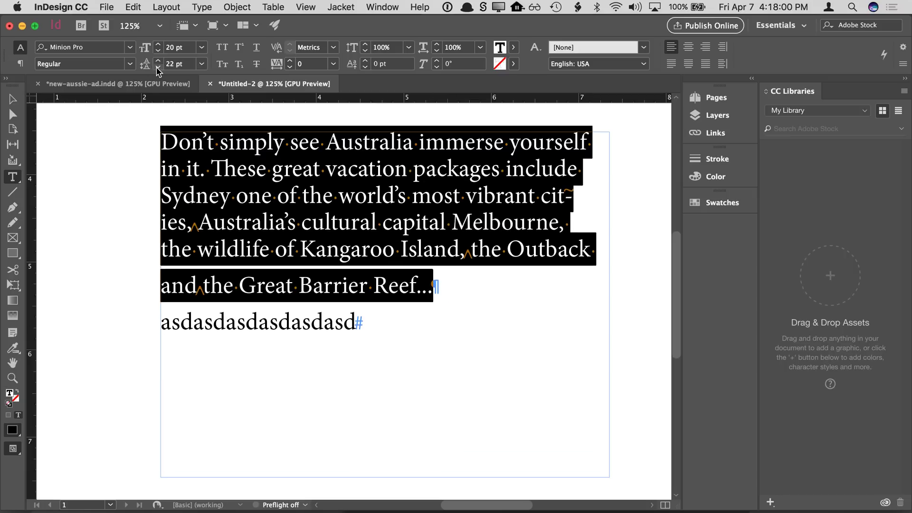
click(158, 68)
click(157, 67)
click(158, 67)
click(158, 68)
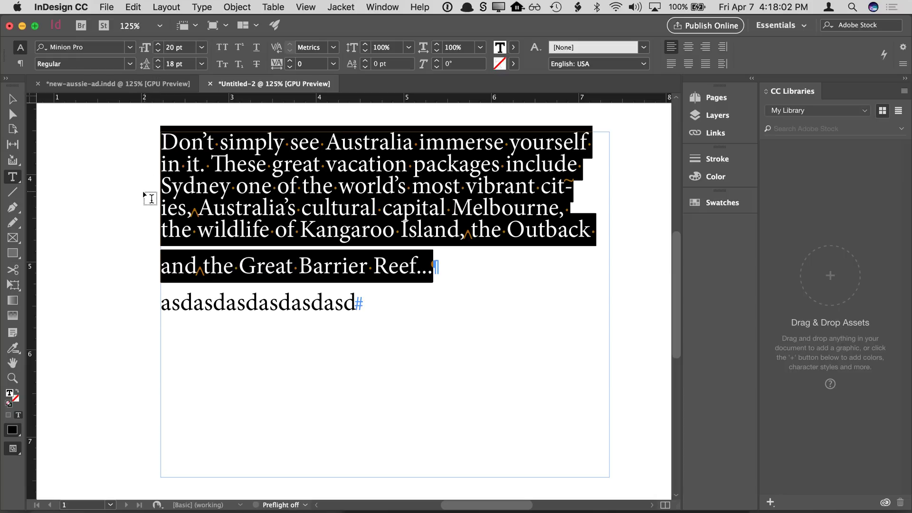
Compare the leading of letters in "wildlife", of letters in the paragraph's last line and of the end-of-paragraph mark
click(135, 204)
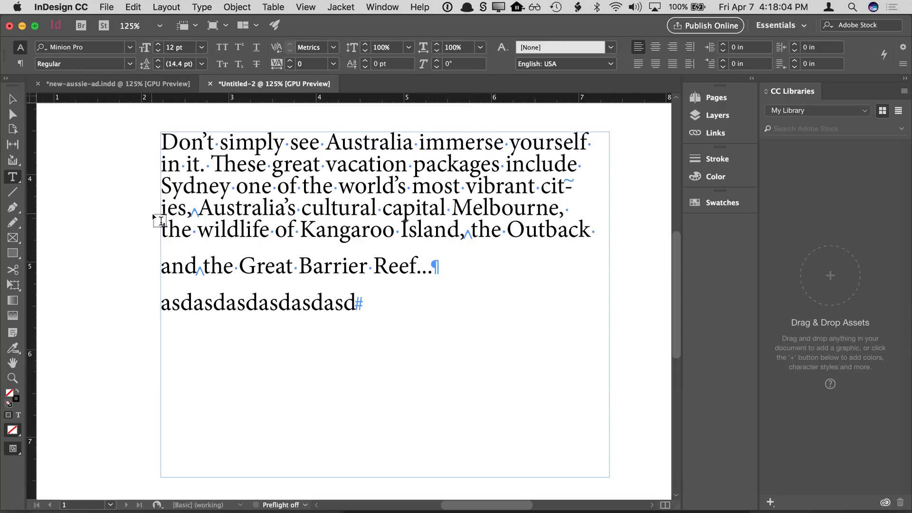
drag(212, 232, 247, 231)
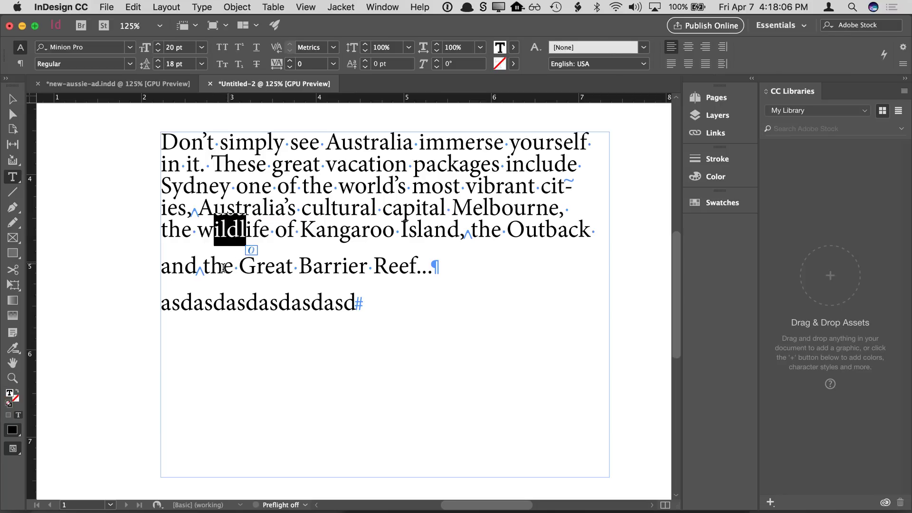
drag(210, 266, 234, 265)
drag(430, 266, 444, 266)
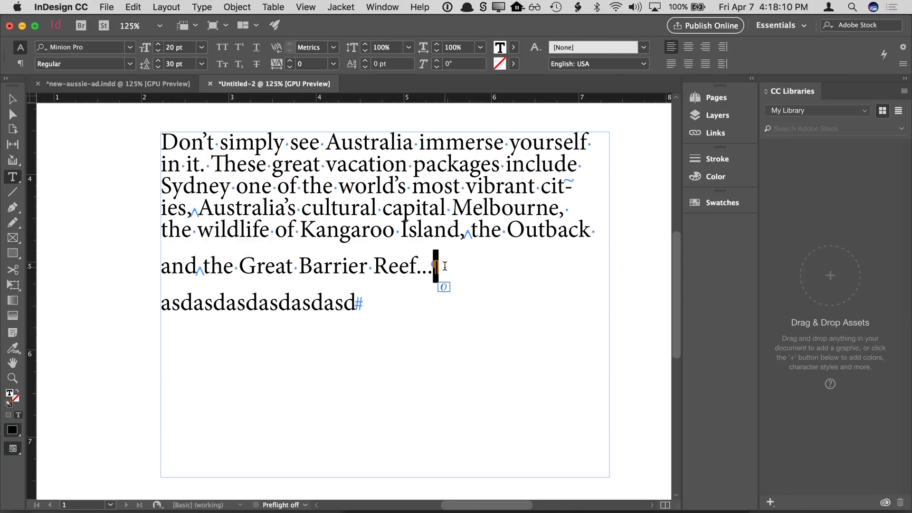
click(185, 64)
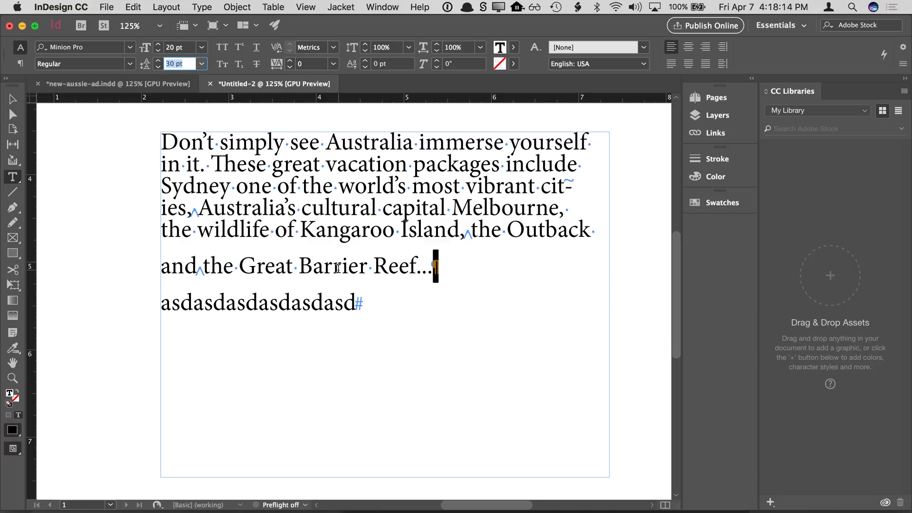
drag(336, 268, 293, 268)
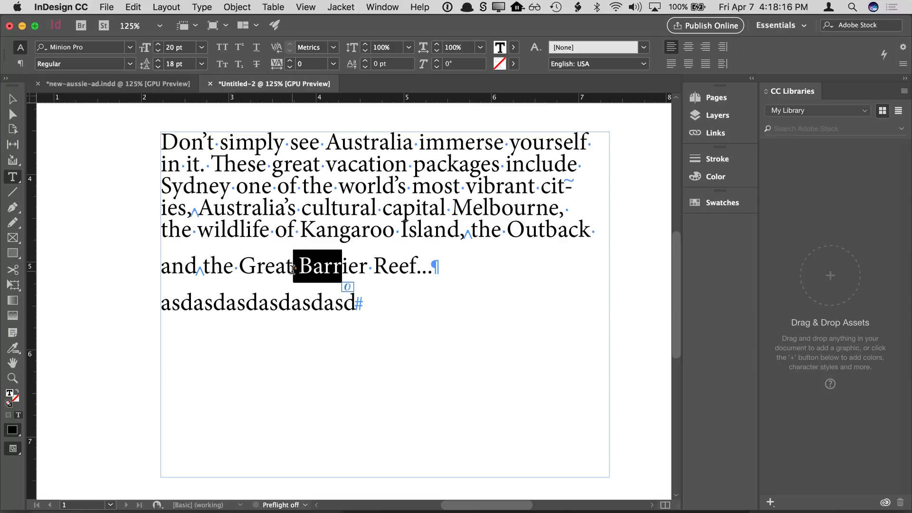
Select only the end-of-paragraph mark after "Reef..." and set its leading to 18 pt
click(441, 275)
key(shift+Right)
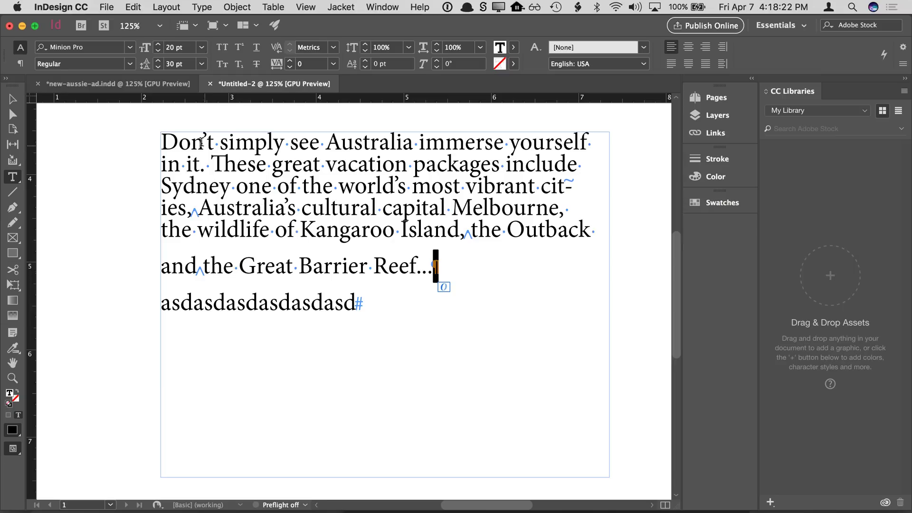
double_click(178, 65)
triple_click(178, 66)
text(18)
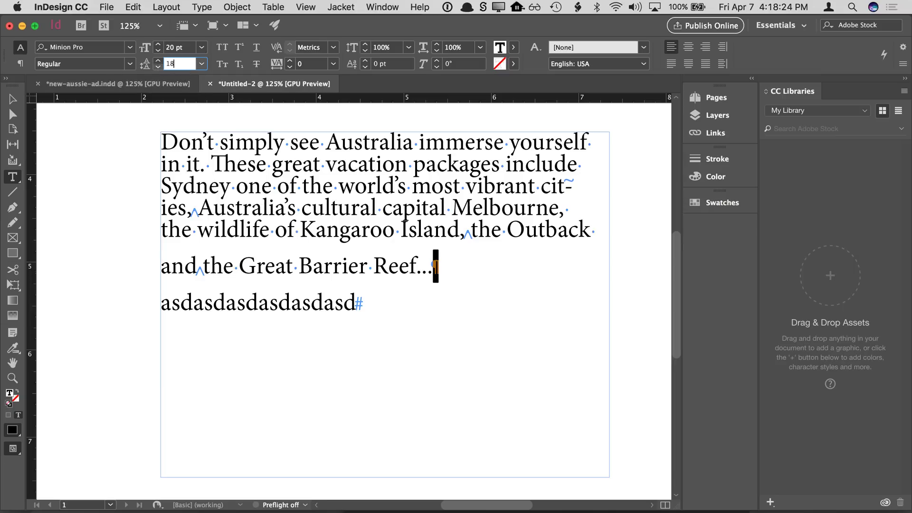
key(Return)
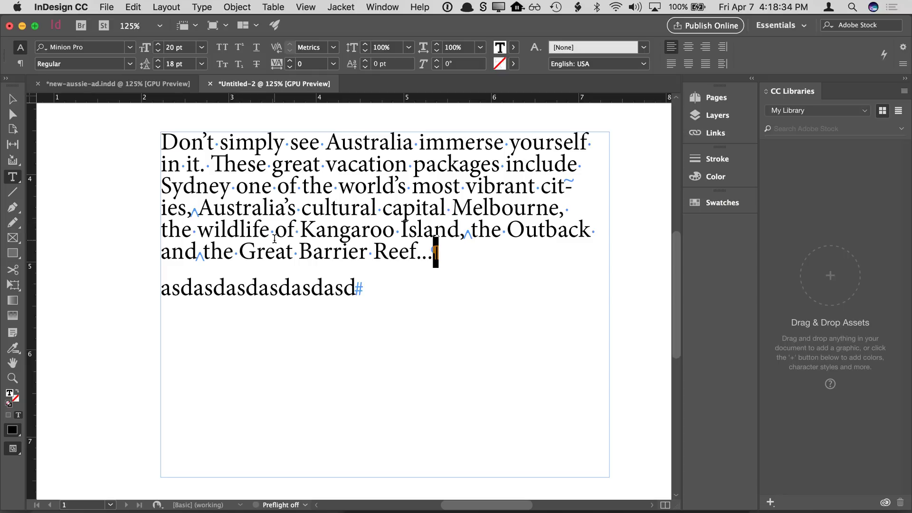
Undo the paragraph mark's leading change and return the first paragraph's text to 30 pt leading
key(super+alt+Down)
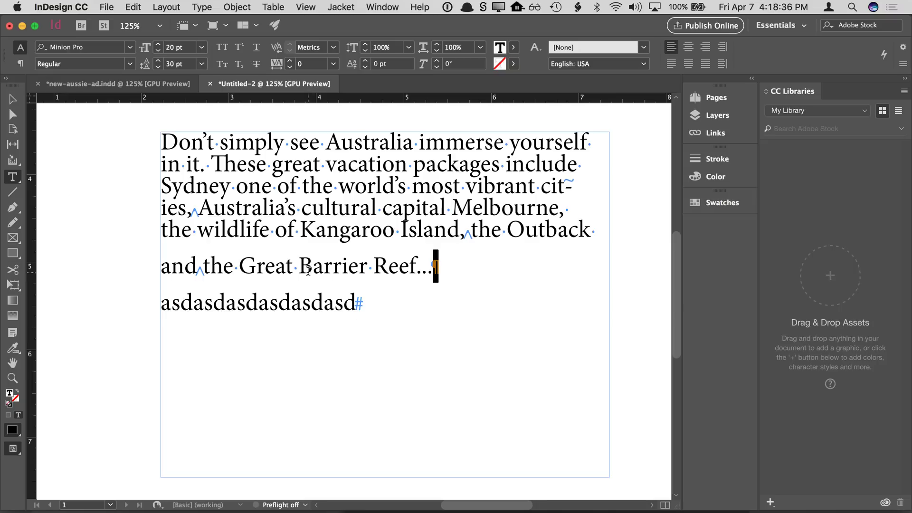
key(shift+super+Up)
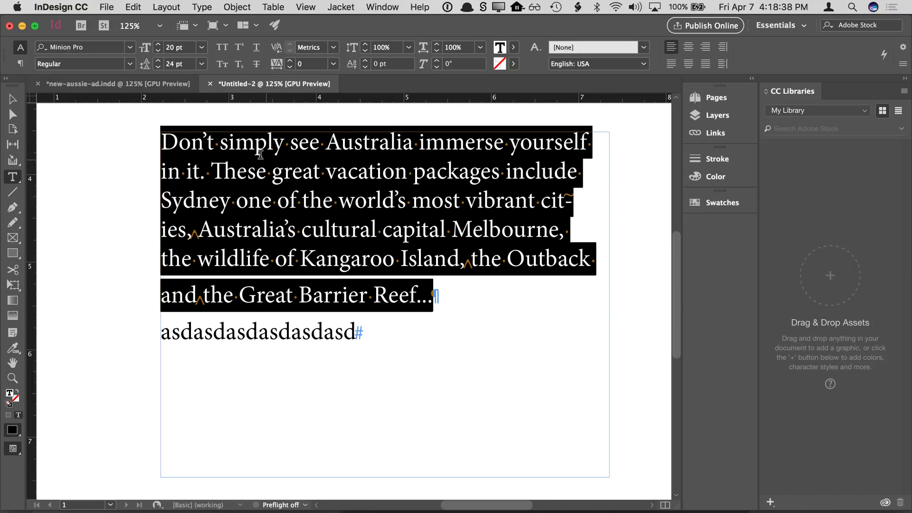
click(174, 64)
text(30)
key(Return)
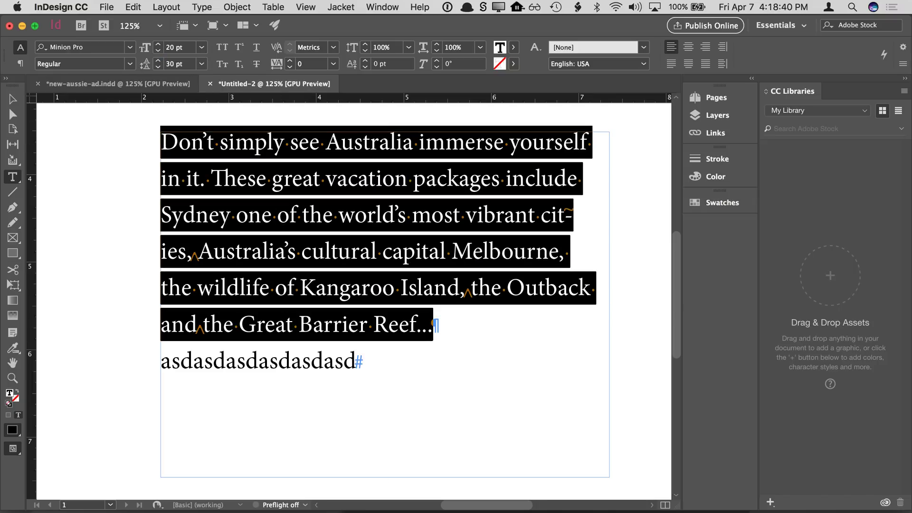
Reselect the first paragraph's text without its end-of-paragraph mark and reduce its leading to 29 pt
mouse_move(162, 142)
mouse_down()
mouse_move(447, 293)
mouse_move(457, 316)
mouse_move(304, 290)
mouse_move(139, 136)
mouse_move(159, 138)
mouse_up()
click(450, 321)
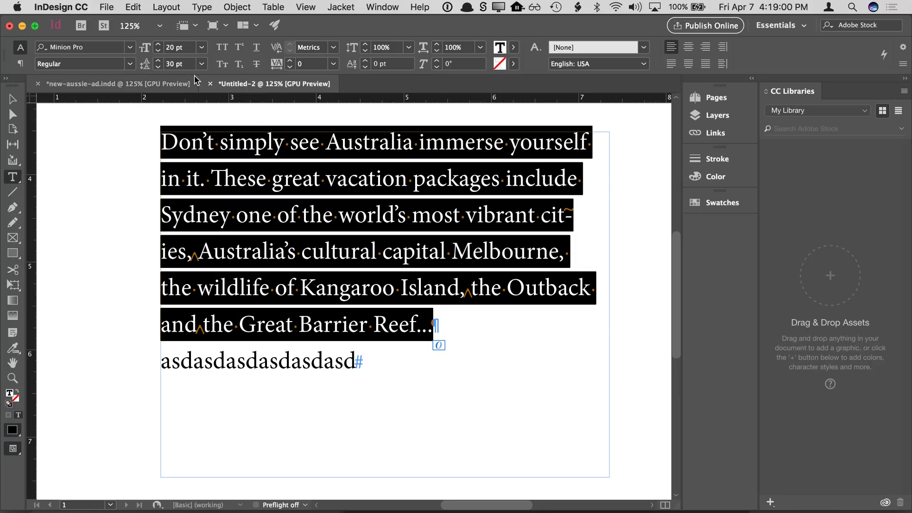
click(159, 67)
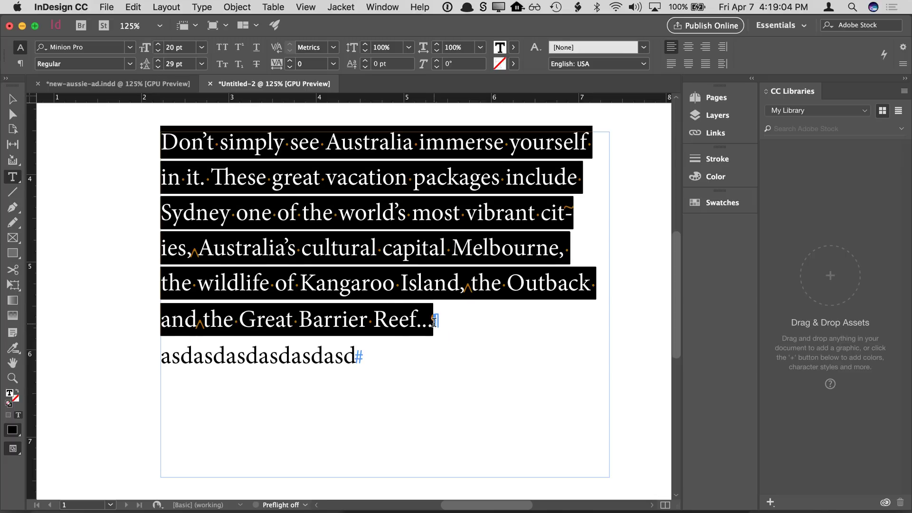
Turn on the Type preference Apply Leading to Entire Paragraphs for the Untitled-2 document
drag(433, 321, 448, 321)
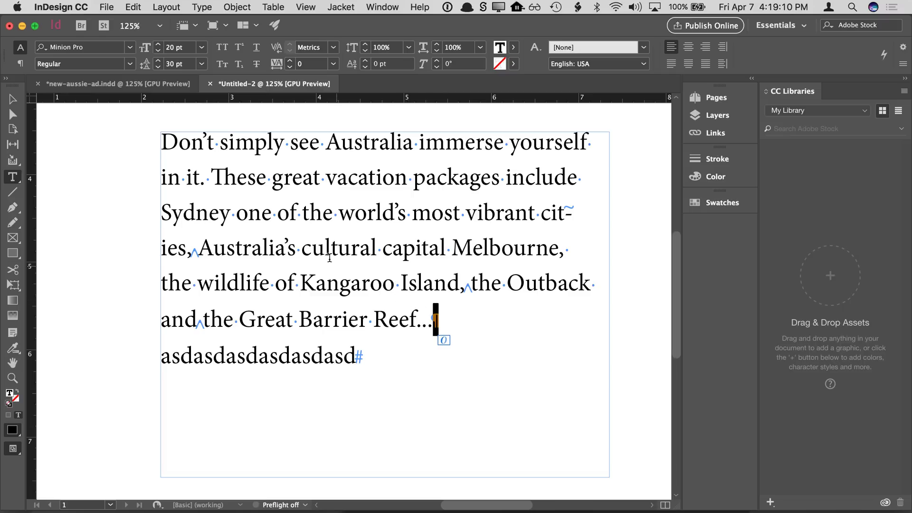
click(220, 145)
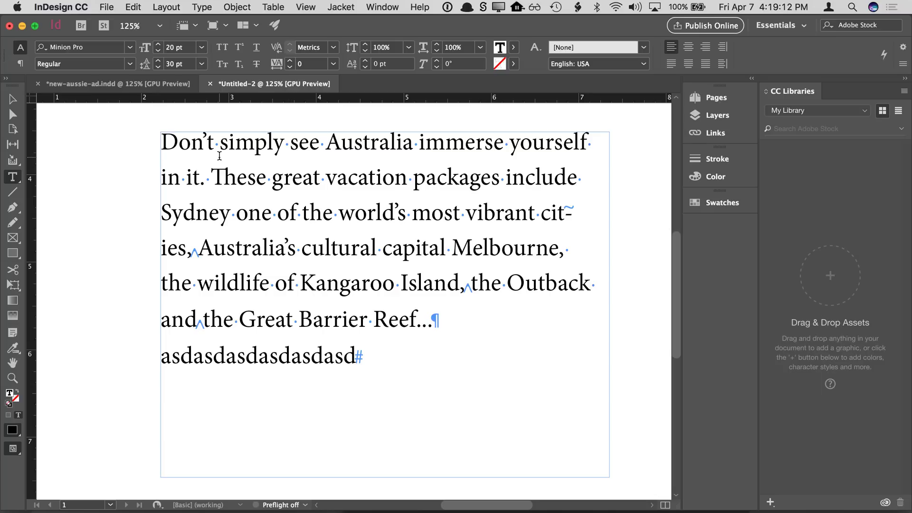
click(84, 7)
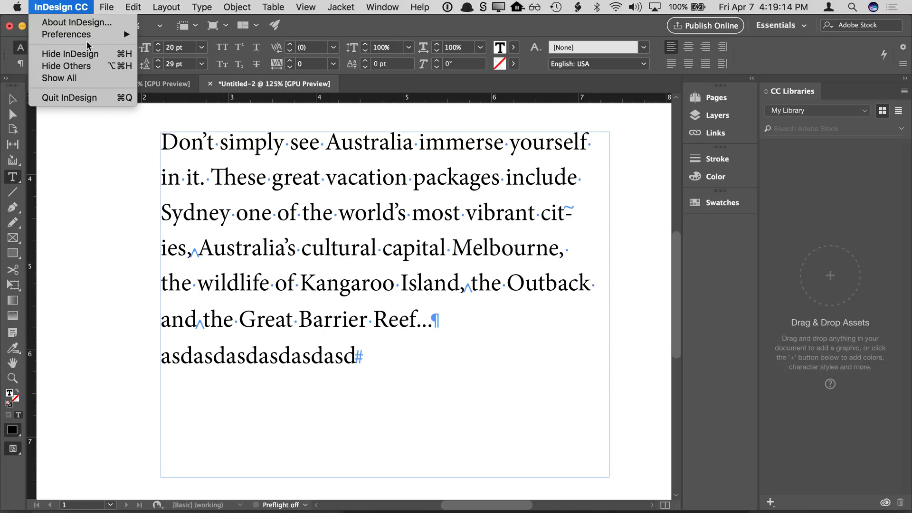
mouse_move(88, 36)
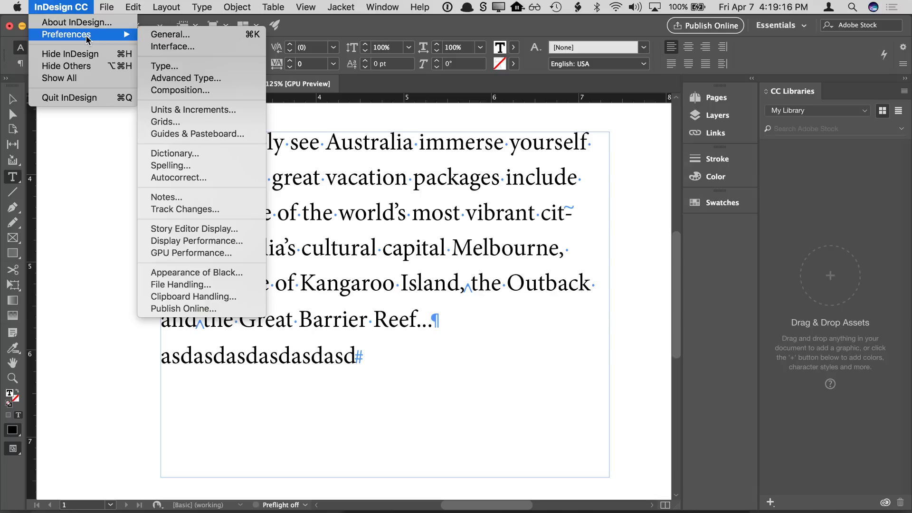
click(179, 67)
click(394, 162)
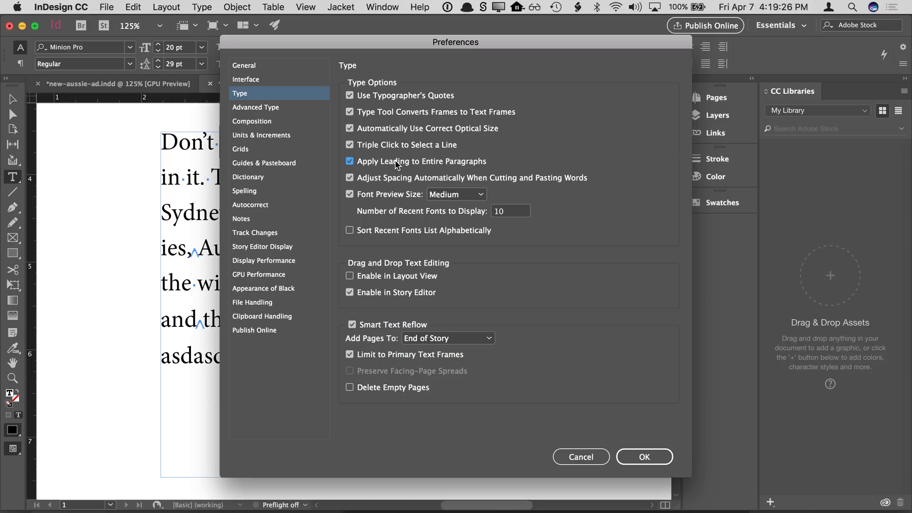
click(644, 457)
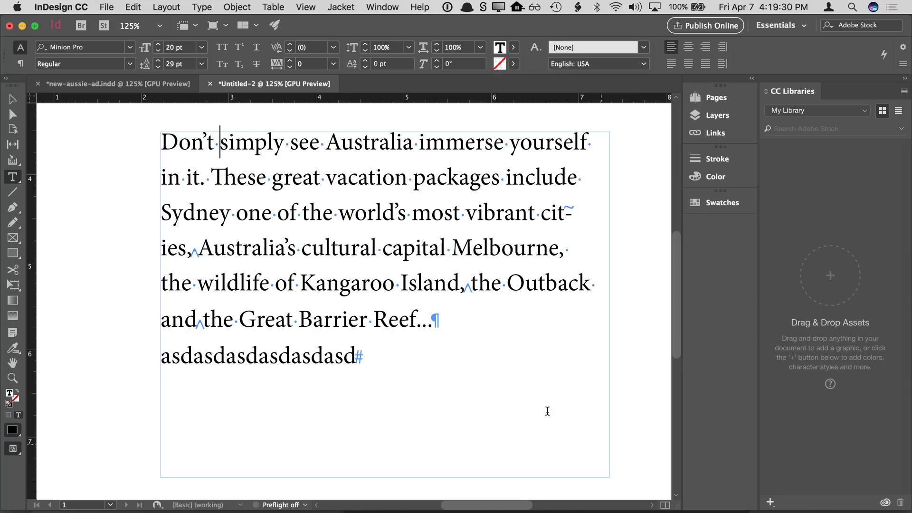
With only "of" on the third line selected, vary the leading up and down to 22 pt and check the end-of-paragraph mark
double_click(283, 223)
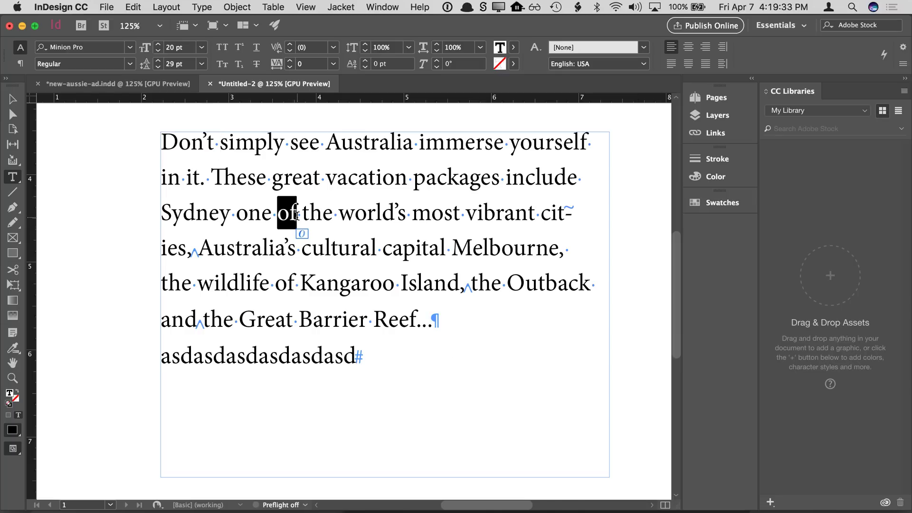
click(159, 60)
click(159, 60)
click(159, 60)
click(158, 61)
click(158, 60)
click(159, 67)
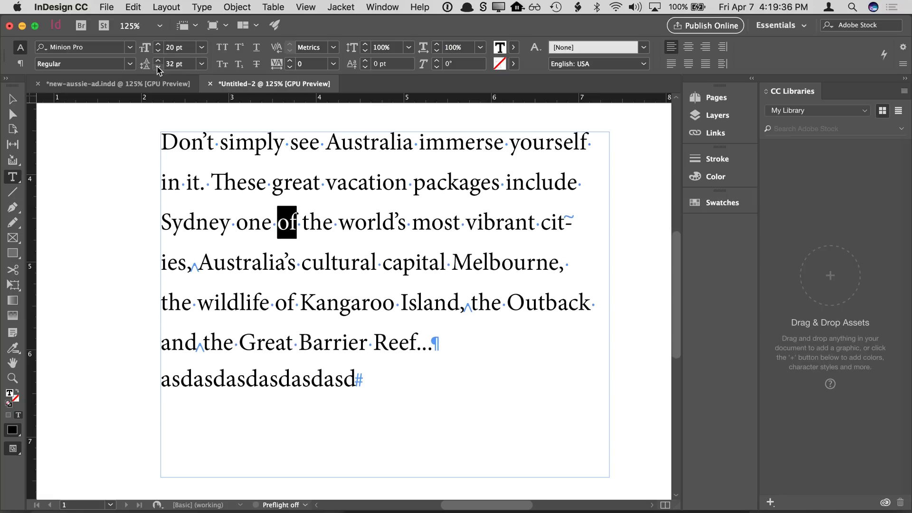
click(159, 68)
click(159, 68)
click(159, 68)
click(159, 68)
click(158, 68)
click(158, 68)
click(158, 68)
click(159, 68)
click(159, 68)
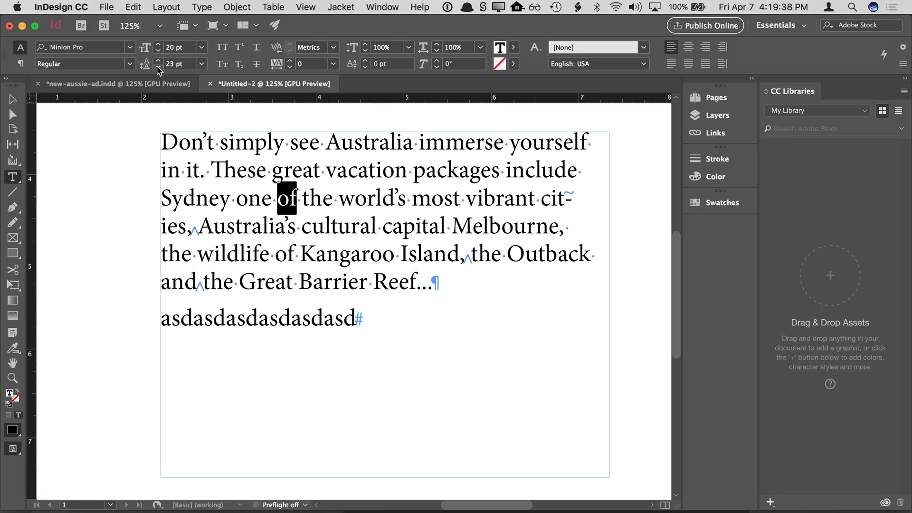
click(159, 68)
click(158, 68)
click(436, 269)
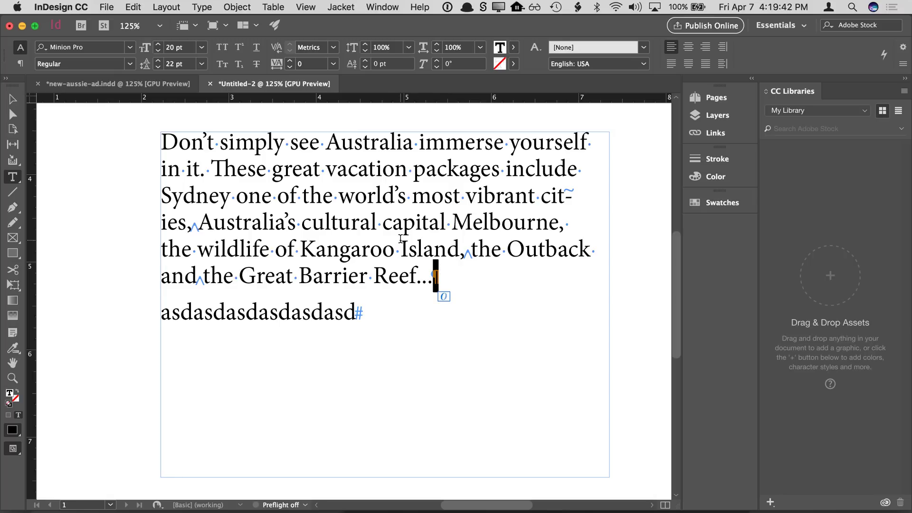
Select a few letters across "cultural capital" and vary the first paragraph's leading down to 18 pt
drag(394, 231, 351, 230)
click(158, 60)
click(158, 60)
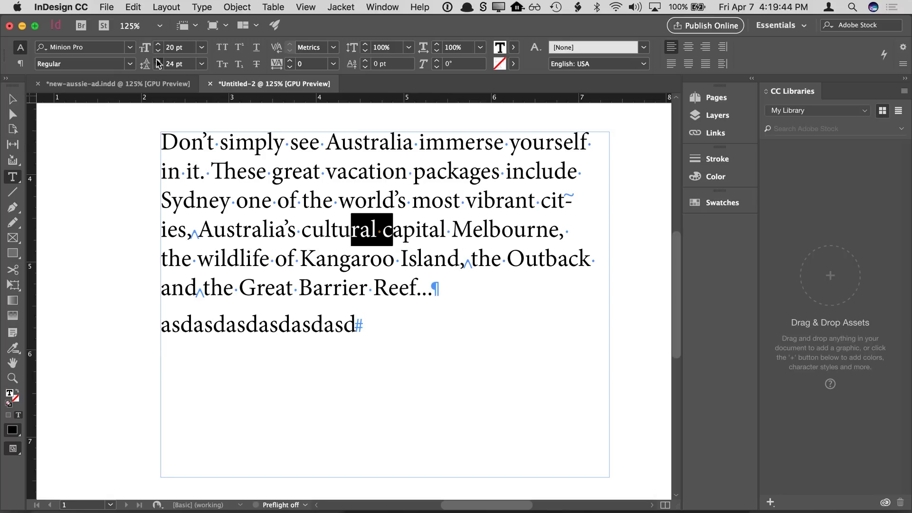
click(158, 60)
click(158, 60)
click(158, 61)
click(158, 60)
click(159, 67)
click(159, 67)
click(159, 67)
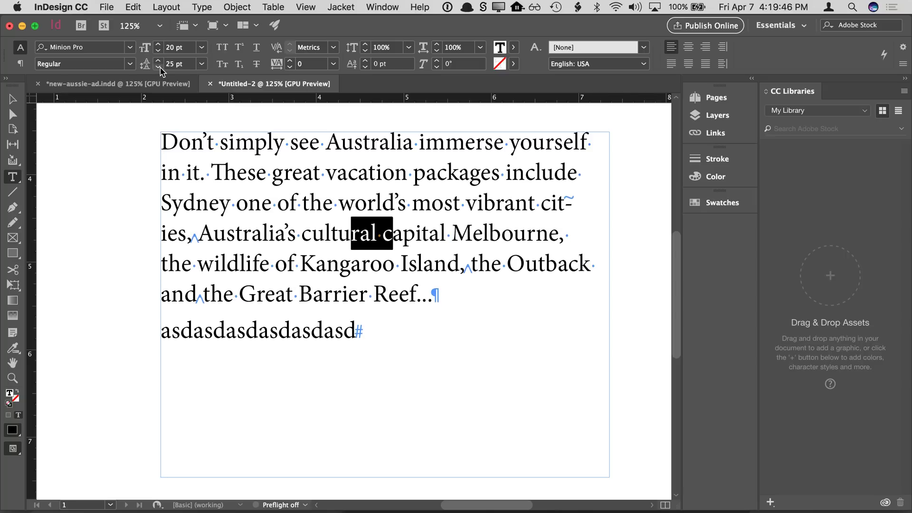
click(159, 67)
click(159, 67)
click(159, 67)
click(159, 67)
click(159, 67)
click(159, 67)
click(159, 67)
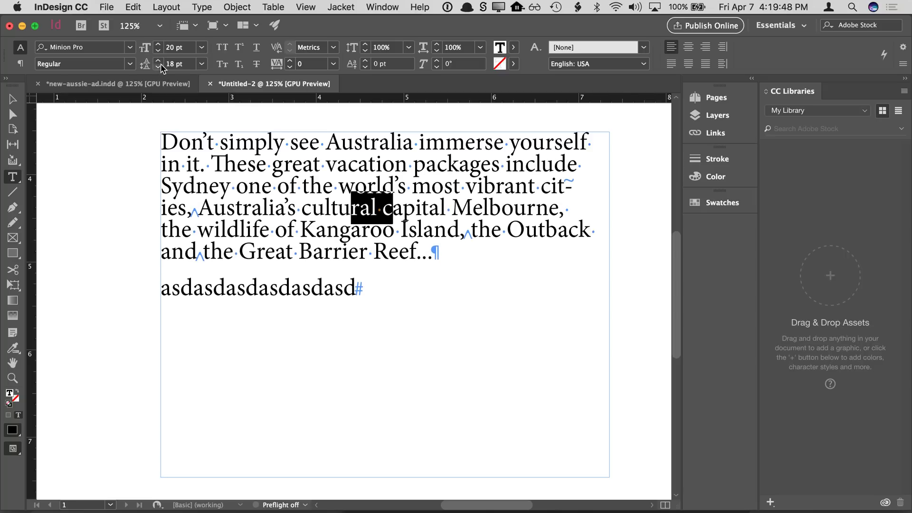
Adjust the first paragraph's leading to 25 pt and deselect the text
click(160, 65)
click(160, 65)
click(160, 66)
click(161, 65)
click(160, 66)
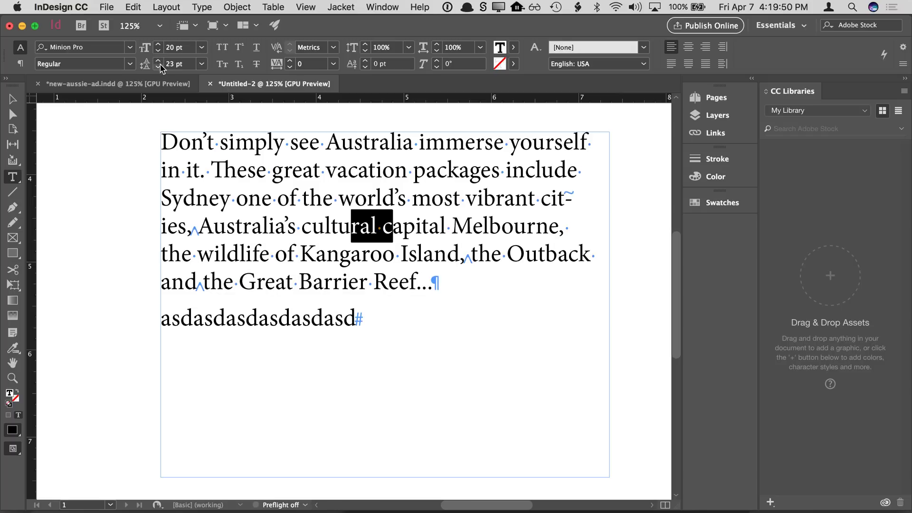
click(159, 65)
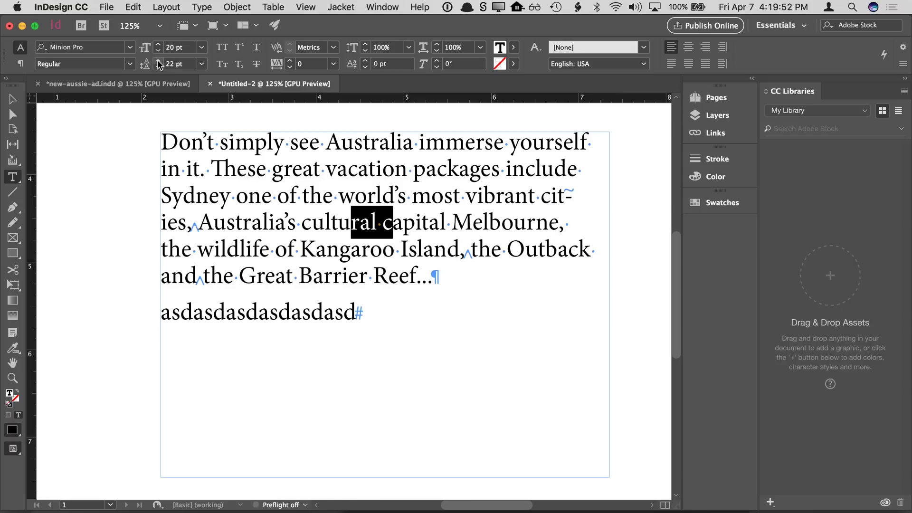
click(161, 68)
click(161, 67)
click(160, 62)
click(160, 61)
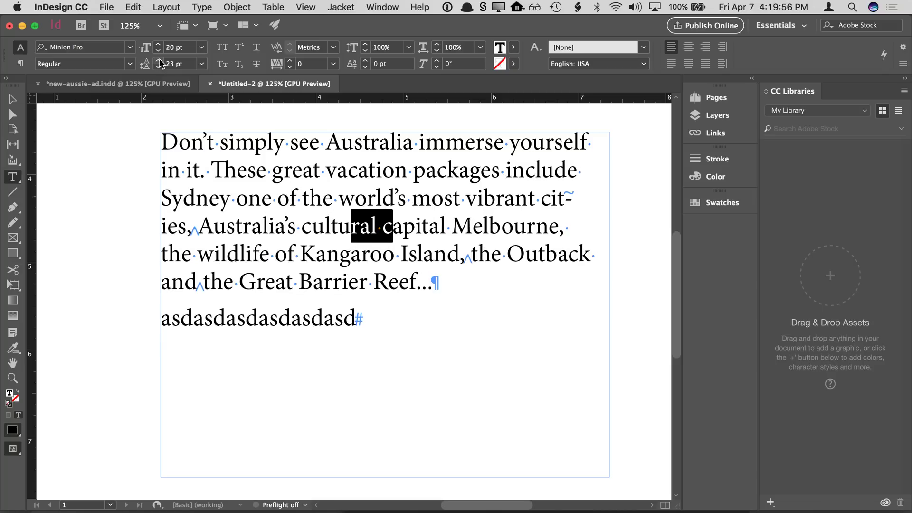
click(160, 62)
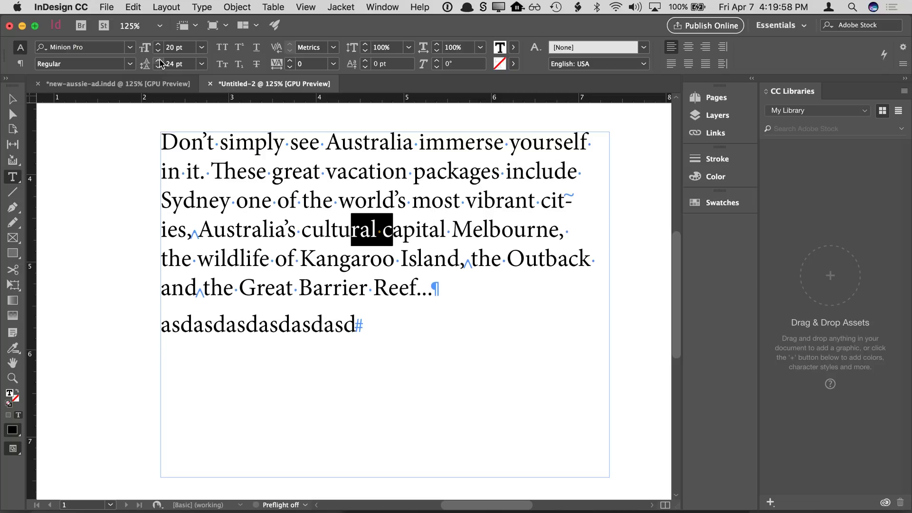
click(160, 62)
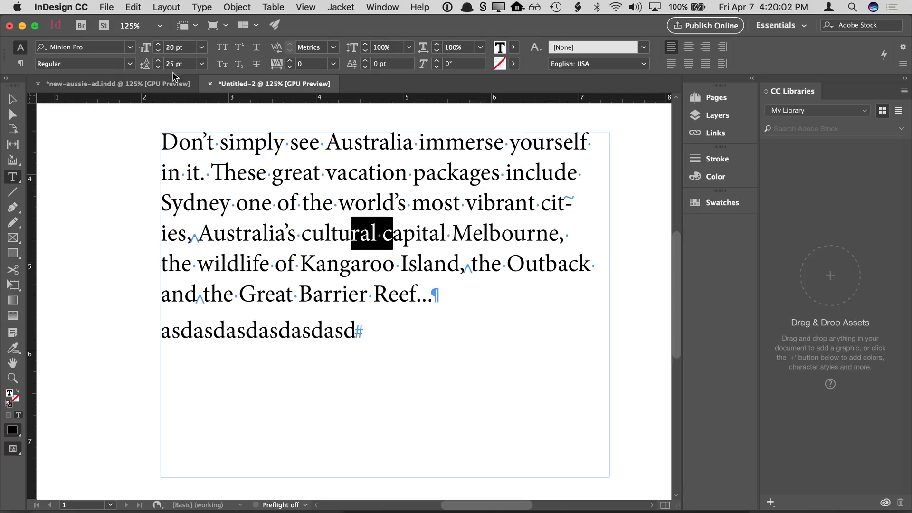
click(143, 151)
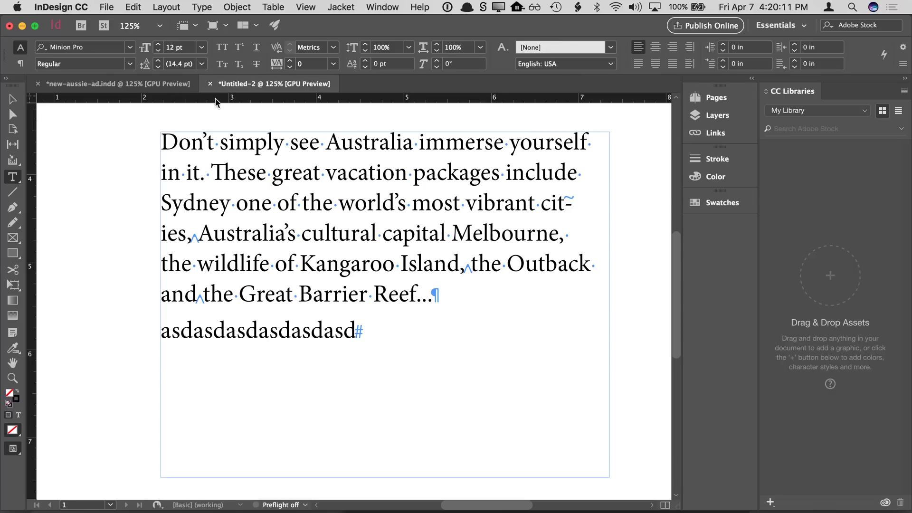
Switch to the new-aussie-ad.indd document and turn on the Type preference Apply Leading to Entire Paragraphs
click(168, 86)
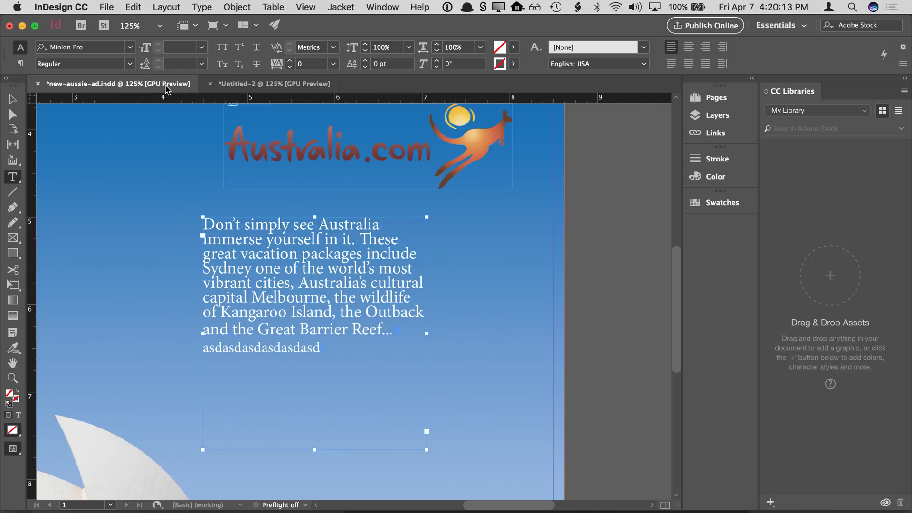
click(78, 11)
mouse_move(89, 37)
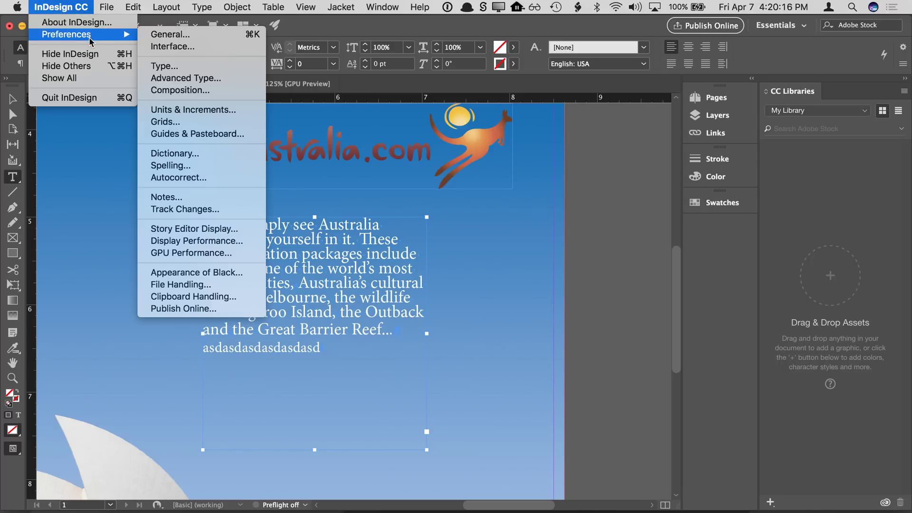
click(193, 66)
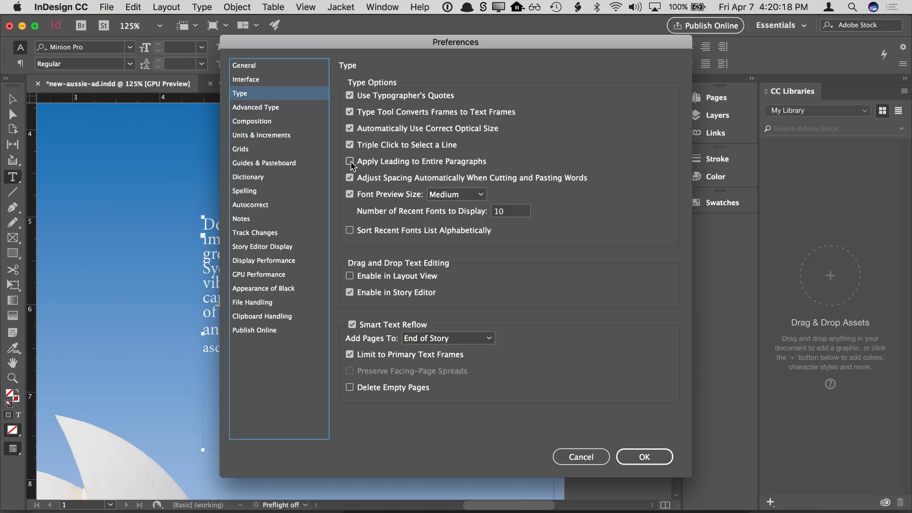
click(381, 167)
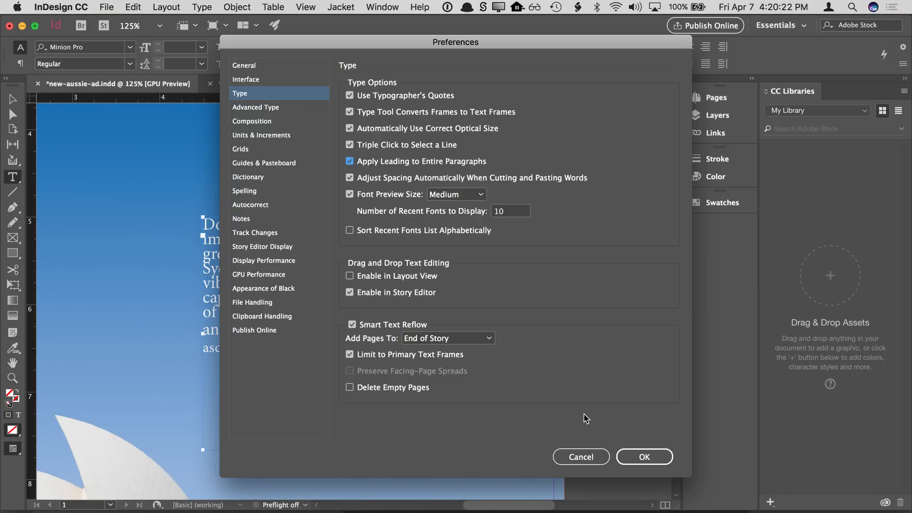
click(622, 458)
click(609, 373)
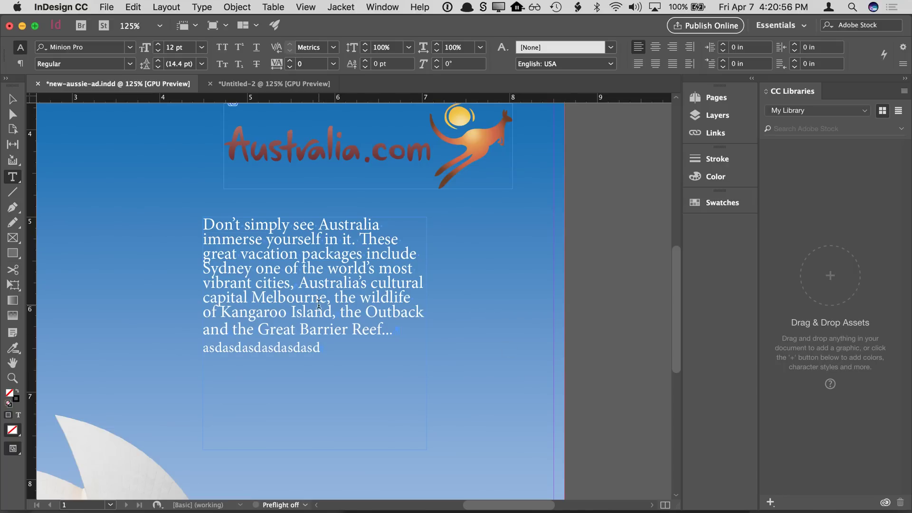
Delete the placeholder line "asdasdasdasdasdasd" below the ad's paragraph
drag(394, 335, 322, 349)
key(BackSpace)
Set all the text in the ad's text frame to 12 pt size with 18 pt leading
key(super+a)
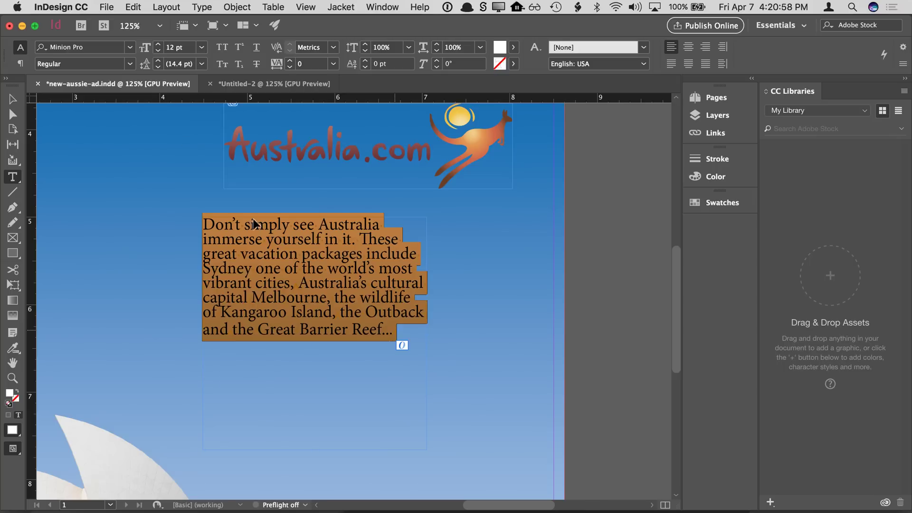
click(180, 46)
key(BackSpace)
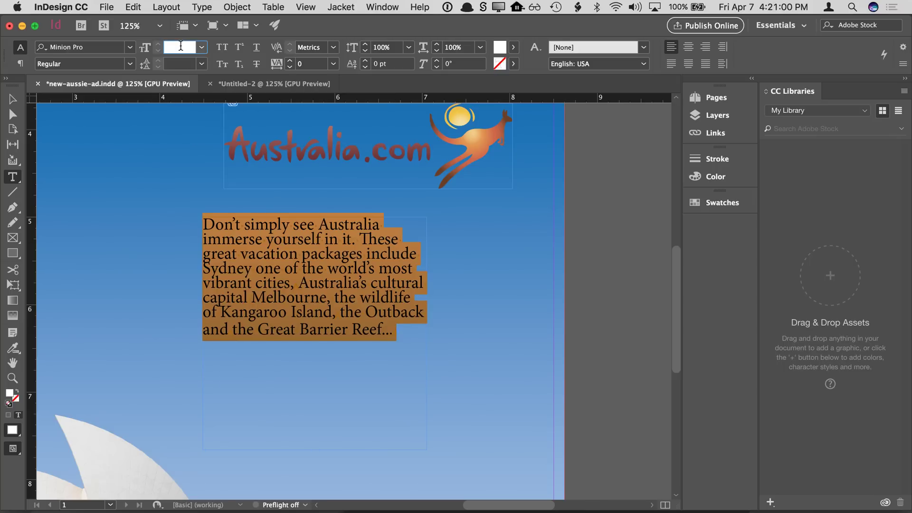
text(12)
key(Return)
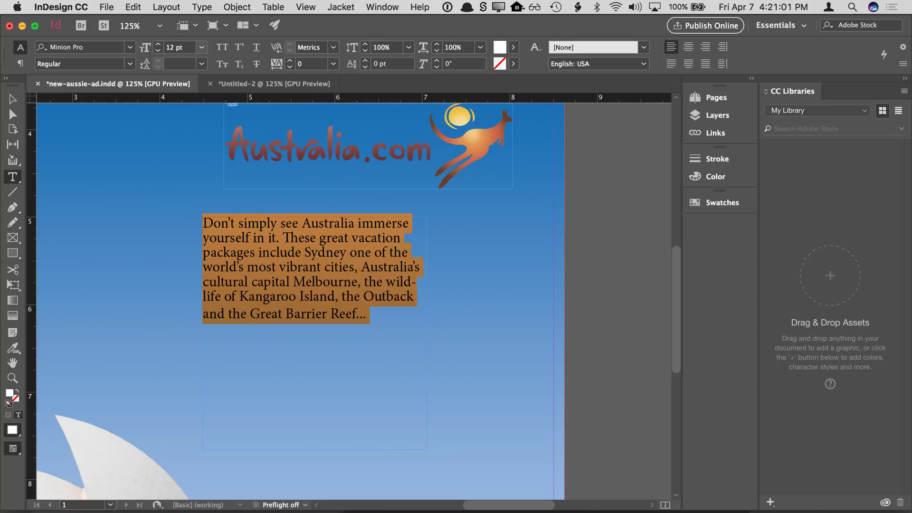
click(188, 65)
text(18)
key(Return)
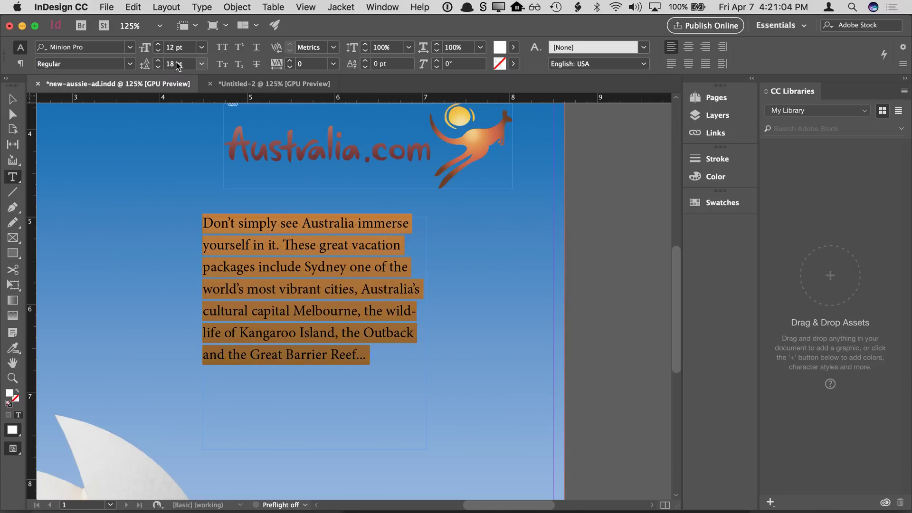
Resize the ad's text frame to about 2.8 in wide by 2.26 in high, keeping its upper-left corner in place
click(13, 99)
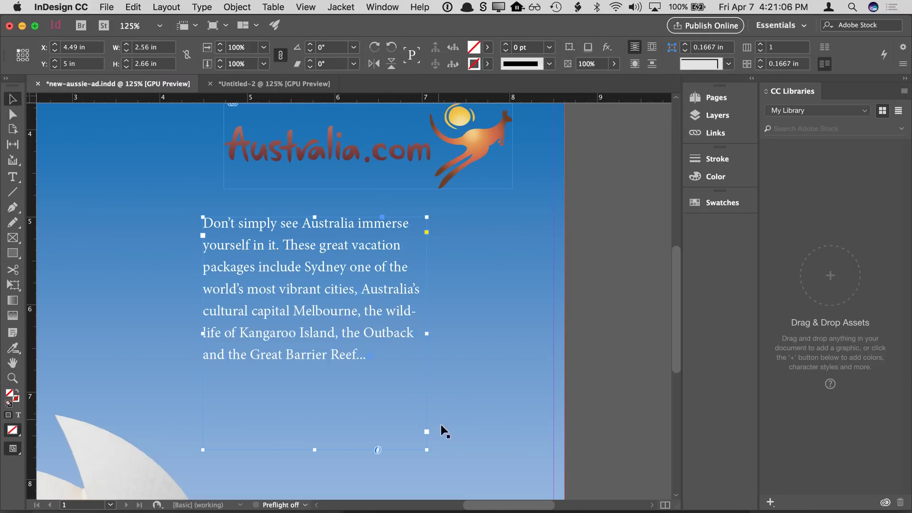
drag(427, 449, 447, 415)
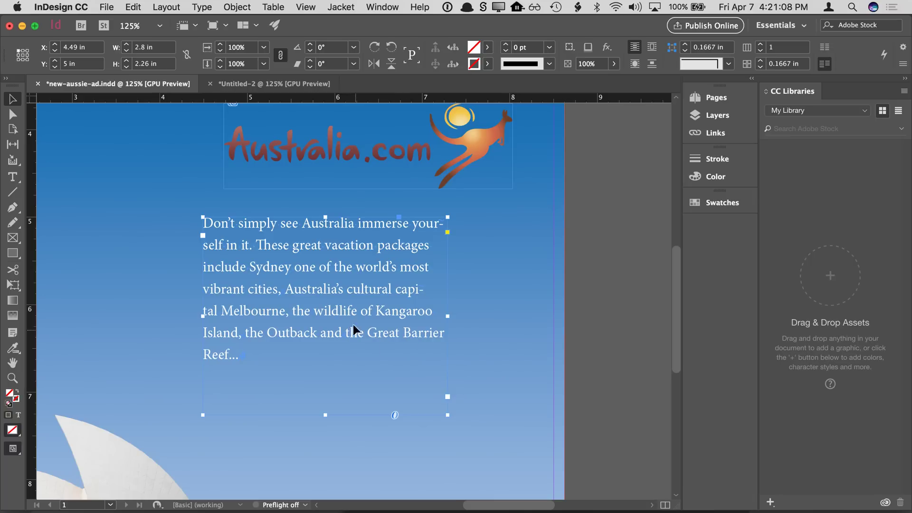
Select the whole ad paragraph and center-align it using the paragraph formatting controls
double_click(409, 300)
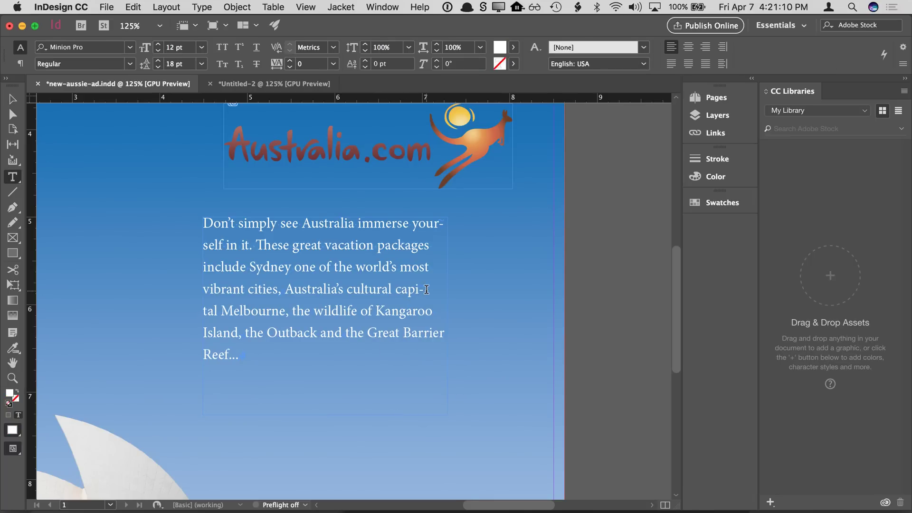
drag(204, 222, 273, 371)
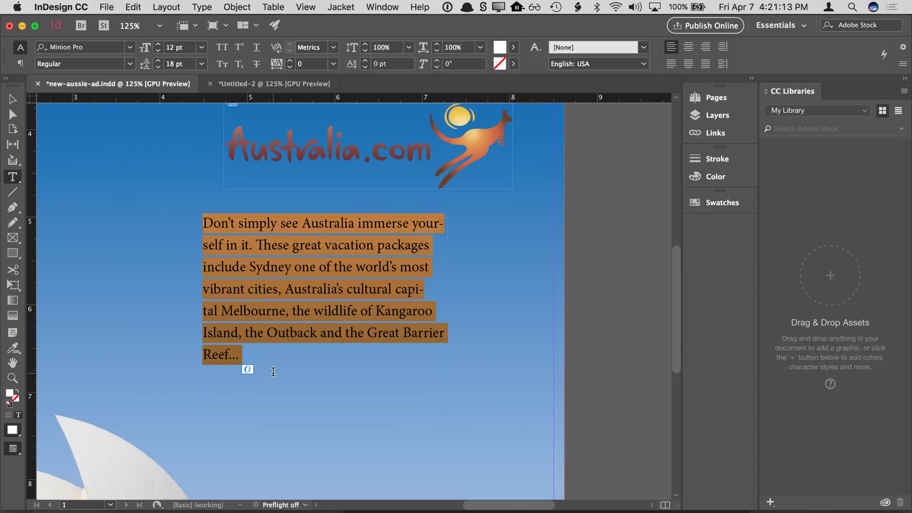
click(20, 64)
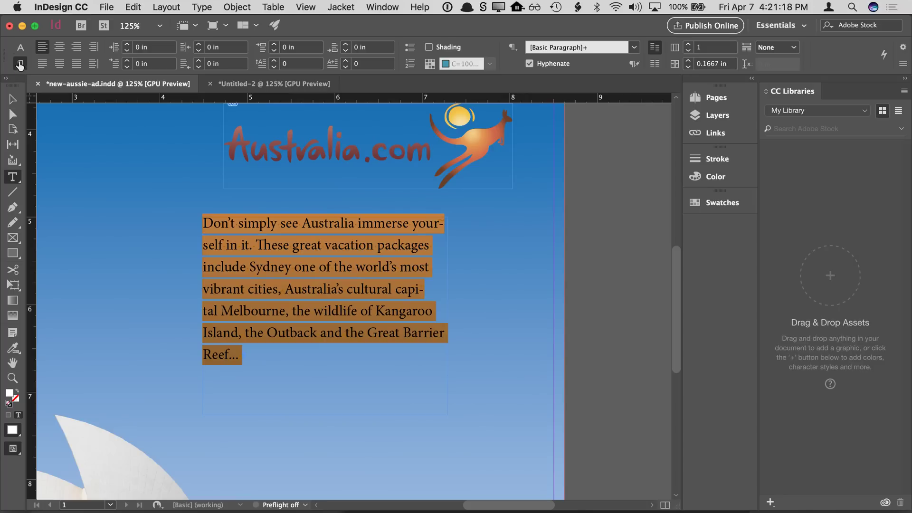
click(20, 47)
click(20, 64)
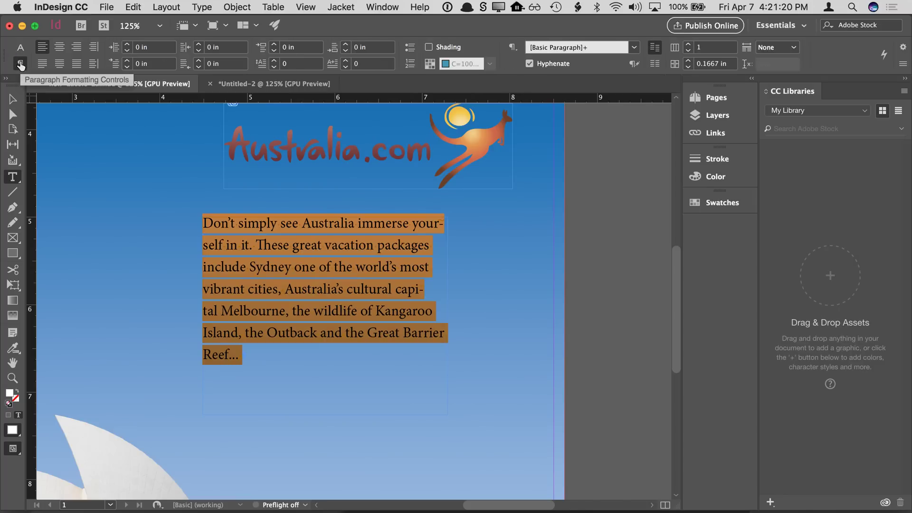
click(58, 48)
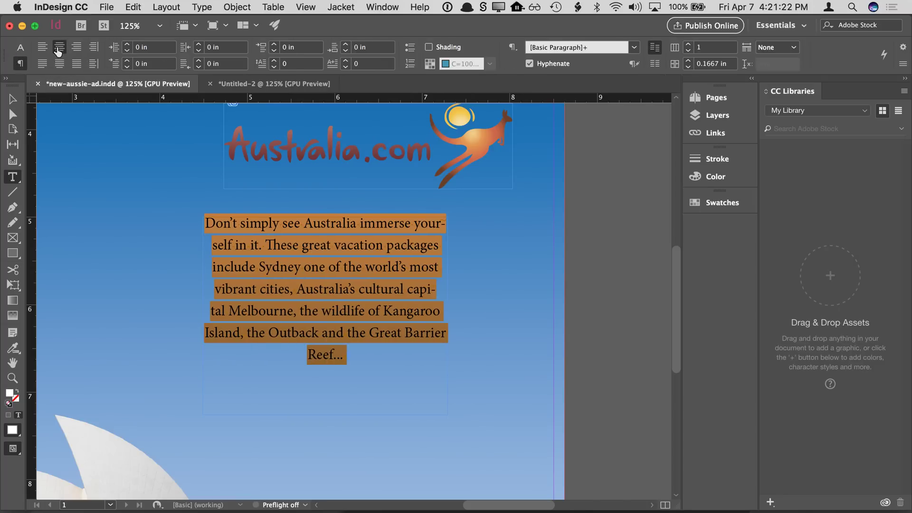
Left-align the selected ad paragraph and turn off its hyphenation
click(76, 47)
click(43, 48)
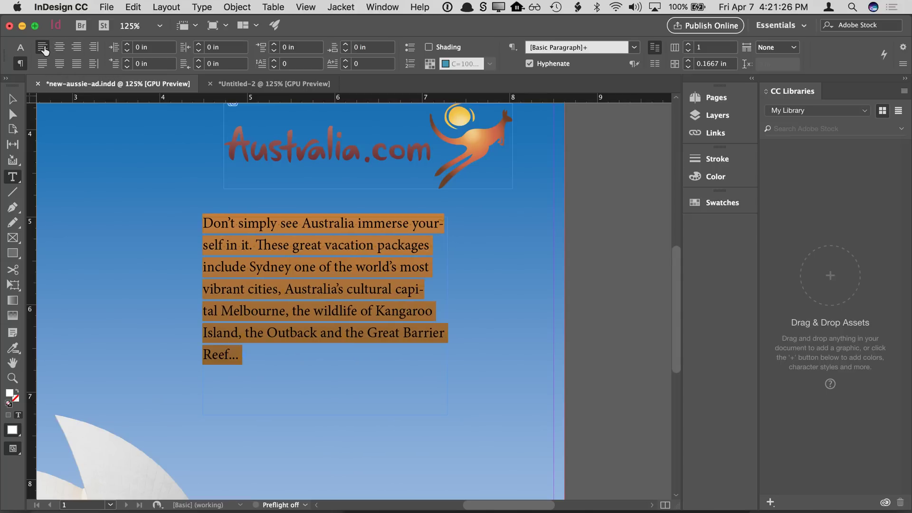
click(23, 50)
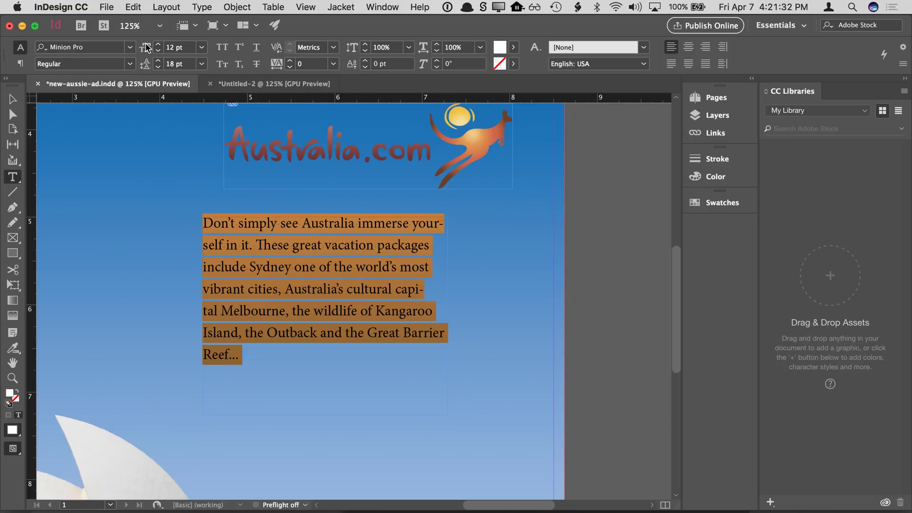
click(20, 63)
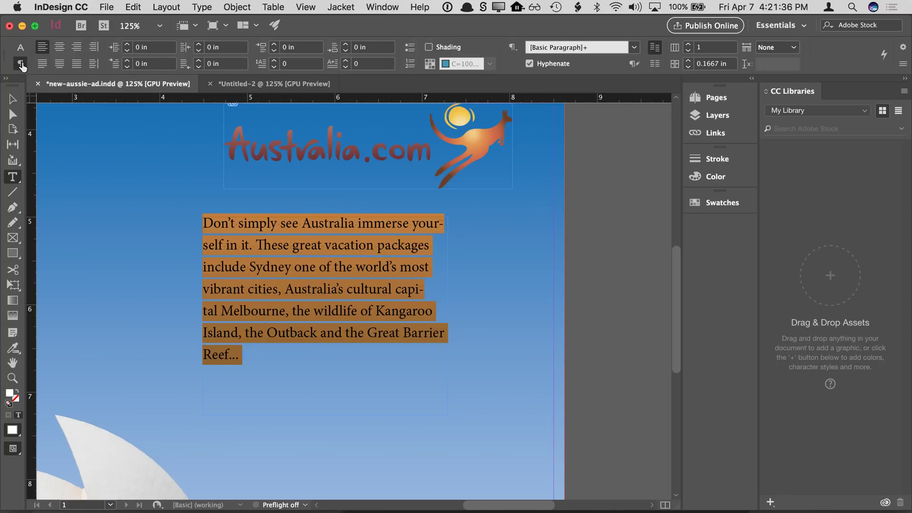
click(529, 63)
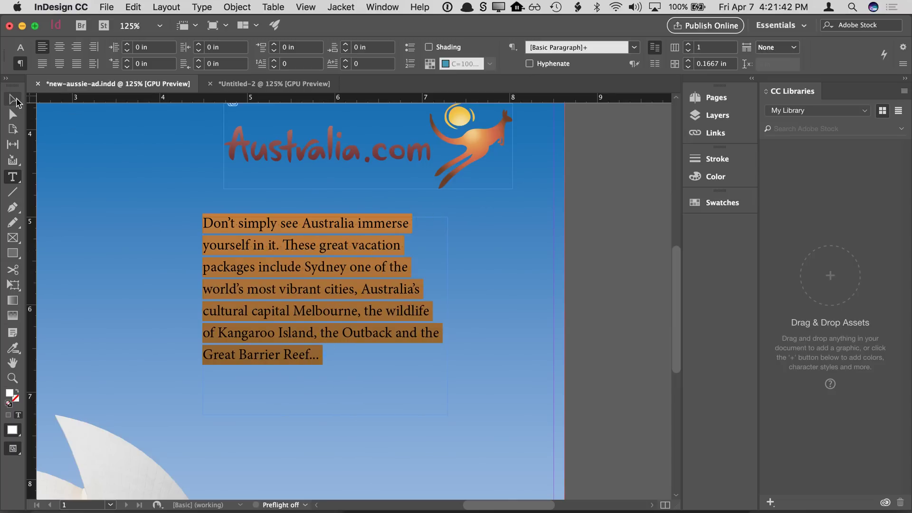
Widen the paragraph's text frame to 3 in, keeping its left edge in place
click(14, 100)
drag(447, 316, 469, 317)
key(super+minus)
key(super+minus)
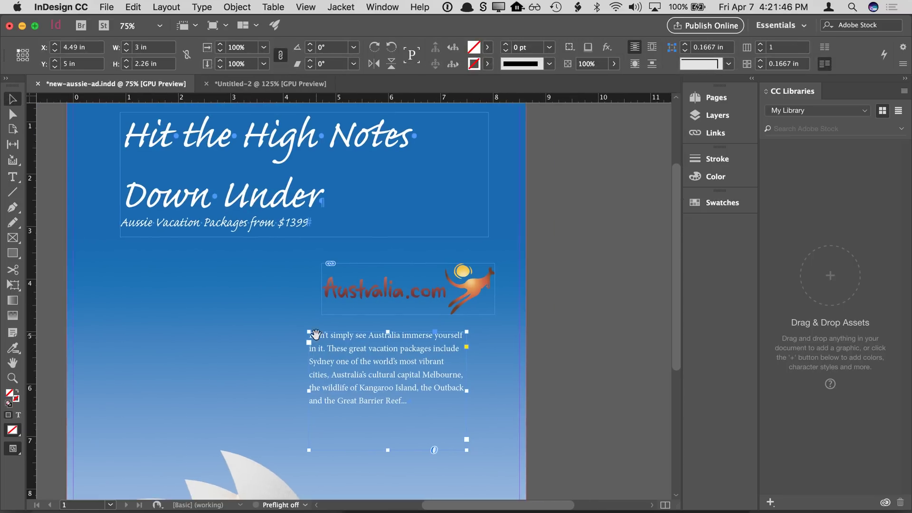
Reduce the leading of the headline "Hit the High Notes Down Under" to 66 pt
double_click(354, 207)
key(super+a)
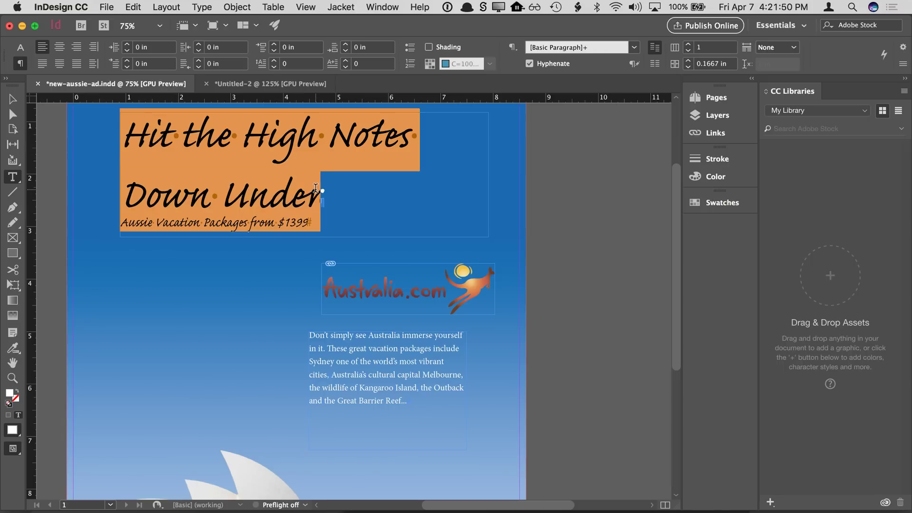
click(194, 142)
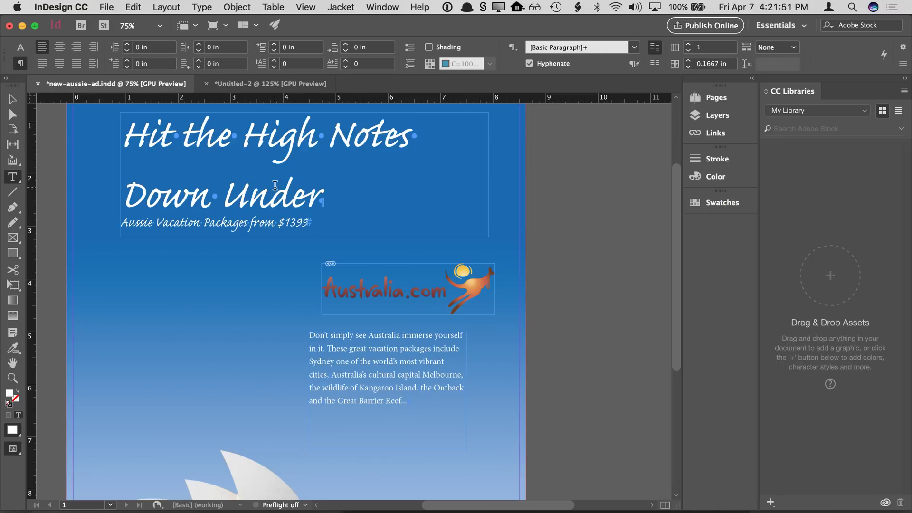
click(20, 47)
drag(172, 138, 212, 135)
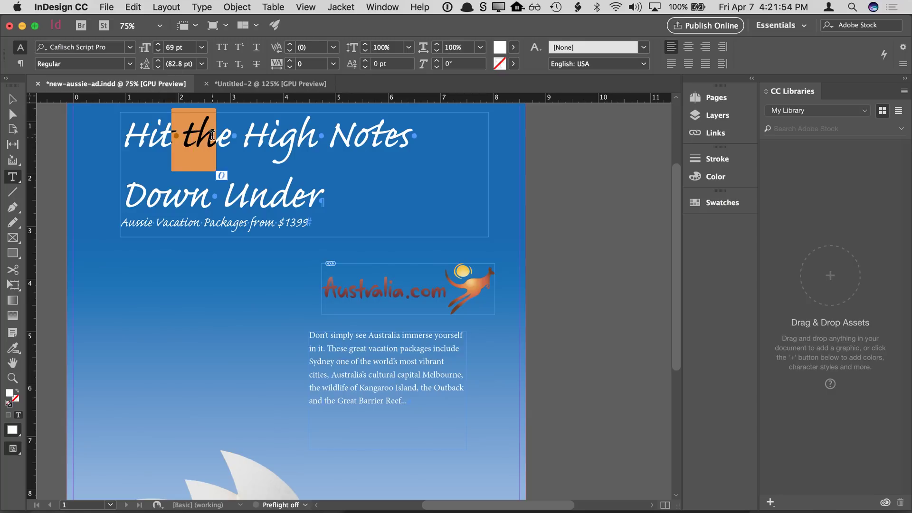
click(212, 136)
double_click(192, 136)
click(227, 137)
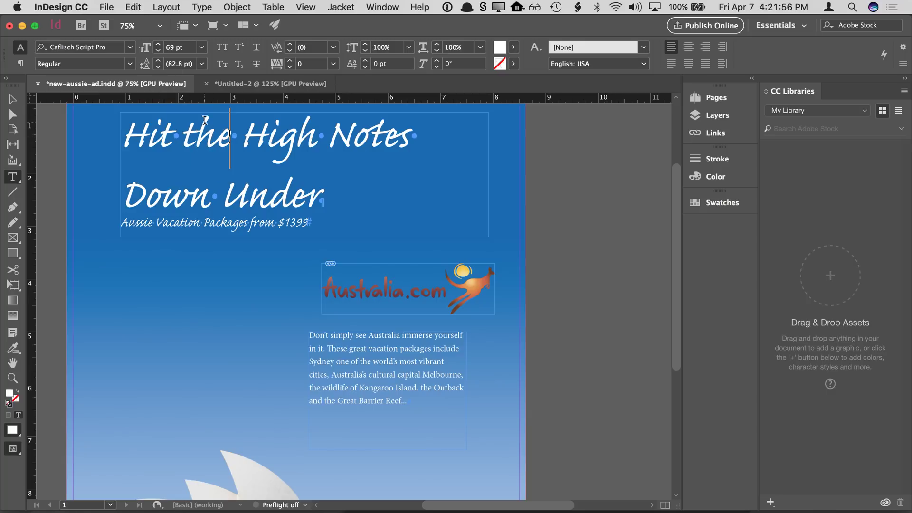
click(158, 68)
click(158, 68)
click(158, 68)
click(158, 68)
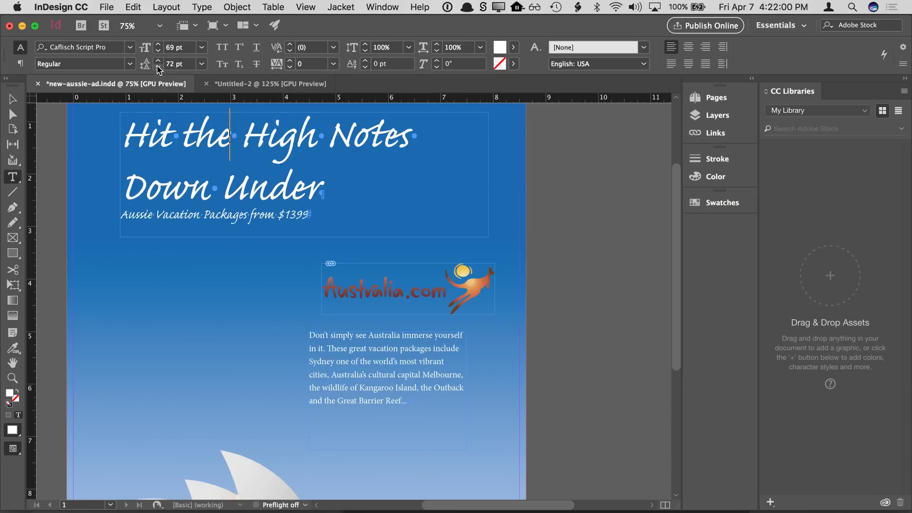
click(158, 68)
click(159, 68)
click(158, 68)
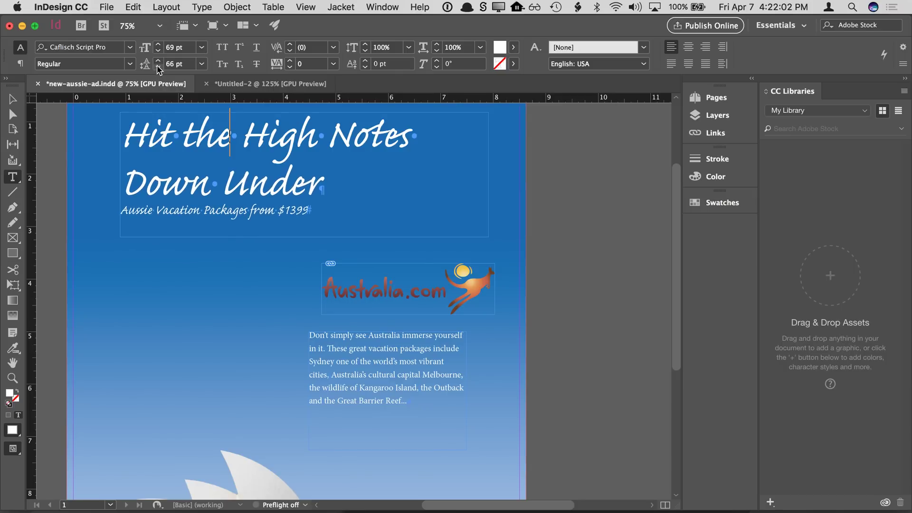
Hide the hidden characters in the document and deselect the headline text
click(208, 9)
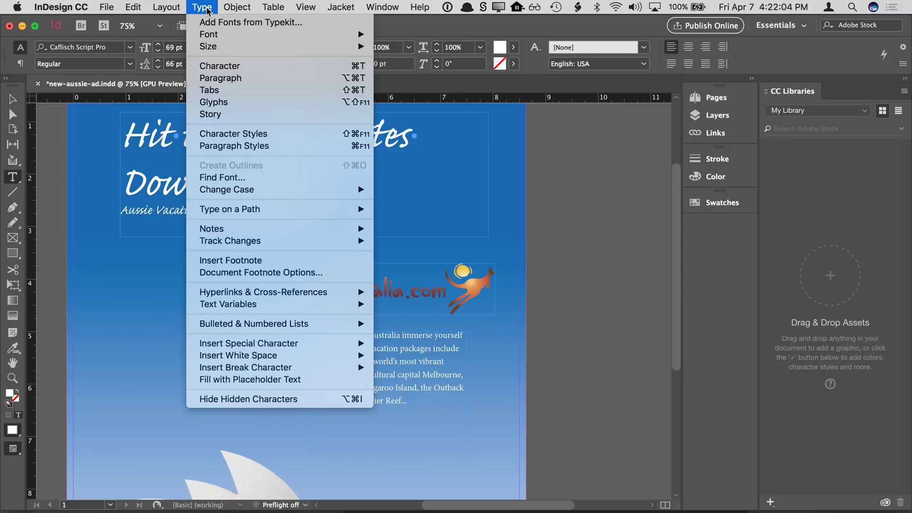
click(266, 399)
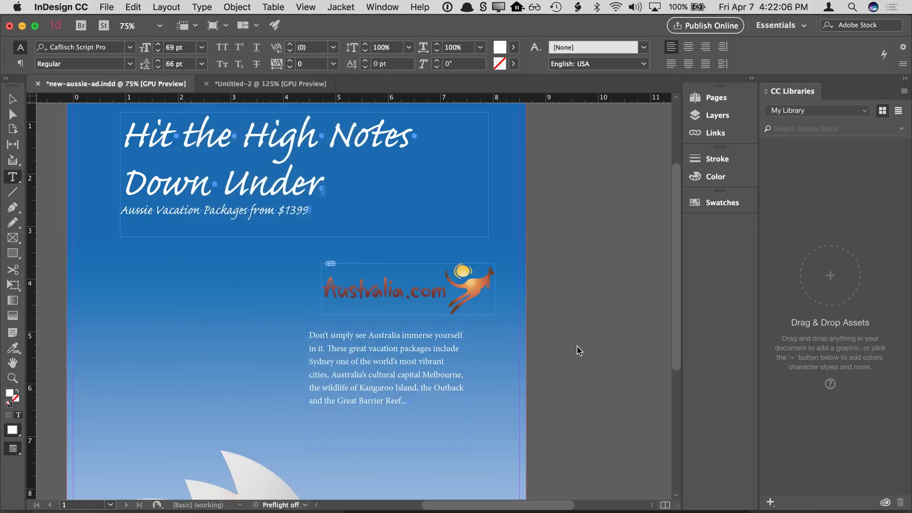
click(572, 326)
Align the Australia.com logo's left edge with the paragraph frame at X 4.49 in, and replace it with australia dot com logo-white.ai
click(13, 99)
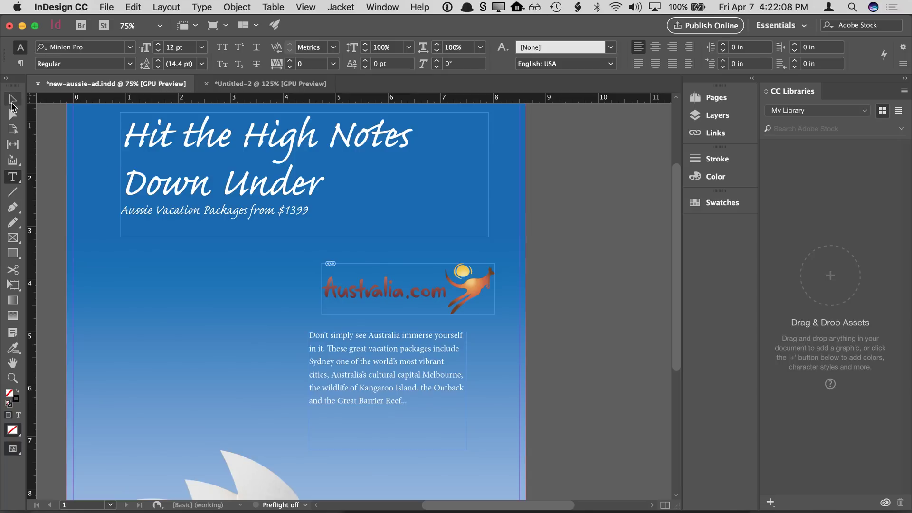
drag(436, 287, 442, 294)
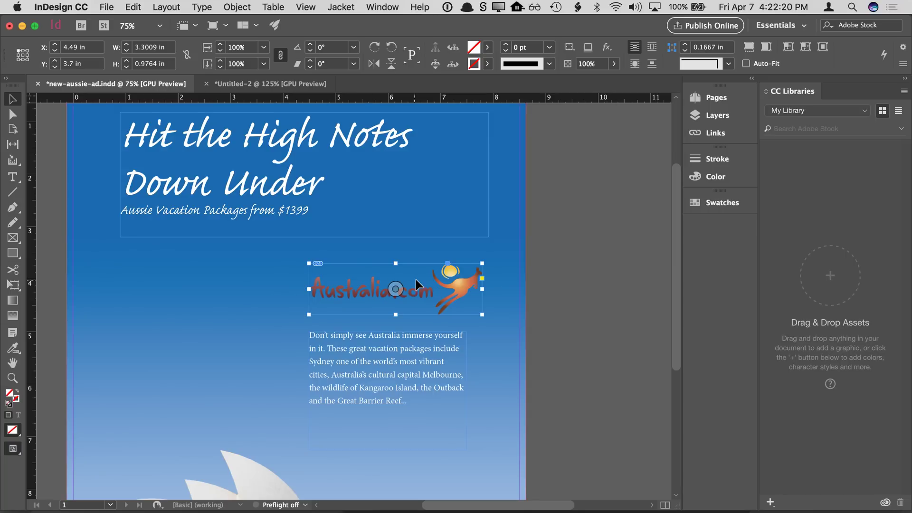
click(107, 7)
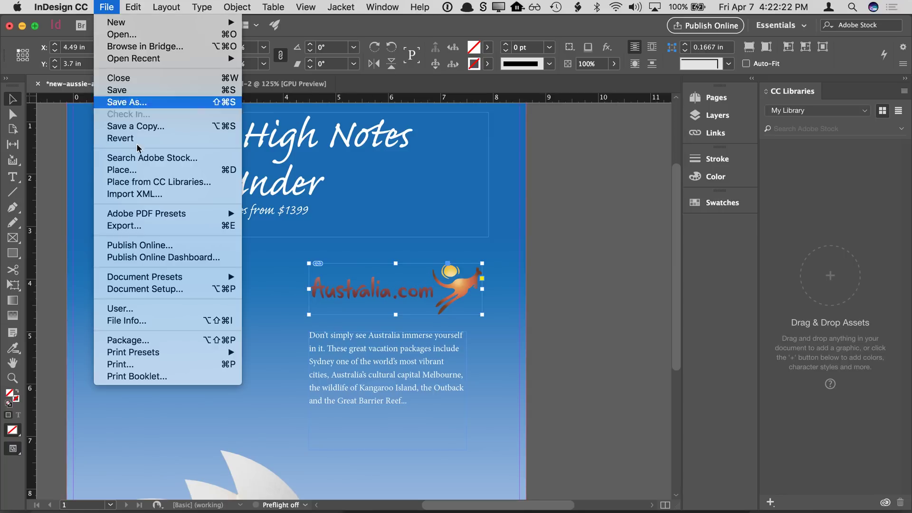
click(136, 172)
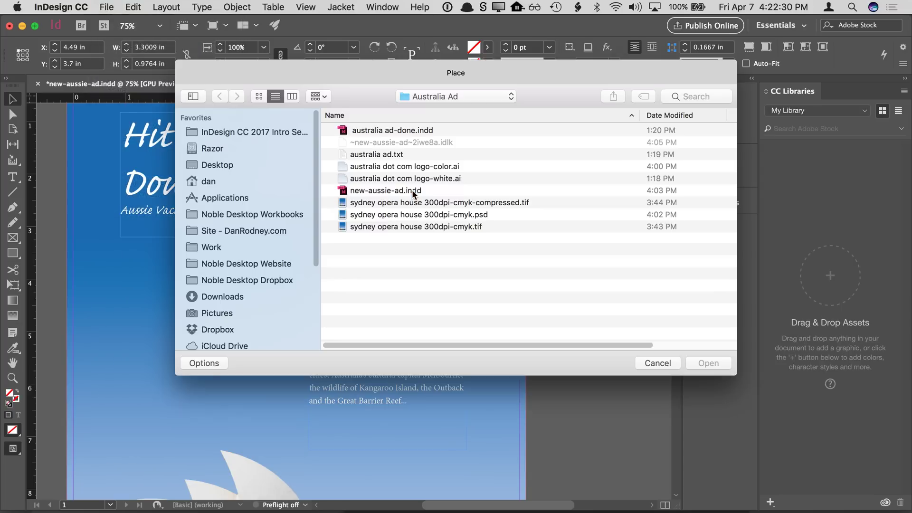
click(432, 167)
click(432, 178)
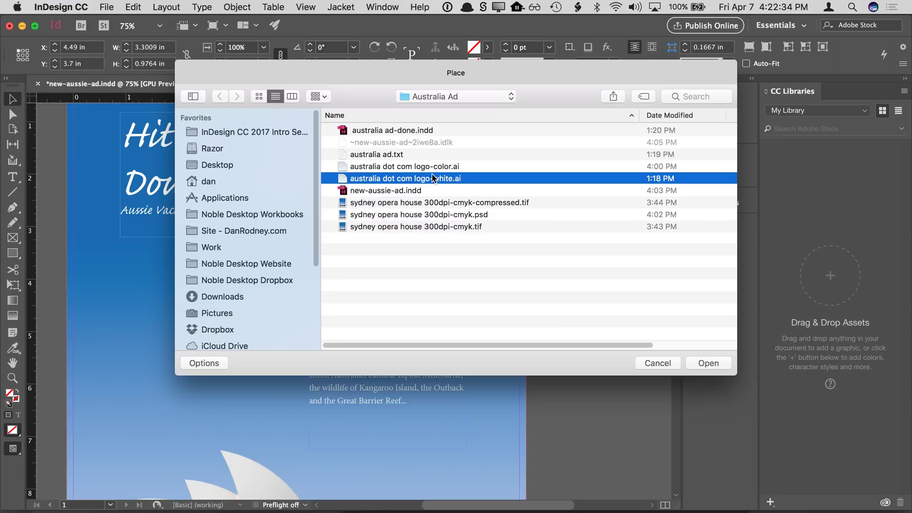
double_click(430, 178)
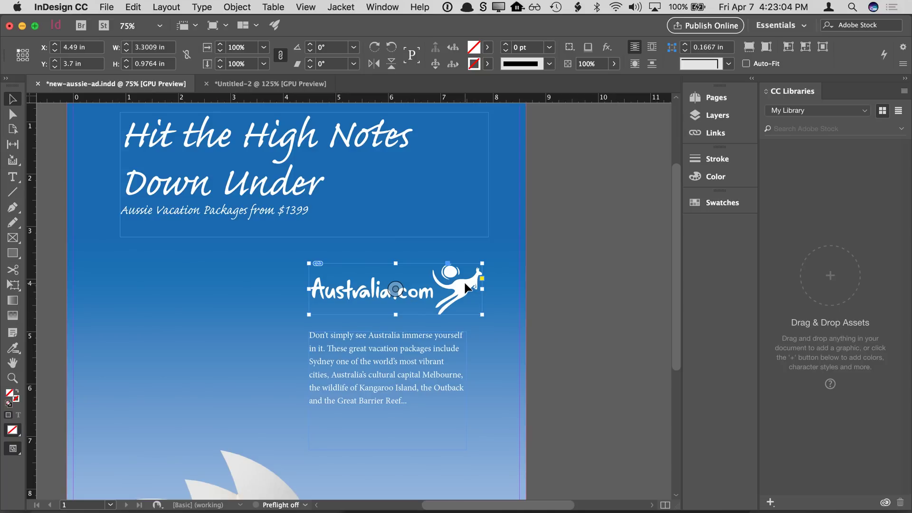
Review the document's linked files, including the logo and opera house image, and deselect the logo
click(709, 133)
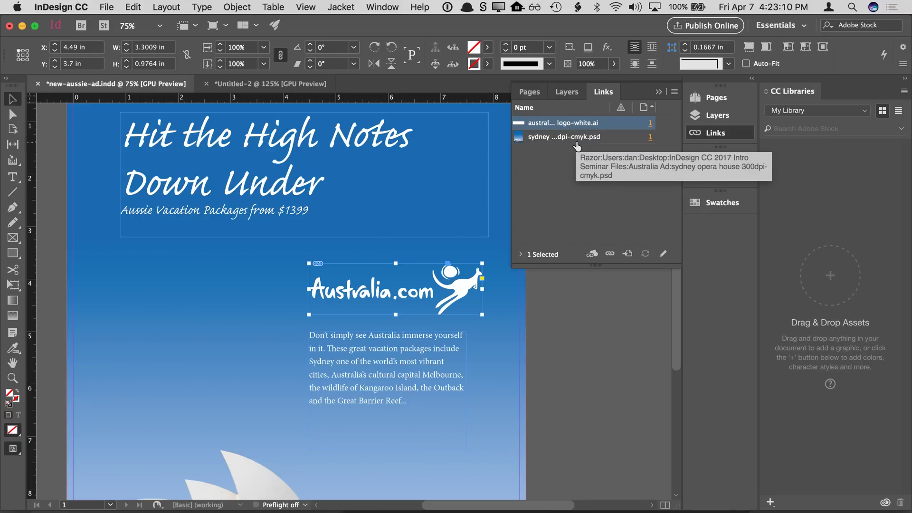
click(696, 133)
click(625, 193)
Fit the whole page in view and compare the ad in Normal and Preview screen modes, ending in Preview
key(super+0)
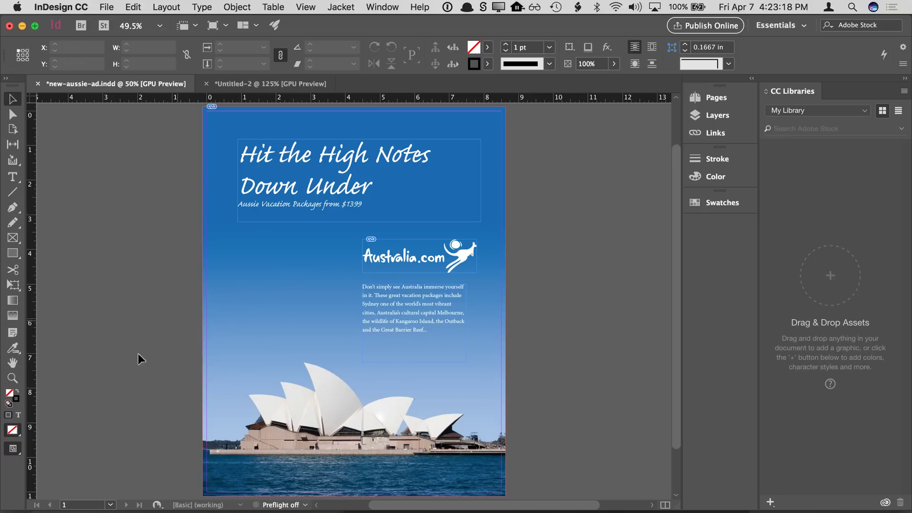
click(11, 451)
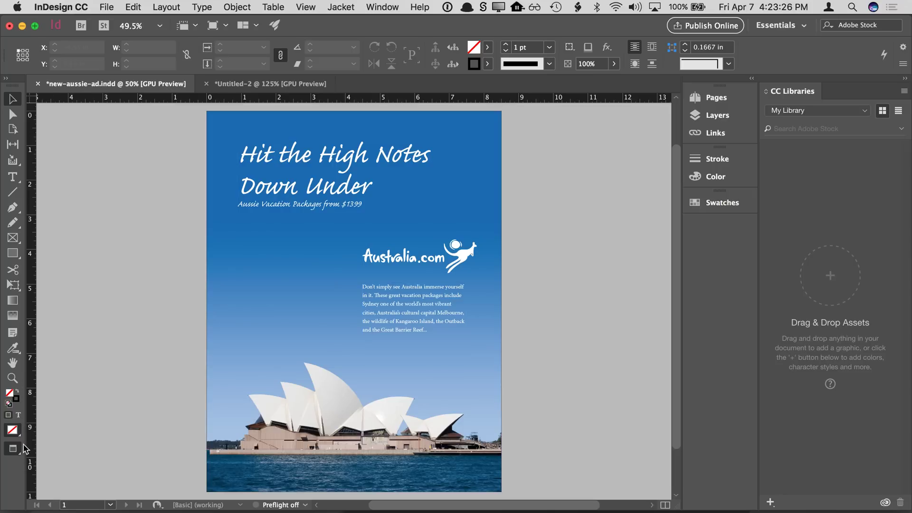
drag(13, 448, 48, 383)
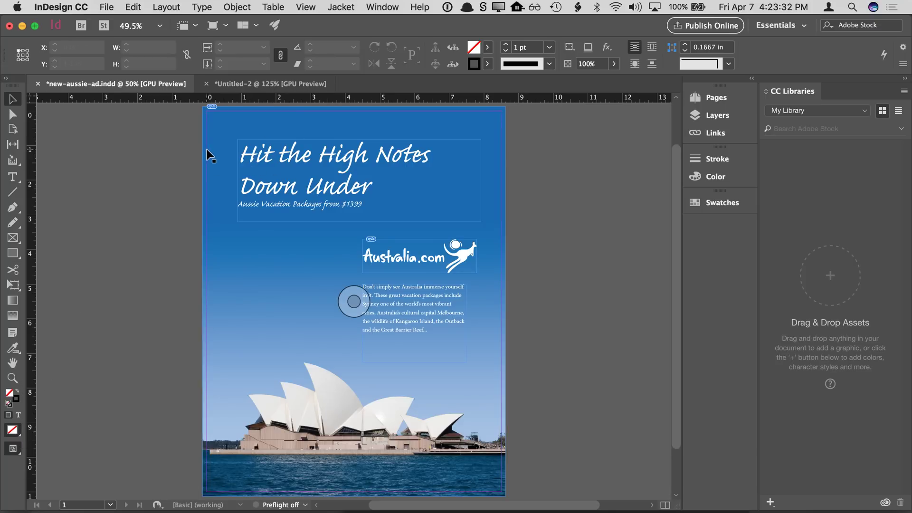
drag(14, 453, 45, 391)
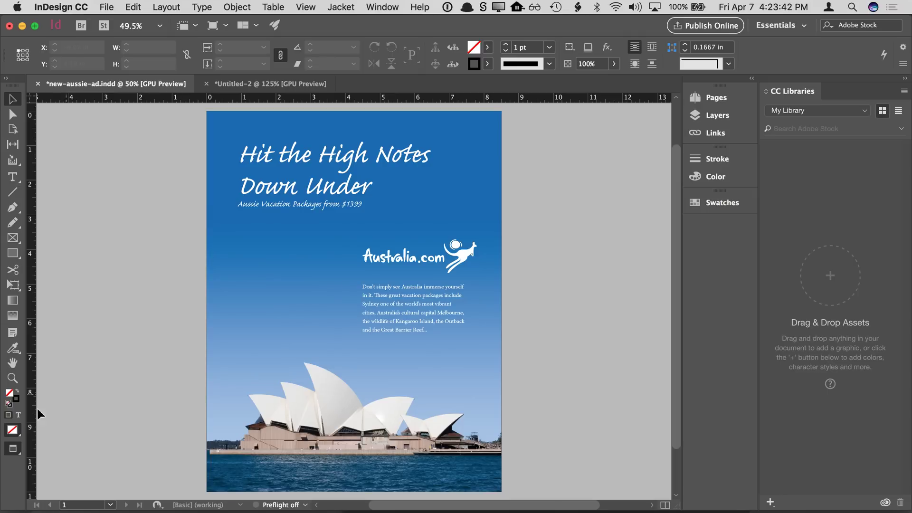
click(13, 449)
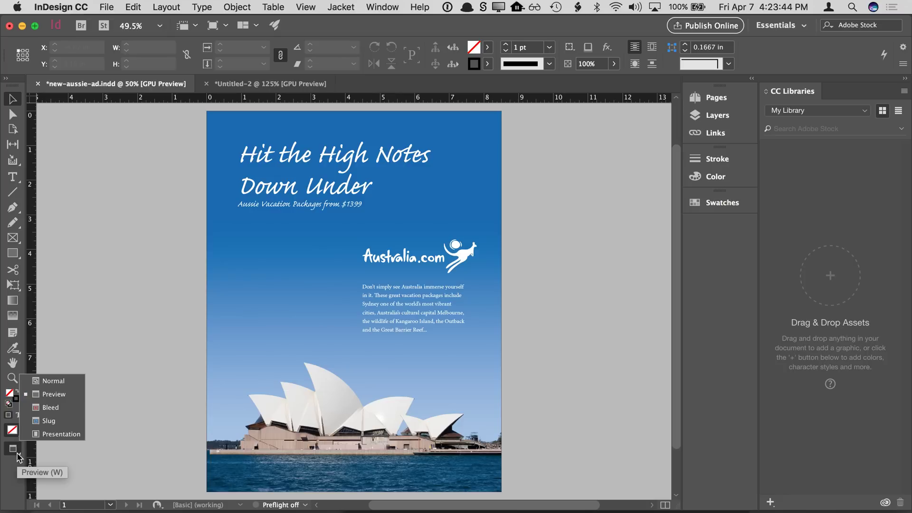
click(52, 379)
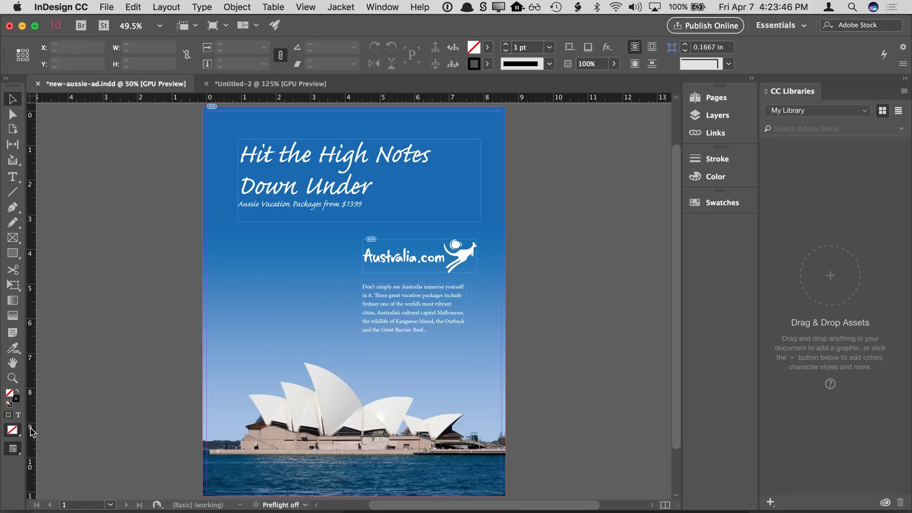
click(16, 448)
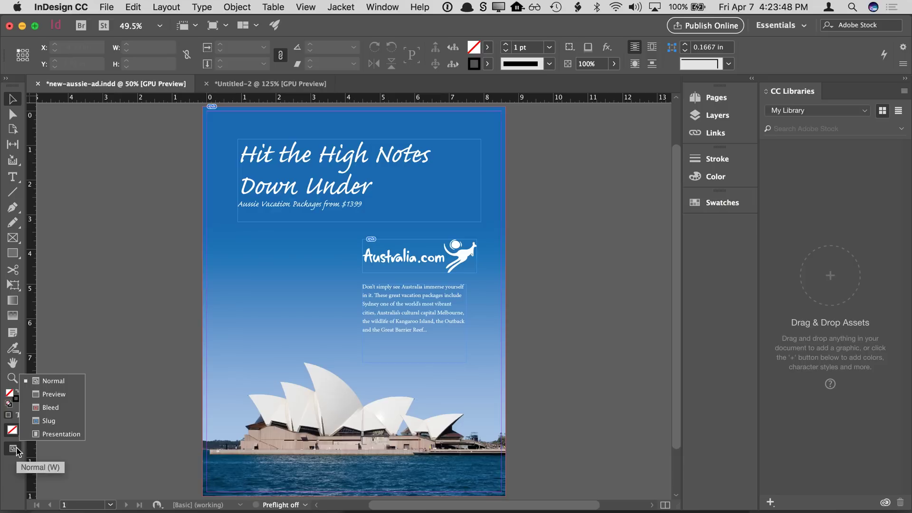
click(53, 394)
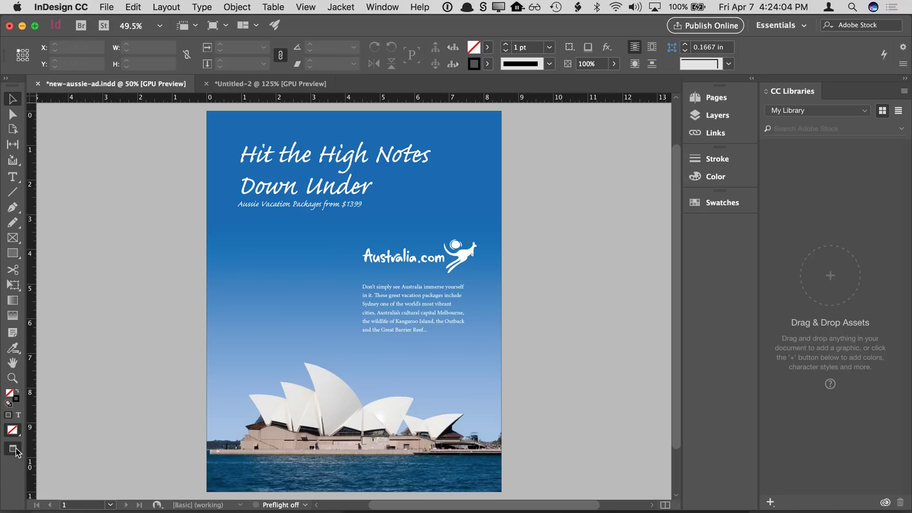
Toggle repeatedly between Normal and Preview screen modes to view the ad with and without guides, finishing in Preview
key(w)
key(w)
key(w)
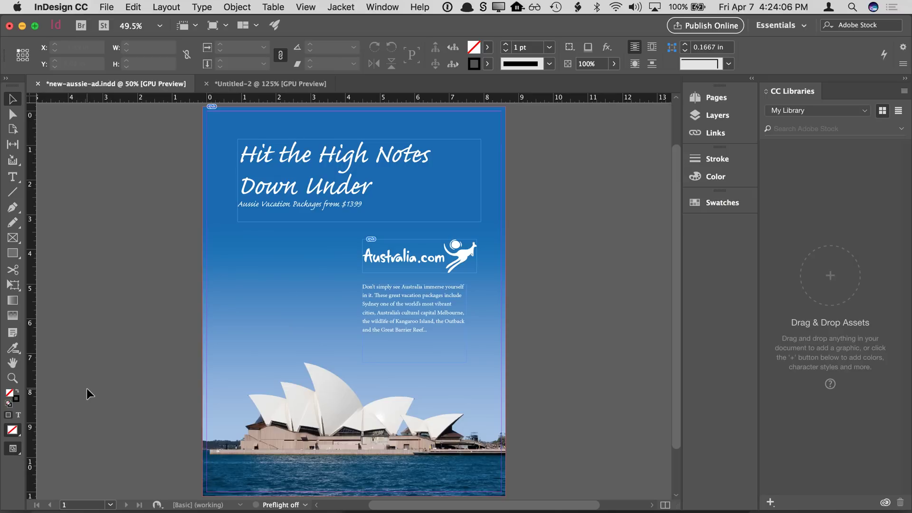
key(w)
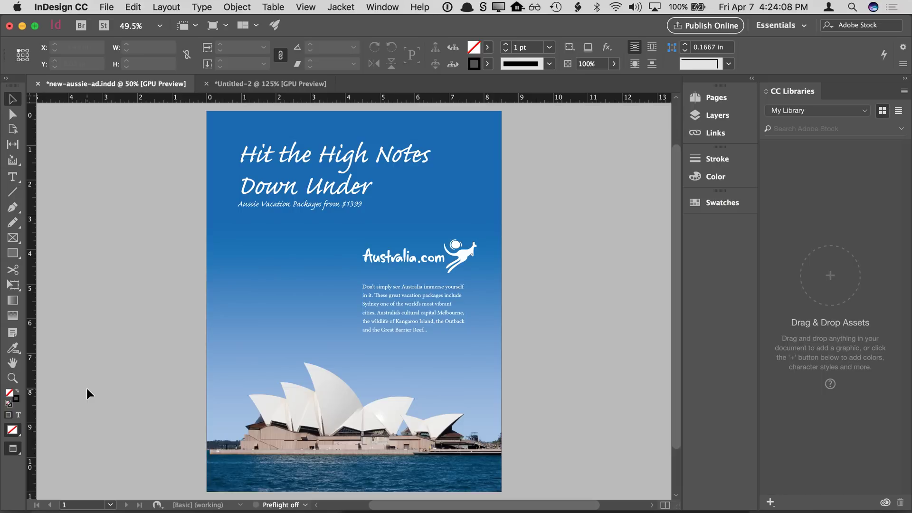
key(w)
key(w)
Insert "wwwwwww" after "in" on the ad paragraph's second line, delete it again, and leave text editing
key(super+1)
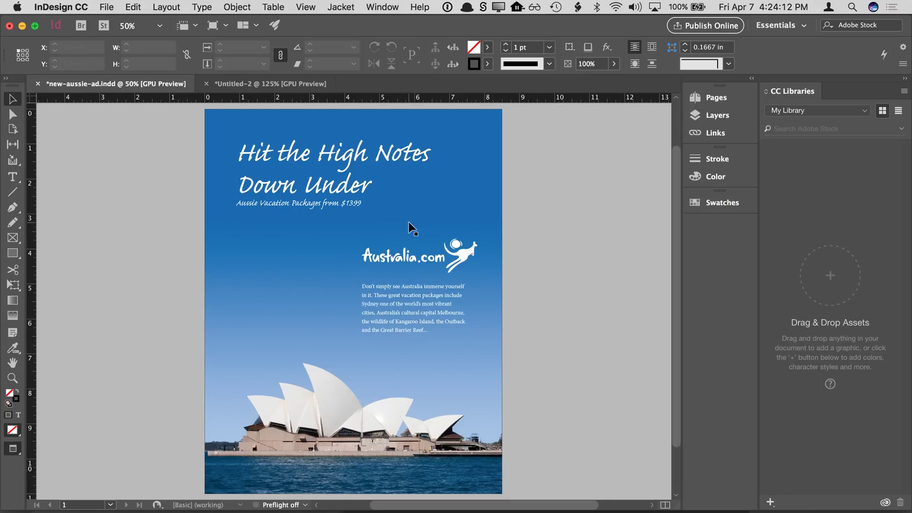
double_click(379, 291)
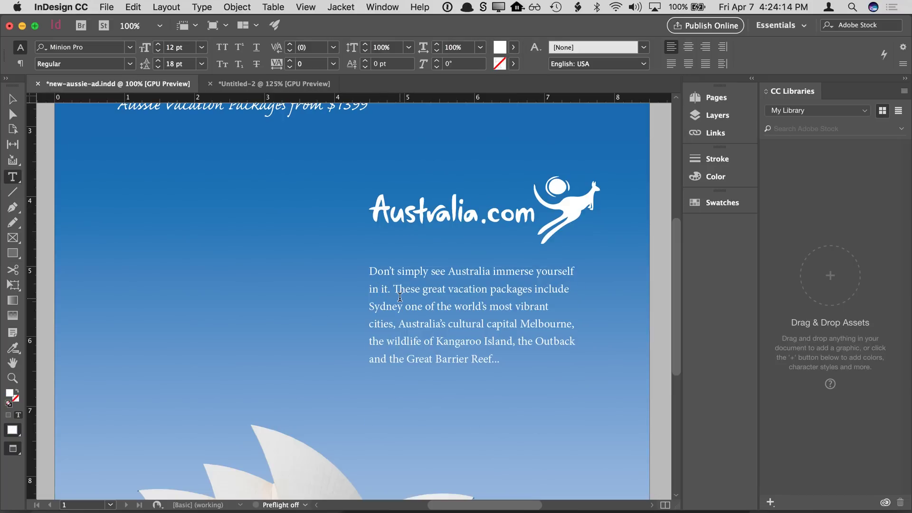
text(wwwwwww)
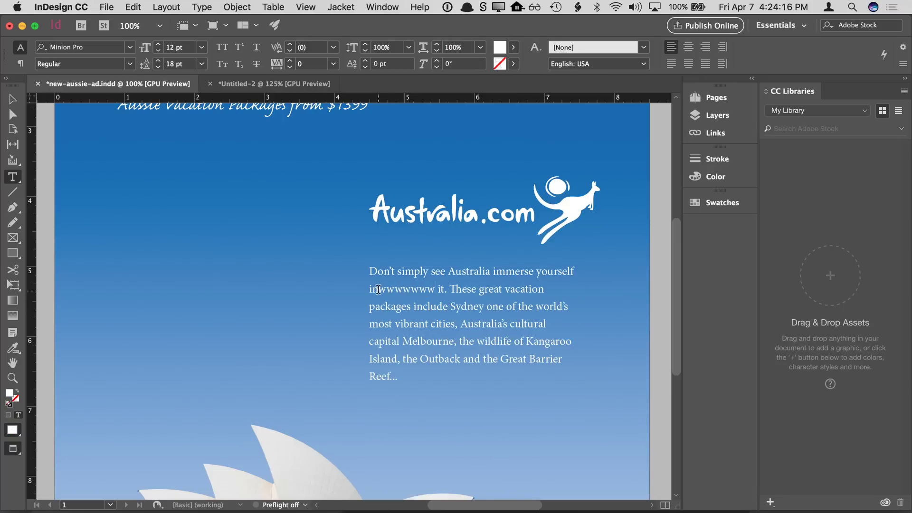
shift+click(380, 289)
key(BackSpace)
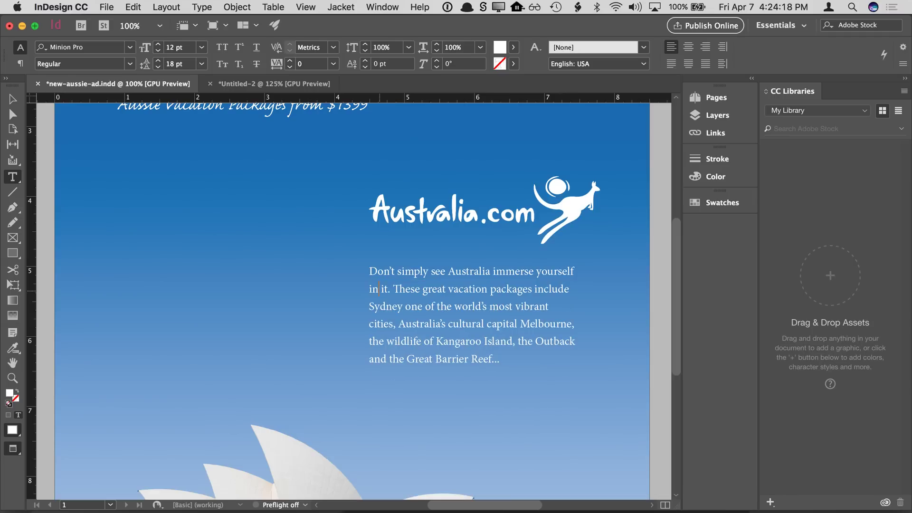
click(13, 99)
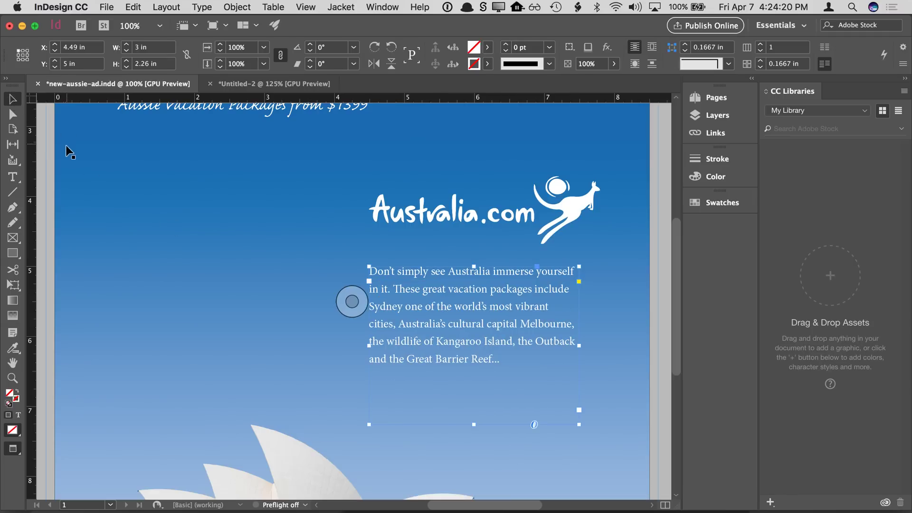
Deselect the body text frame, fit the whole page in view, and check the ad in Normal and Preview screen modes
click(42, 151)
key(super+0)
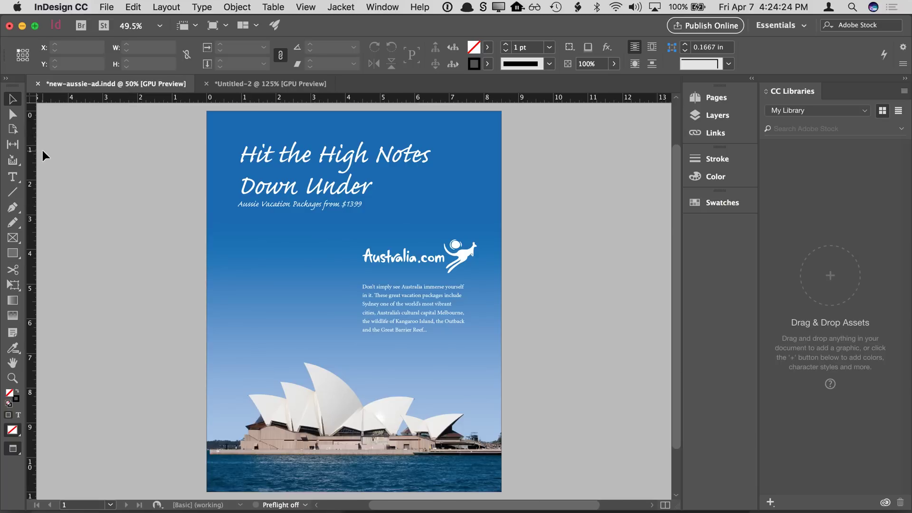
key(w)
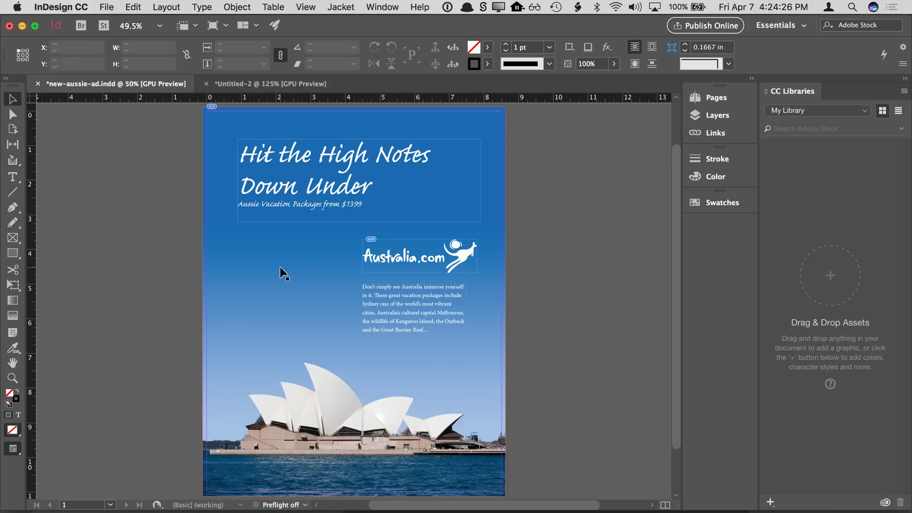
key(w)
Enter the body paragraph for text editing, leave it with the frame selected, and toggle between Normal and Preview modes, ending in Preview
key(t)
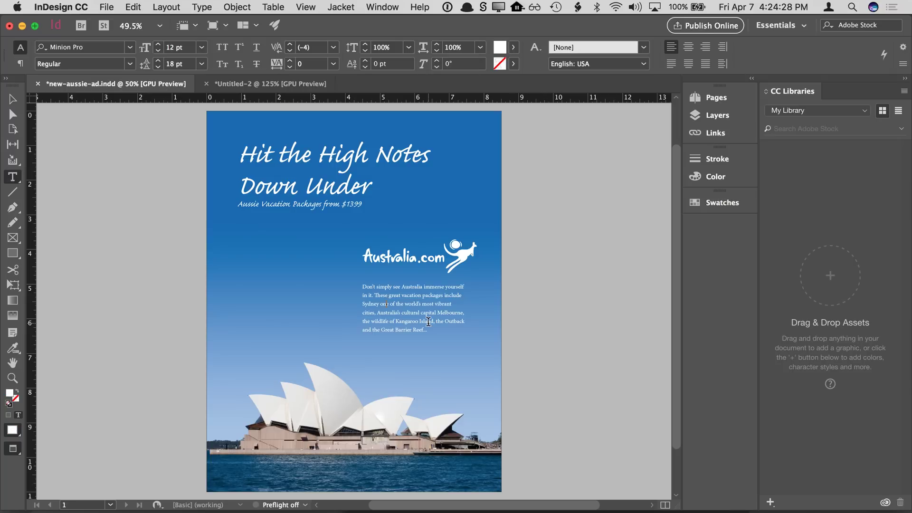
key(Escape)
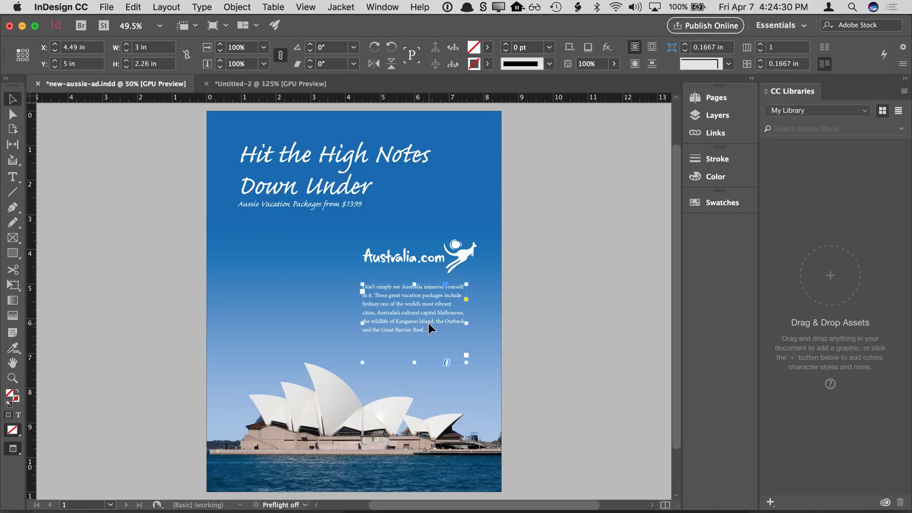
key(w)
key(w)
key(w)
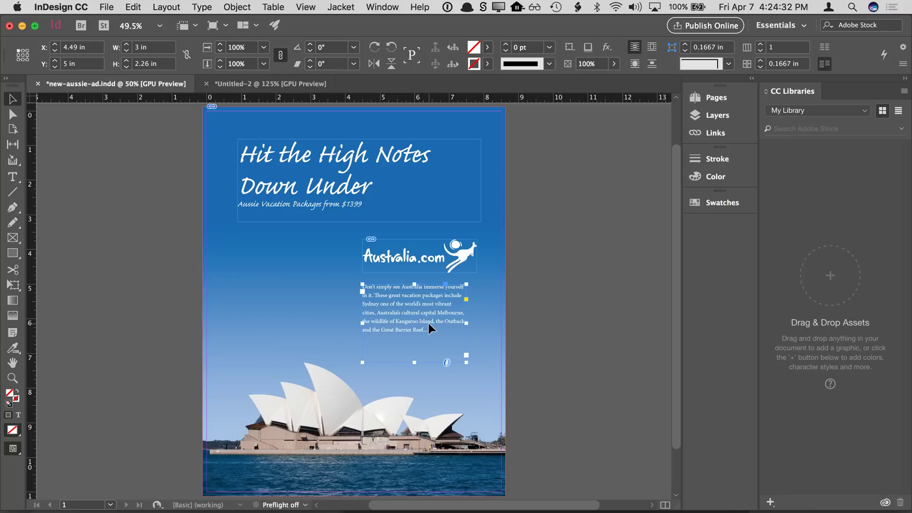
key(w)
Shift the body text frame slightly up, lower its top edge below the logo, and check the deselected layout in Normal and Preview modes
click(540, 301)
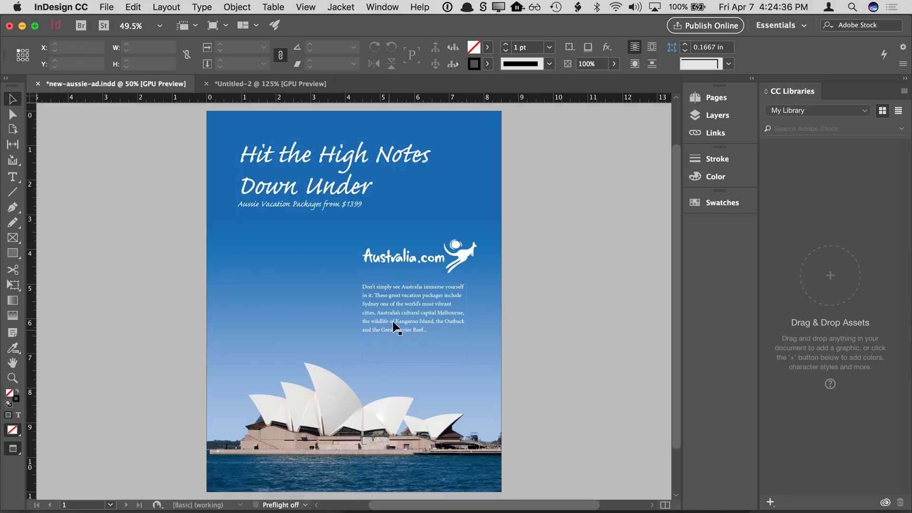
drag(397, 325, 397, 319)
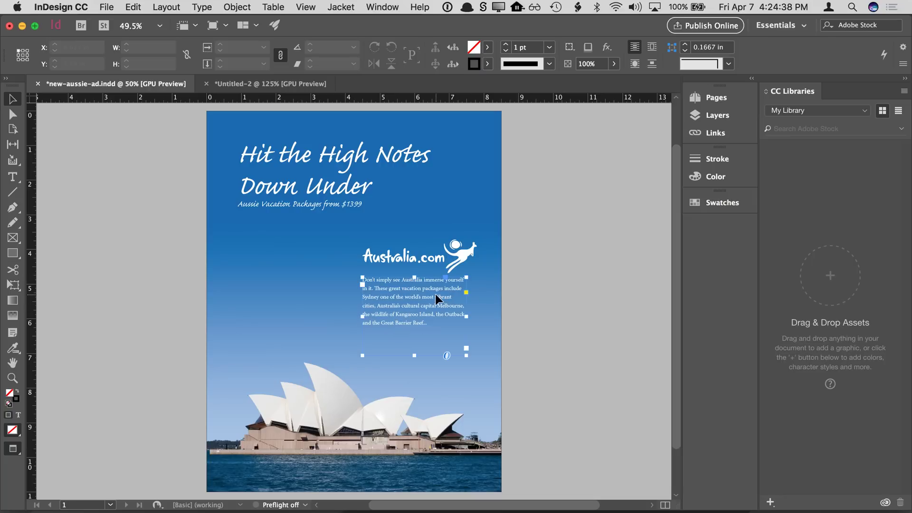
drag(415, 277, 415, 283)
click(530, 289)
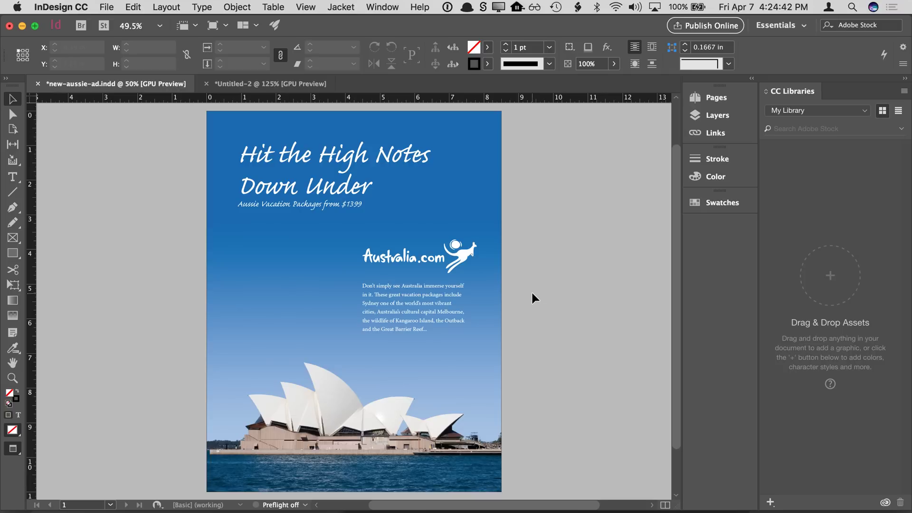
key(w)
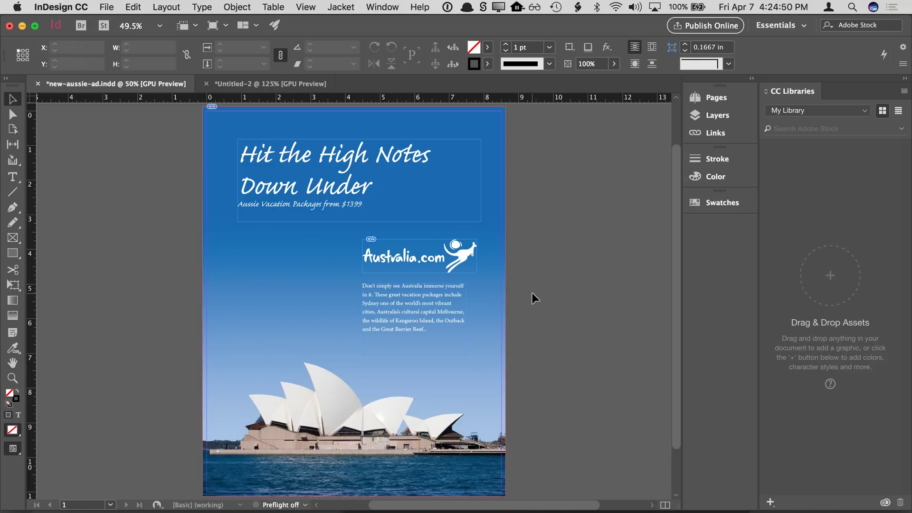
key(w)
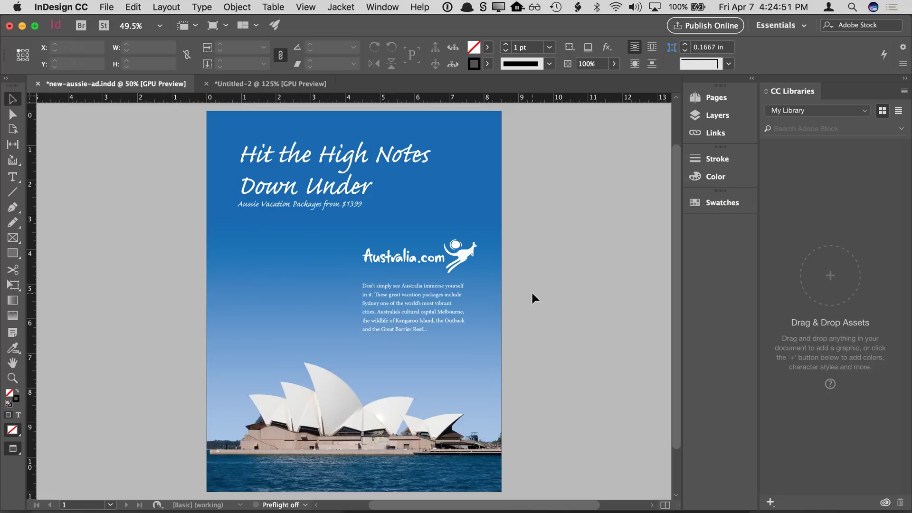
Close the Untitled-2 document without saving it and save new-aussie-ad.indd
click(217, 81)
click(206, 84)
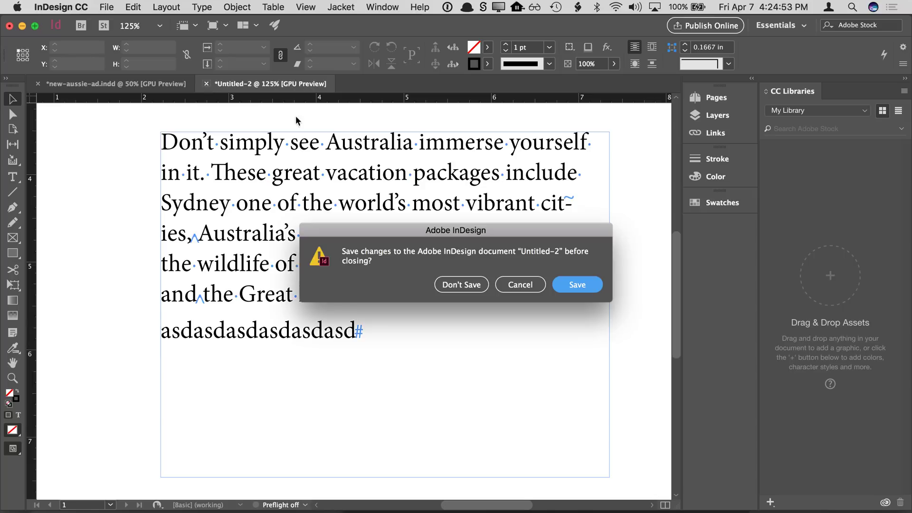
click(452, 283)
click(111, 10)
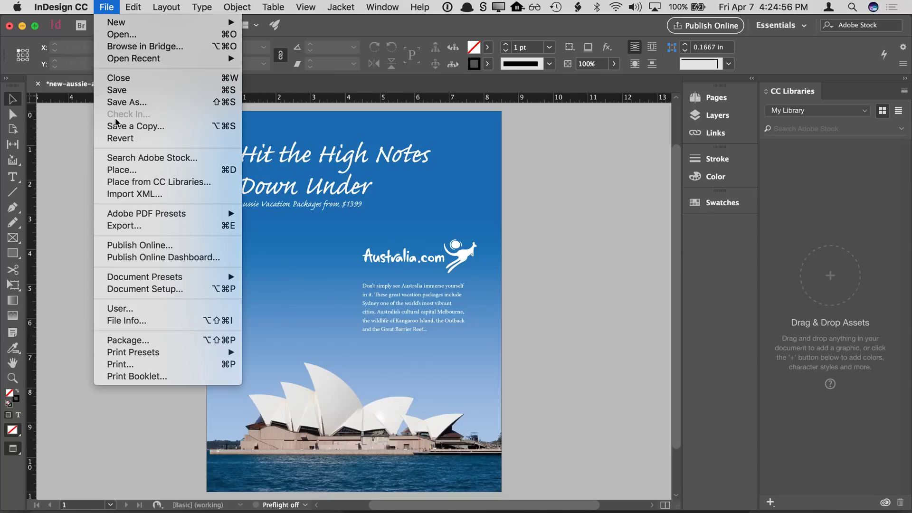
click(118, 90)
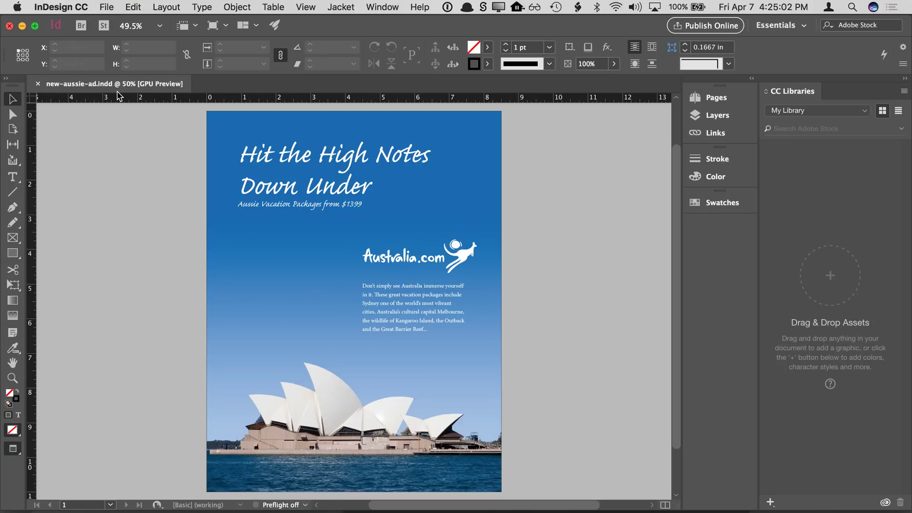
Open the print settings for the ad and enable tiling in the page setup, keeping the Auto tiling mode
click(109, 10)
click(135, 365)
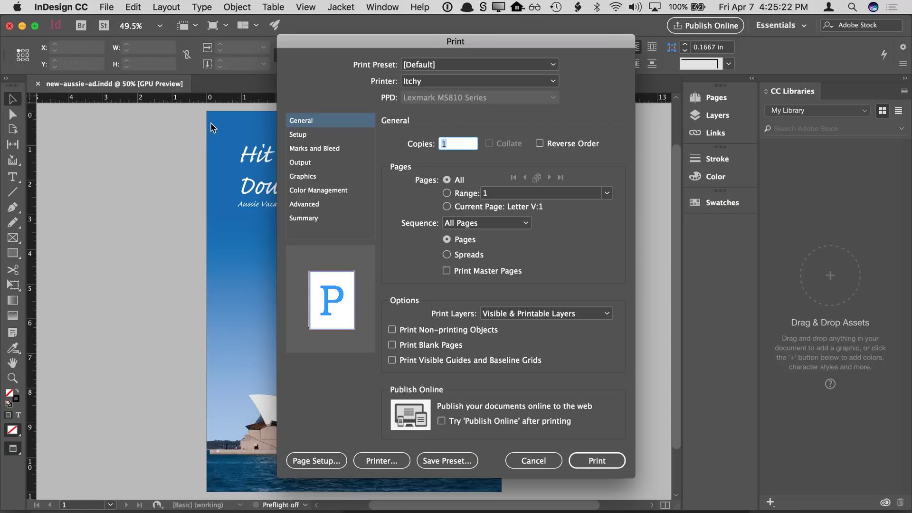
click(326, 137)
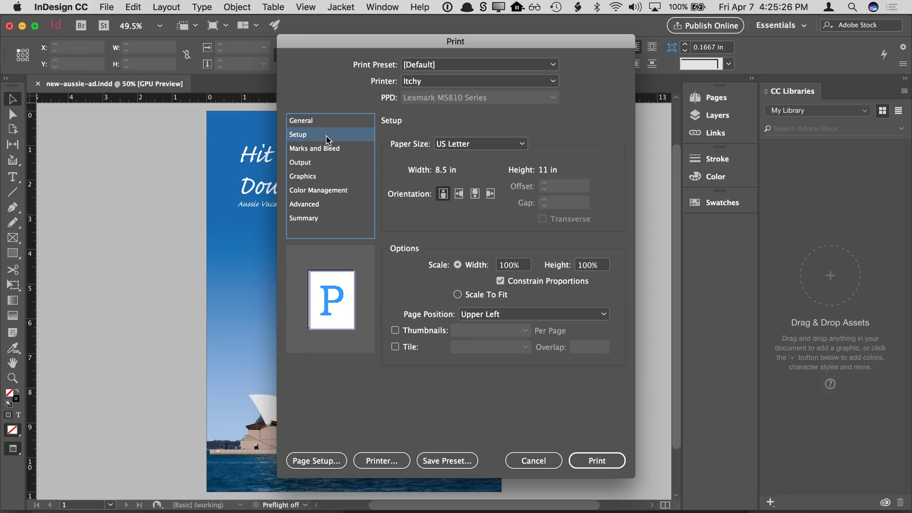
click(403, 349)
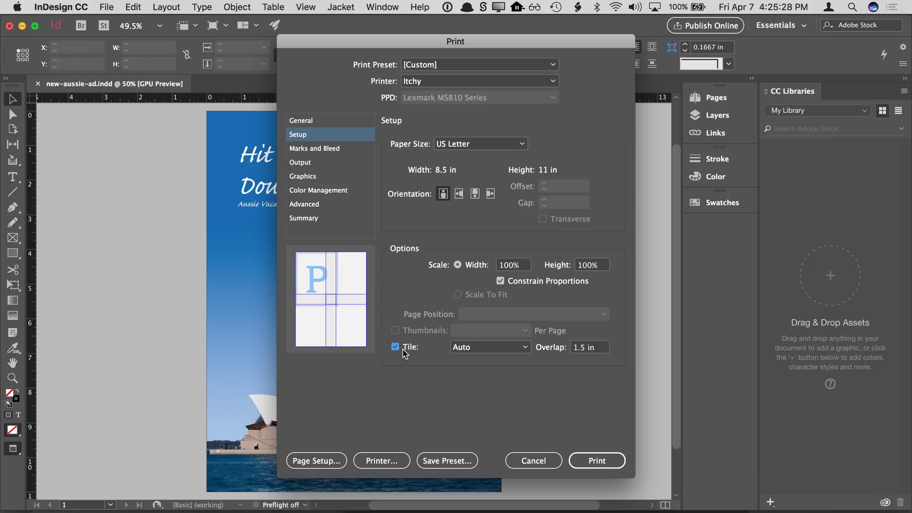
click(470, 348)
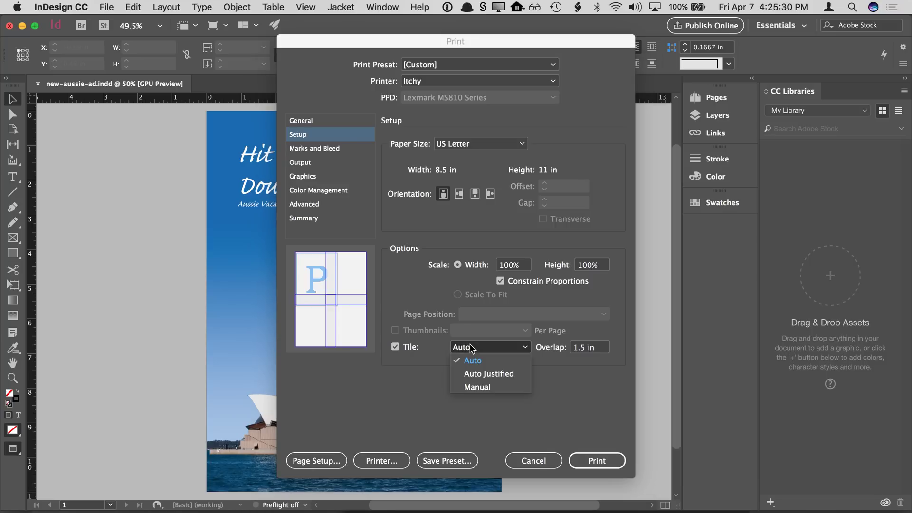
click(471, 348)
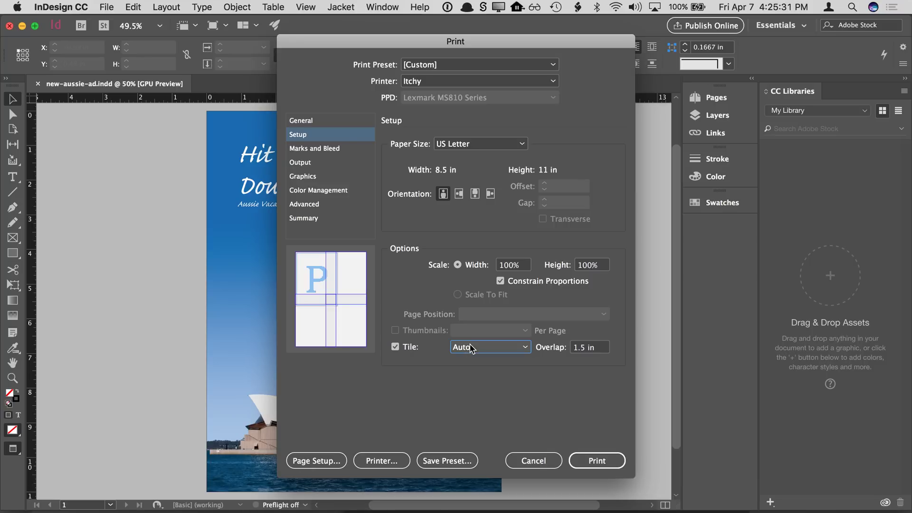
Try landscape orientation for the tiled US Letter printout and return it to portrait
click(459, 195)
click(443, 194)
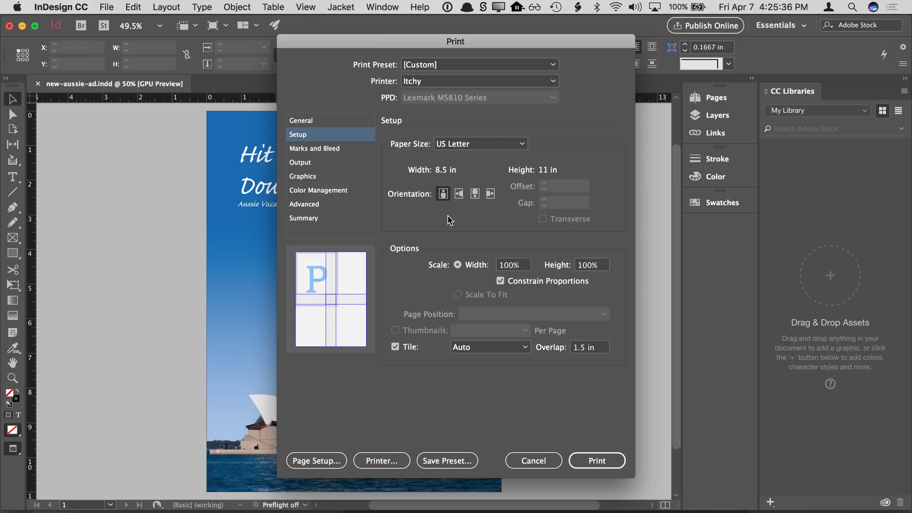
click(459, 195)
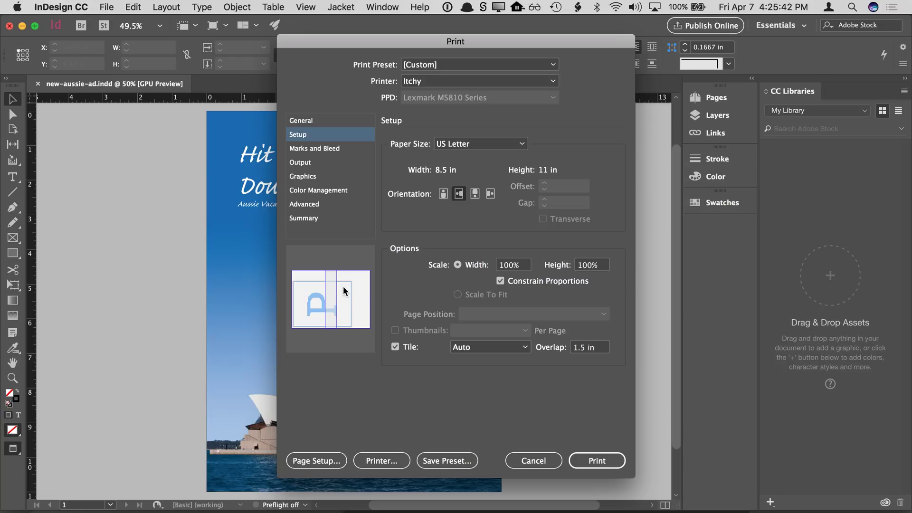
click(441, 199)
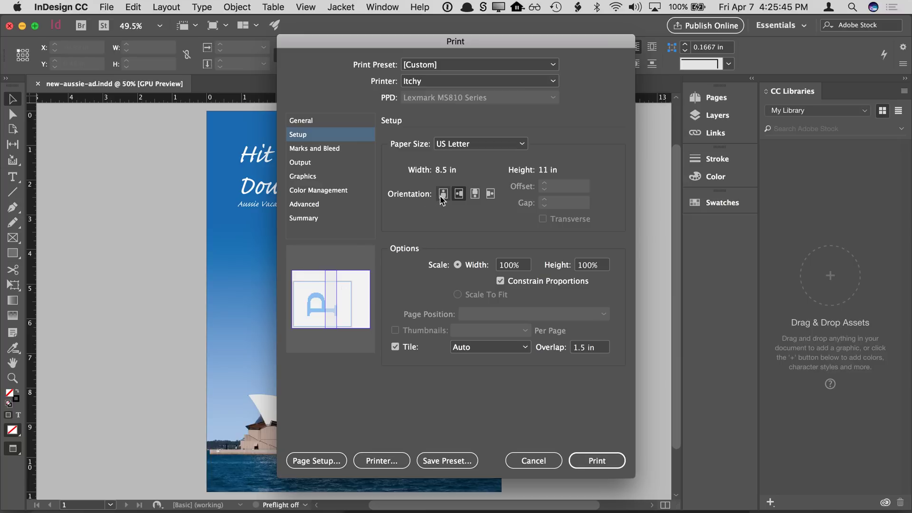
Turn off tiling, then try Scale To Fit and return to 100% scale on US Letter paper
click(410, 347)
click(457, 294)
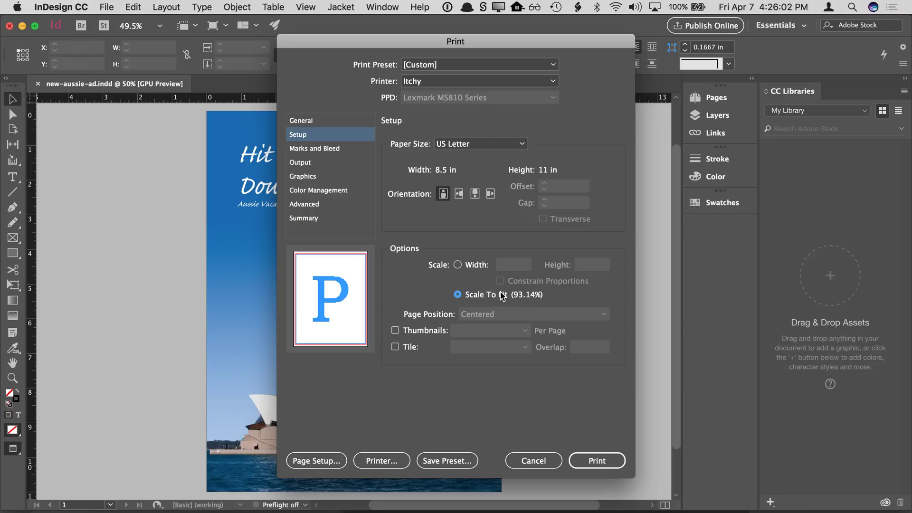
click(470, 266)
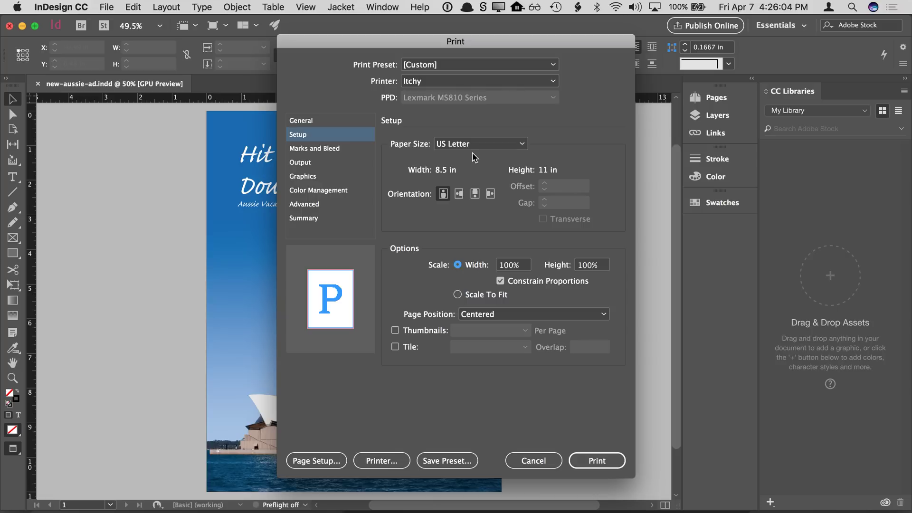
click(481, 144)
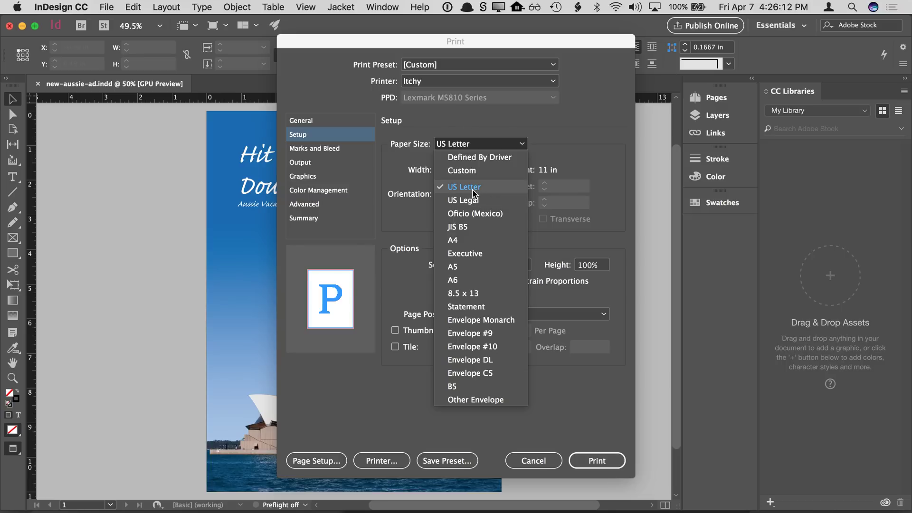
click(463, 125)
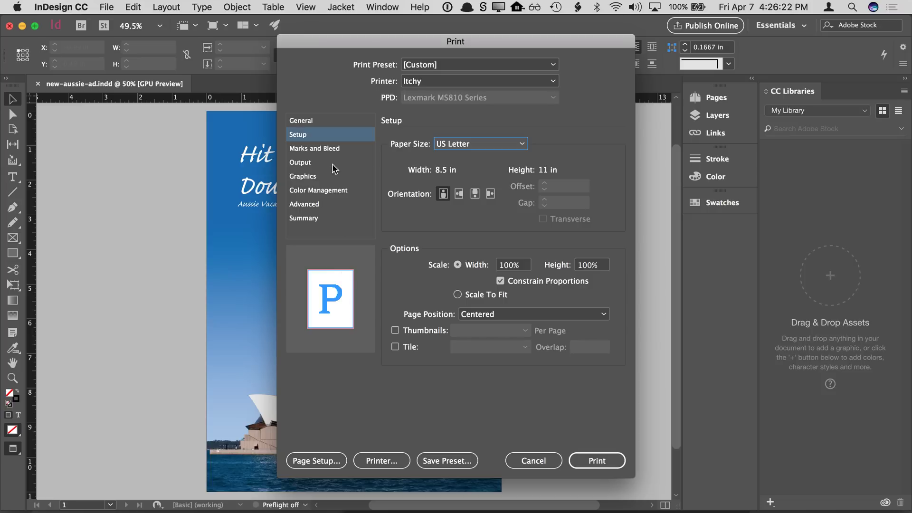
Turn on crop marks for the printout and compare it with and without the document bleed settings, leaving both enabled
click(325, 150)
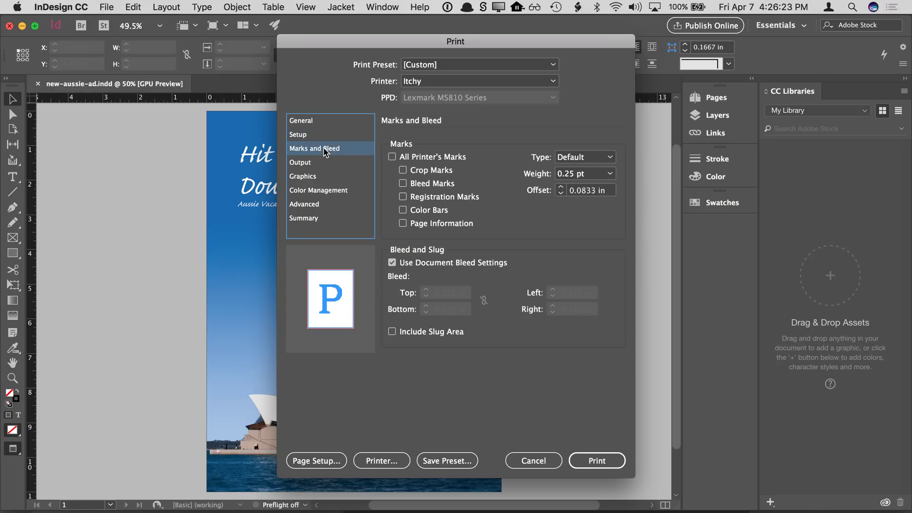
click(407, 172)
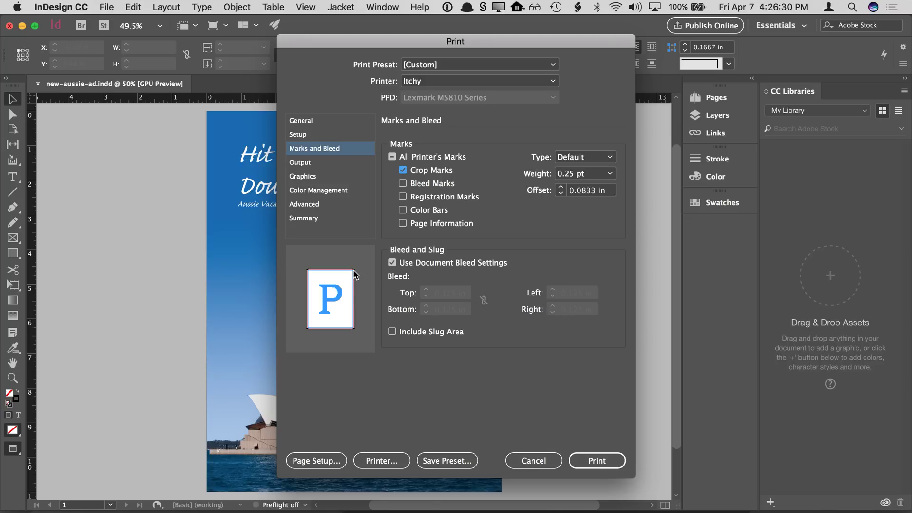
click(434, 264)
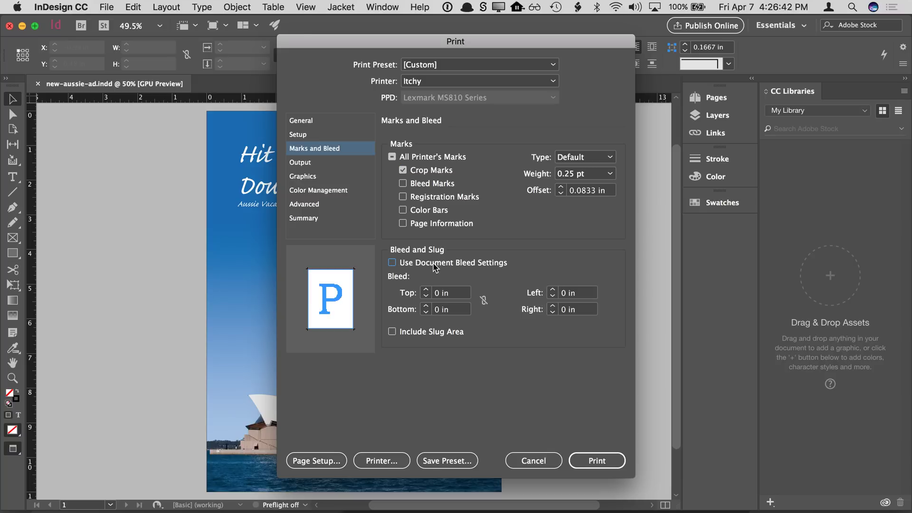
click(433, 265)
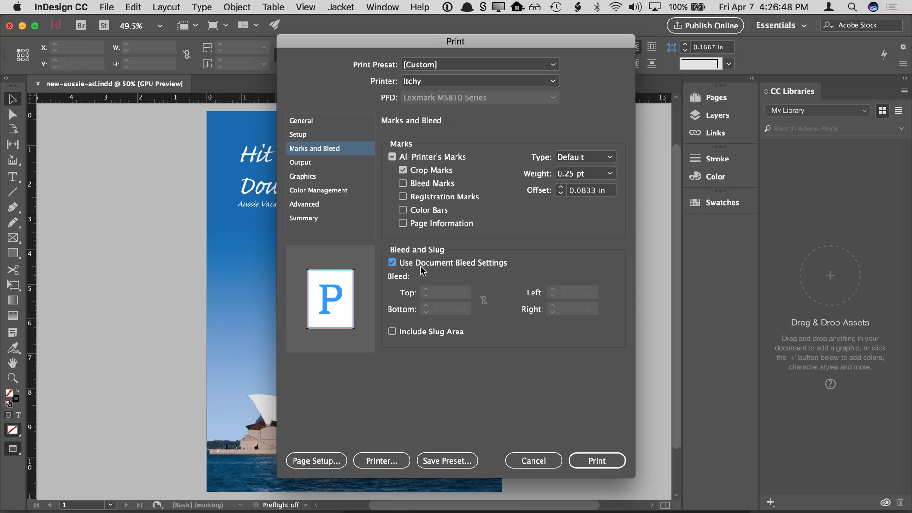
click(420, 264)
click(427, 176)
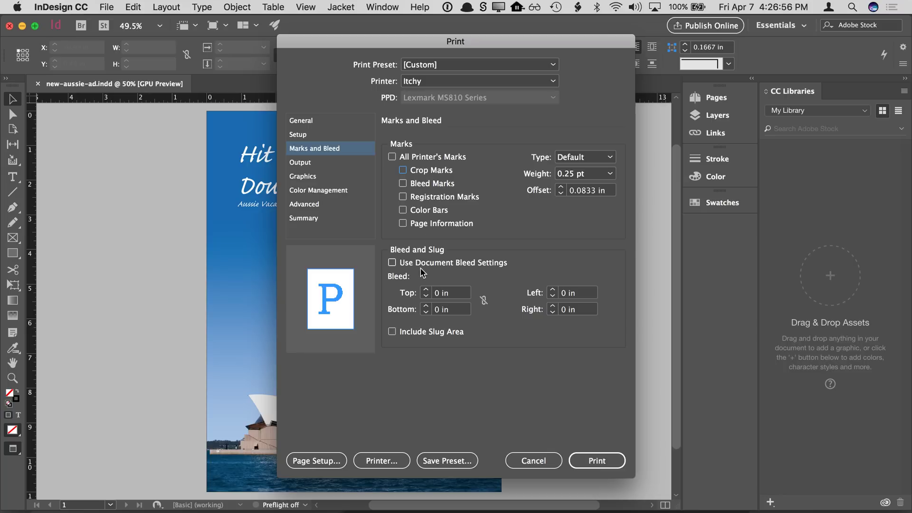
click(421, 265)
click(424, 169)
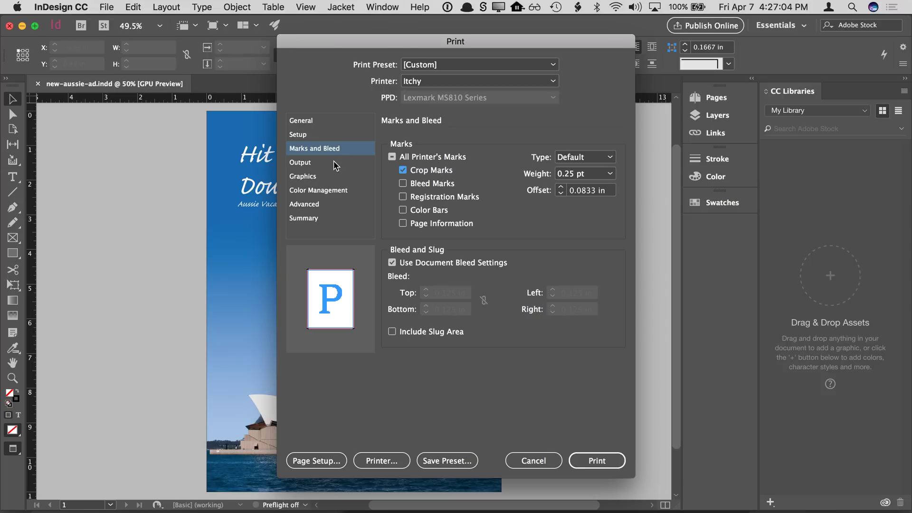
Try the High Resolution transparency flattener preset in the advanced print settings and cancel the print setup
click(330, 208)
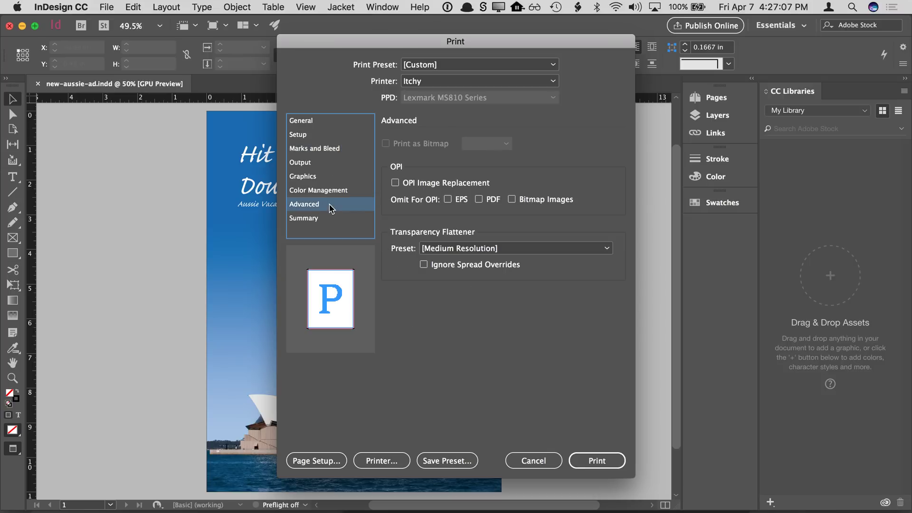
click(467, 250)
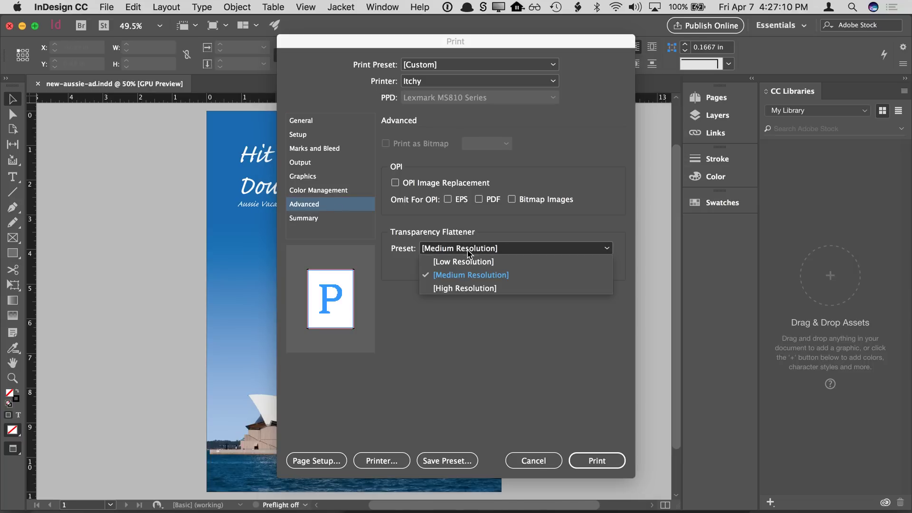
click(467, 251)
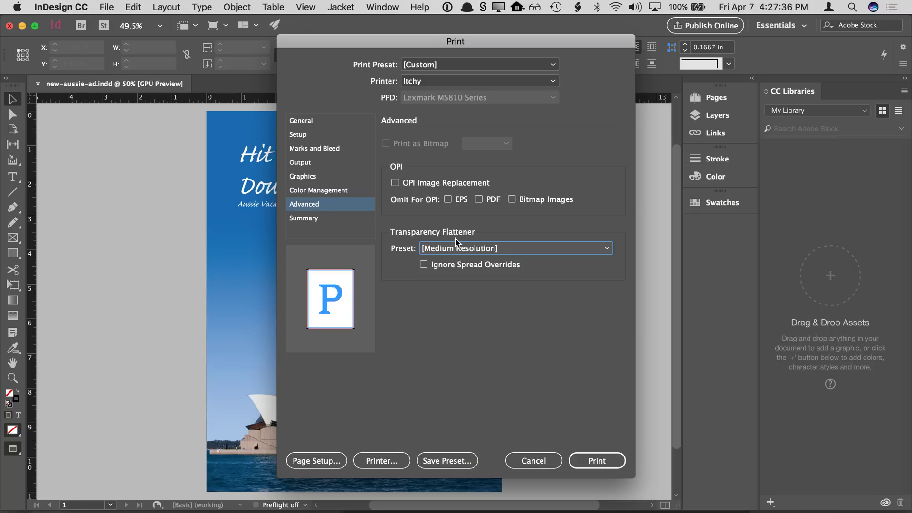
click(454, 252)
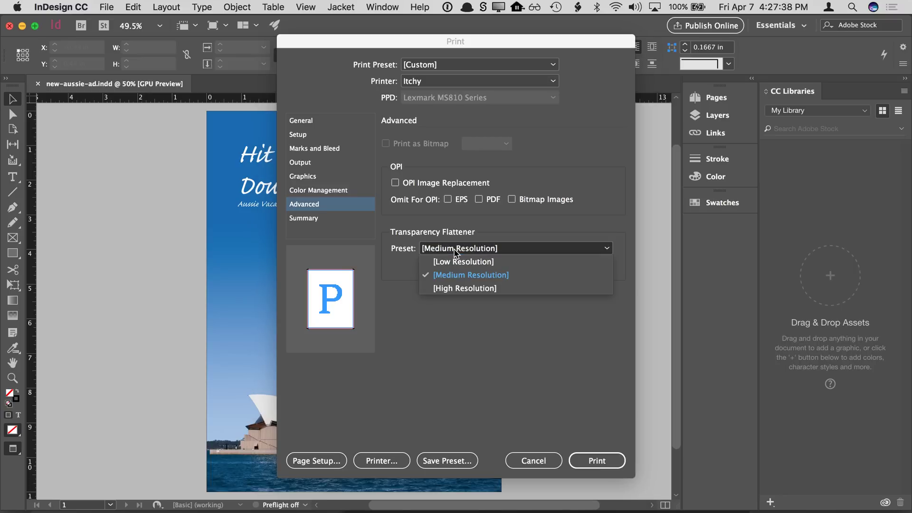
click(452, 288)
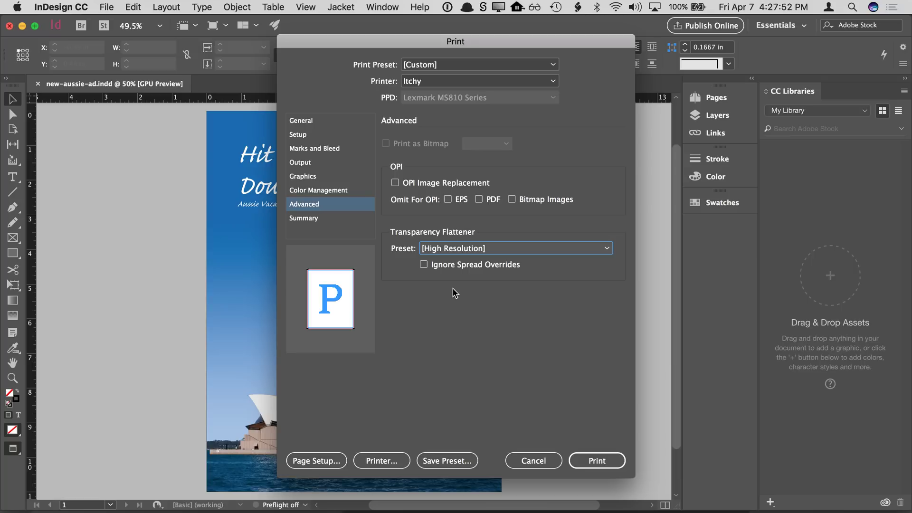
click(534, 460)
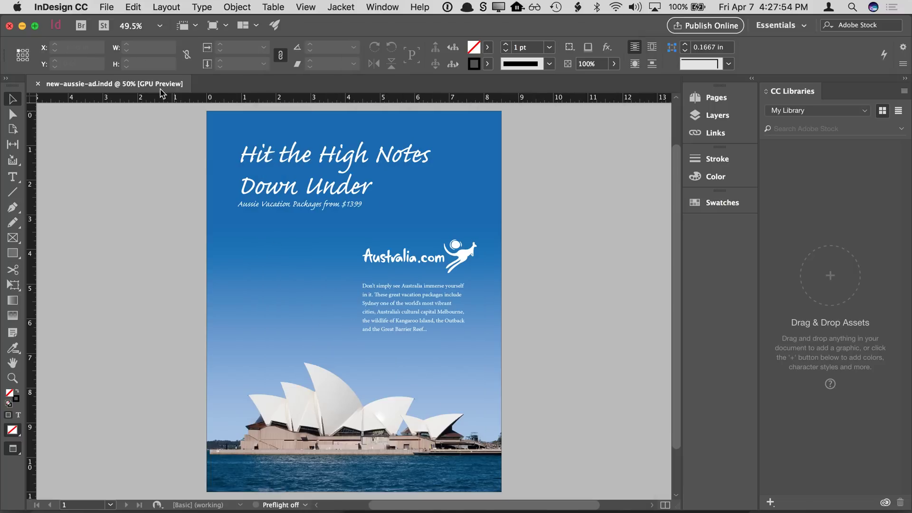
Try setting the default print preset's transparency flattener to High Resolution and dismiss the preset changes
click(107, 7)
mouse_move(156, 356)
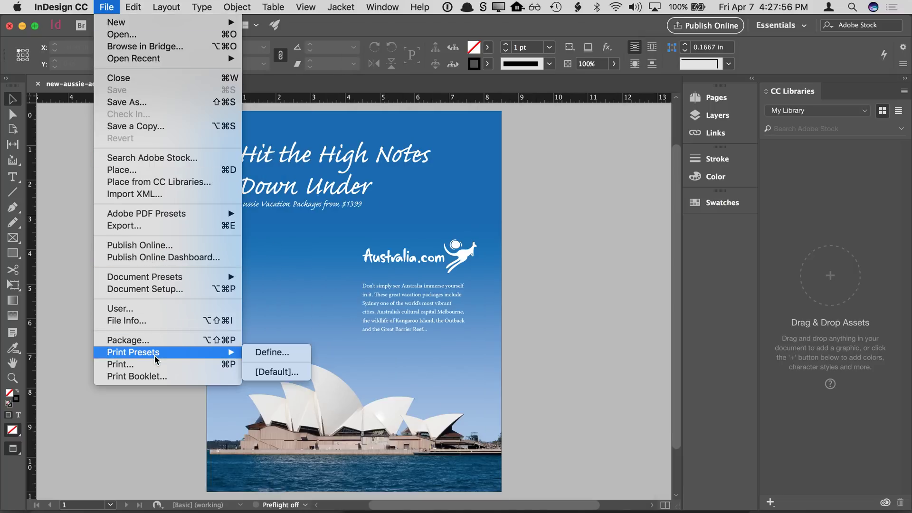
click(272, 356)
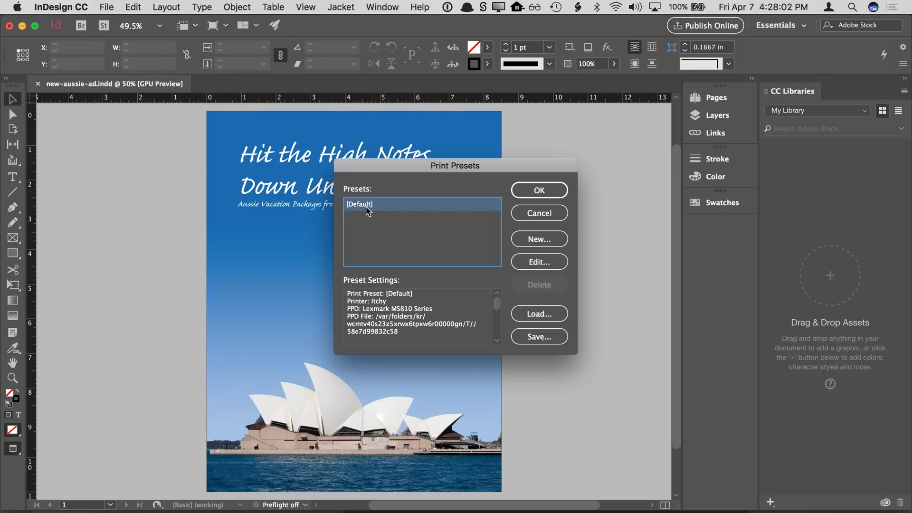
double_click(368, 211)
click(330, 236)
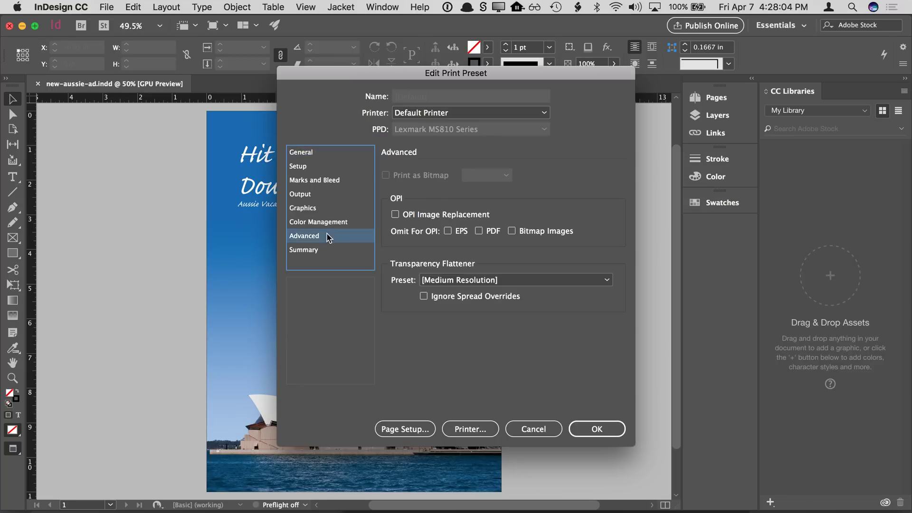
click(437, 280)
click(437, 315)
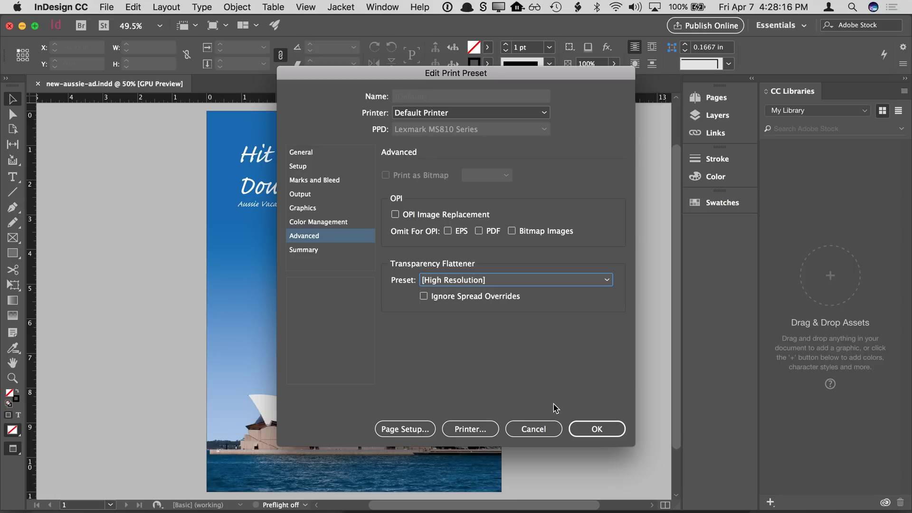
click(541, 426)
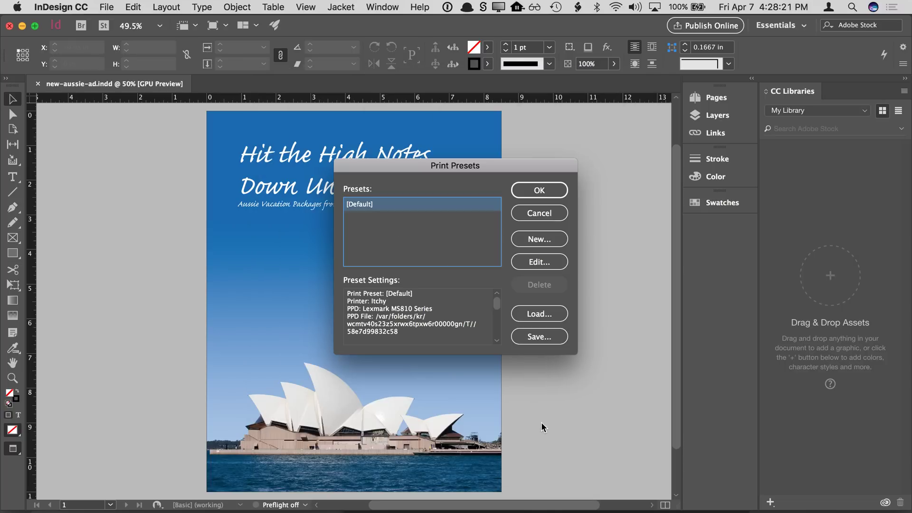
click(545, 215)
click(545, 215)
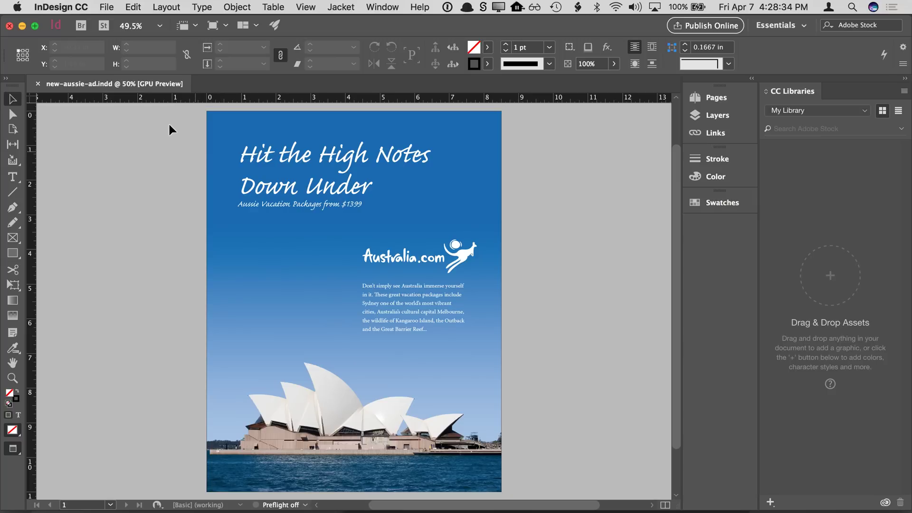
Start exporting the ad as new-aussie-ad.pdf to the Desktop in Adobe PDF (Print) format
click(112, 10)
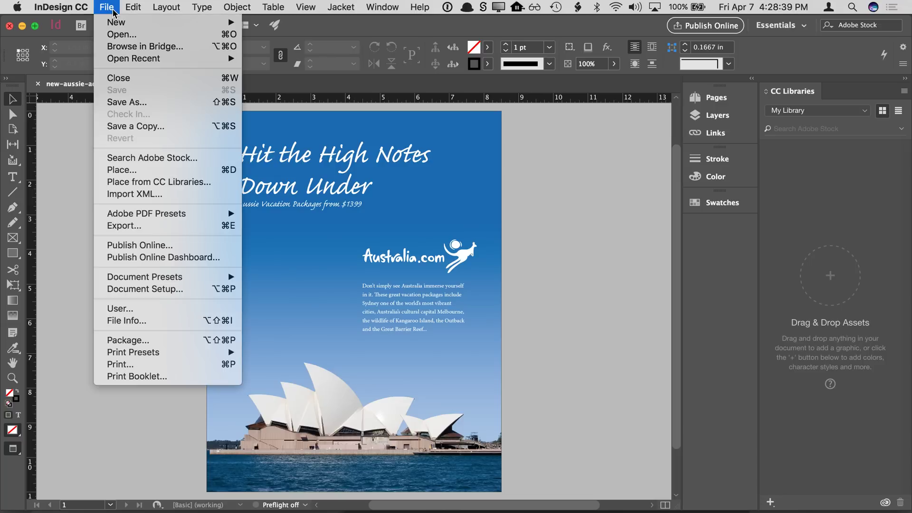
click(149, 226)
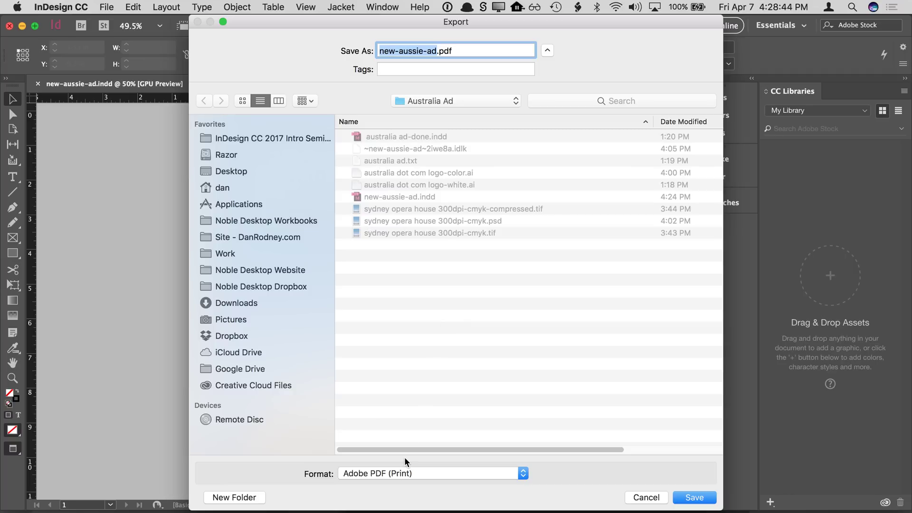
click(403, 472)
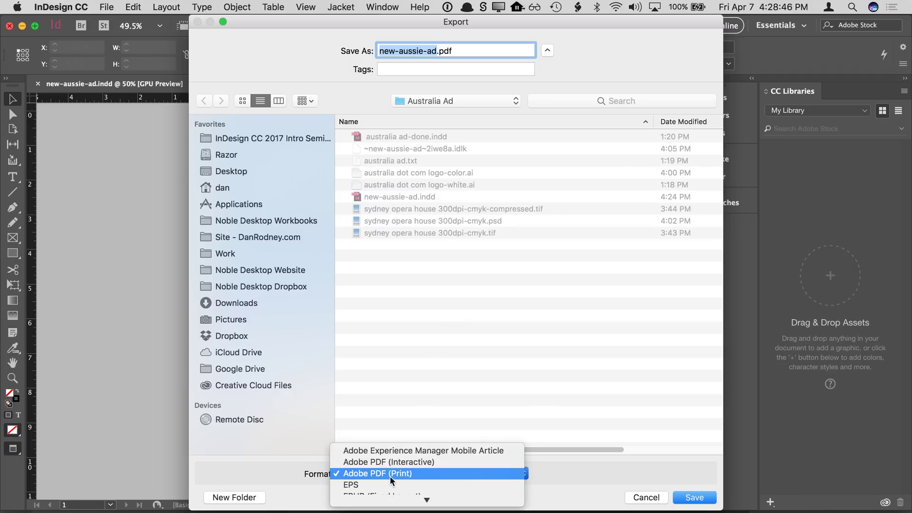
click(400, 476)
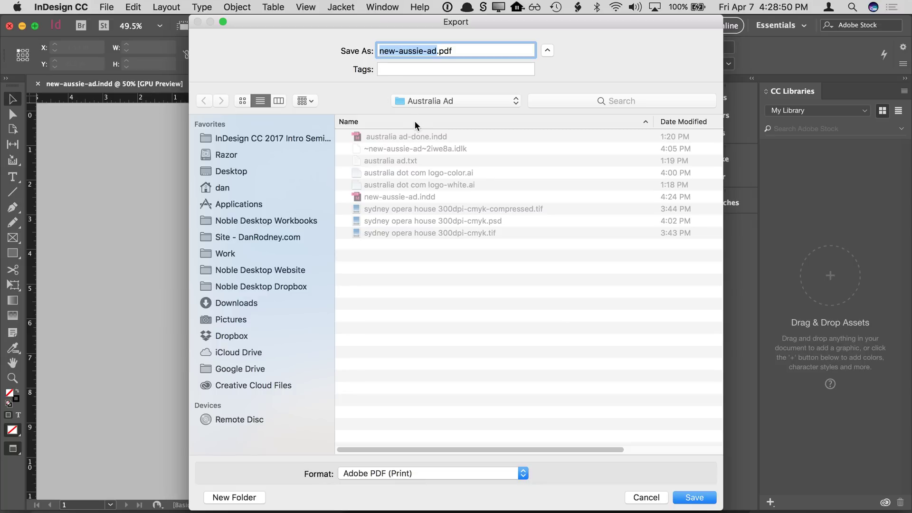
click(269, 169)
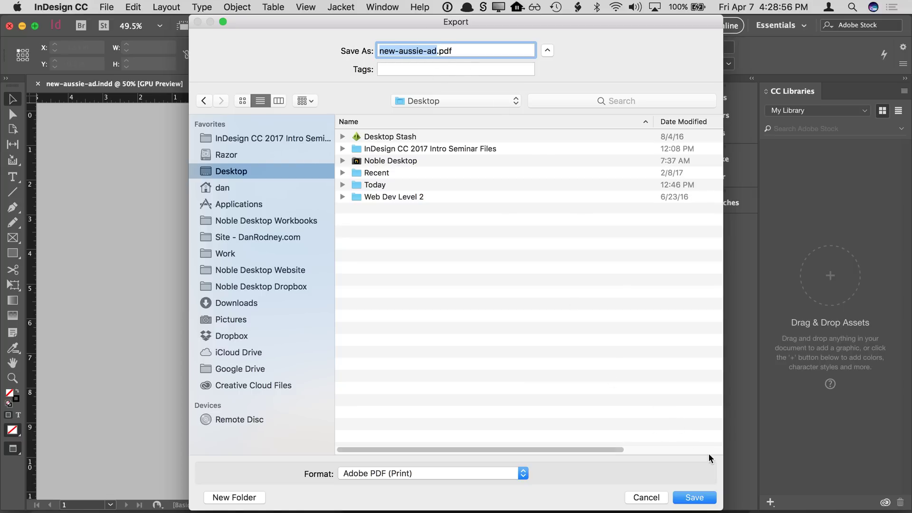
click(707, 497)
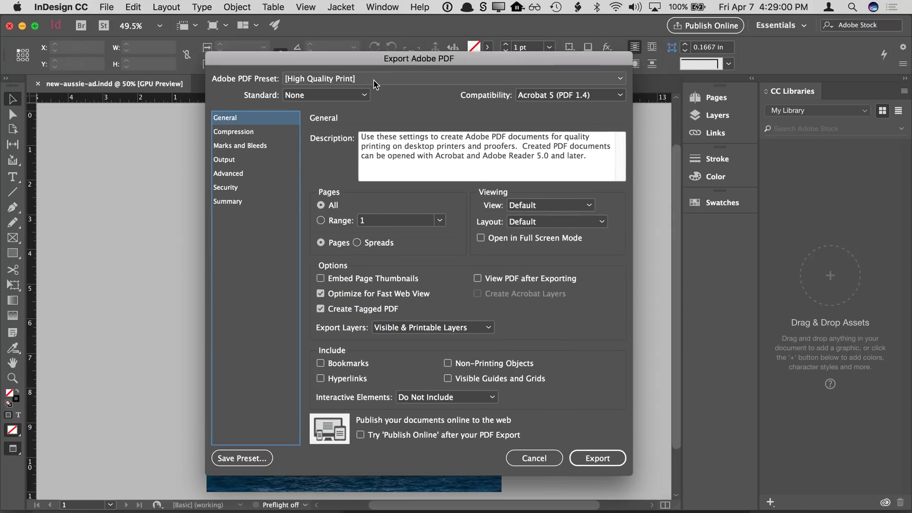
Review the available Adobe PDF export presets and keep High Quality Print selected
click(373, 83)
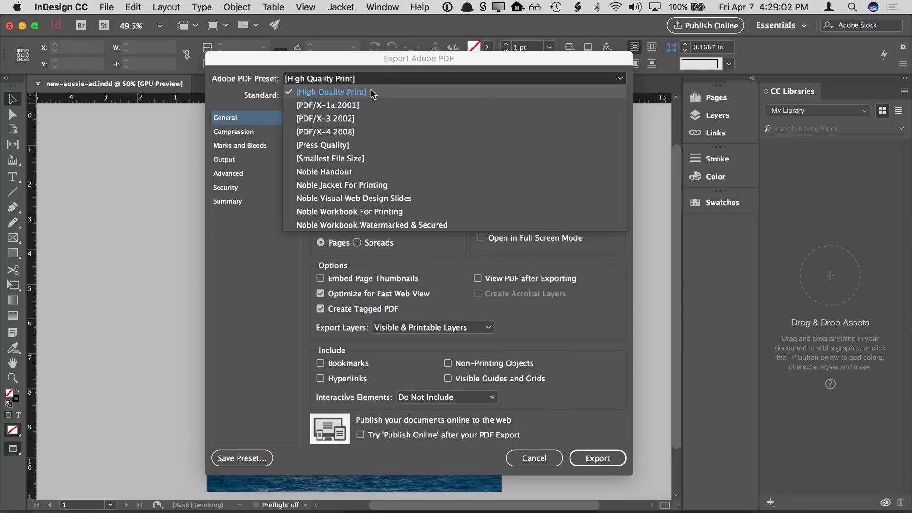
click(372, 84)
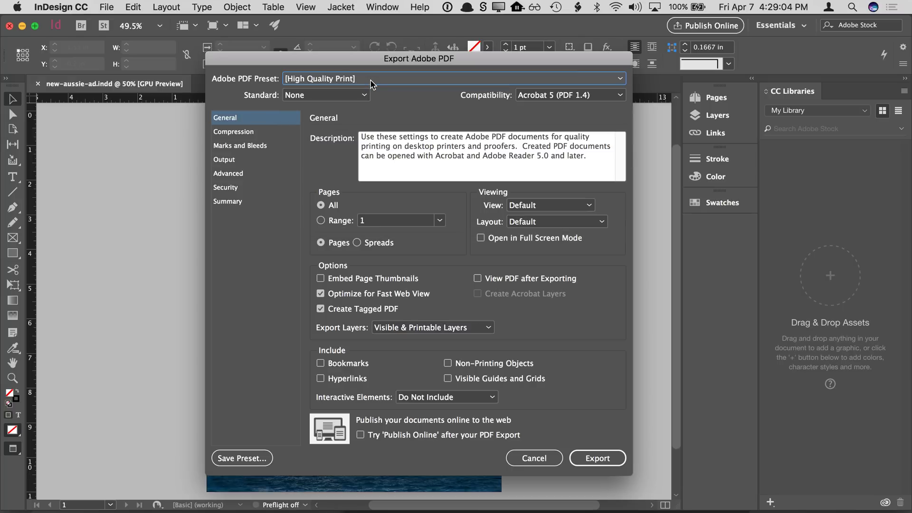
click(372, 84)
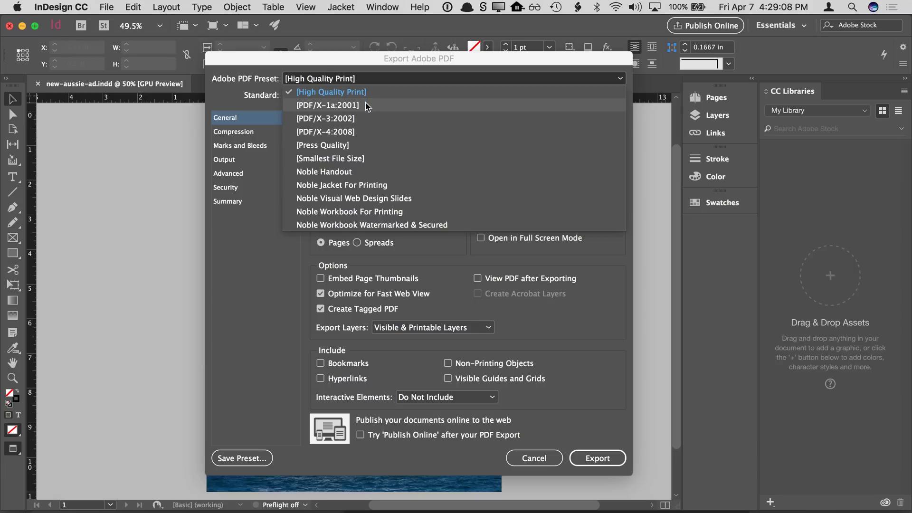
click(372, 91)
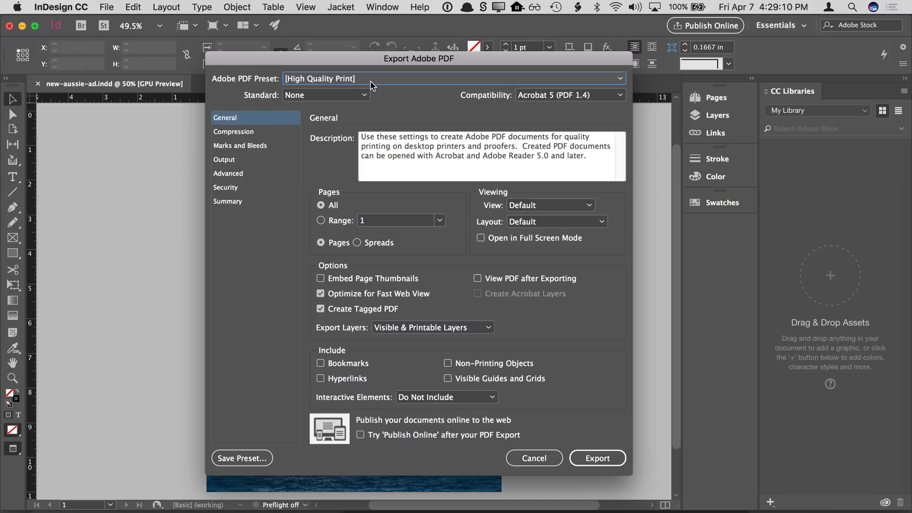
Try the Press Quality preset for the PDF export and switch to the PDF/X-1a:2001 preset
click(342, 81)
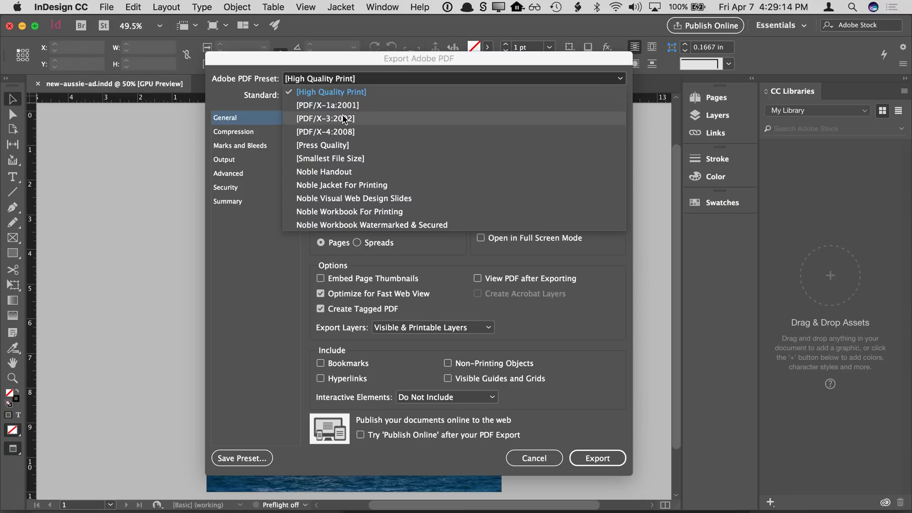
click(345, 145)
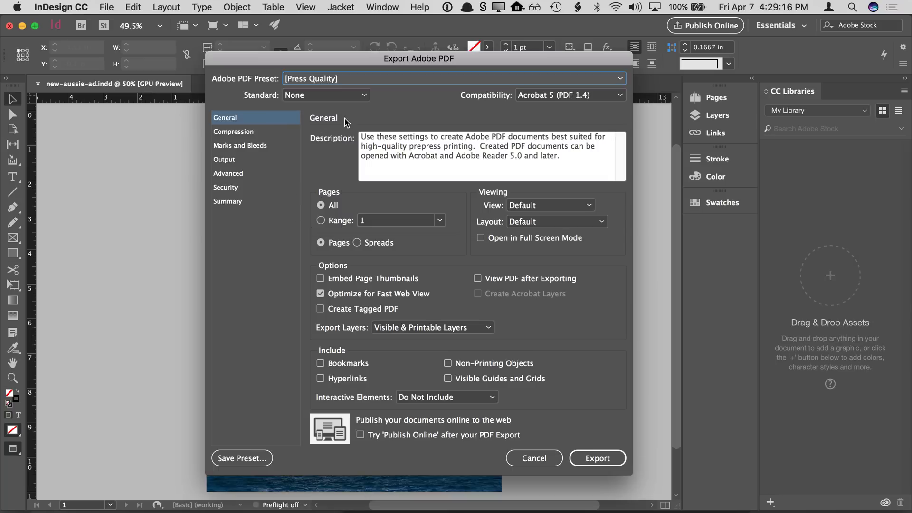
click(348, 80)
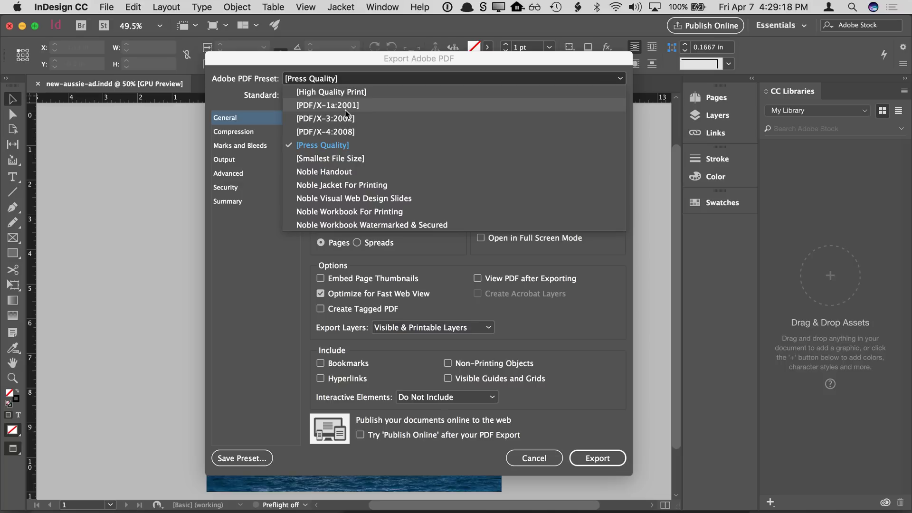
click(345, 109)
click(324, 80)
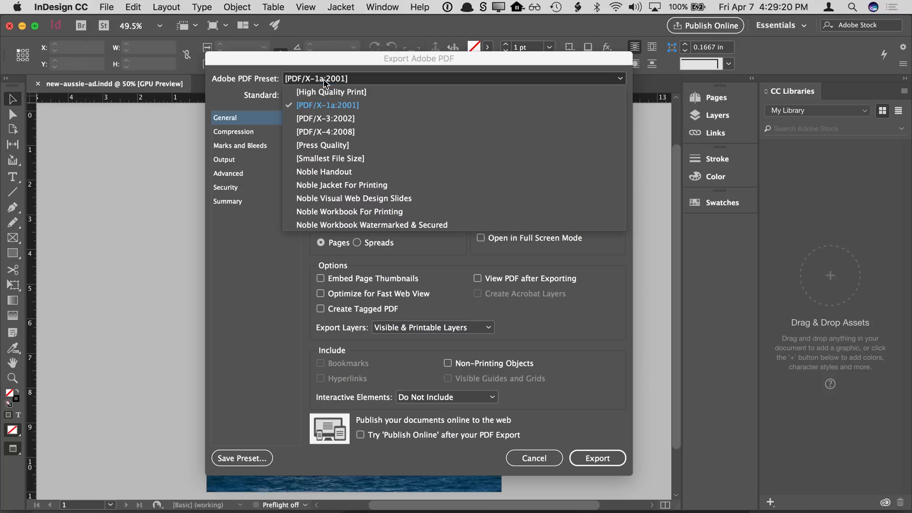
click(323, 110)
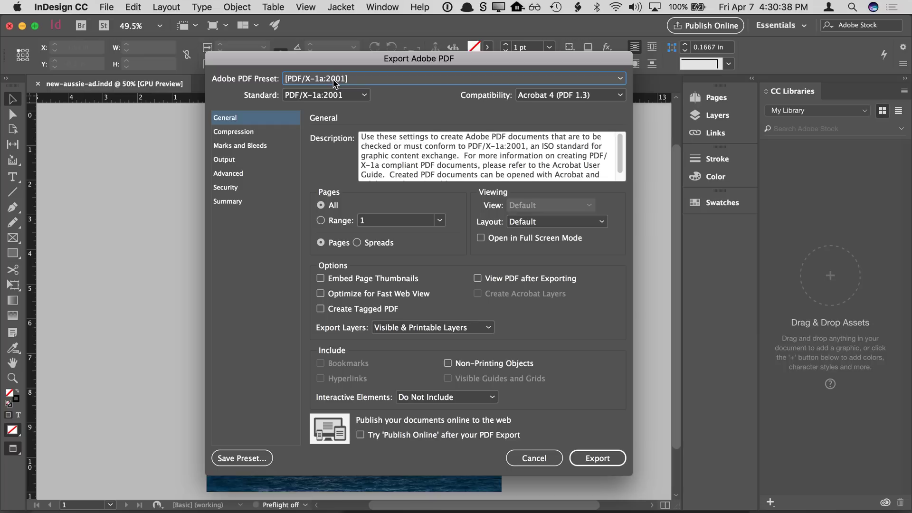
click(334, 79)
click(334, 80)
Examine the color image downsampling resolution and threshold in the compression settings of the PDF/X-1a:2001 preset
click(256, 135)
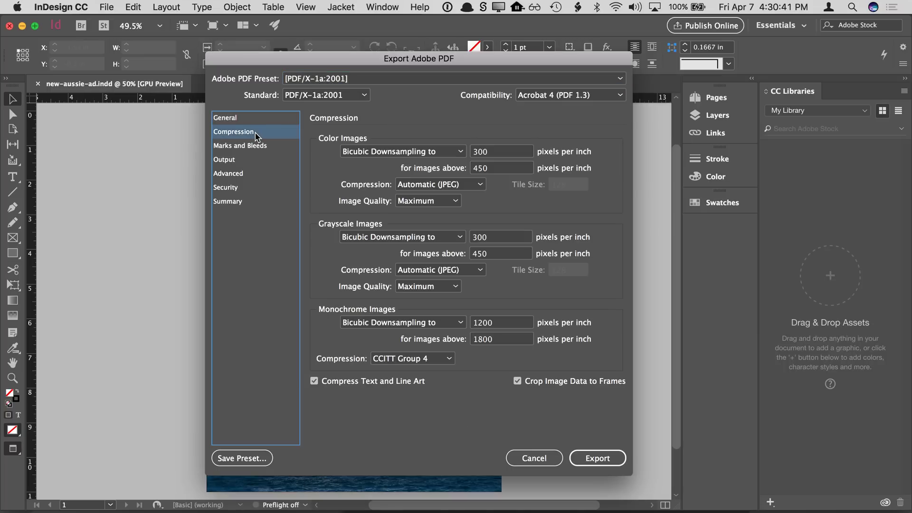
click(498, 171)
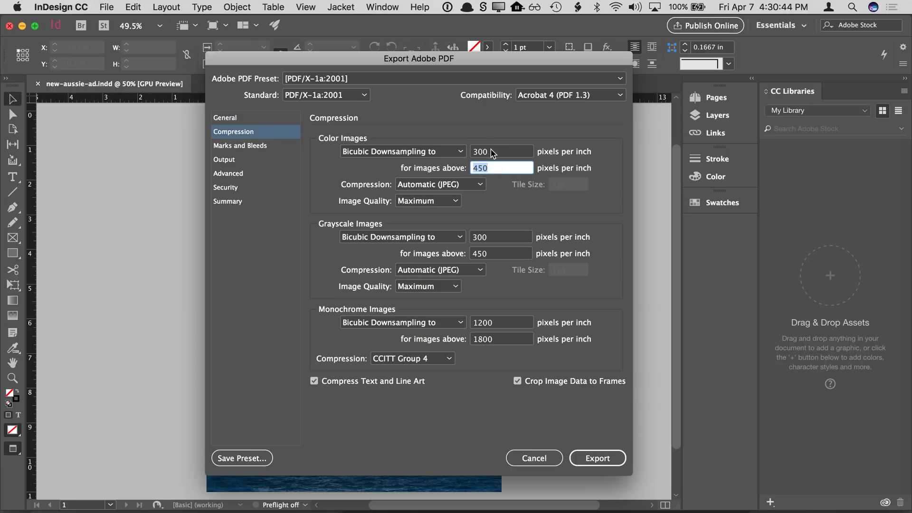
double_click(485, 151)
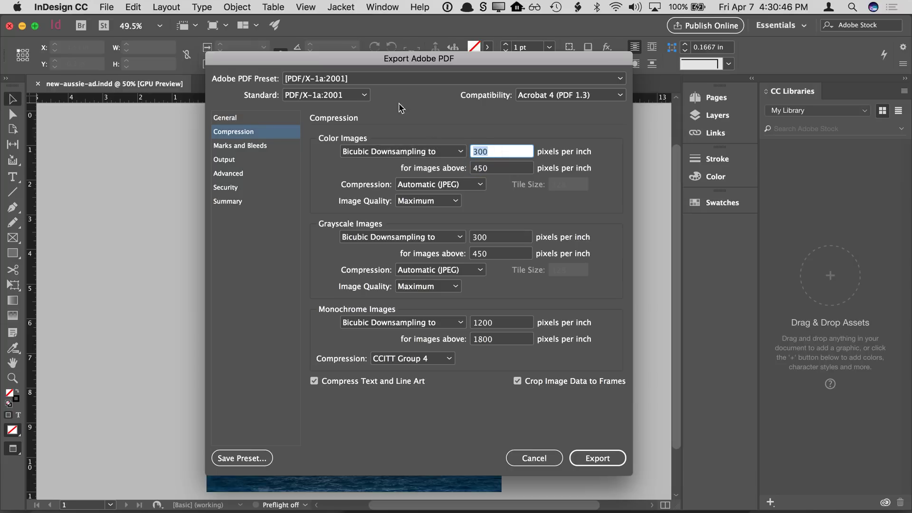
click(378, 80)
click(377, 80)
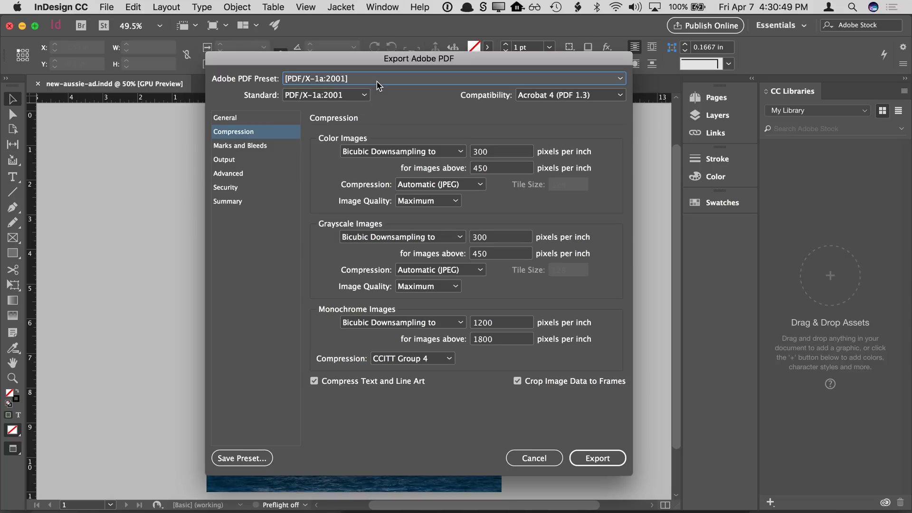
Turn on the document bleed settings and crop marks for the PDF export
click(270, 148)
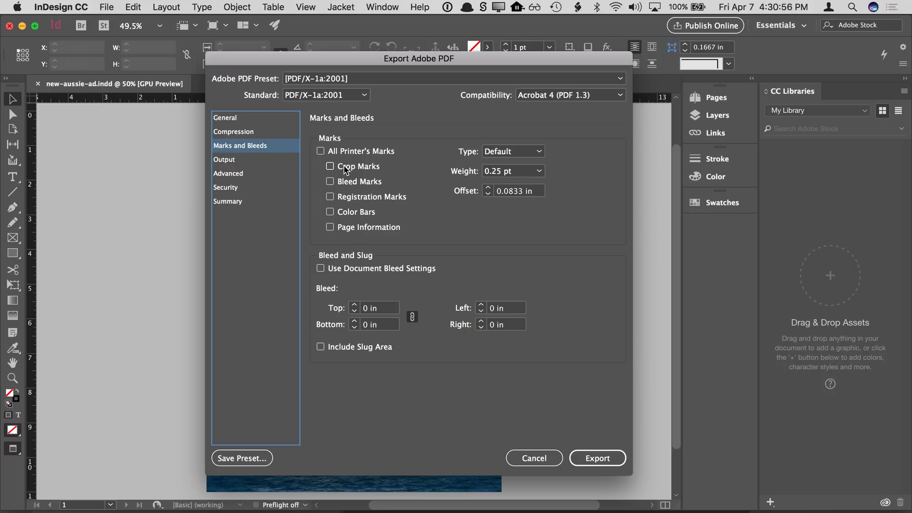
click(379, 268)
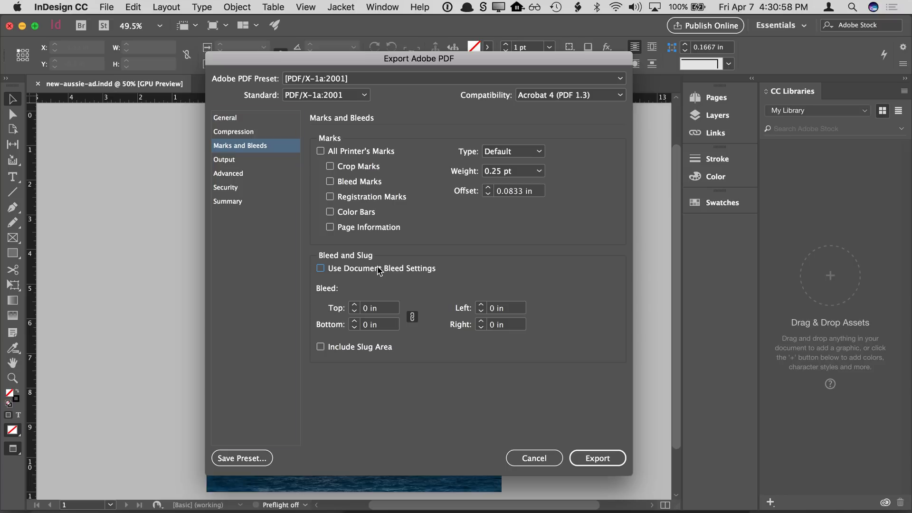
click(355, 172)
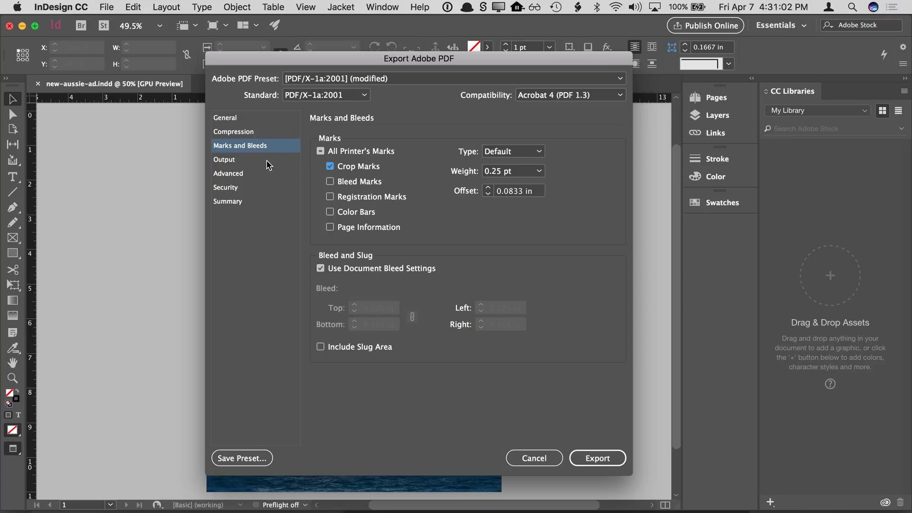
Review the output color settings and the available transparency flattener presets, keeping High Resolution
click(250, 162)
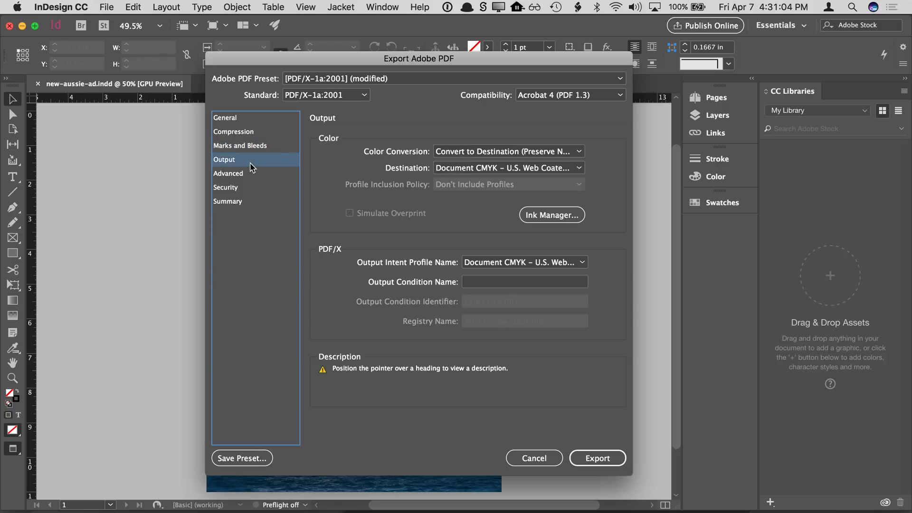
click(245, 175)
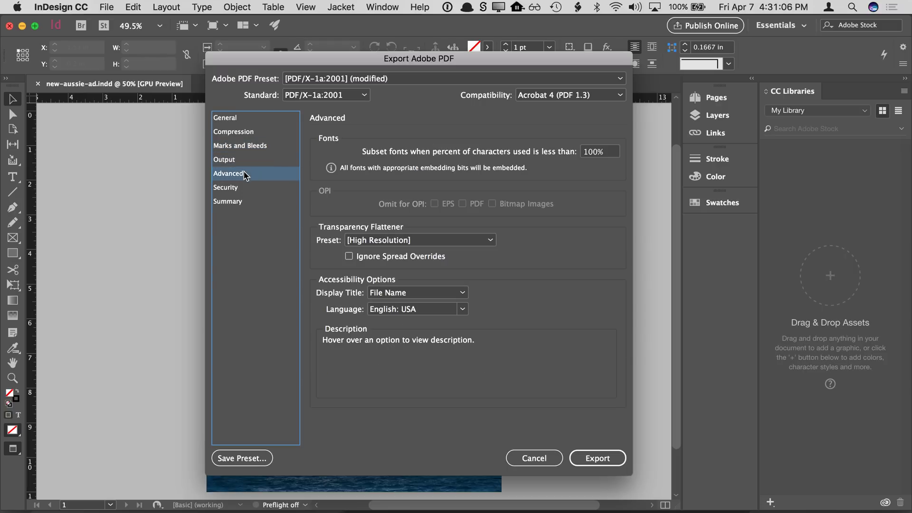
click(394, 240)
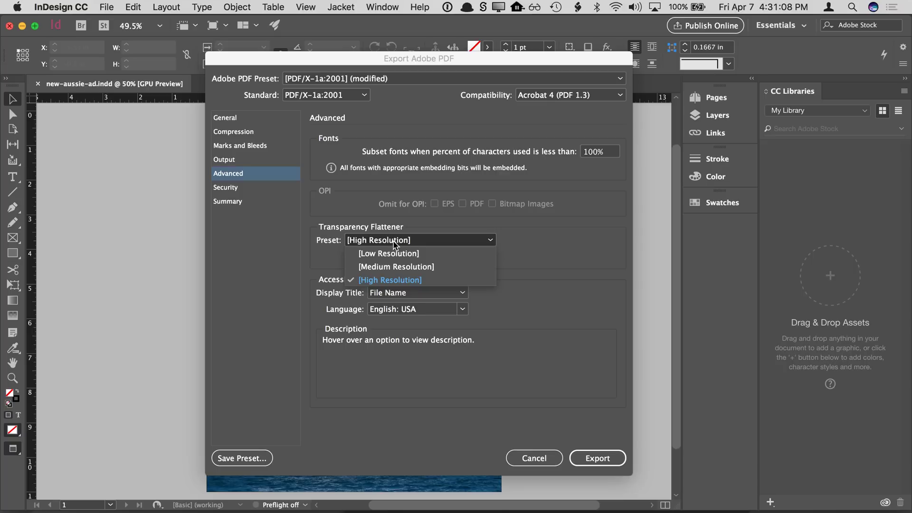
click(394, 240)
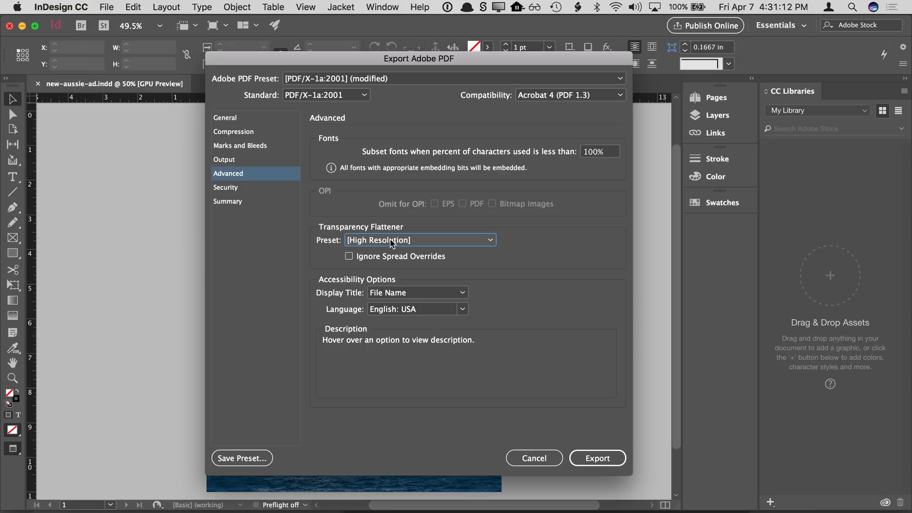
Reset the export to the unmodified PDF/X-1a:2001 preset and re-enable crop marks and document bleed settings
click(339, 79)
click(339, 106)
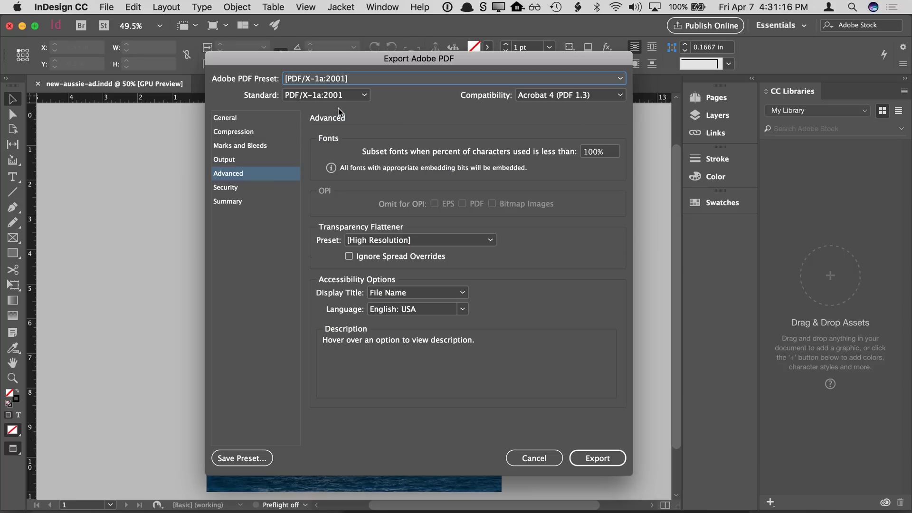
click(265, 147)
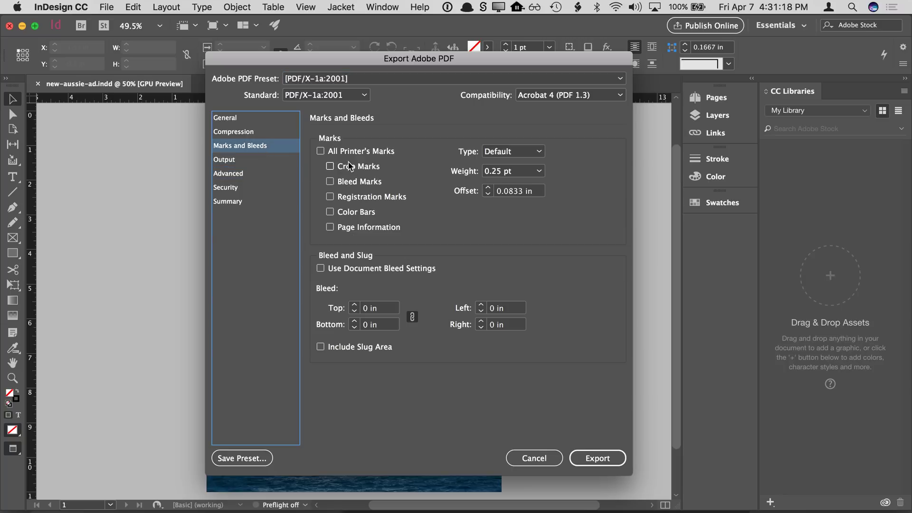
click(350, 167)
click(358, 270)
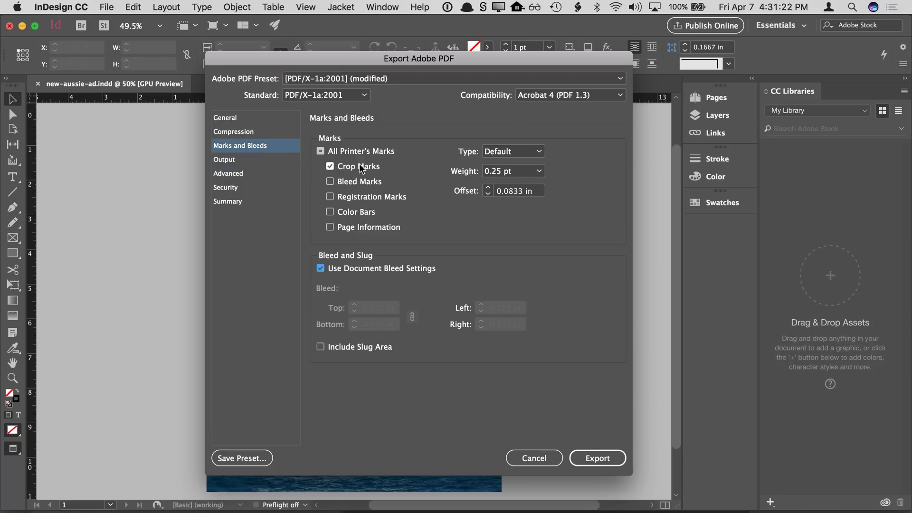
Check the advanced export settings and the available Acrobat compatibility versions, keeping Acrobat 4 (PDF 1.3)
click(271, 173)
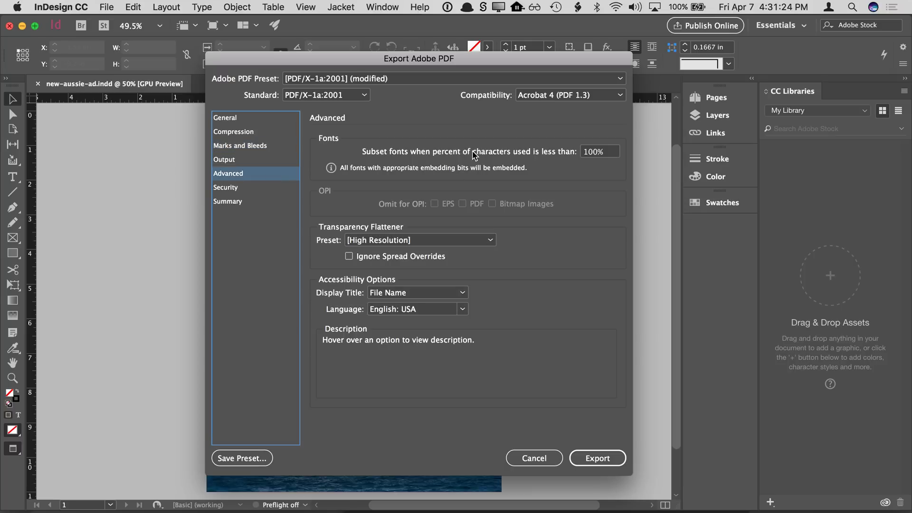
click(542, 95)
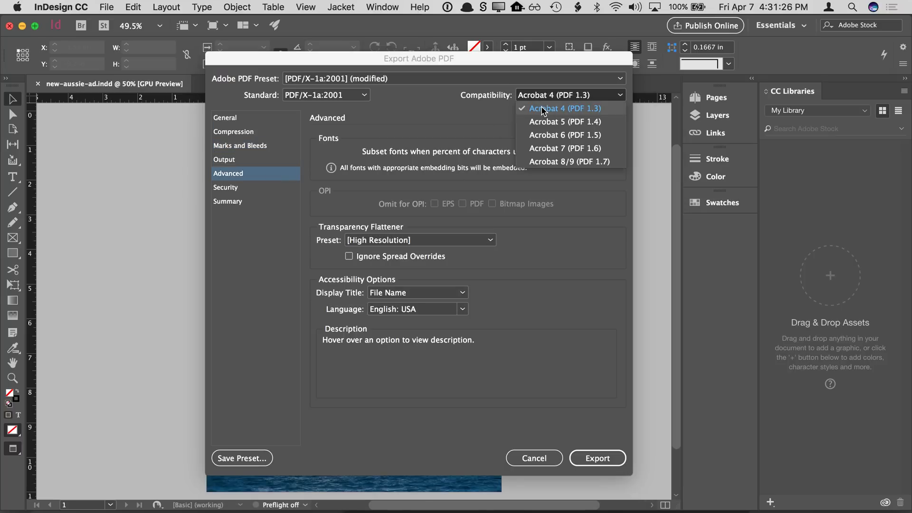
click(538, 106)
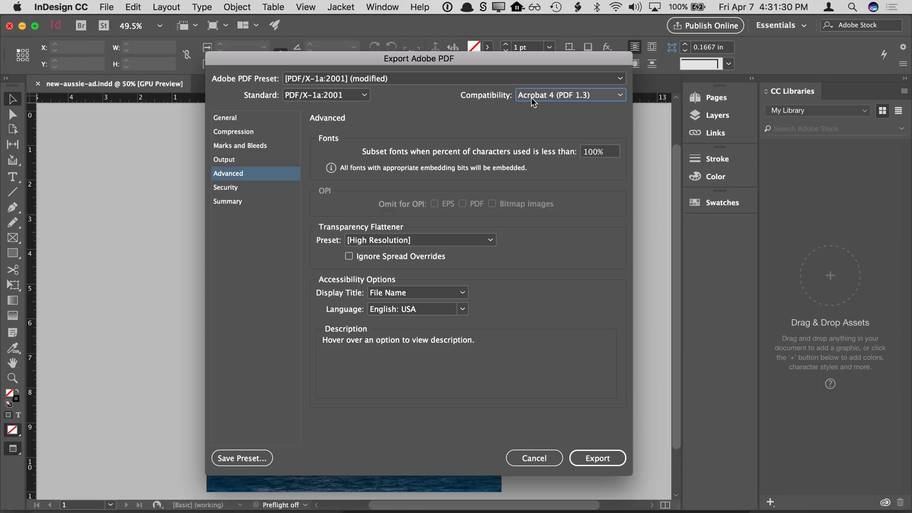
click(570, 98)
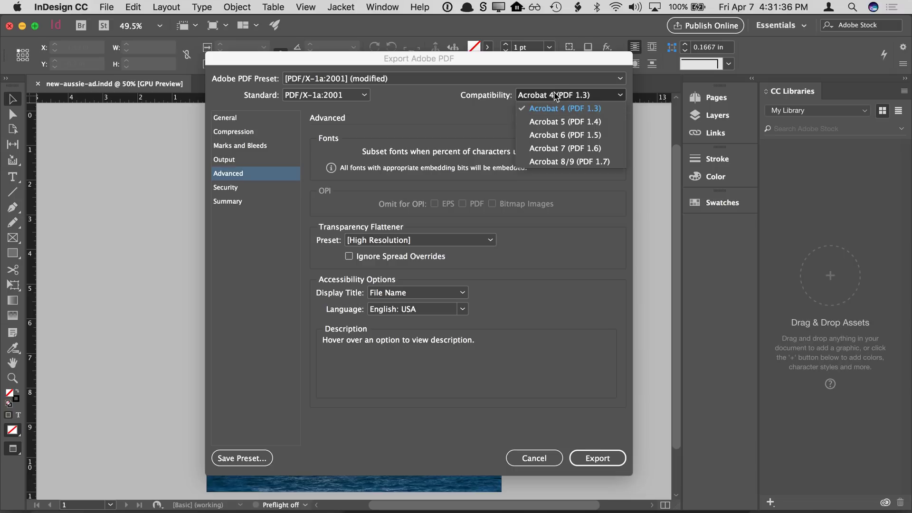
click(556, 96)
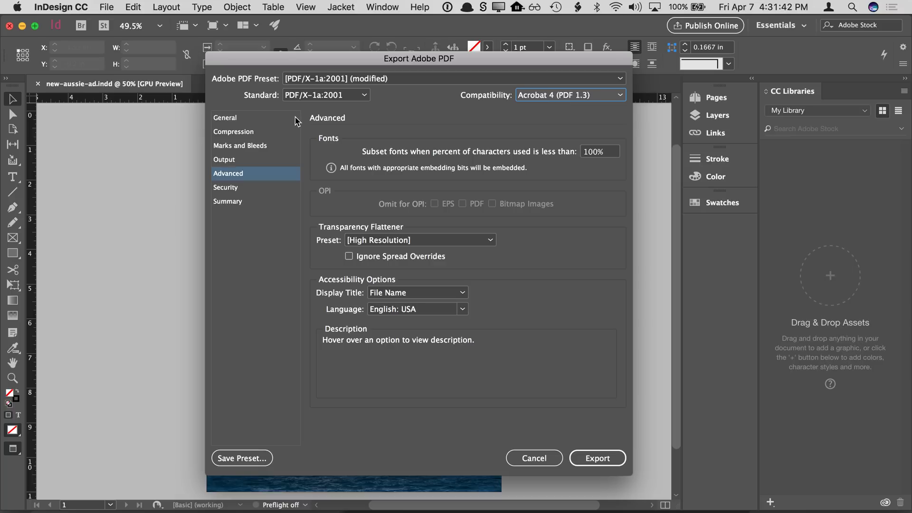
Switch the export to the Press Quality preset and check its compatibility options, keeping Acrobat 5 (PDF 1.4)
click(347, 78)
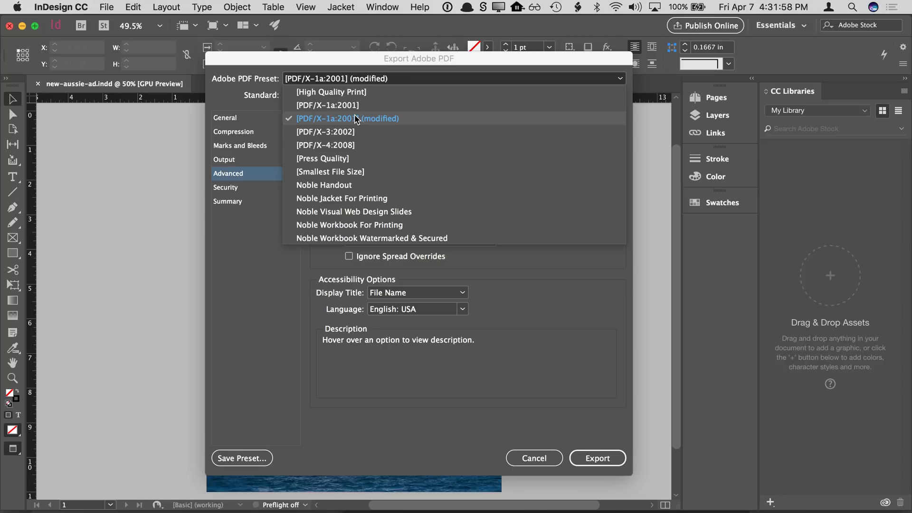
click(345, 158)
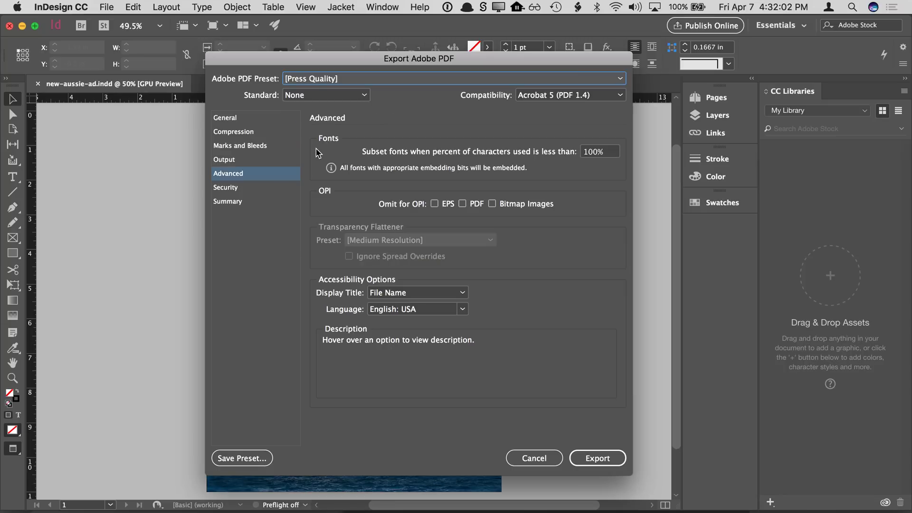
click(551, 95)
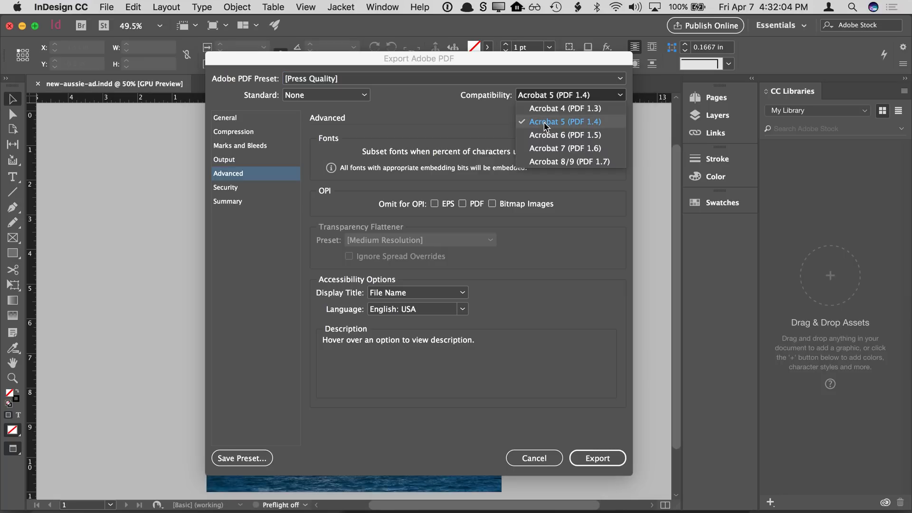
click(577, 122)
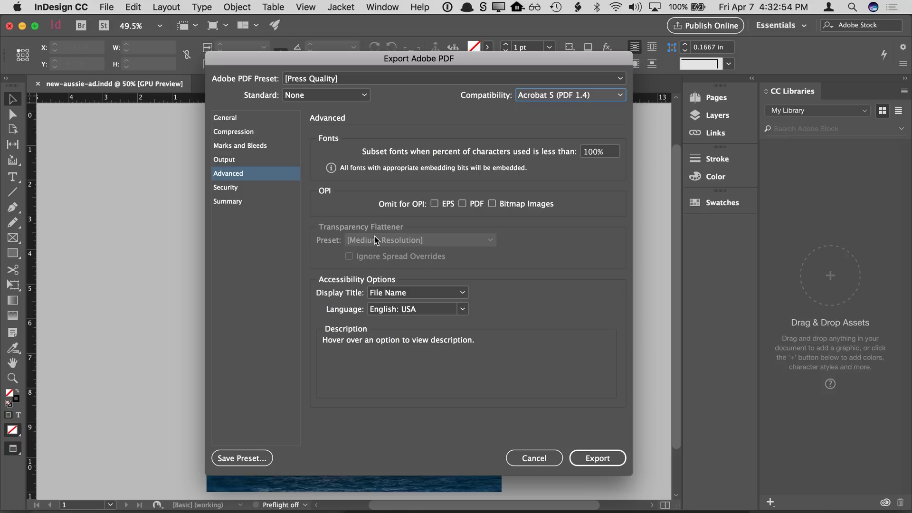
Switch the export back to the PDF/X-1a:2001 preset to compare its transparency flattener setting
click(355, 85)
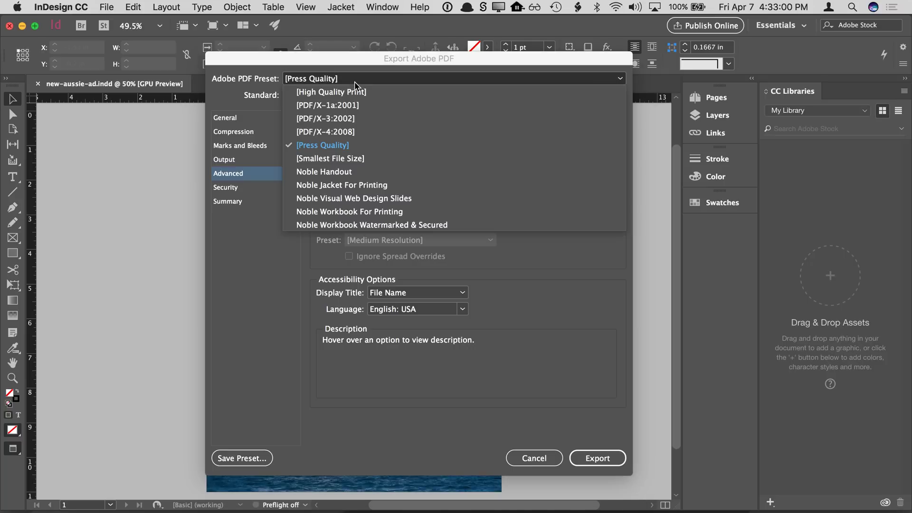
click(346, 107)
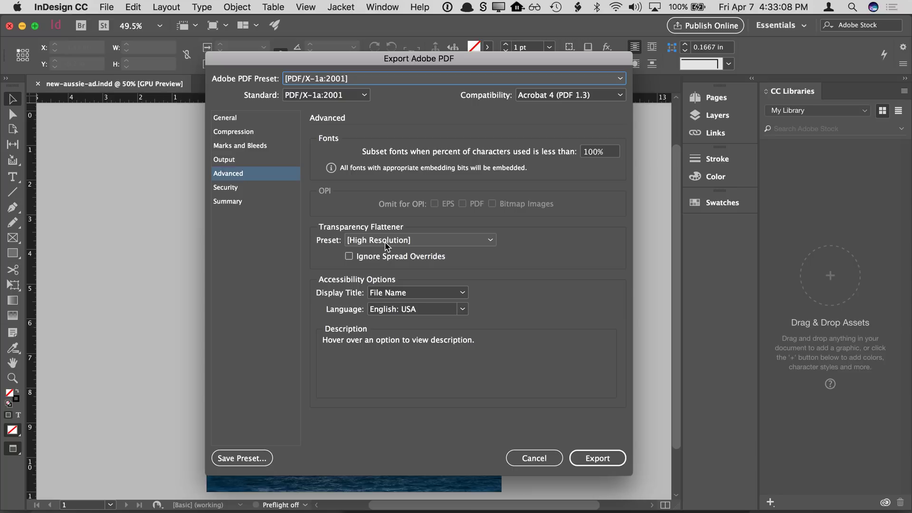
click(363, 79)
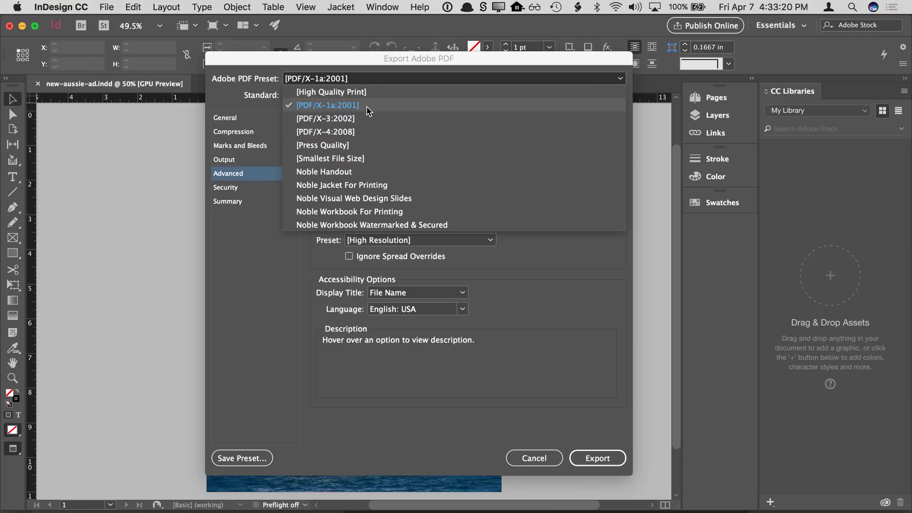
click(368, 108)
Apply the Smallest File Size preset and examine its color image downsampling in the compression settings
click(360, 79)
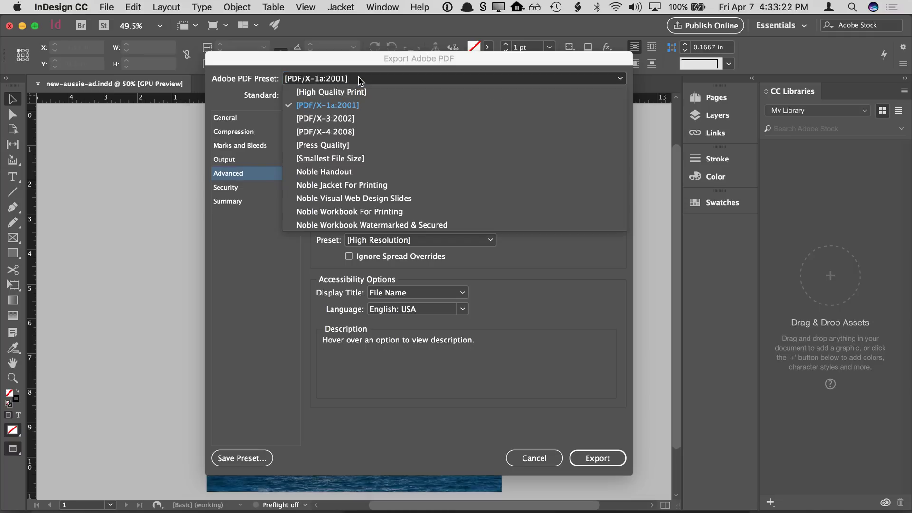
click(354, 161)
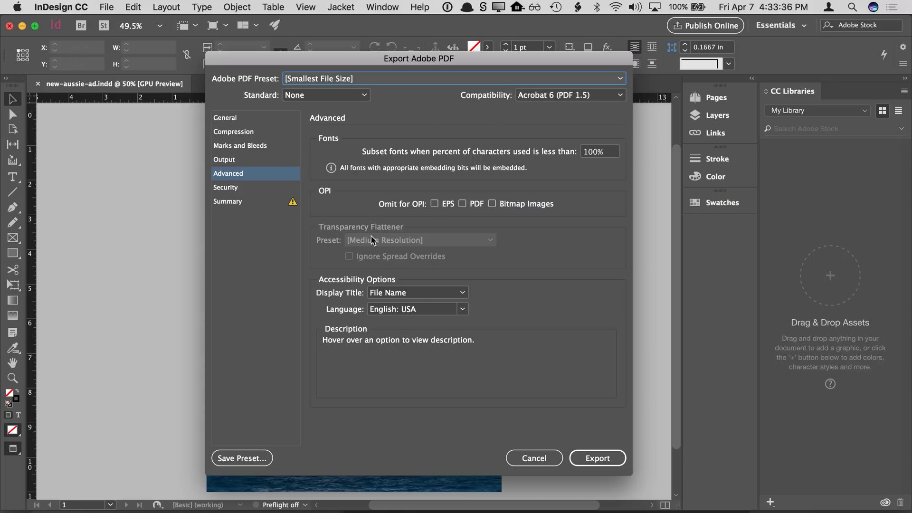
click(265, 133)
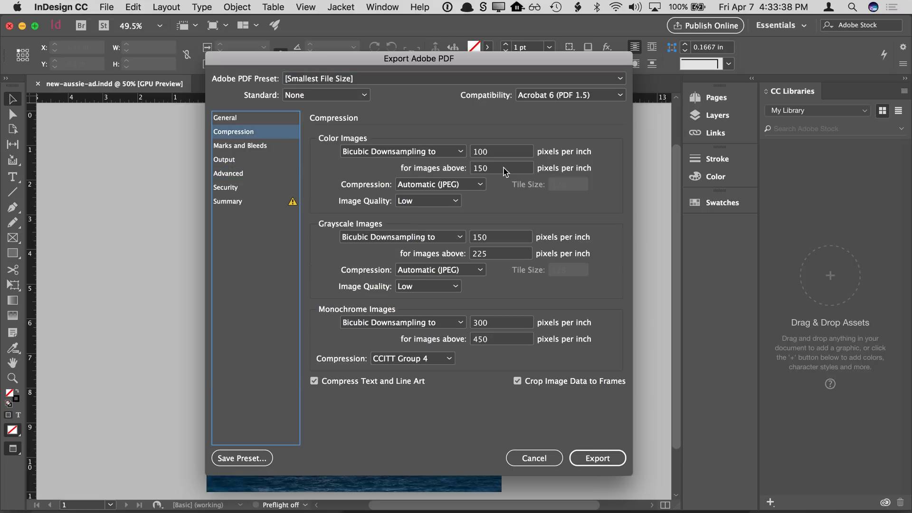
drag(495, 169, 471, 153)
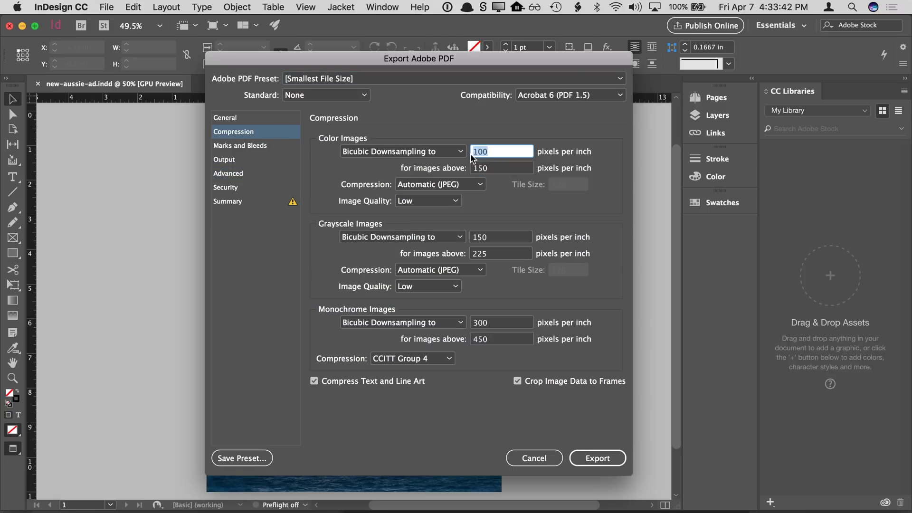
Check the image quality levels for color images and set color and grayscale downsampling to 72 pixels per inch
click(450, 201)
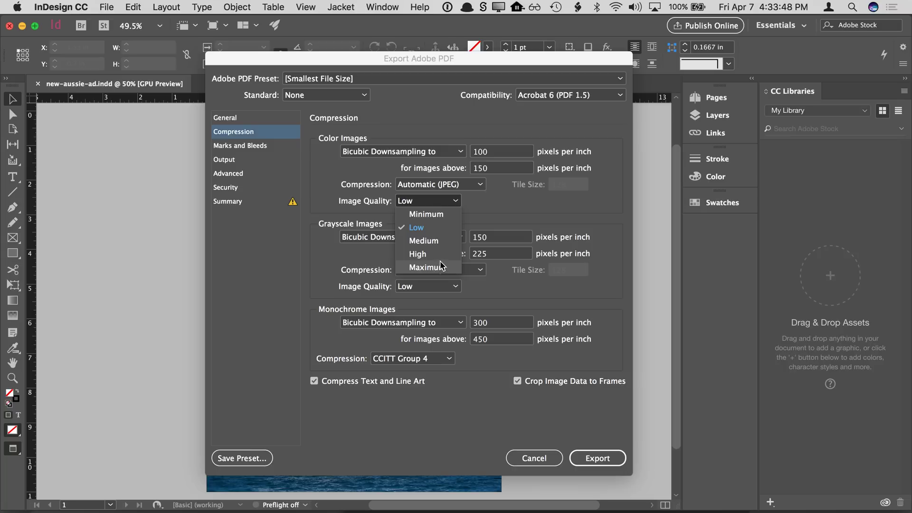
click(470, 213)
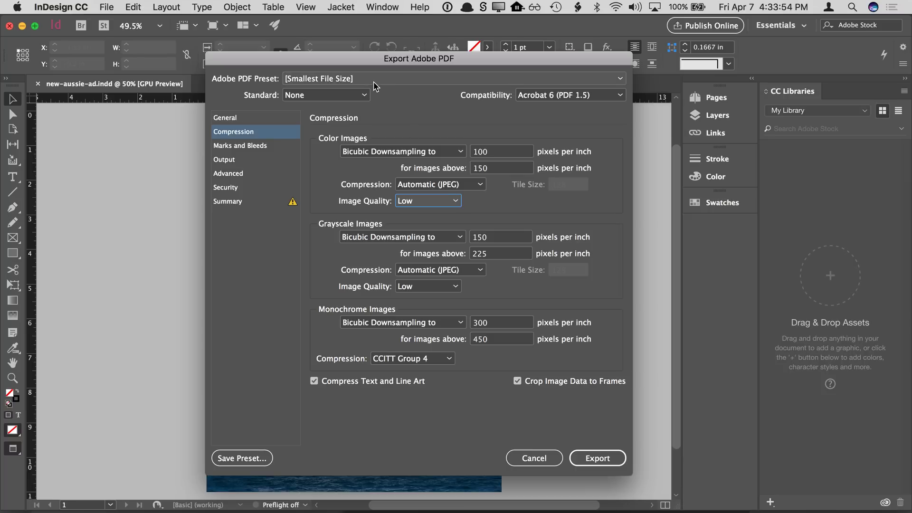
click(495, 152)
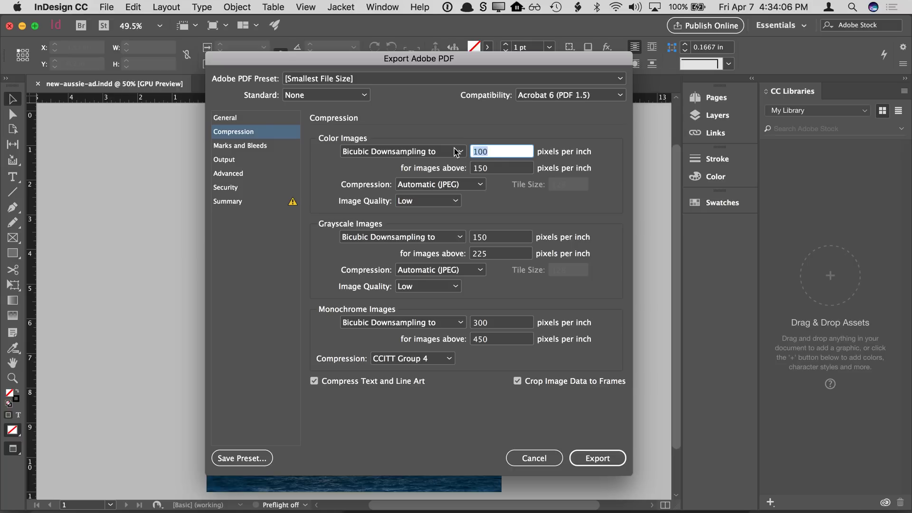
text(72)
click(499, 236)
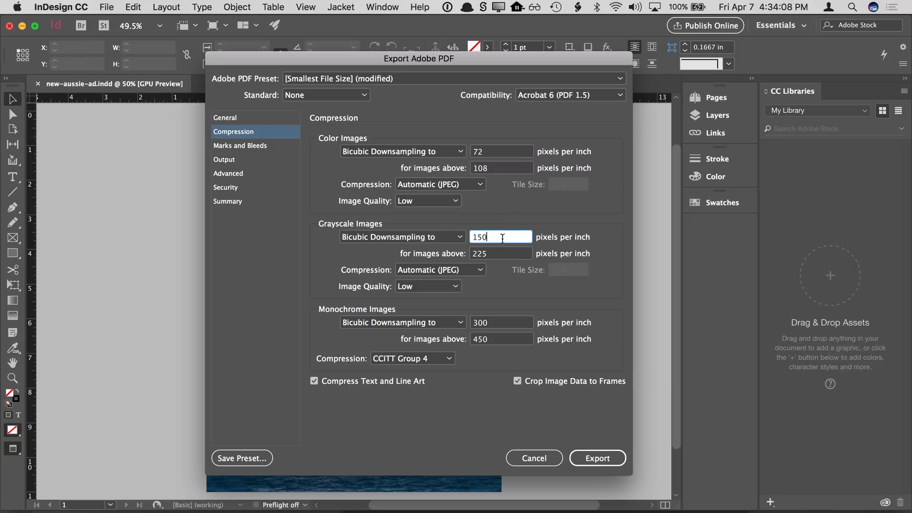
text(72)
key(Tab)
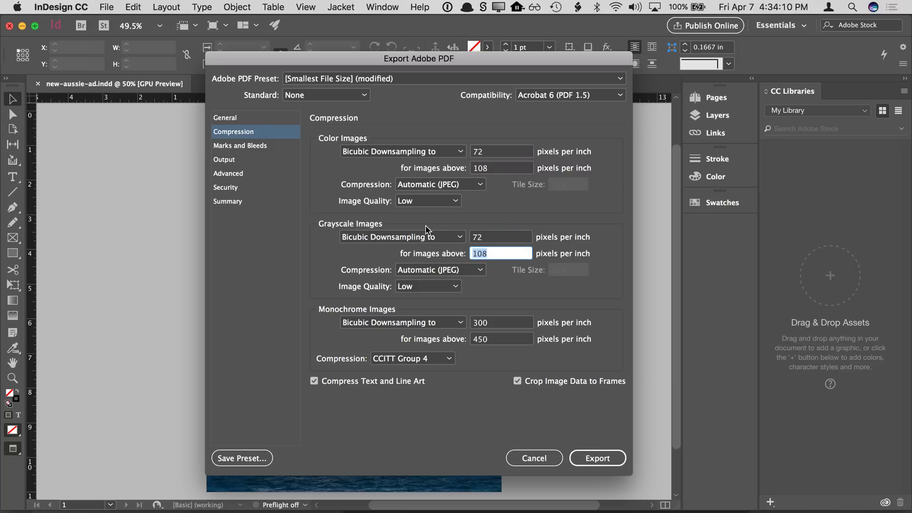
Try Minimum image quality for the color images and restore the unmodified Smallest File Size preset
click(437, 204)
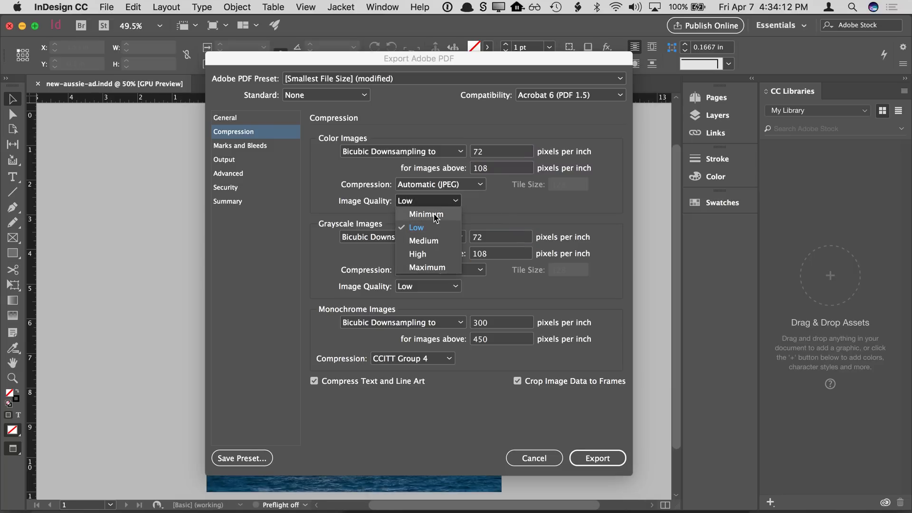
click(426, 214)
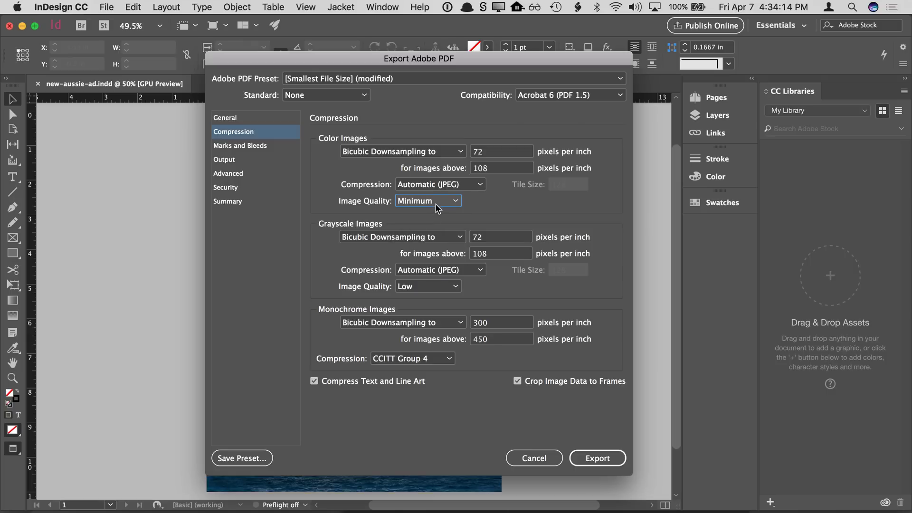
click(430, 203)
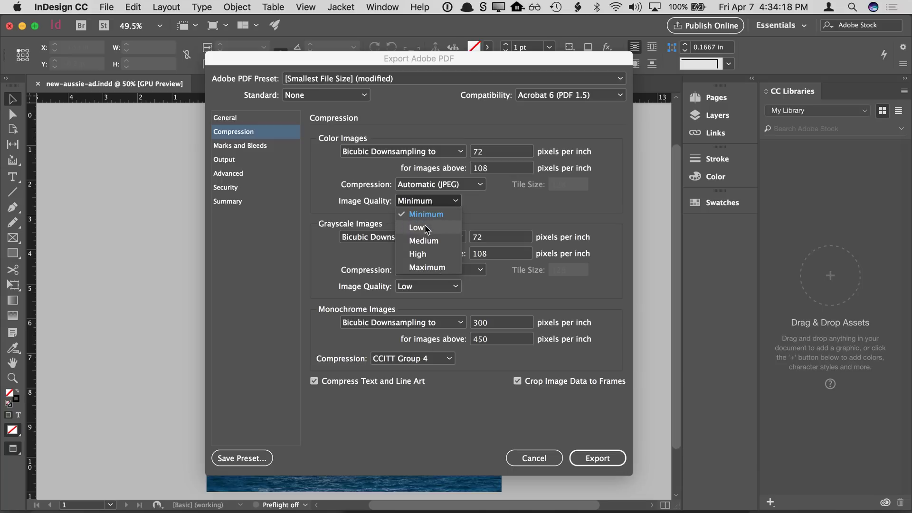
click(464, 211)
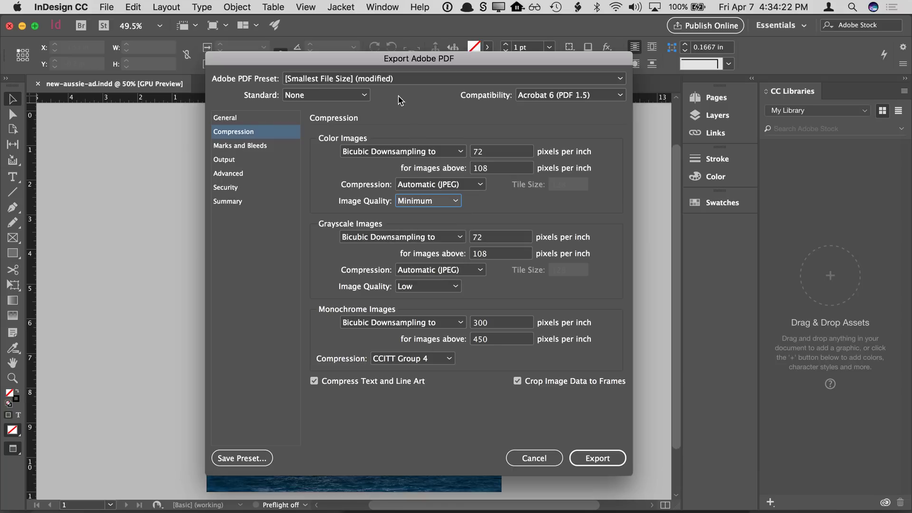
click(399, 78)
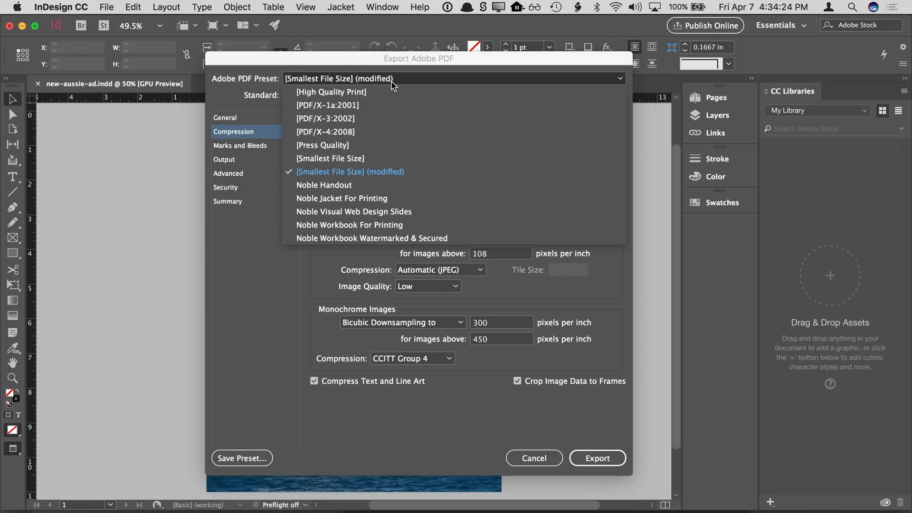
click(370, 158)
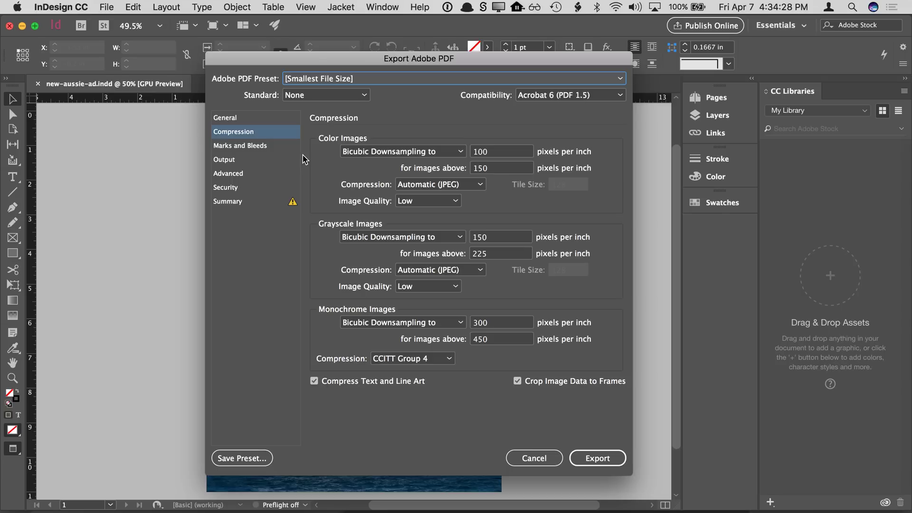
Export the ad with the PDF/X-1a:2001 preset and the option to view the PDF after exporting
click(322, 80)
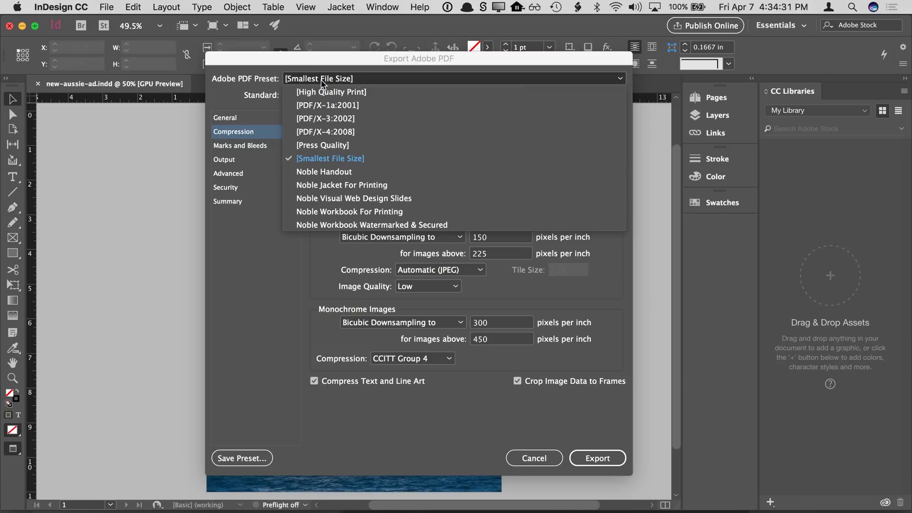
click(326, 105)
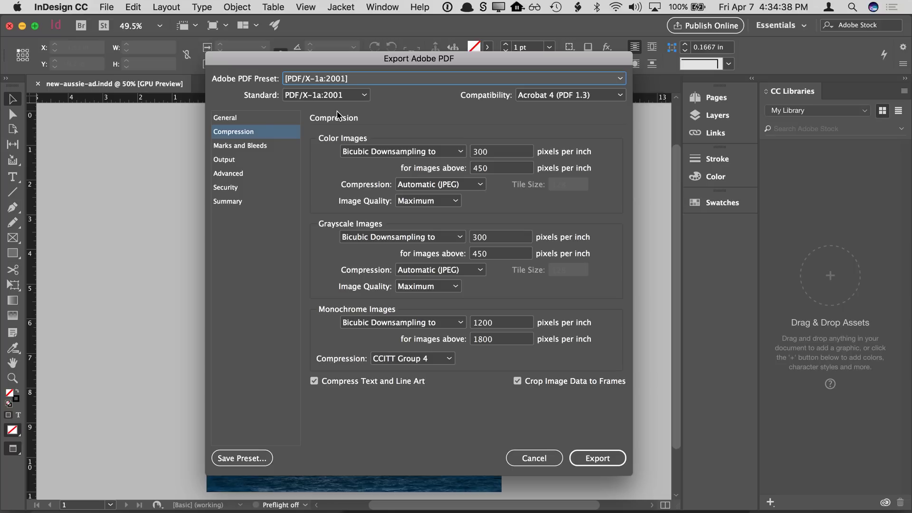
click(275, 118)
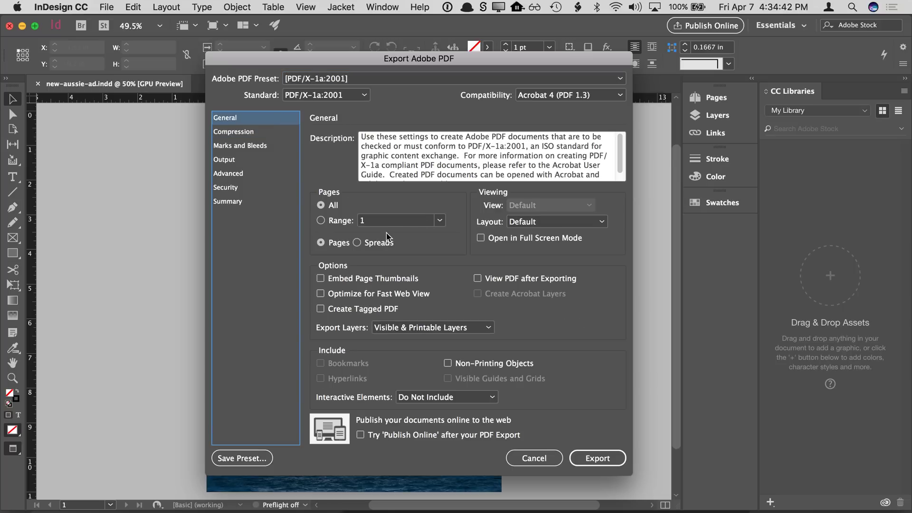
click(485, 277)
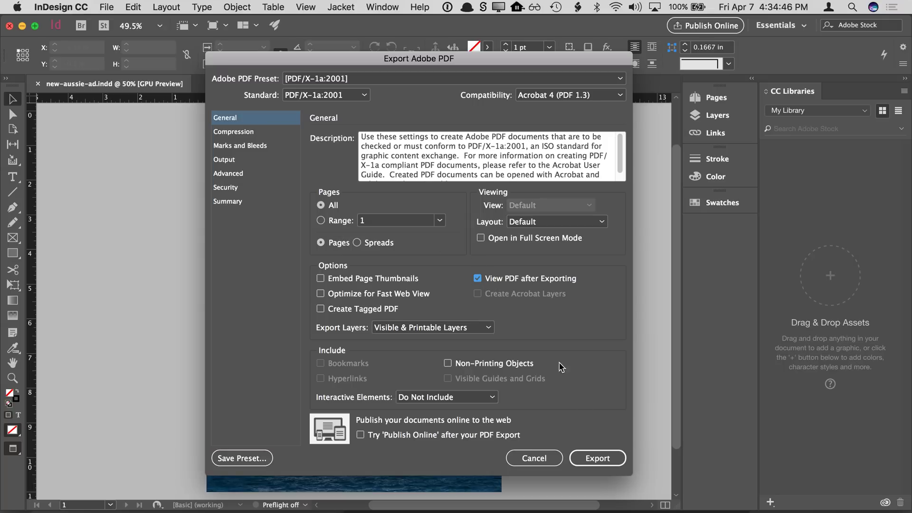
click(599, 457)
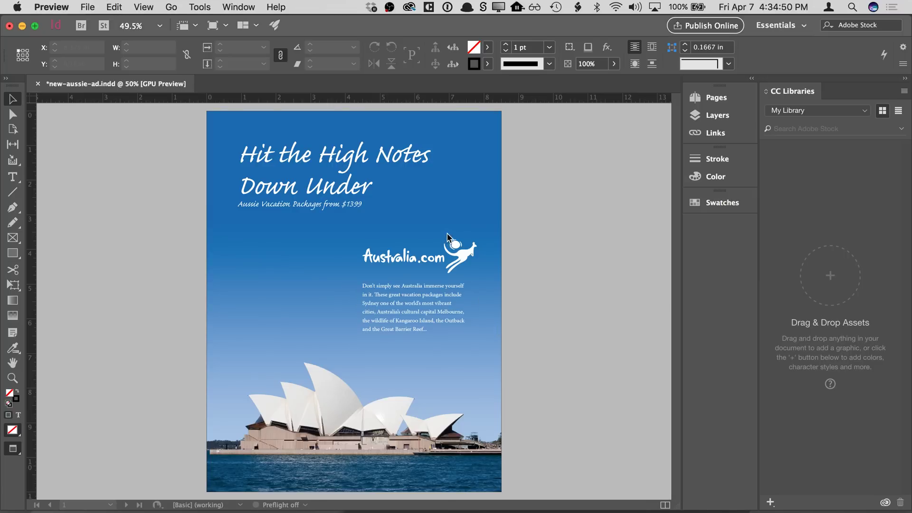
Look over the exported new-aussie-ad.pdf in Preview and close it
key(super+minus)
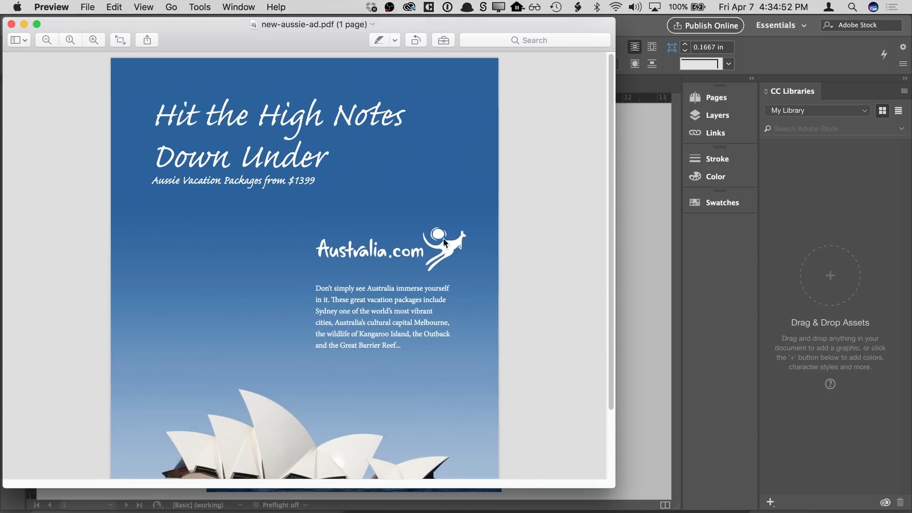
scroll(427, 279, down, 5)
scroll(427, 280, up, 4)
click(11, 23)
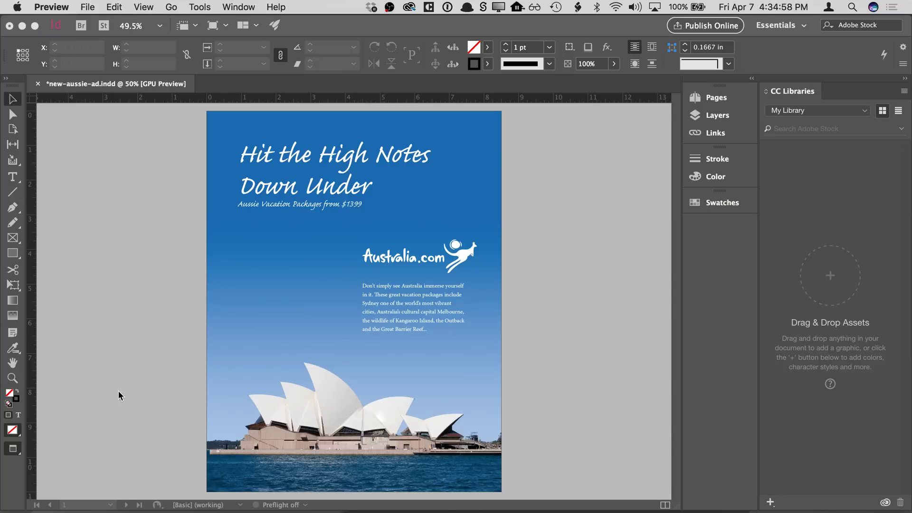
Switch to Finder, move new-aussie-ad.pdf from the Desktop to the Trash, and hide Finder
click(41, 493)
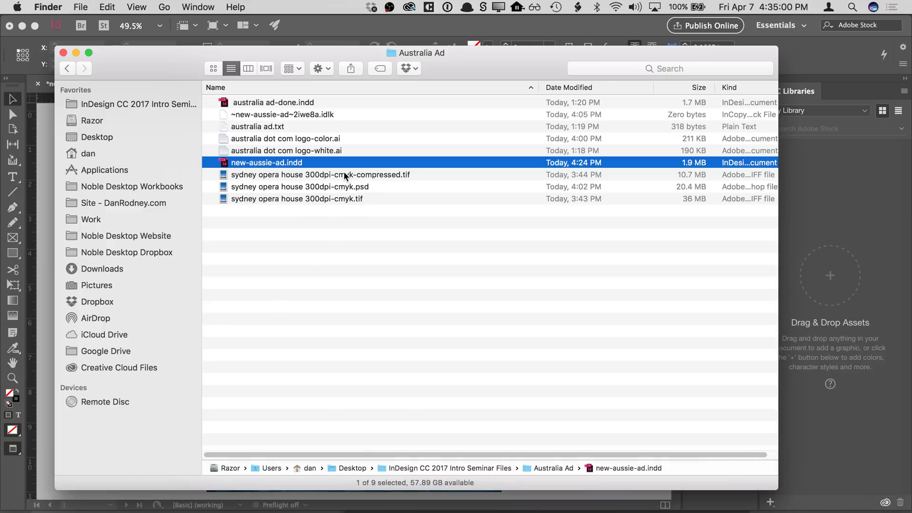
key(super+up)
click(323, 101)
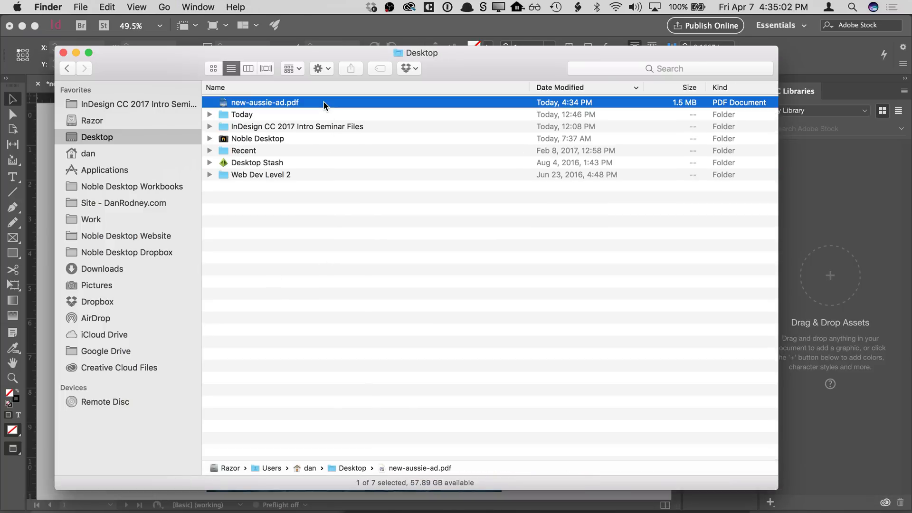
key(super+BackSpace)
key(super+h)
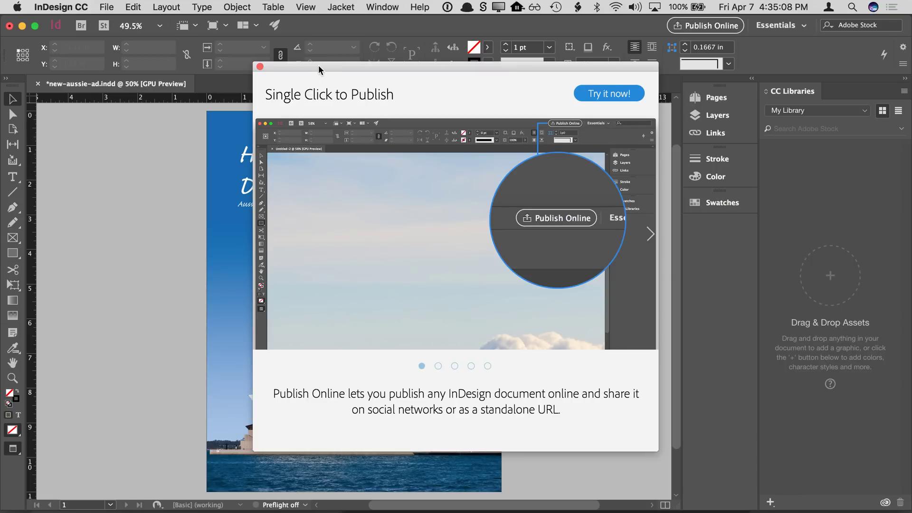
Dismiss the Publish Online introduction and save the new-aussie-ad document
drag(318, 64, 306, 65)
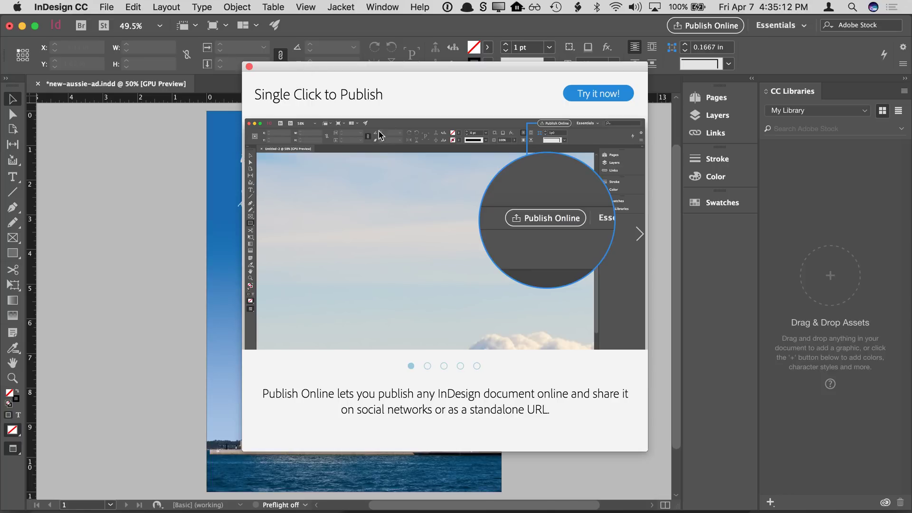
click(249, 68)
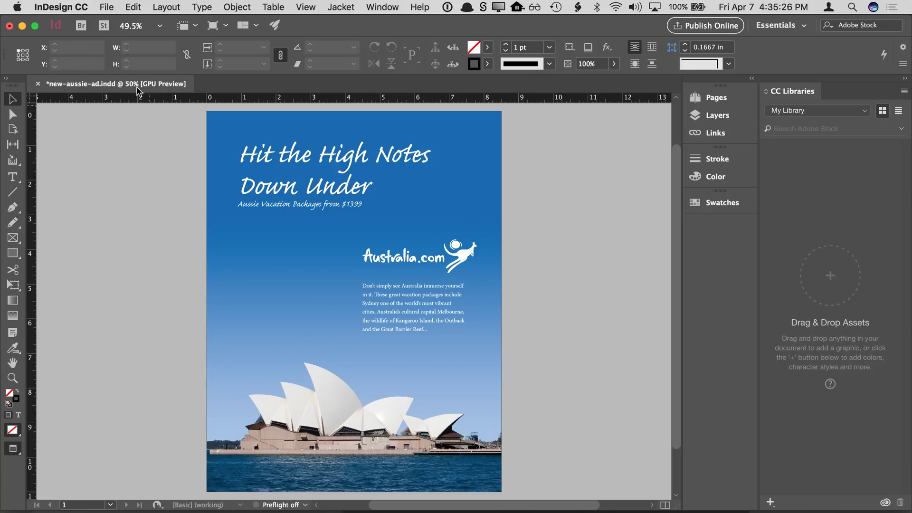
click(111, 11)
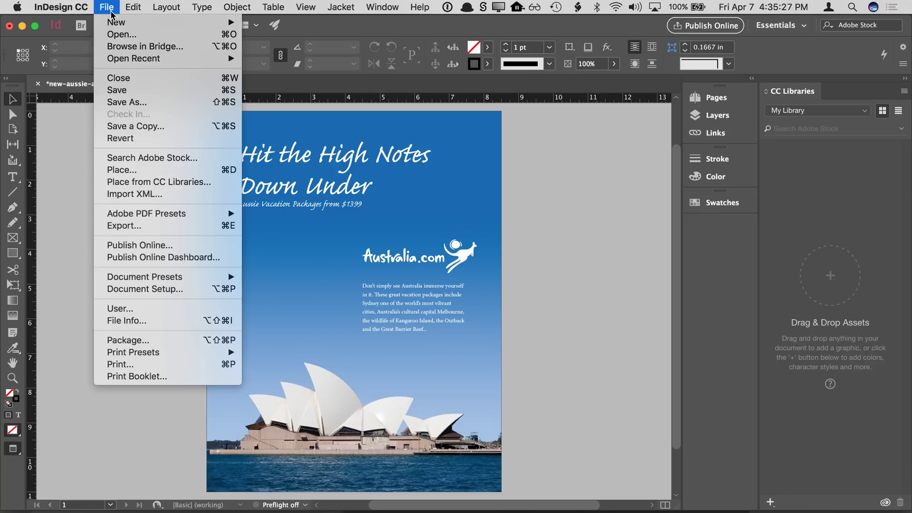
click(118, 96)
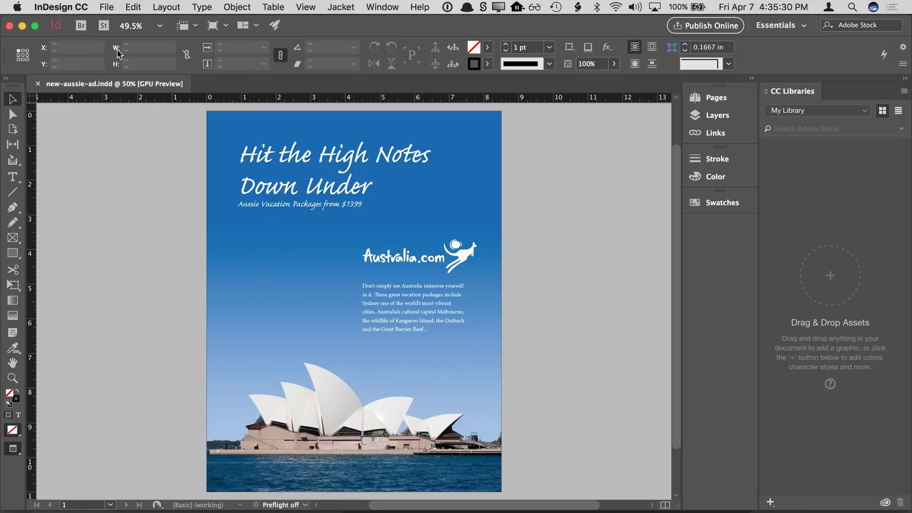
Package the document, keeping Instructions.txt as the printing instructions filename and leaving the contact details blank
click(112, 9)
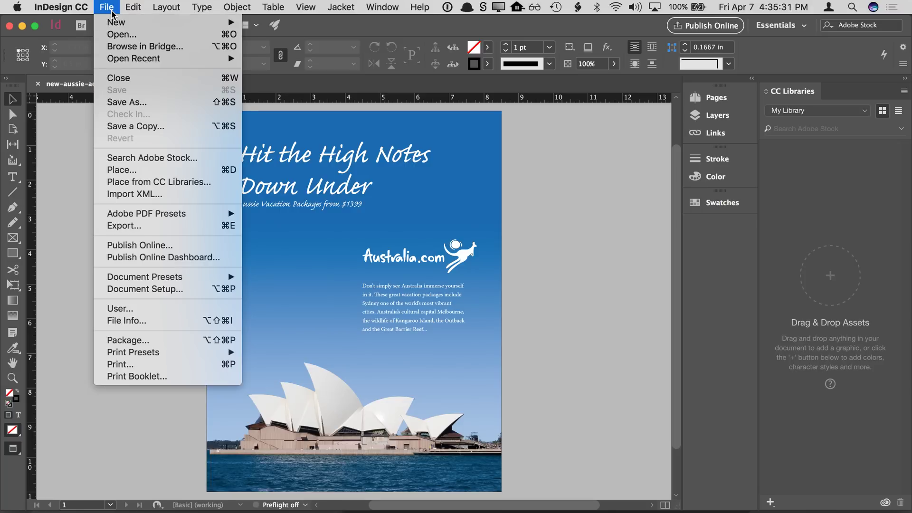
click(167, 341)
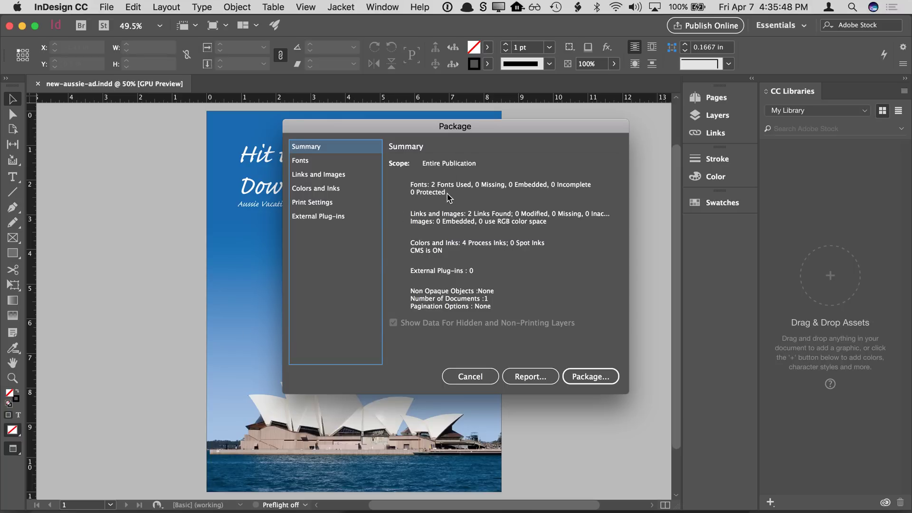
click(579, 377)
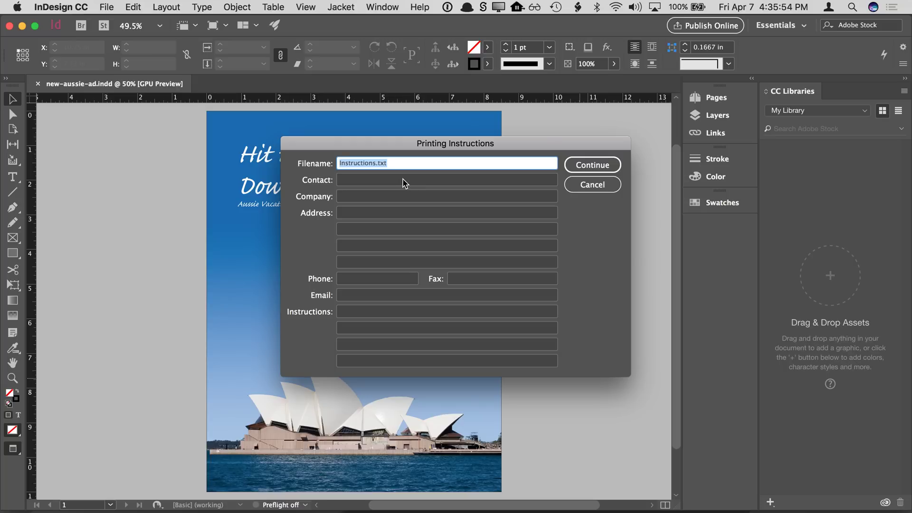
click(404, 180)
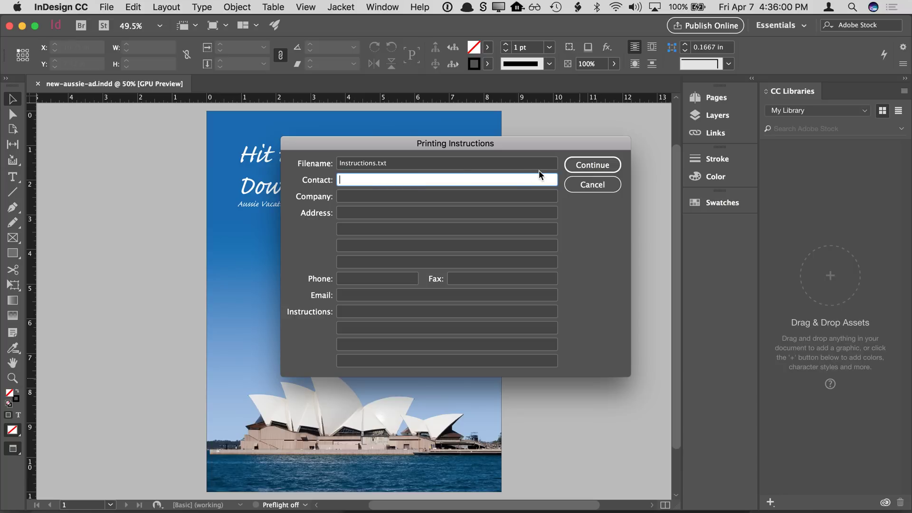
click(505, 163)
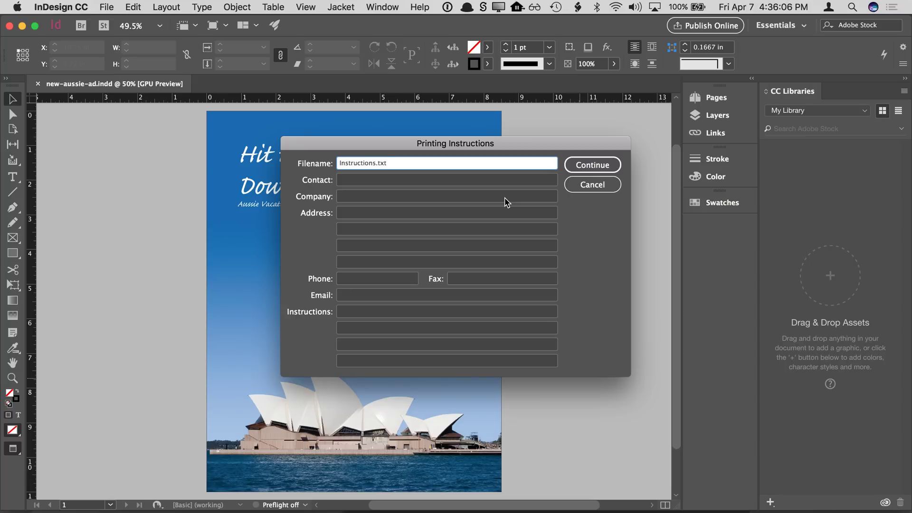
click(581, 167)
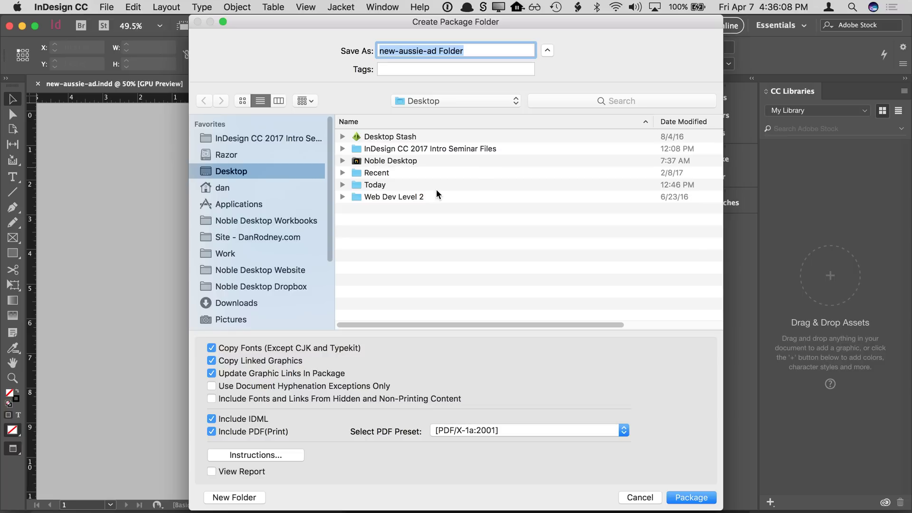
Exclude the IDML file from the package and keep the print PDF included with the PDF/X-1a:2001 preset
drag(380, 24, 358, 23)
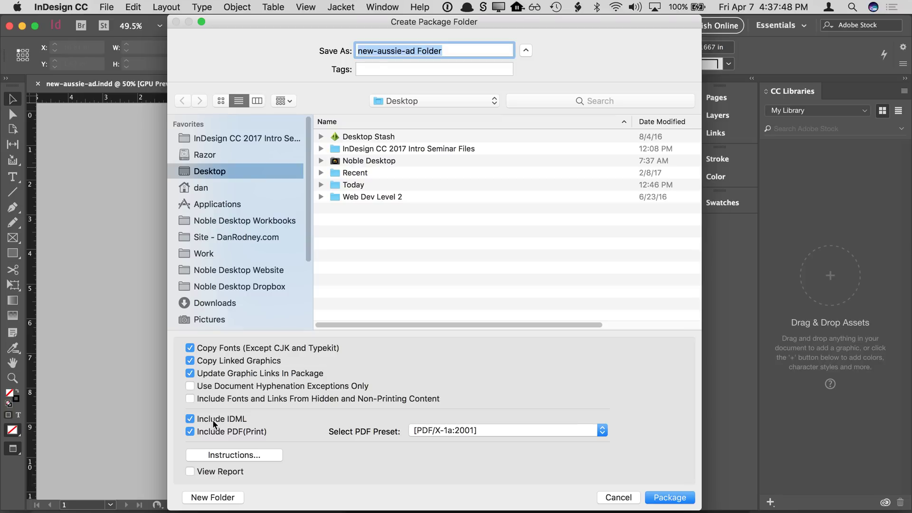
click(212, 419)
drag(232, 419, 234, 428)
click(235, 432)
click(235, 432)
click(426, 430)
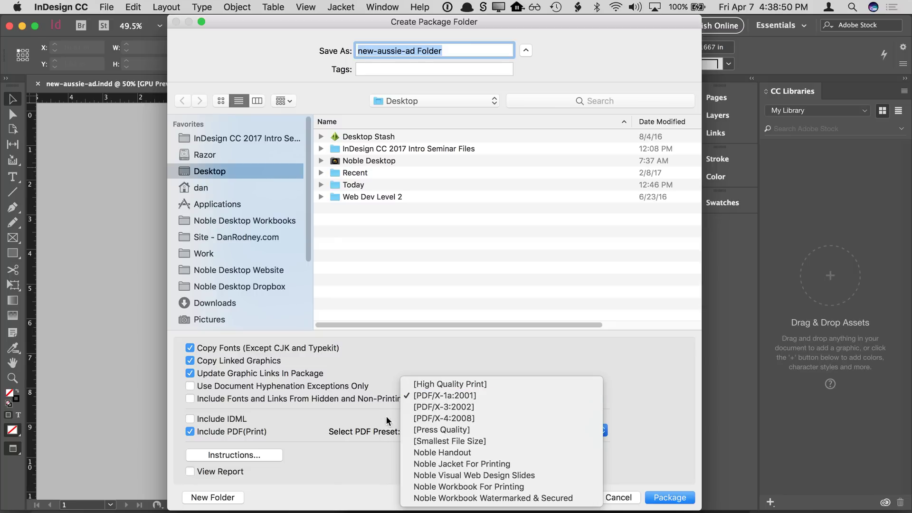
click(411, 398)
click(249, 432)
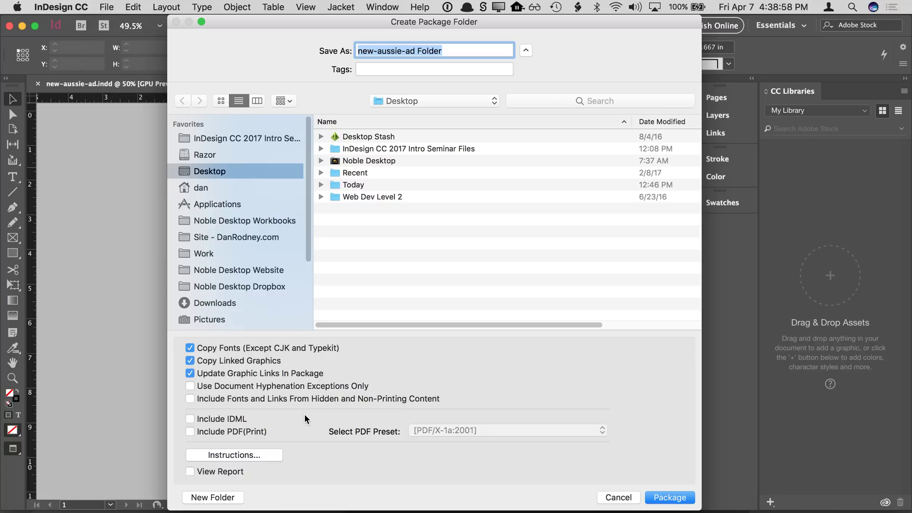
click(243, 429)
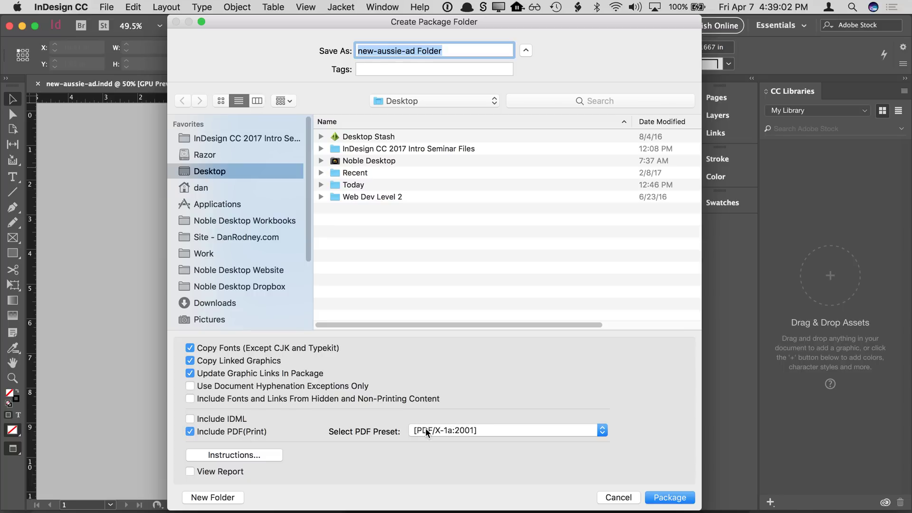
Create the package with the PDF/X-1a:2001 preset, accept the font licensing warning with Don't show again enabled, and dismiss the Publish Online introduction
click(425, 431)
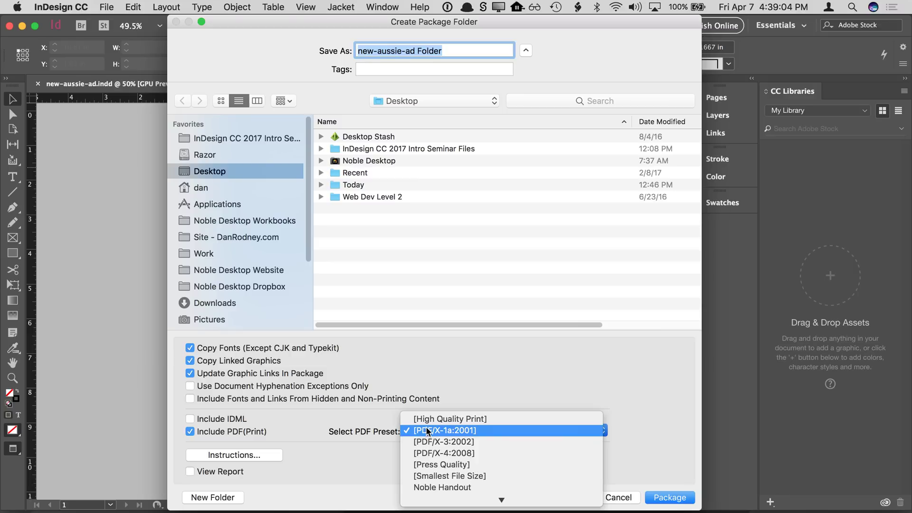
click(427, 427)
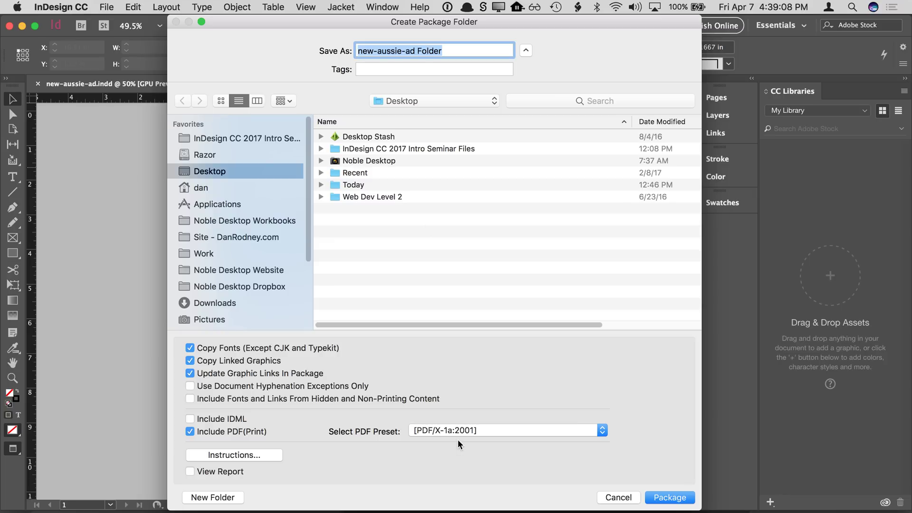
click(664, 497)
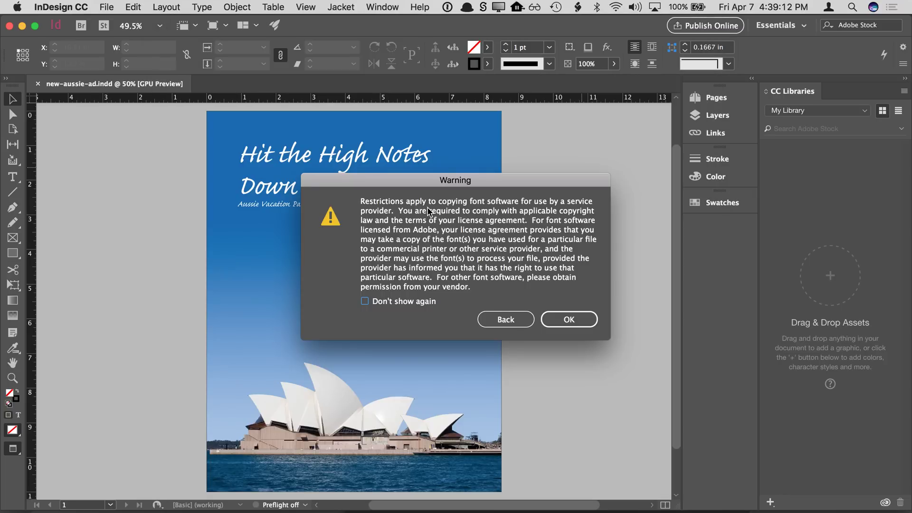
click(417, 304)
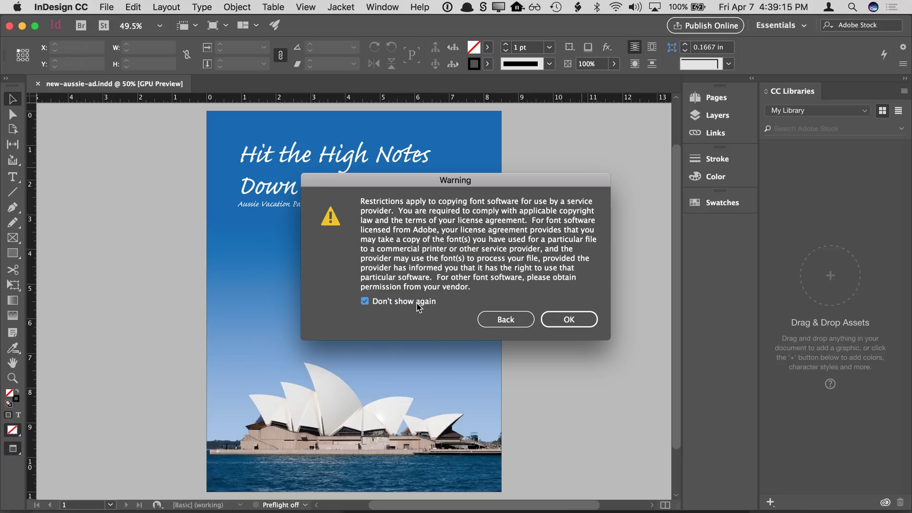
click(567, 321)
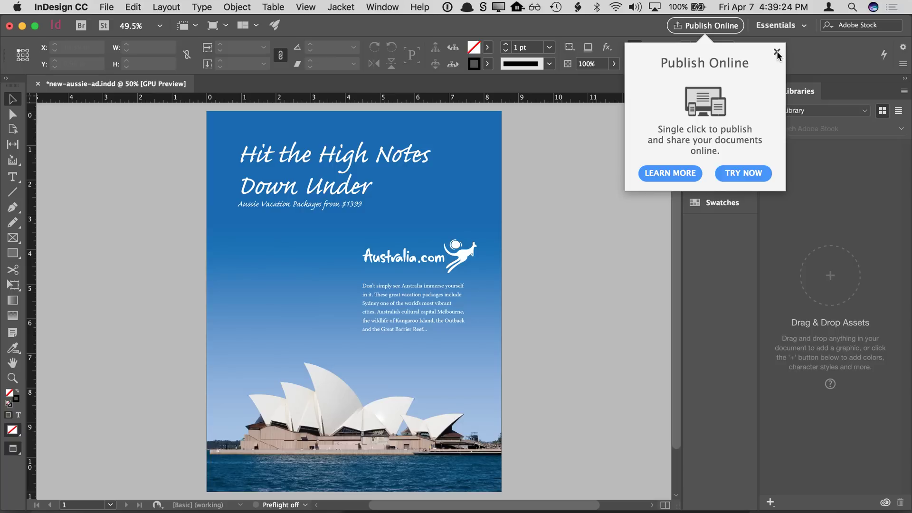
click(777, 53)
Switch to Finder, open new-aussie-ad Folder on the Desktop, and inspect its Document fonts, Instructions.txt and PDF
mouse_move(157, 503)
click(40, 502)
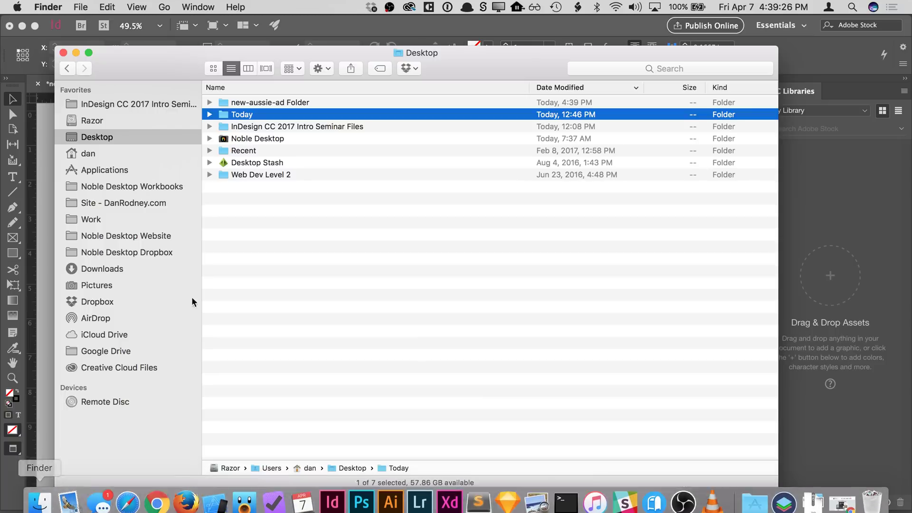
double_click(327, 103)
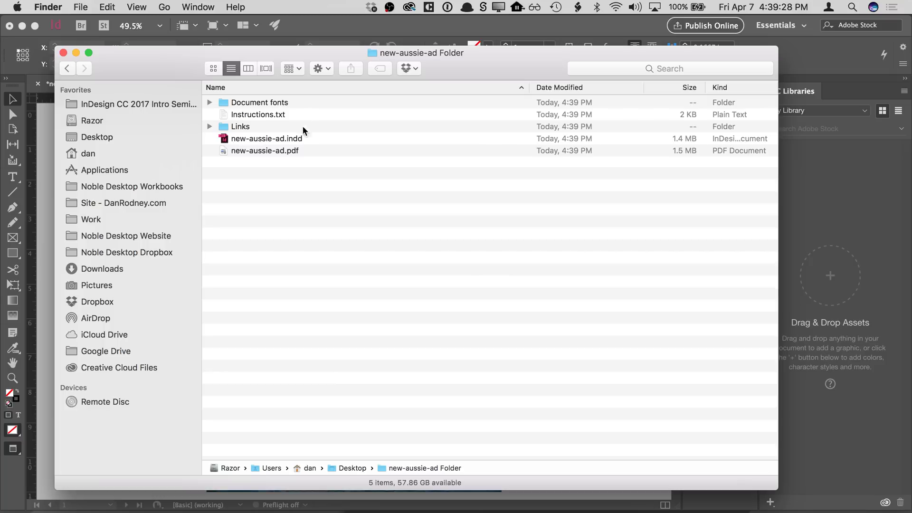
click(308, 138)
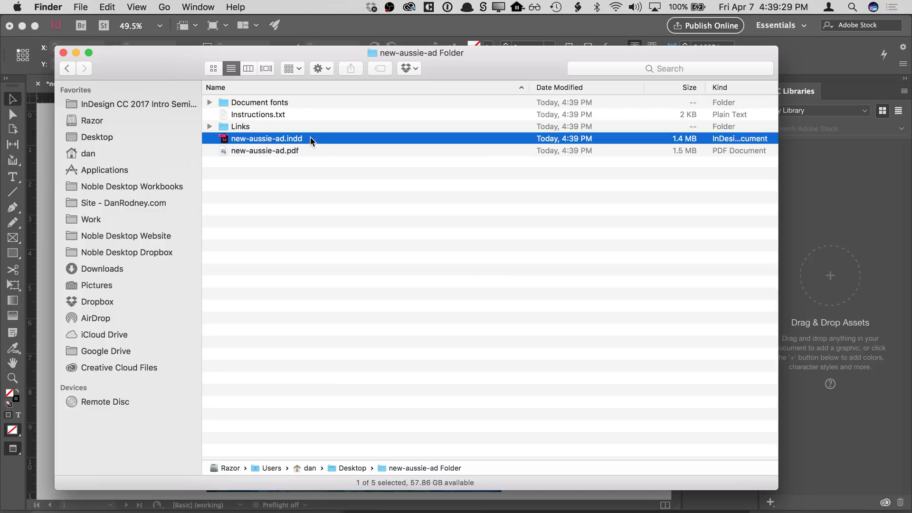
click(209, 103)
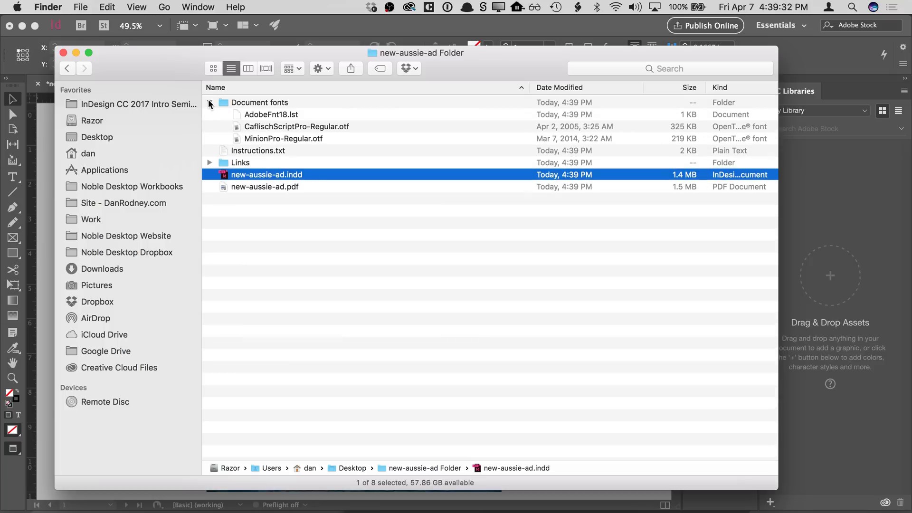
click(209, 102)
click(225, 116)
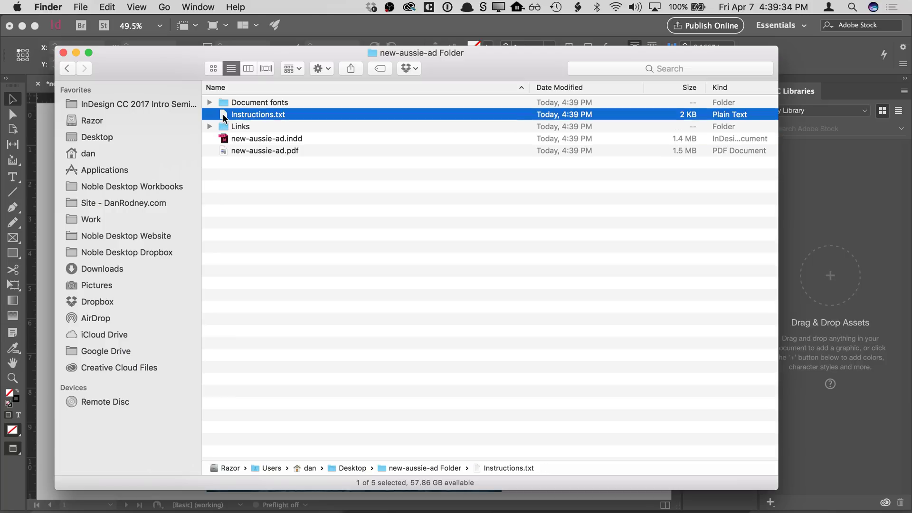
click(223, 151)
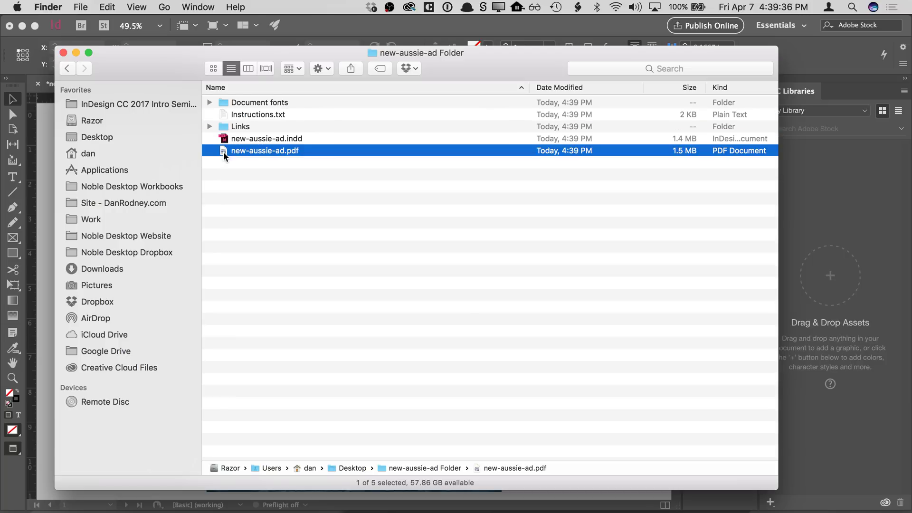
click(259, 209)
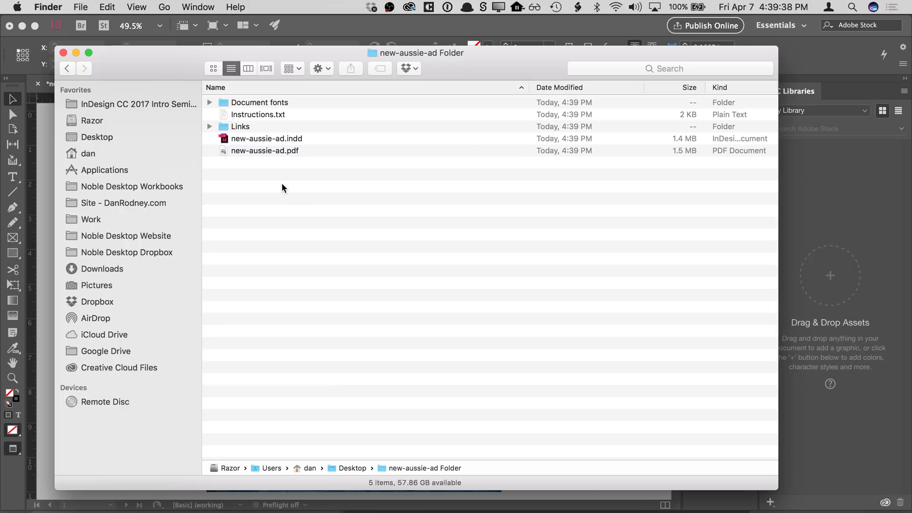
Compare the locations of the Document fonts folder and new-aussie-ad.indd inside the package folder
click(293, 105)
click(289, 138)
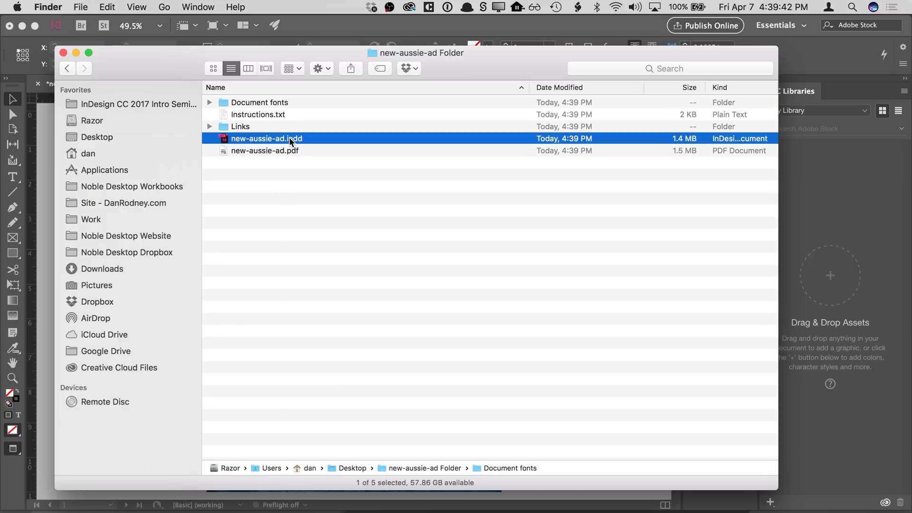
click(289, 102)
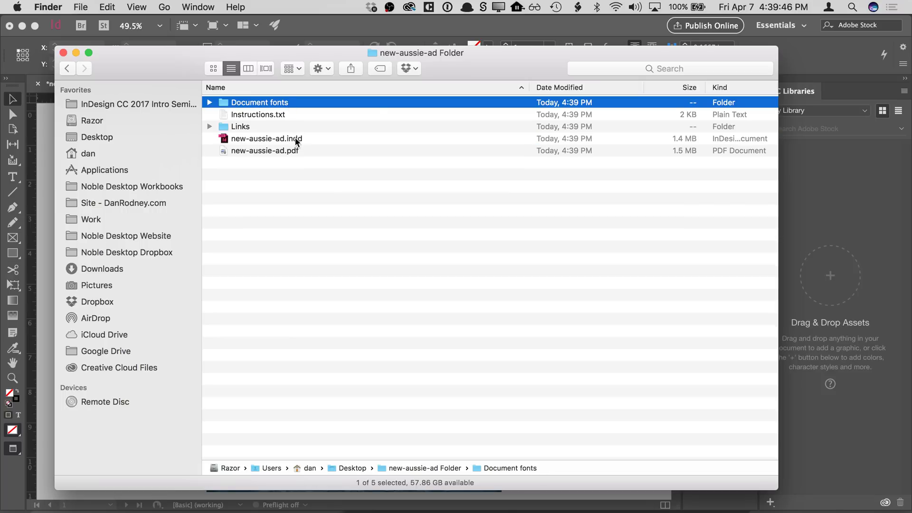
click(295, 138)
click(291, 104)
click(295, 138)
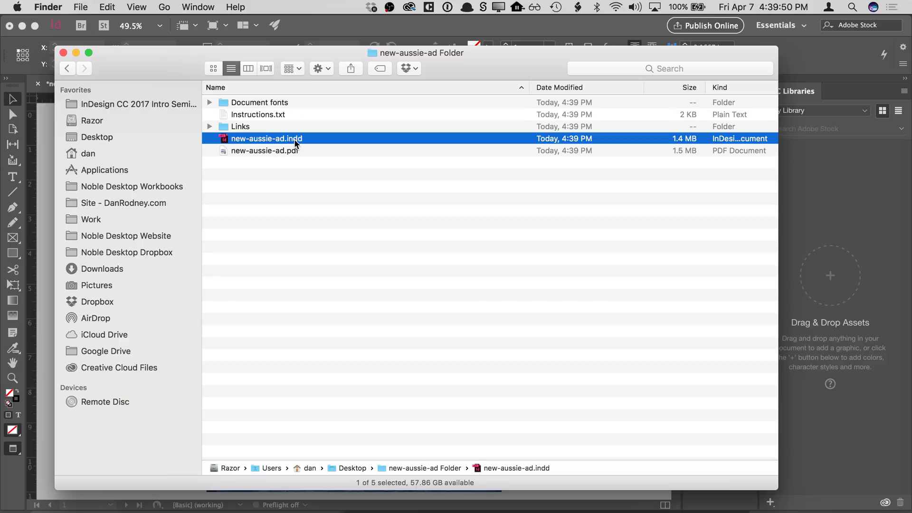
click(292, 102)
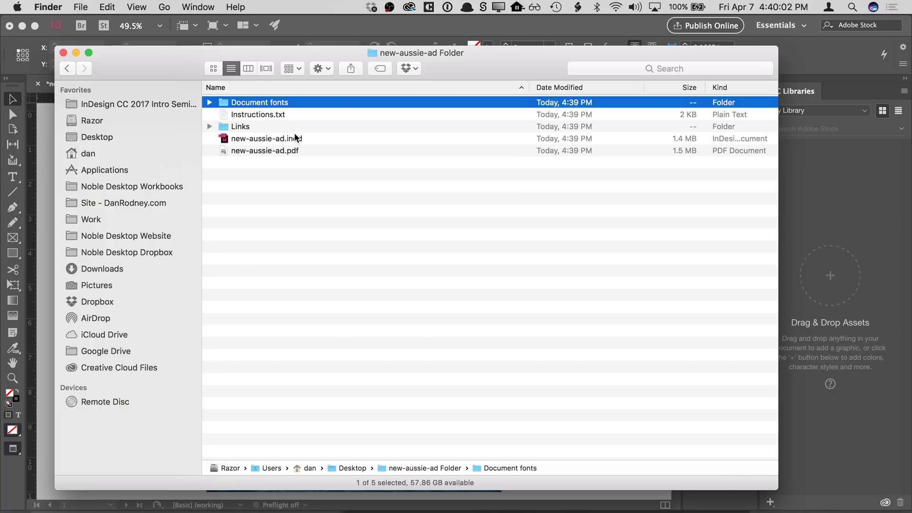
Inspect the graphics in the packaged Links folder and return to the InDesign and PDF files in new-aussie-ad Folder
click(242, 125)
double_click(227, 123)
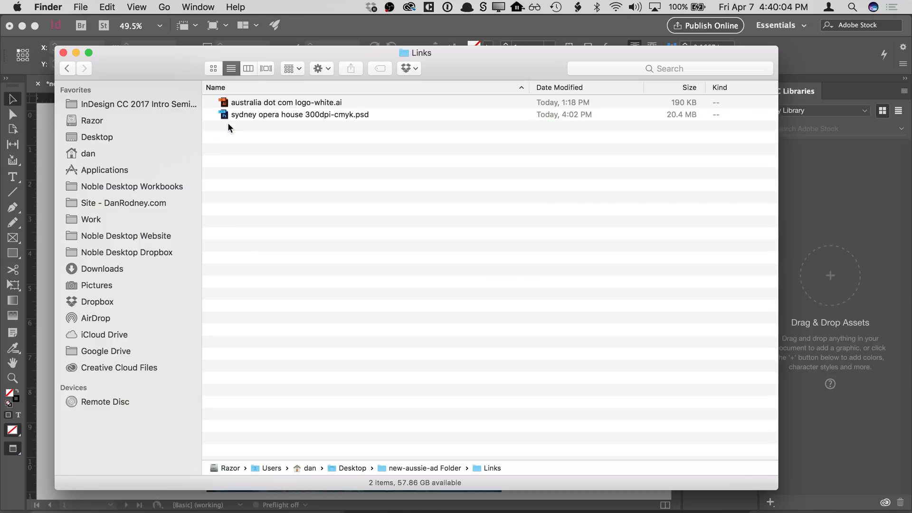
click(69, 71)
click(287, 138)
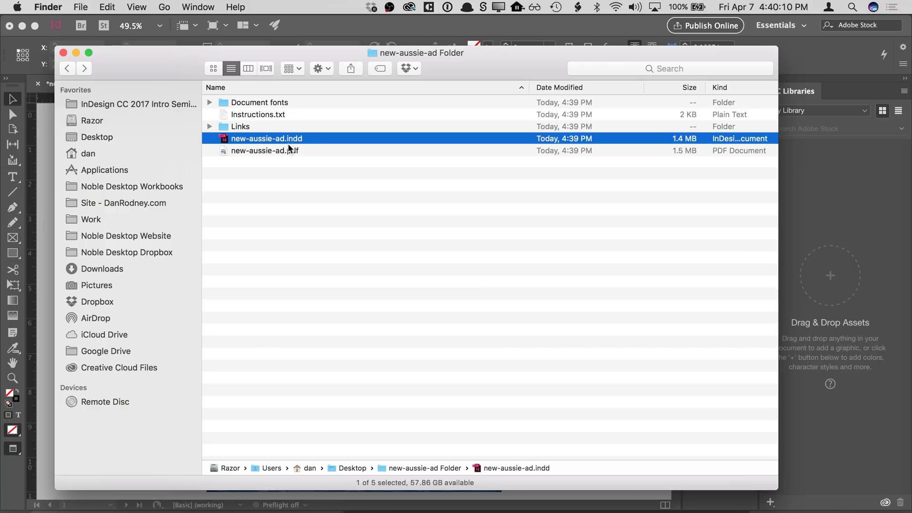
click(325, 151)
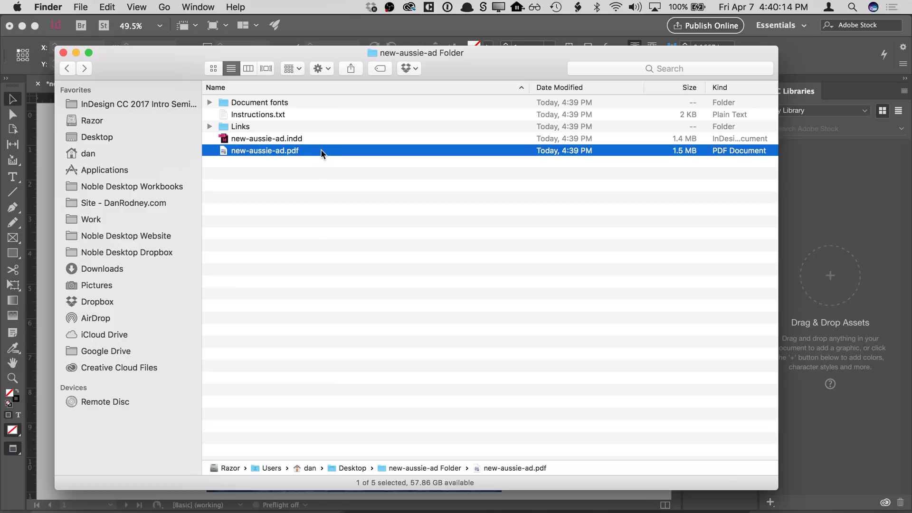
Close the package folder's Finder window, and save and close the new-aussie-ad document in InDesign
click(63, 53)
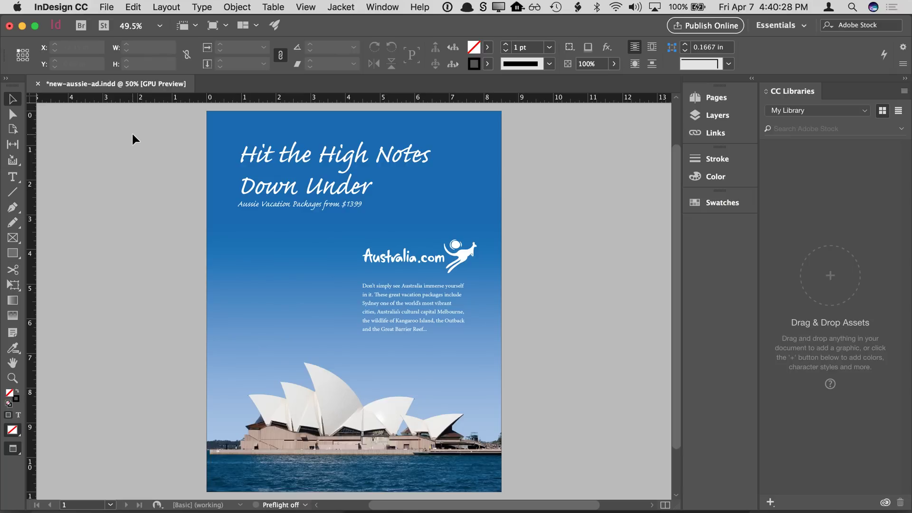
key(cmd+s)
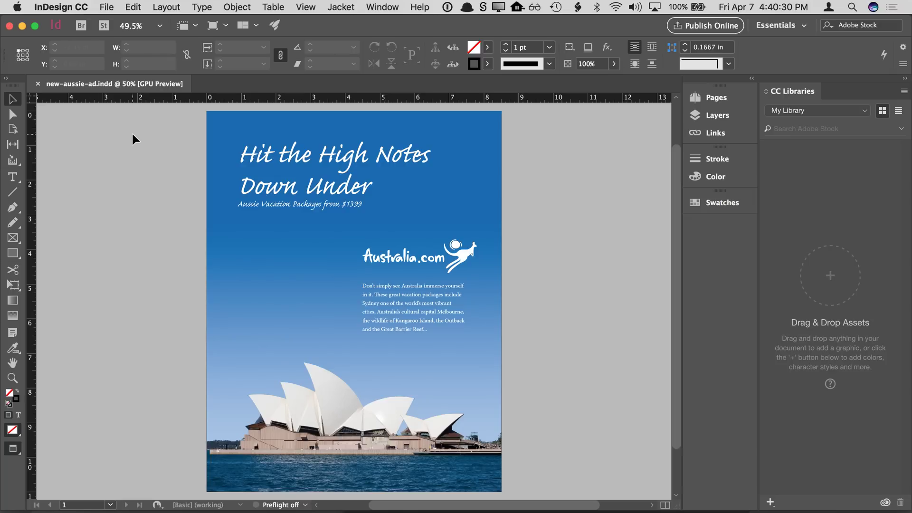
key(super+w)
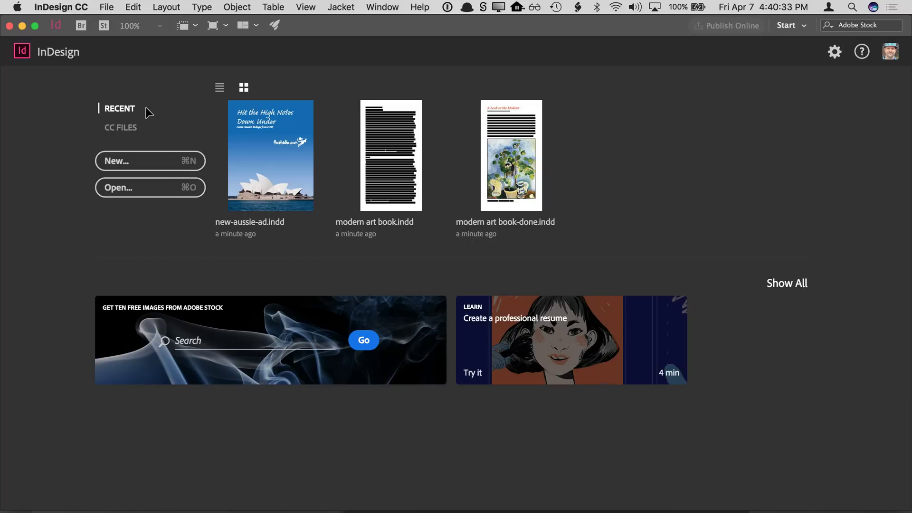
Start a new document and set its page size to 5.5 in wide by 9.5 in high
click(129, 161)
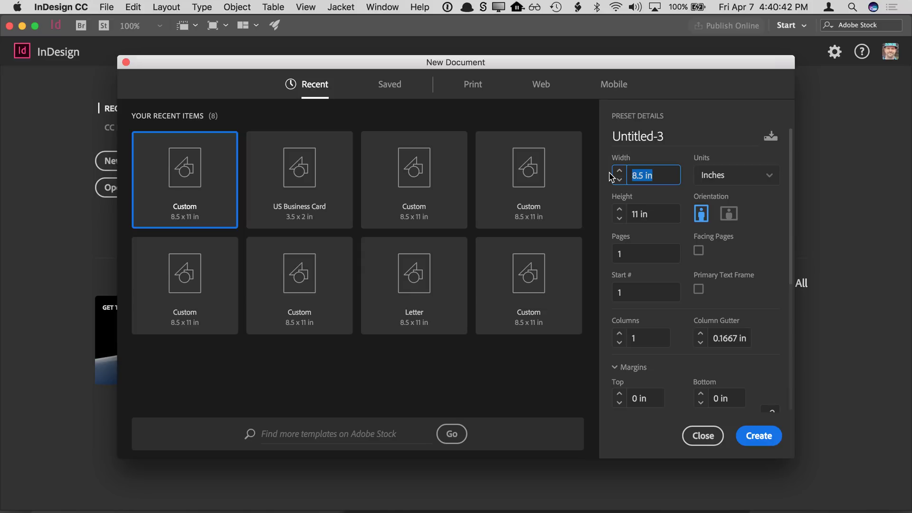
text(5.5)
key(Tab)
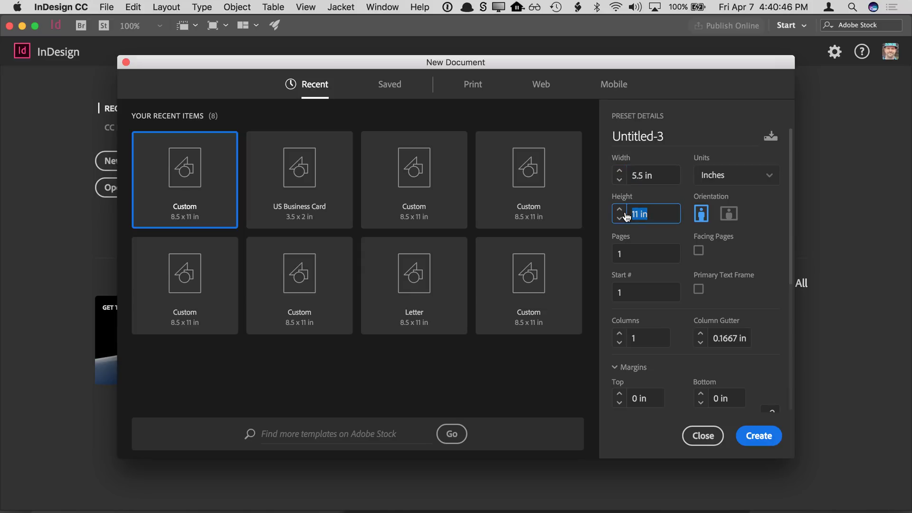
text(9.5)
key(Tab)
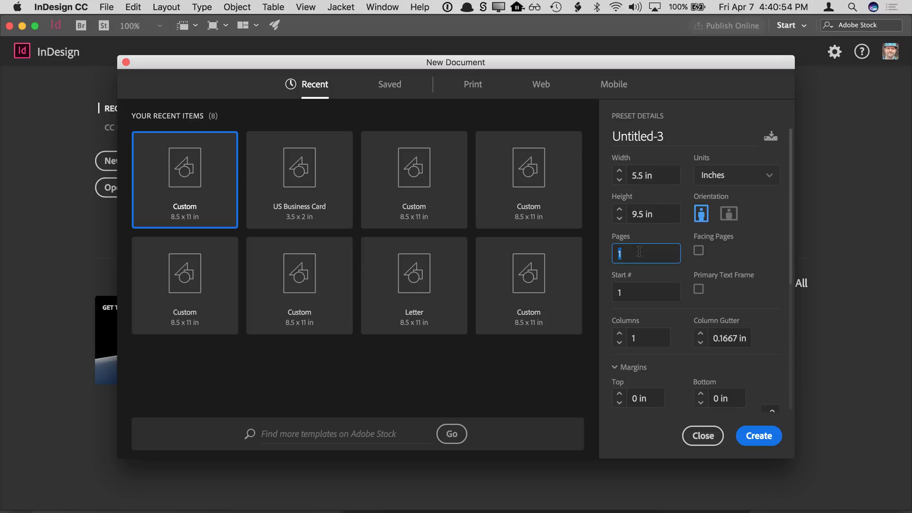
Enable Facing Pages and Primary Text Frame for the new document, keeping the start number at 1
click(695, 251)
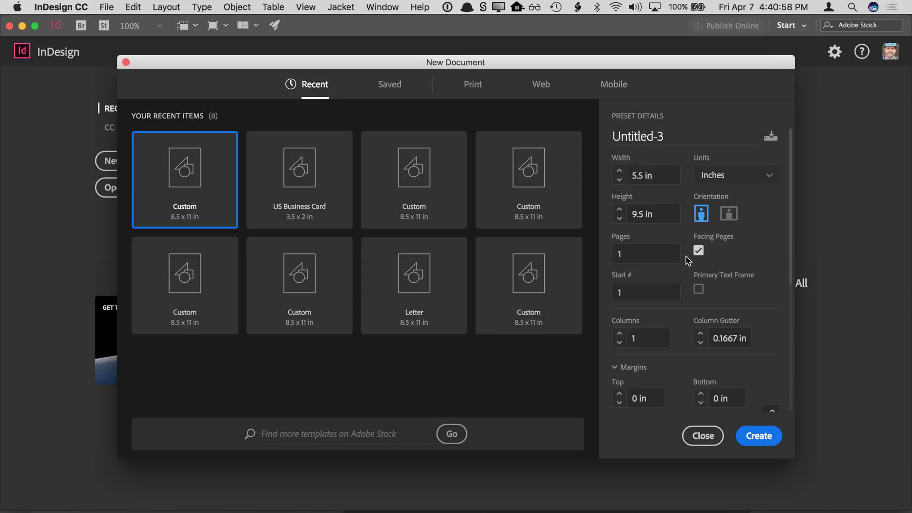
click(651, 292)
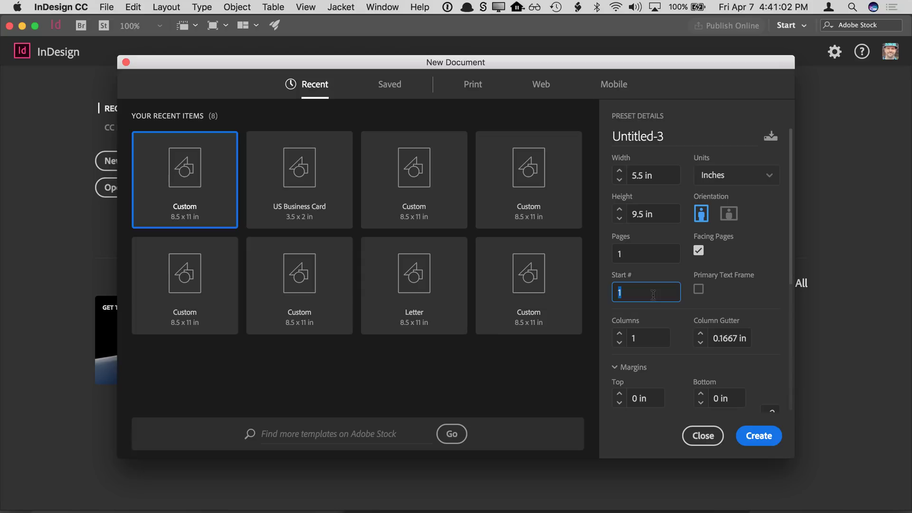
click(698, 290)
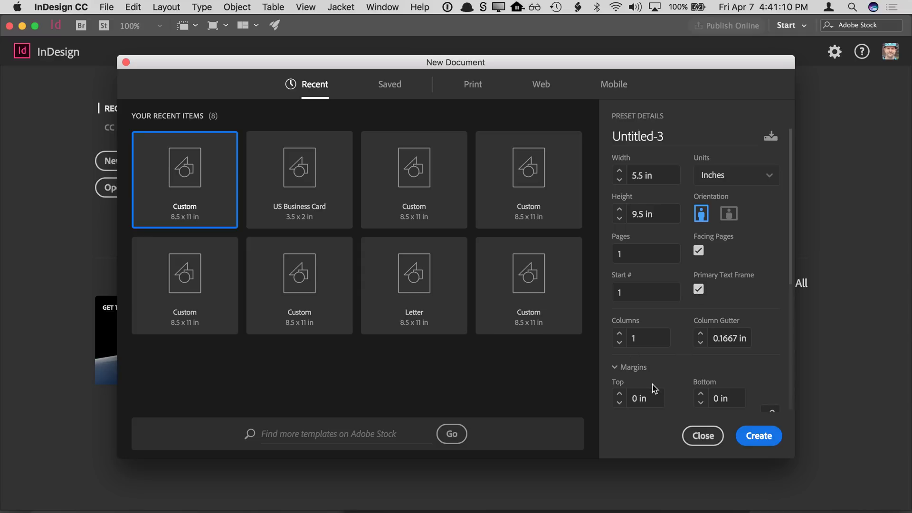
scroll(651, 395, down, 3)
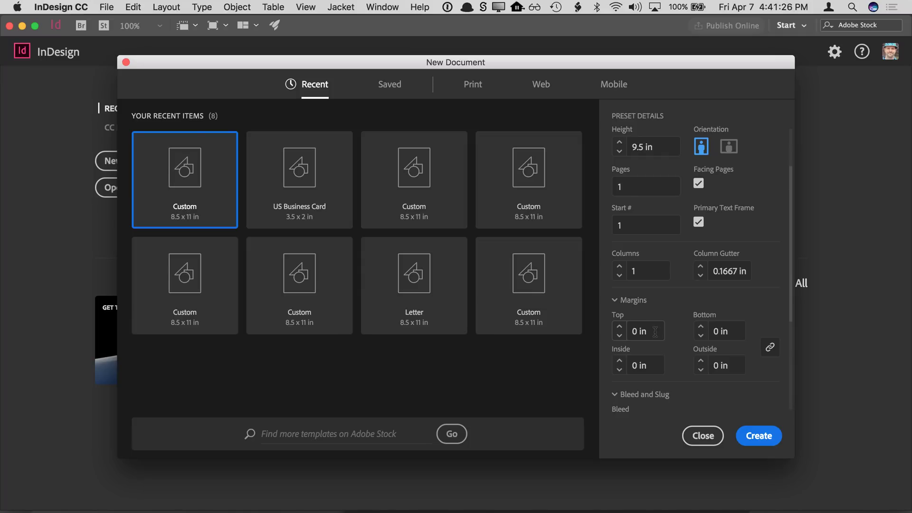
click(703, 221)
click(699, 222)
Set all four linked page margins of the new document to 0.625 in
click(617, 336)
text(.625)
key(Tab)
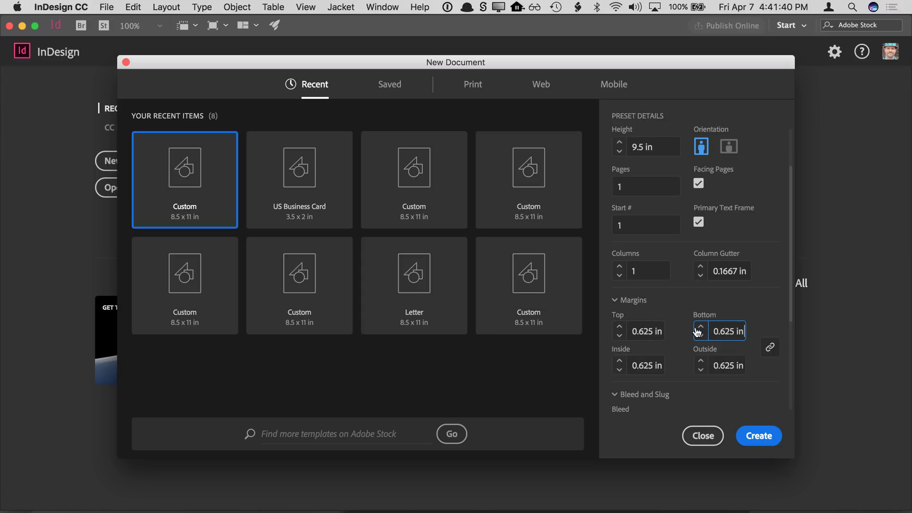
Set the linked bleed values to 0 in on all sides and create the document
scroll(677, 335, down, 3)
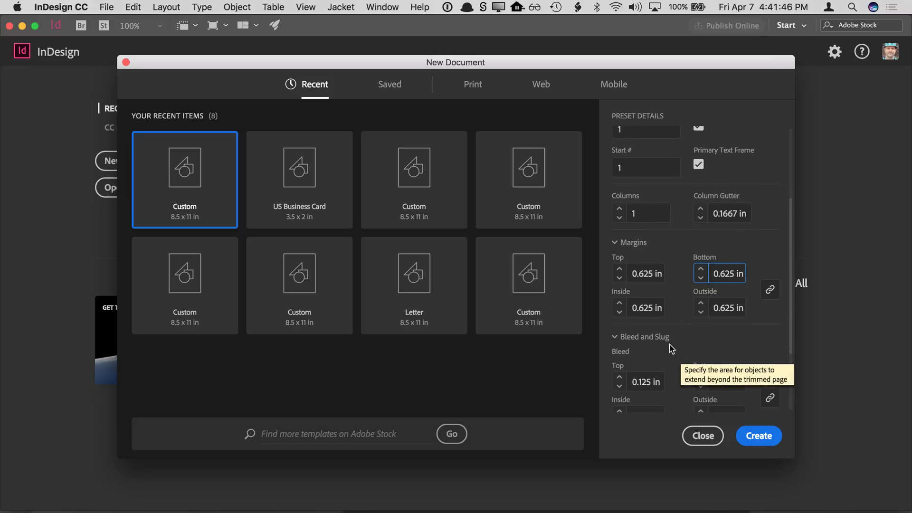
click(637, 385)
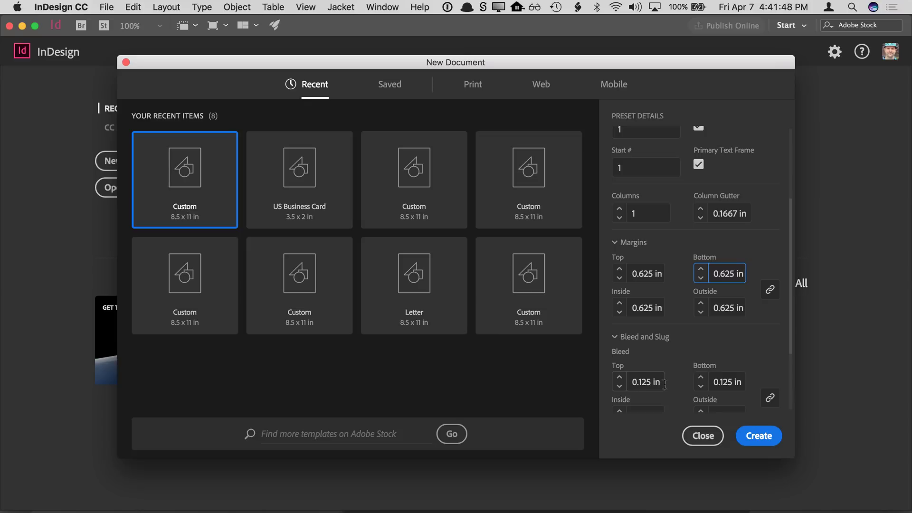
scroll(639, 361, down, 3)
key(super+a)
text(0)
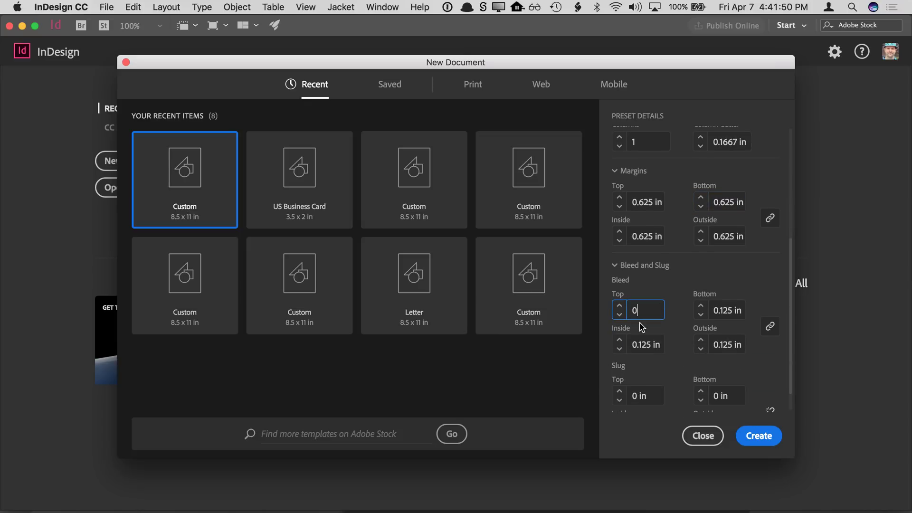
key(Tab)
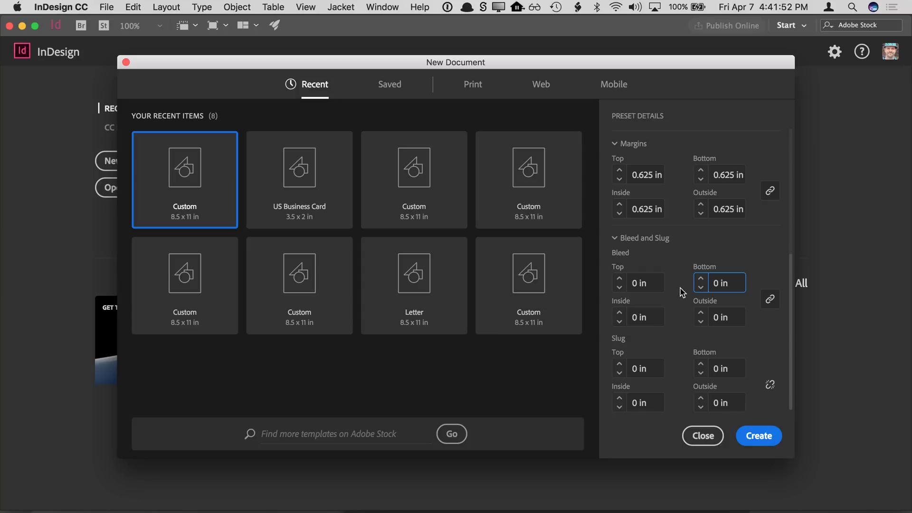
click(759, 436)
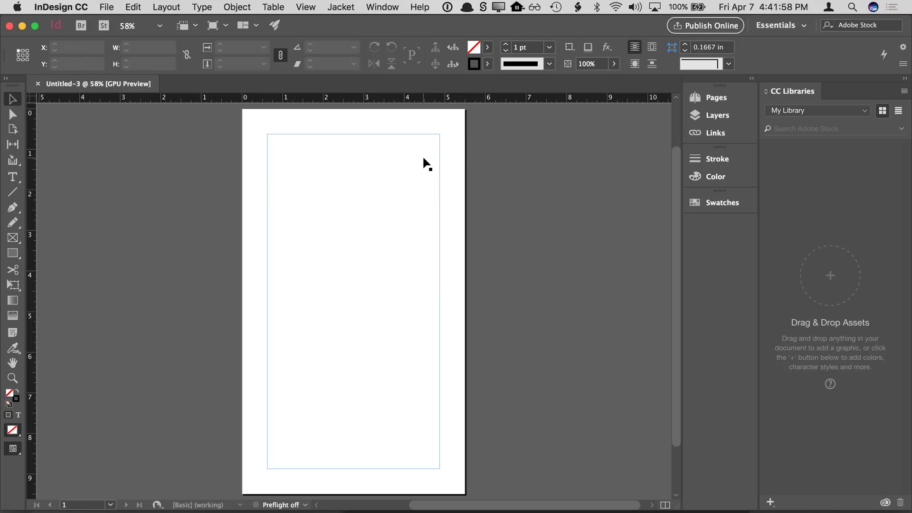
Place modern art.txt from the Modern Art Book folder into the primary text frame on page 1
click(718, 99)
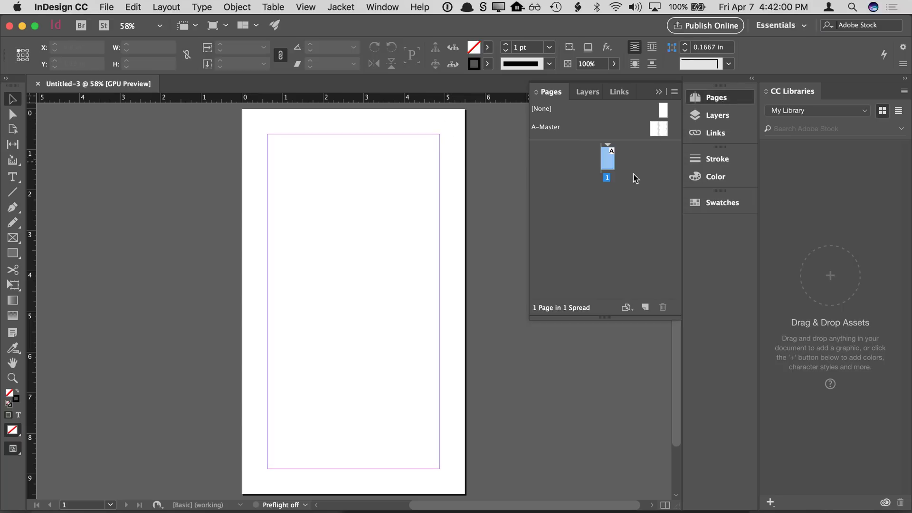
click(351, 184)
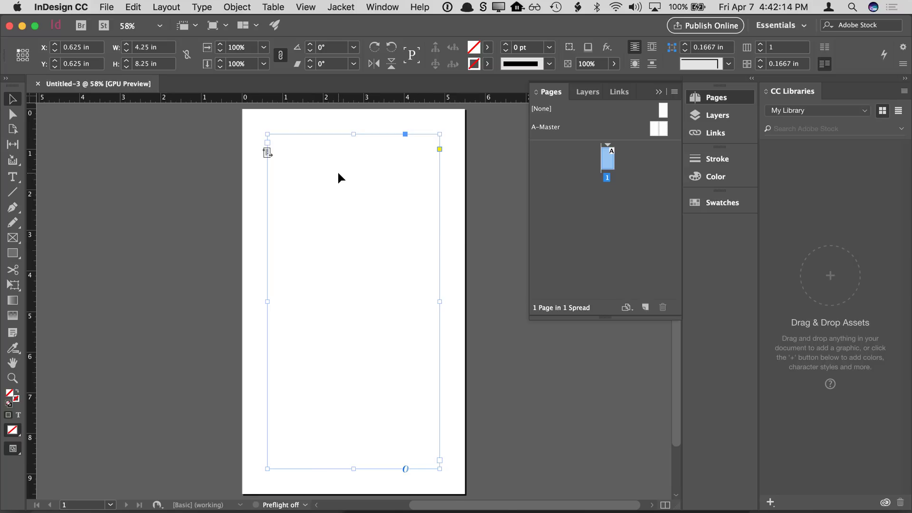
click(107, 7)
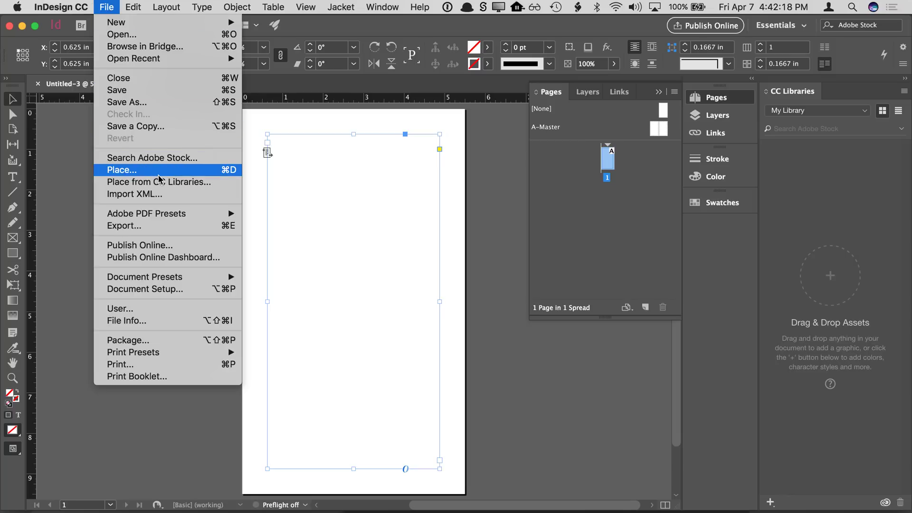
click(122, 170)
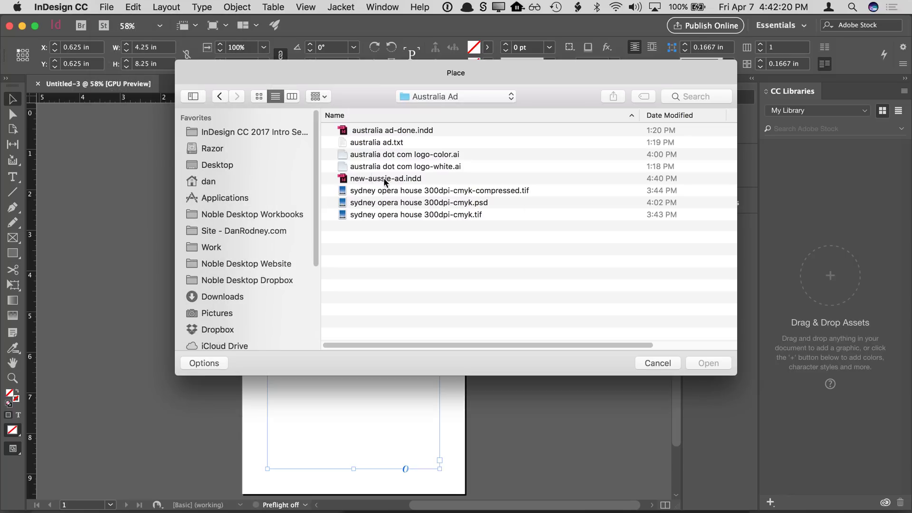
key(super+Up)
key(Down)
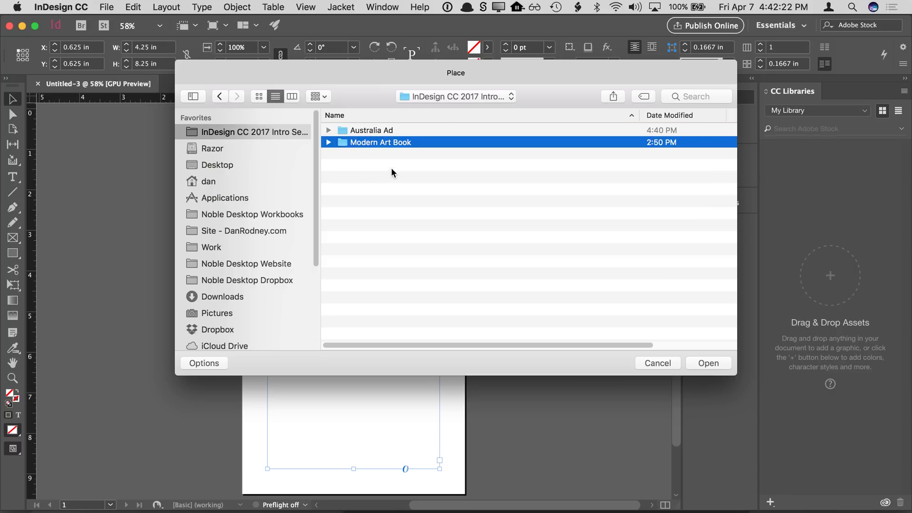
key(super+Down)
click(426, 154)
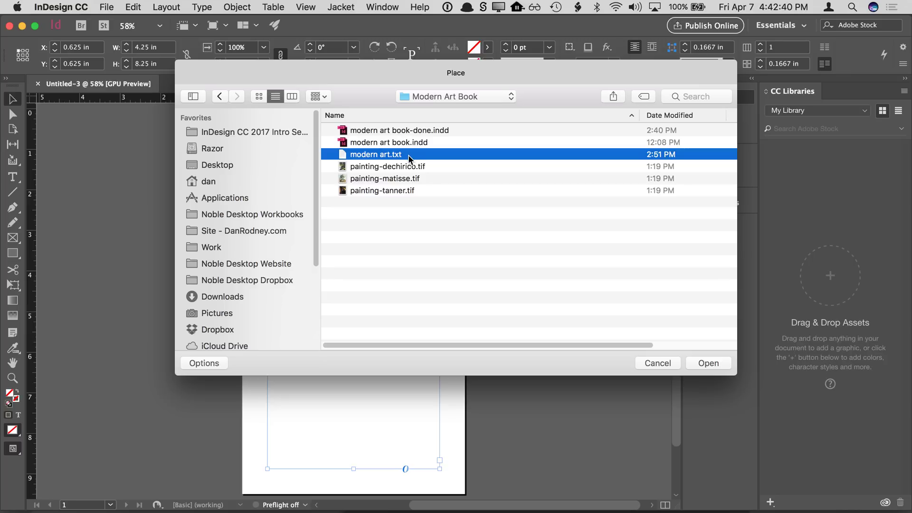
key(Return)
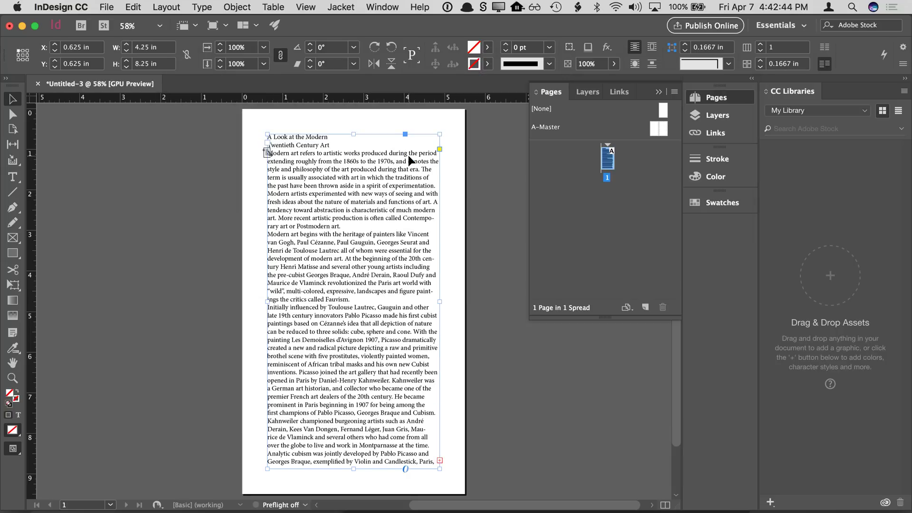
click(469, 181)
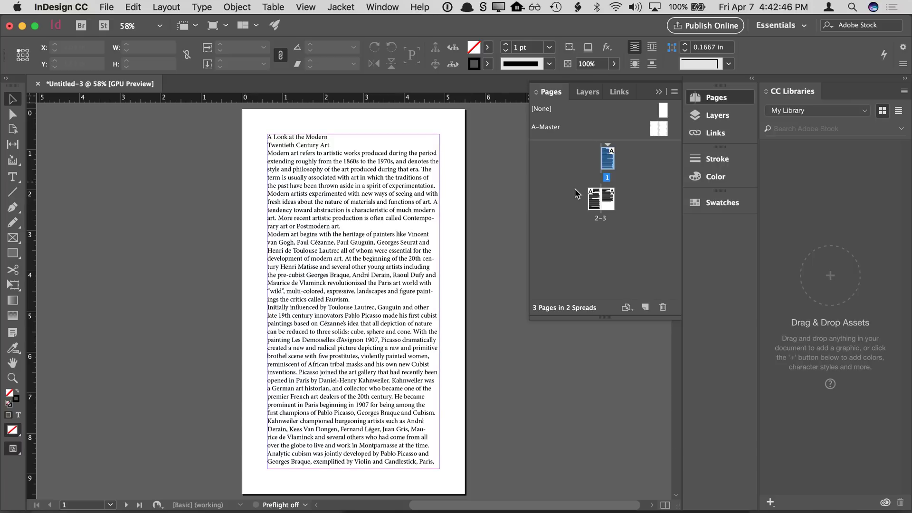
Examine how the placed text flows from page 1 onto the 2-3 spread
double_click(600, 219)
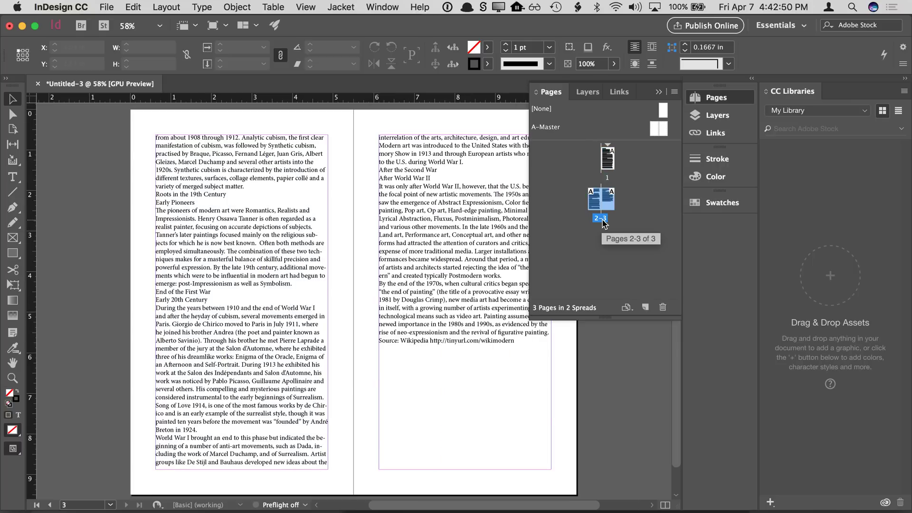
click(608, 165)
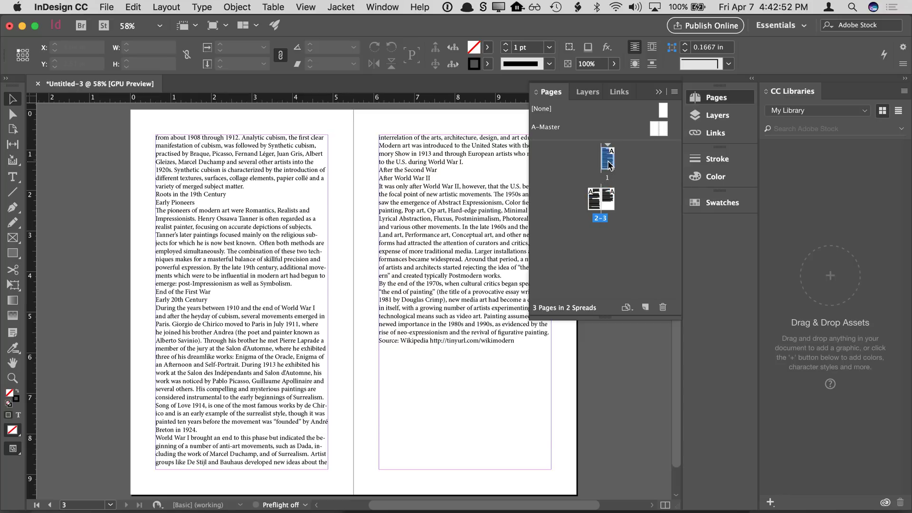
double_click(608, 164)
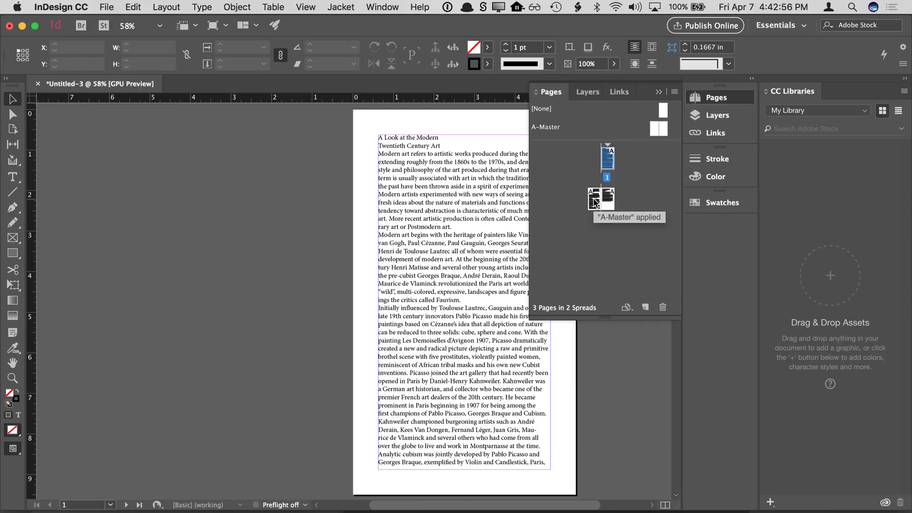
double_click(594, 202)
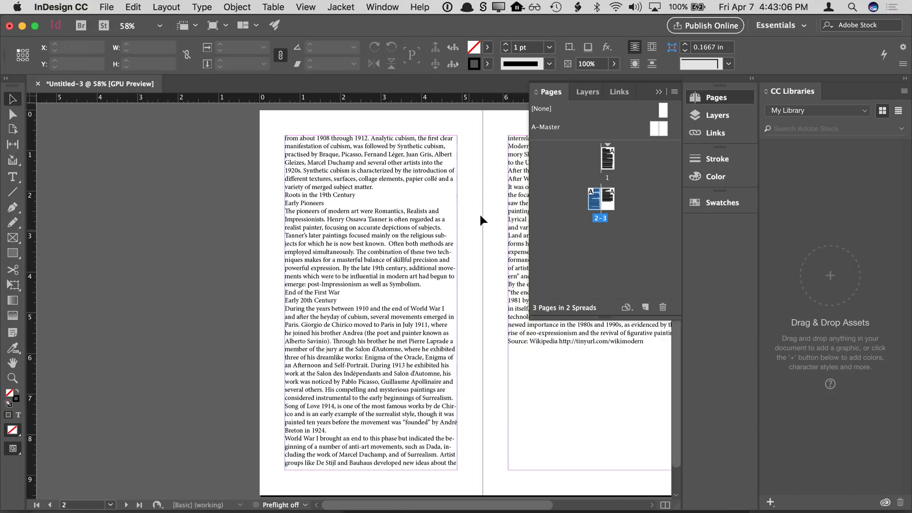
scroll(483, 244, right, 2)
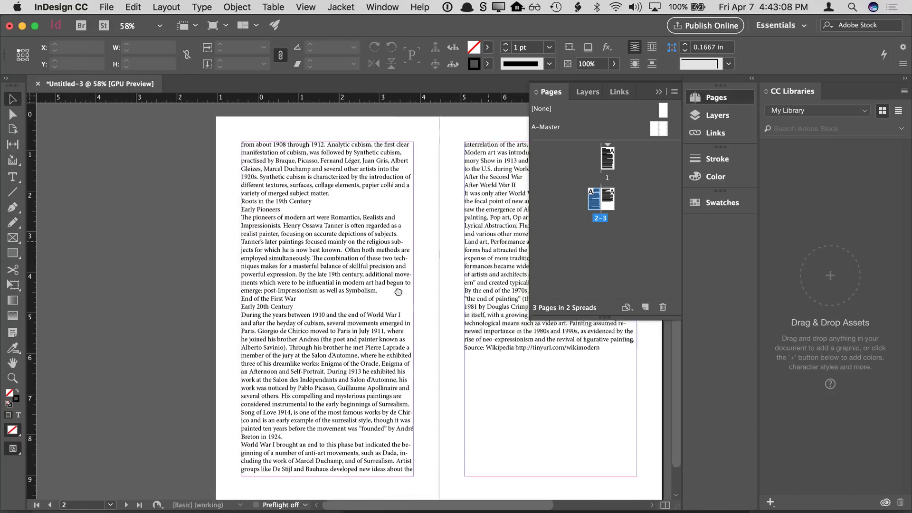
scroll(397, 291, up, 5)
scroll(398, 291, left, 4)
click(13, 177)
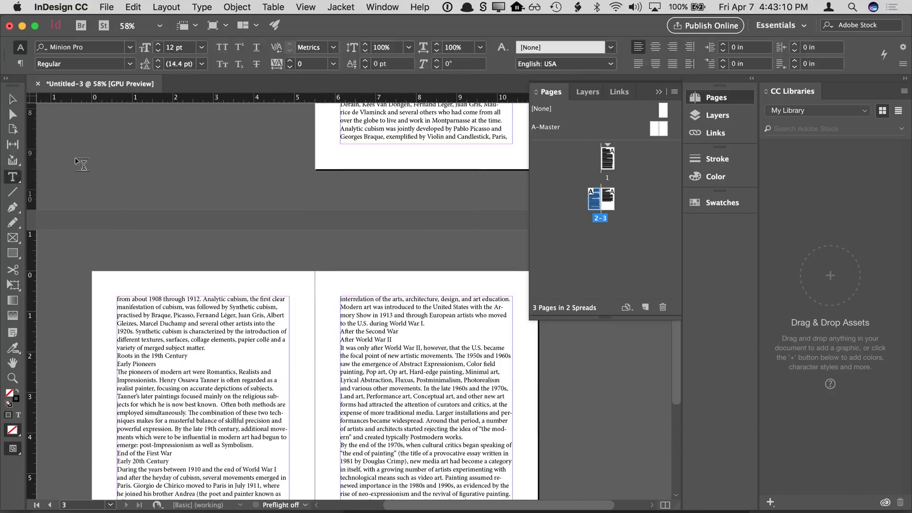
drag(353, 120, 356, 290)
click(343, 264)
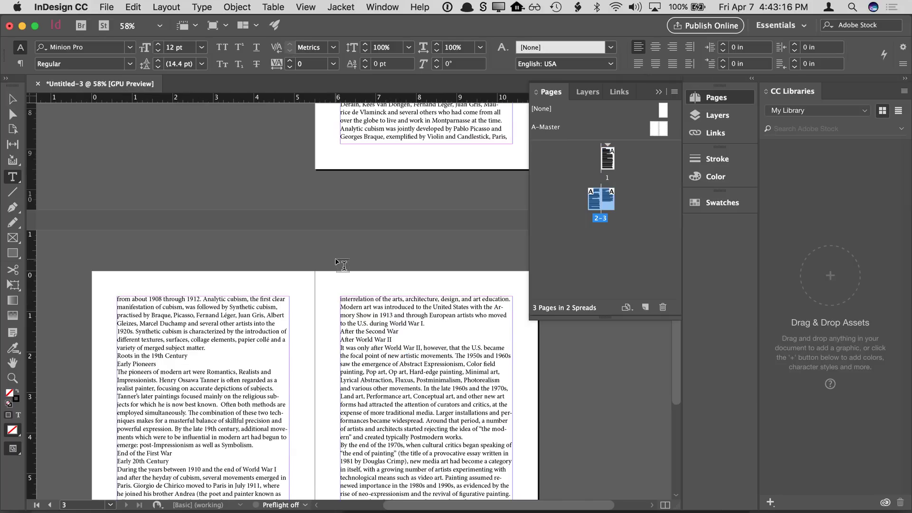
click(19, 99)
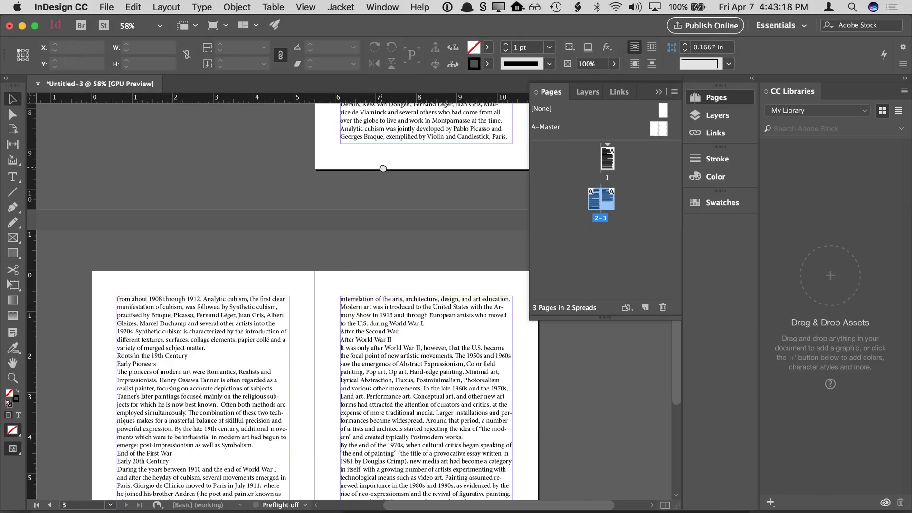
scroll(375, 200, up, 10)
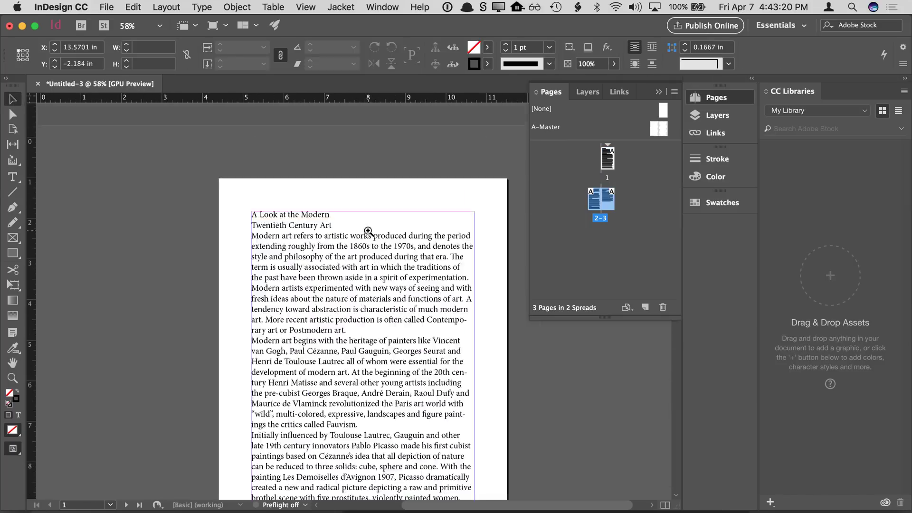
Examine the headings, subheadings and body paragraphs of the text on pages 1 and 2
click(367, 231)
double_click(317, 257)
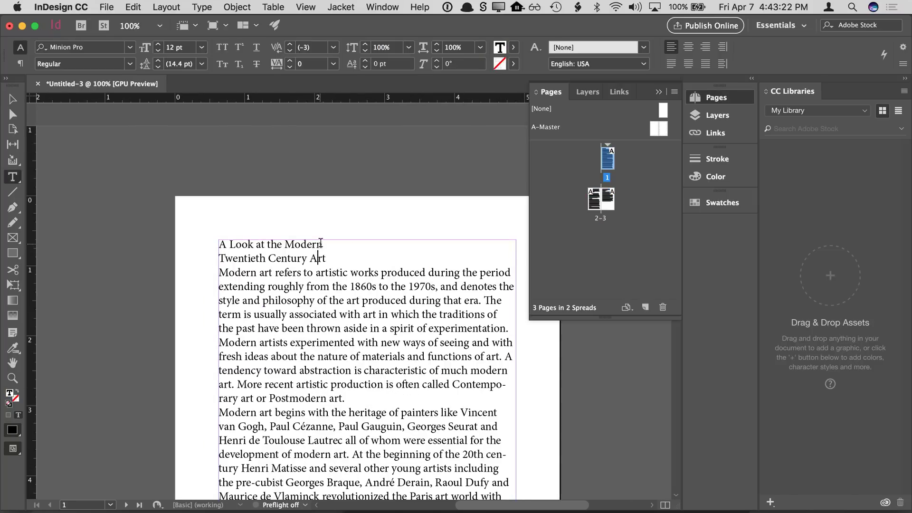
drag(321, 243, 282, 258)
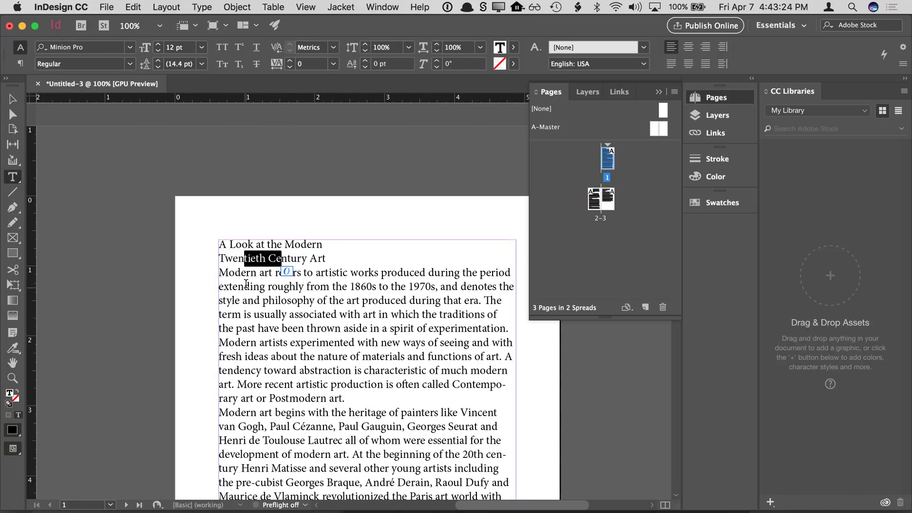
drag(244, 285, 293, 328)
scroll(328, 260, down, 15)
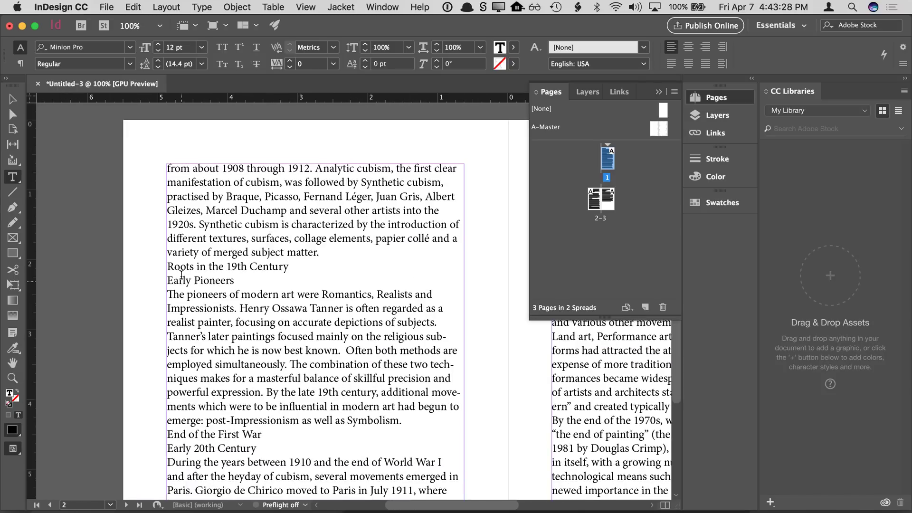
drag(180, 267, 253, 267)
drag(187, 280, 271, 403)
drag(189, 434, 209, 448)
drag(274, 476, 300, 476)
click(301, 384)
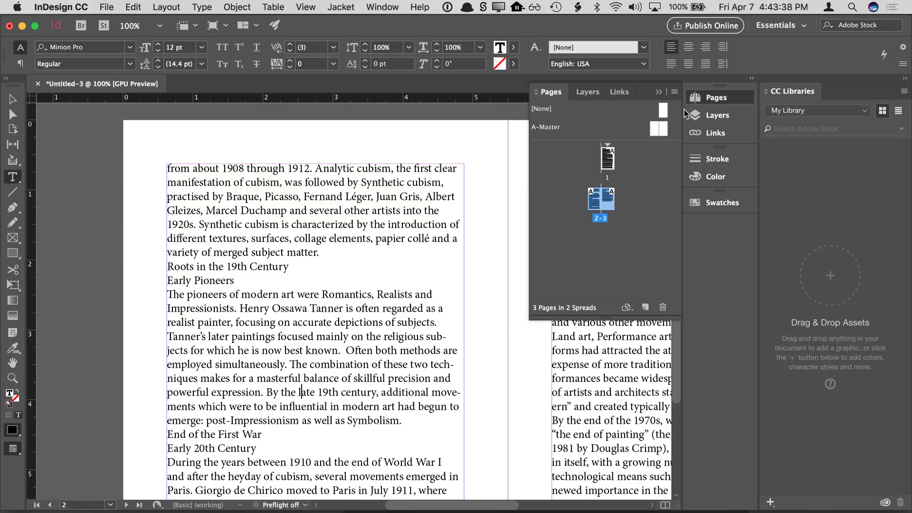
Hide the page thumbnails and view the opening lines of page 1 at 125%
click(695, 99)
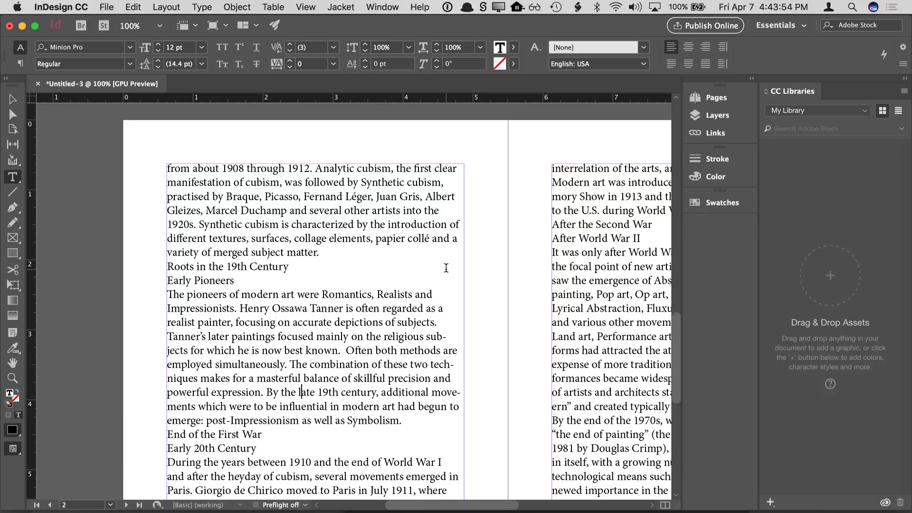
drag(541, 169, 527, 241)
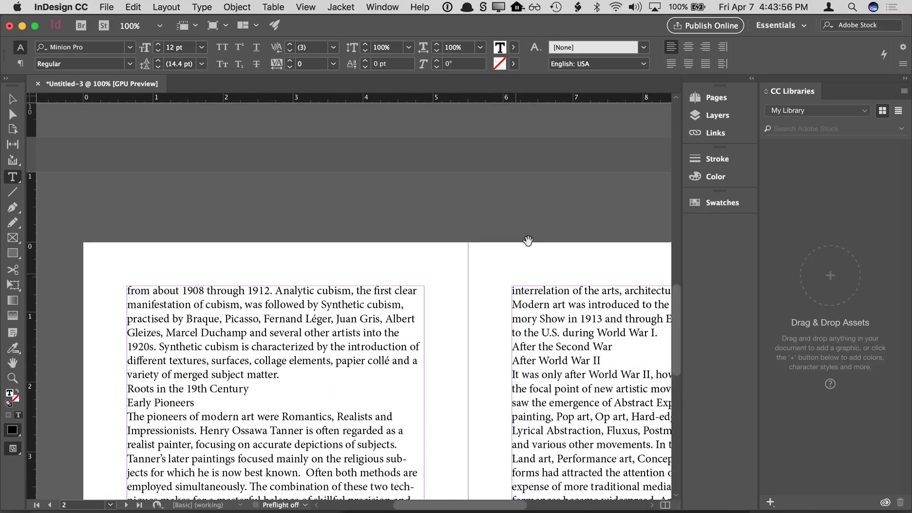
drag(613, 114, 423, 387)
drag(511, 264, 479, 436)
drag(474, 278, 475, 380)
drag(470, 260, 467, 414)
key(super+equal)
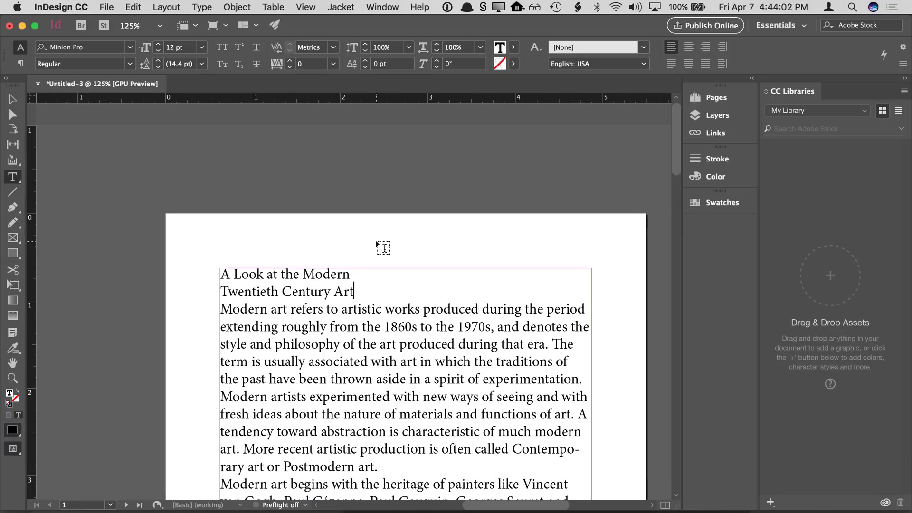
drag(378, 292, 339, 248)
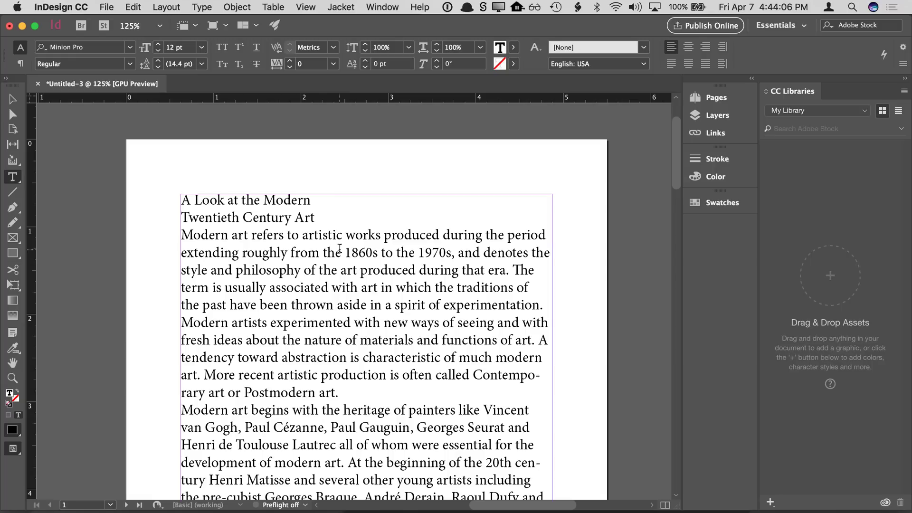
Set the heading "A Look at the Modern" on page 1 in Georgia Italic
drag(314, 202, 184, 202)
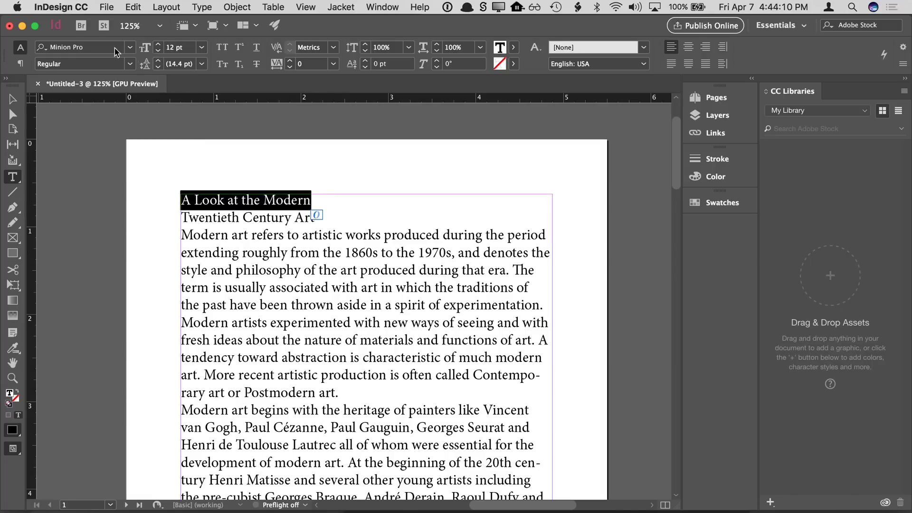
click(50, 49)
text(gl)
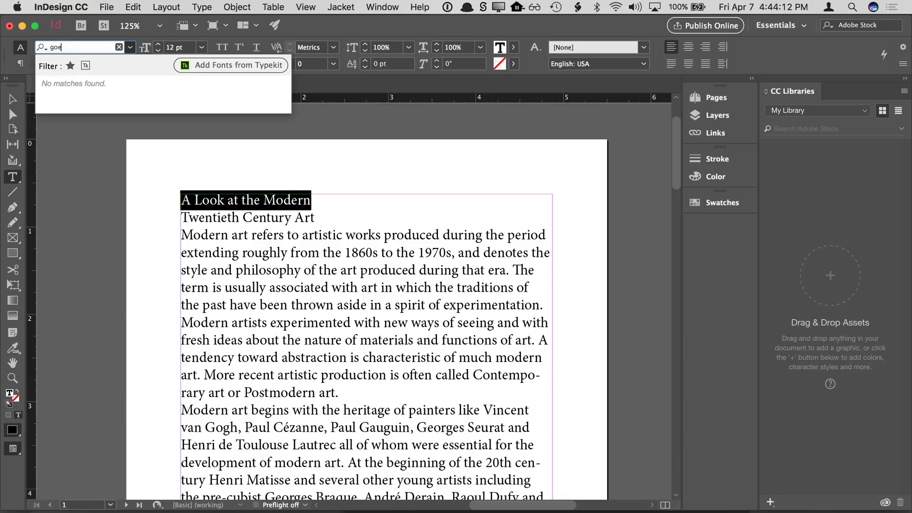
key(BackSpace)
text(eo)
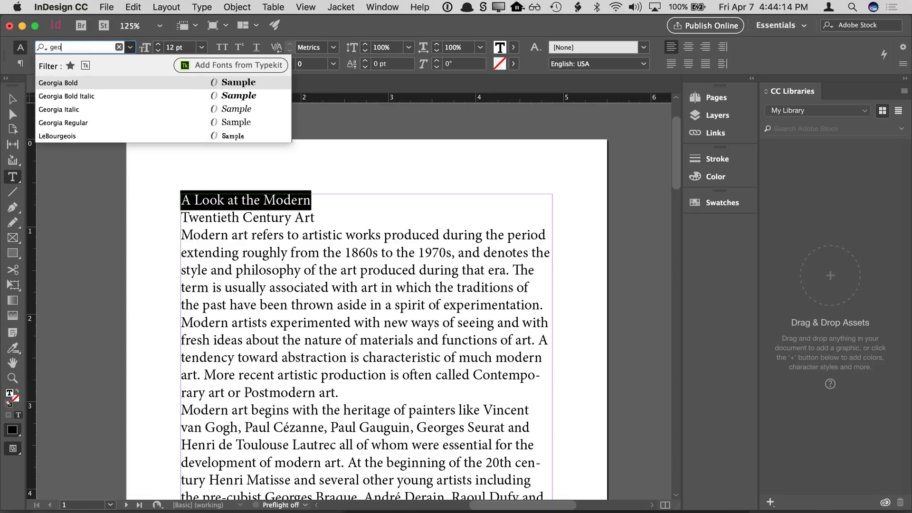
key(Down)
key(Down)
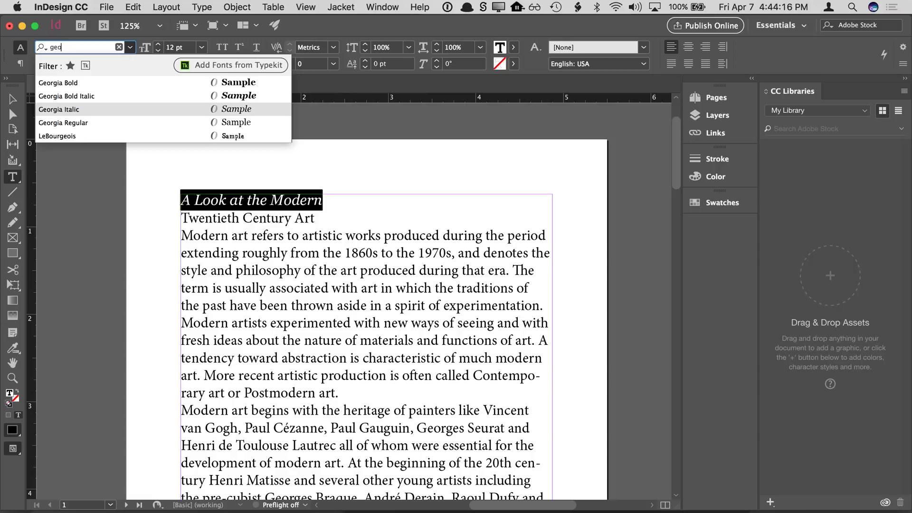
key(Up)
key(Up)
key(Down)
key(Down)
key(Down)
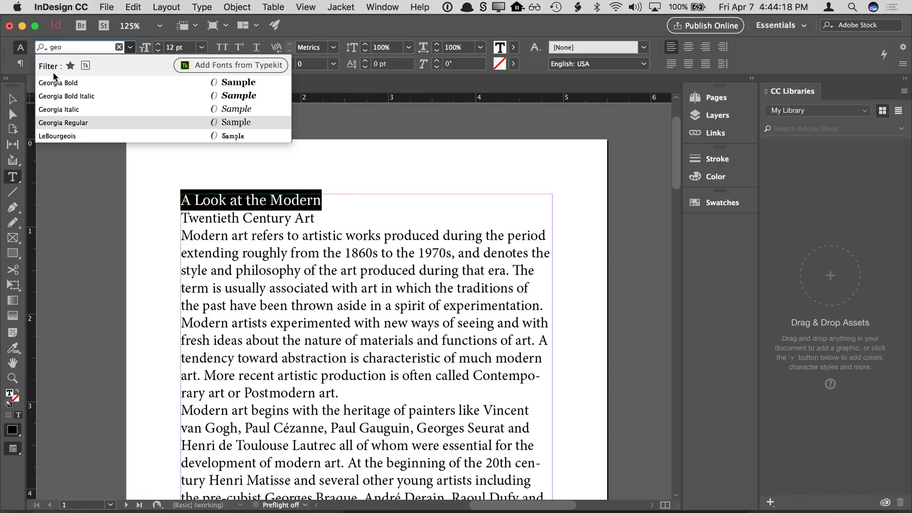
key(Up)
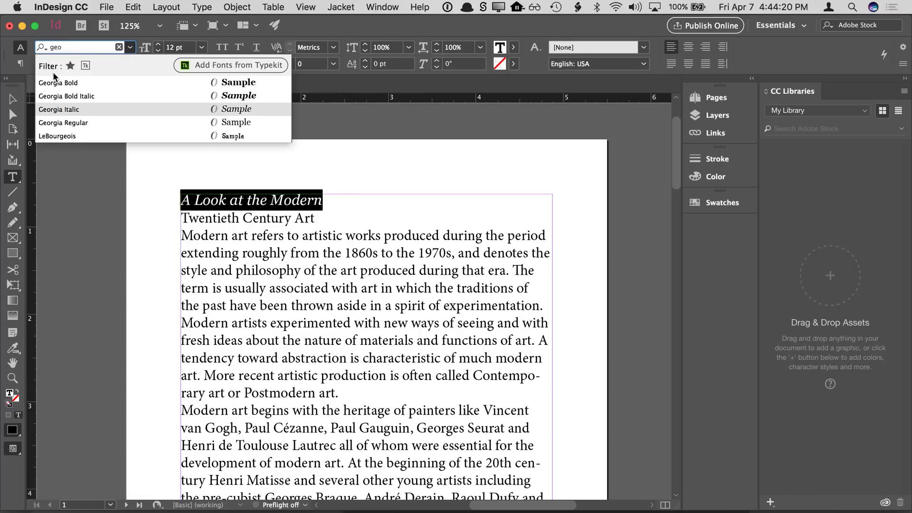
key(Return)
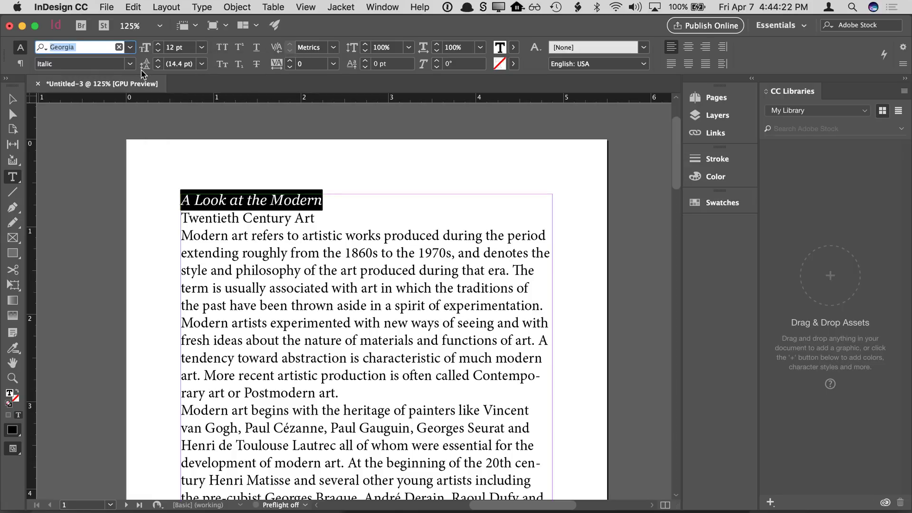
Increase the font size of the heading "A Look at the Modern" to 16 pt
click(158, 44)
click(159, 45)
click(158, 44)
click(158, 45)
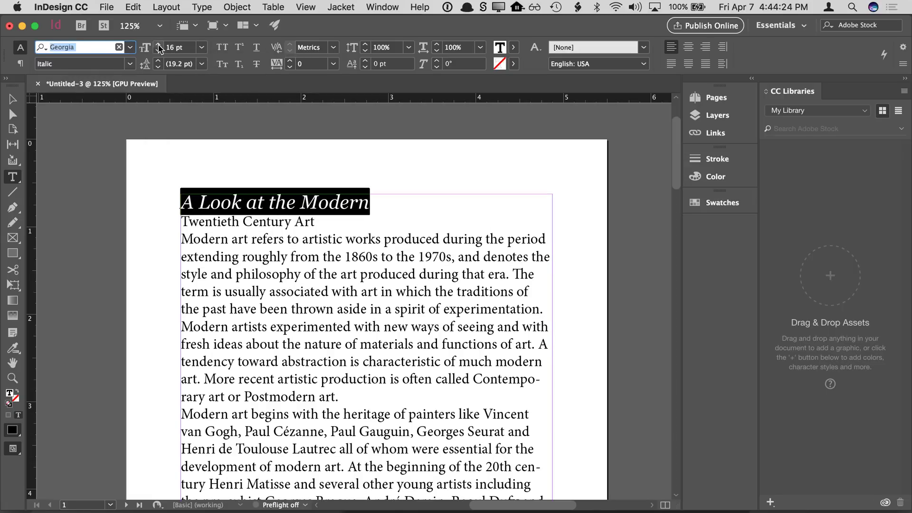
Set the subheading "Twentieth Century Art" on page 1 in Arial Bold
drag(315, 222, 176, 218)
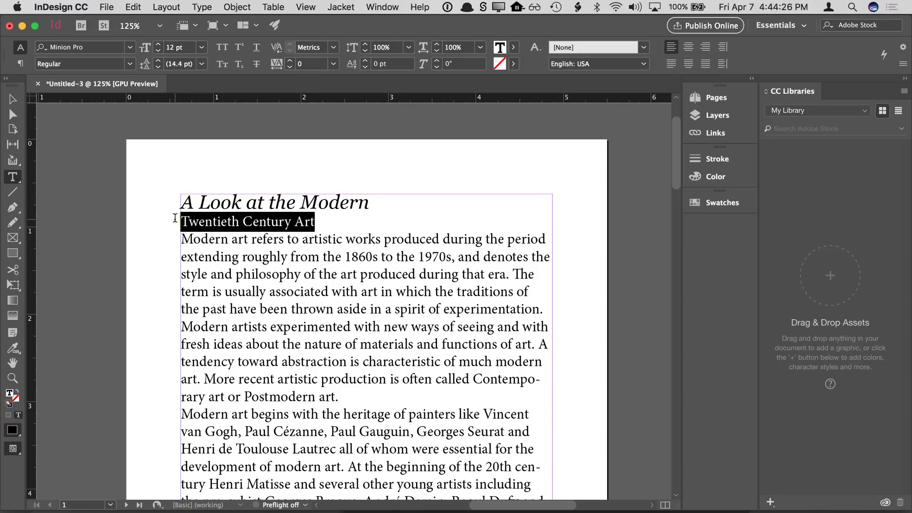
click(64, 47)
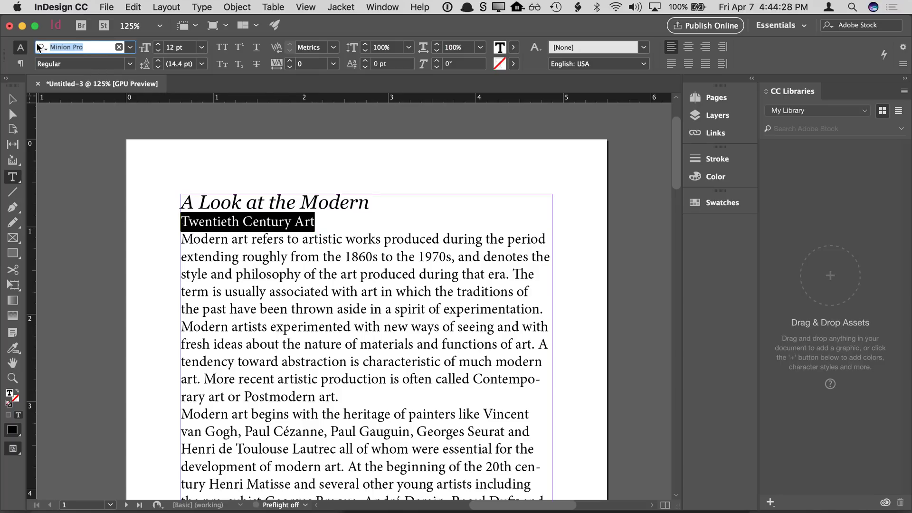
text(ar)
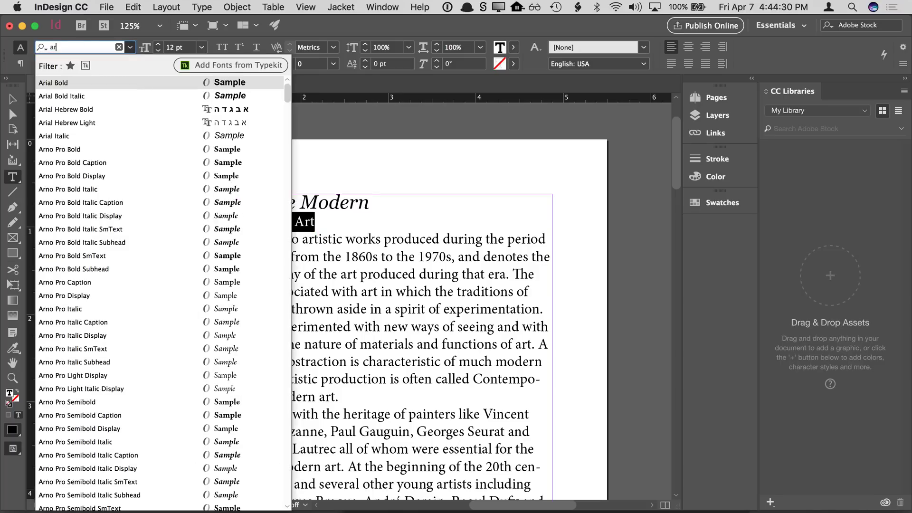
key(Return)
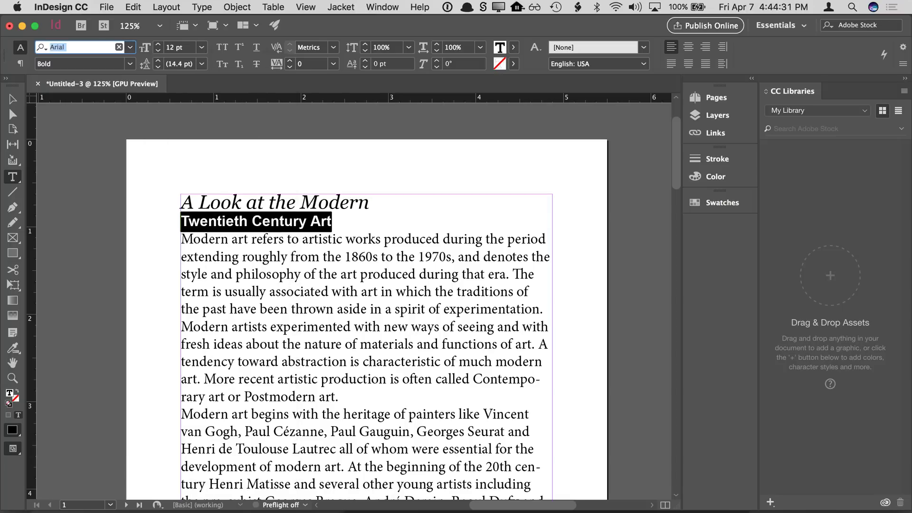
Format the subheading "Twentieth Century Art" in all caps at 9 pt
click(221, 47)
click(158, 52)
click(158, 51)
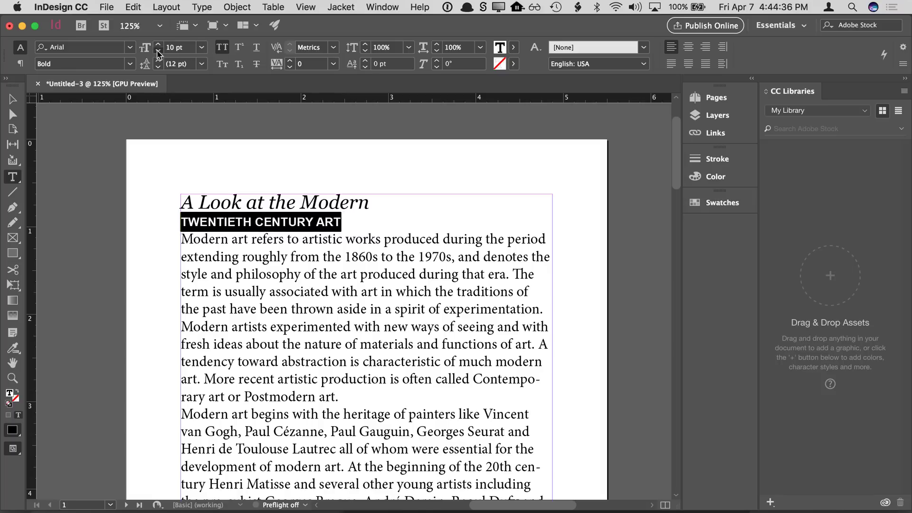
click(157, 51)
click(250, 308)
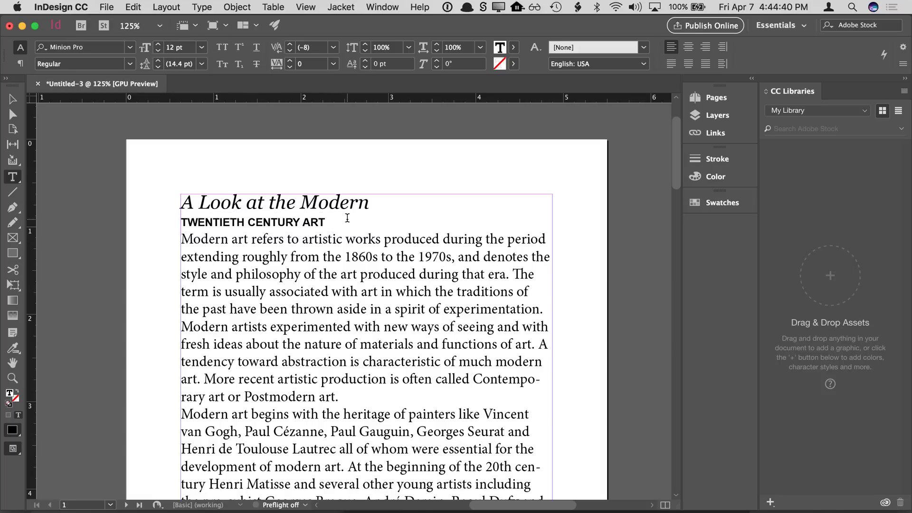
Add a new color swatch for the heading "A Look at the Modern", starting from its black fill
drag(373, 205, 169, 201)
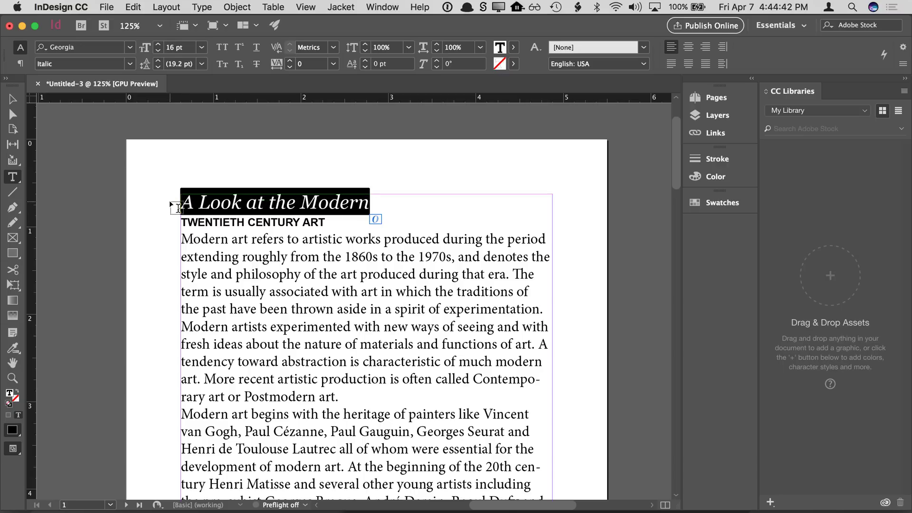
click(693, 203)
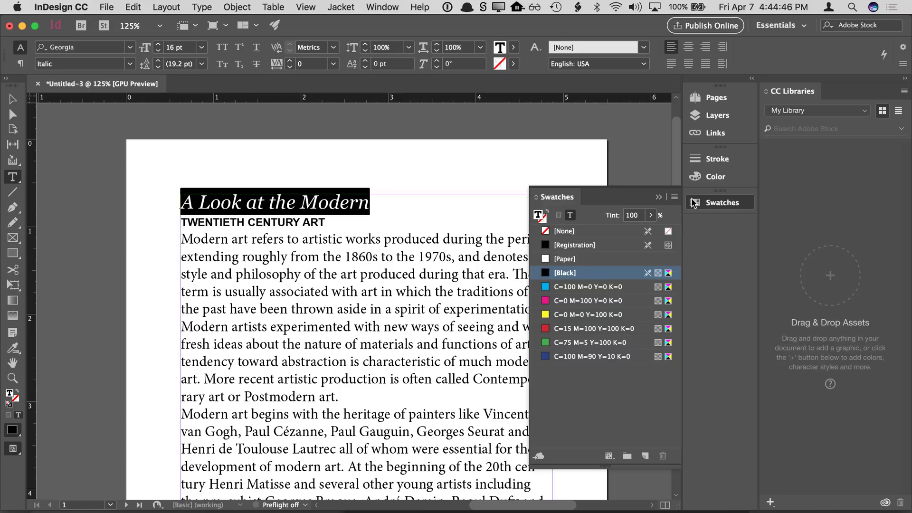
click(645, 456)
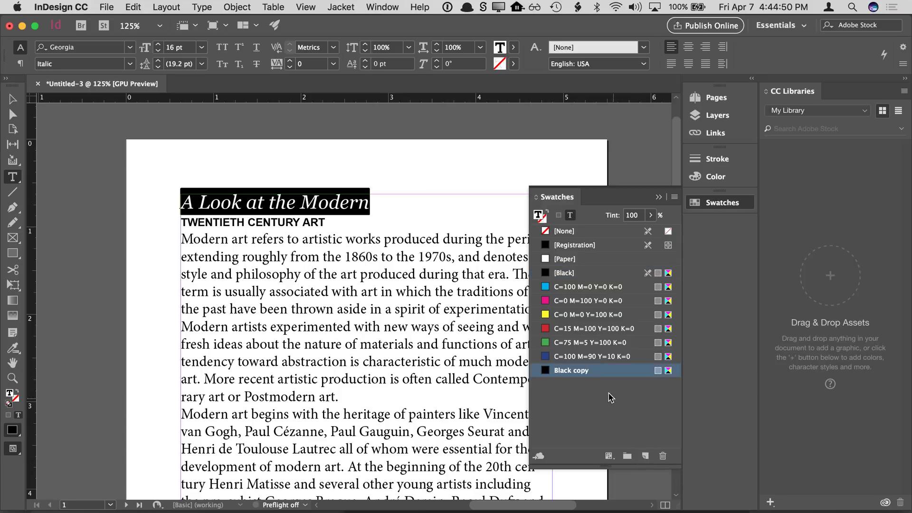
Rename the new swatch "orange" and define it as CMYK 0, 68, 82, 0 to color the heading
double_click(594, 372)
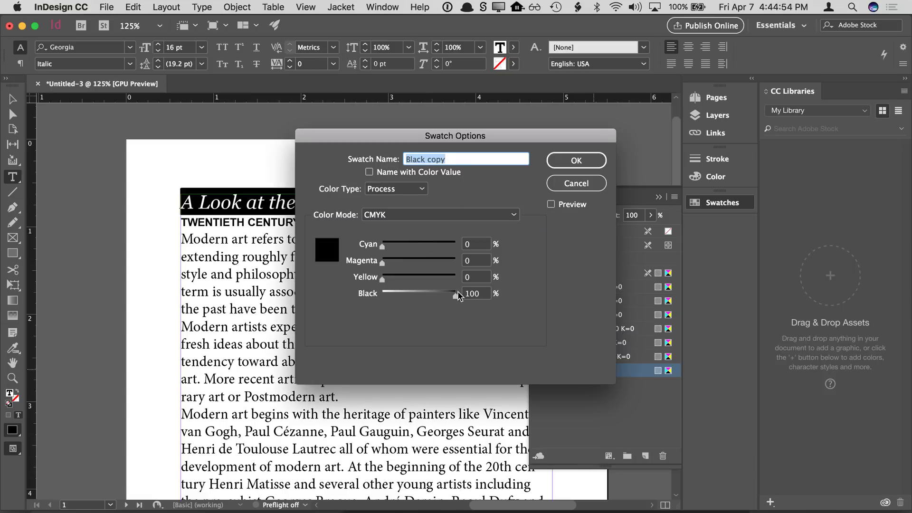
drag(455, 294, 382, 294)
drag(430, 261, 437, 280)
text(orange)
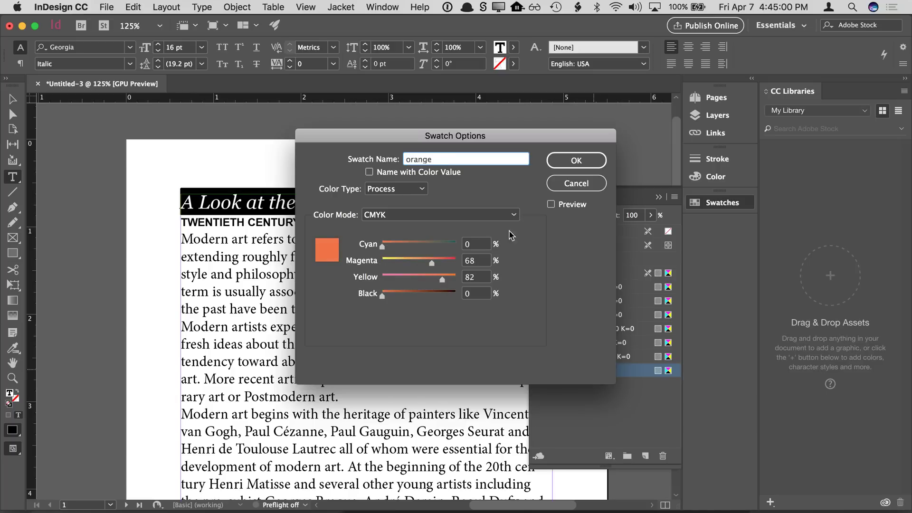
click(567, 162)
click(343, 203)
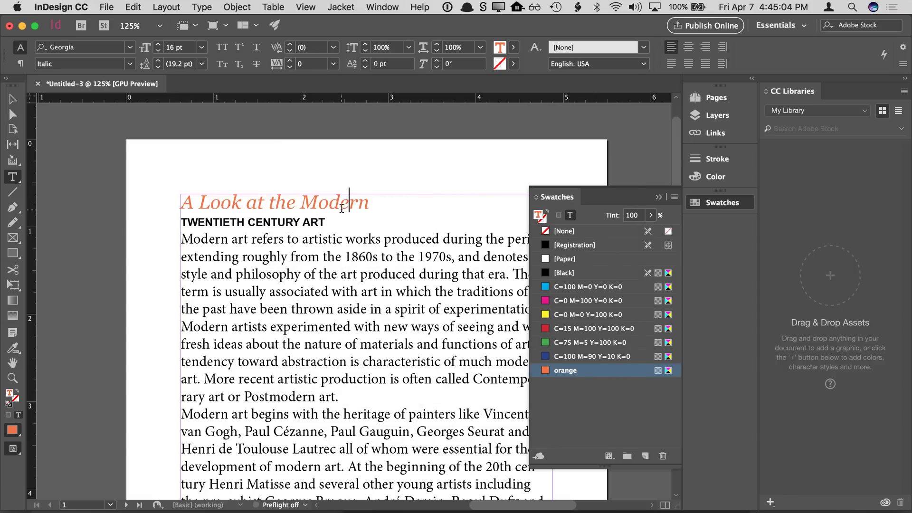
Apply a 50% tint of black to the subheading "Twentieth Century Art"
drag(331, 227, 174, 225)
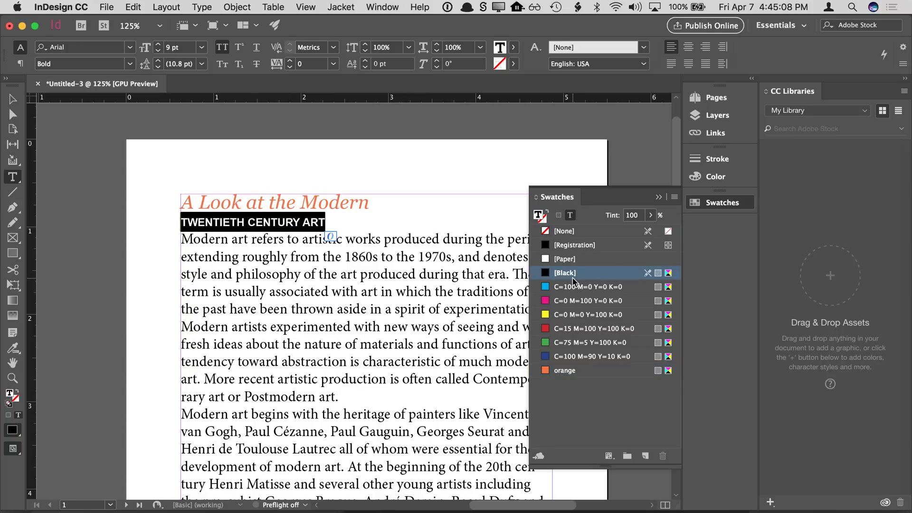
click(650, 215)
drag(645, 233, 617, 234)
click(412, 224)
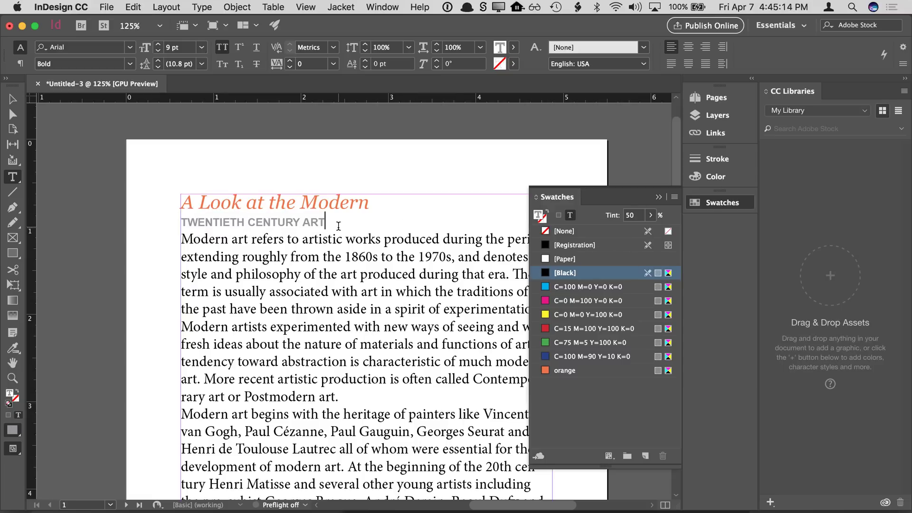
Reduce the subheading's font size by one more point and put the swatches away
key(shift+Left)
shift+click(181, 222)
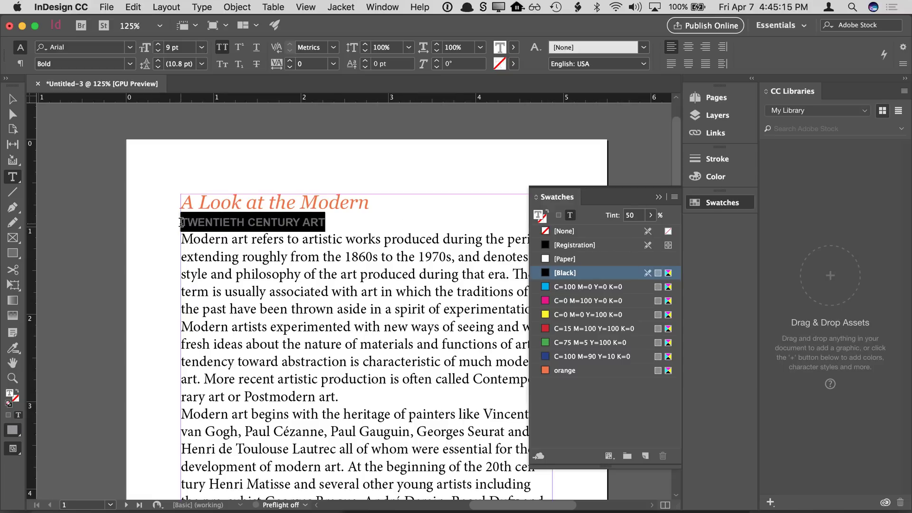
click(159, 51)
click(139, 252)
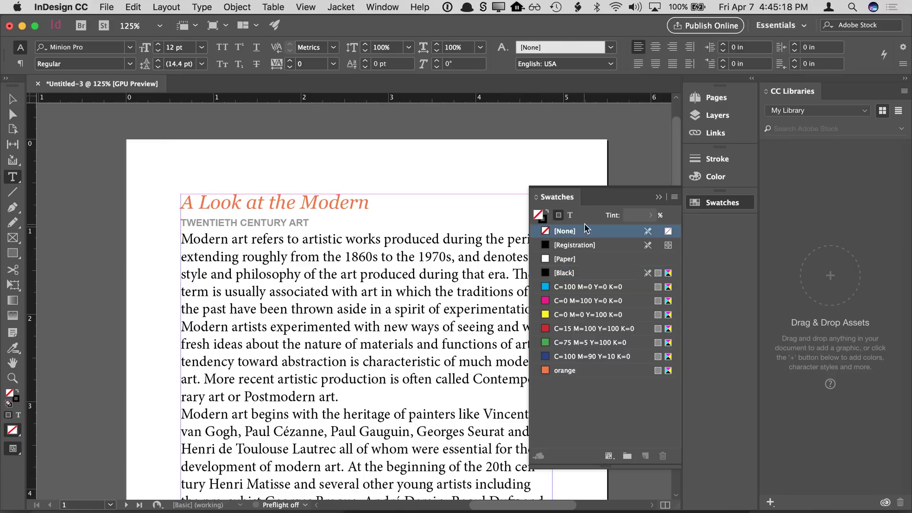
click(748, 205)
click(386, 291)
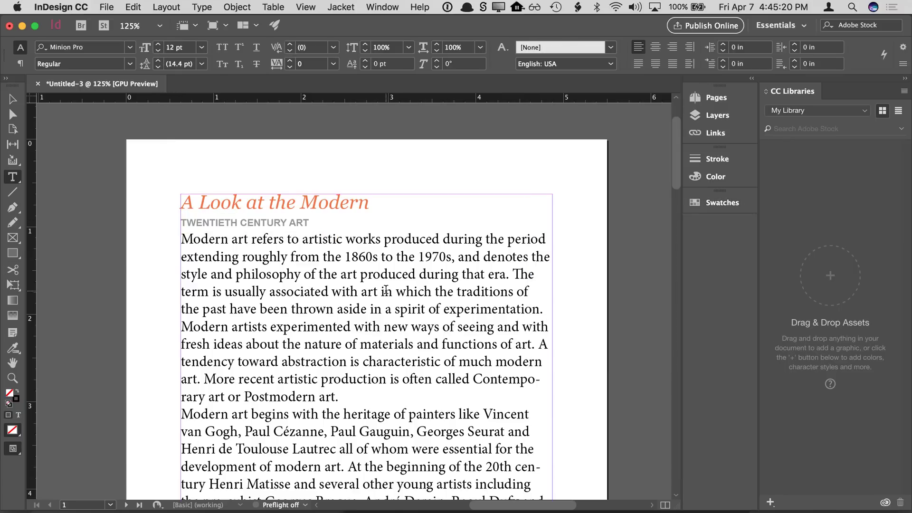
Set the first body paragraph on page 1 in Georgia Regular
scroll(337, 282, down, 2)
drag(181, 208, 343, 358)
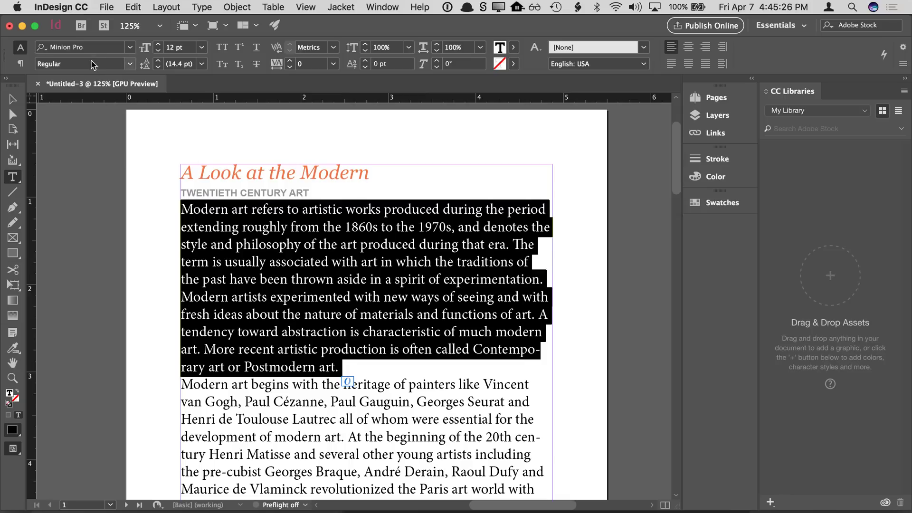
click(92, 48)
text(geo)
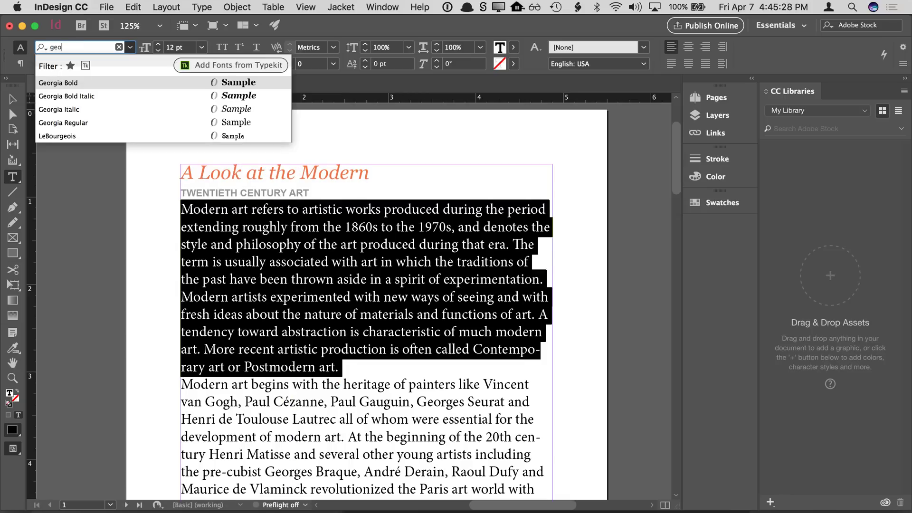
key(Down)
key(Down)
key(Down)
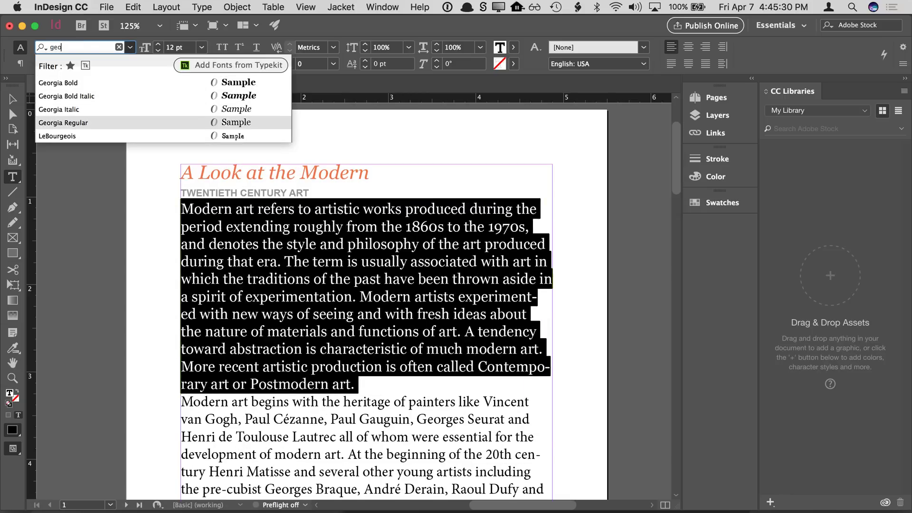
key(Return)
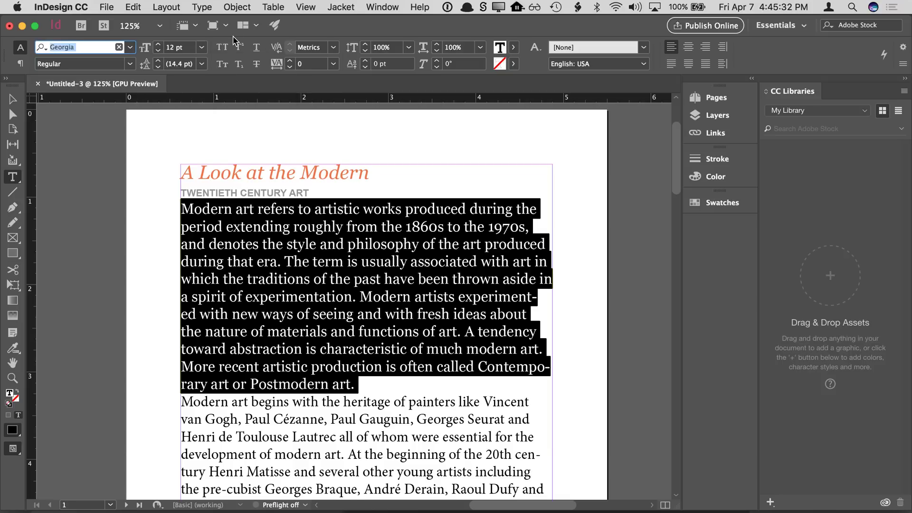
Set the first body paragraph to 10 pt with 16 pt leading
click(159, 54)
click(158, 53)
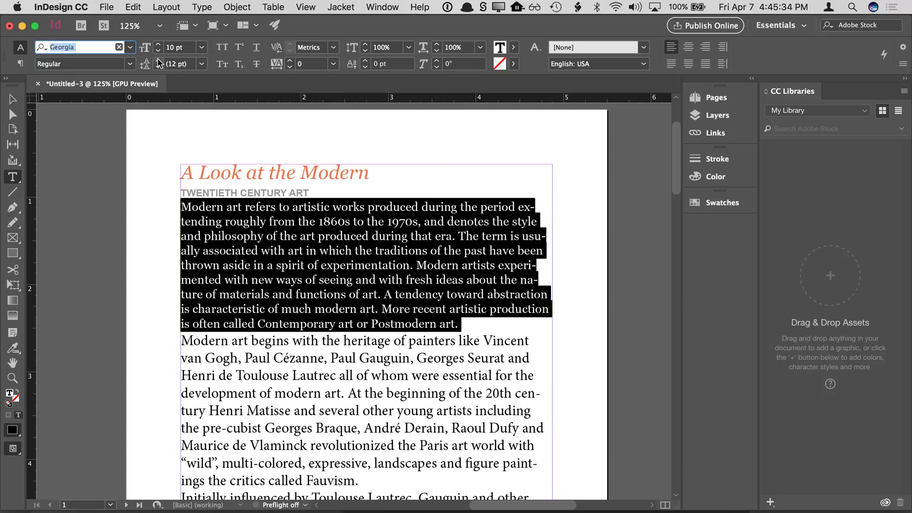
click(158, 61)
click(159, 61)
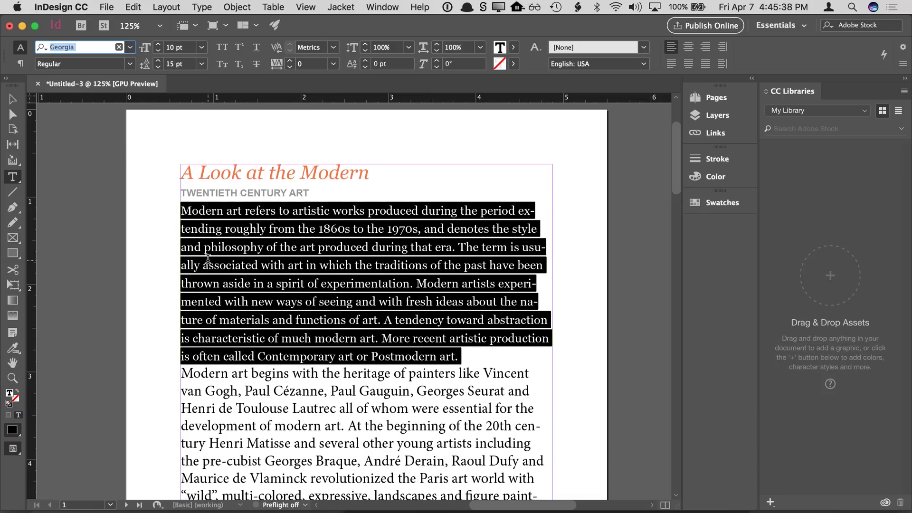
click(207, 259)
drag(182, 211, 464, 357)
click(158, 61)
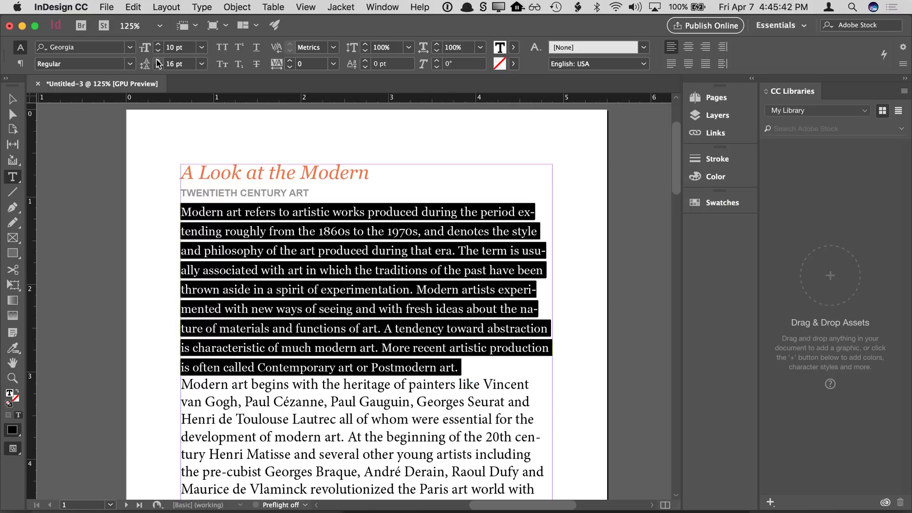
click(159, 205)
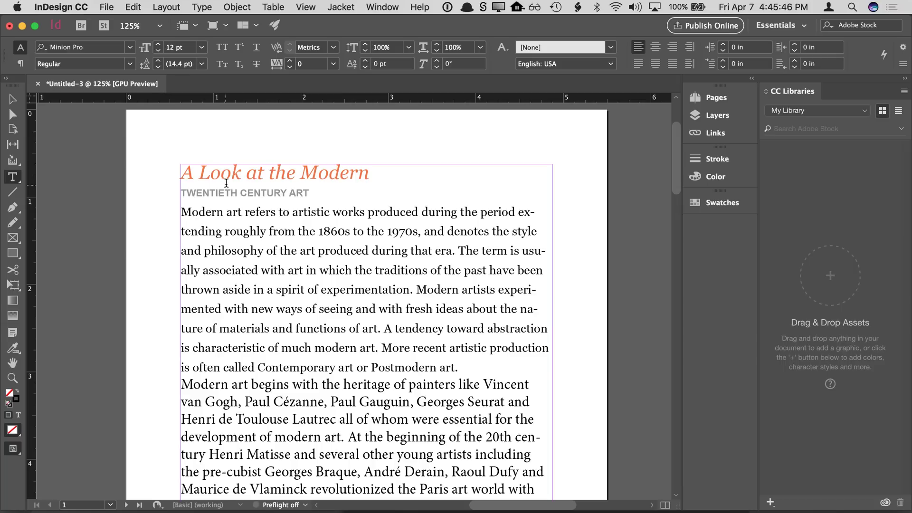
Show the paragraph styles and check which style the first and second body paragraphs use
click(228, 214)
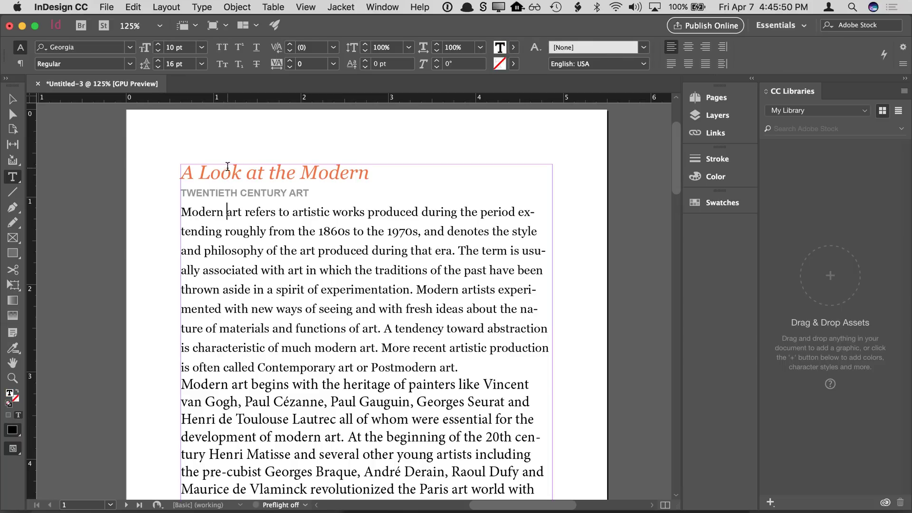
click(210, 8)
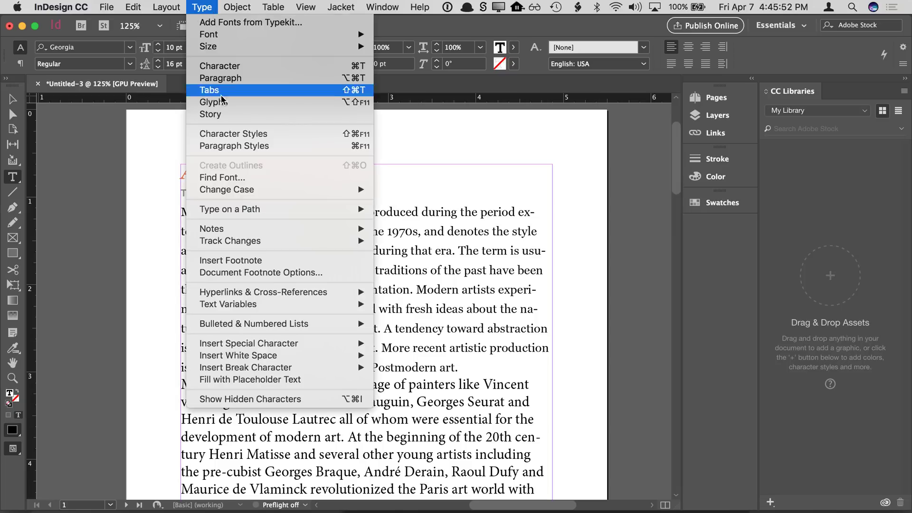
click(229, 146)
drag(490, 162, 534, 163)
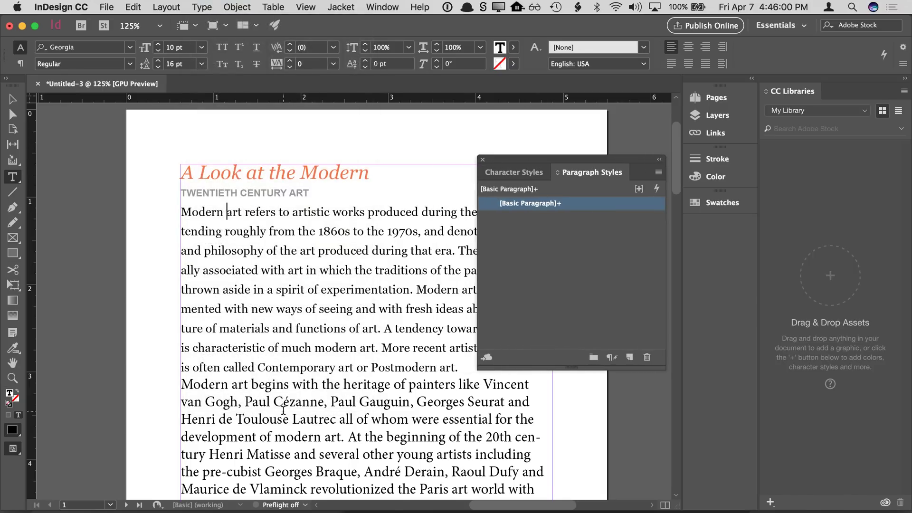
drag(262, 419, 308, 437)
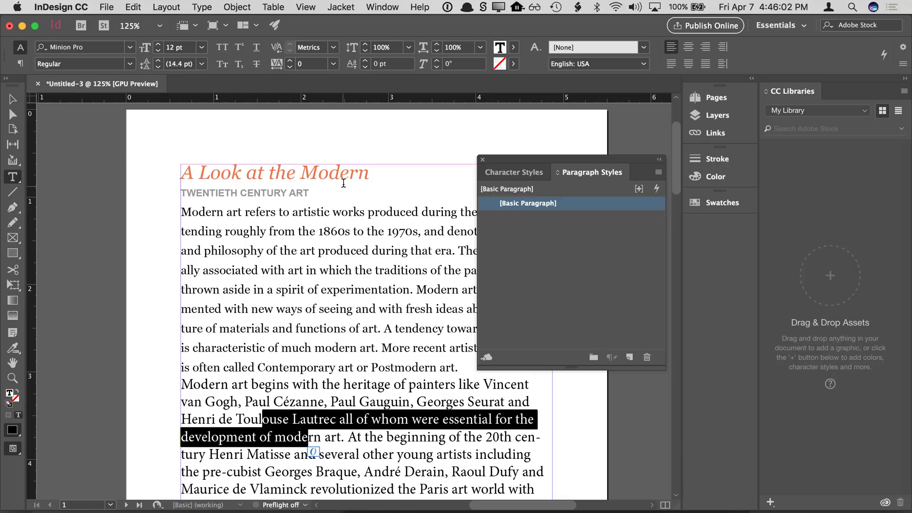
Create a new paragraph style from the formatting of "A Look at the Modern" and apply it to that heading
drag(246, 174, 285, 175)
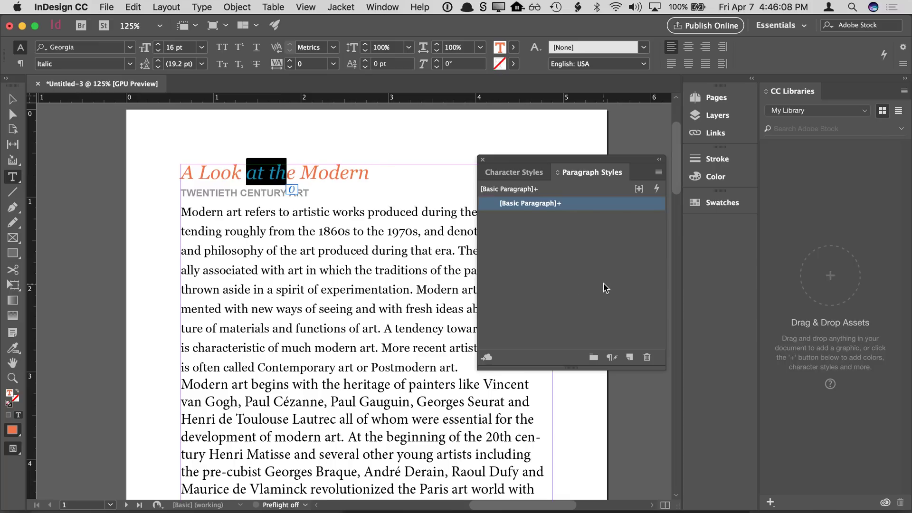
click(629, 360)
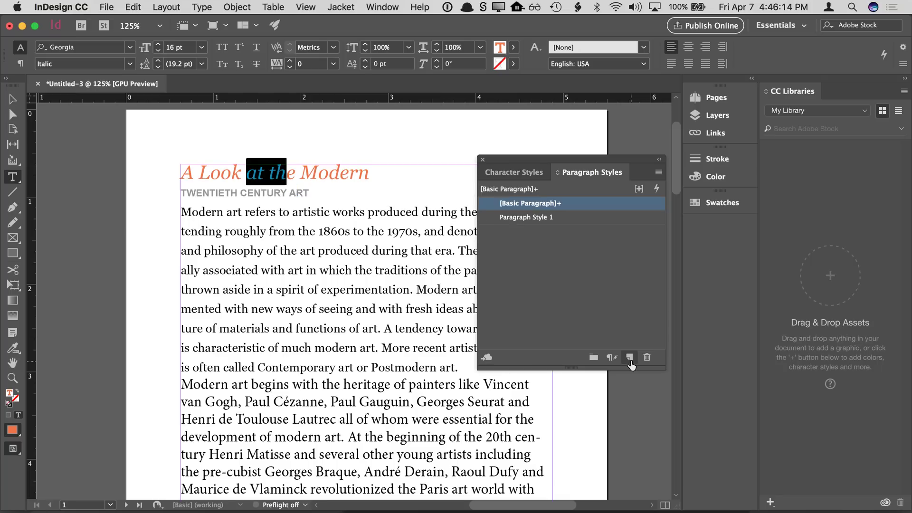
click(526, 217)
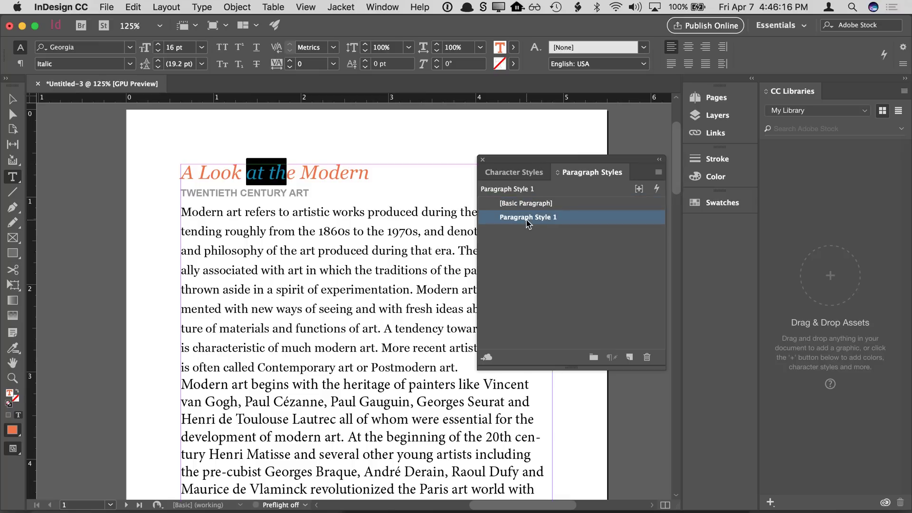
Rename the new paragraph style as heading and review its character formats and its indents and spacing
double_click(527, 223)
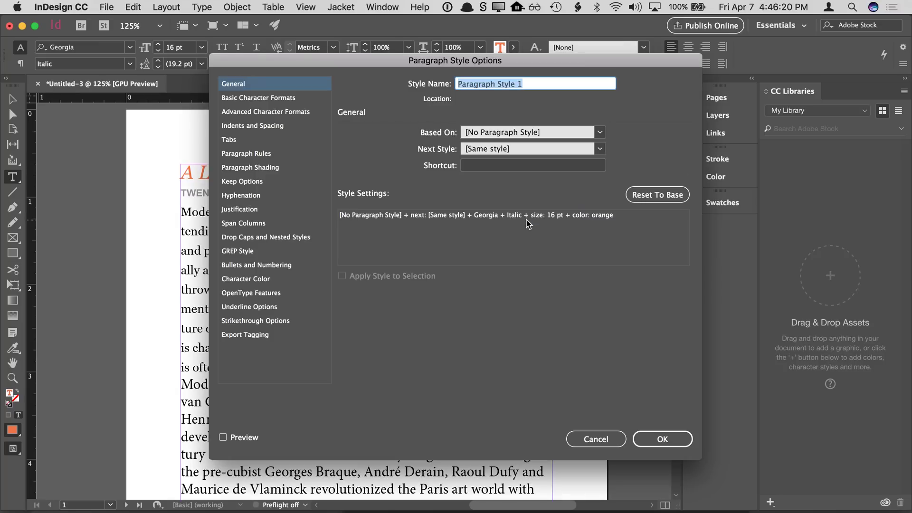
text(heading)
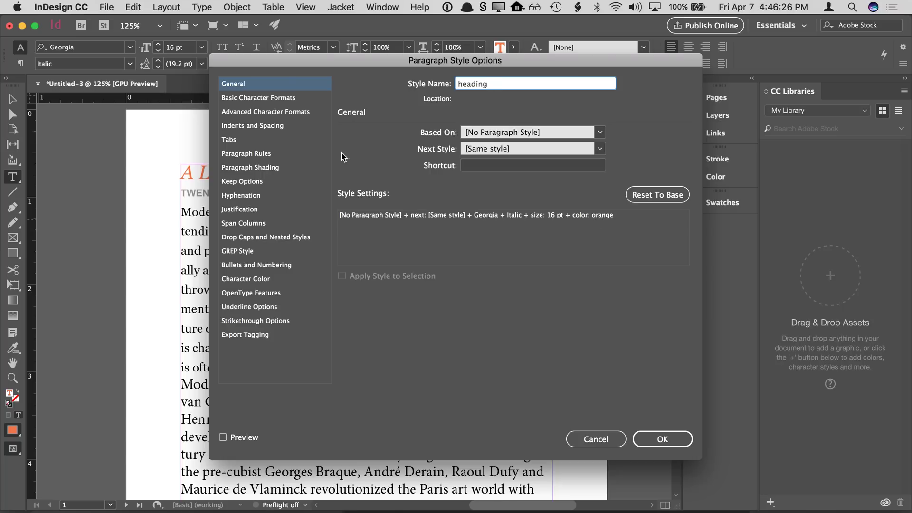
click(279, 98)
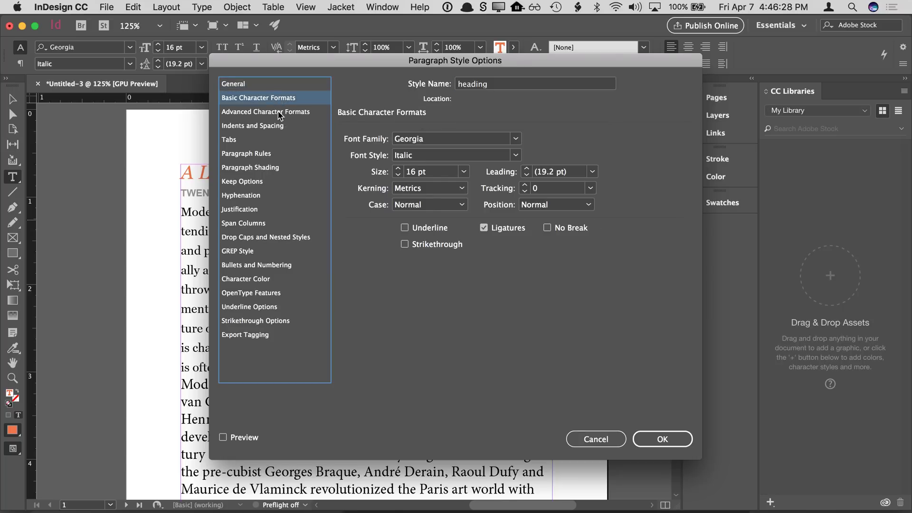
click(280, 114)
click(269, 126)
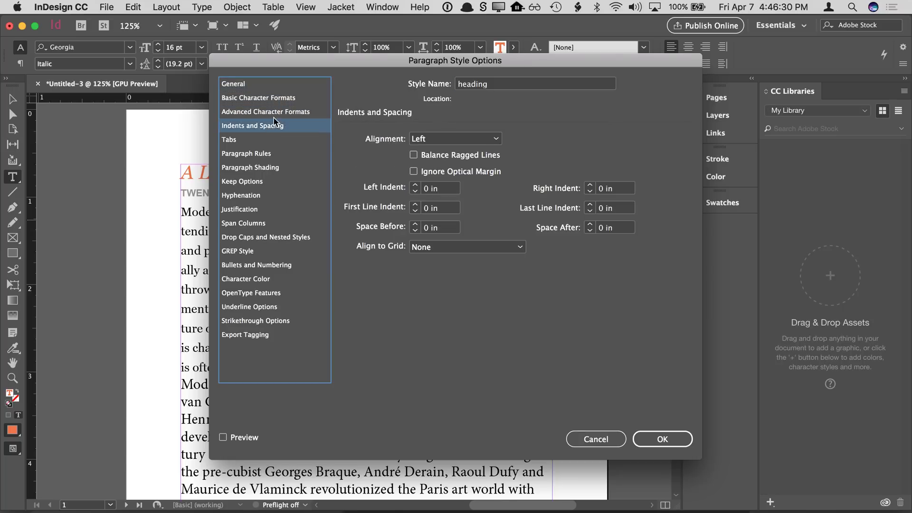
click(280, 86)
click(649, 438)
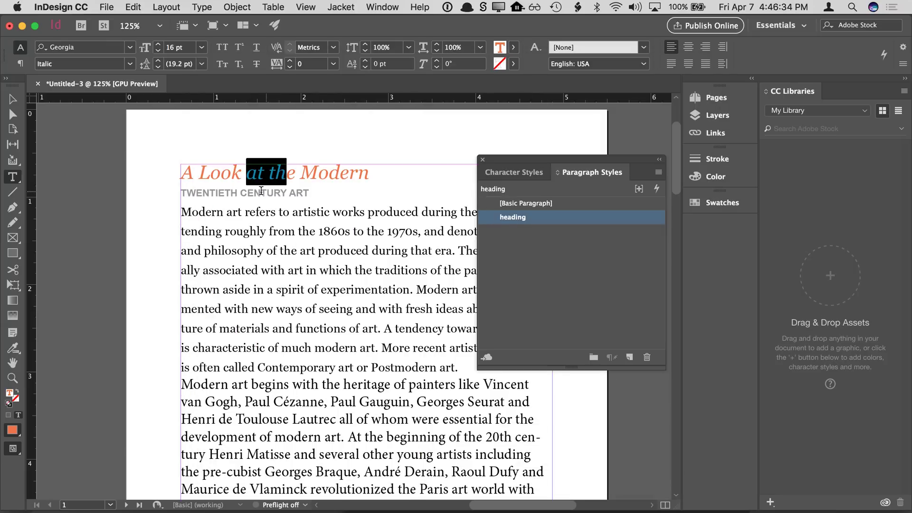
Create a new paragraph style from the formatting of "Twentieth Century Art" and apply it to that line
drag(247, 192, 268, 193)
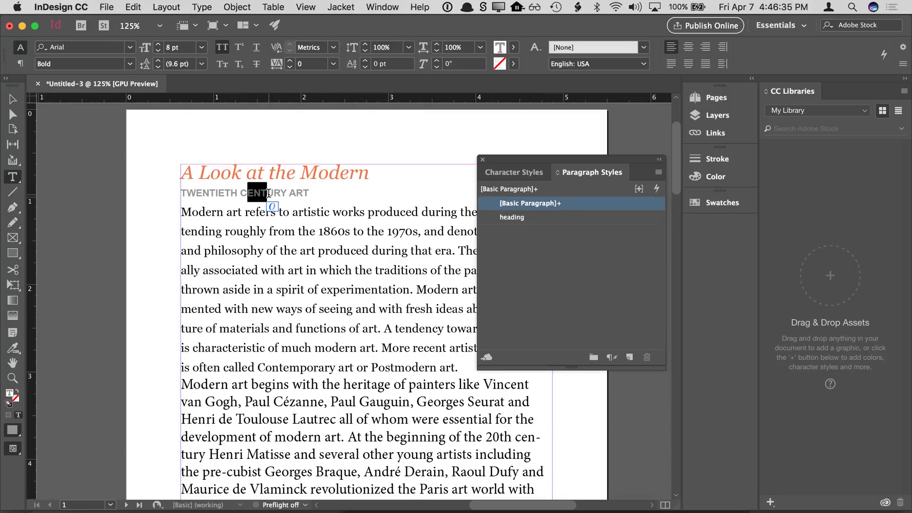
click(224, 193)
drag(228, 191, 235, 192)
click(233, 191)
click(628, 360)
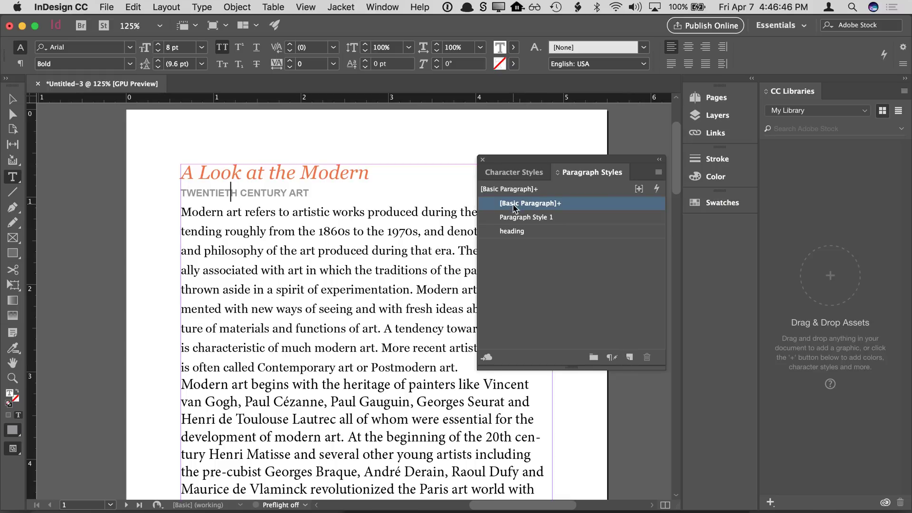
click(521, 221)
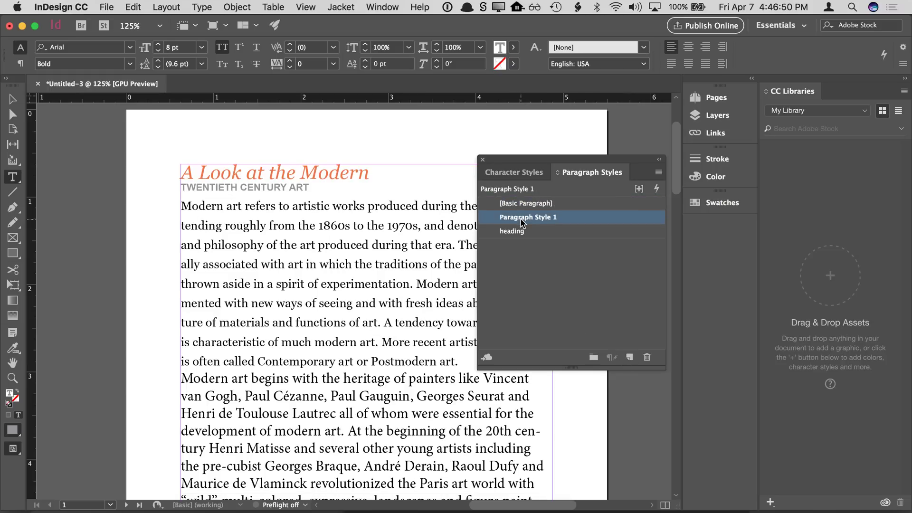
Rename the new paragraph style as subheading and reorder it below the heading style
double_click(522, 221)
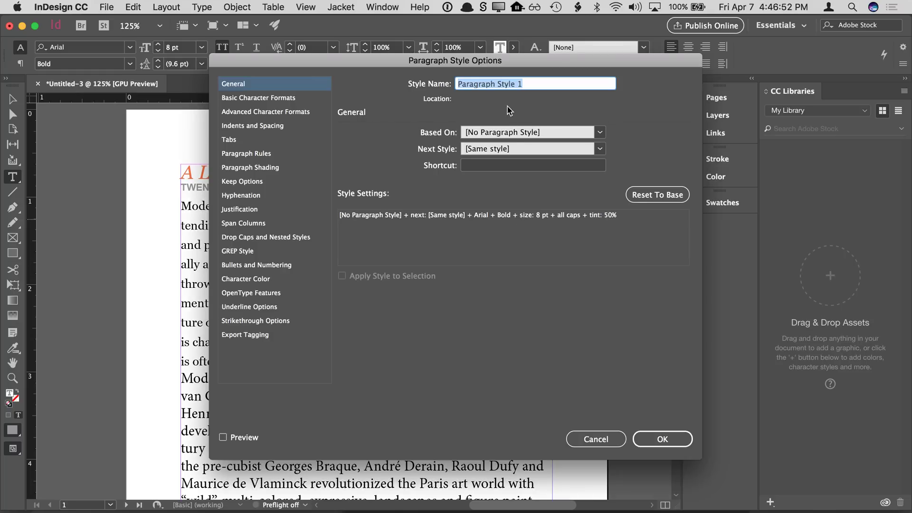
key(Escape)
click(524, 222)
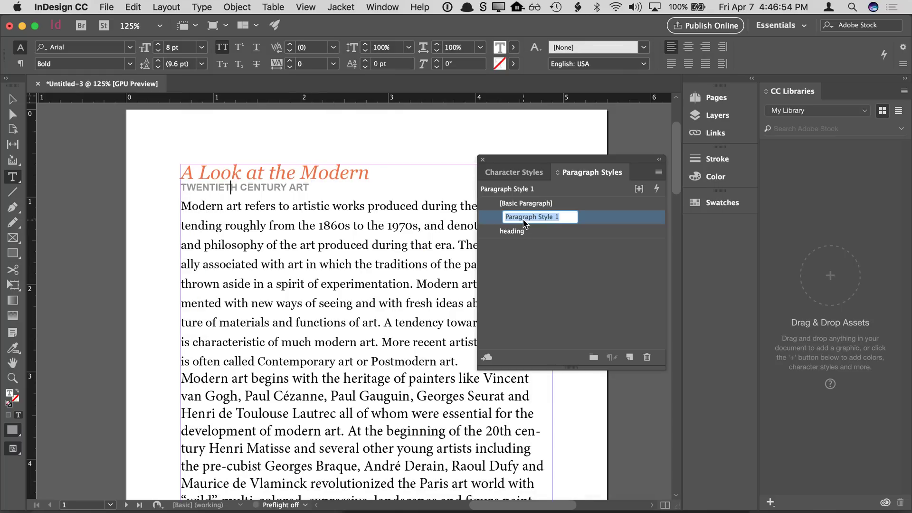
click(550, 270)
click(530, 223)
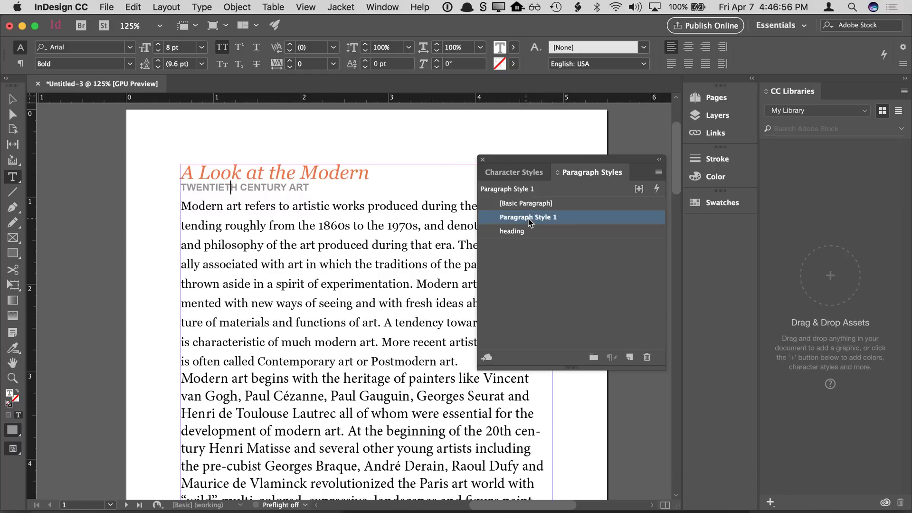
click(531, 222)
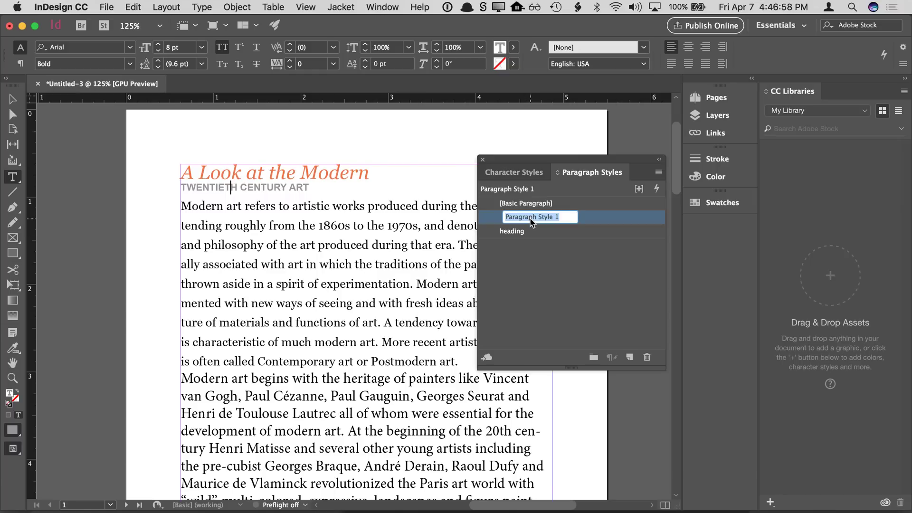
text(subheading)
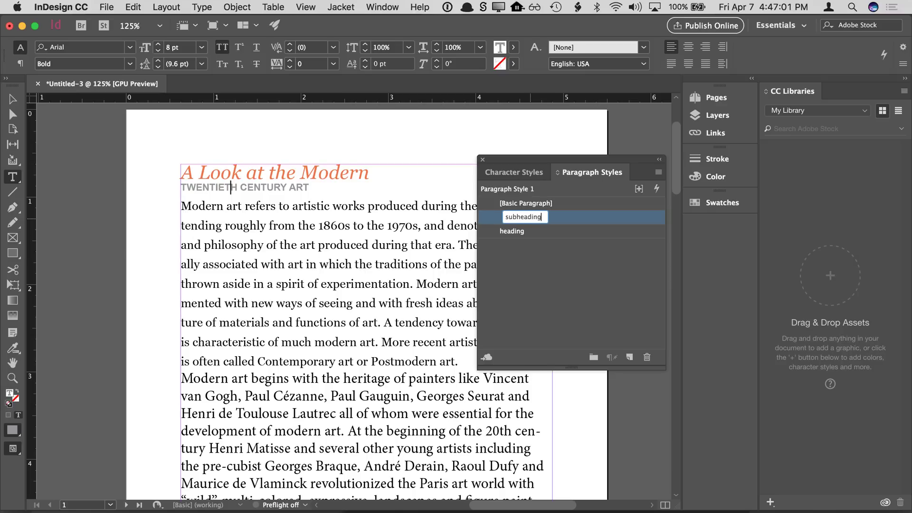
key(Return)
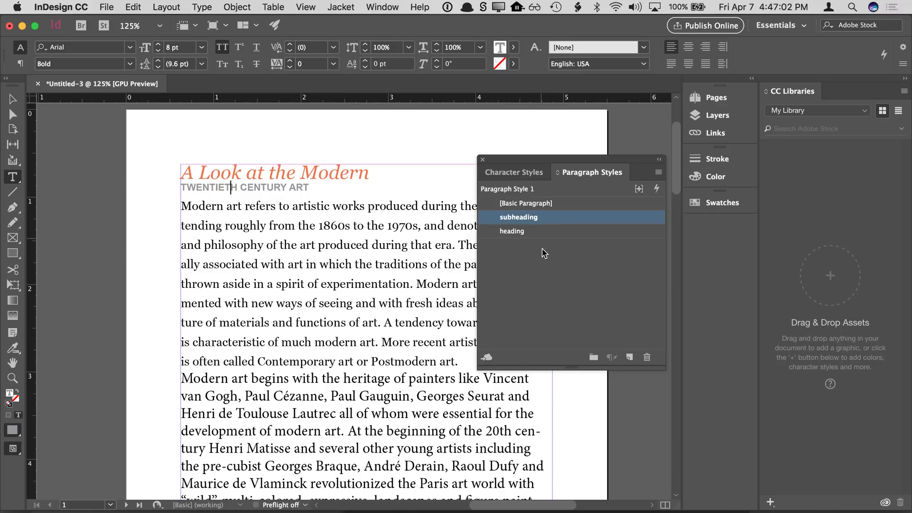
drag(544, 218, 544, 233)
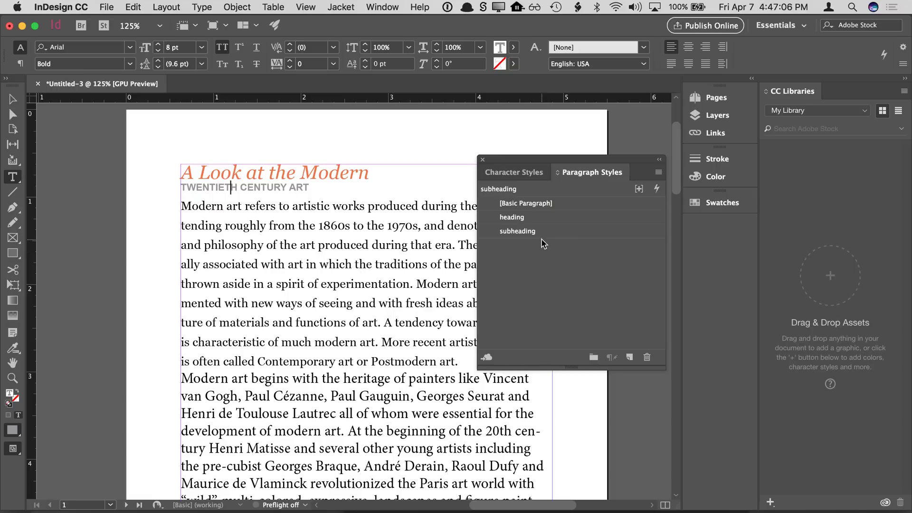
Create a new paragraph style from the first body paragraph's formatting and apply it to that paragraph
click(309, 226)
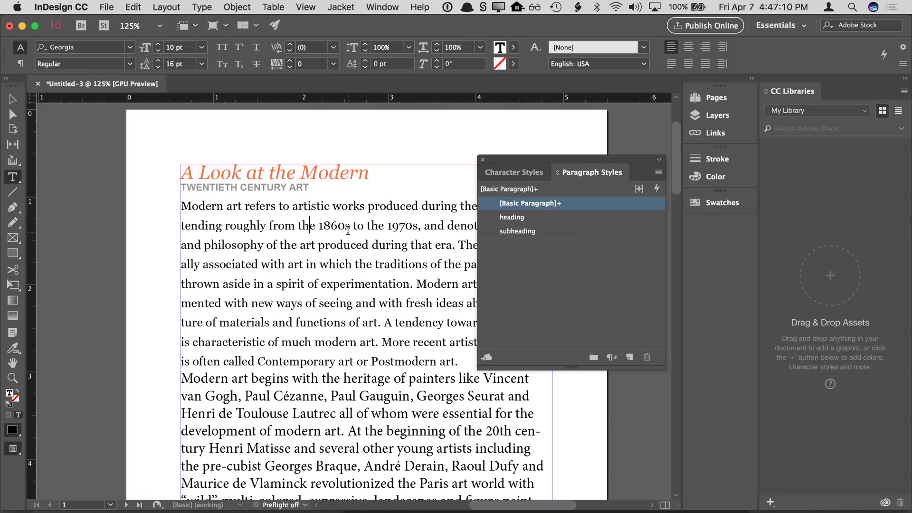
click(630, 358)
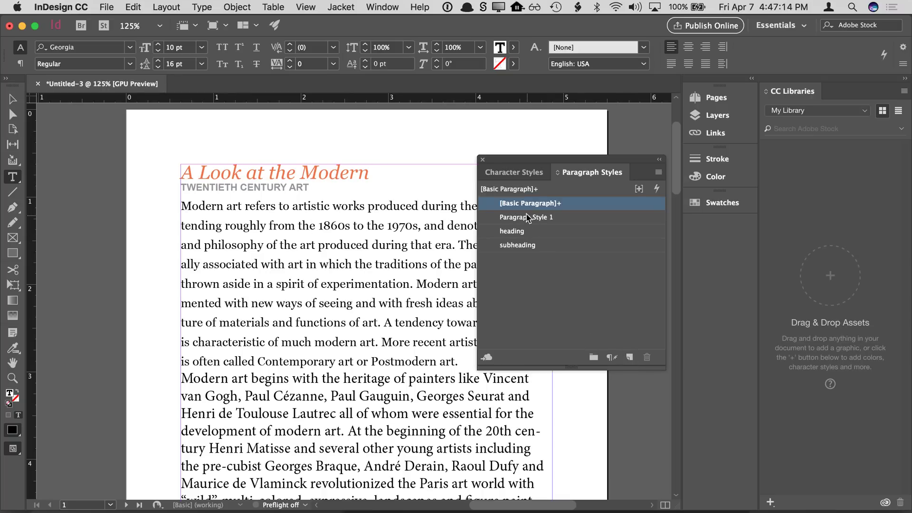
click(534, 219)
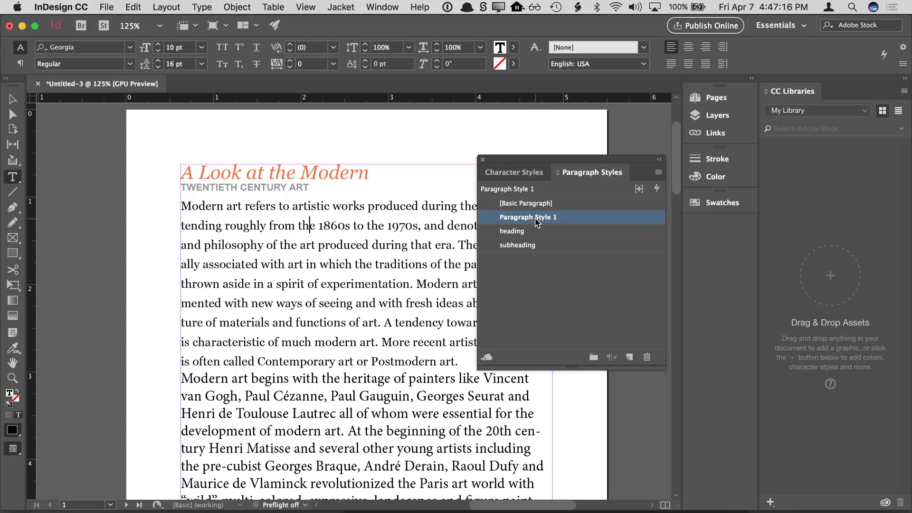
Rename the new body paragraph style as text and reorder it below the subheading style
click(536, 223)
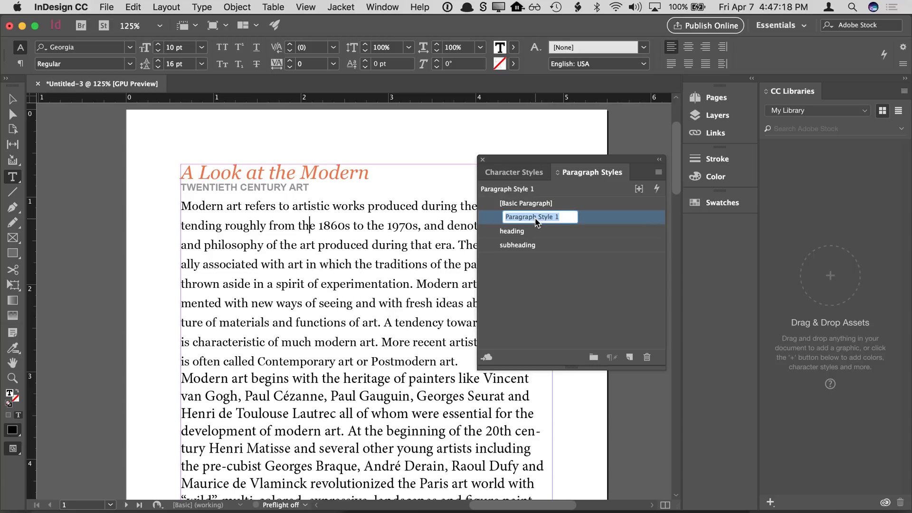
text(text)
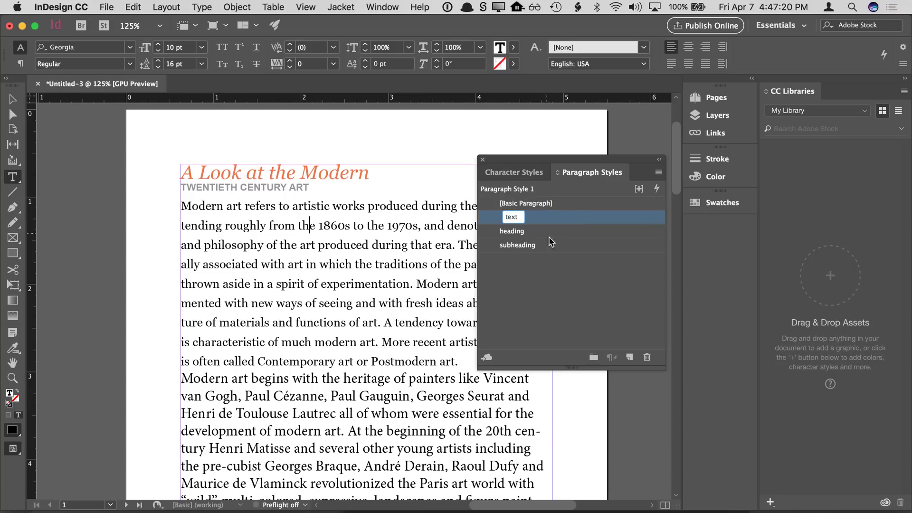
key(Return)
click(541, 222)
drag(548, 237, 545, 252)
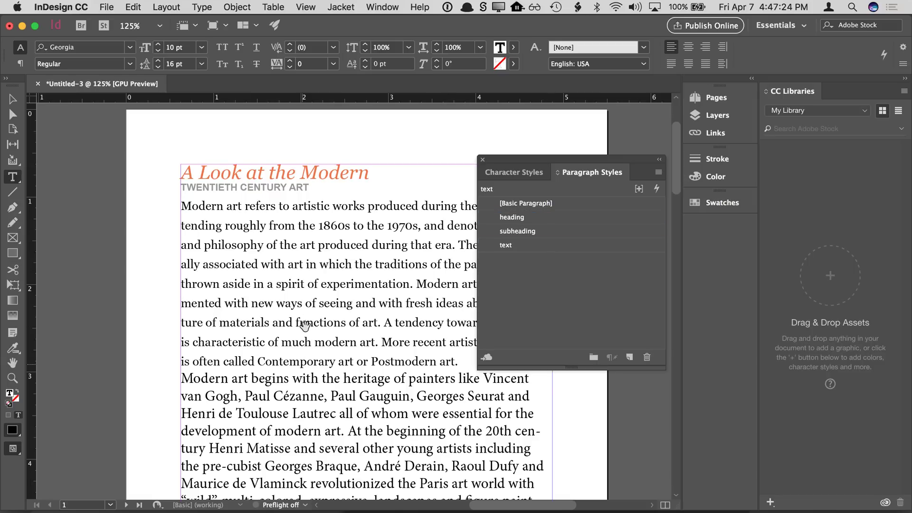
Try the heading and subheading styles on the second body paragraph and settle on the text style for it
drag(304, 326, 298, 259)
drag(260, 418, 274, 257)
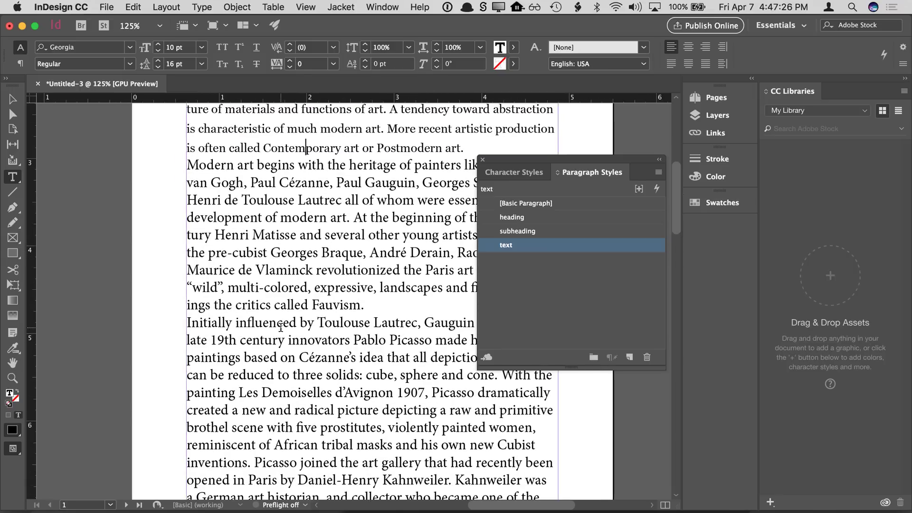
click(289, 251)
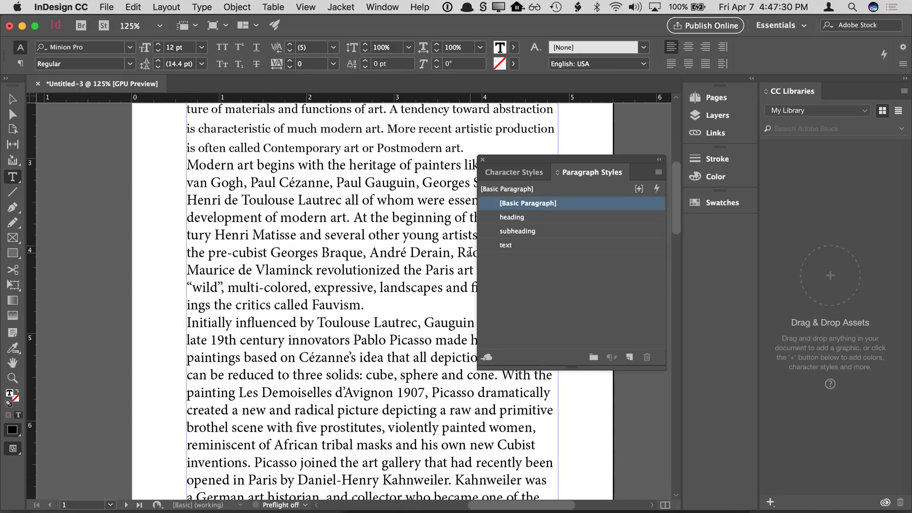
click(507, 218)
click(507, 232)
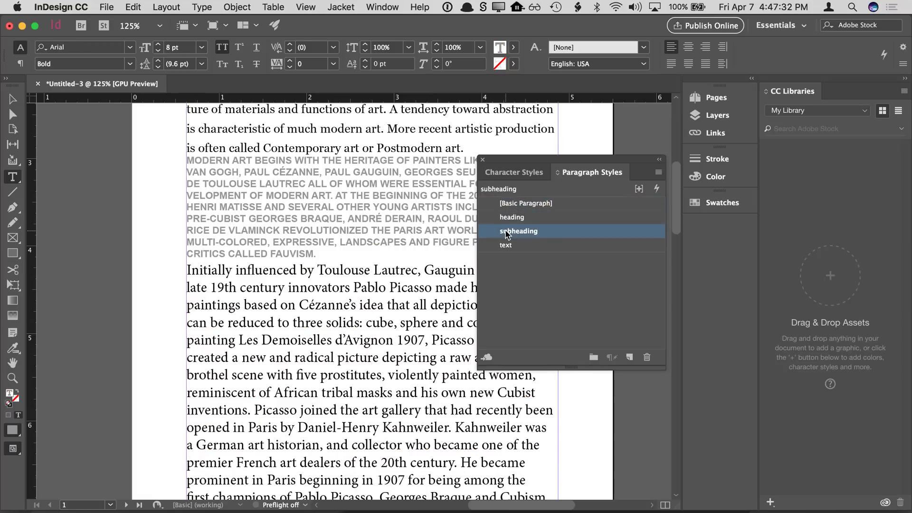
click(502, 248)
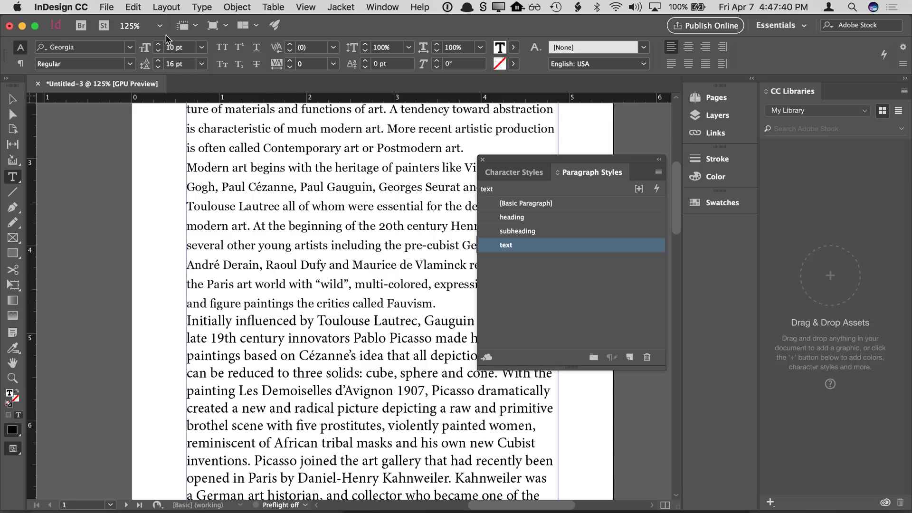
Select the entire story, apply the text style to all of it, and deselect
click(133, 8)
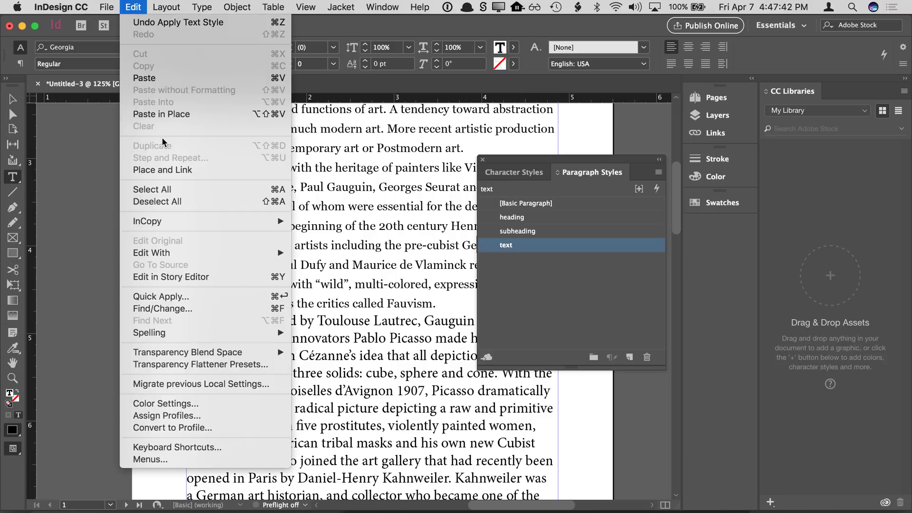
click(166, 190)
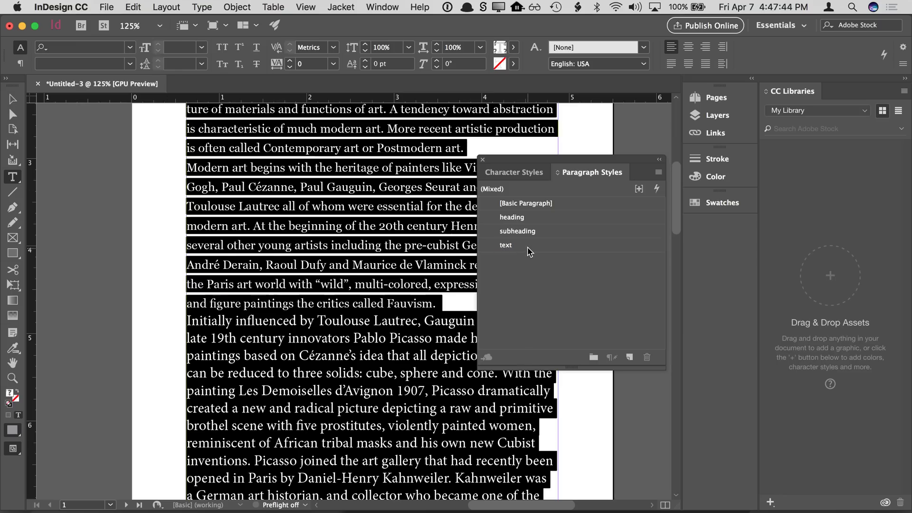
click(527, 248)
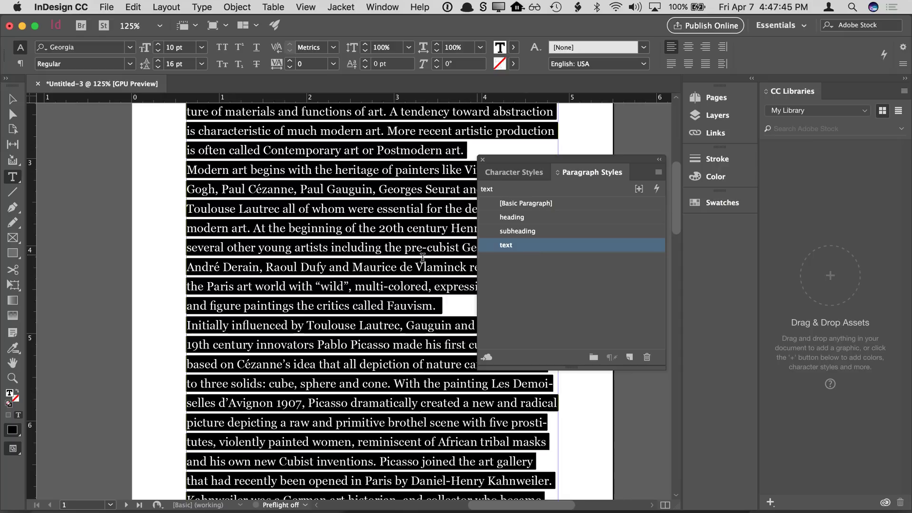
click(369, 252)
Apply the heading style to "A Look at the Modern" and the subheading style to "Twentieth Century Art" on page 1
scroll(361, 285, up, 10)
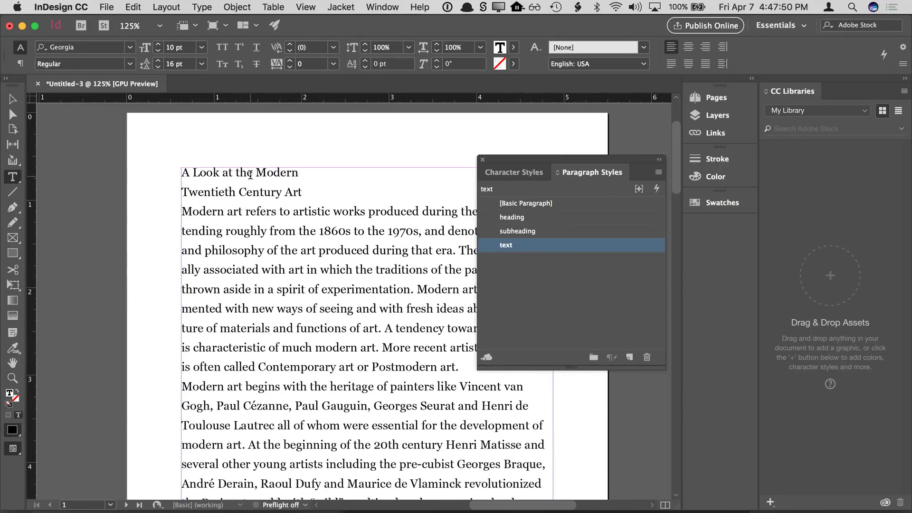
click(507, 219)
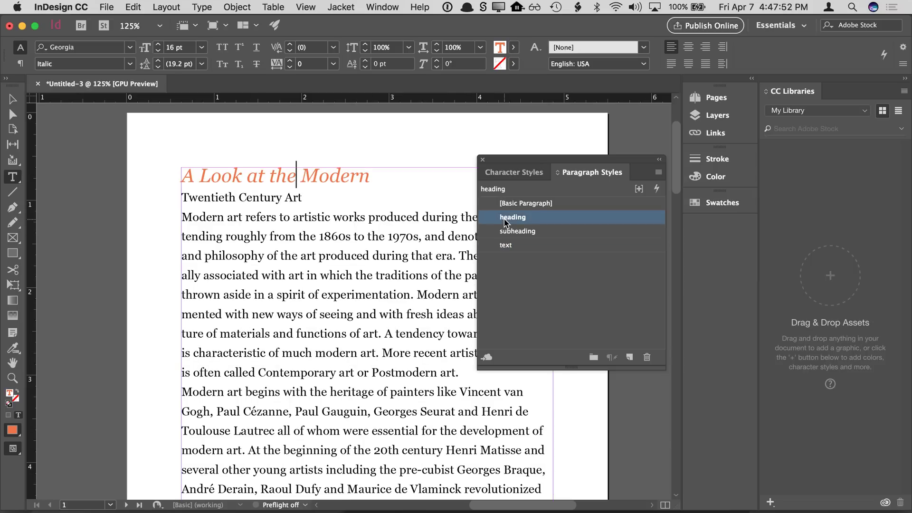
click(255, 197)
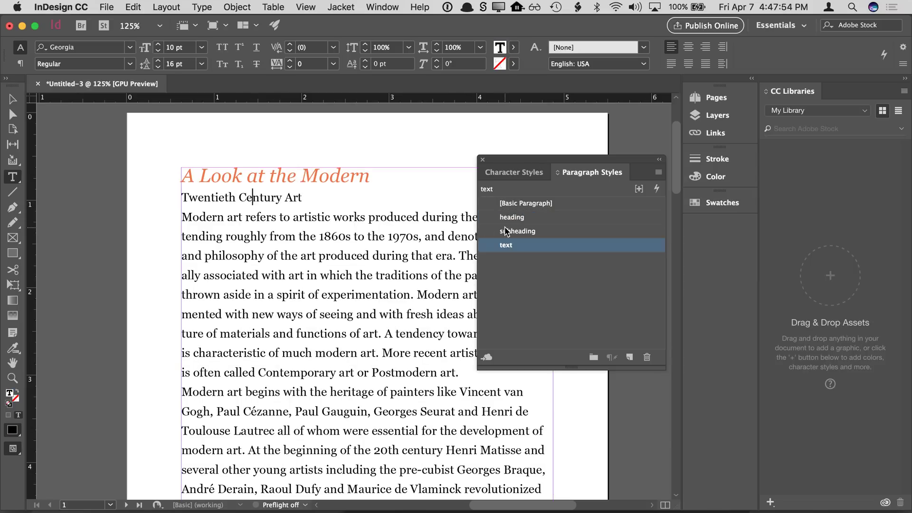
click(518, 231)
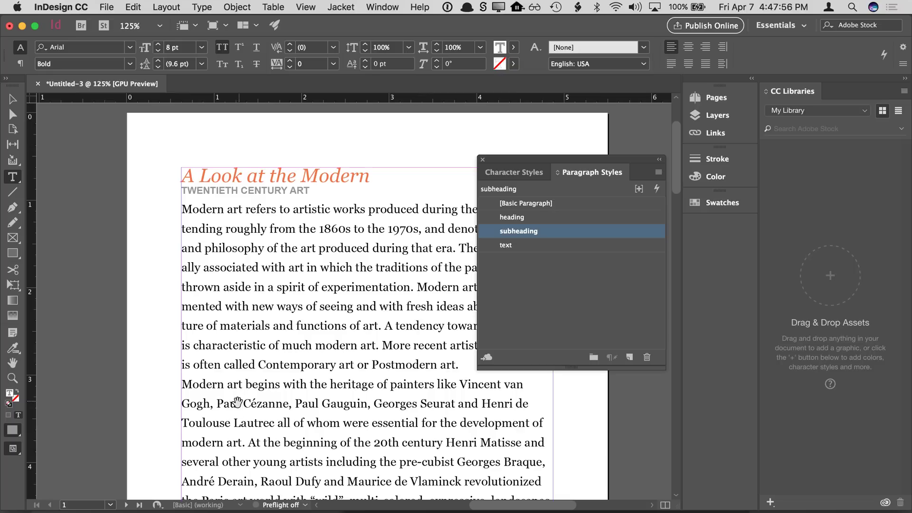
Apply the heading style to "Roots in the 19th Century" and the subheading style to "Early Pioneers" on page 2
drag(217, 437, 280, 268)
drag(224, 440, 291, 158)
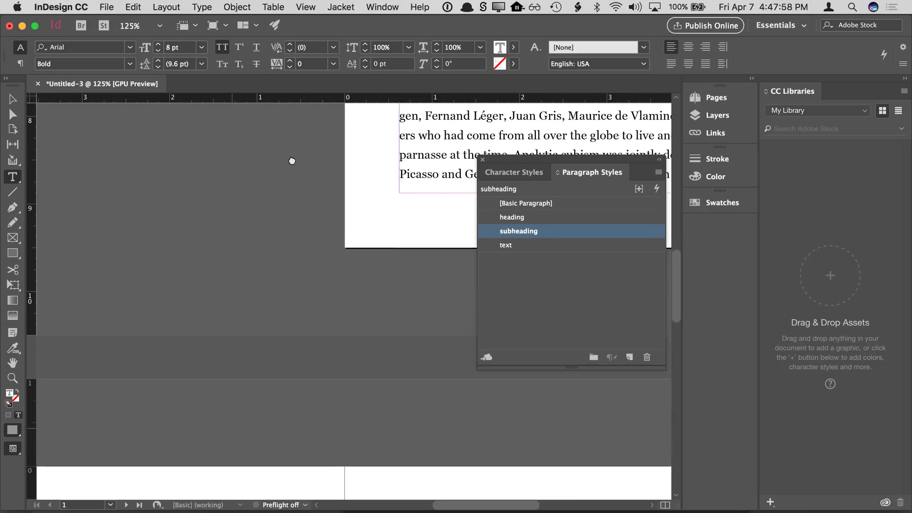
drag(275, 271, 392, 223)
drag(229, 329, 342, 231)
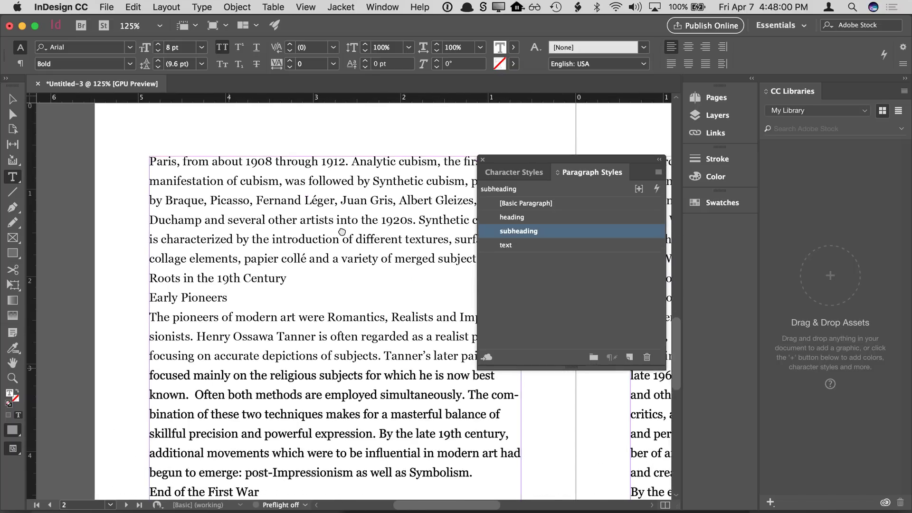
click(232, 278)
double_click(225, 278)
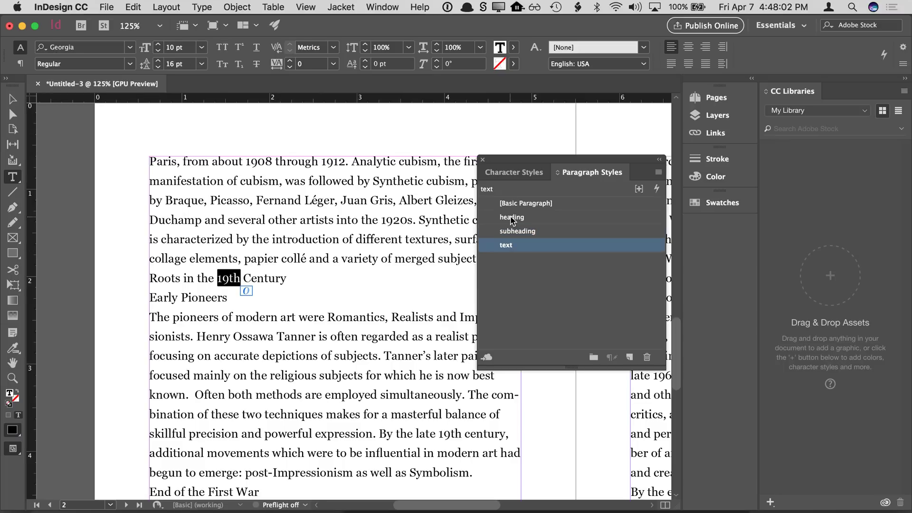
click(514, 217)
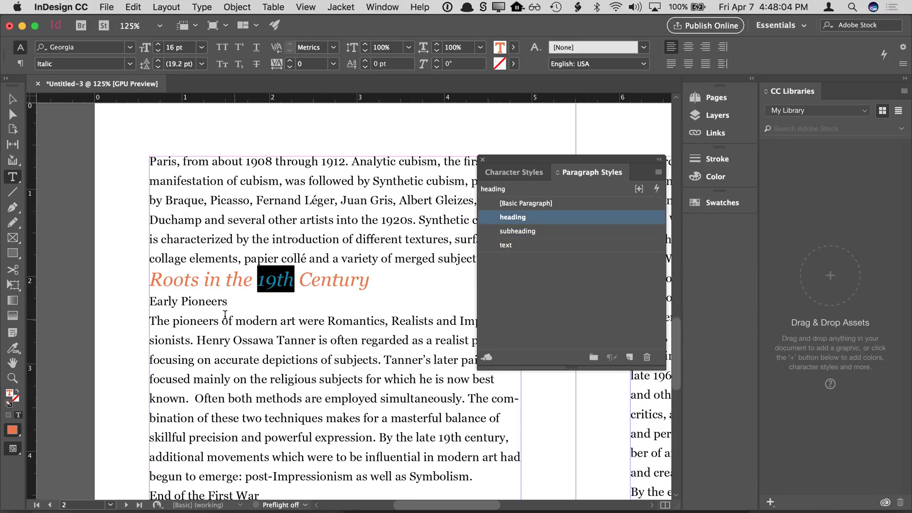
double_click(193, 302)
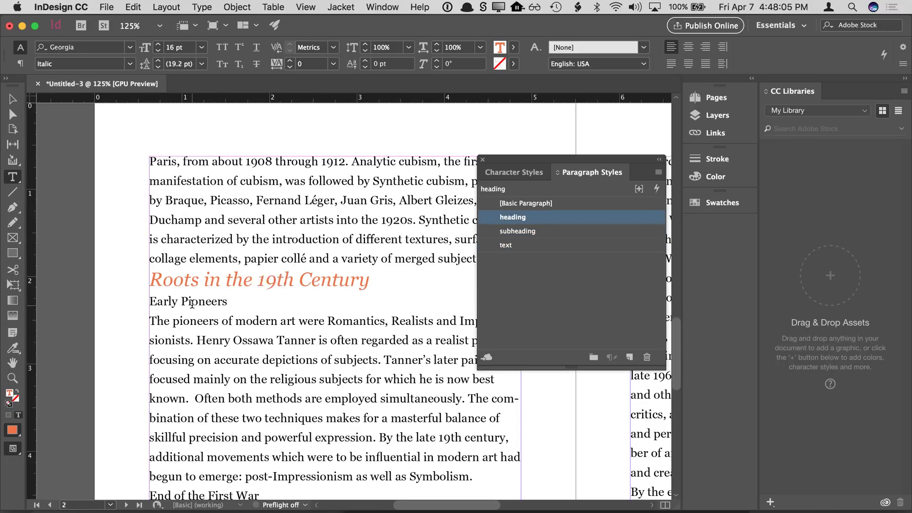
click(519, 232)
key(Right)
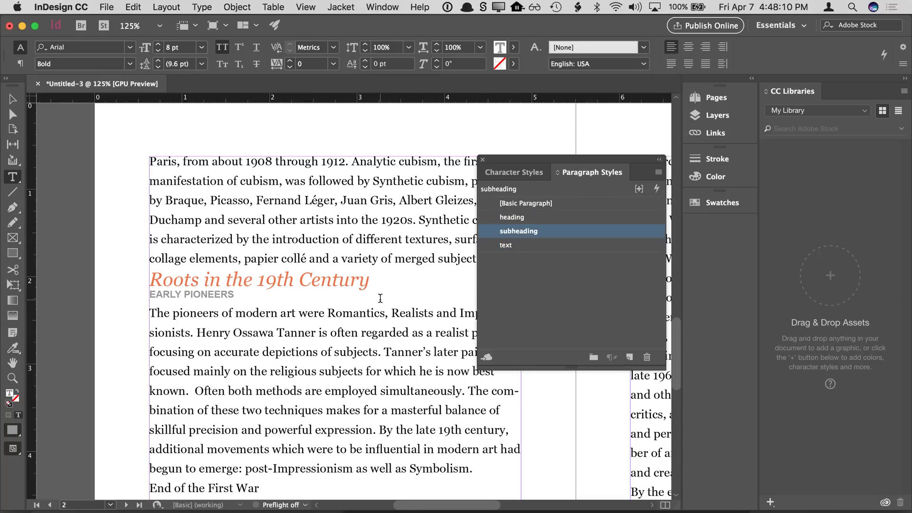
Apply the heading style to "End of the First War" and the subheading style to "Early 20th Century" on page 2
scroll(288, 376, down, 5)
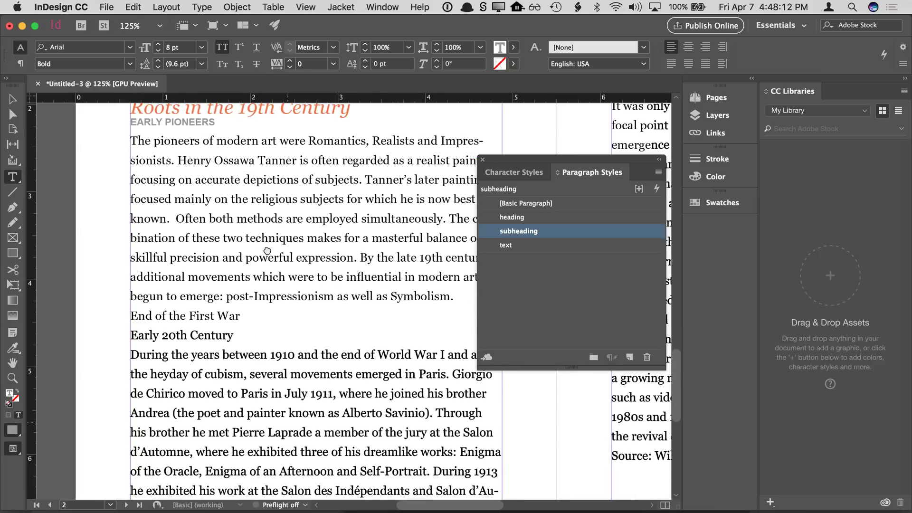
click(221, 316)
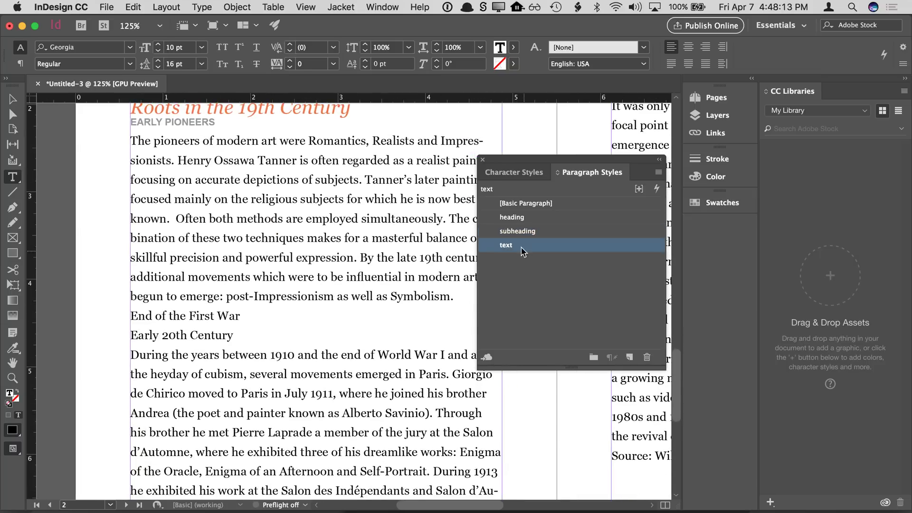
click(510, 216)
key(Down)
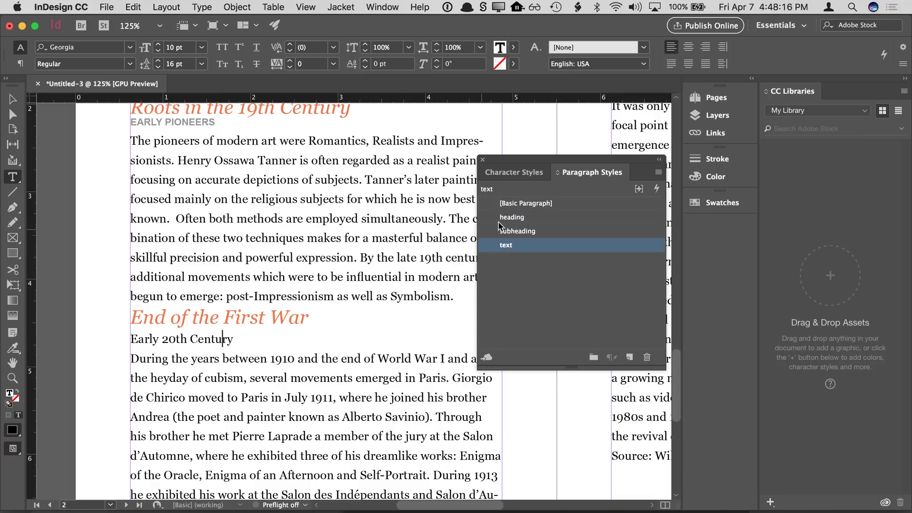
click(519, 231)
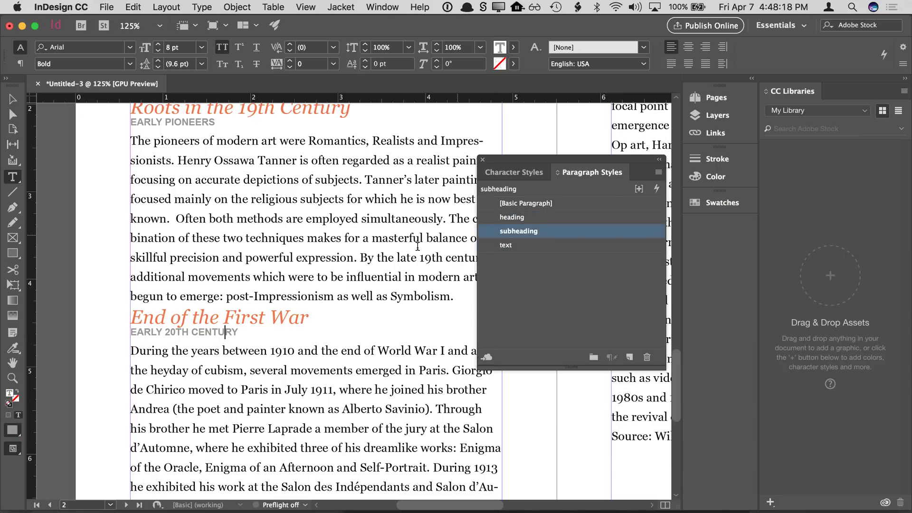
Apply the heading style to "After the Second War" and the subheading style to "After World War II" on page 3
scroll(404, 266, up, 4)
scroll(332, 309, right, 6)
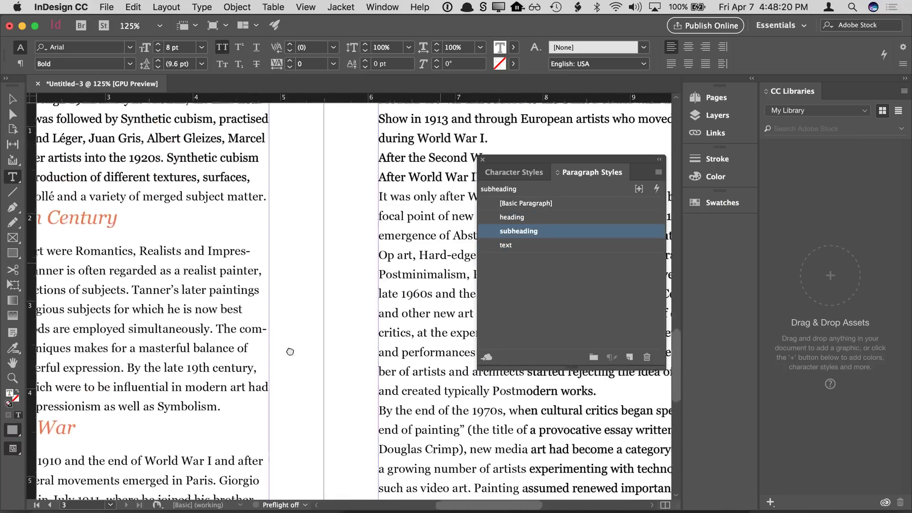
scroll(290, 351, up, 3)
scroll(290, 351, right, 3)
click(374, 229)
click(515, 220)
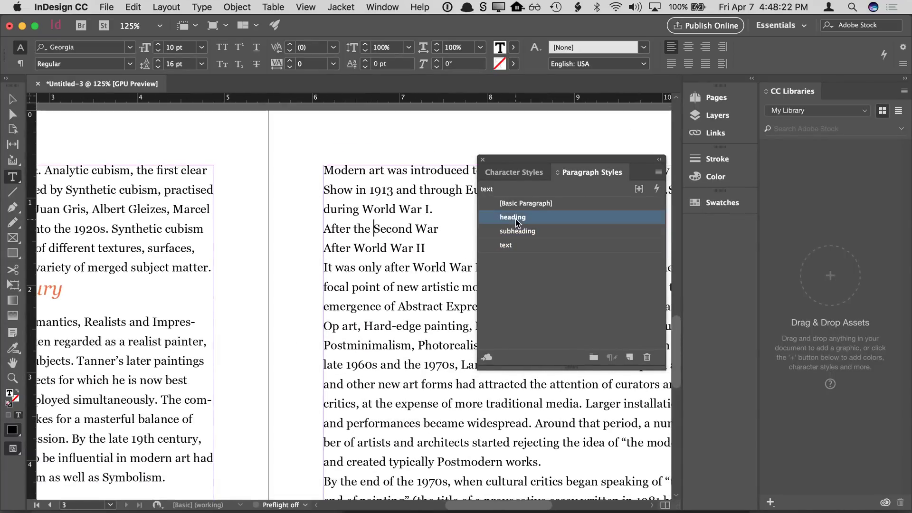
key(Down)
click(535, 231)
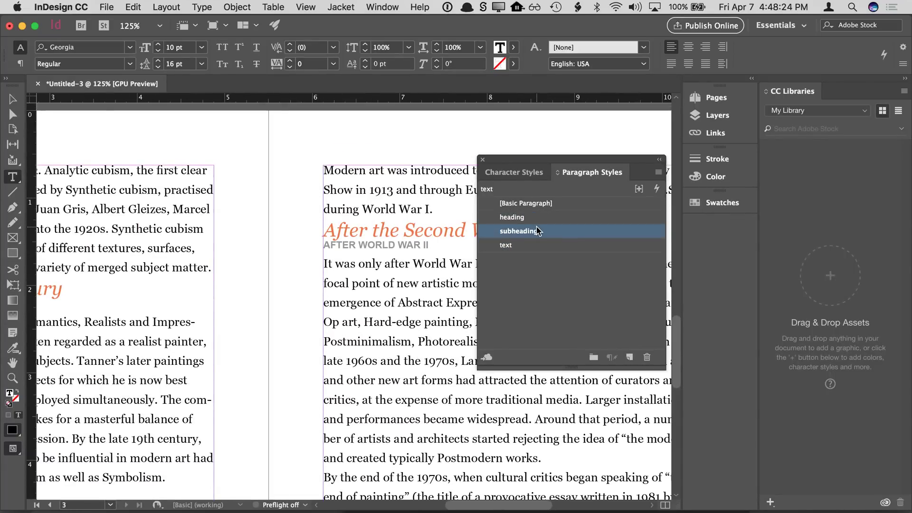
Fit the page 2–3 spread in the window with nothing selected and show it in Preview mode, unobstructed by the paragraph styles list
drag(466, 281, 318, 288)
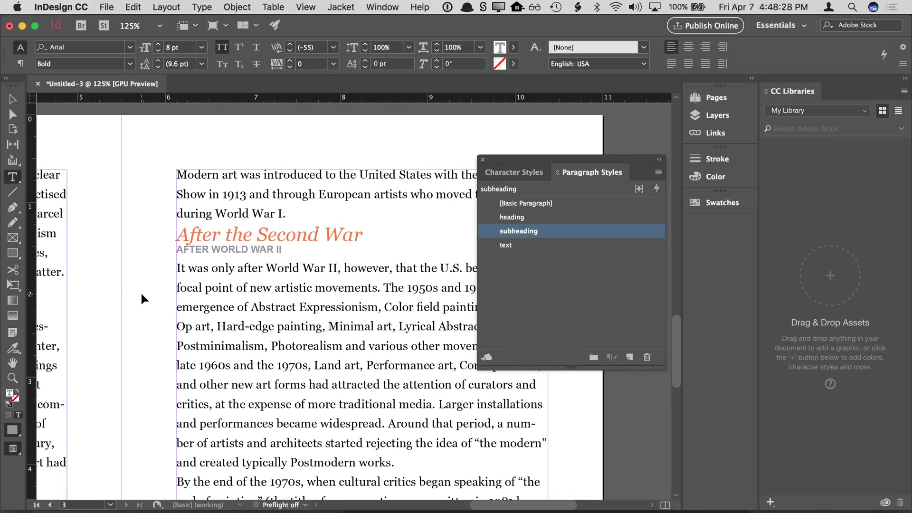
key(super+minus)
drag(213, 331, 410, 224)
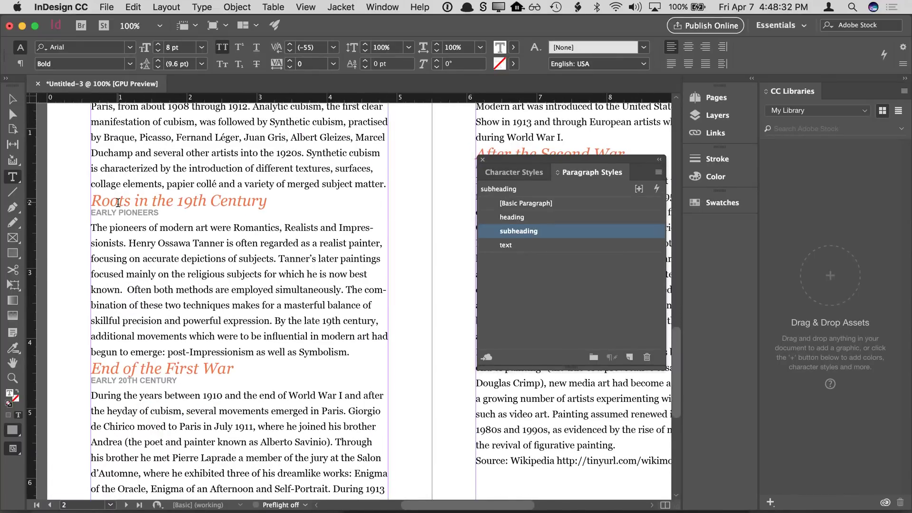
drag(107, 213, 137, 202)
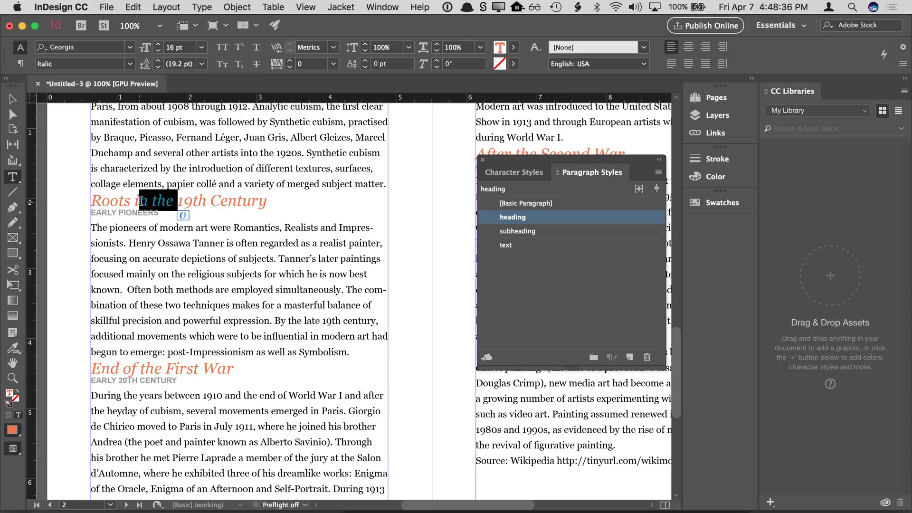
click(268, 209)
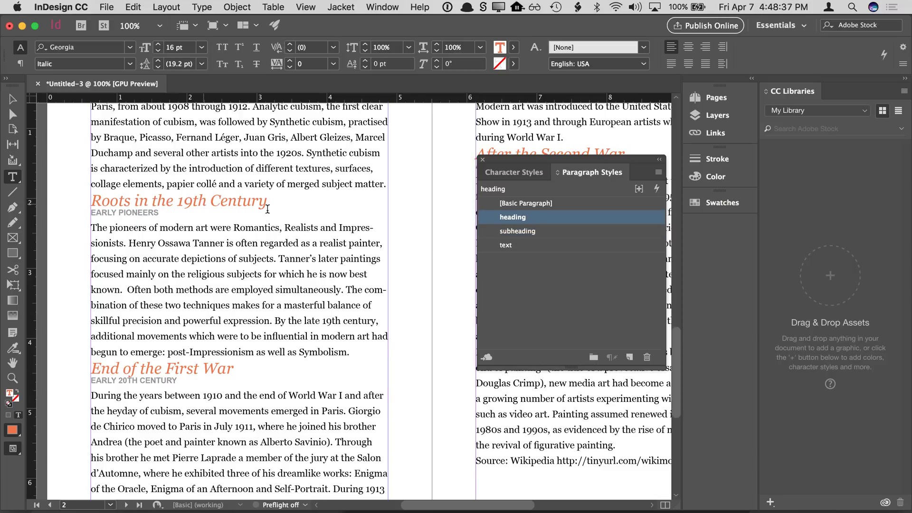
click(433, 245)
key(super+0)
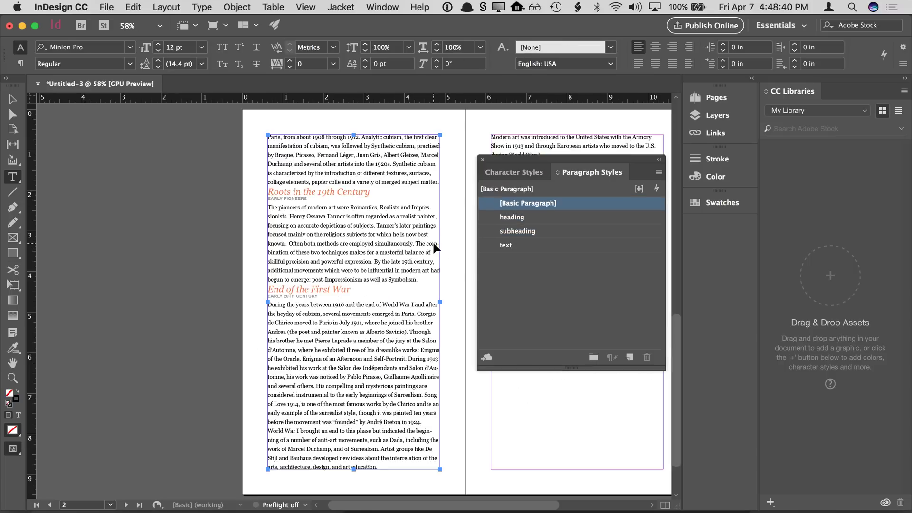
key(Escape)
drag(457, 254, 315, 259)
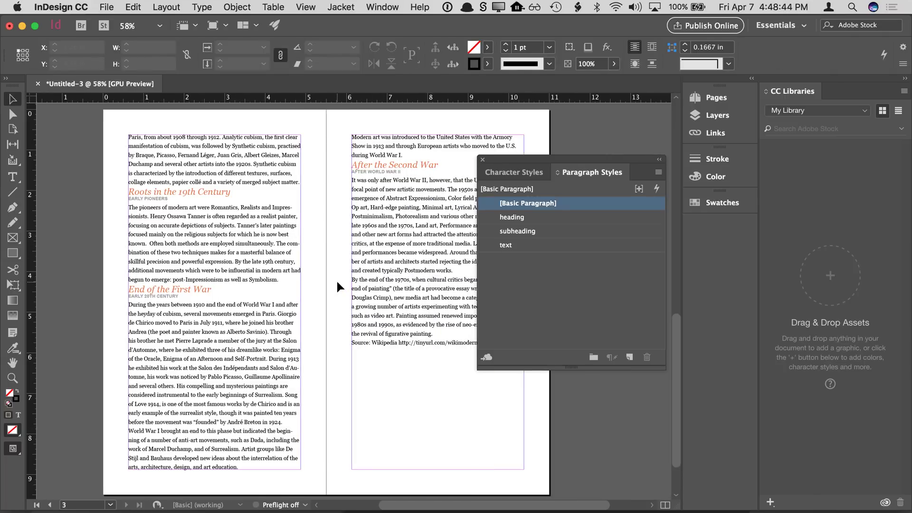
click(15, 451)
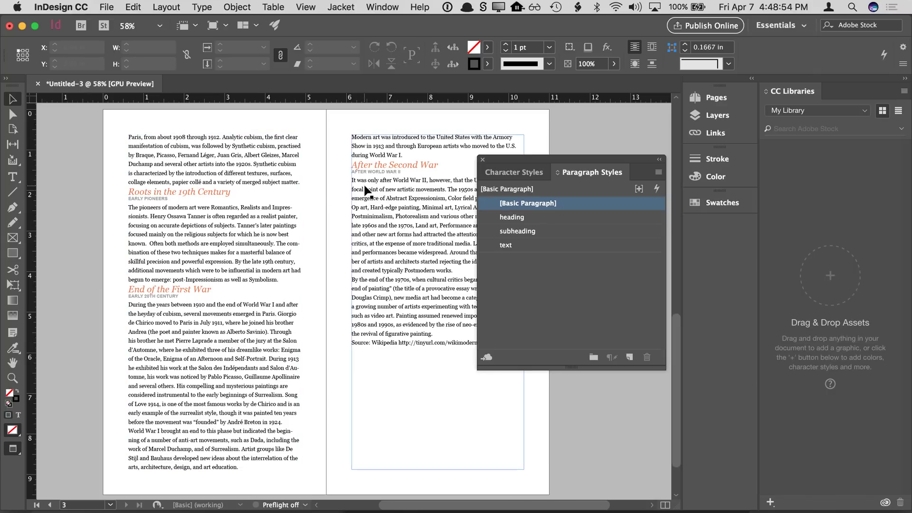
drag(516, 161, 587, 148)
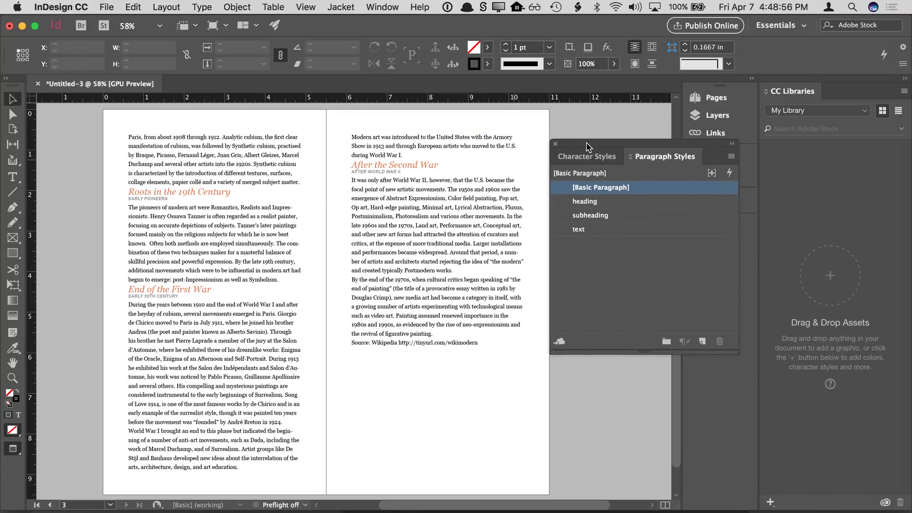
Edit the heading paragraph style with live preview on and set its space before to 0.3125 in
double_click(614, 203)
drag(434, 62, 628, 82)
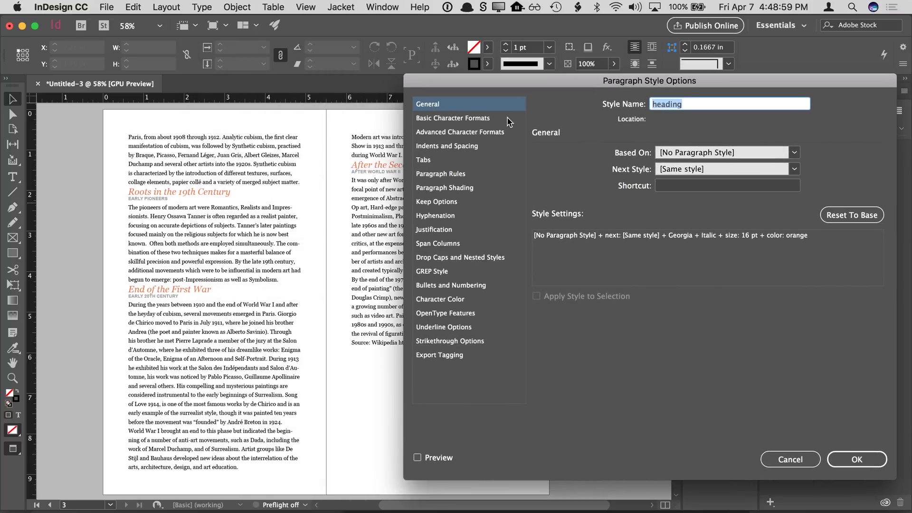
click(473, 149)
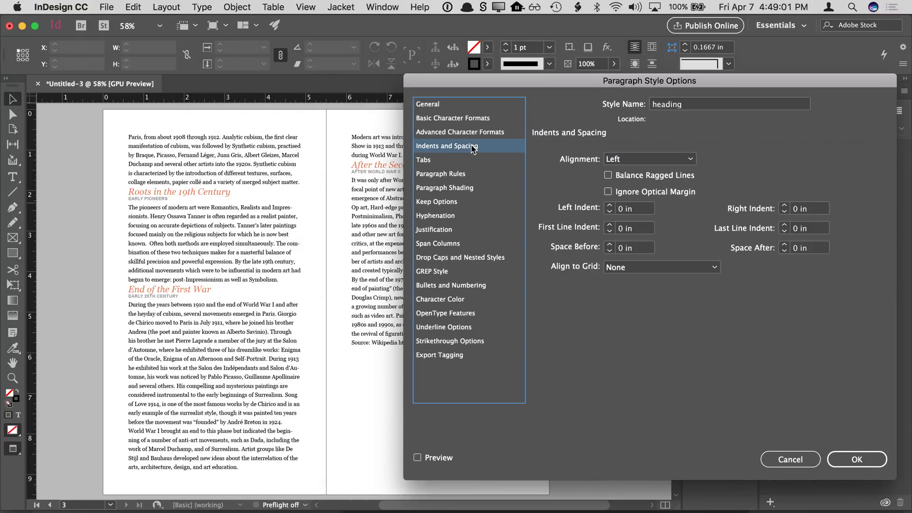
click(417, 457)
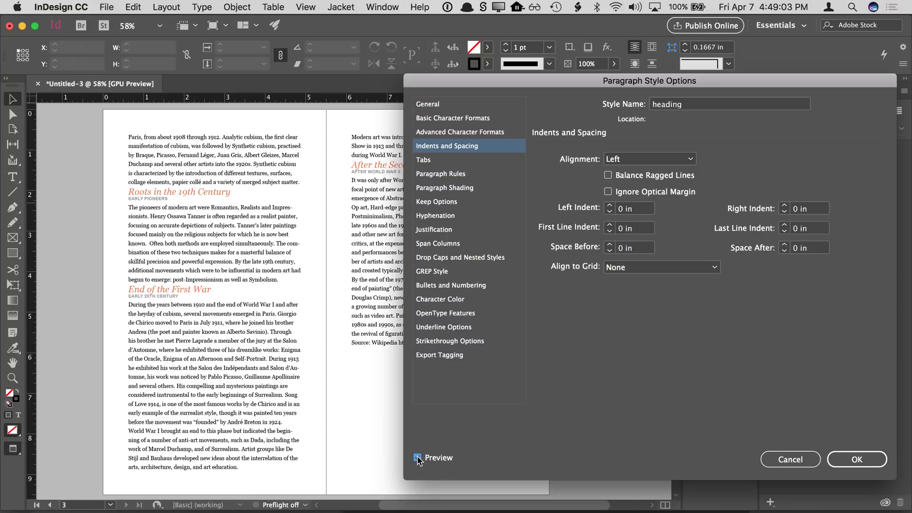
click(609, 245)
click(609, 245)
click(609, 245)
click(609, 245)
click(609, 245)
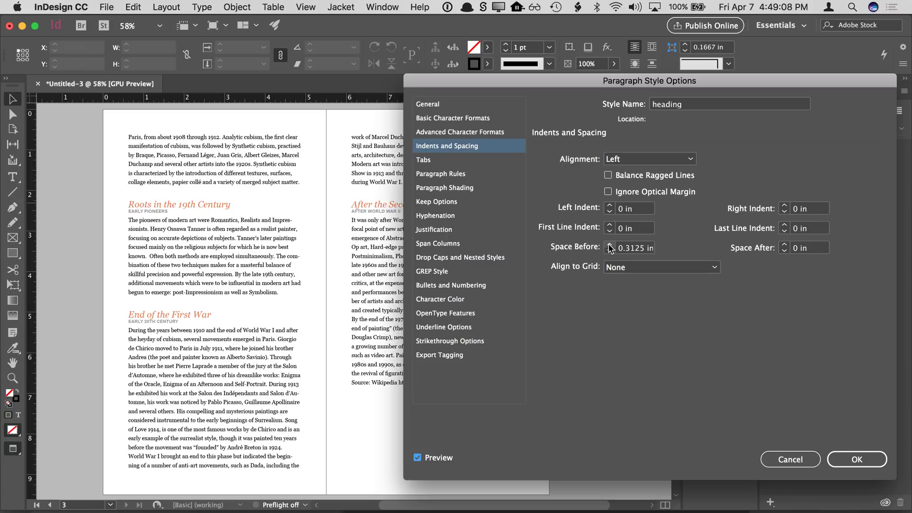
click(832, 454)
Set the subheading paragraph style's space before to 0.0625 in
double_click(590, 176)
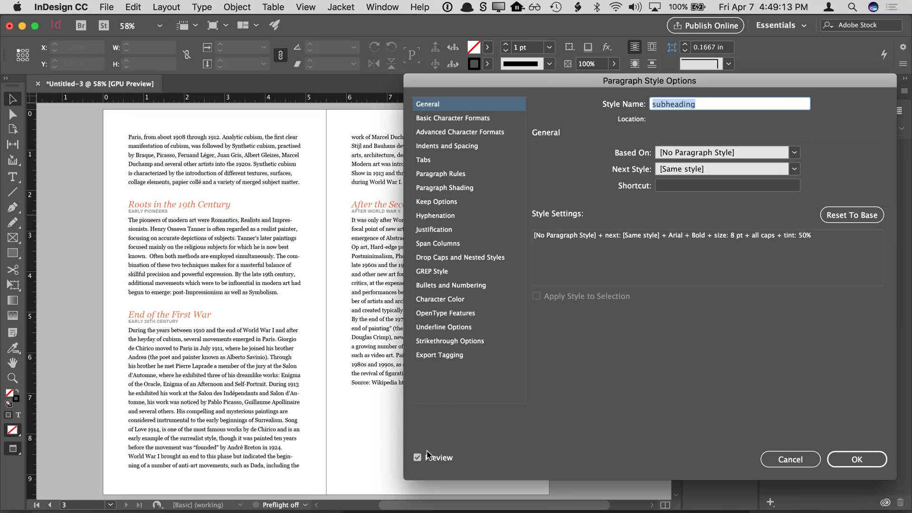
click(446, 146)
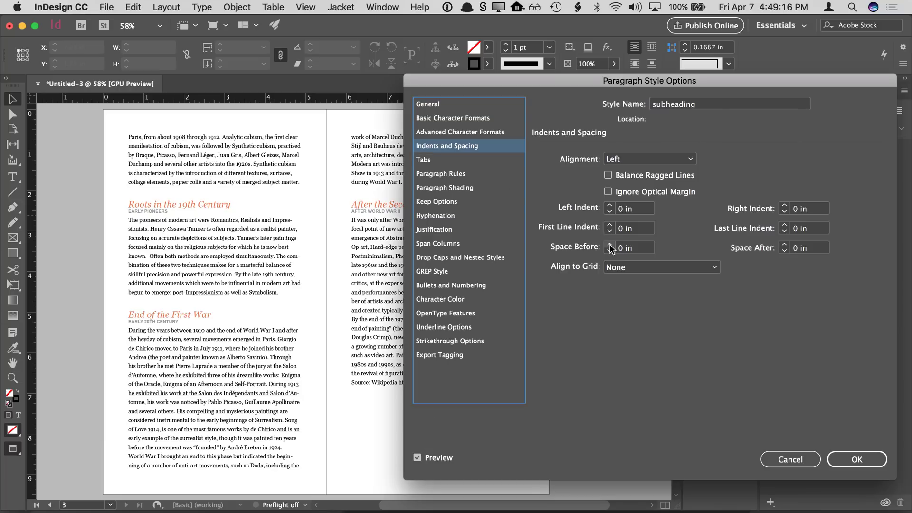
click(610, 246)
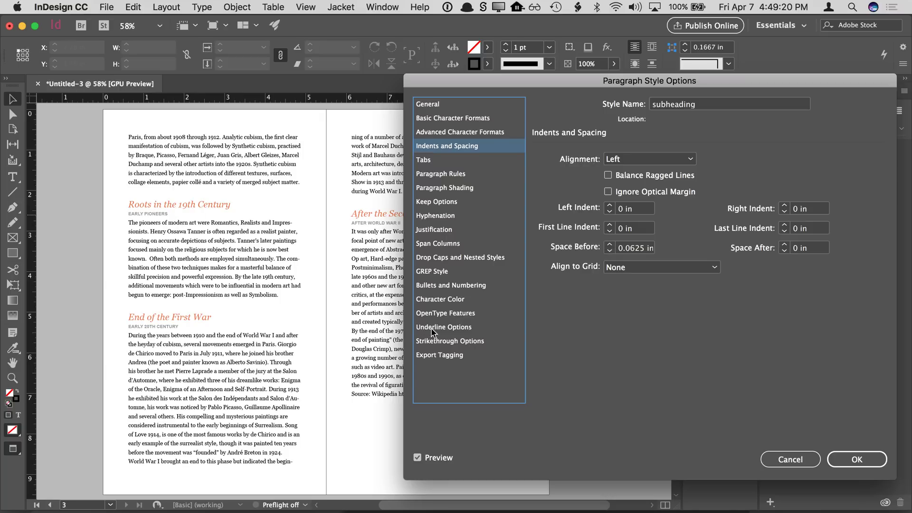
click(847, 459)
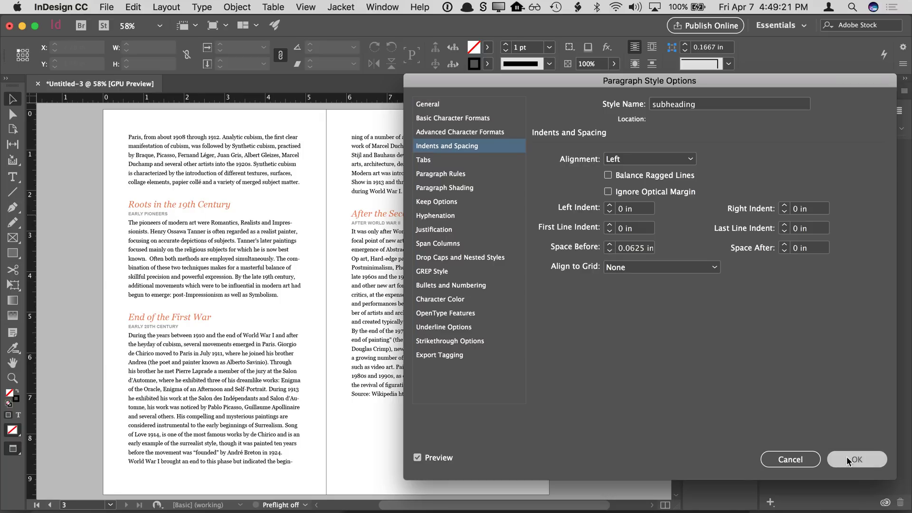
Set the text paragraph style's space after to 0.125 in, checking the effect on page 1
scroll(458, 209, up, 10)
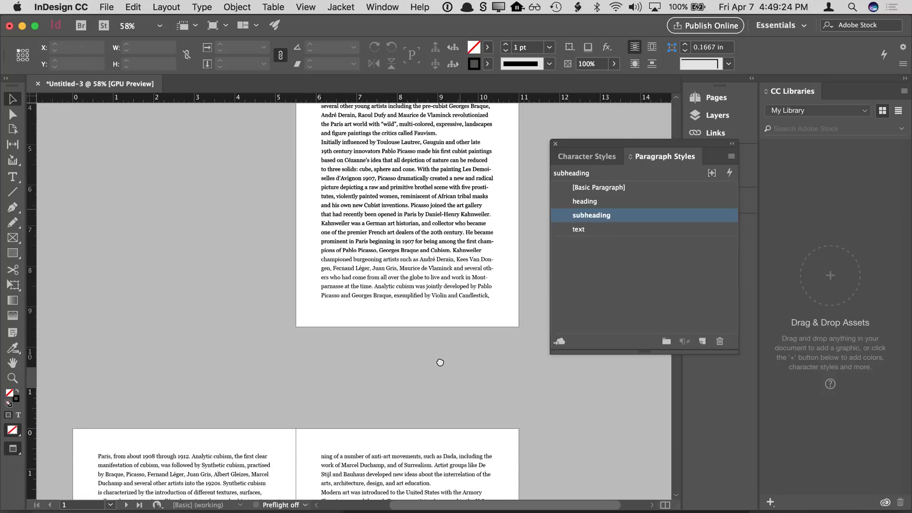
scroll(416, 261, up, 5)
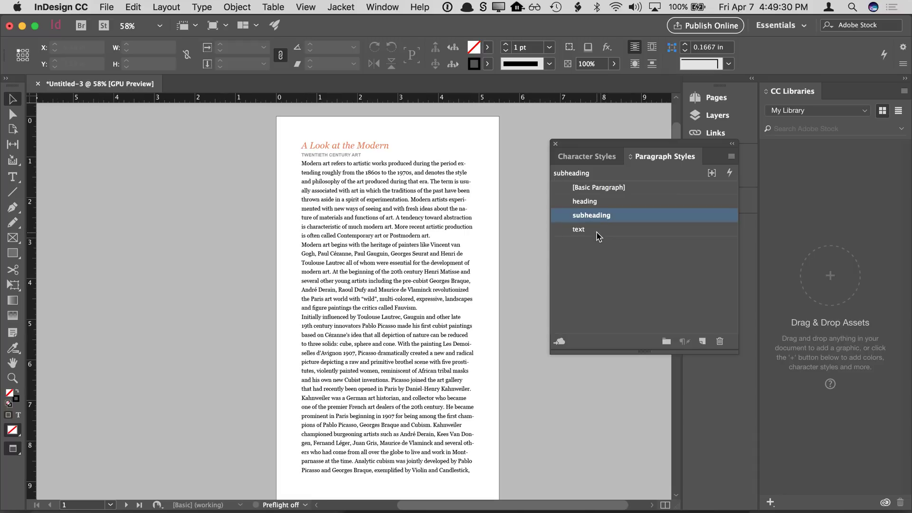
scroll(465, 240, right, 3)
scroll(422, 240, down, 1)
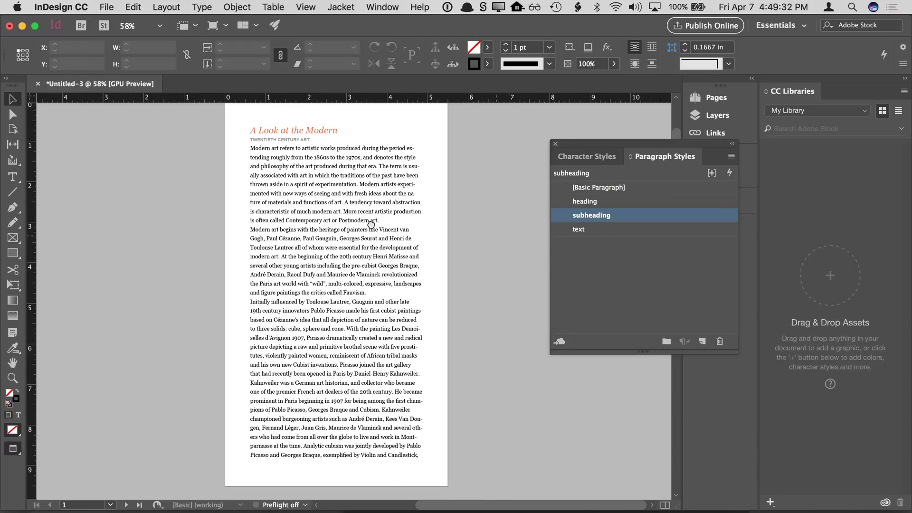
click(587, 229)
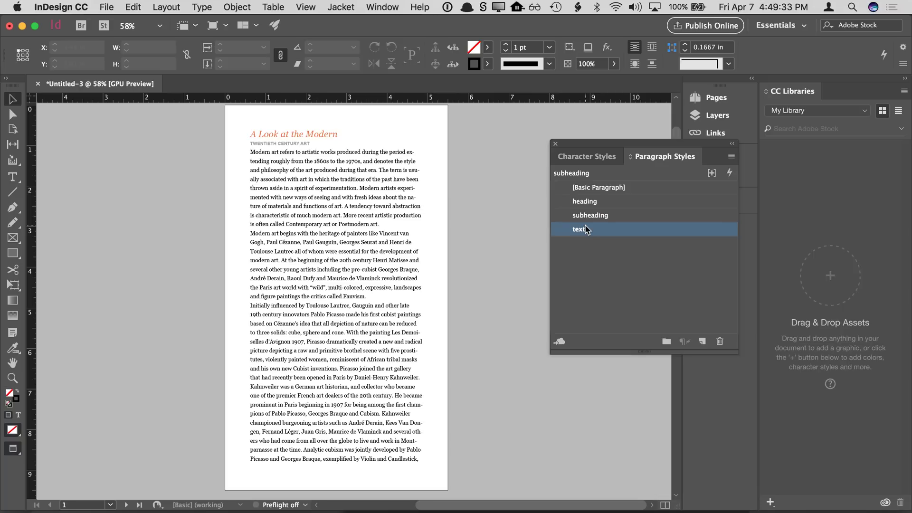
double_click(586, 230)
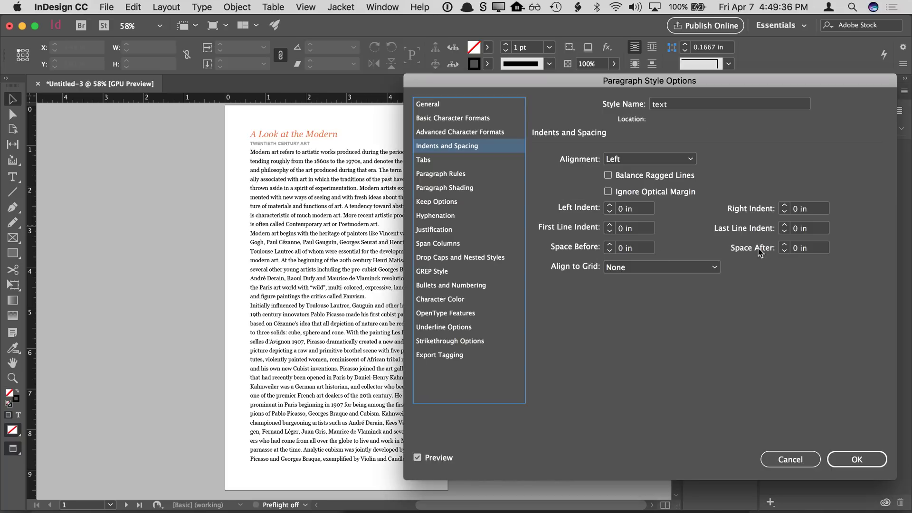
click(783, 245)
click(783, 246)
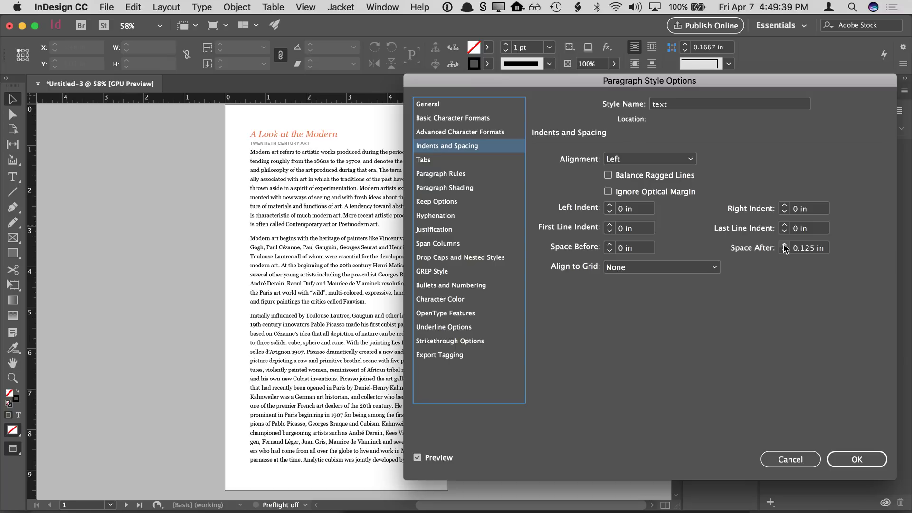
click(846, 459)
Examine the paragraph spacing across the page 2–3 spread up close and as a whole, close the paragraph styles list and return to page 1
drag(229, 446, 345, 199)
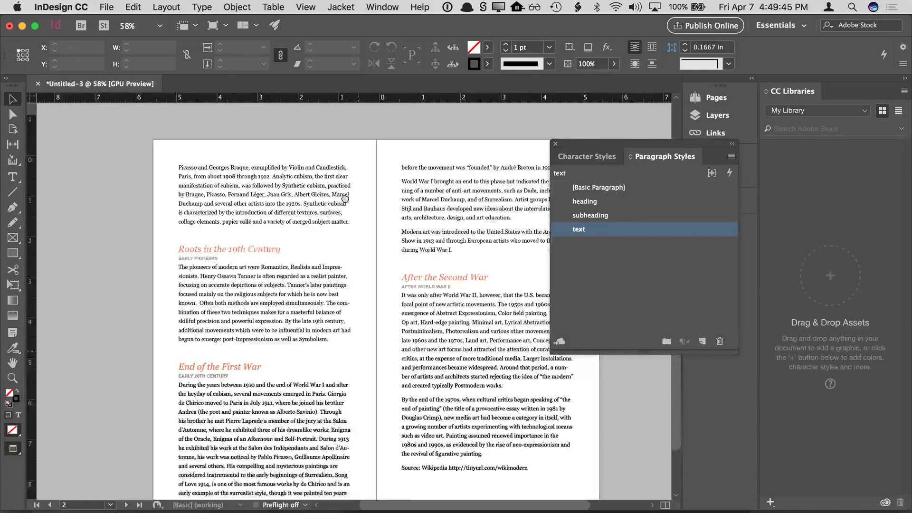
key(super+equal)
key(super+equal)
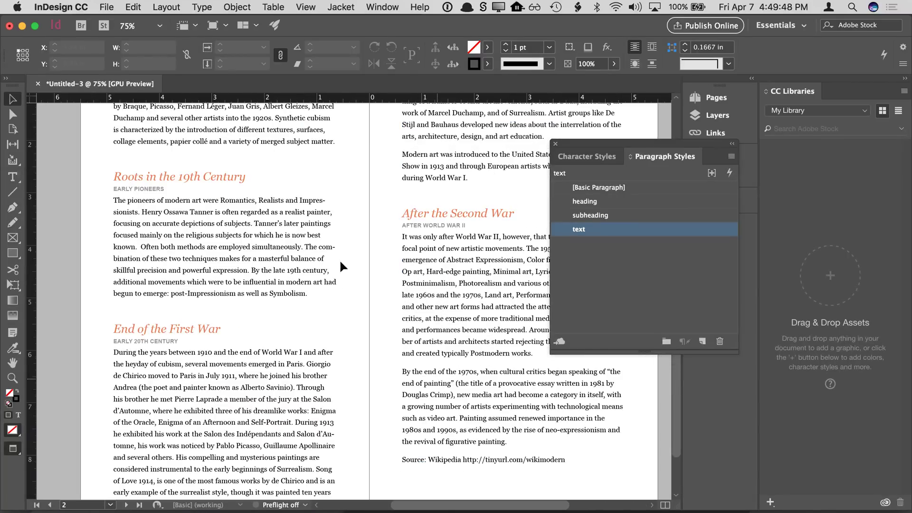
key(super+equal)
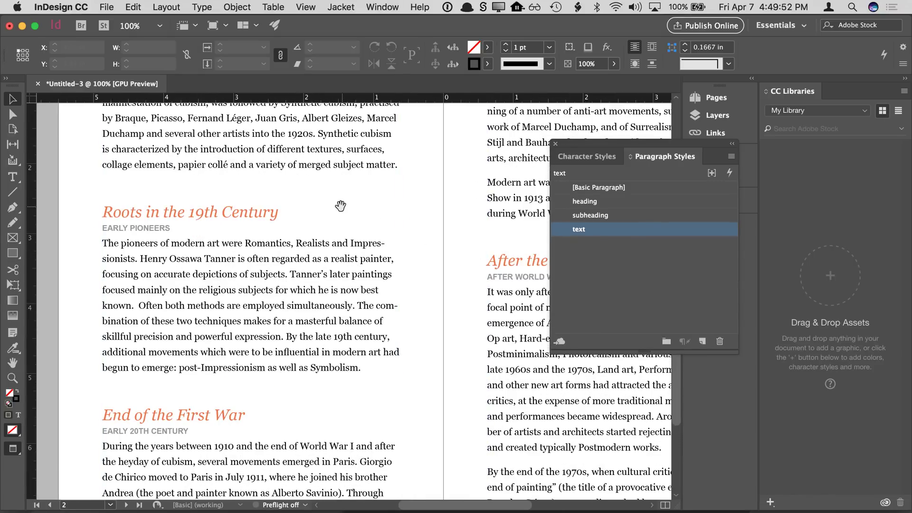
drag(332, 186, 323, 262)
scroll(345, 236, right, 5)
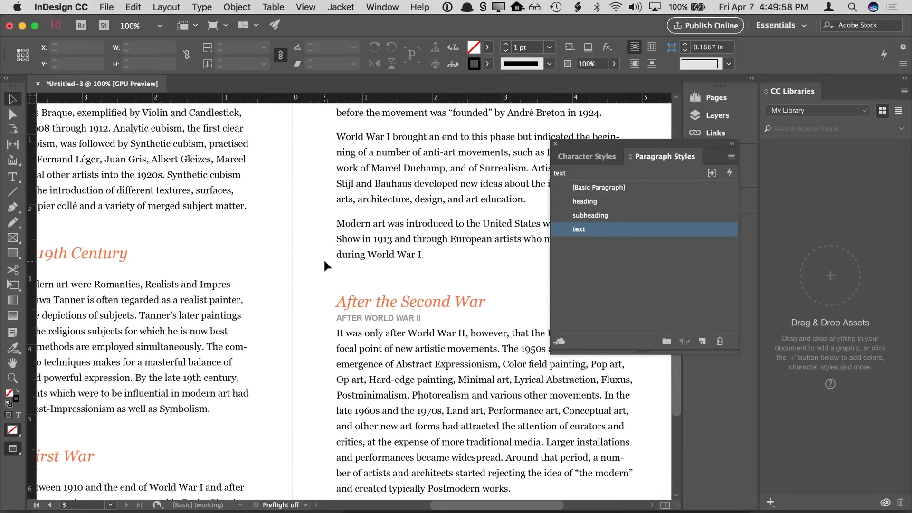
scroll(323, 258, down, 3)
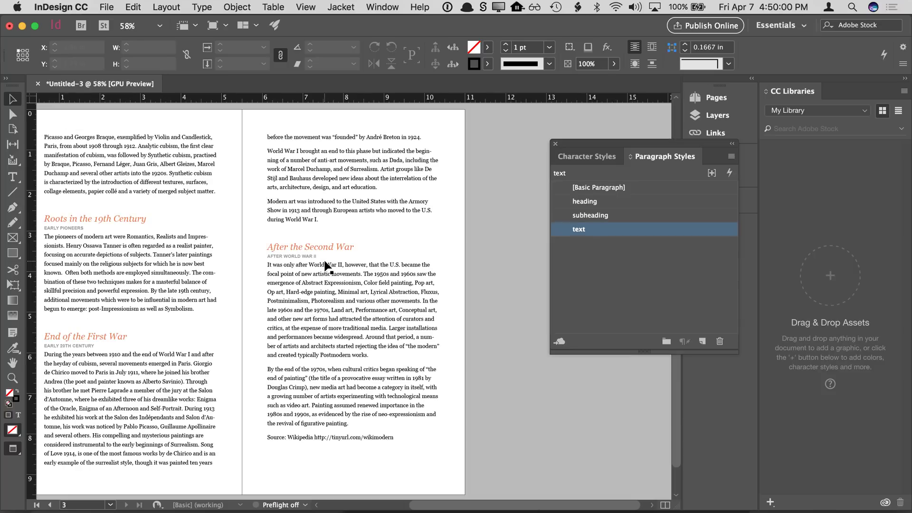
scroll(327, 266, left, 5)
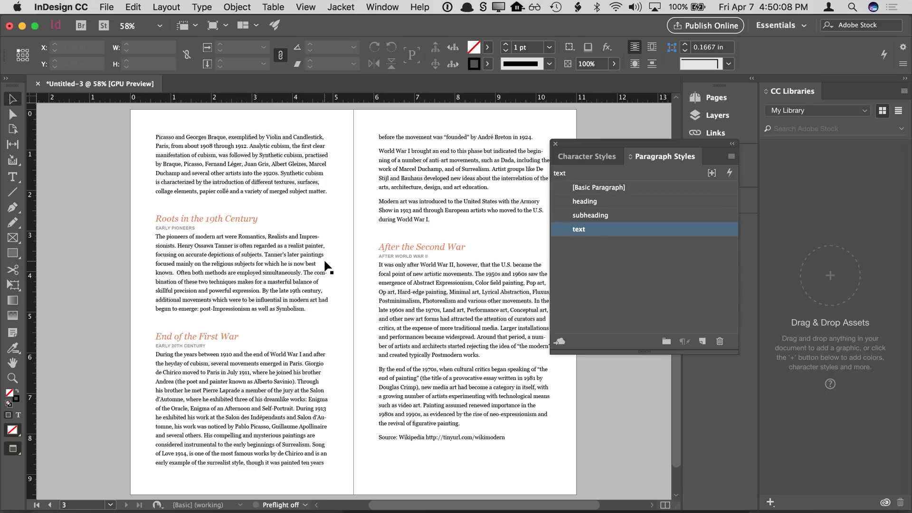
click(555, 144)
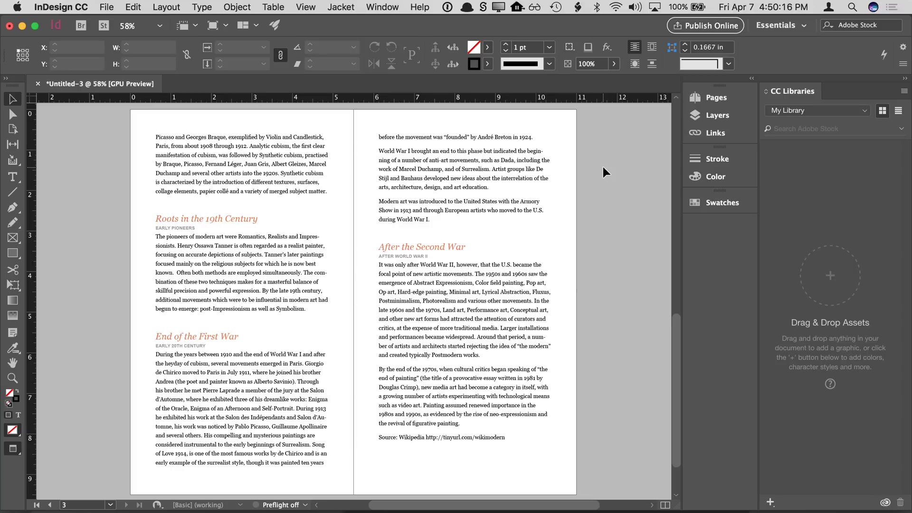
key(shift+Page_Up)
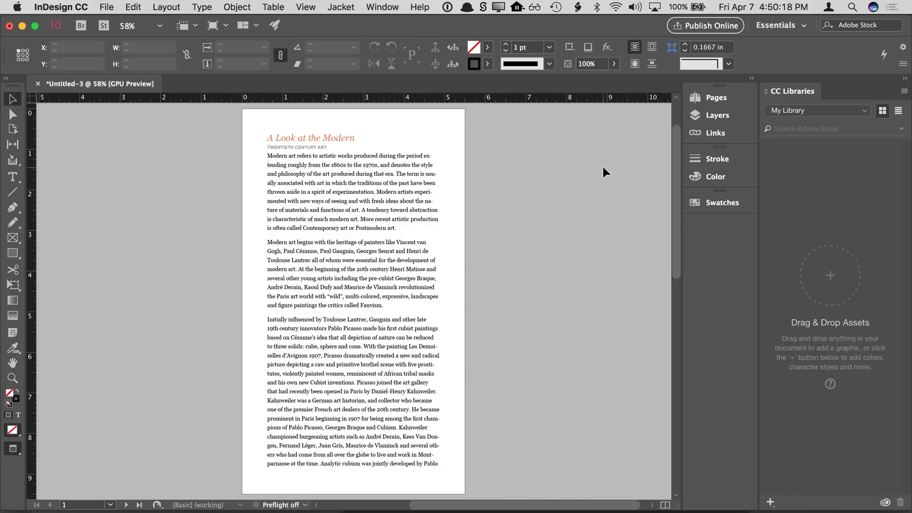
Save the default print settings as a print preset named "Friendly Alien"
click(107, 7)
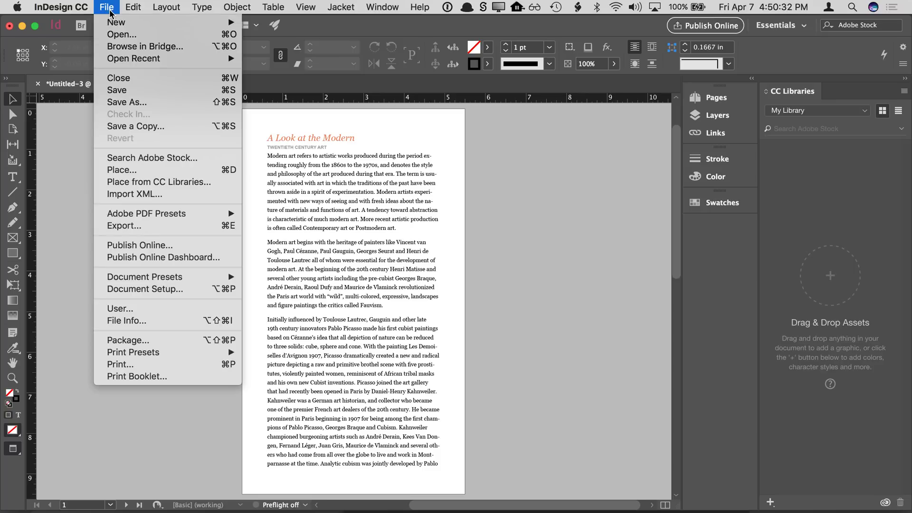
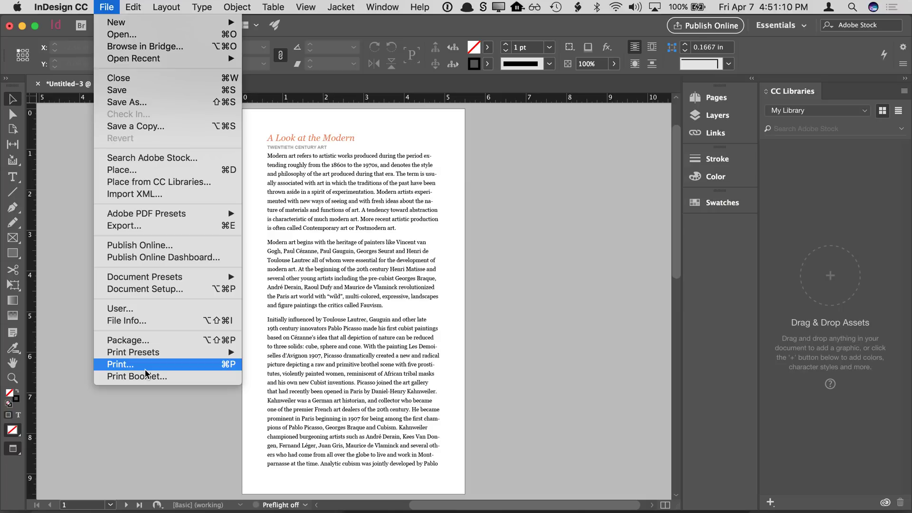
click(146, 368)
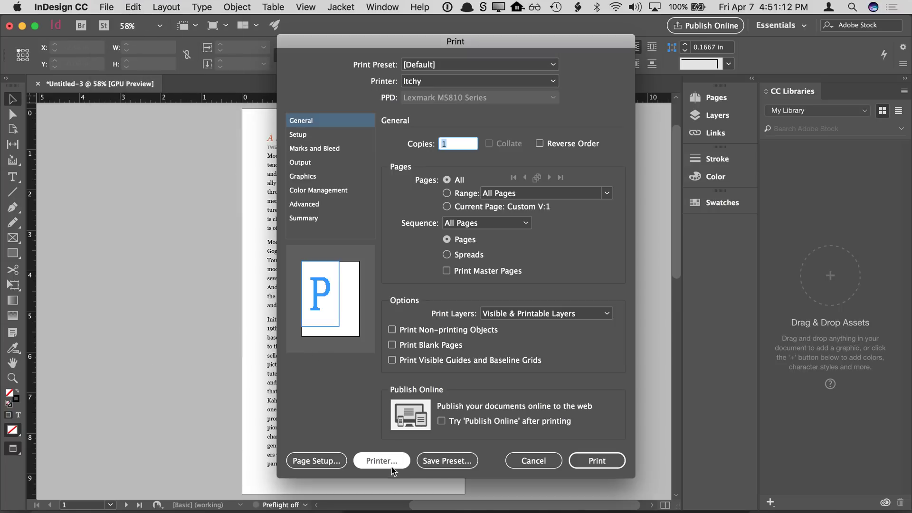
click(445, 463)
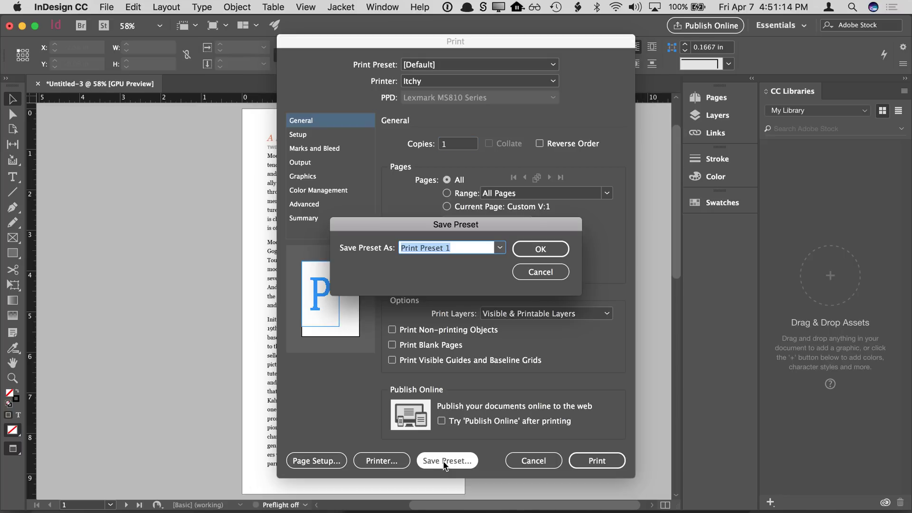
text(Friendly Aie)
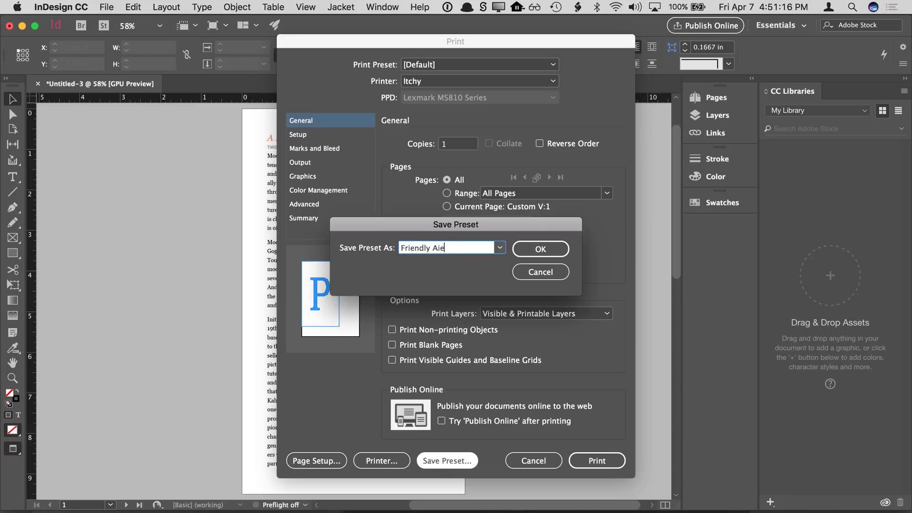
key(BackSpace)
key(BackSpace)
text(lien)
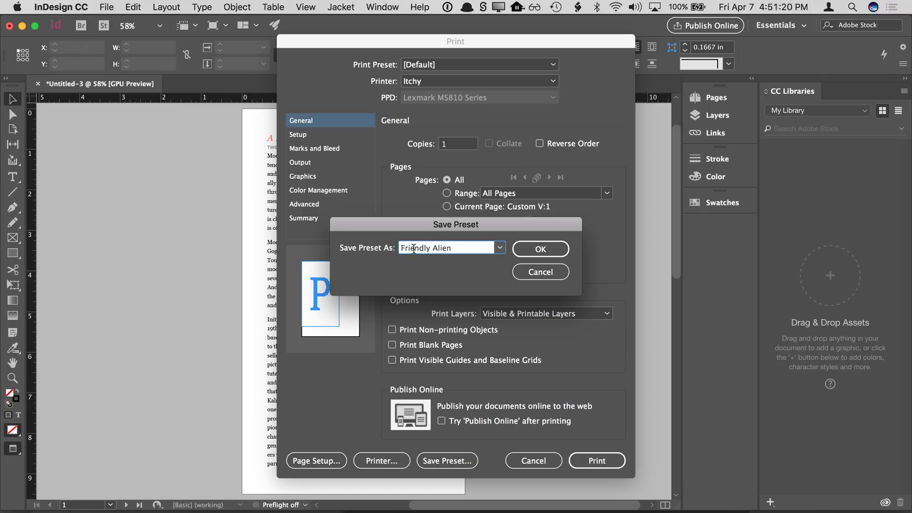
click(530, 256)
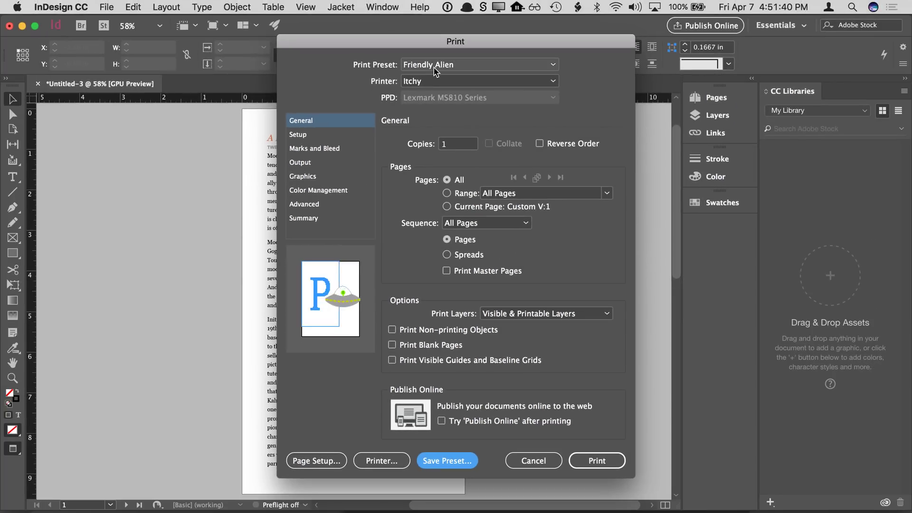
Switch the print preset to [Default] and back to Friendly Alien, and leave the print settings without printing
click(434, 70)
click(433, 92)
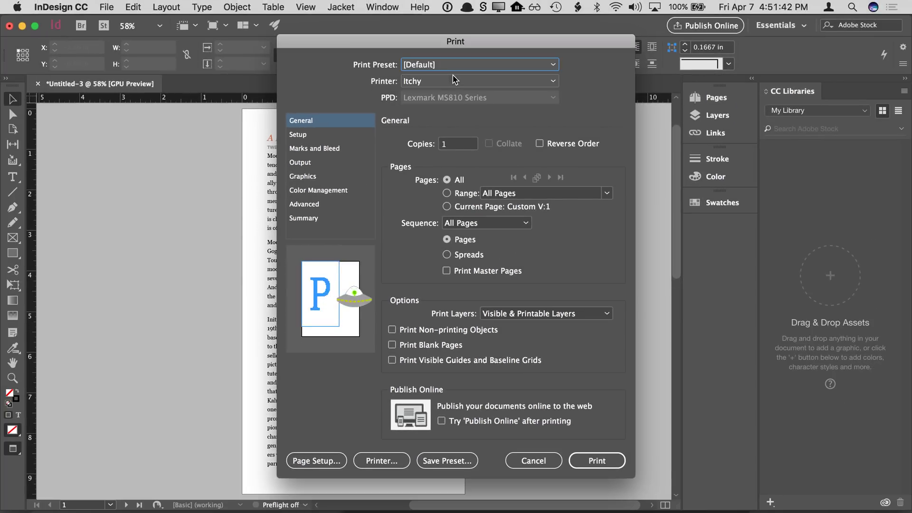
click(449, 64)
click(446, 110)
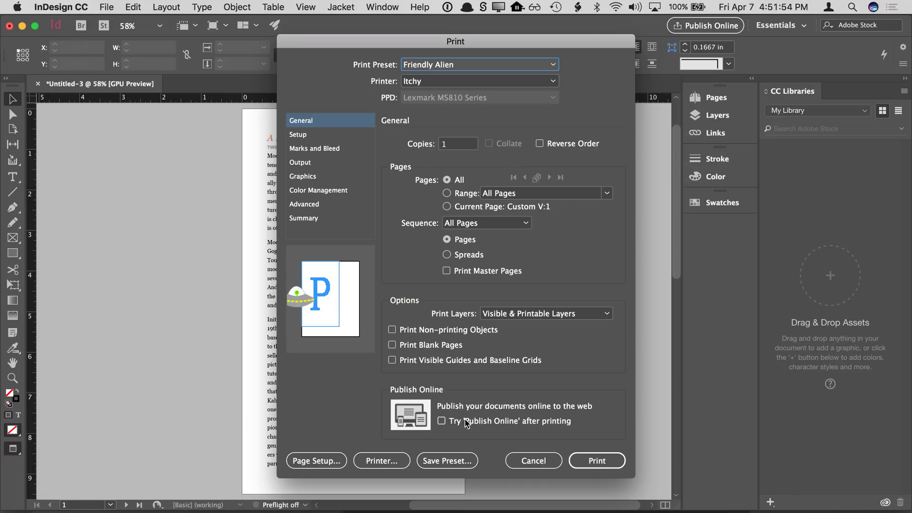
click(527, 460)
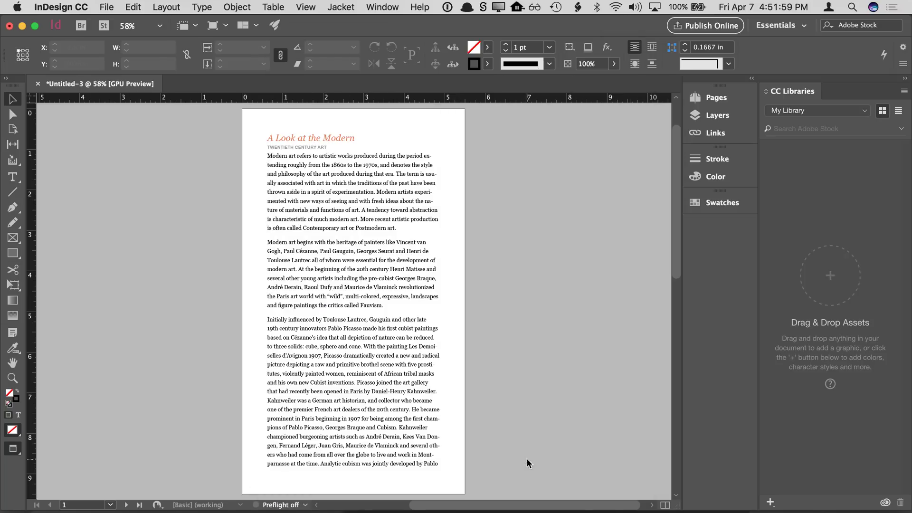
Show the document's page thumbnails and collapse them again
click(700, 106)
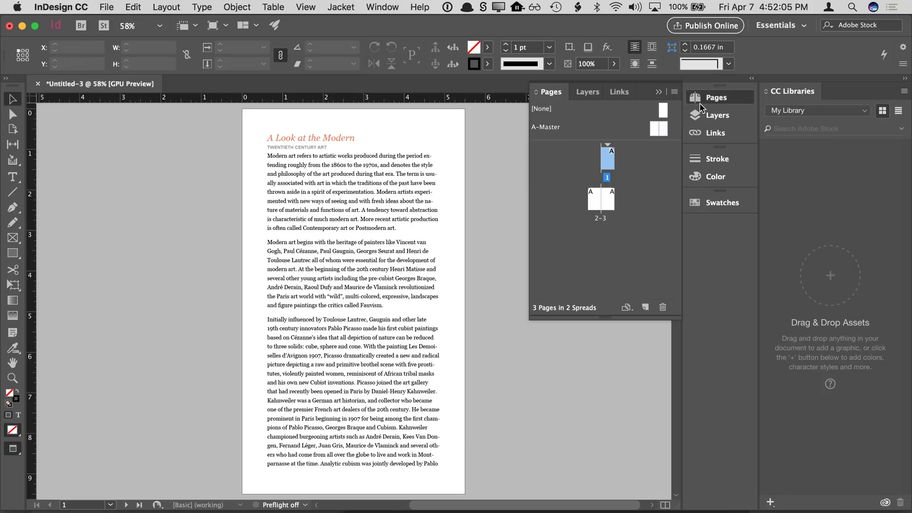
click(700, 102)
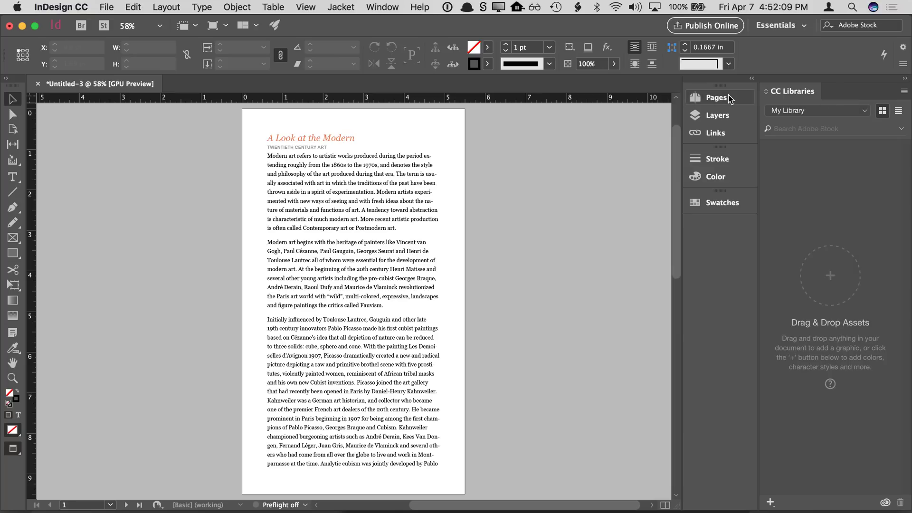
click(717, 100)
click(717, 102)
click(718, 101)
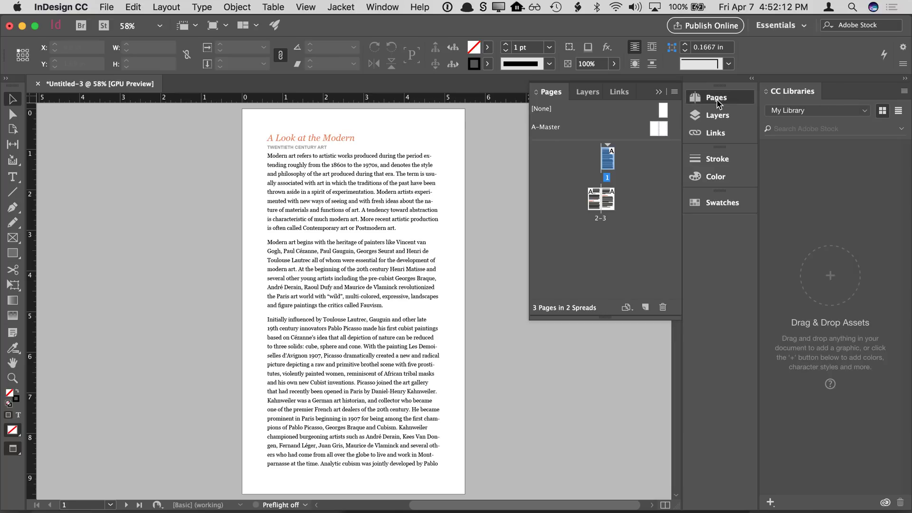
click(718, 101)
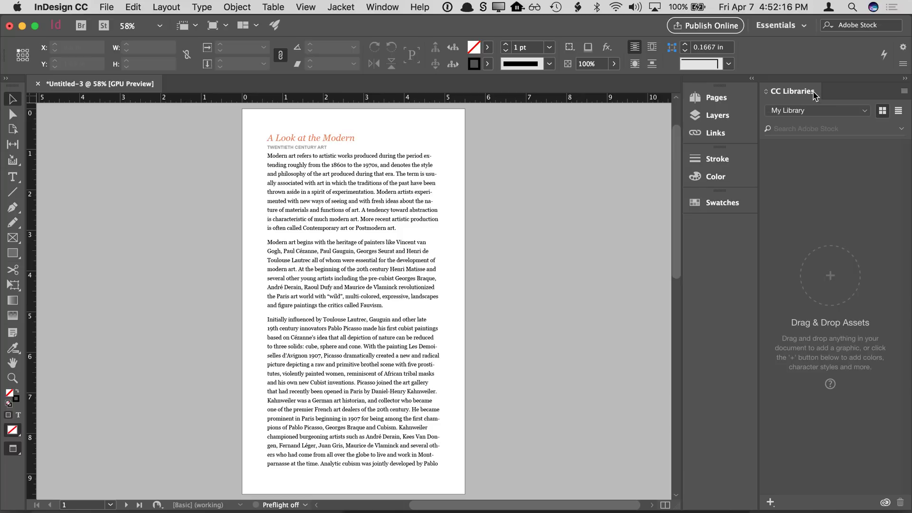
Collapse CC Libraries to its label, pop it open and shut, and expand it back to full size
click(904, 81)
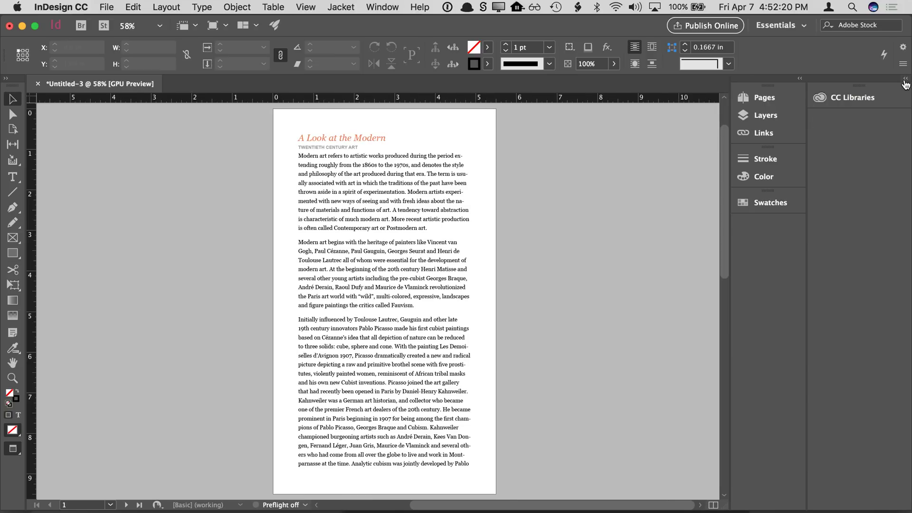
click(879, 97)
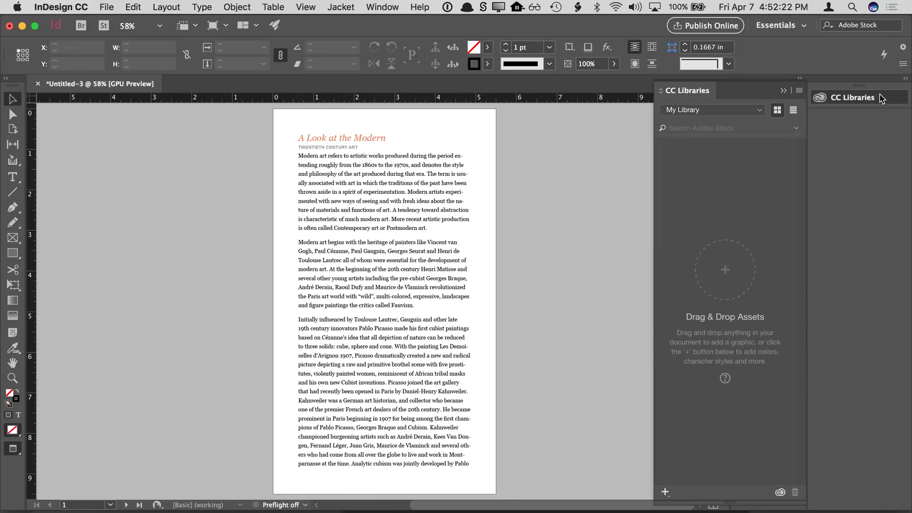
click(880, 97)
click(880, 97)
click(879, 97)
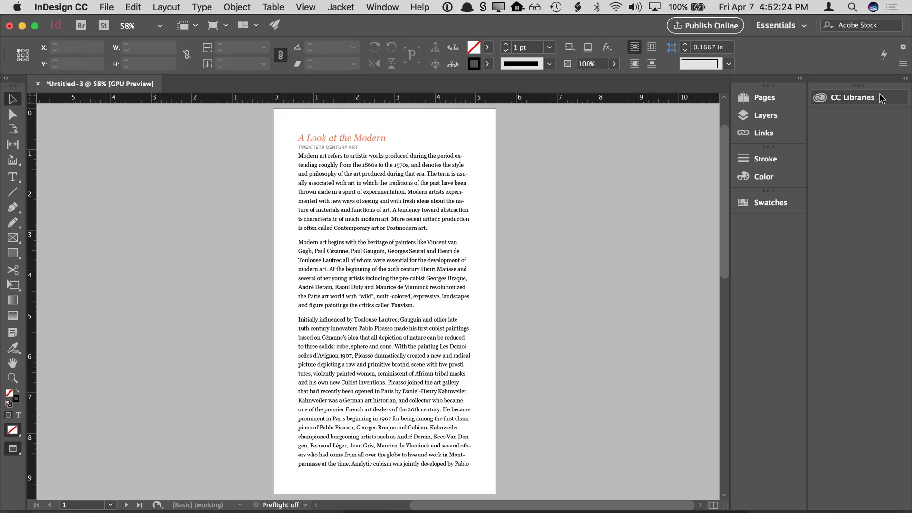
click(905, 79)
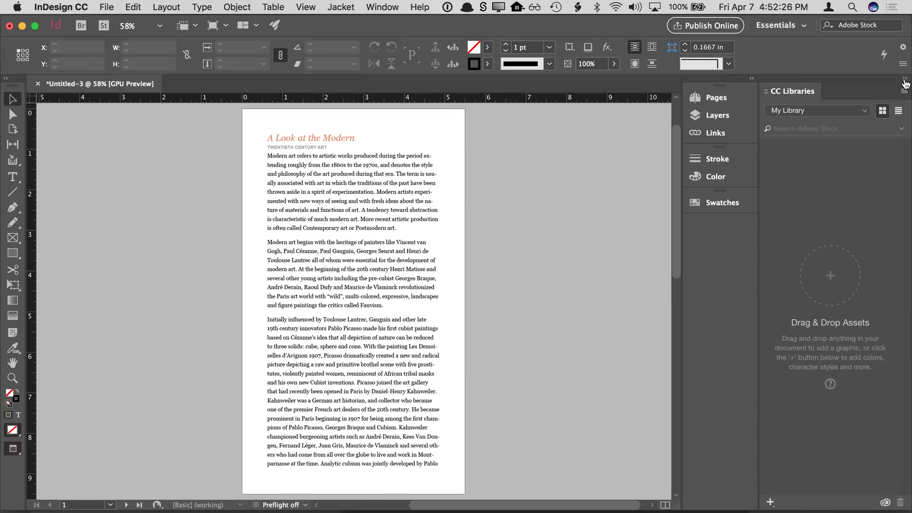
Collapse CC Libraries and dock it below Swatches in a single column, and show the colour swatches
click(905, 80)
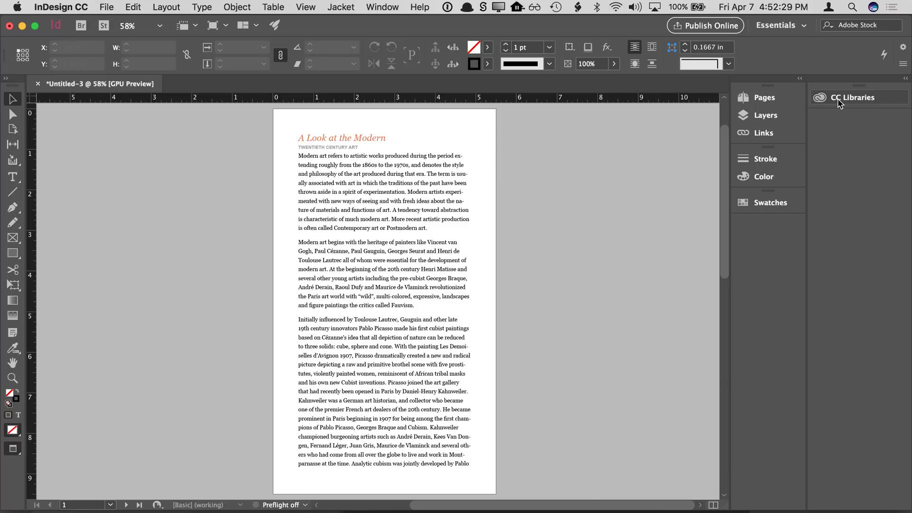
drag(840, 103, 776, 223)
click(867, 230)
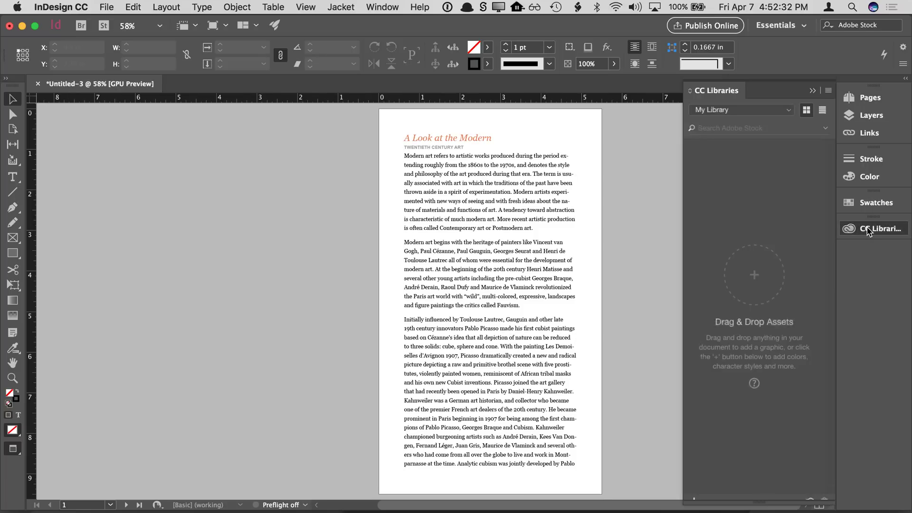
click(867, 203)
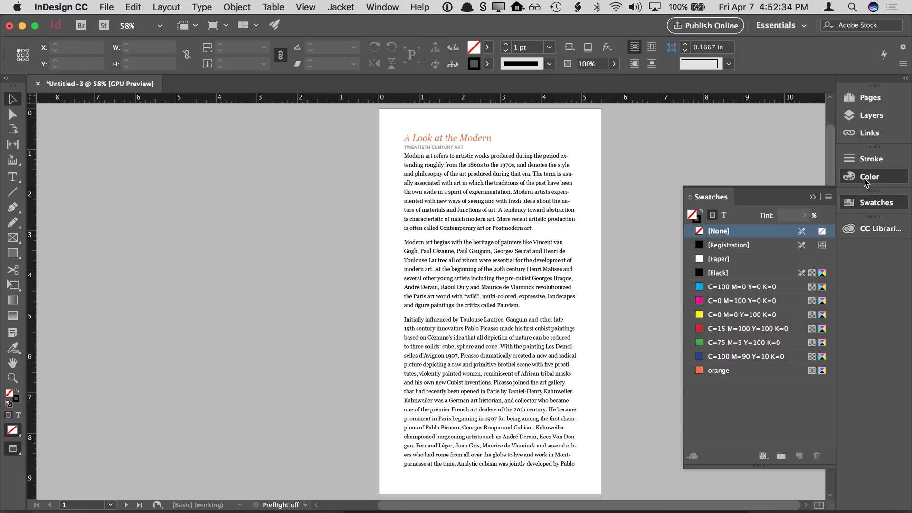
Show the Color options, the document's page thumbnails and the Color options again, and collapse them
click(864, 182)
click(872, 101)
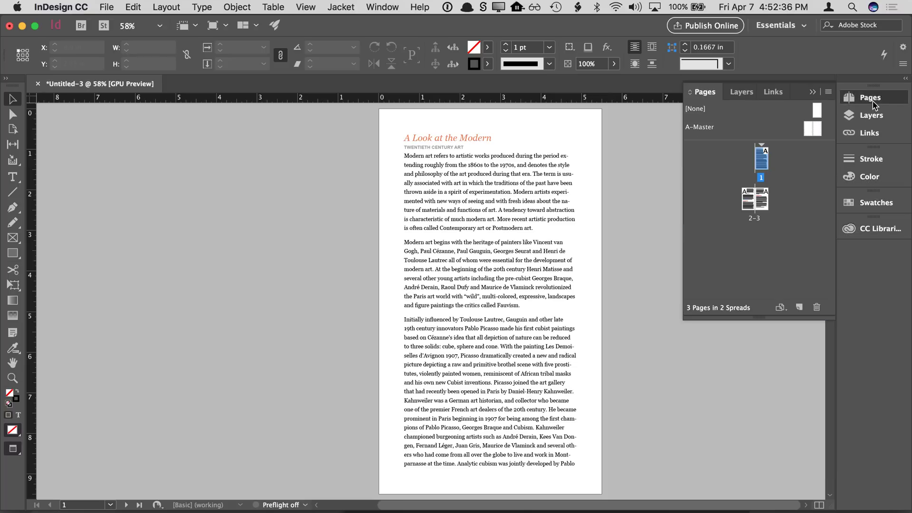
click(876, 176)
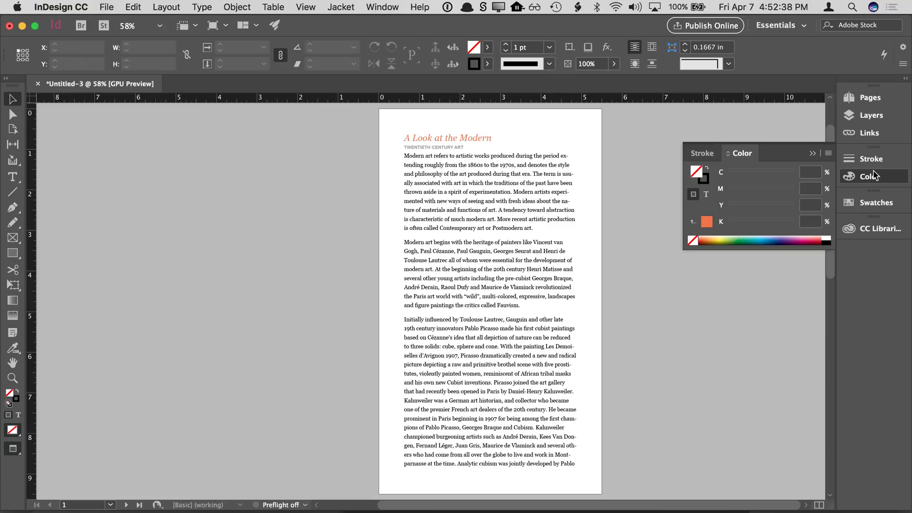
click(875, 176)
Expand the whole docked panel column and collapse it back to labels, and show and hide the Stroke options
click(905, 79)
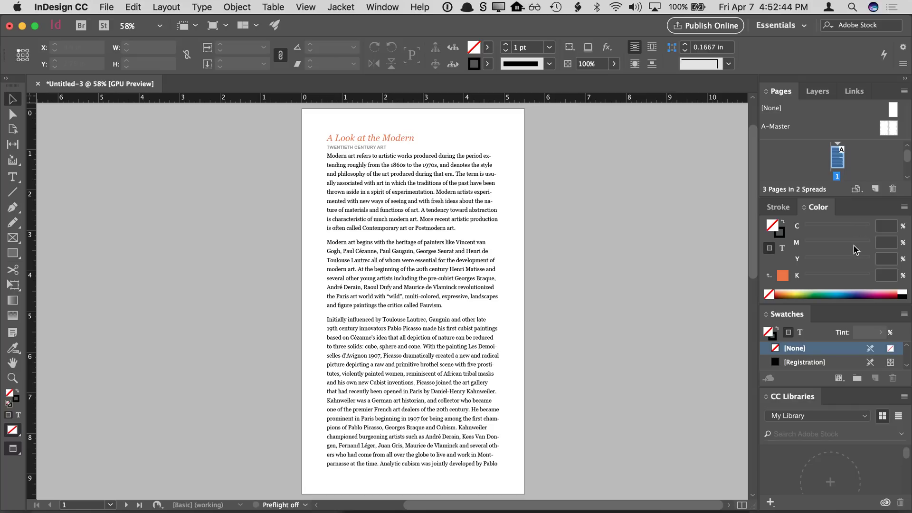
click(904, 79)
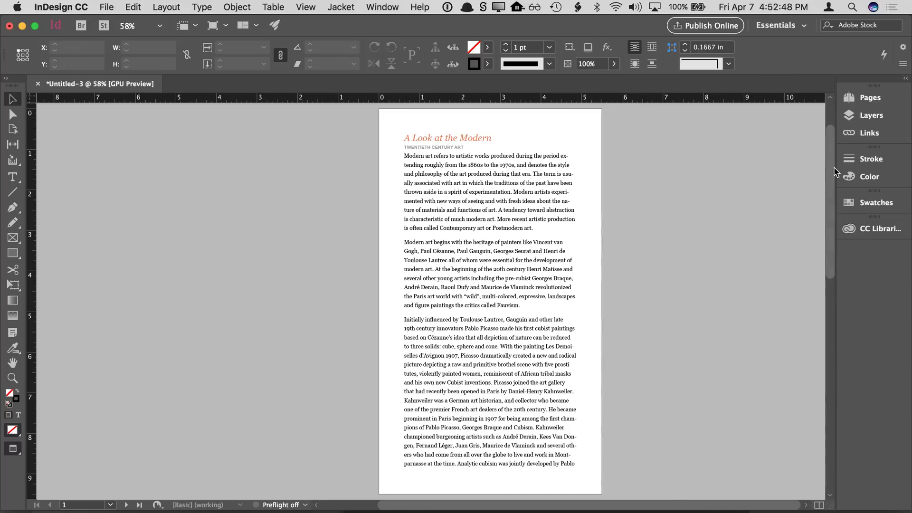
click(867, 160)
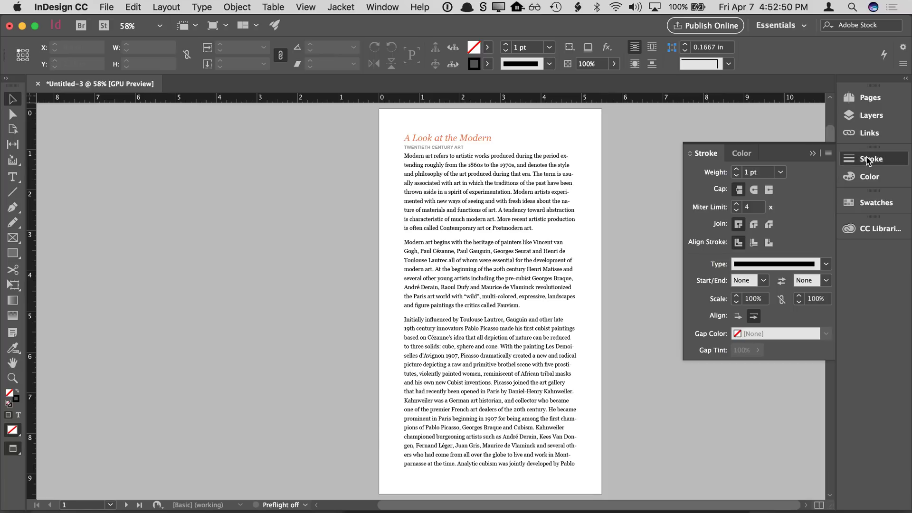
click(867, 160)
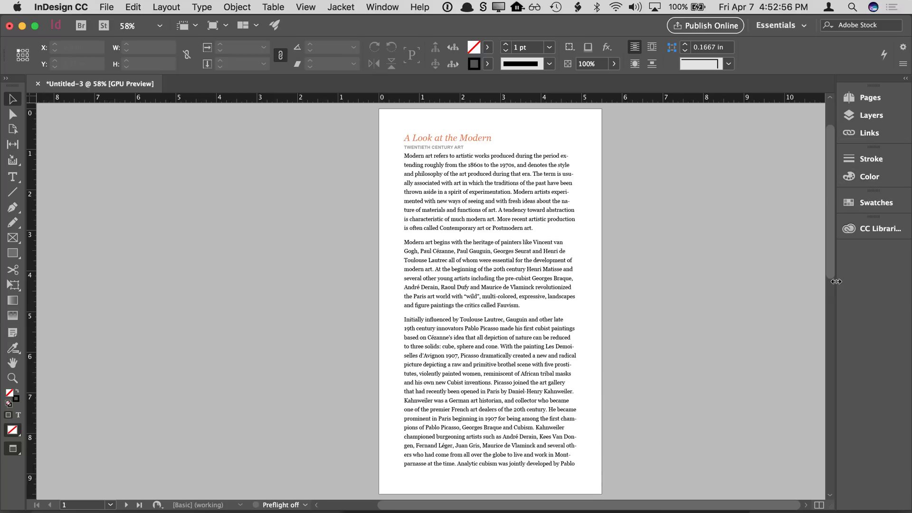
Shrink the panel dock to icons only, pop Pages open and shut, and widen the dock to show full labels
drag(836, 281, 903, 283)
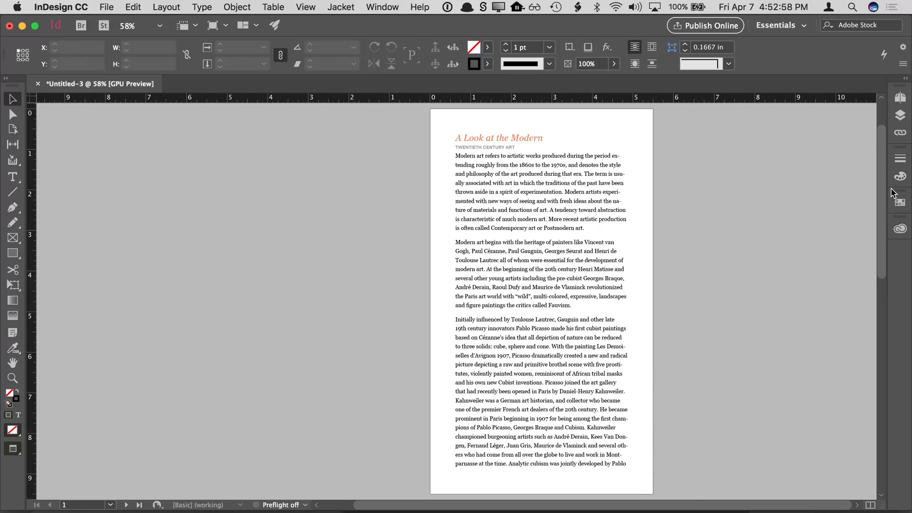
click(900, 99)
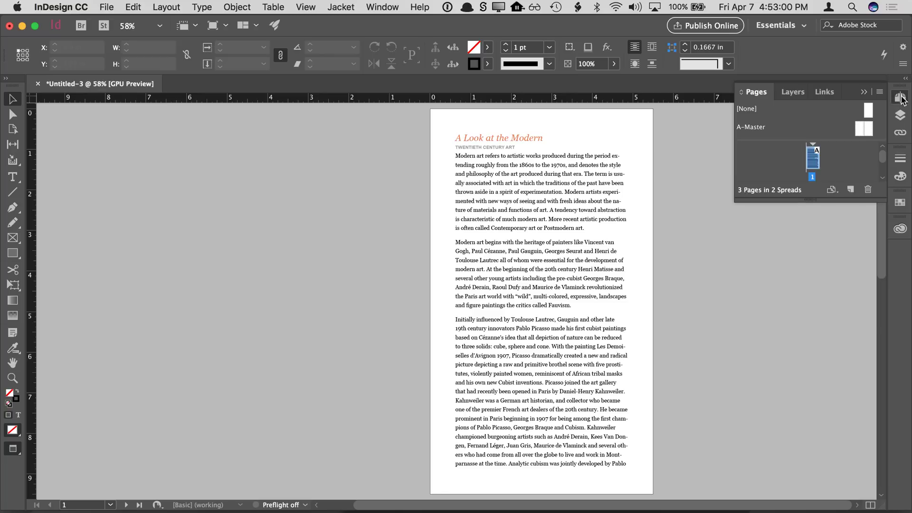
click(901, 98)
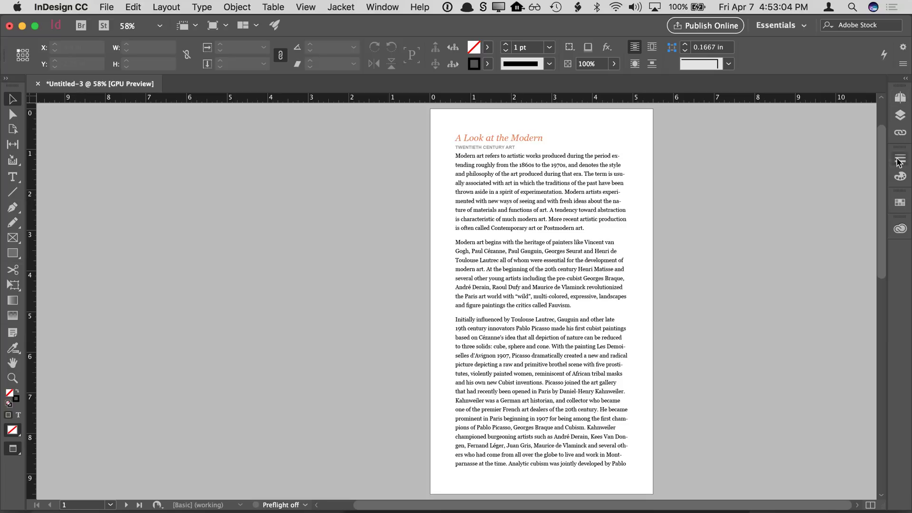
drag(886, 147, 816, 153)
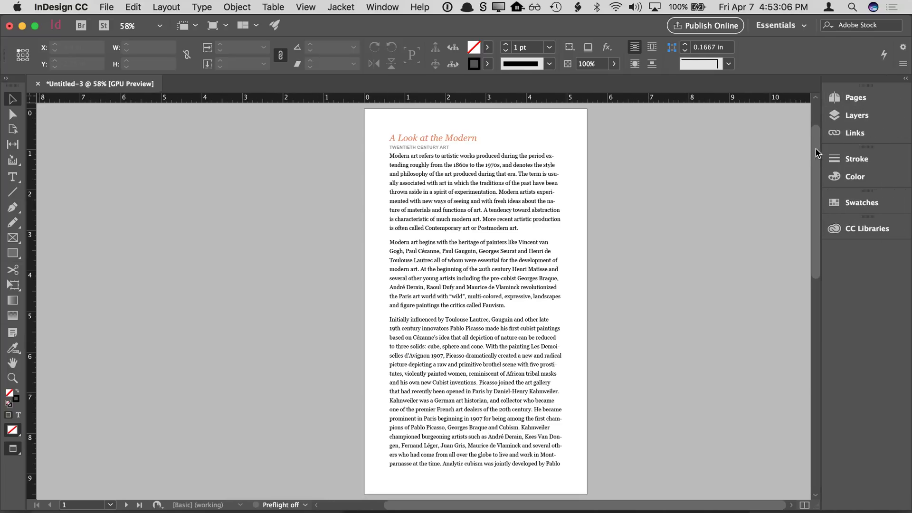
Reselect the Essentials workspace, and switch to the Advanced workspace
click(787, 26)
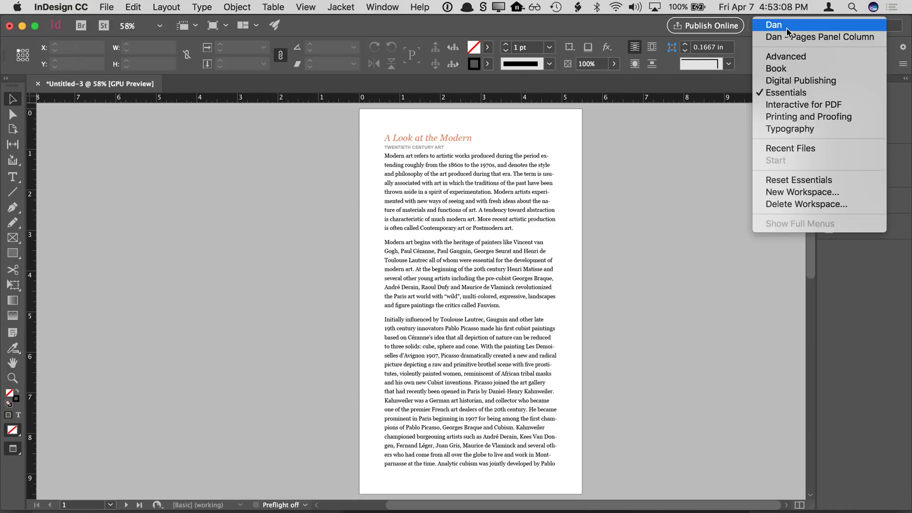
click(786, 93)
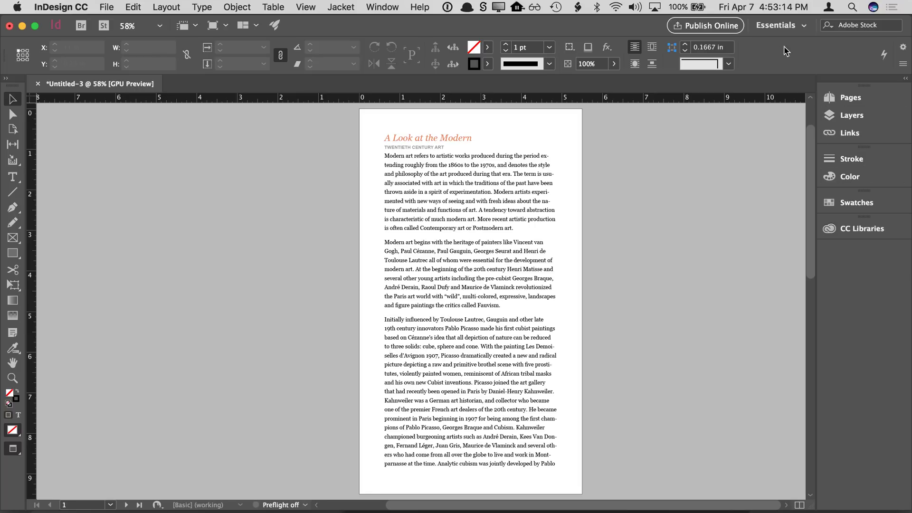
click(781, 26)
click(787, 58)
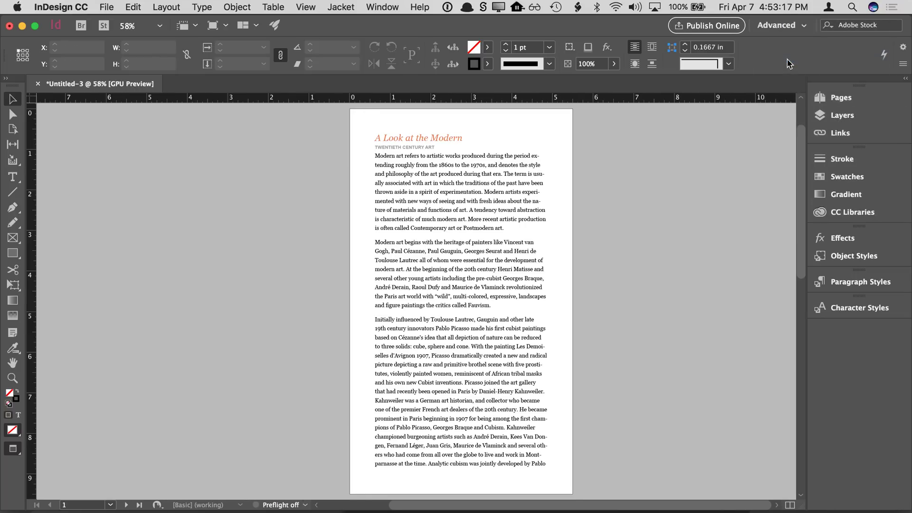
Show the Paragraph Styles and the Character Styles, and collapse them again
click(857, 285)
click(849, 313)
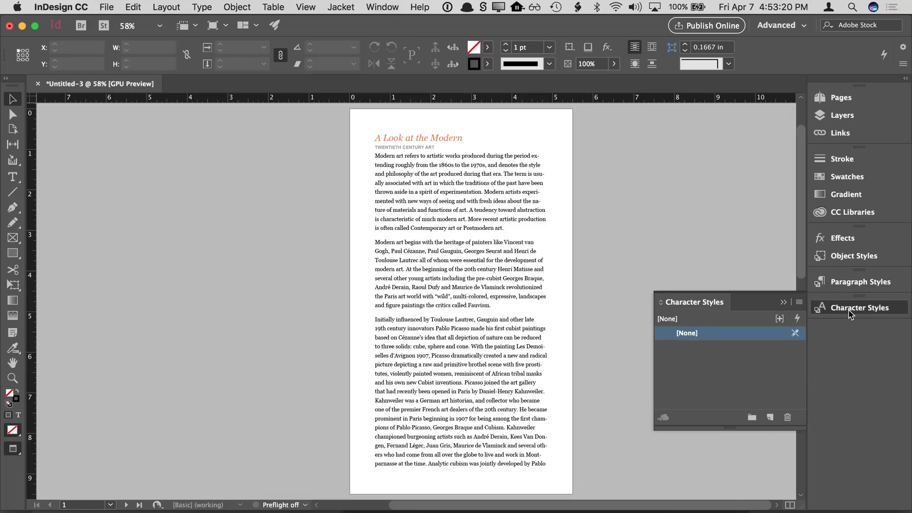
click(849, 311)
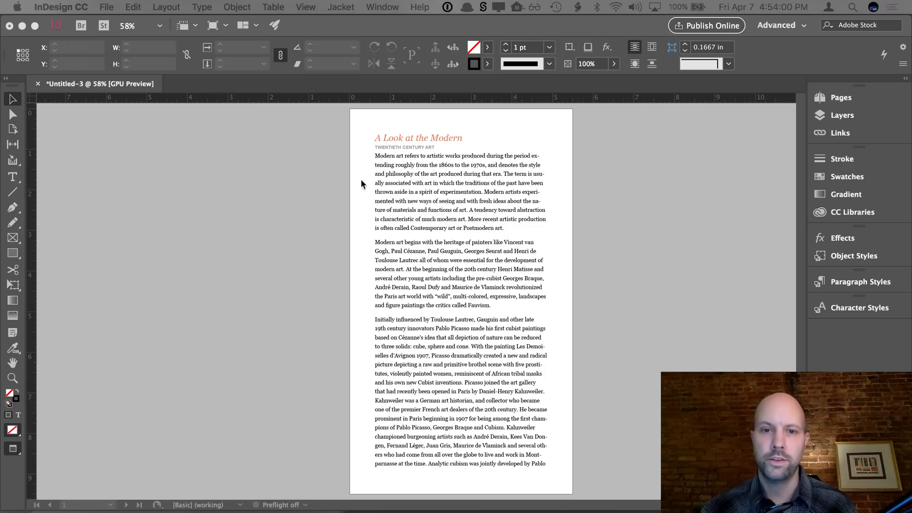
Draw a rectangle frame about 1.84 by 1.02 in over the first paragraph's left edge and fill it with C=0 M=100 Y=0 K=0
click(417, 201)
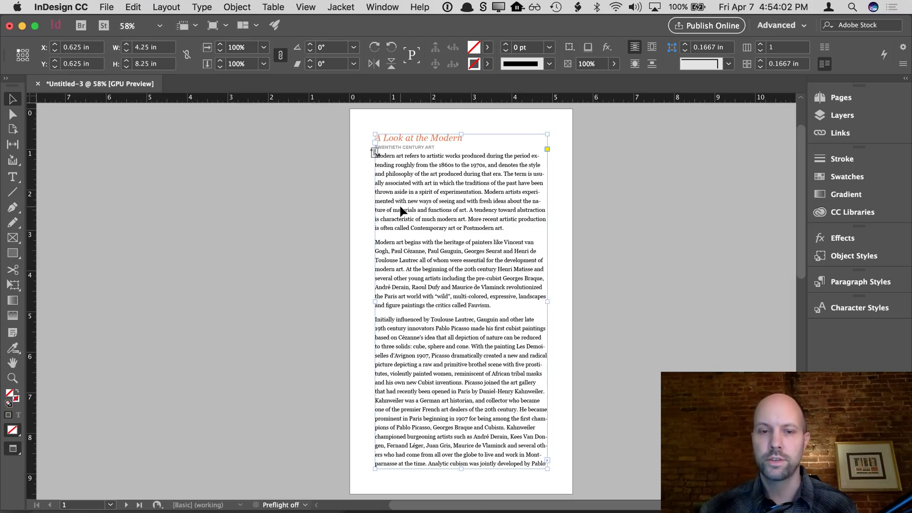
click(12, 238)
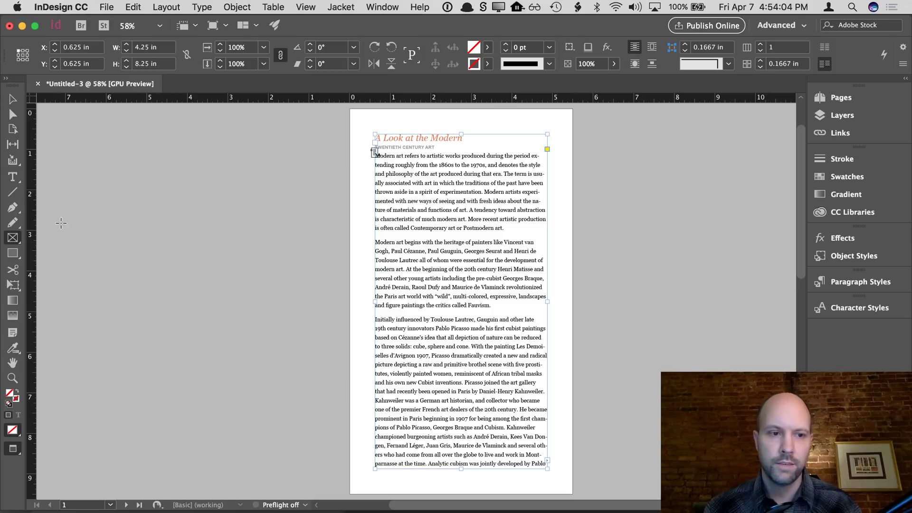
drag(355, 199, 431, 240)
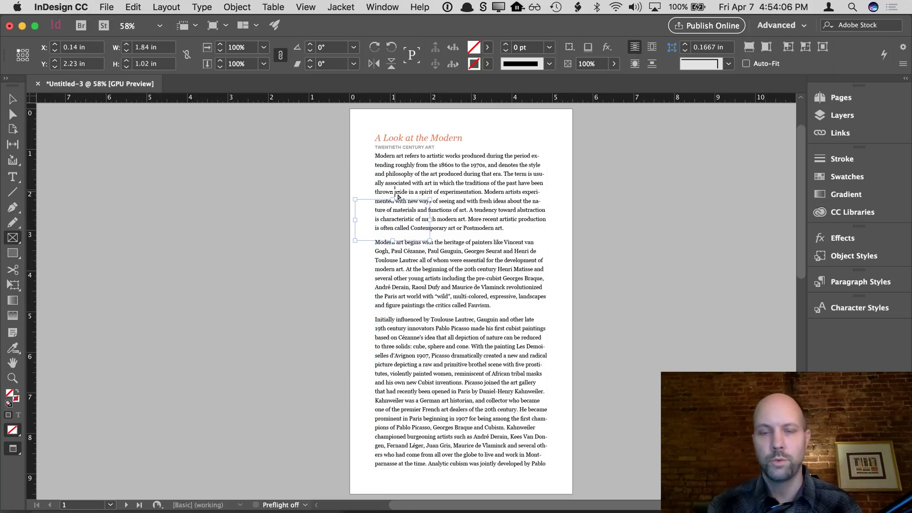
click(486, 50)
click(416, 148)
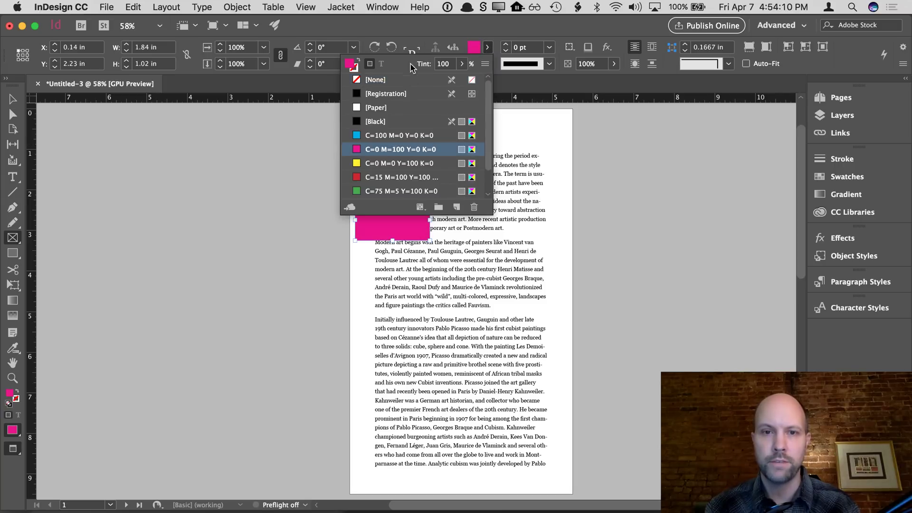
Send the magenta rectangle to the back behind the text, and bring it to the front again
click(246, 9)
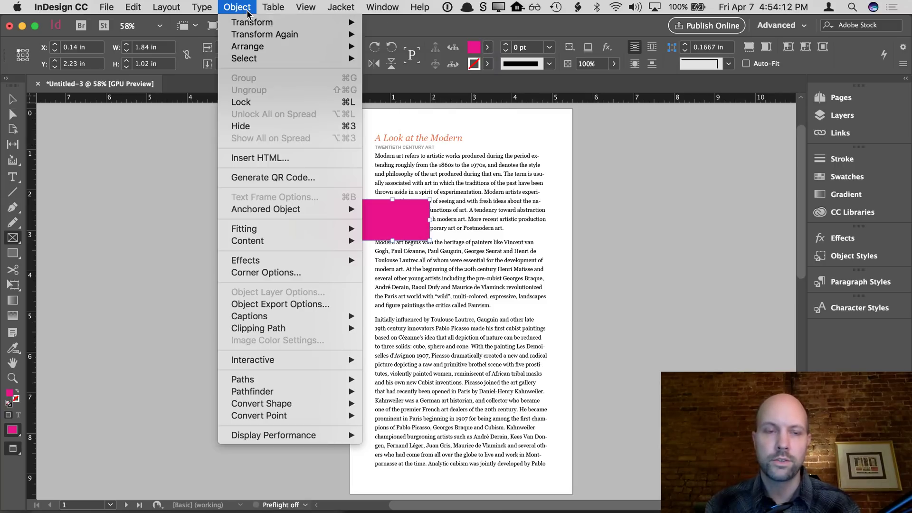
mouse_move(274, 46)
click(387, 83)
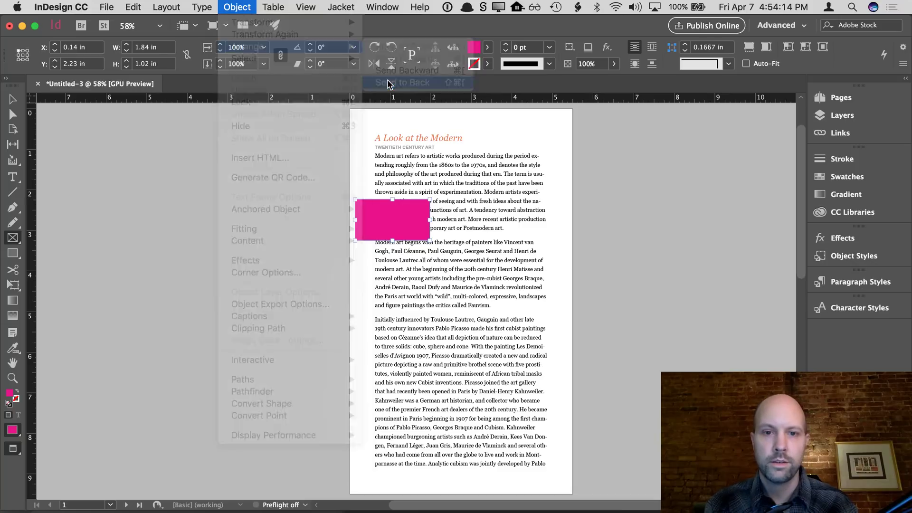
click(237, 7)
mouse_move(264, 47)
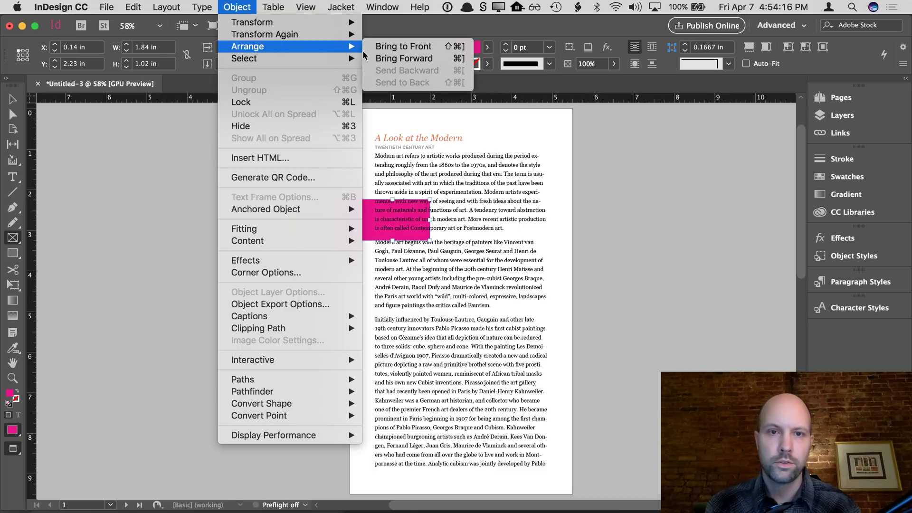
click(381, 51)
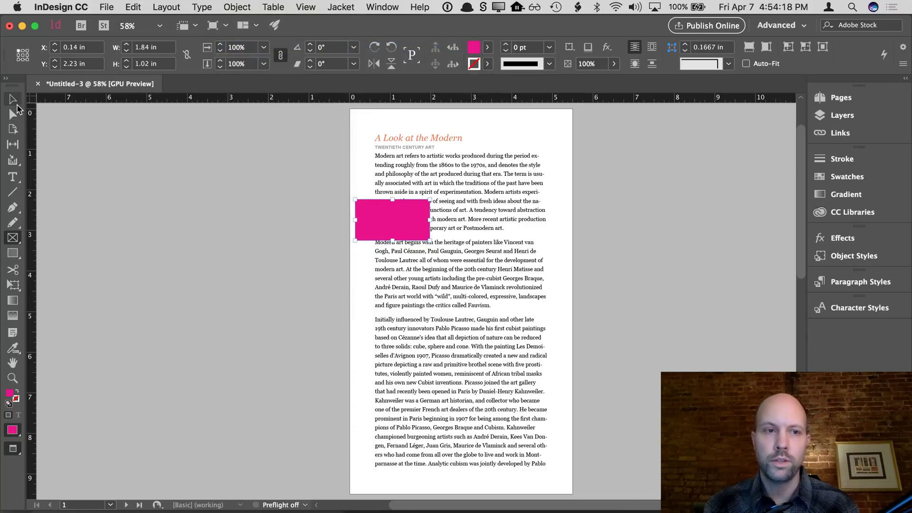
Deselect the rectangle, show the document's layers, and expand and collapse the list of objects on Layer 1
click(15, 104)
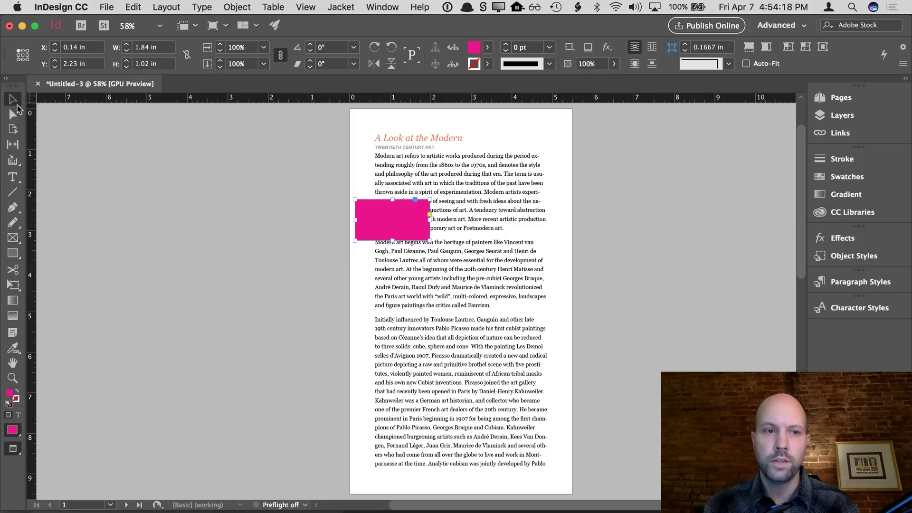
click(190, 114)
click(842, 115)
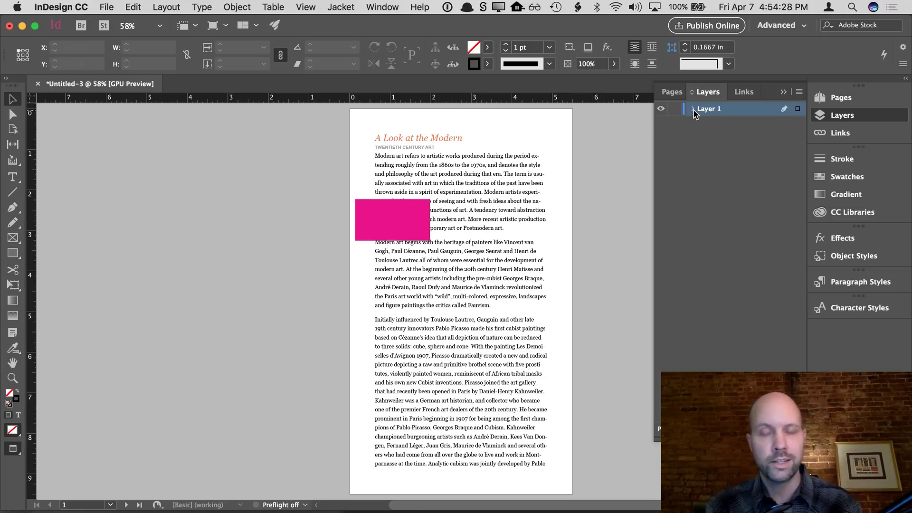
click(693, 109)
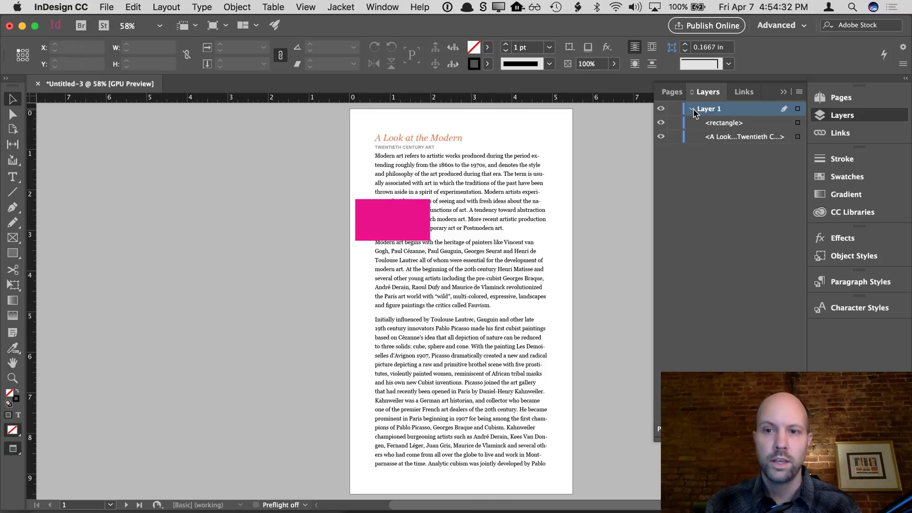
click(693, 110)
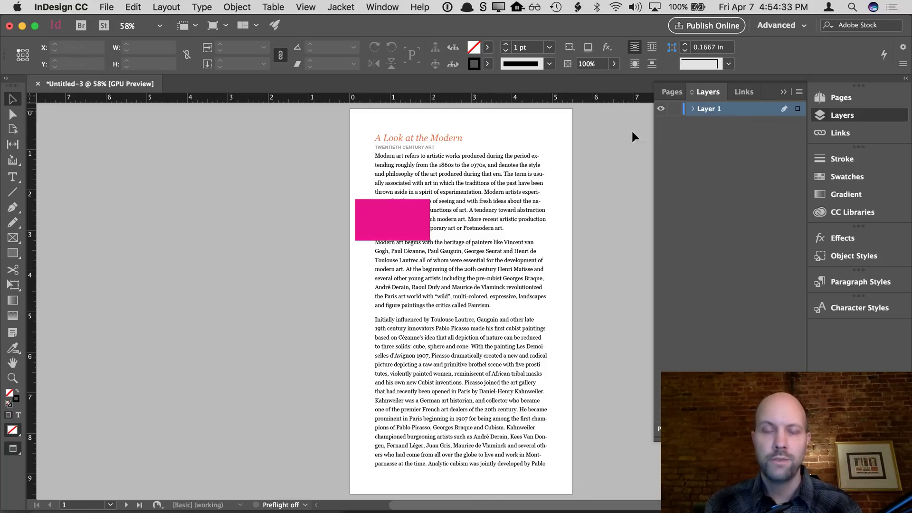
Delete the magenta rectangle from the page
click(369, 223)
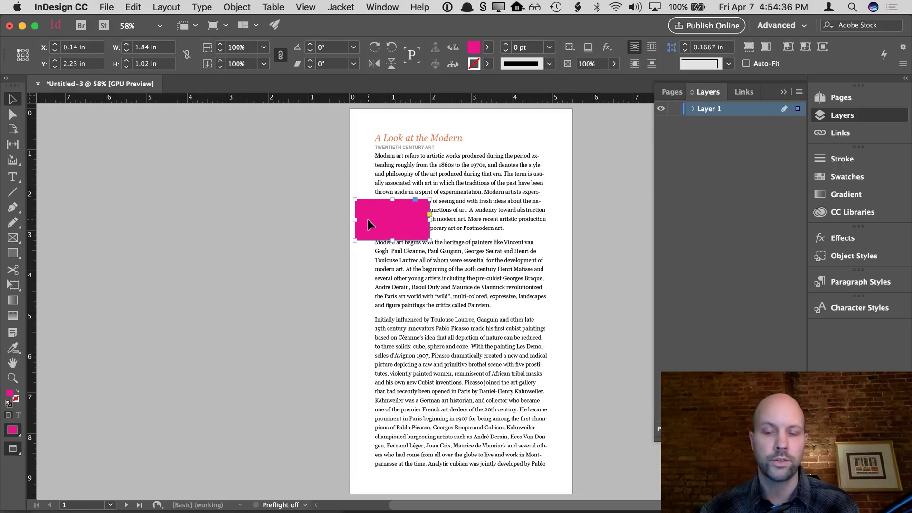
key(Delete)
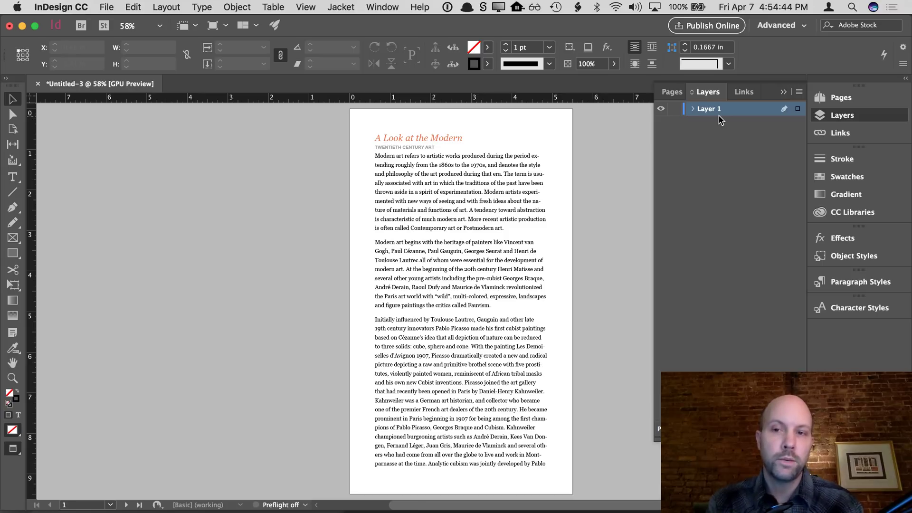
Open the recent document new-aussie-ad.indd
click(108, 8)
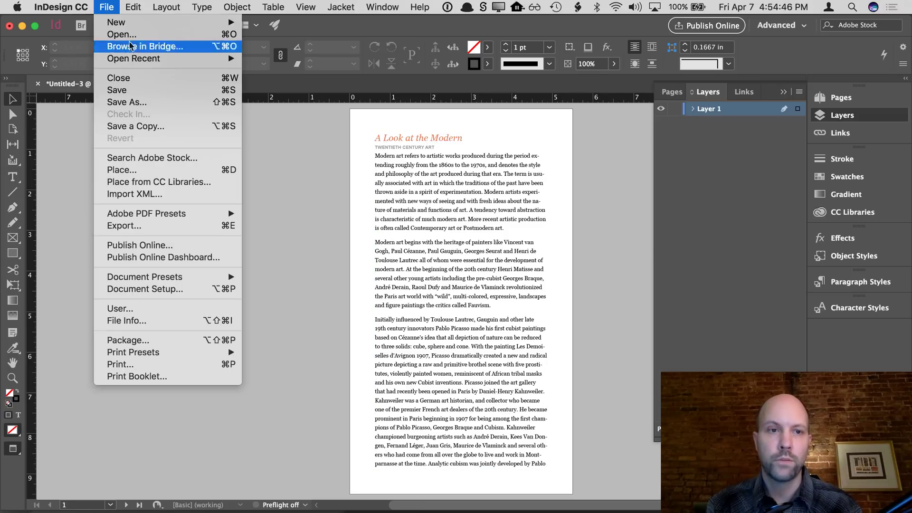
mouse_move(183, 58)
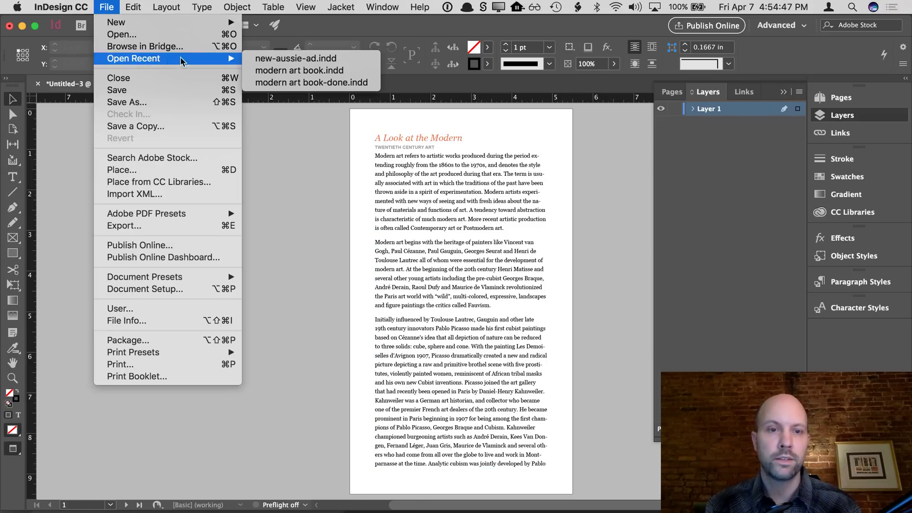
click(288, 59)
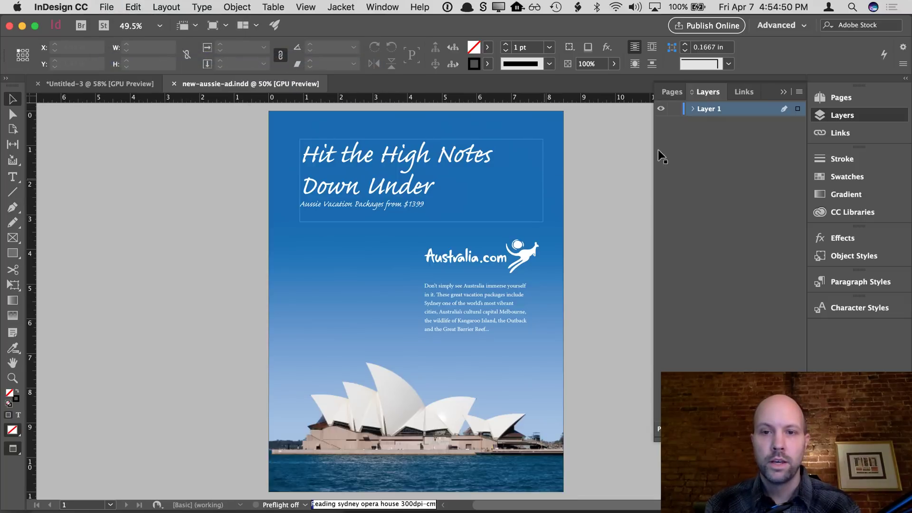
Select the background photo of the ad and add a new layer named photo
click(545, 204)
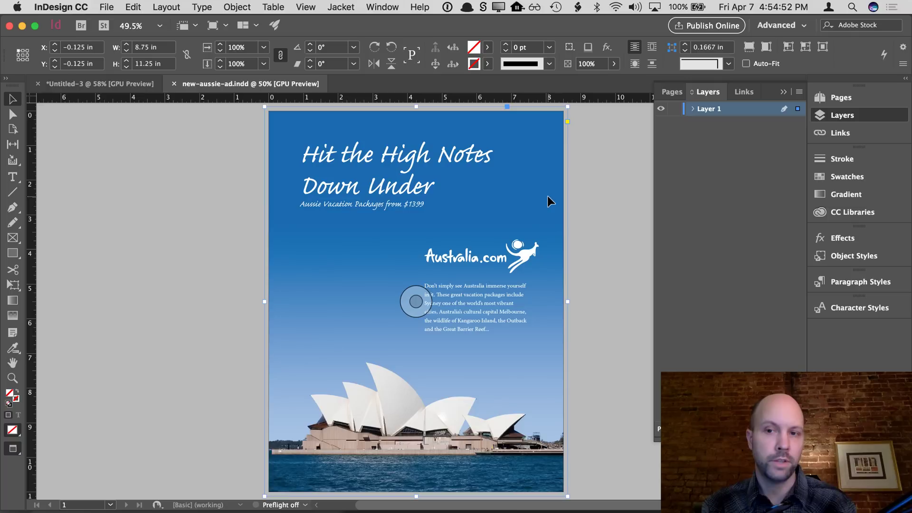
key(super+shift+n)
double_click(715, 110)
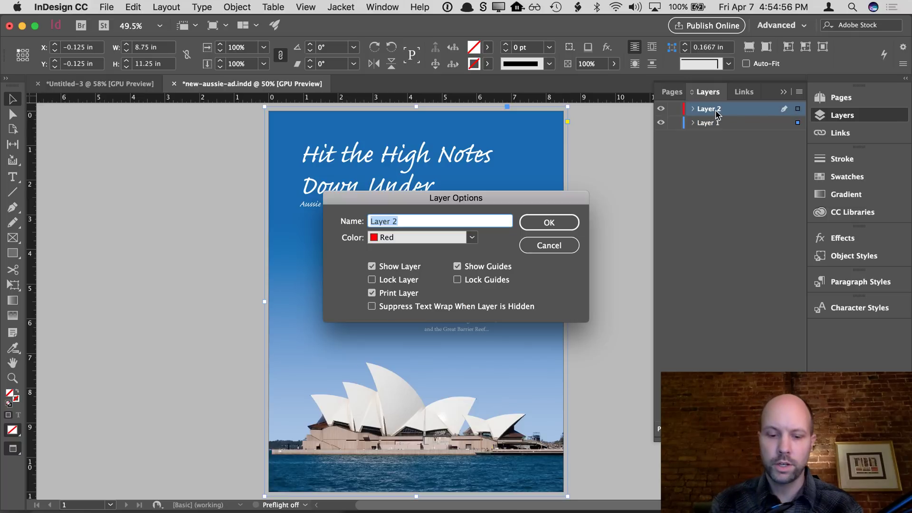
text(photo)
key(Return)
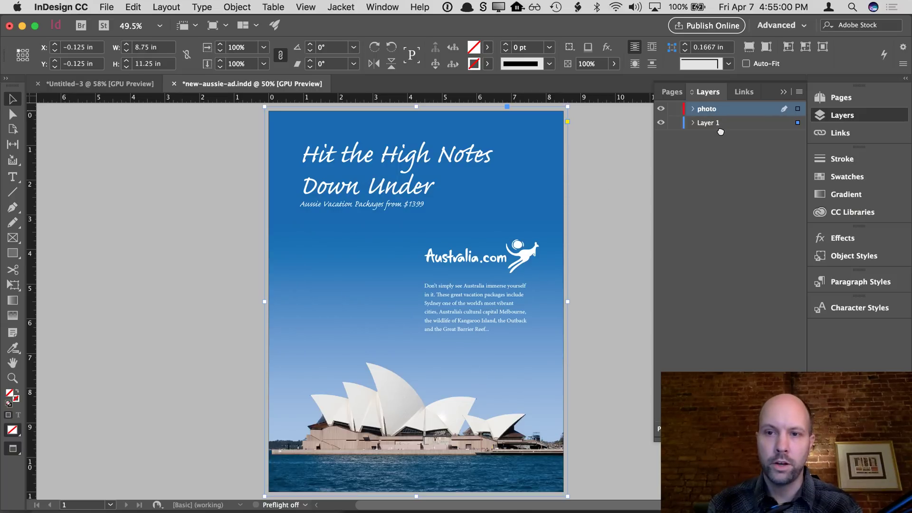
Reorder the layers so photo sits below Layer 1, and move the Sydney opera house image from Layer 1 onto photo
drag(720, 131, 698, 126)
click(692, 109)
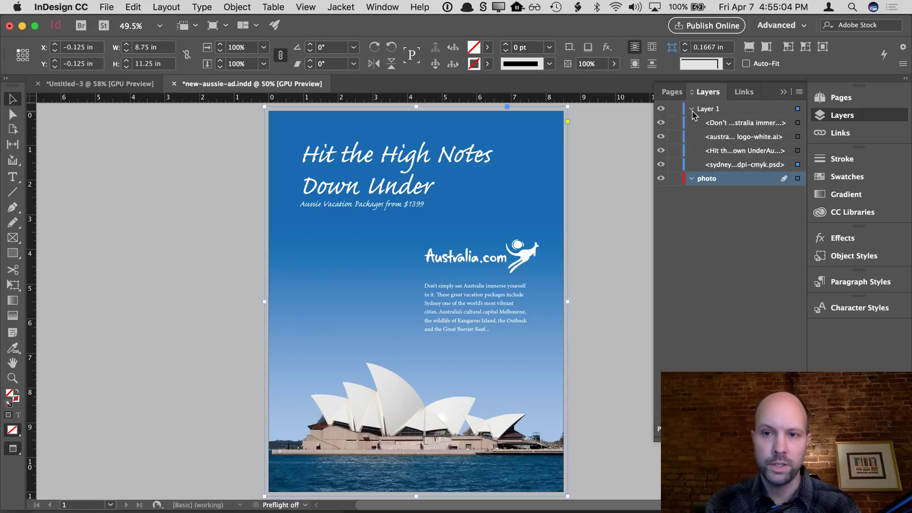
click(726, 166)
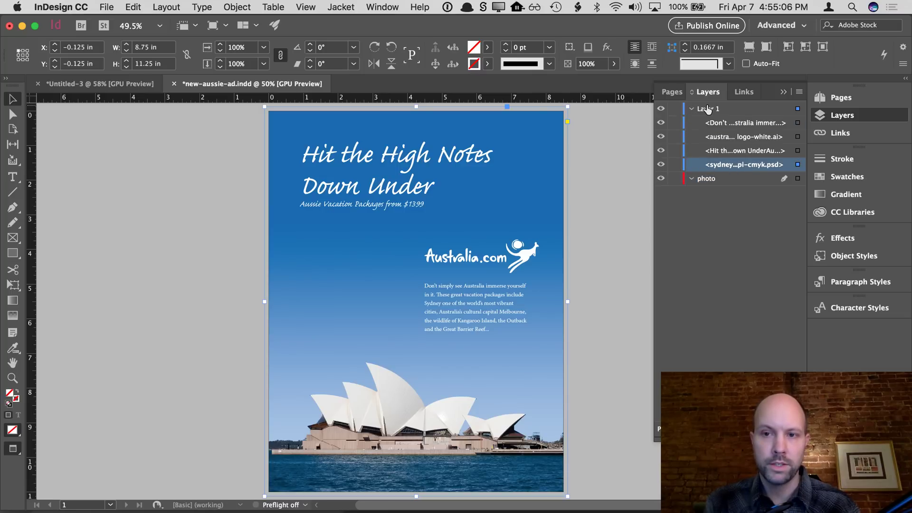
drag(714, 164, 720, 185)
click(692, 165)
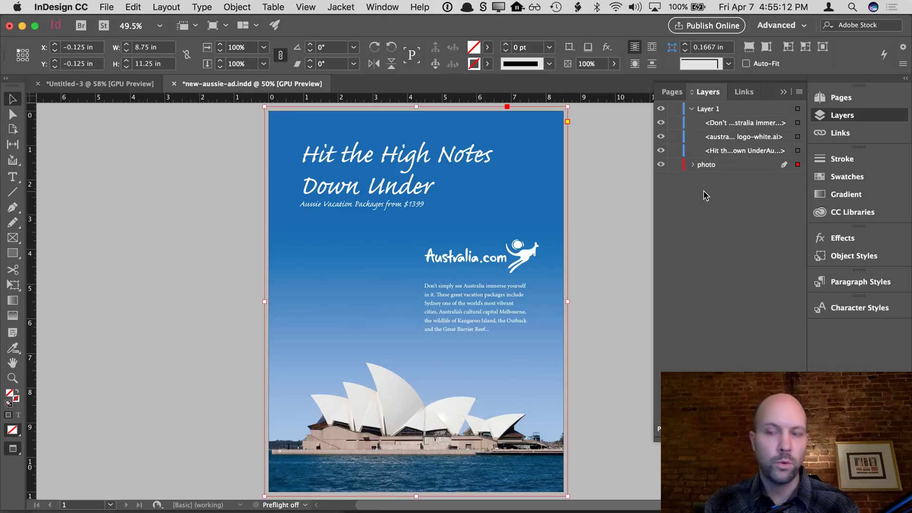
click(692, 110)
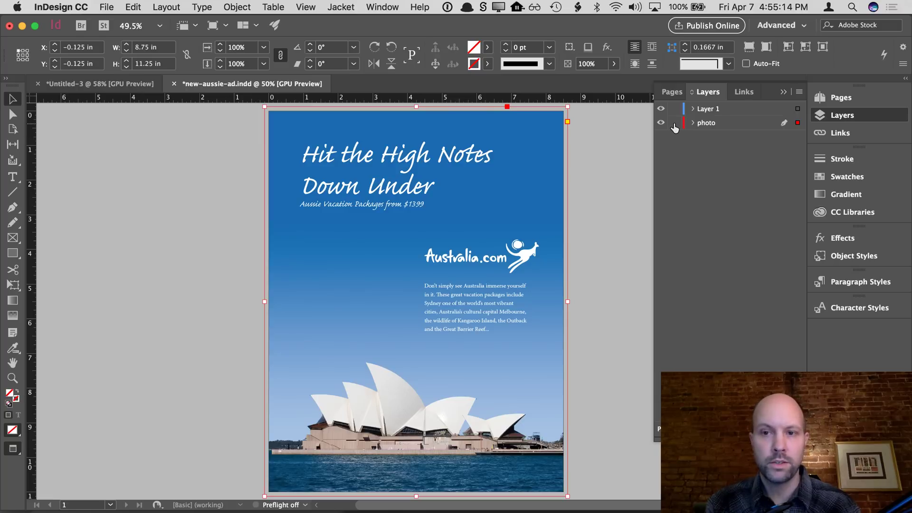
Lock the photo layer, and test it by hiding and reshowing it and selecting the text and logo above the image
click(674, 123)
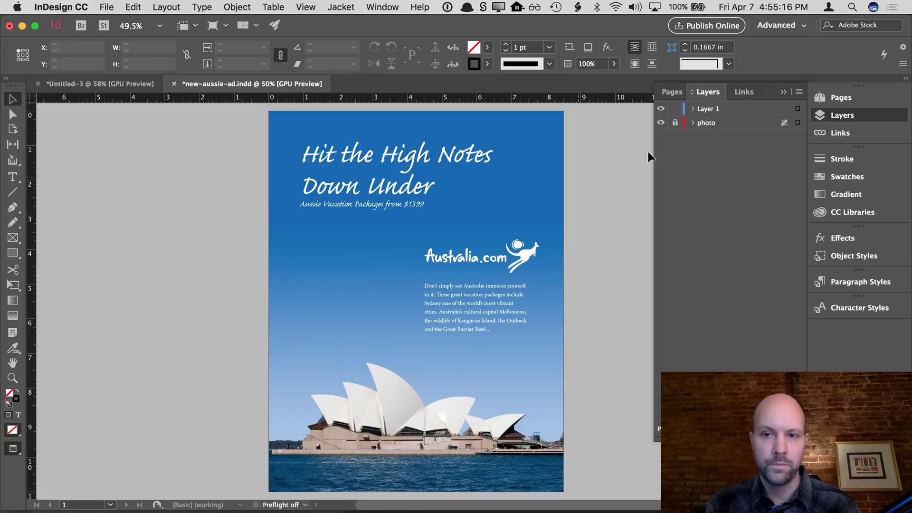
click(660, 122)
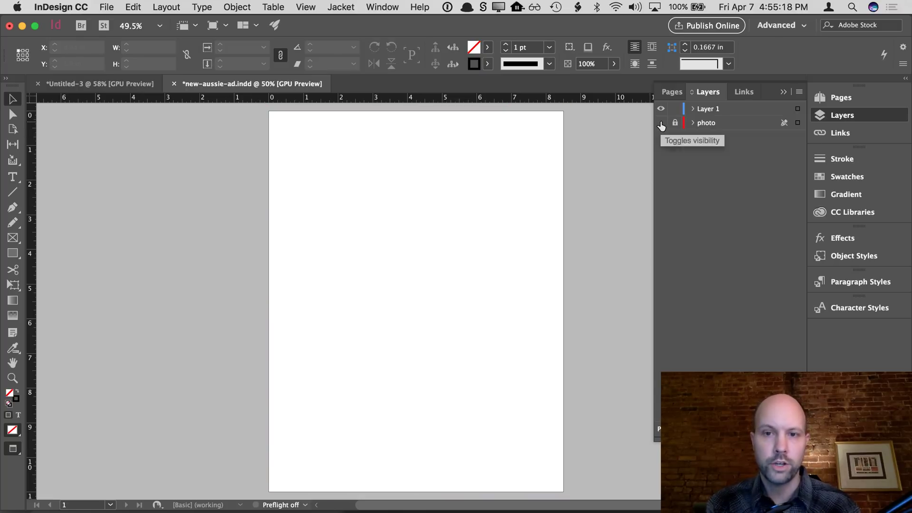
click(661, 122)
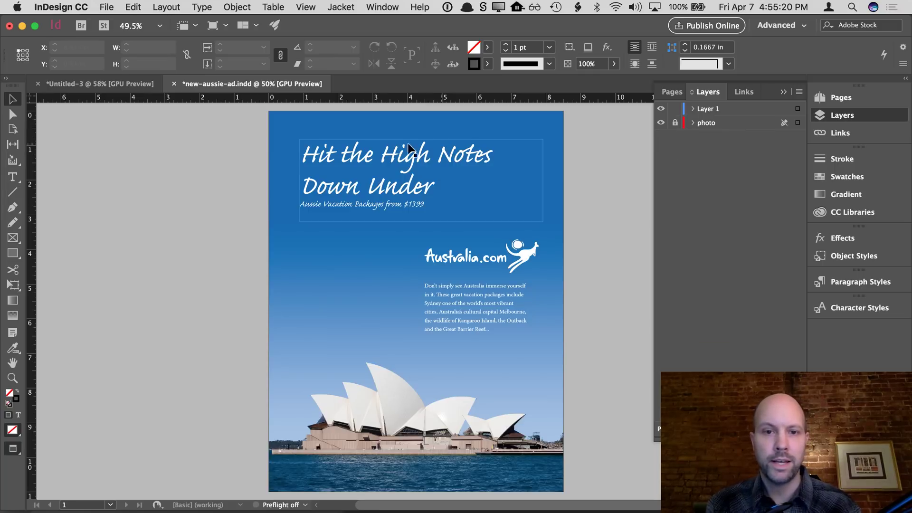
drag(567, 137, 539, 292)
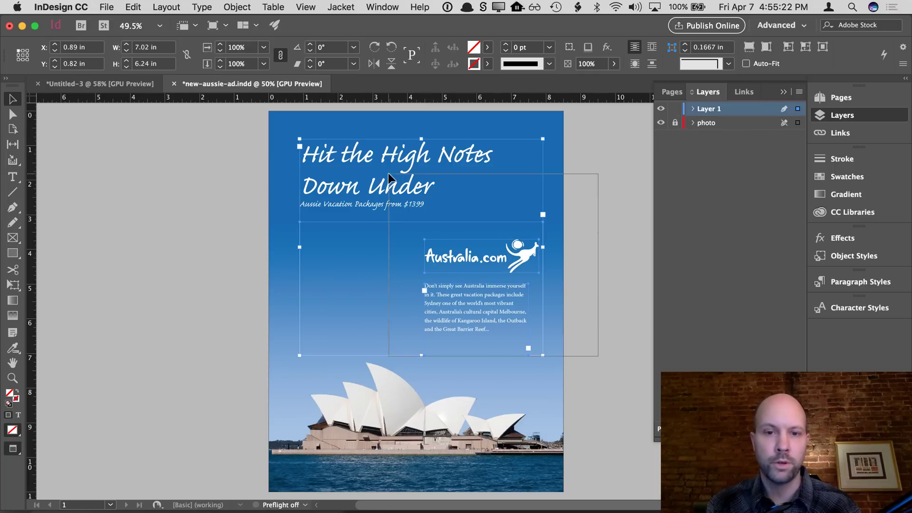
click(372, 128)
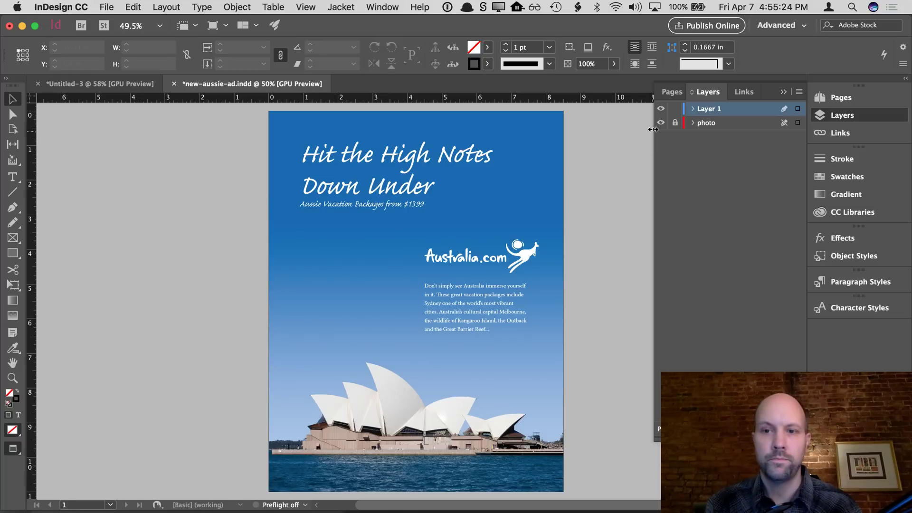
Unlock the photo layer, move the opera house image back onto Layer 1 and lock only that image
click(692, 123)
click(692, 109)
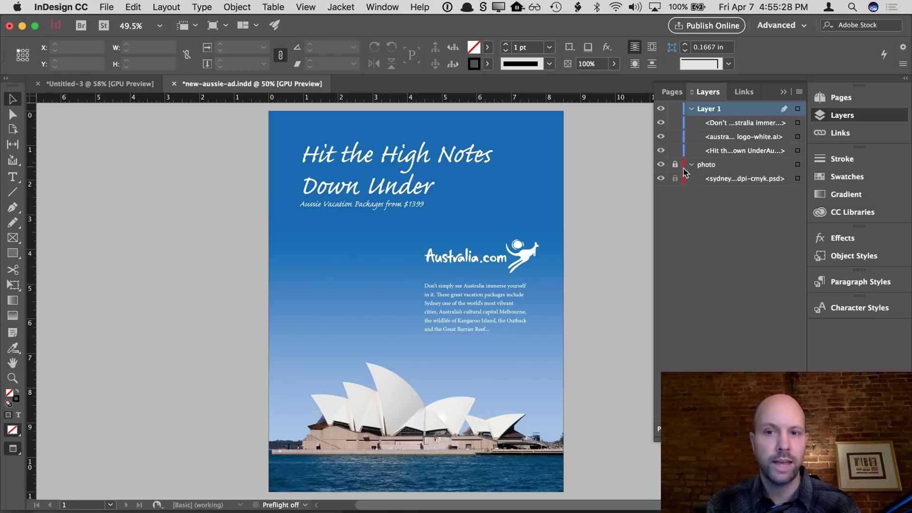
drag(728, 179, 728, 167)
click(675, 164)
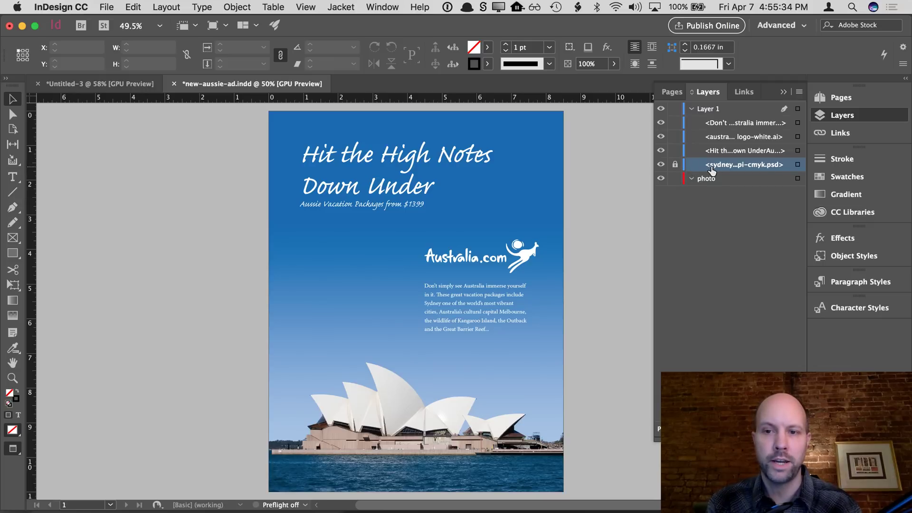
Return the opera house image to the photo layer and lock the whole layer
drag(712, 171, 718, 185)
click(691, 166)
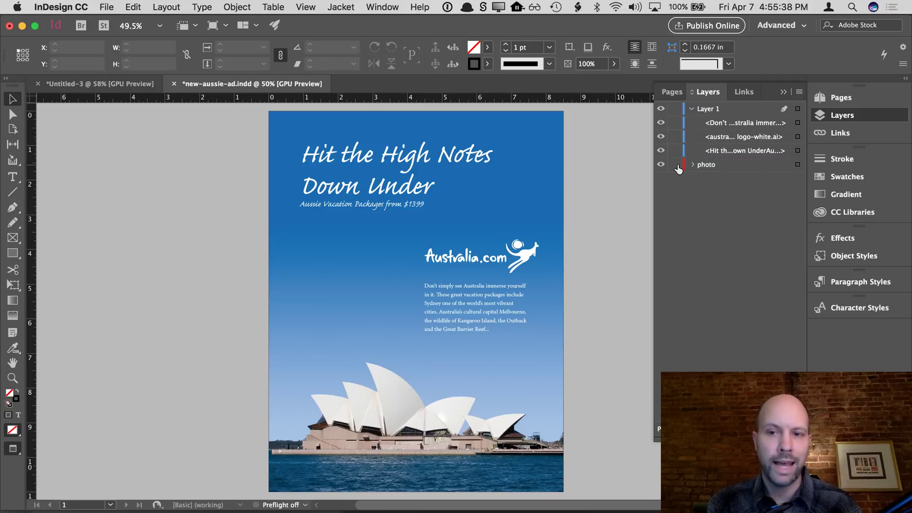
click(674, 165)
click(693, 109)
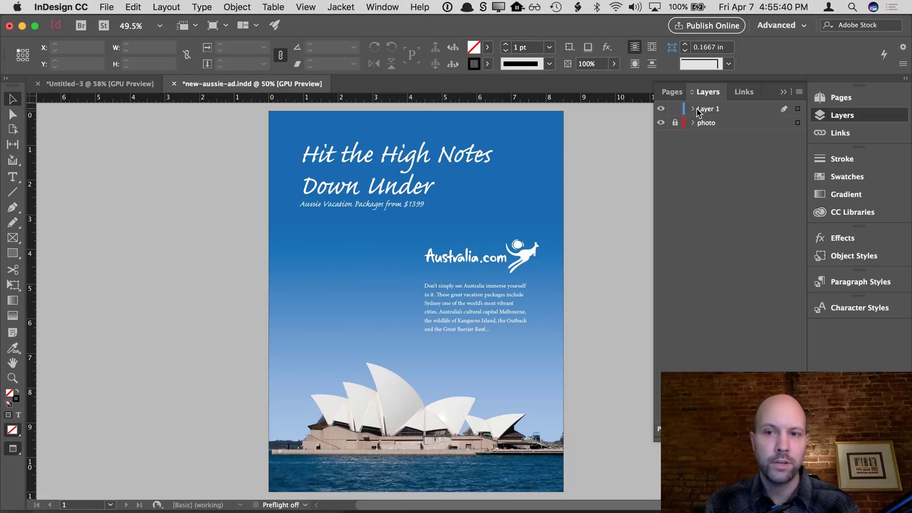
Look through the objects on Layer 1, and briefly hide and reshow that layer
click(694, 109)
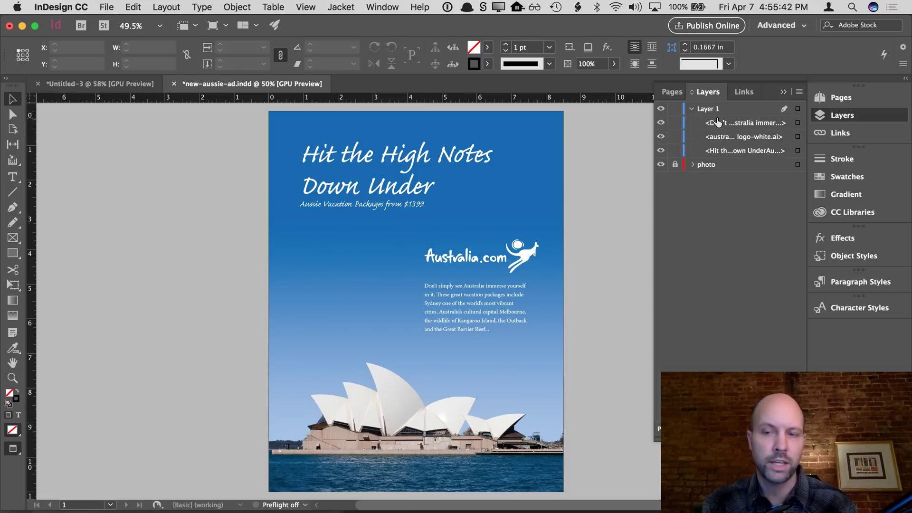
click(693, 110)
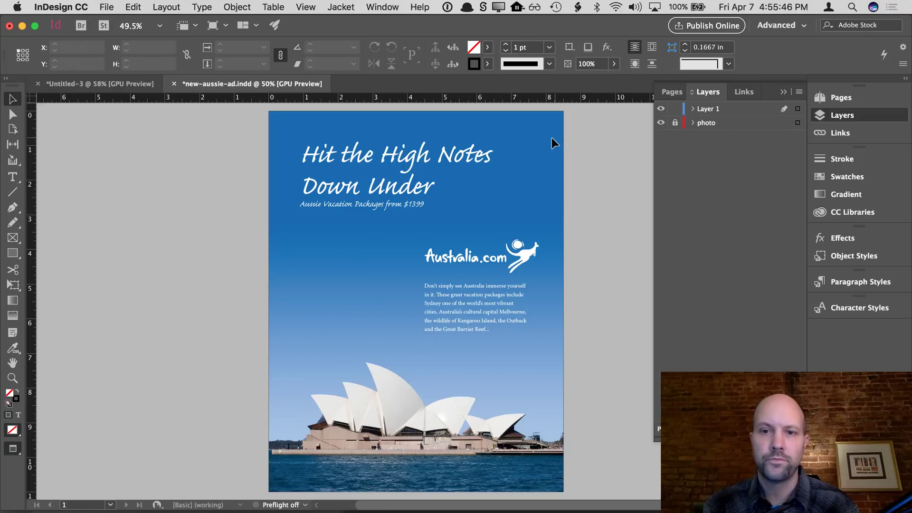
click(675, 125)
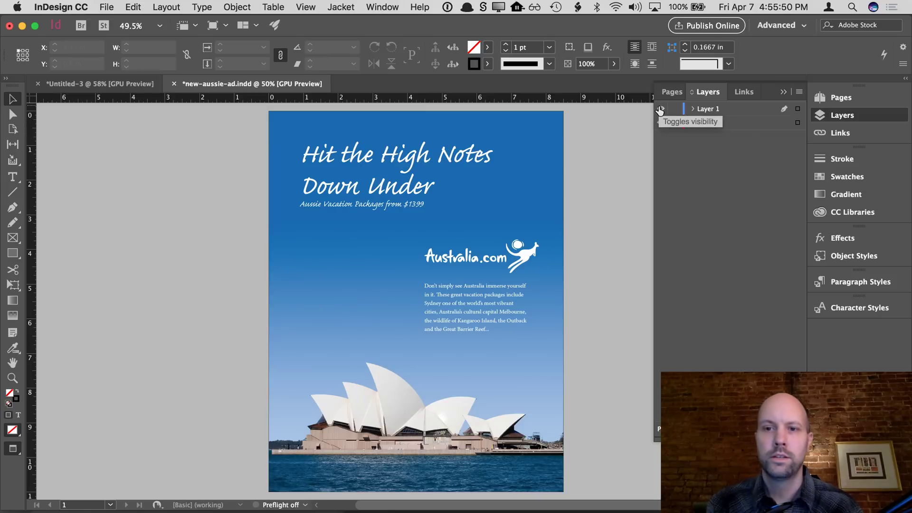
click(660, 109)
click(661, 109)
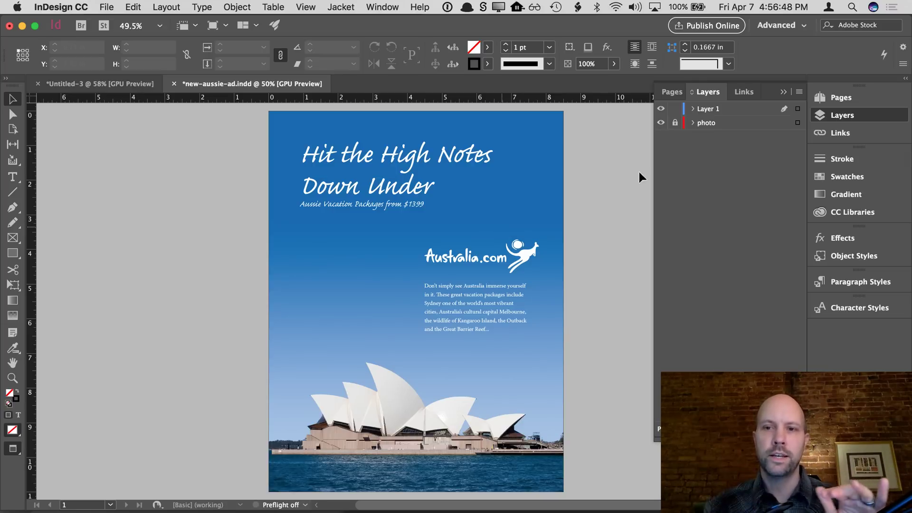
Expand the photo layer and compare the layer entry with the opera house image listed inside it
click(744, 122)
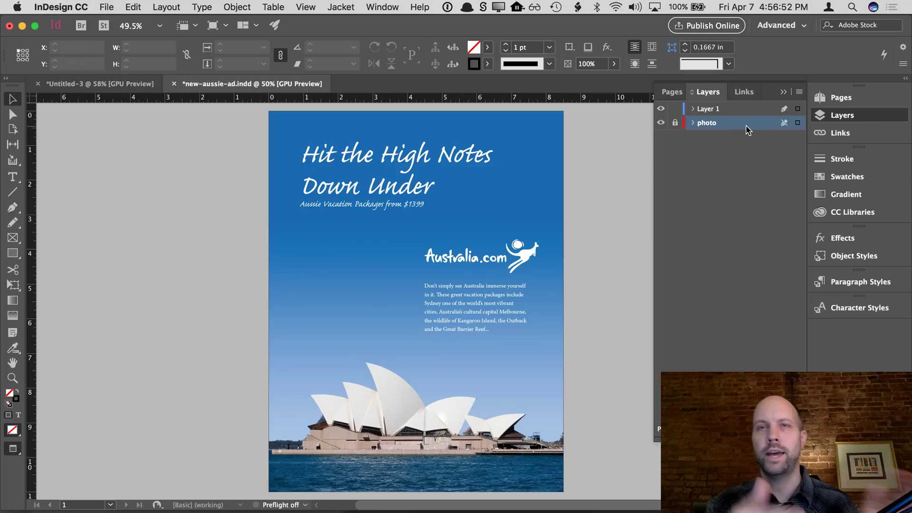
click(693, 123)
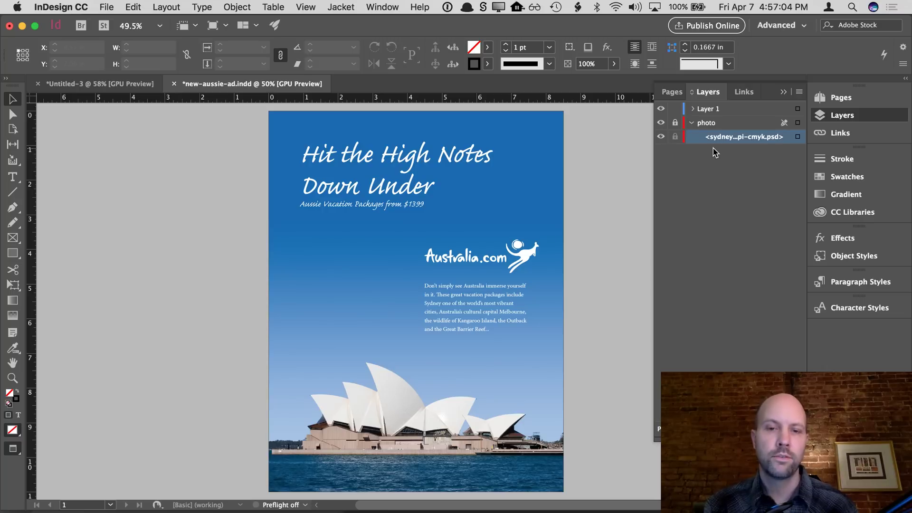
click(719, 124)
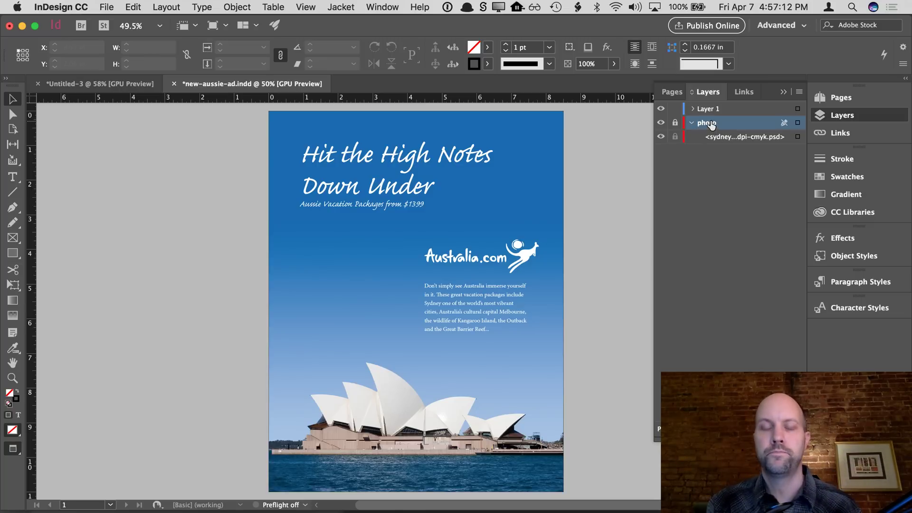
click(717, 138)
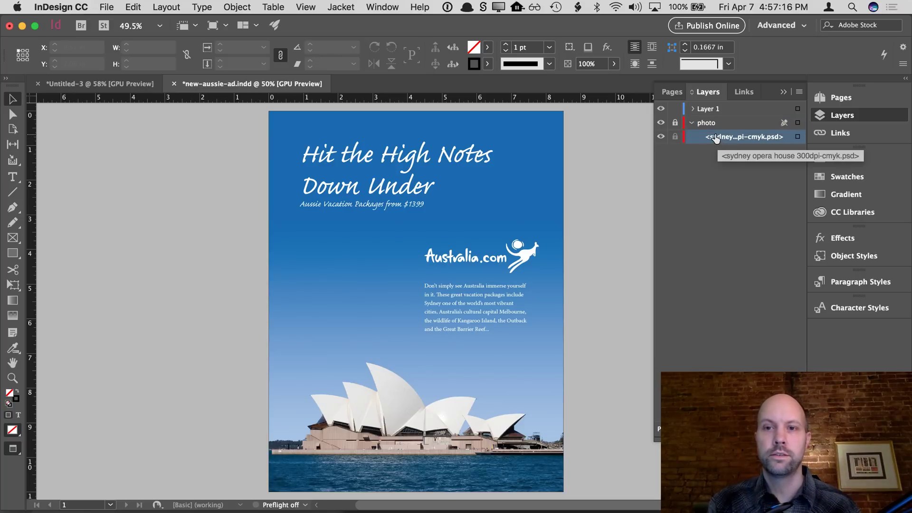
click(715, 126)
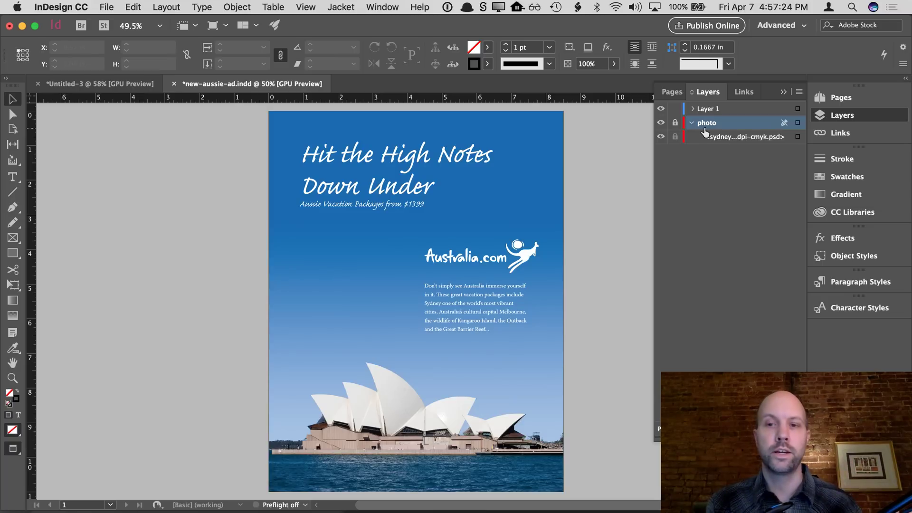
click(707, 138)
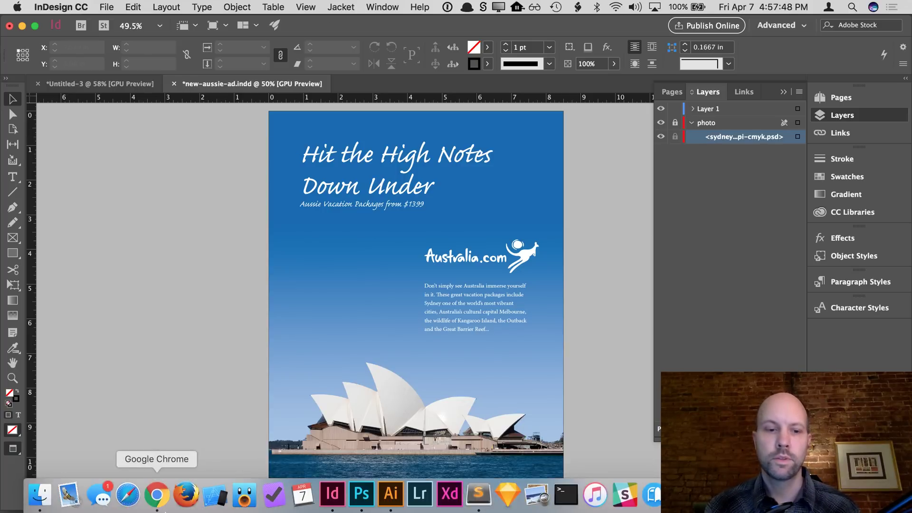
Switch to Google Chrome, go to nobledesktop.com and open the Beginner to Intermediate InDesign class page
click(159, 496)
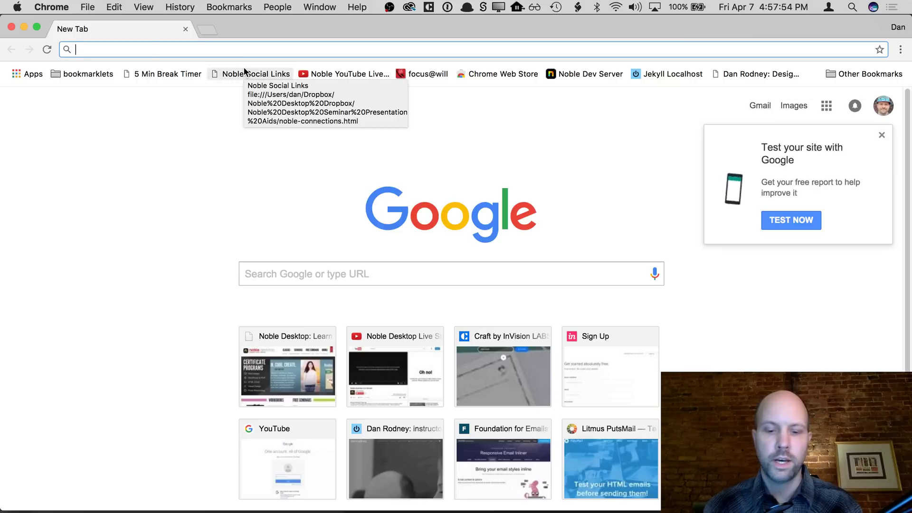
text(nobledesktop.com)
key(Return)
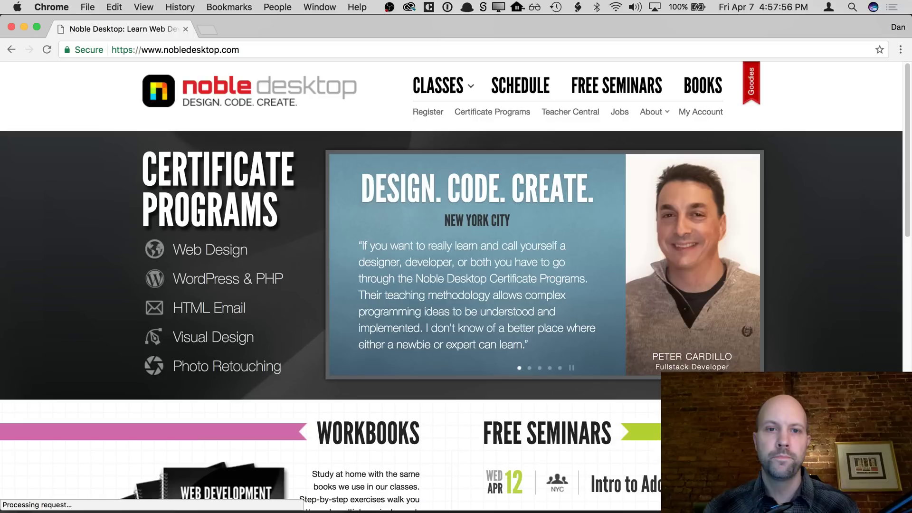
click(435, 87)
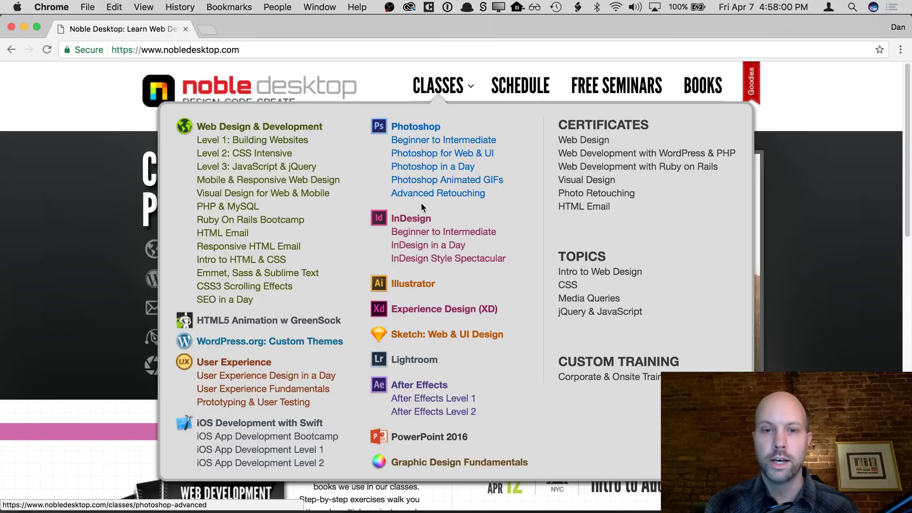
click(432, 232)
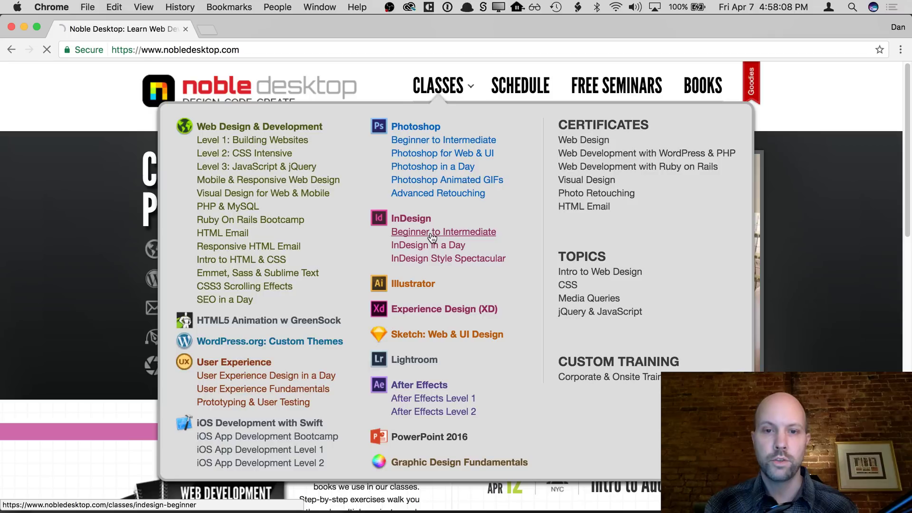
Examine the InDesign class page's description, topic outline, upcoming class dates and workbook offer
scroll(397, 270, down, 3)
scroll(351, 297, down, 2)
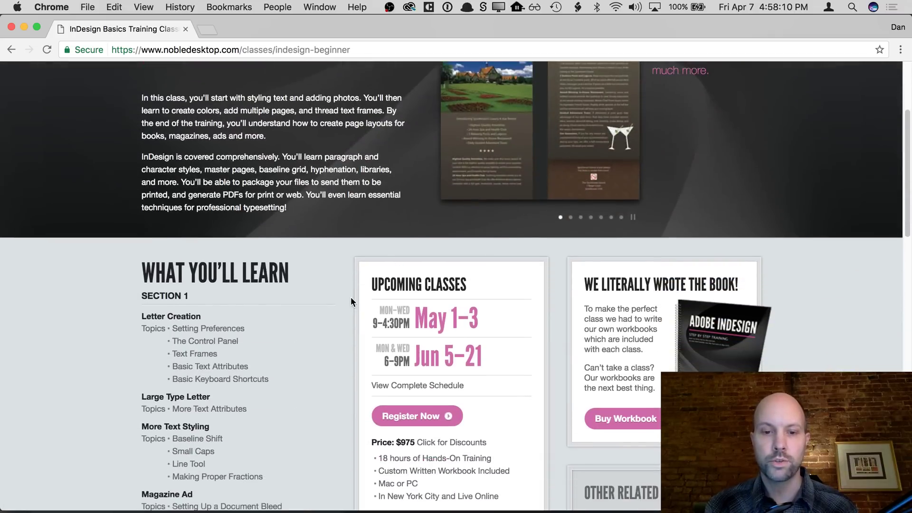
scroll(350, 297, up, 5)
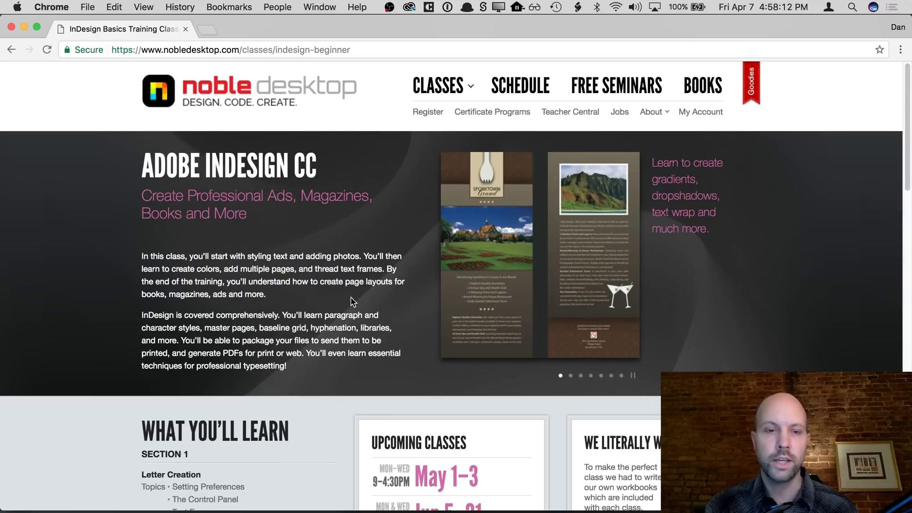
scroll(351, 301, down, 2)
scroll(311, 391, down, 4)
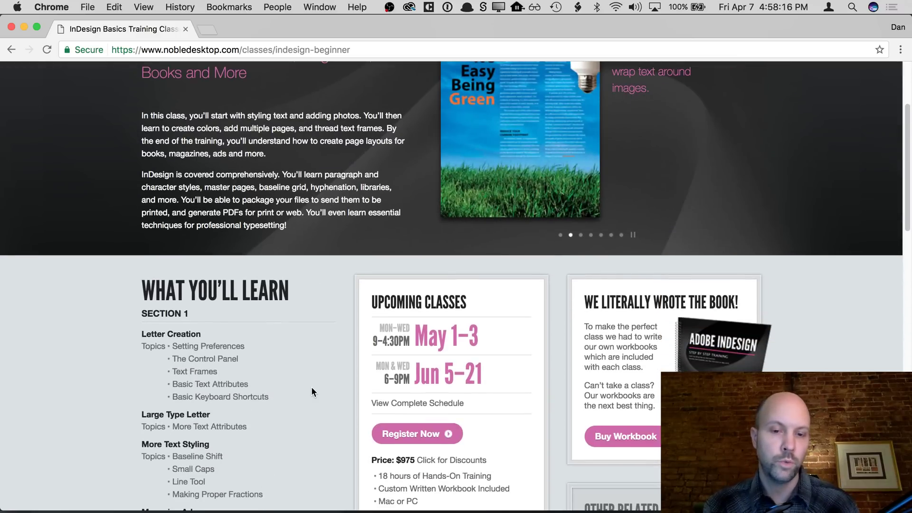
scroll(312, 389, down, 2)
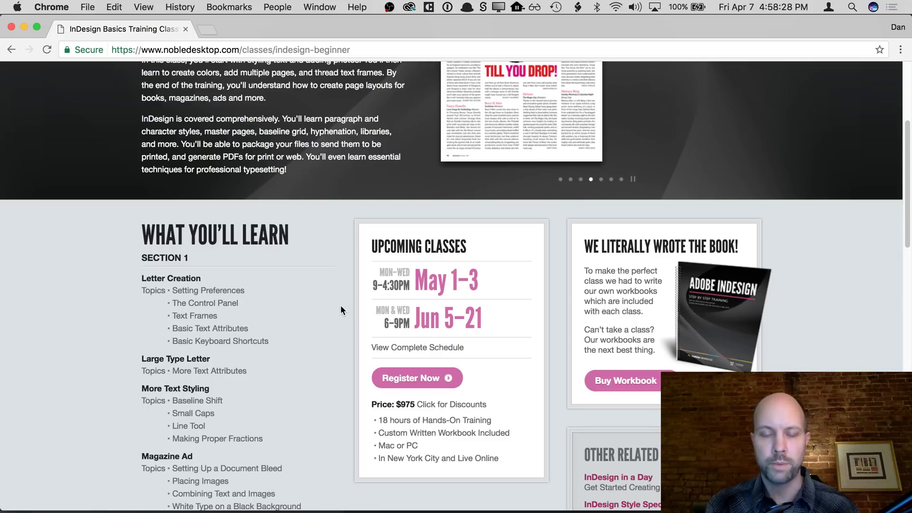
scroll(341, 307, up, 3)
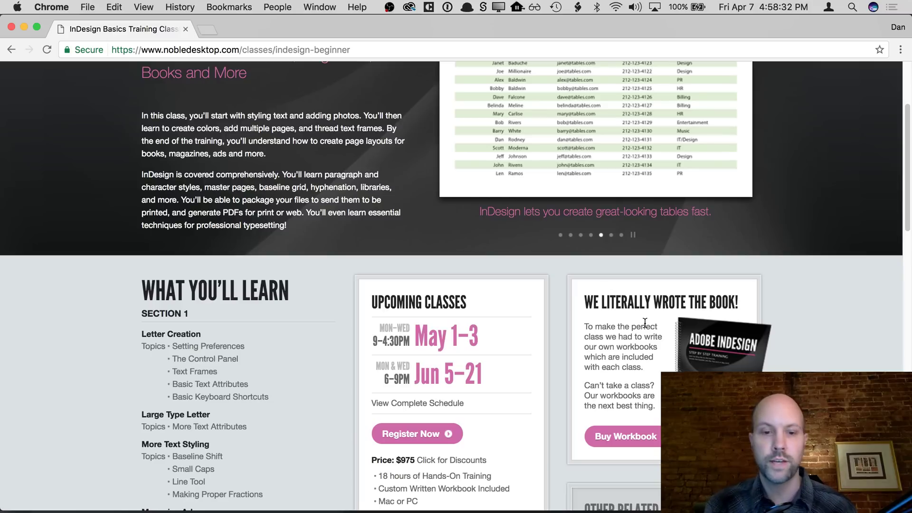
scroll(337, 314, down, 2)
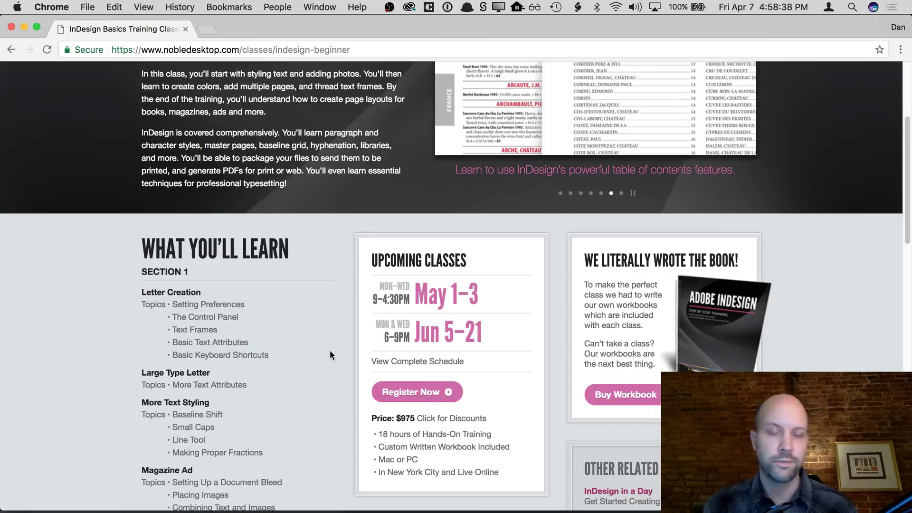
scroll(330, 354, down, 1)
Open the page of the InDesign in a Day class from the site's class list
scroll(330, 355, up, 5)
click(429, 88)
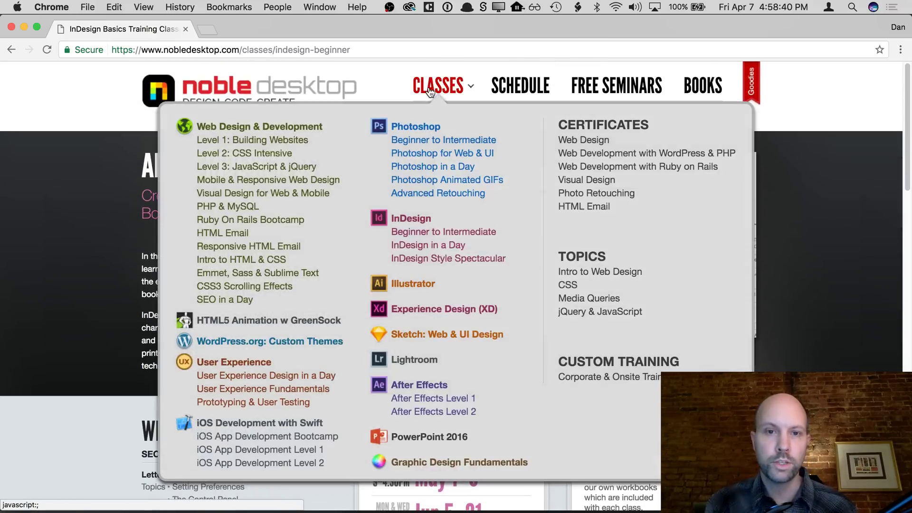
click(424, 246)
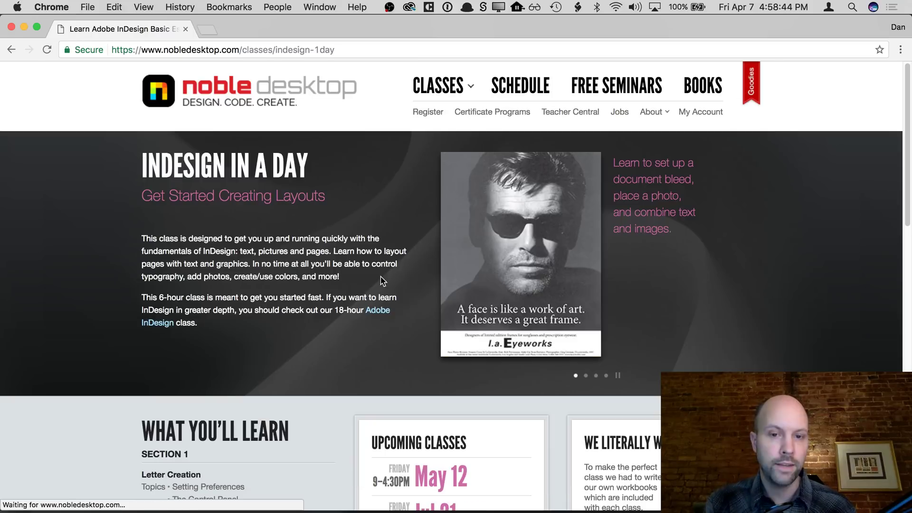
Review the InDesign in a Day page's topic outline, upcoming class dates, price and workbook offer
scroll(329, 399, down, 5)
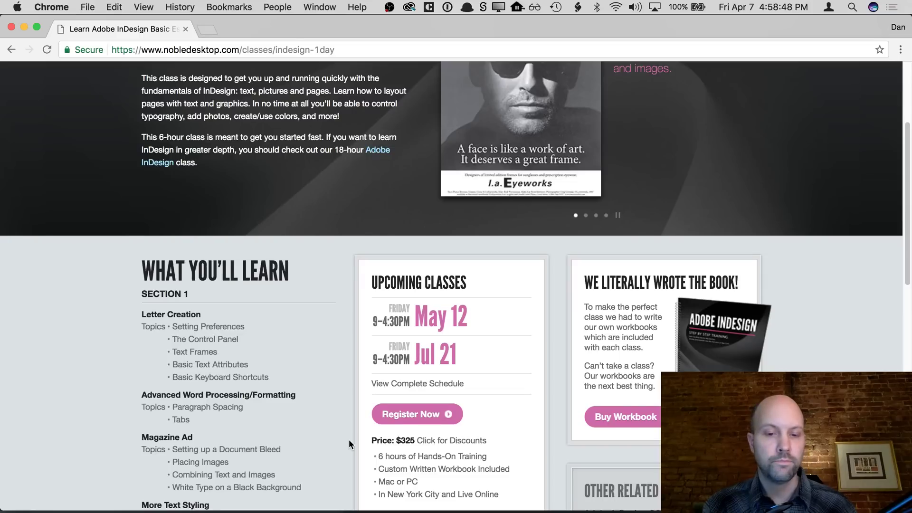
scroll(349, 440, down, 1)
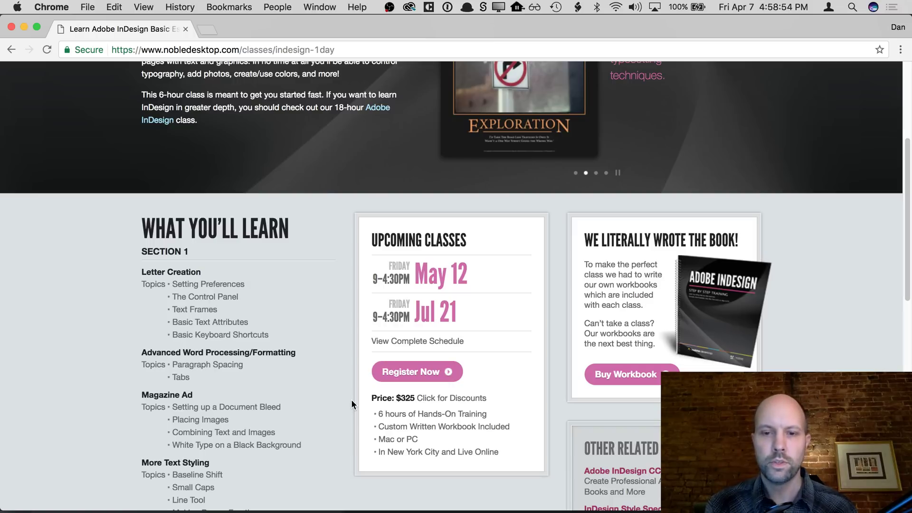
scroll(352, 404, up, 5)
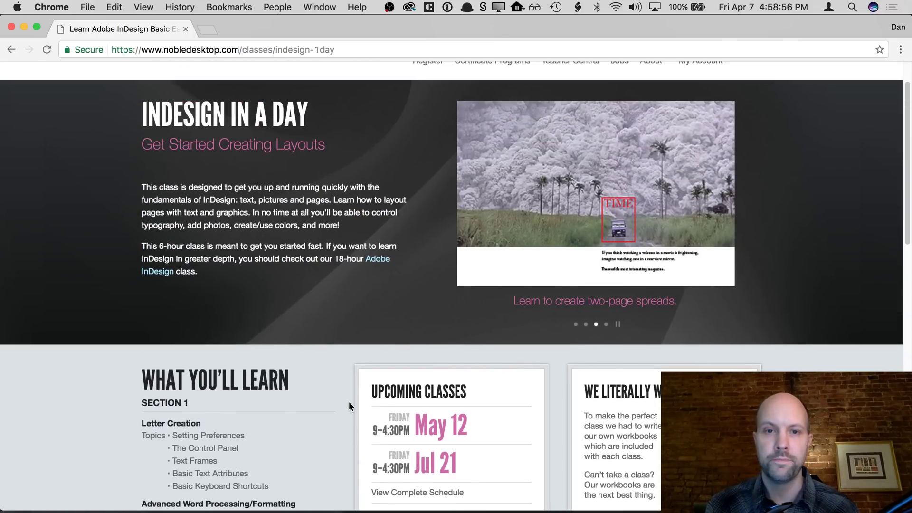
scroll(349, 403, up, 2)
Open the InDesign Style Spectacular seminar page from the site's class list and read through its topic outline
mouse_move(438, 85)
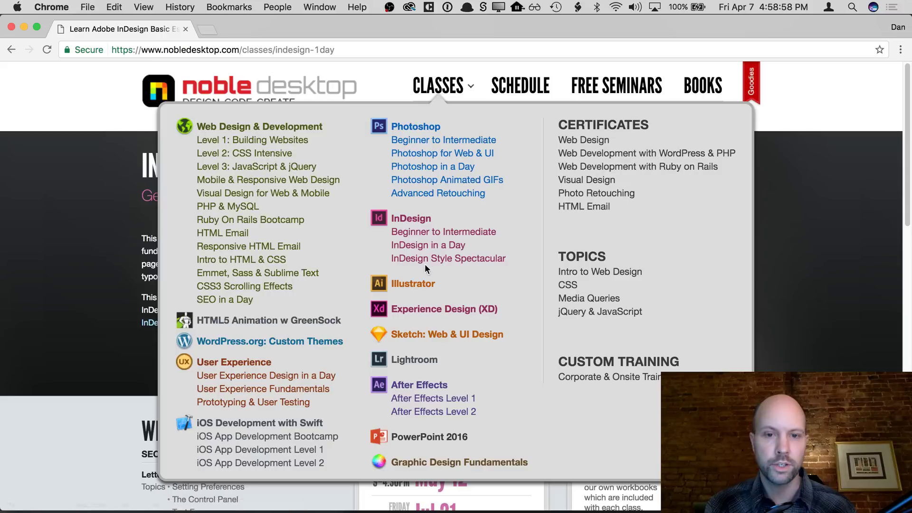
click(428, 263)
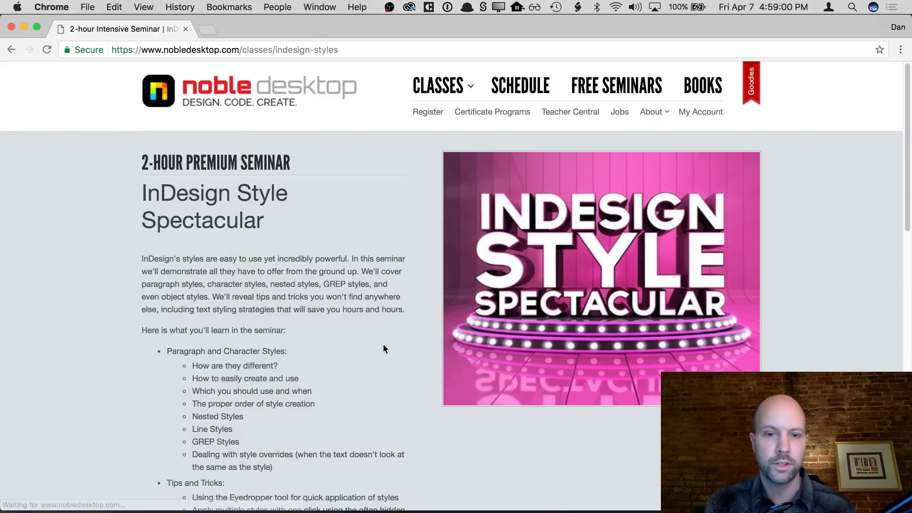
scroll(378, 361, down, 5)
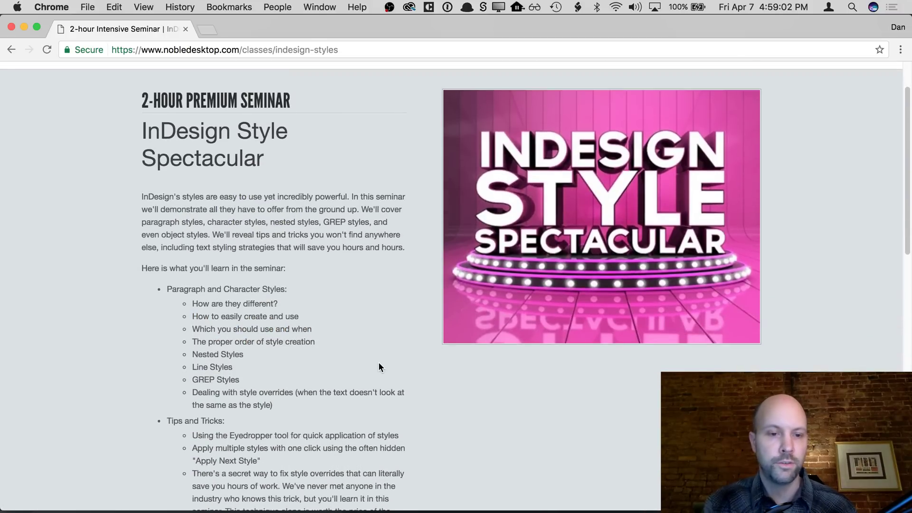
scroll(379, 362, up, 1)
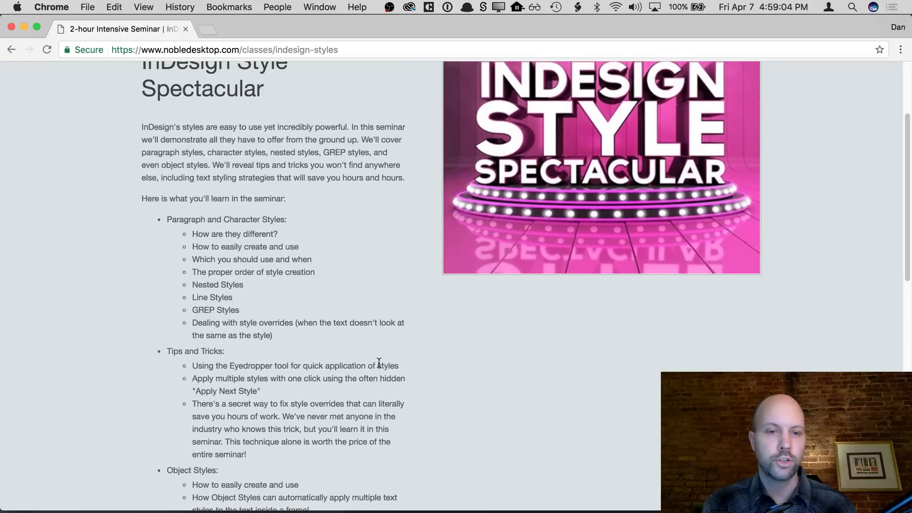
scroll(378, 363, up, 5)
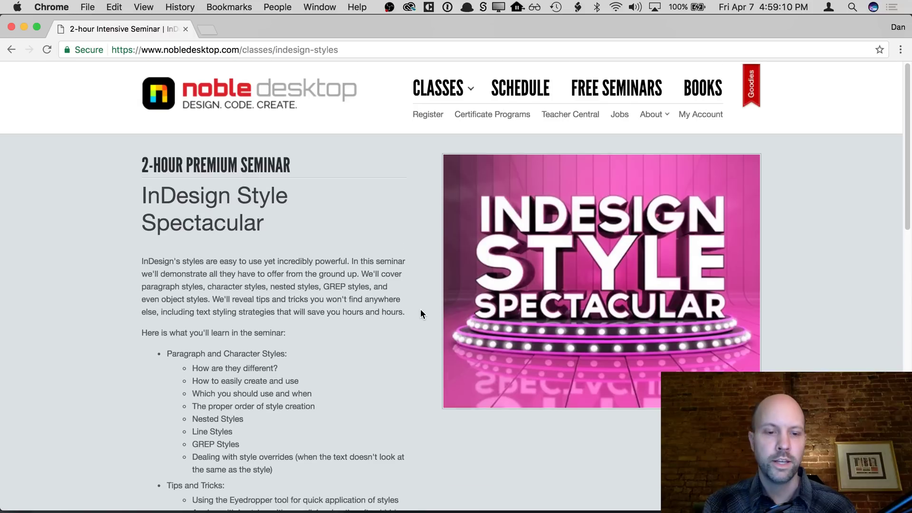
scroll(420, 313, down, 10)
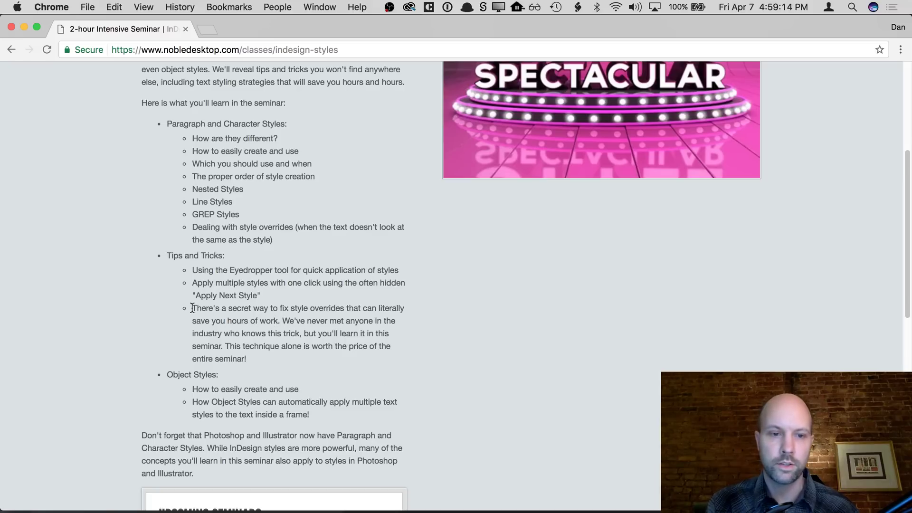
Highlight the Tips and Tricks entry on the secret way to fix style overrides, including the word "overrides", and return to the page's beginning
drag(193, 310, 254, 361)
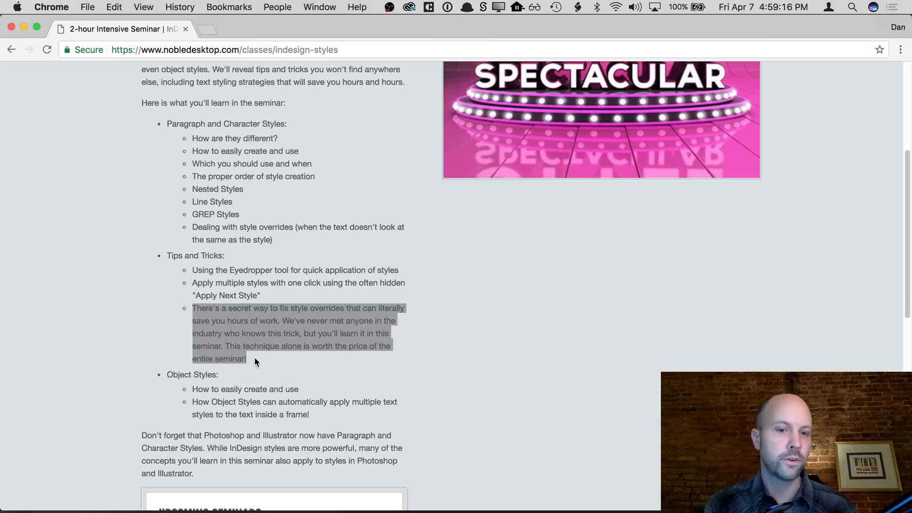
click(255, 357)
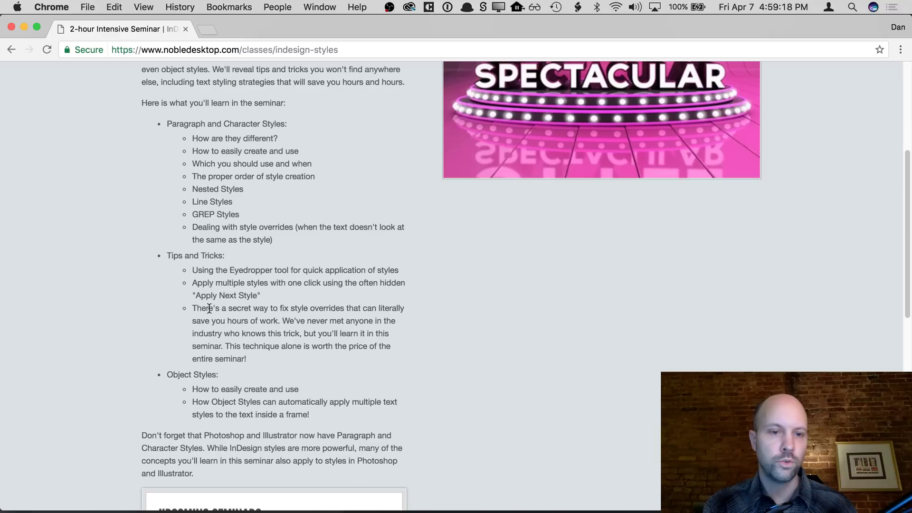
drag(310, 307, 344, 308)
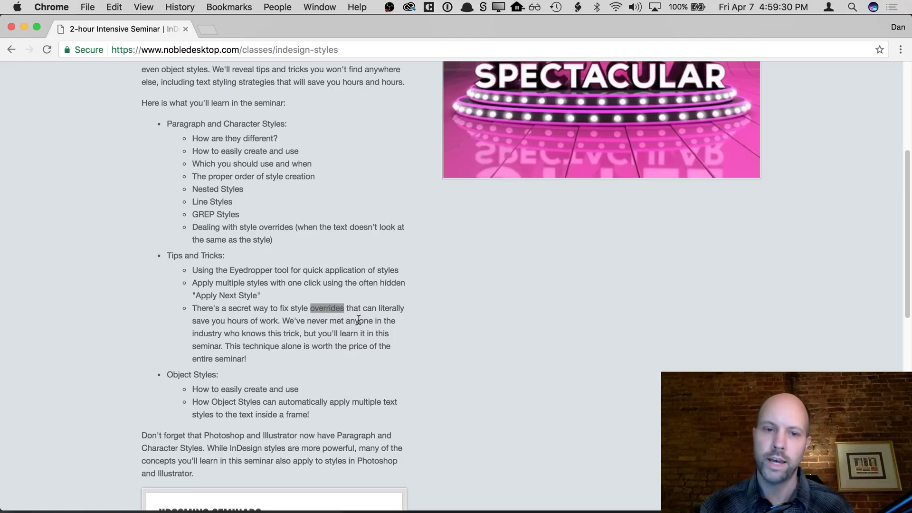
click(358, 320)
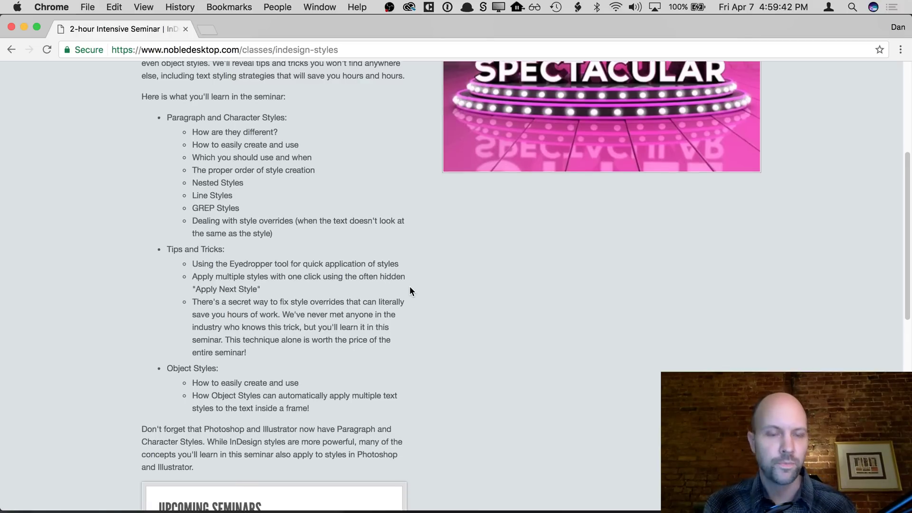
scroll(410, 286, up, 2)
scroll(410, 288, up, 5)
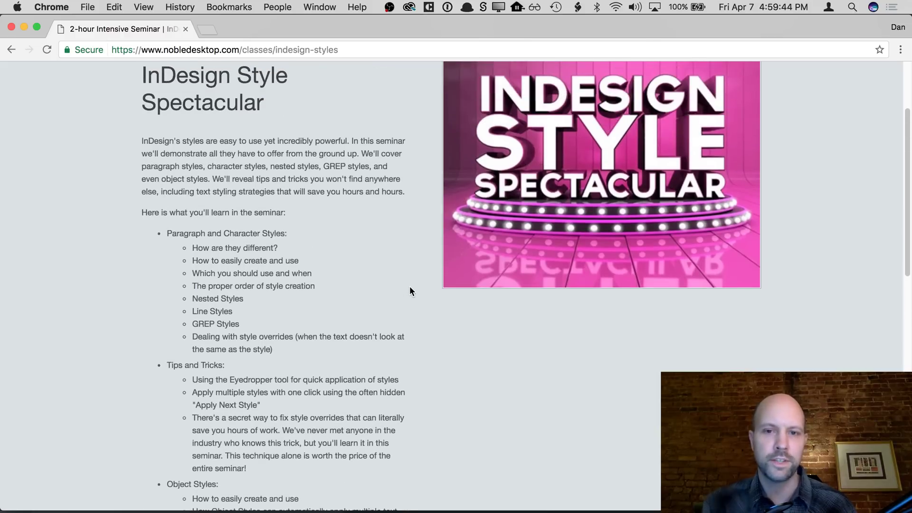
scroll(409, 291, up, 3)
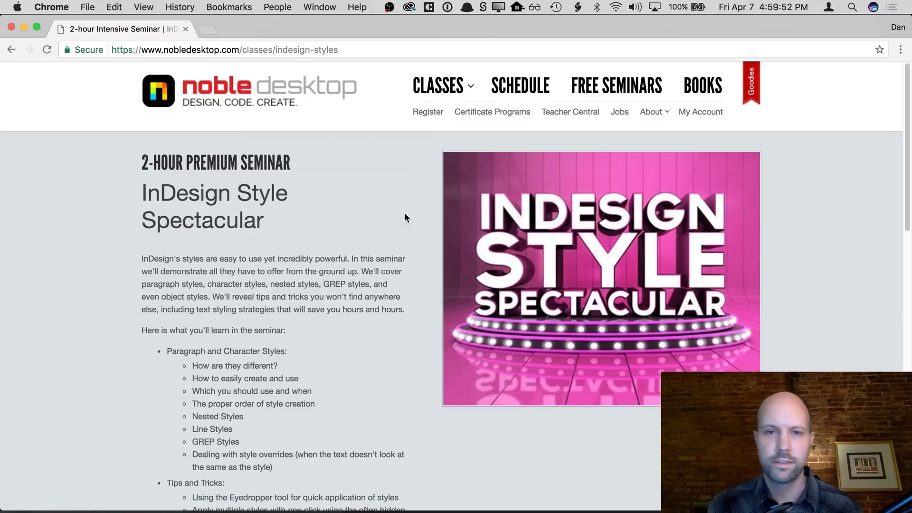
mouse_move(424, 97)
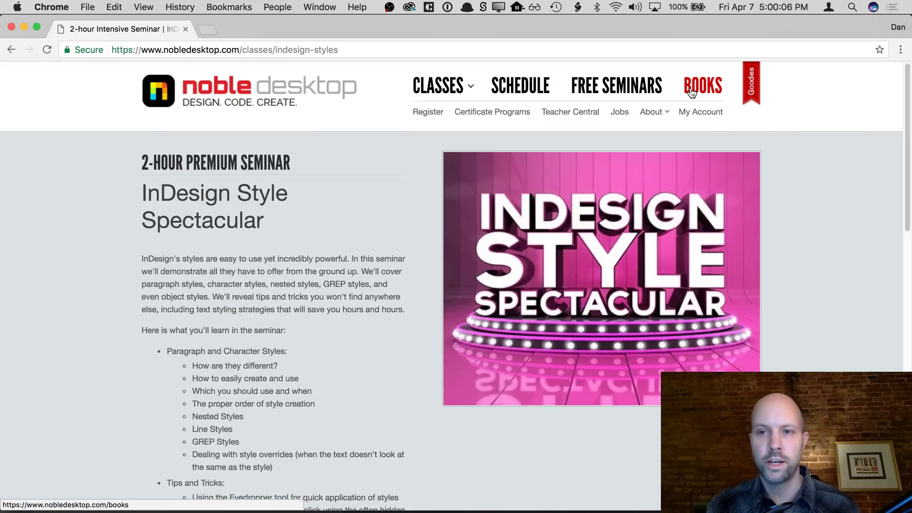
Open the site's training workbooks, filter them to InDesign and open the Adobe InDesign CC 2017 workbook page
click(691, 91)
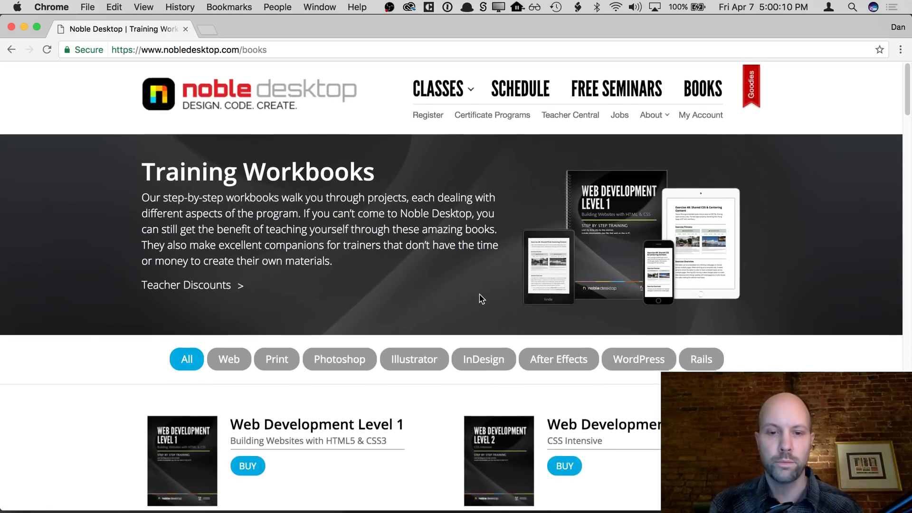
click(465, 359)
scroll(398, 403, down, 2)
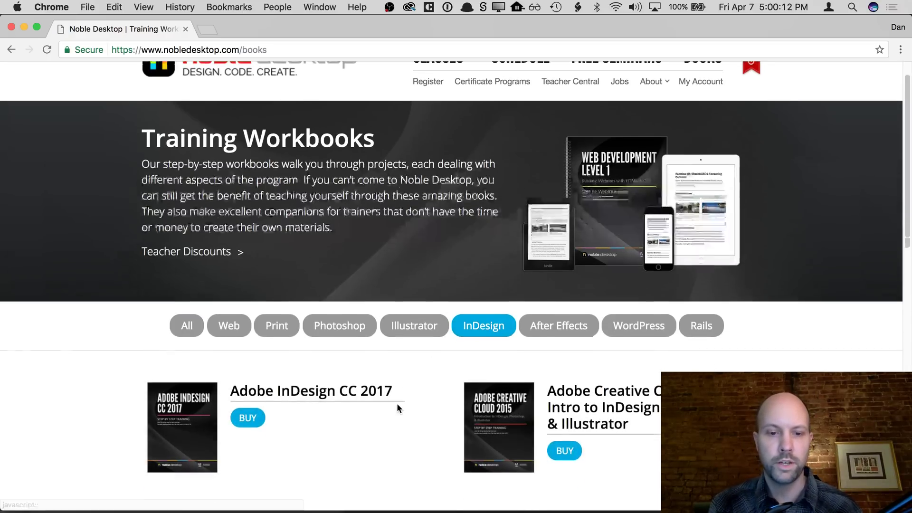
click(178, 380)
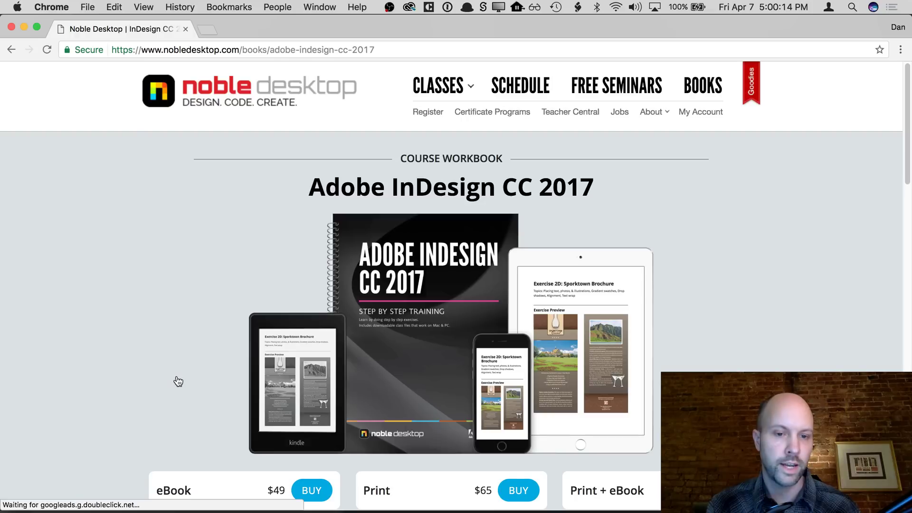
Examine the Adobe InDesign CC 2017 workbook's eBook and print purchase options and its table of contents
scroll(177, 377, down, 1)
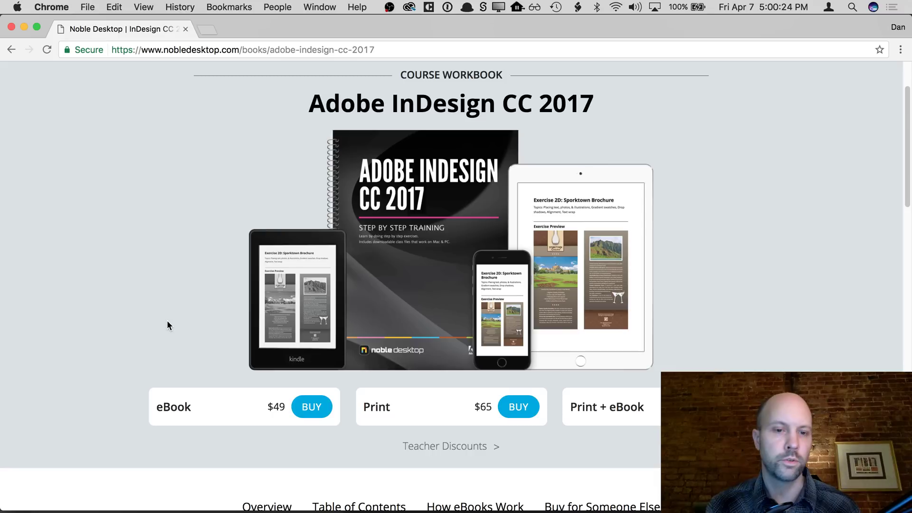
scroll(167, 321, up, 3)
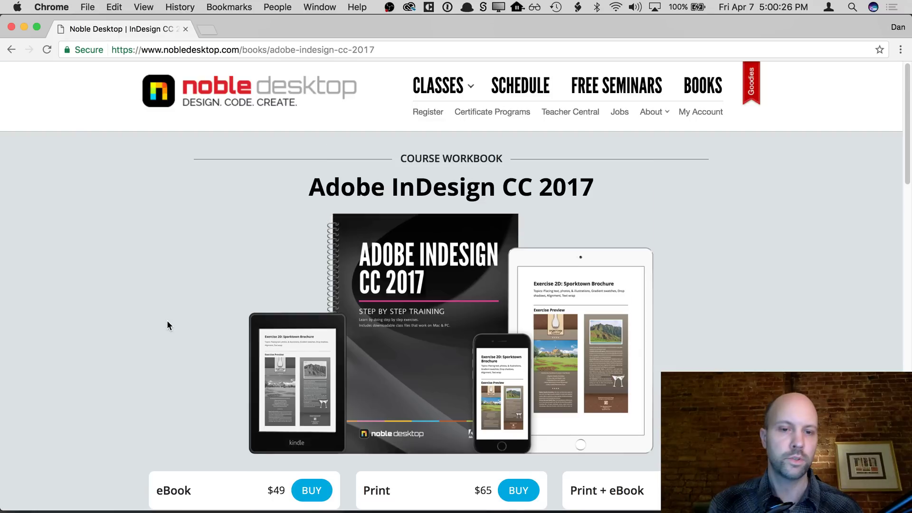
scroll(167, 325, down, 10)
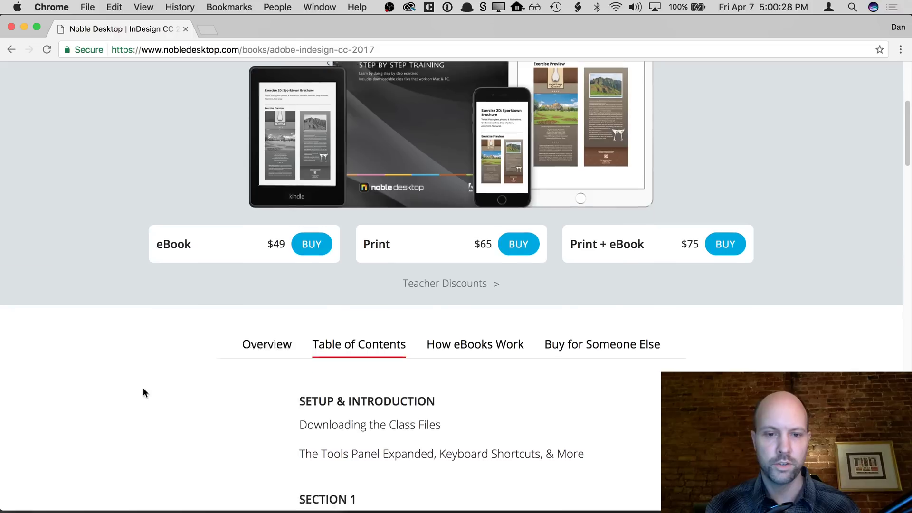
scroll(200, 330, up, 10)
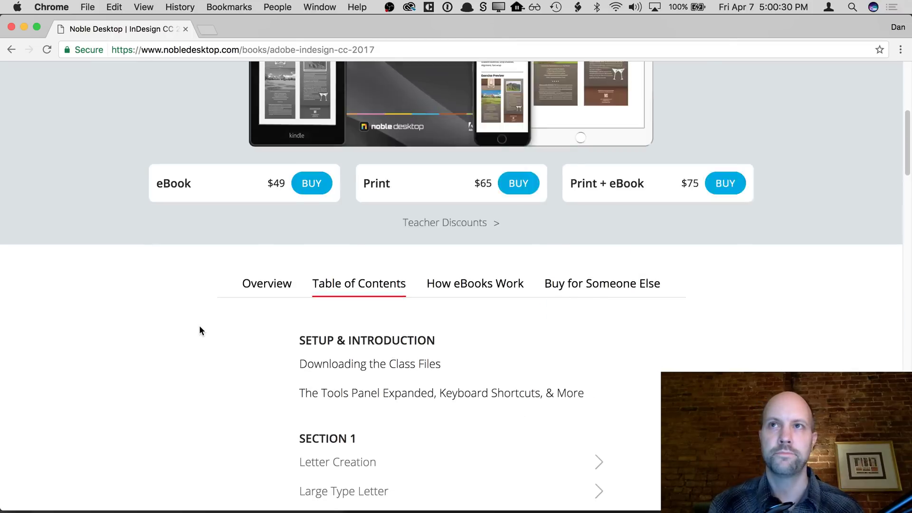